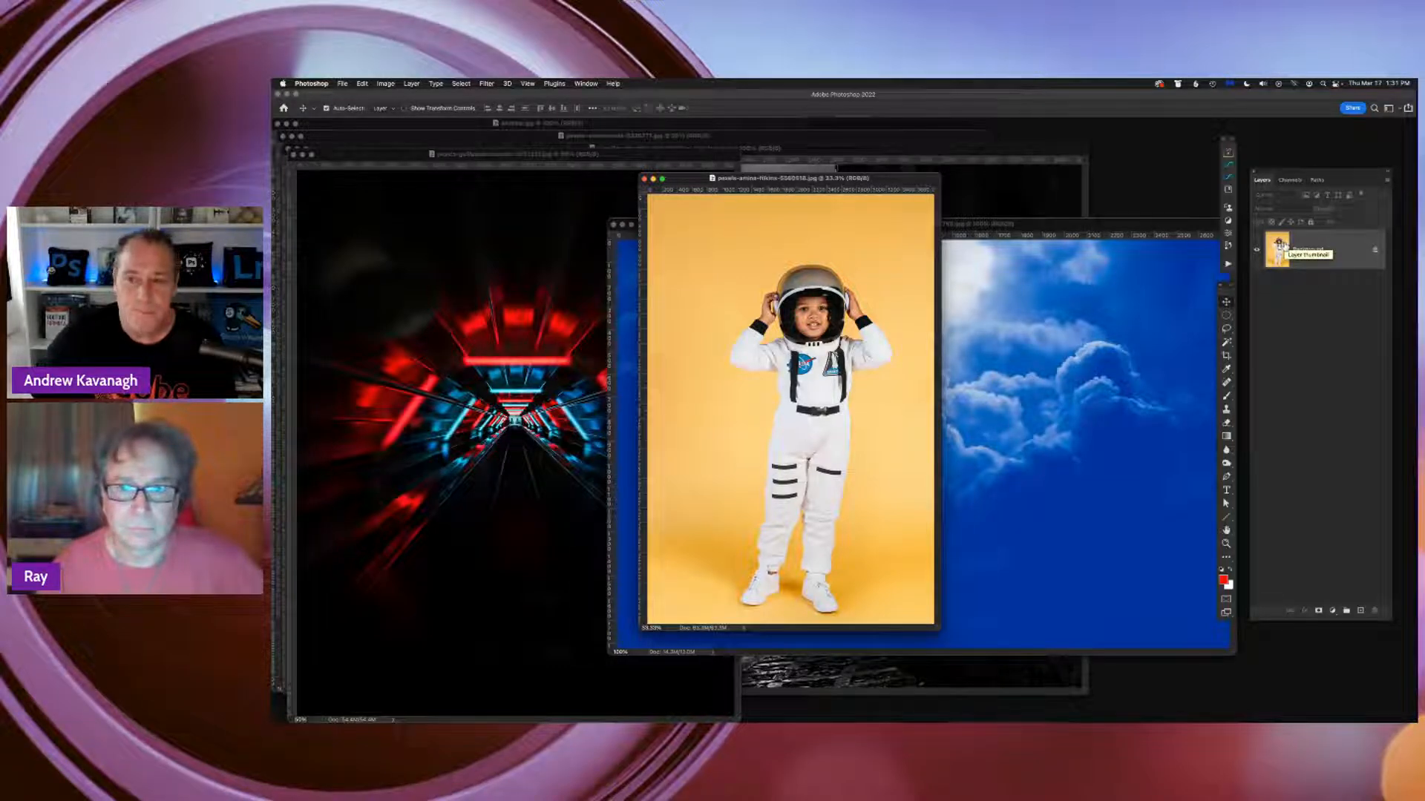
Duplicate the Background layer of the astronaut photo
right_click(1332, 257)
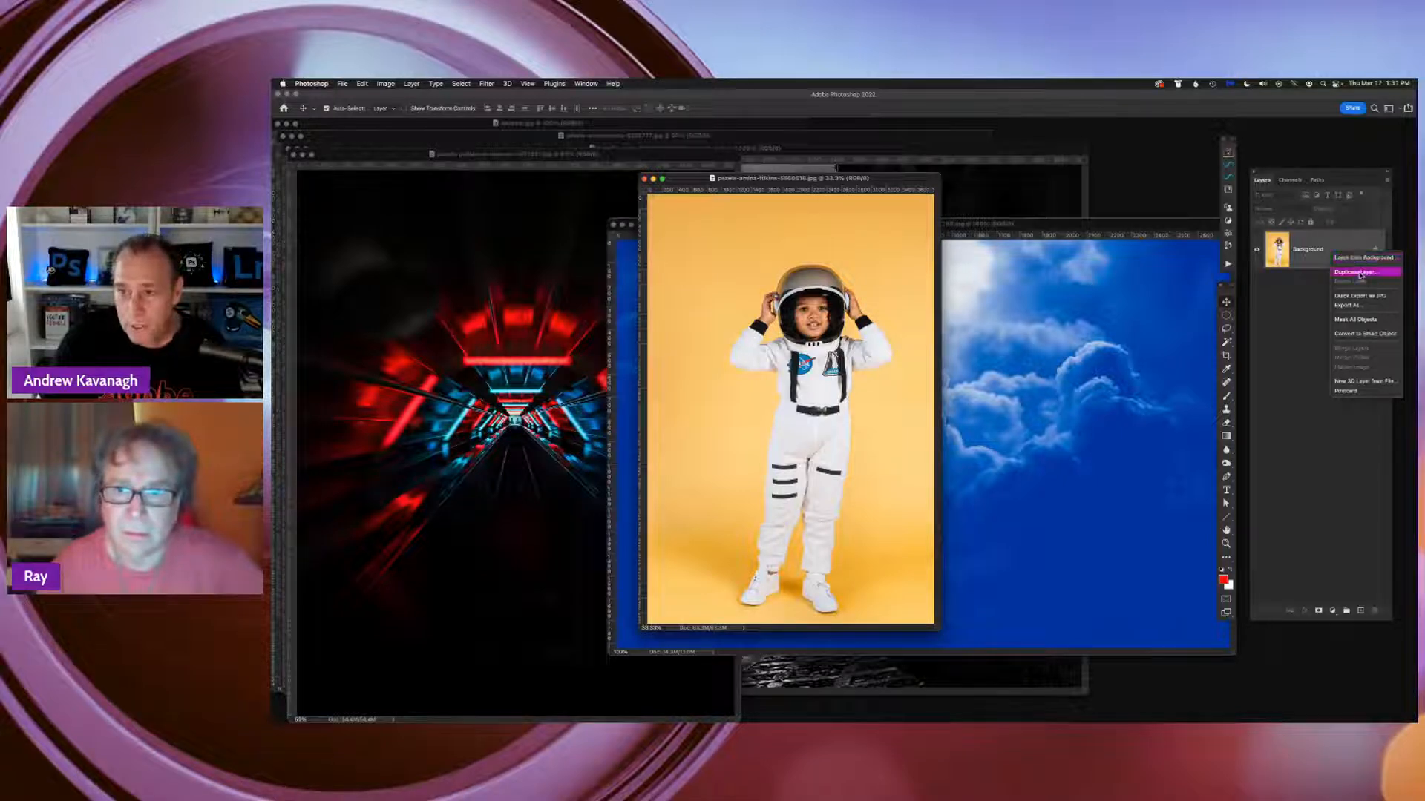
left_click(1287, 273)
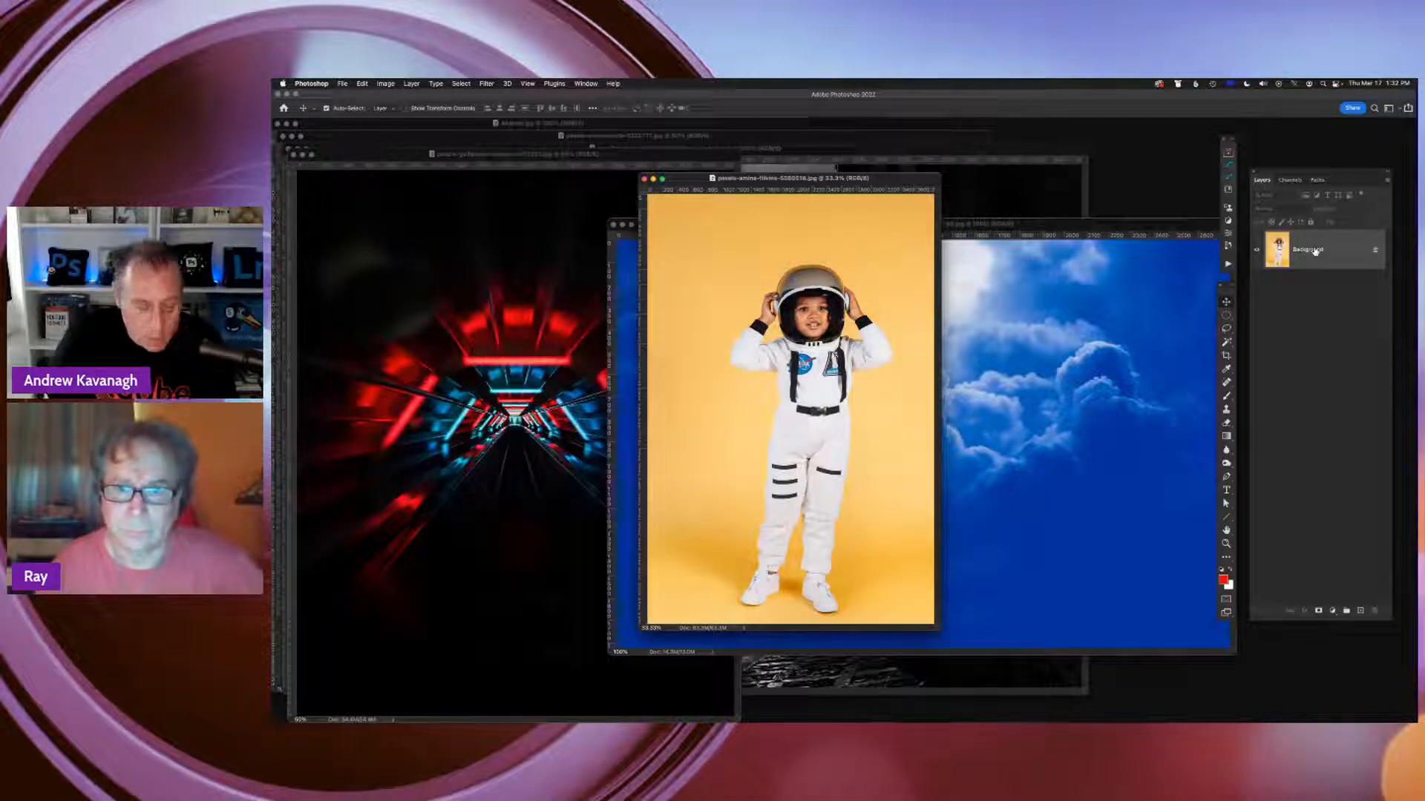
key("super+j")
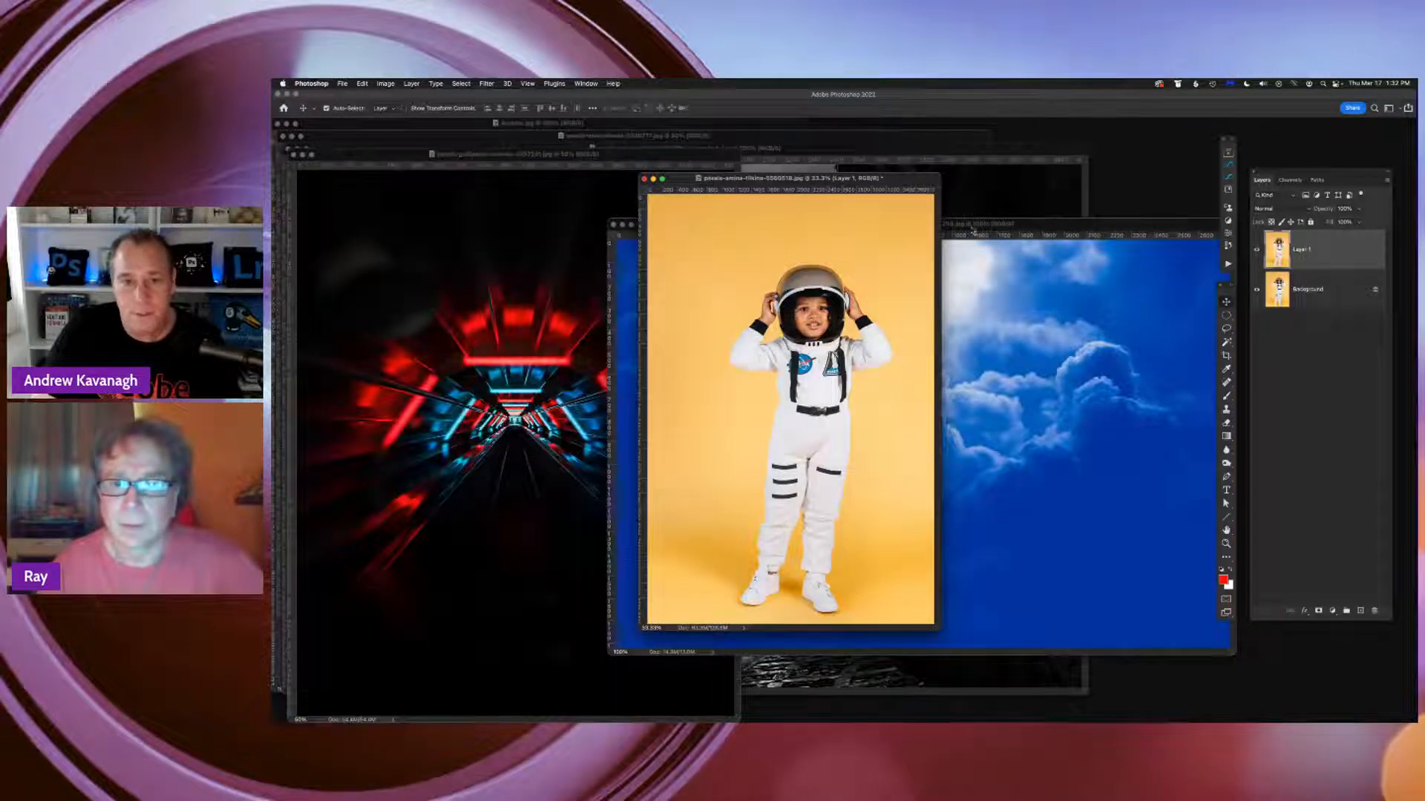
Switch the astronaut photo to full screen mode and hide the Background layer, keeping only the duplicate layer visible
left_click_drag(870, 185, 888, 186)
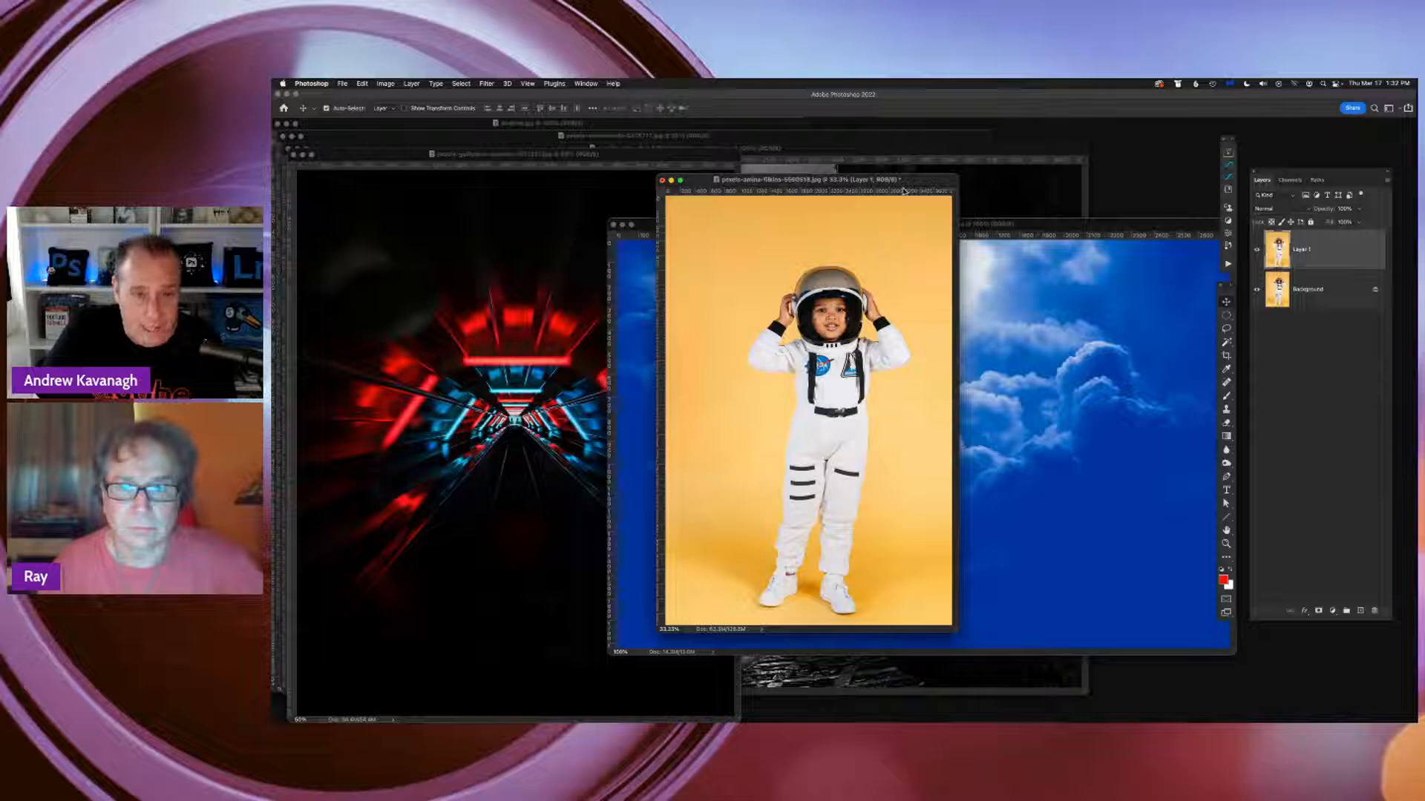
key("f")
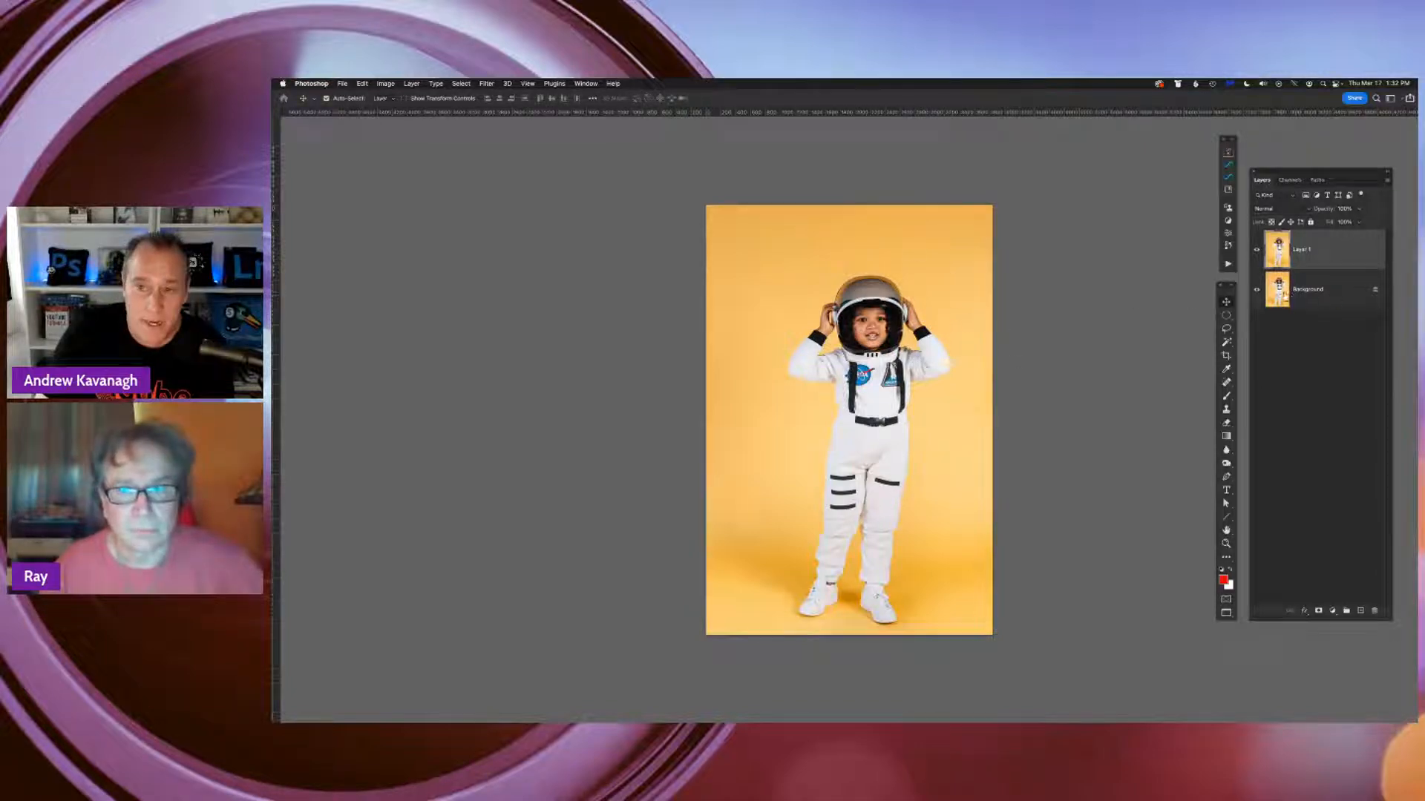
left_click(1256, 291)
left_click(1256, 251)
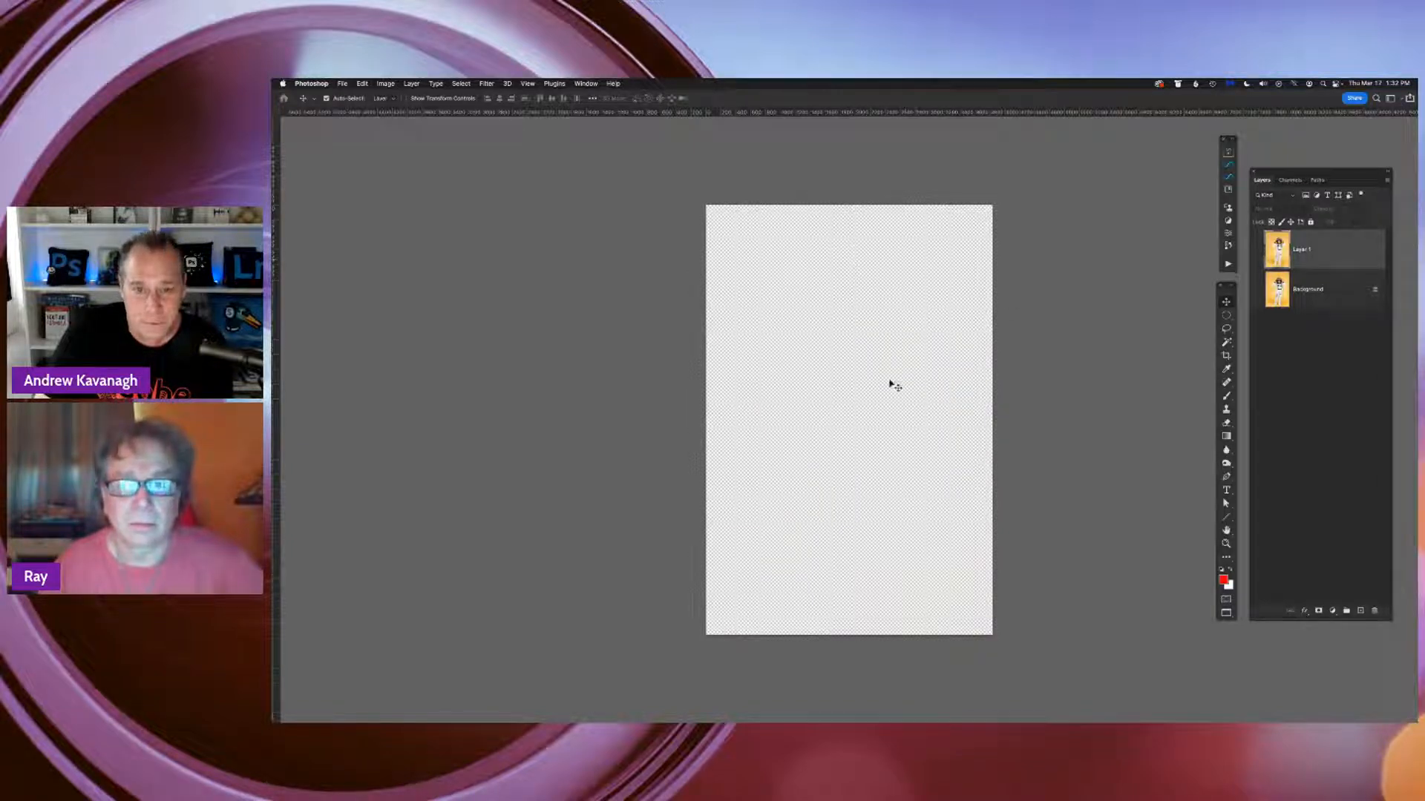
left_click(1257, 252)
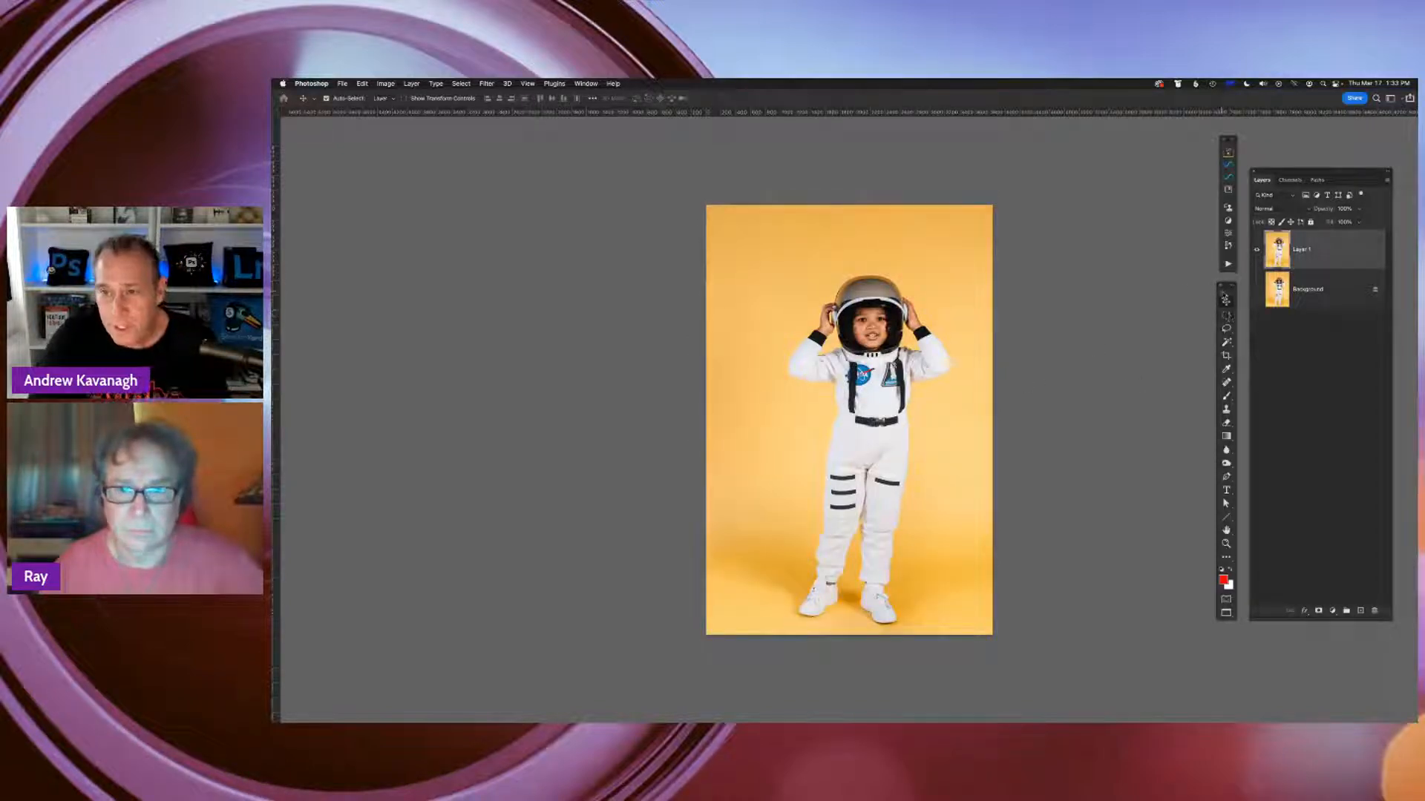
Select the whole child astronaut on the duplicate layer with the Object Selection Tool
left_click_drag(1226, 288, 1126, 247)
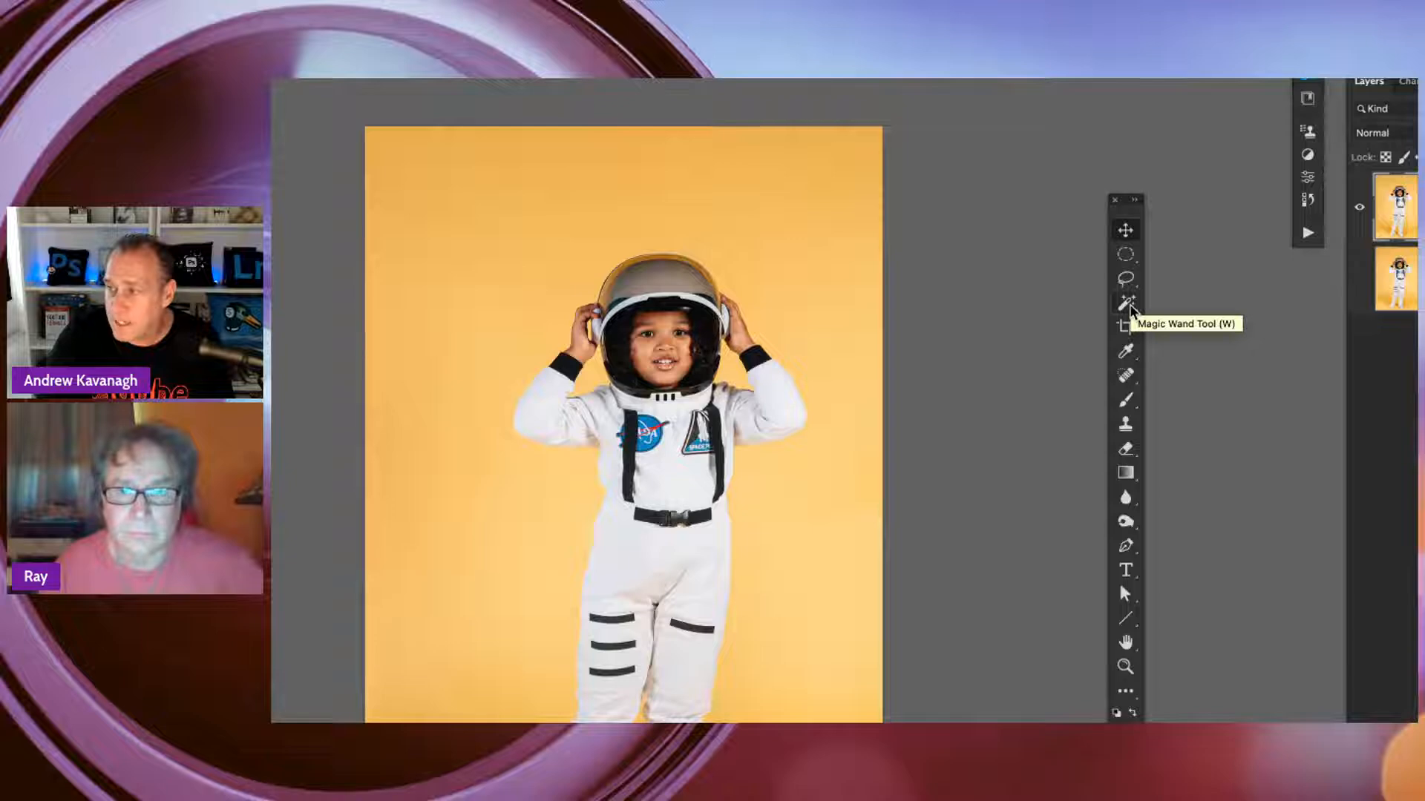
right_click(1127, 305)
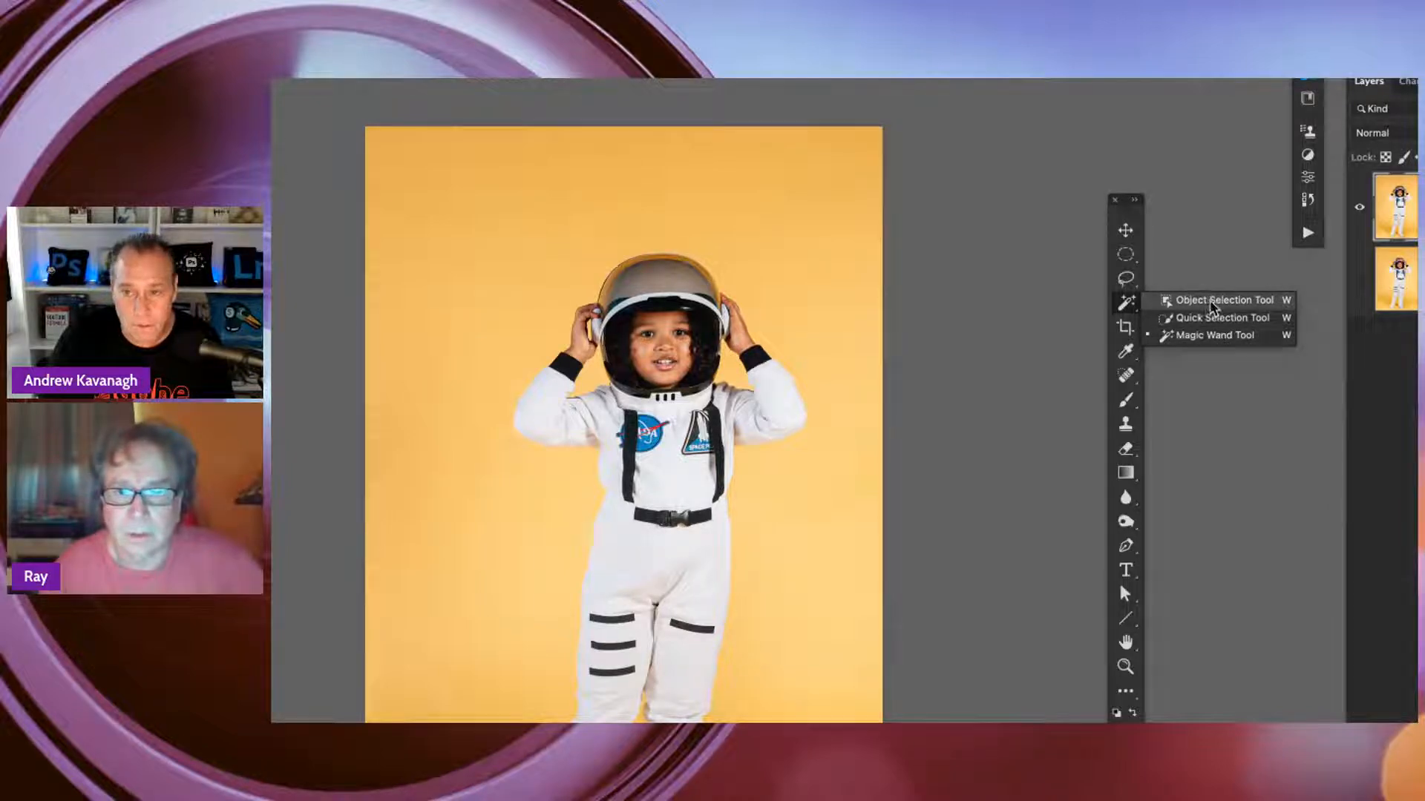
left_click(1211, 301)
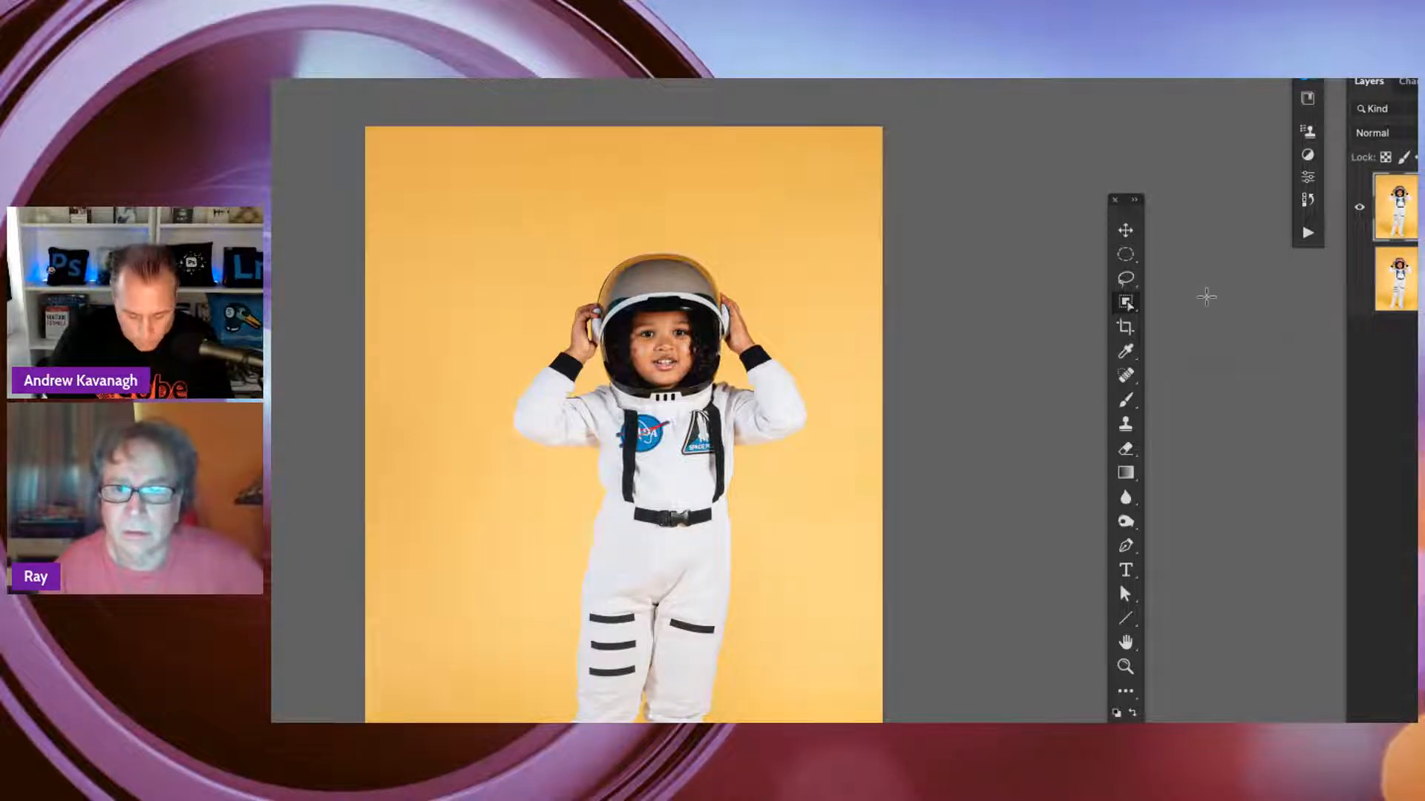
key("ctrl+minus")
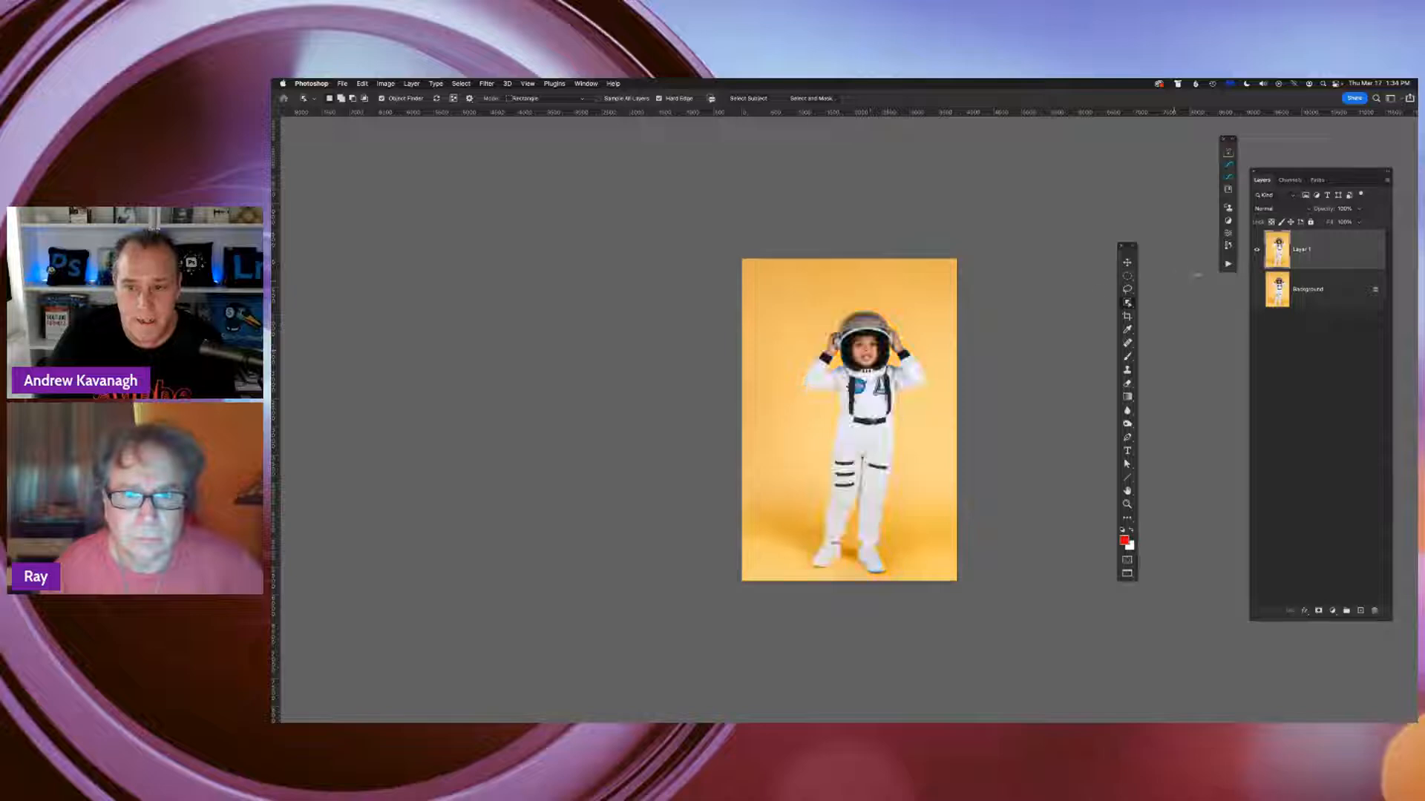
left_click(1128, 304)
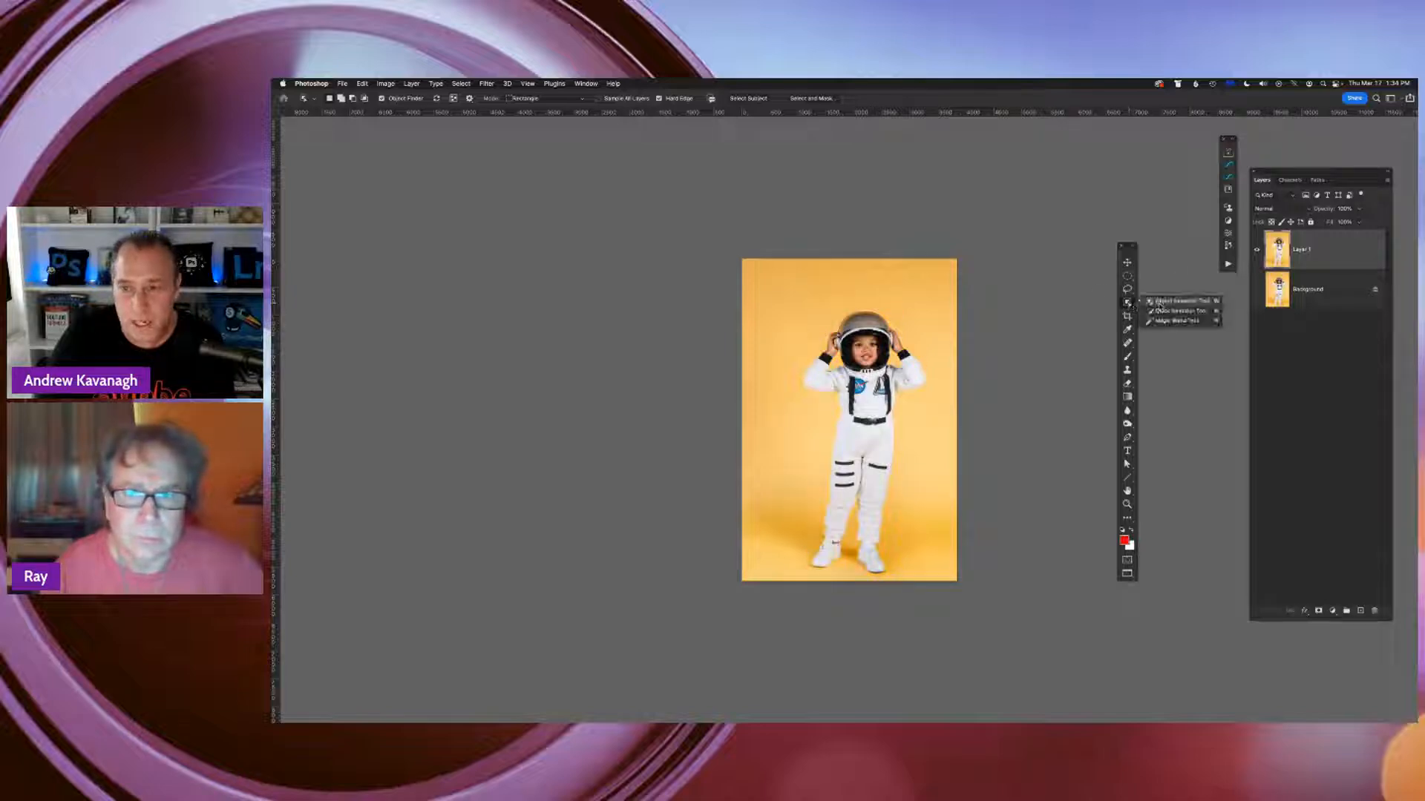
left_click(1171, 305)
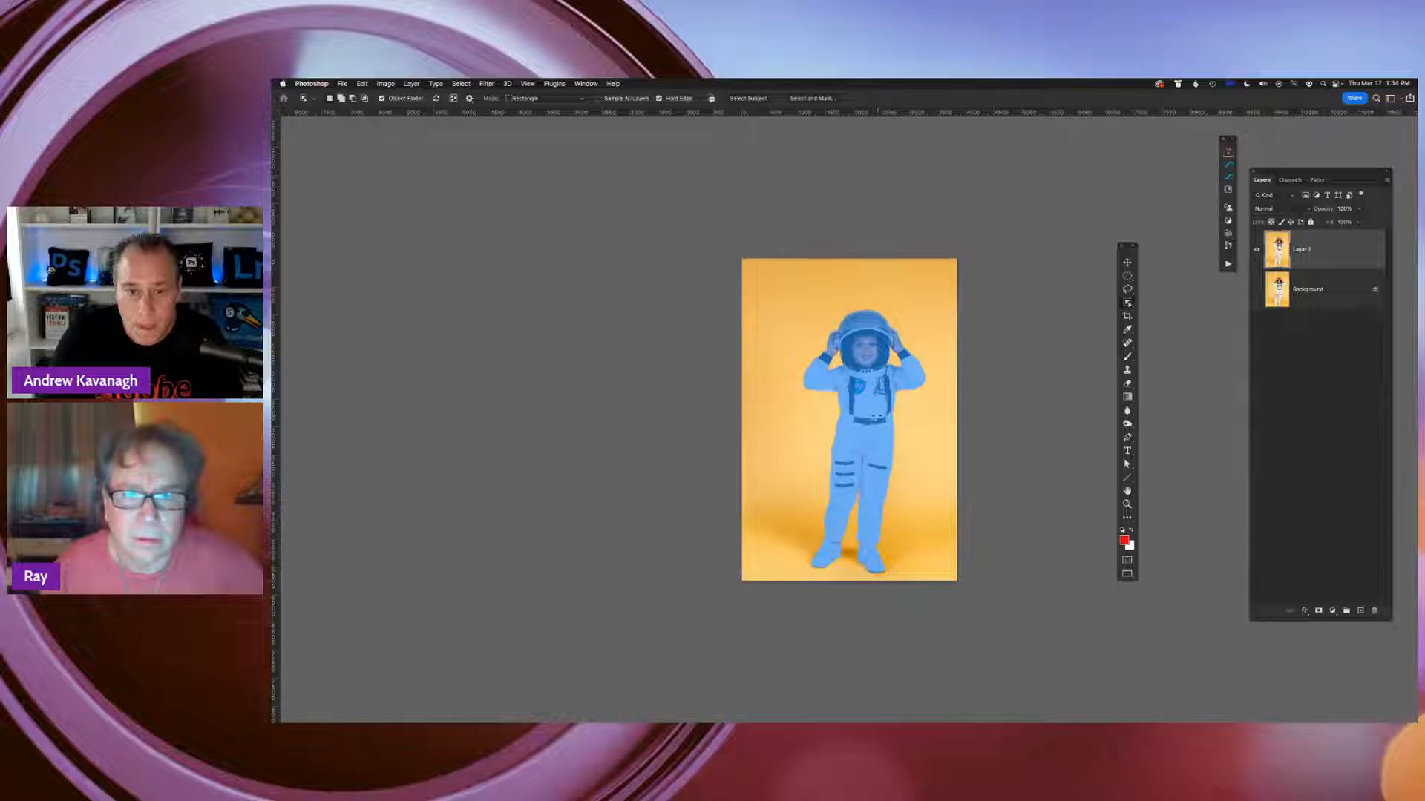
left_click(874, 397)
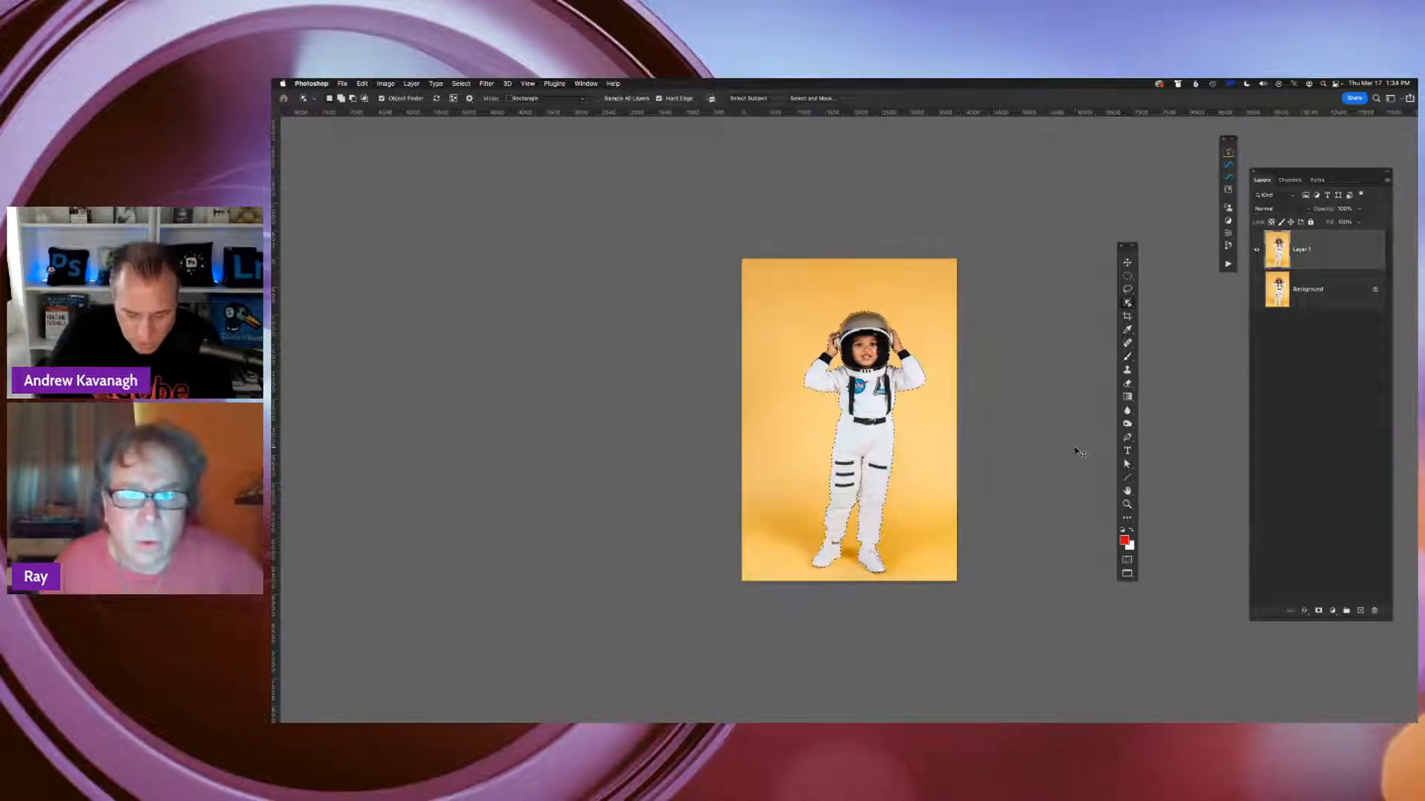
Show the astronaut selection as a Quick Mask and change the mask's overlay color to green
key("super+plus")
key("super+plus")
key("super+plus")
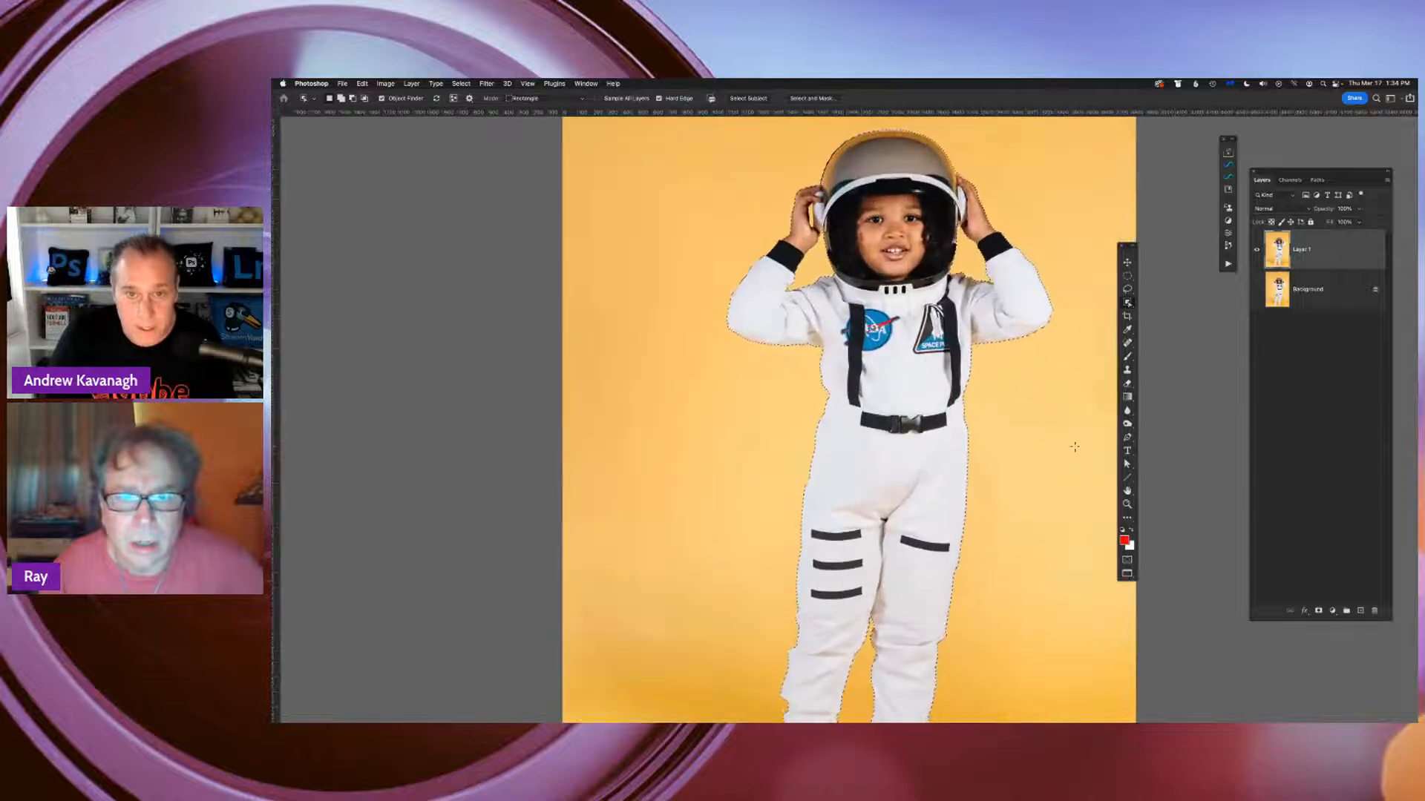
left_click_drag(1001, 341, 989, 245)
left_click_drag(932, 458, 912, 512)
left_click_drag(909, 320, 892, 353)
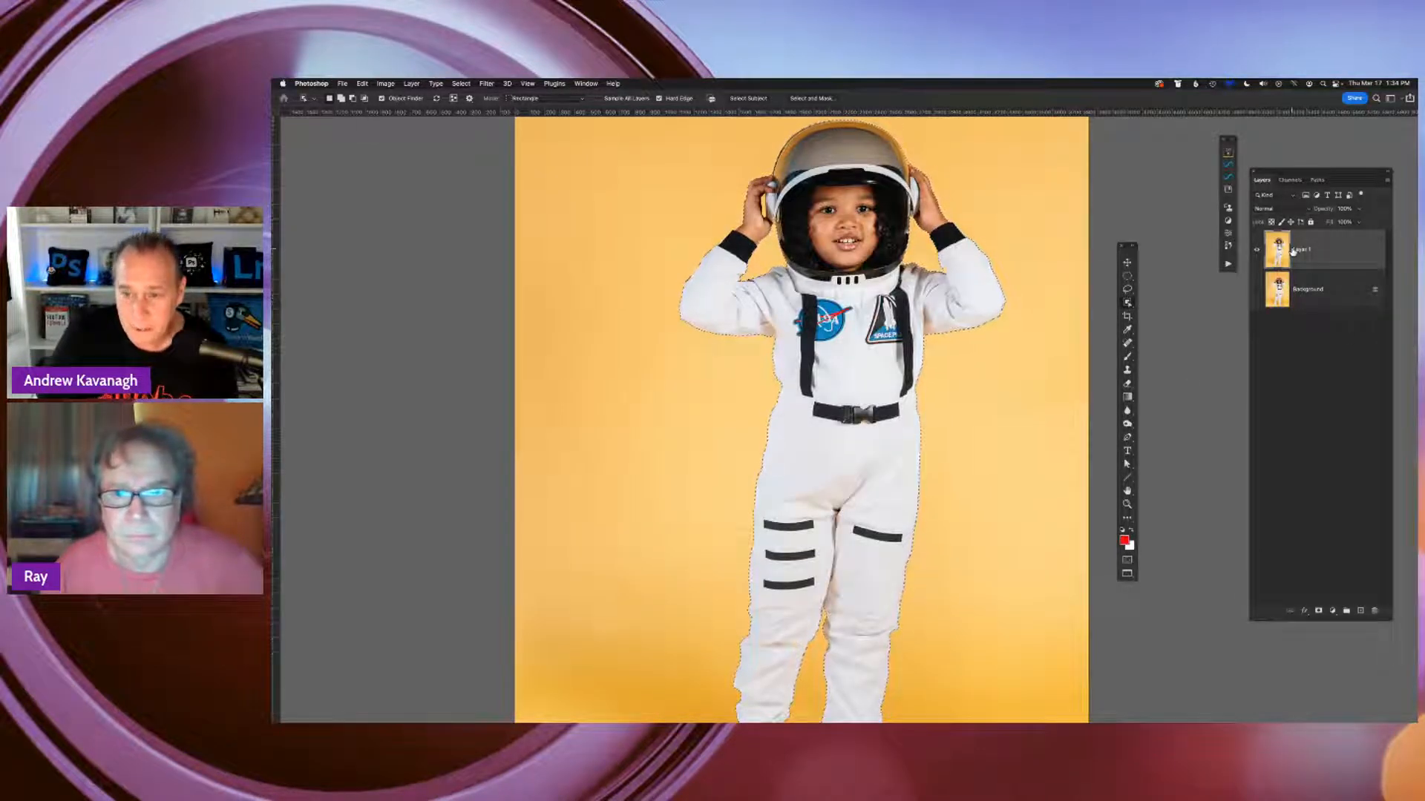
left_click_drag(1130, 255, 1158, 262)
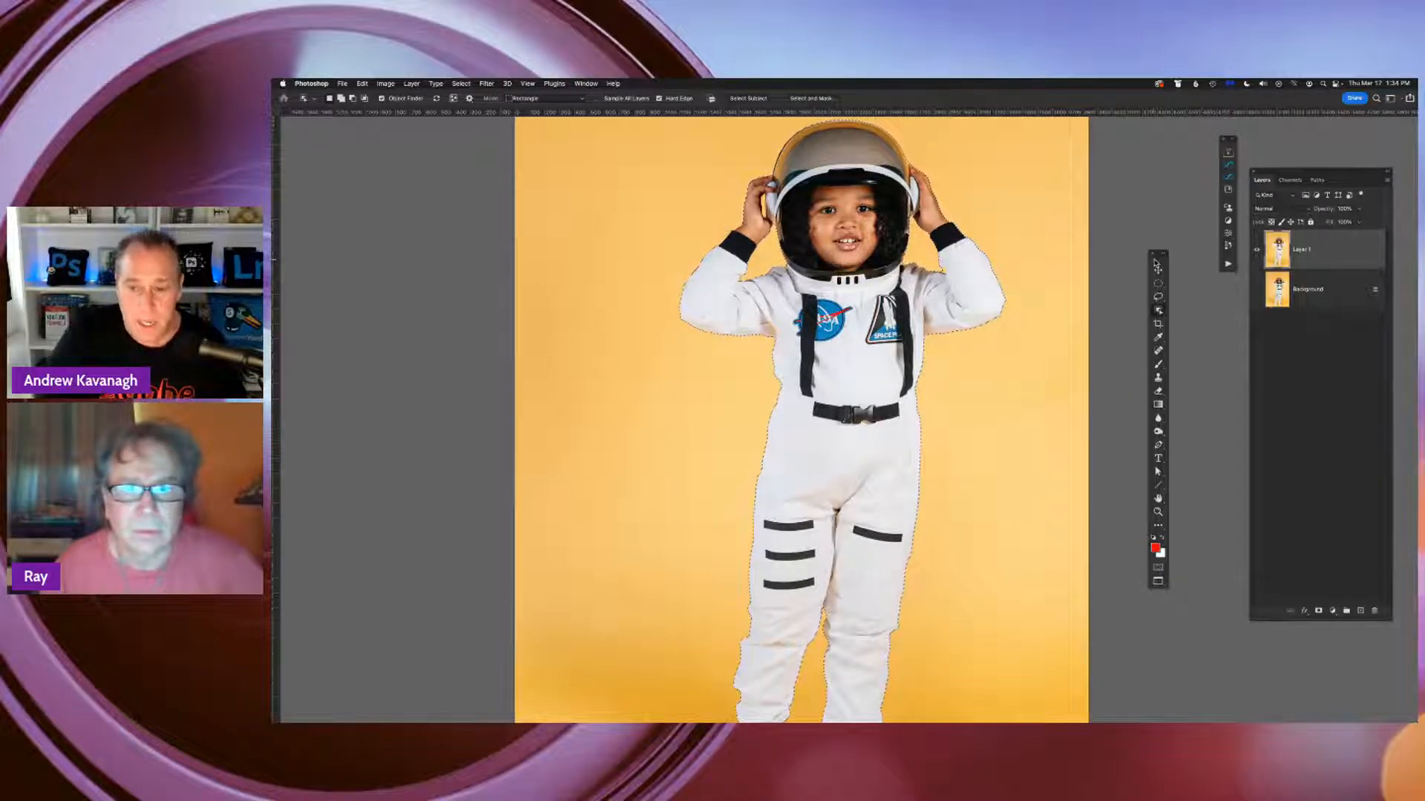
double_click(1157, 569)
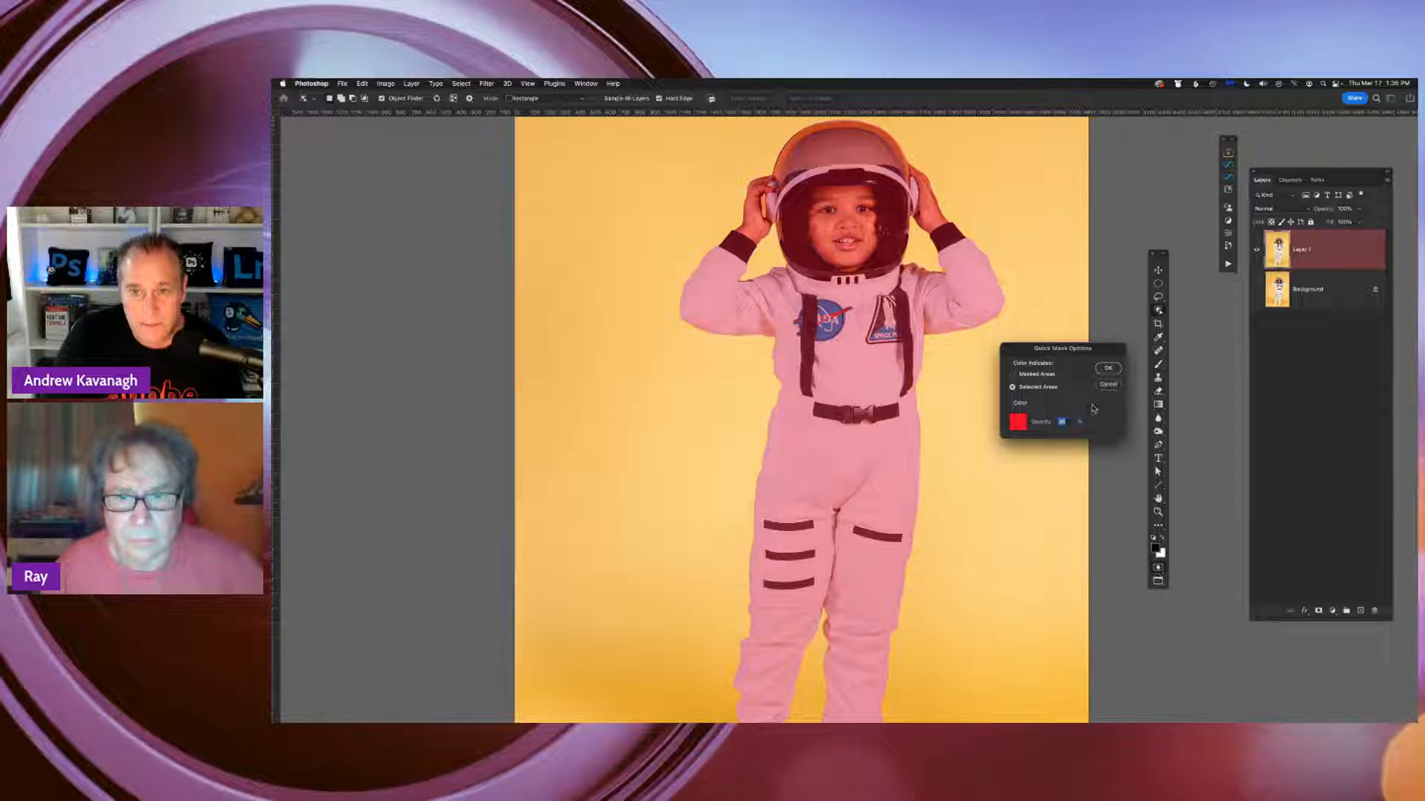
left_click_drag(1066, 349, 1056, 366)
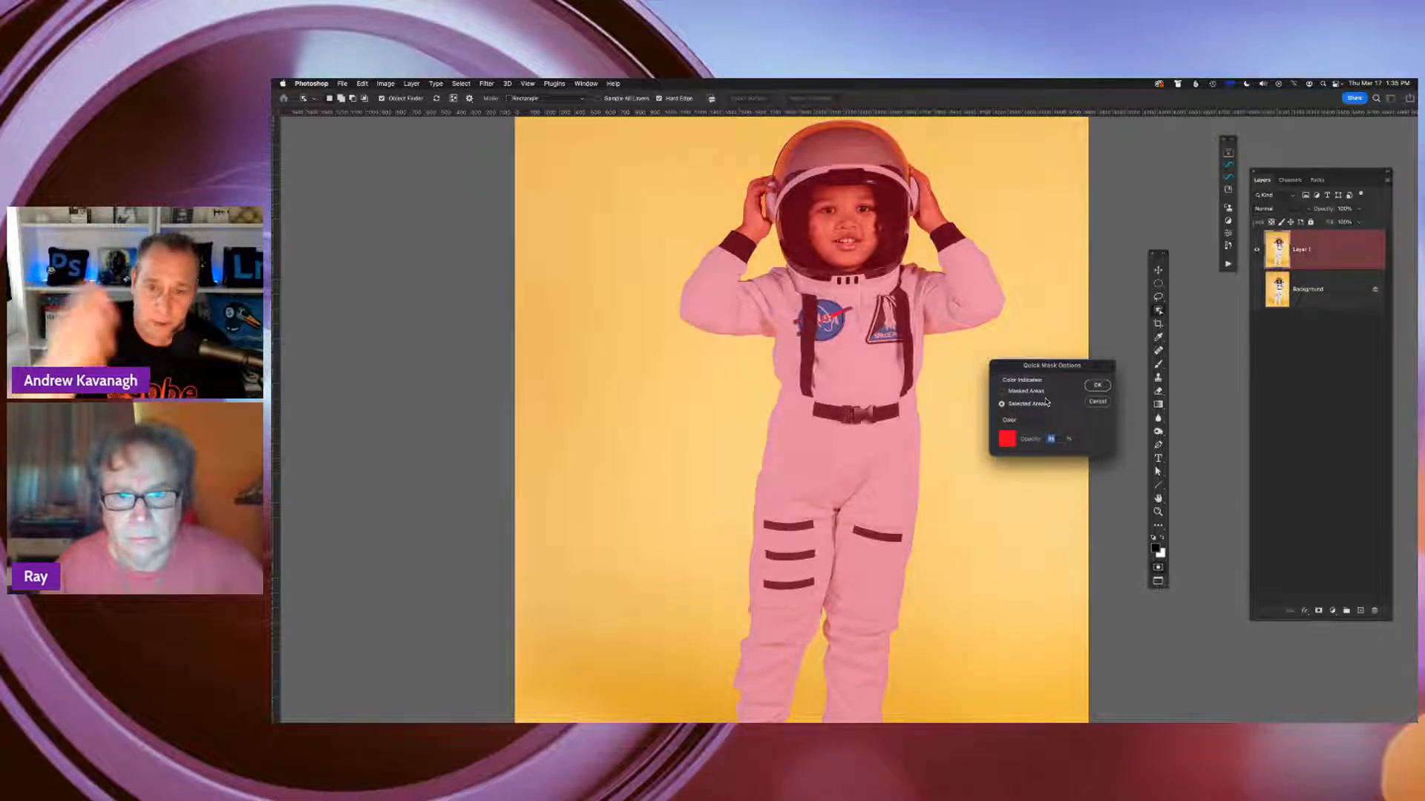
left_click(1007, 441)
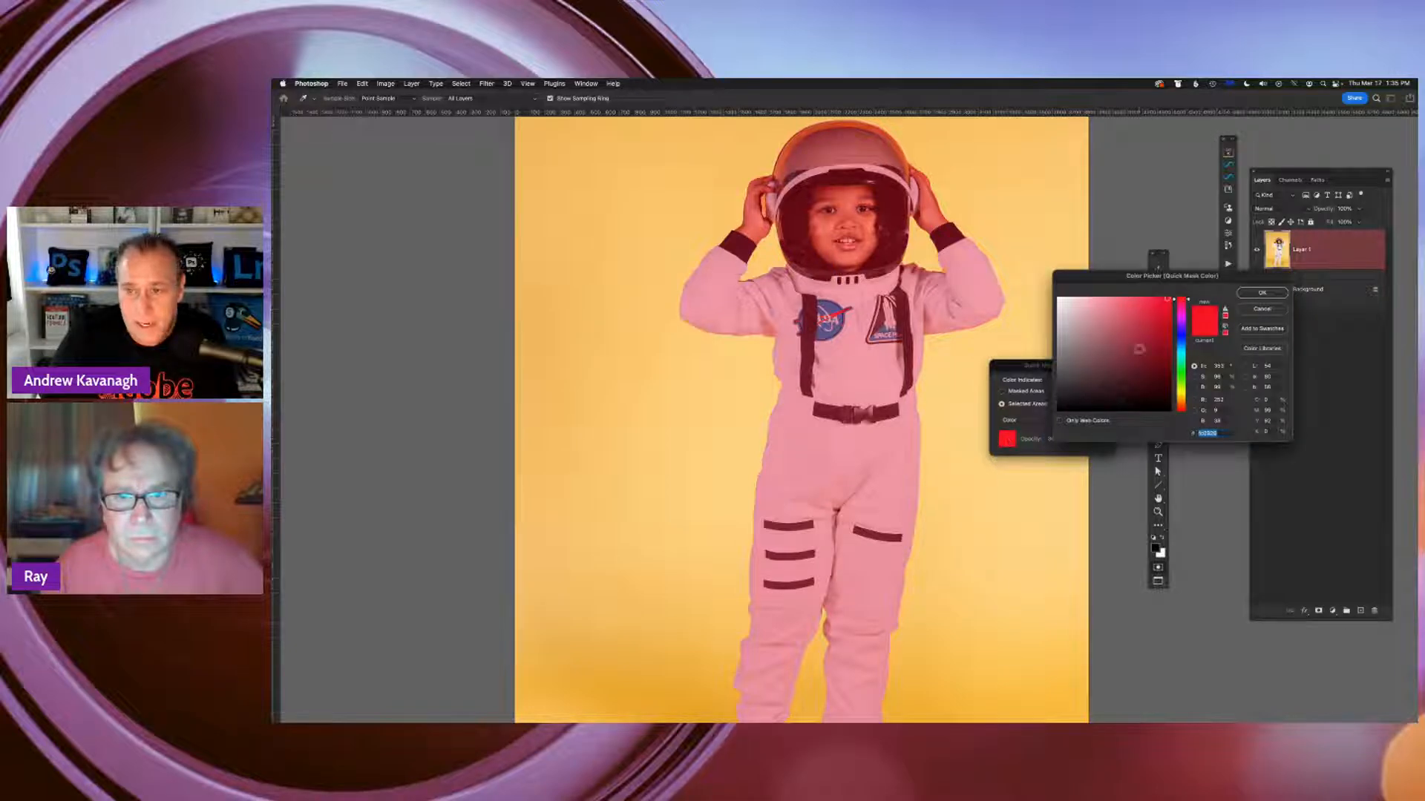
left_click(1183, 371)
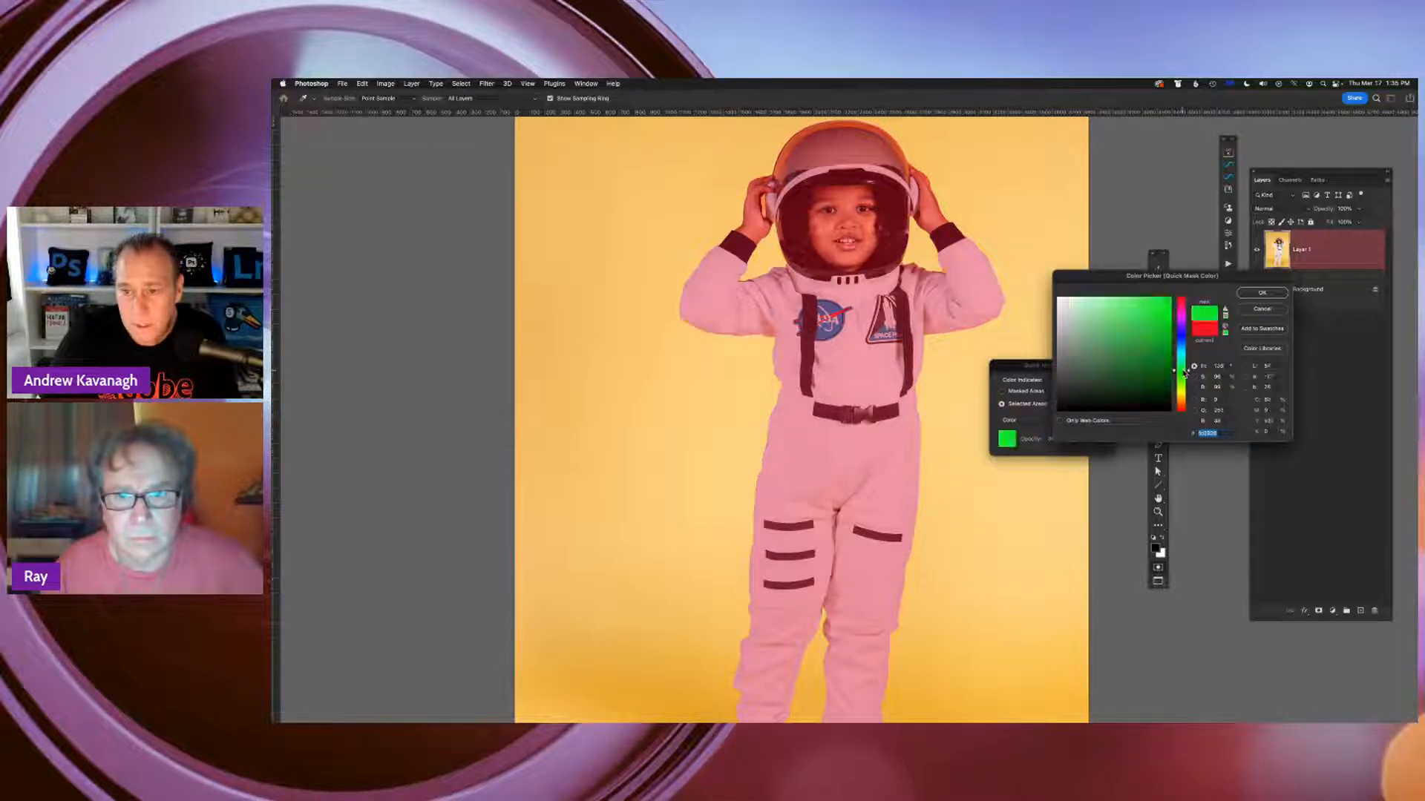
left_click(1261, 292)
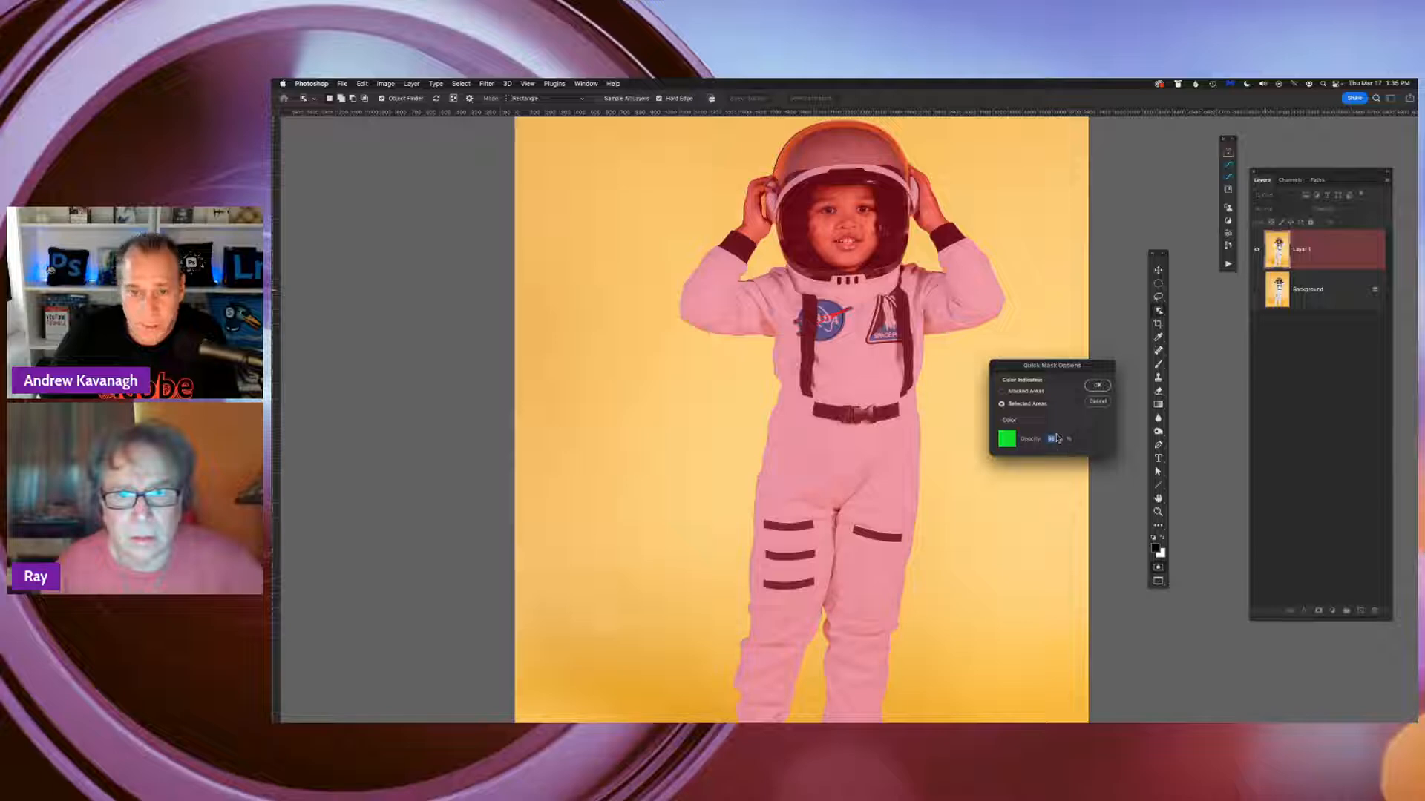
left_click(1098, 385)
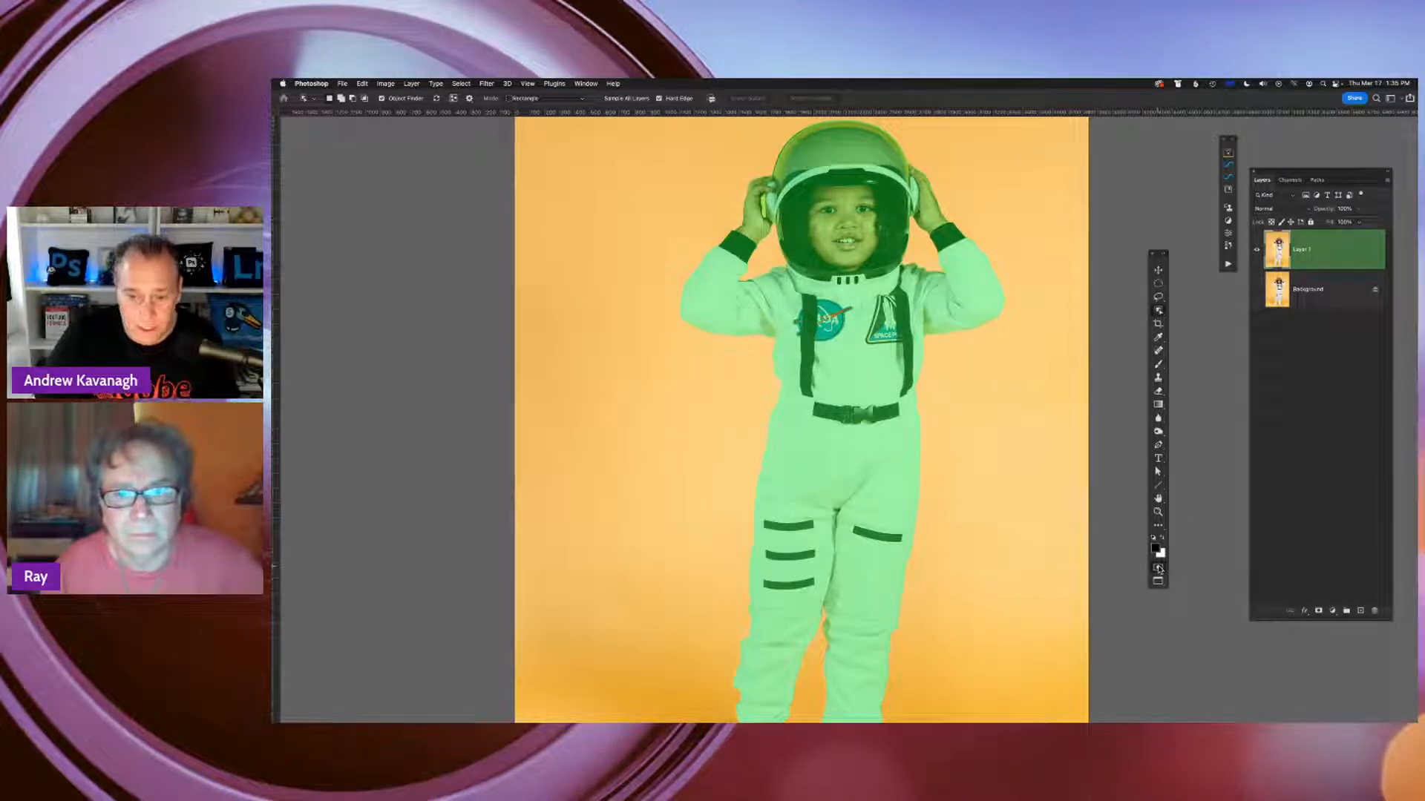
Compare the selection outline with its Quick Mask overlay from the helmet down to the shoes, ending in the normal selection view
left_click(1158, 569)
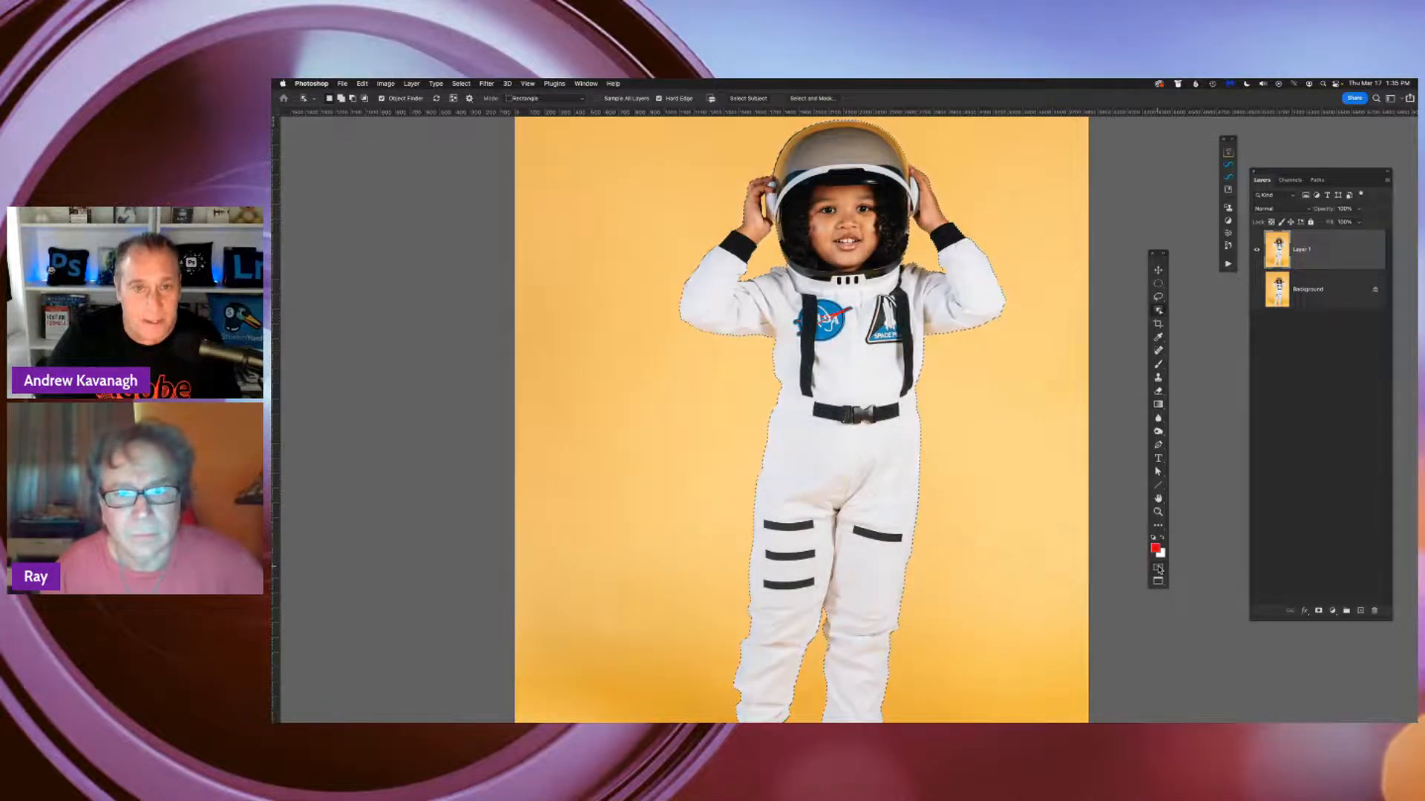
left_click(1158, 569)
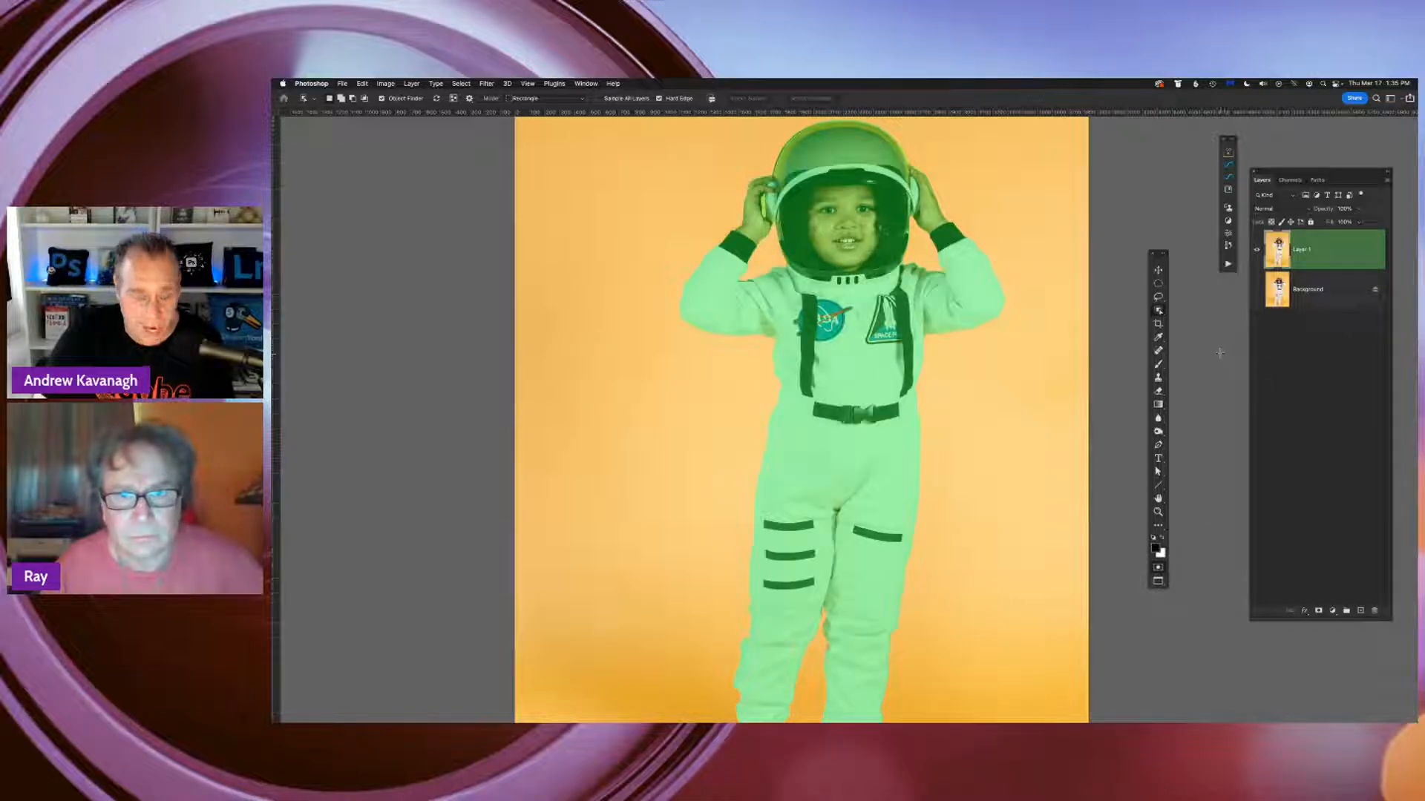
key("q")
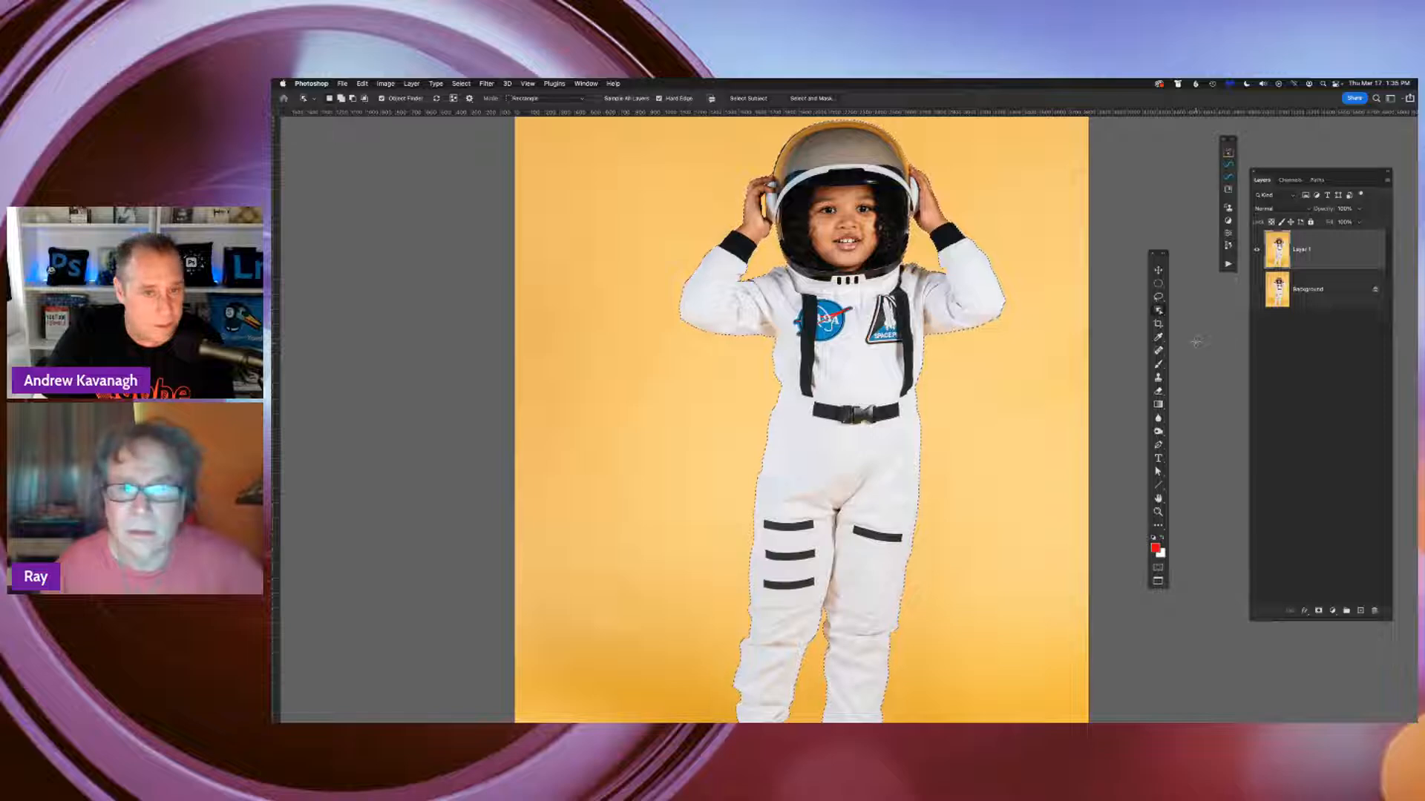
key("q")
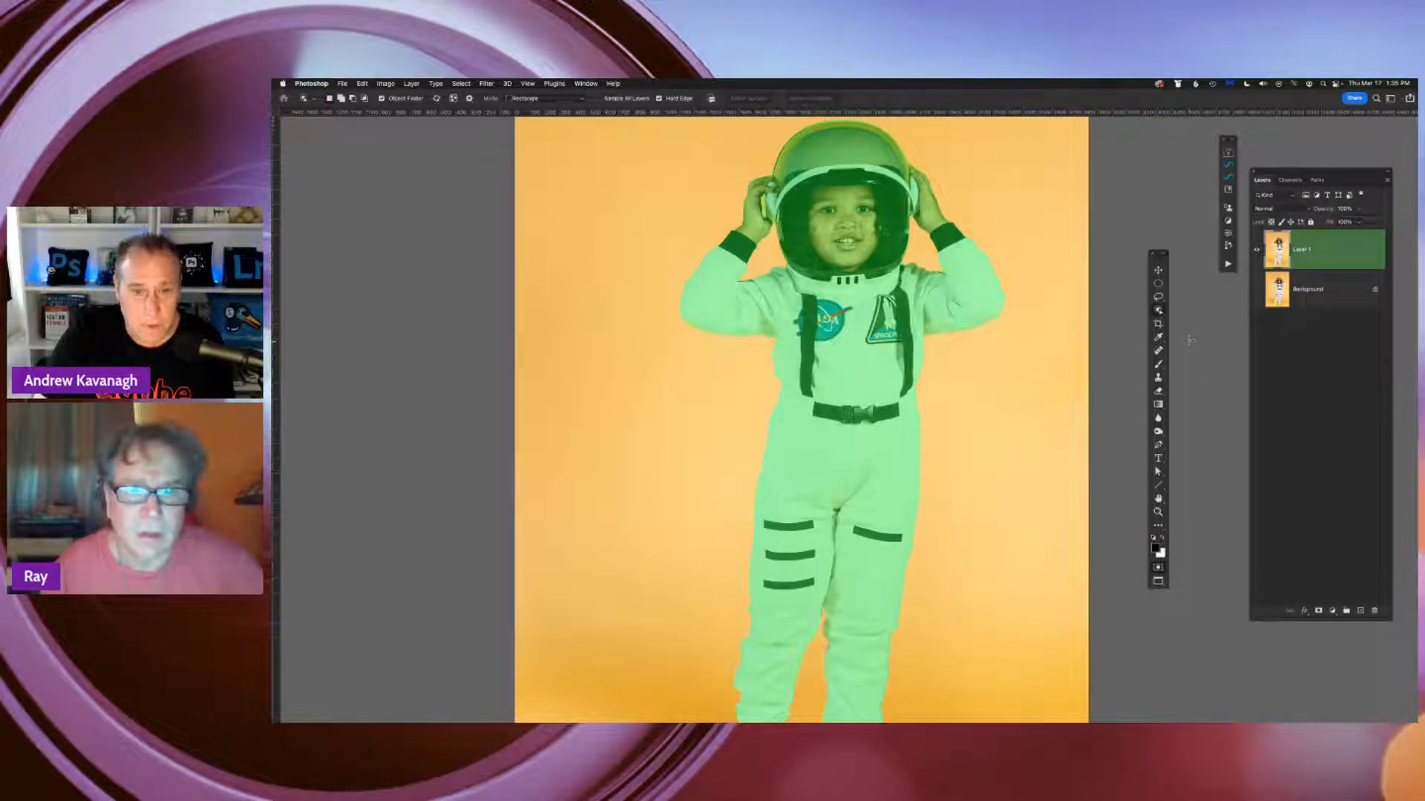
key("q")
scroll(920, 175, "down", 5)
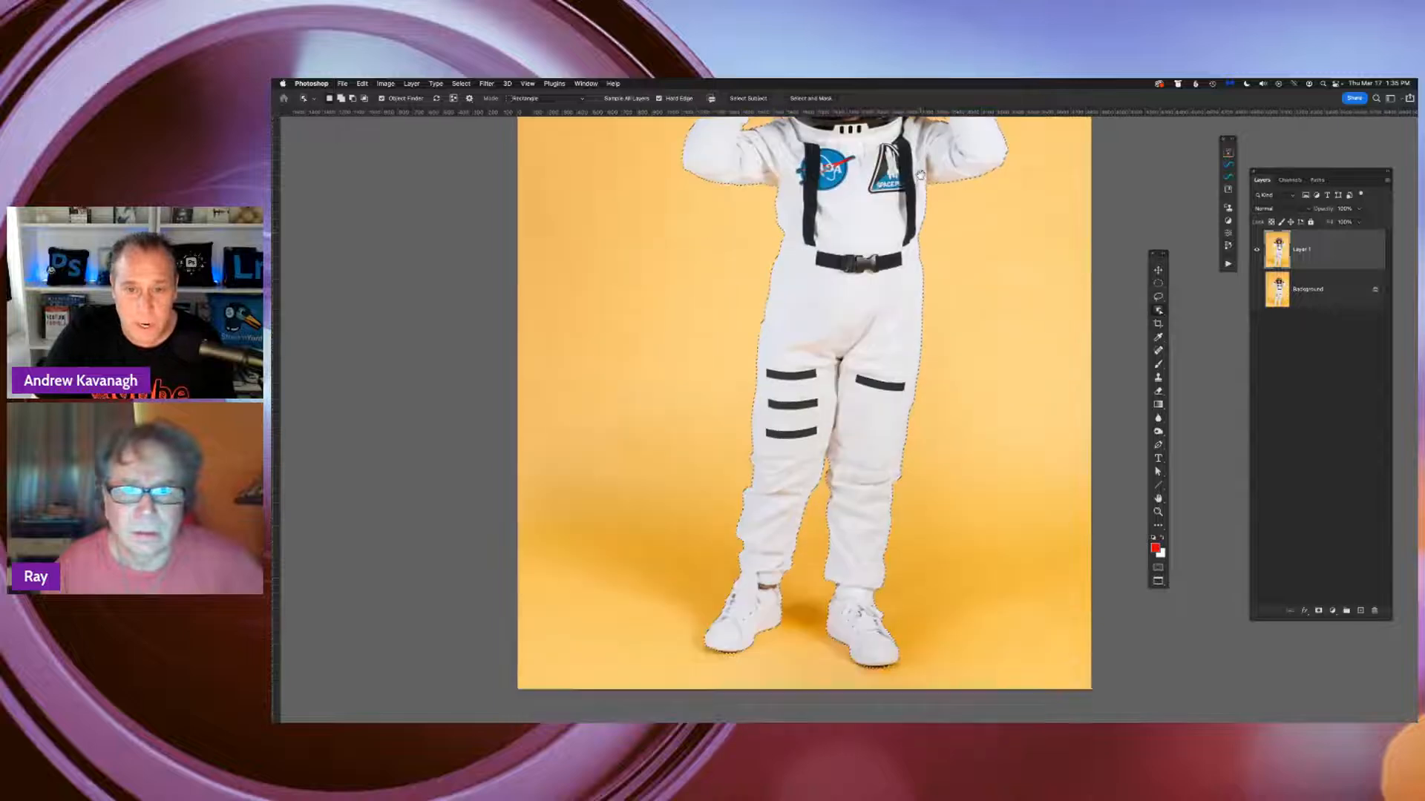
scroll(920, 175, "up", 1)
key("q")
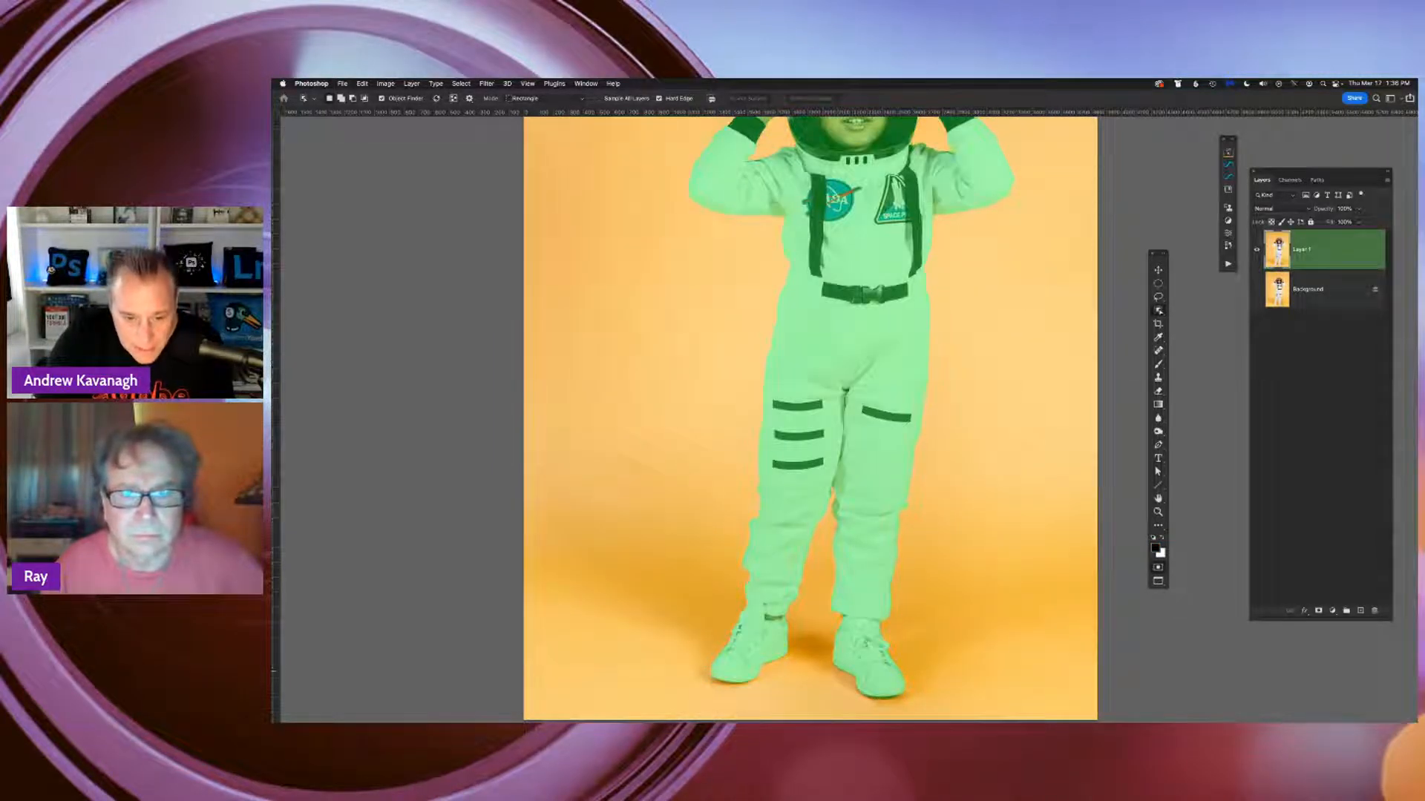
key("q")
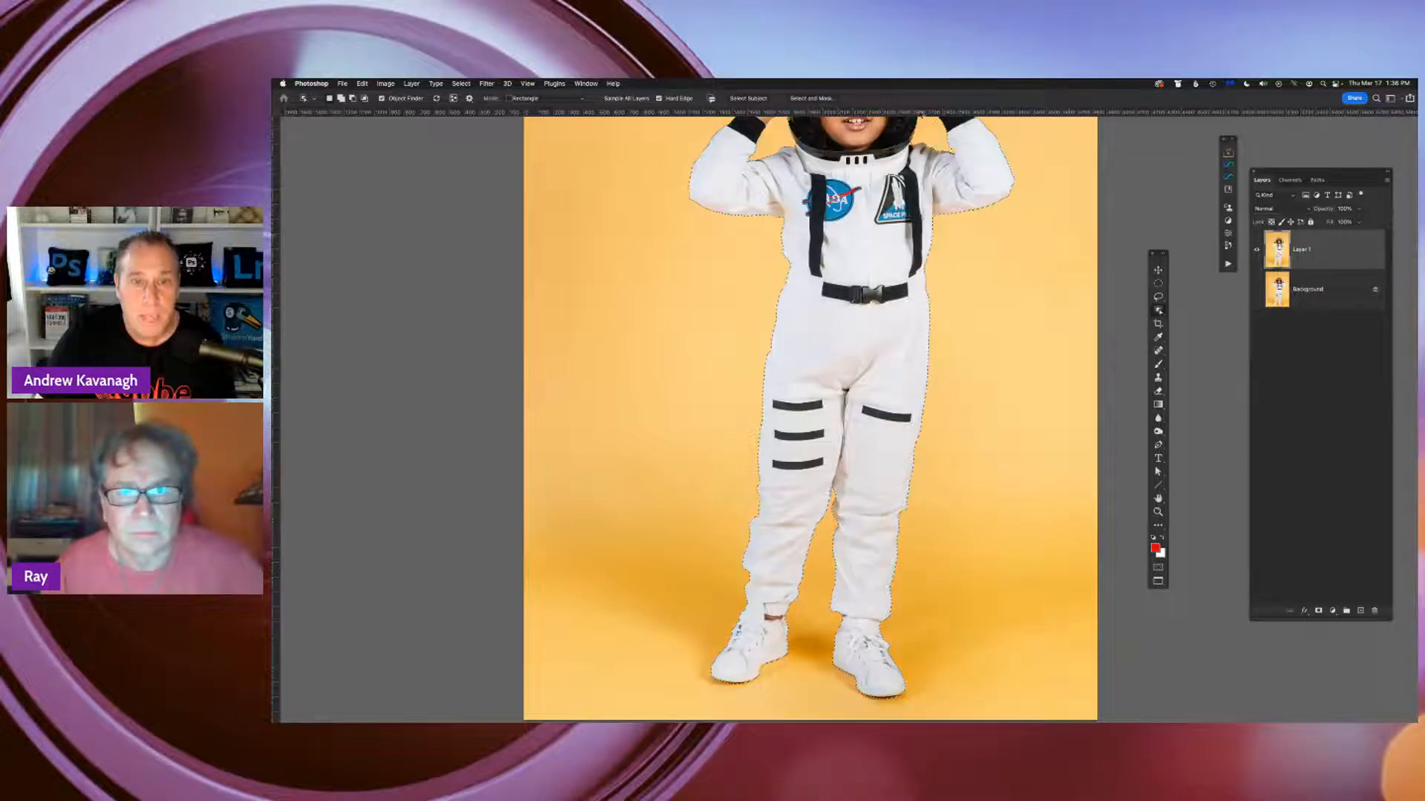
Switch to the Quick Selection Tool and examine the selection edges around the torso, helmet and raised arms
left_click_drag(908, 176, 897, 328)
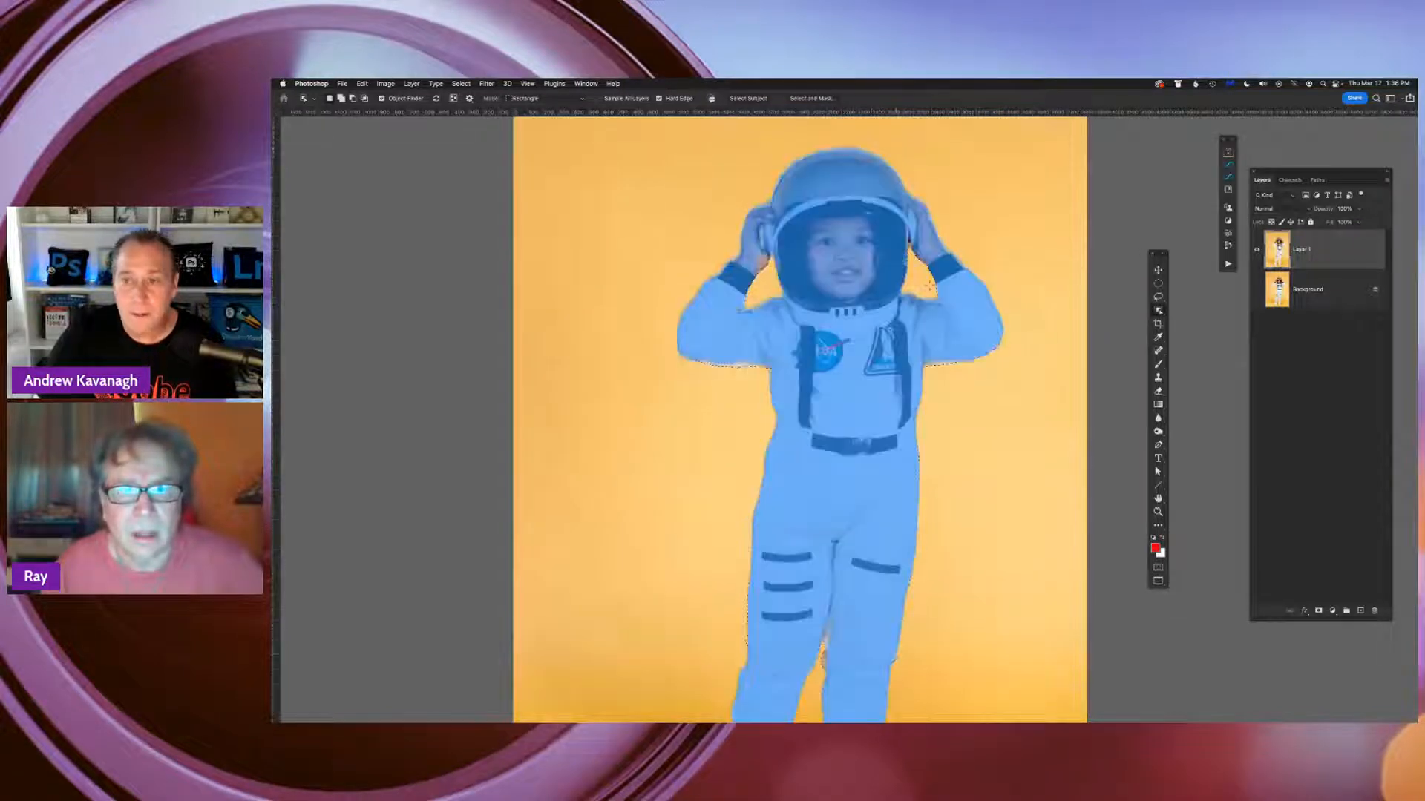
right_click(1158, 311)
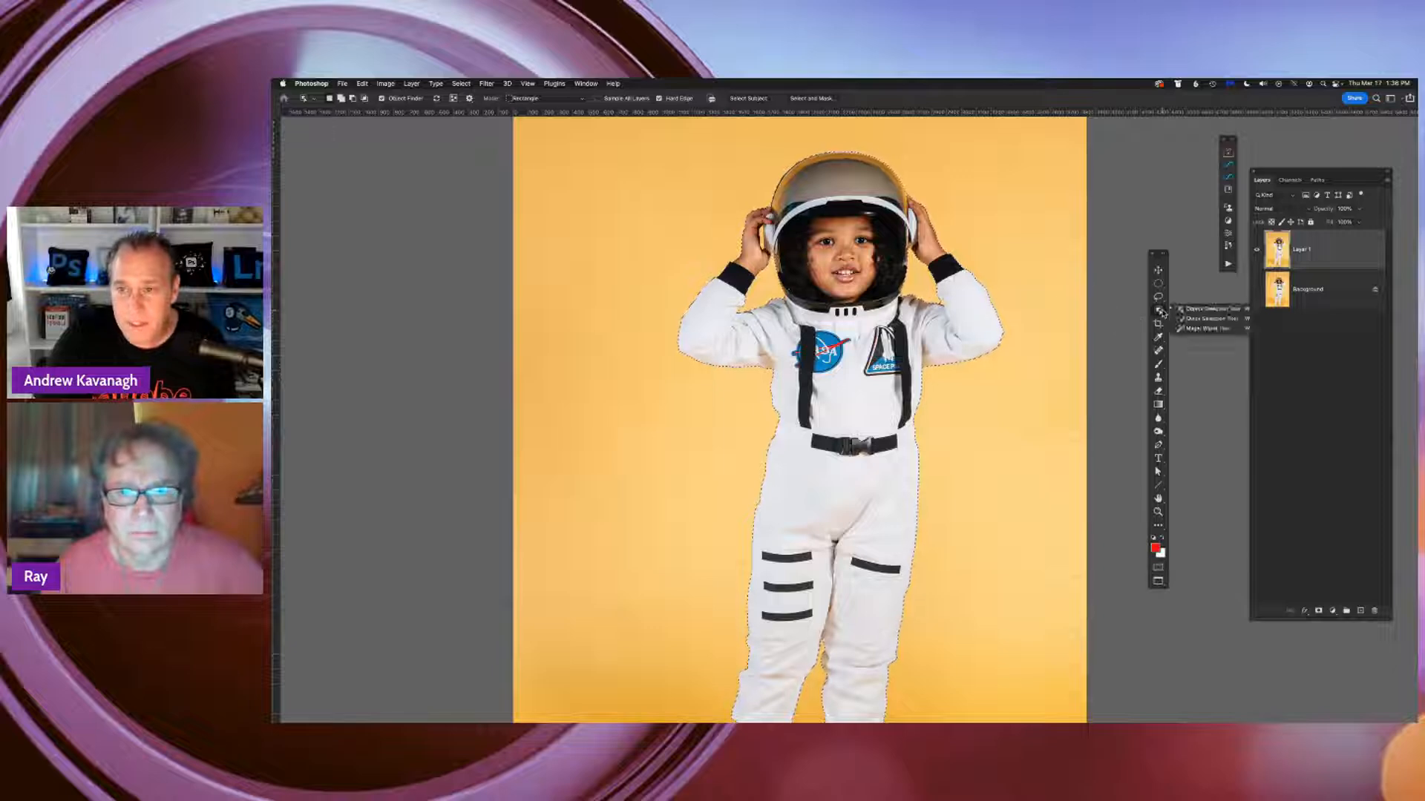
left_click(1202, 318)
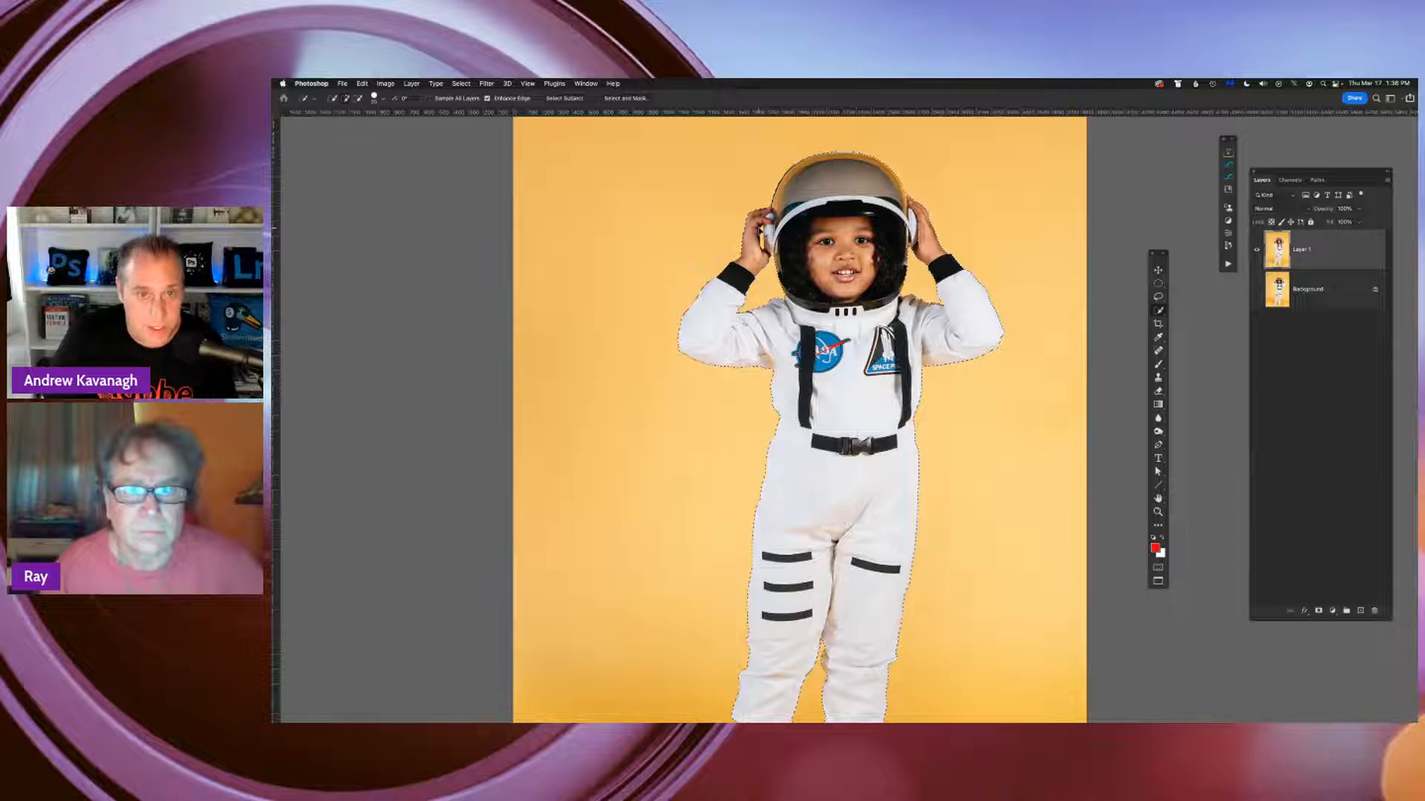
key("super+plus")
key("super+plus")
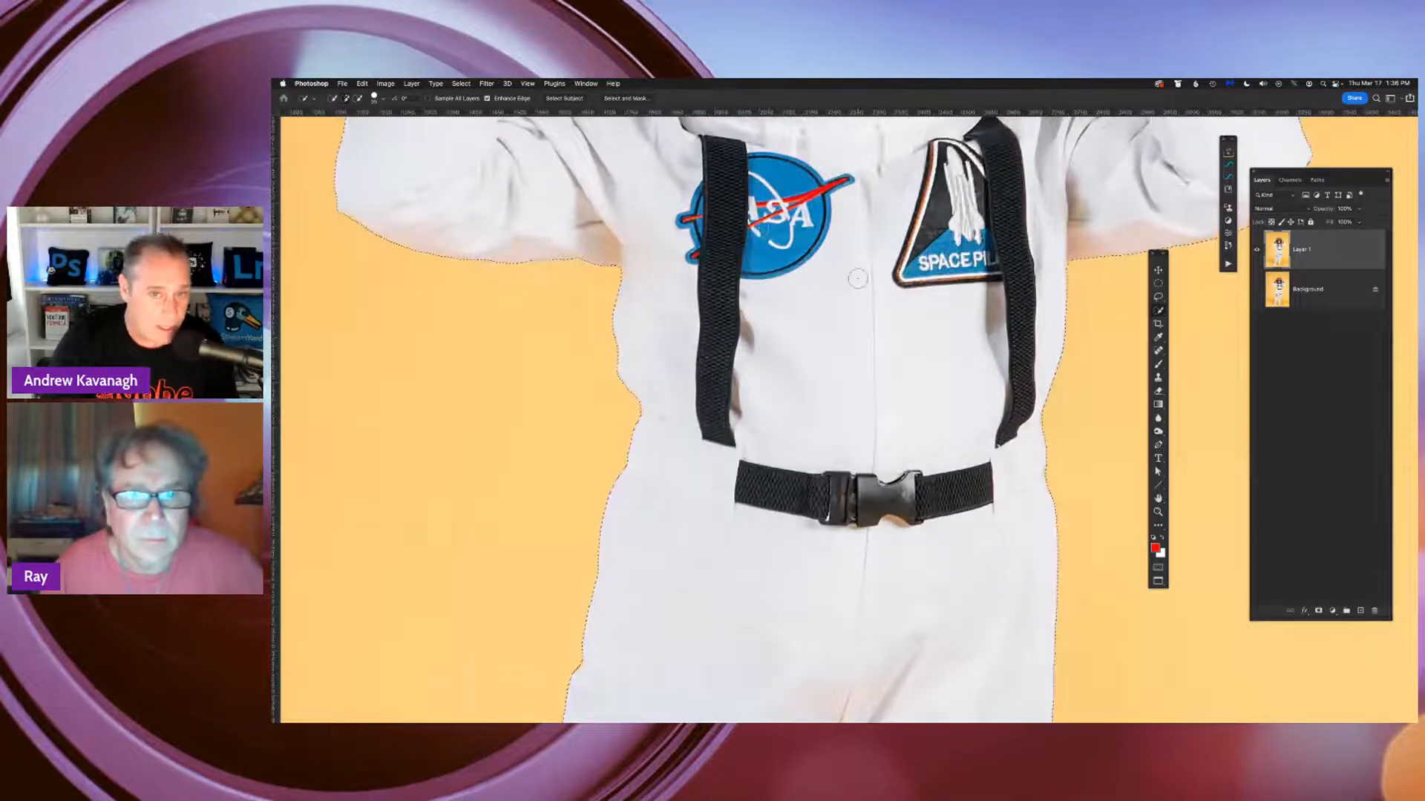
left_click_drag(857, 278, 856, 723)
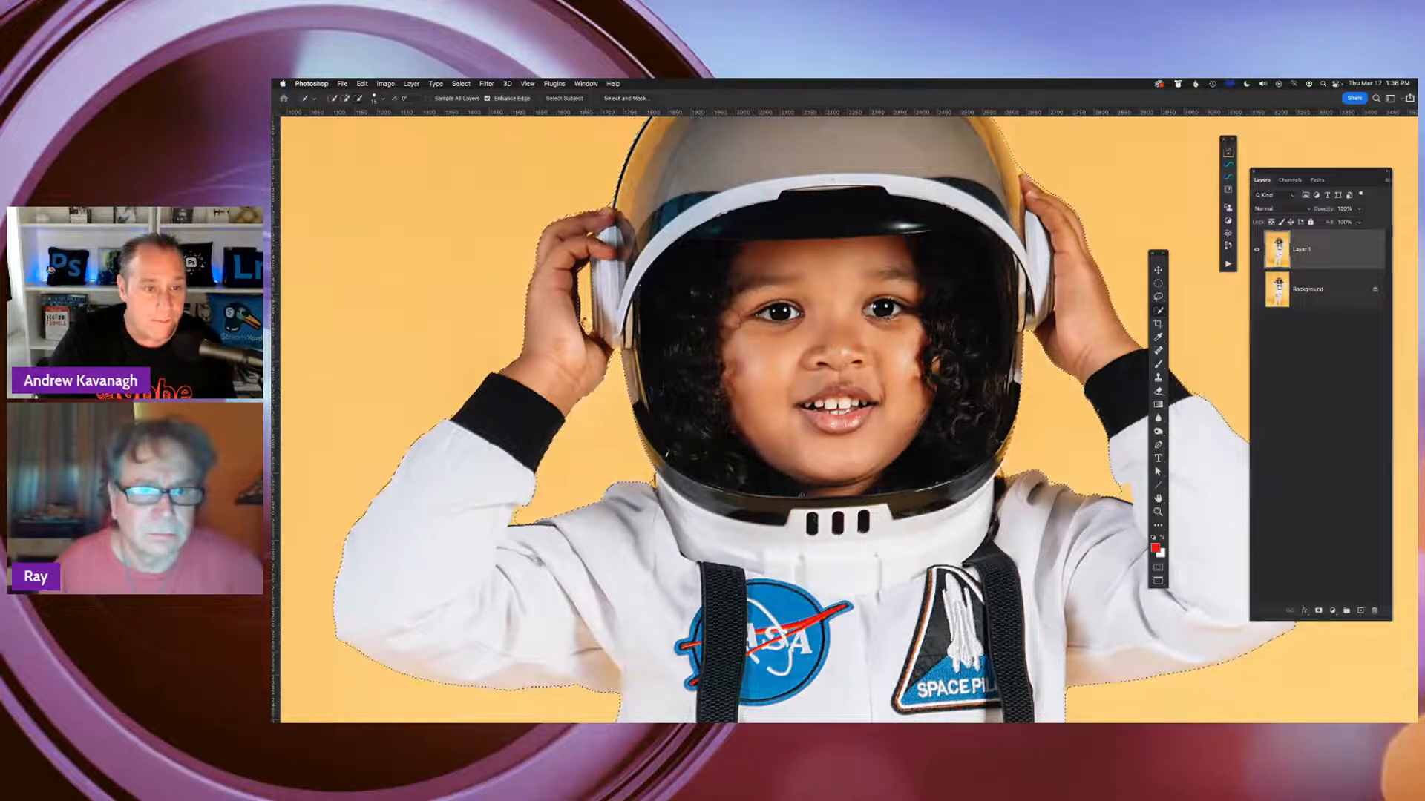
left_click_drag(584, 306, 586, 330)
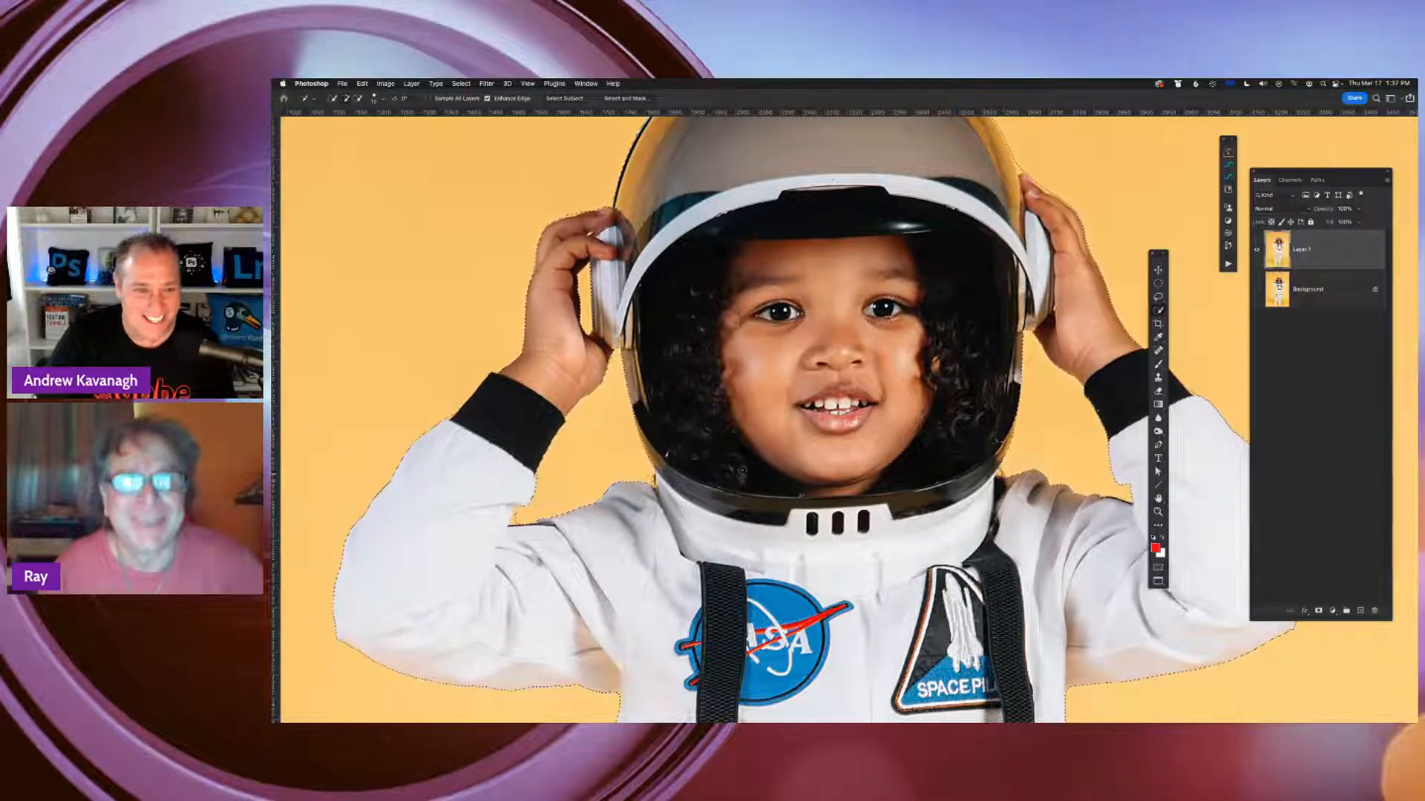
Compare the astronaut's upper-body selection with its Quick Mask overlay, ending in the normal selection view
key("super+0")
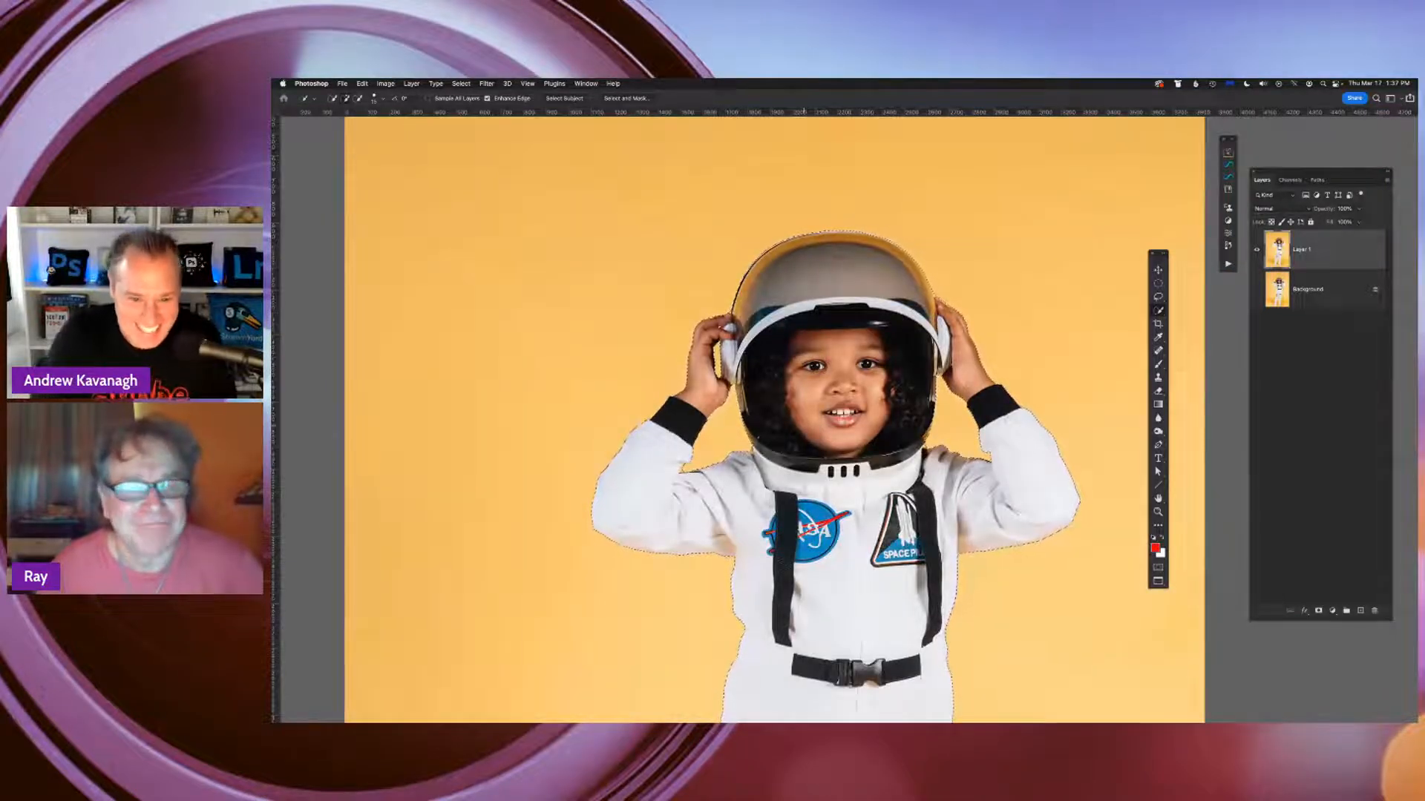
left_click_drag(861, 436, 845, 366)
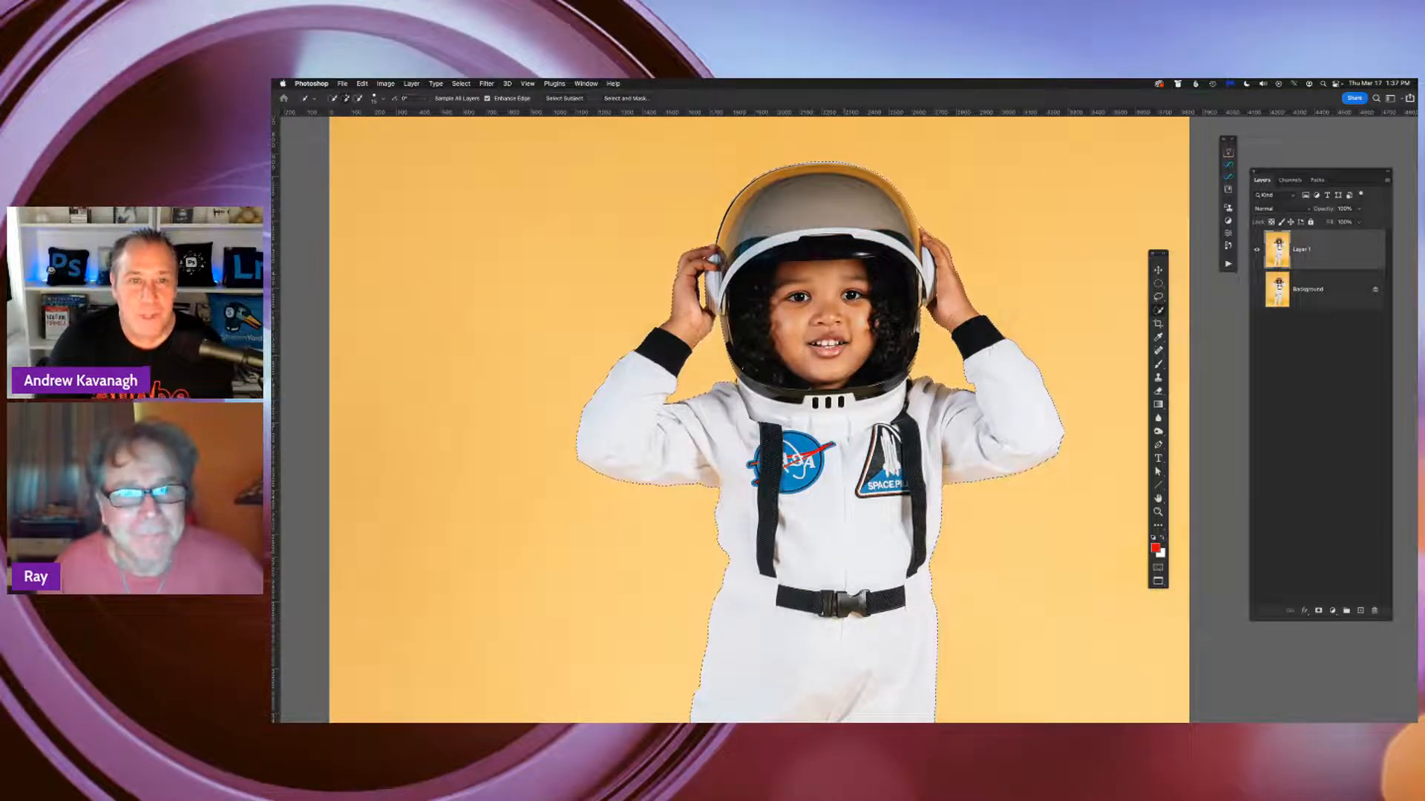
key("q")
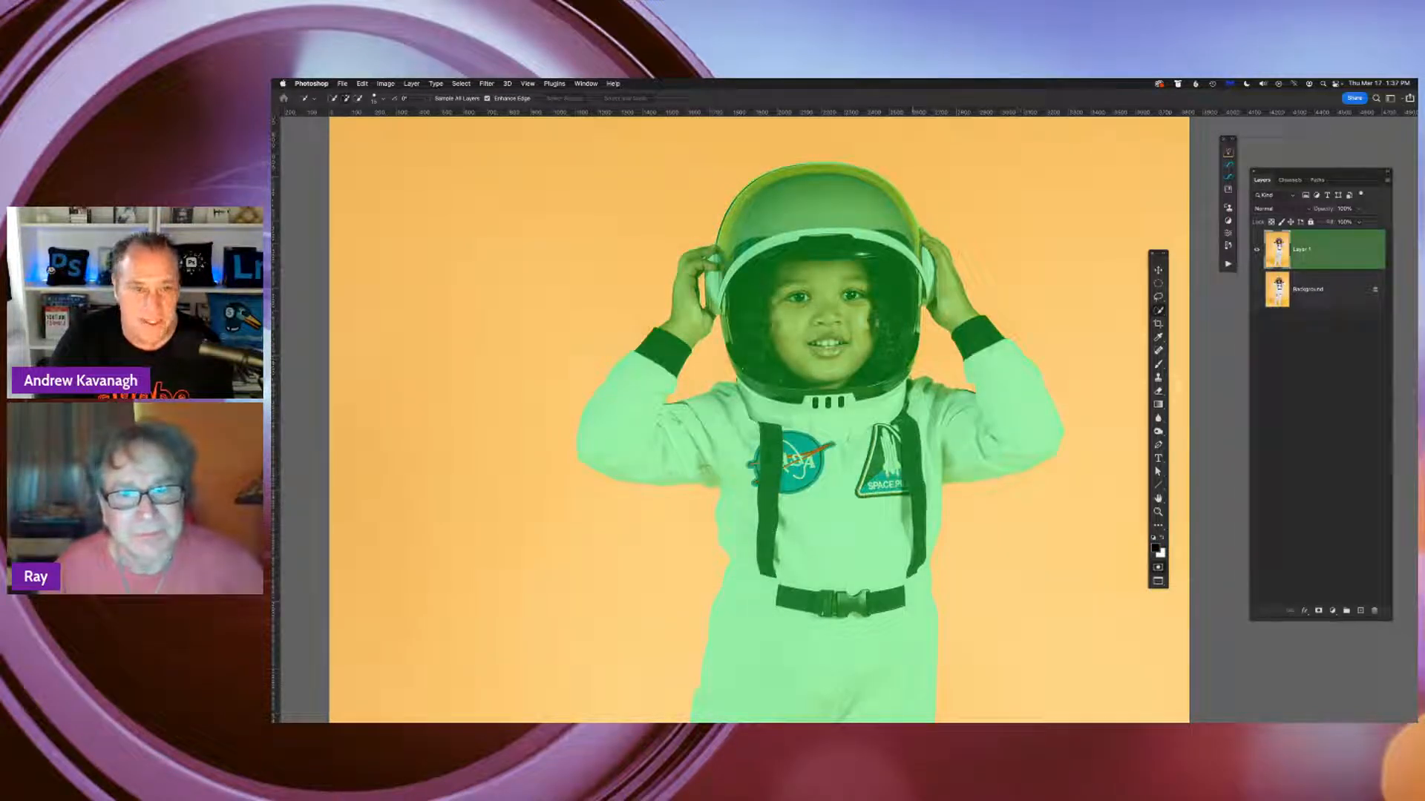
key("q")
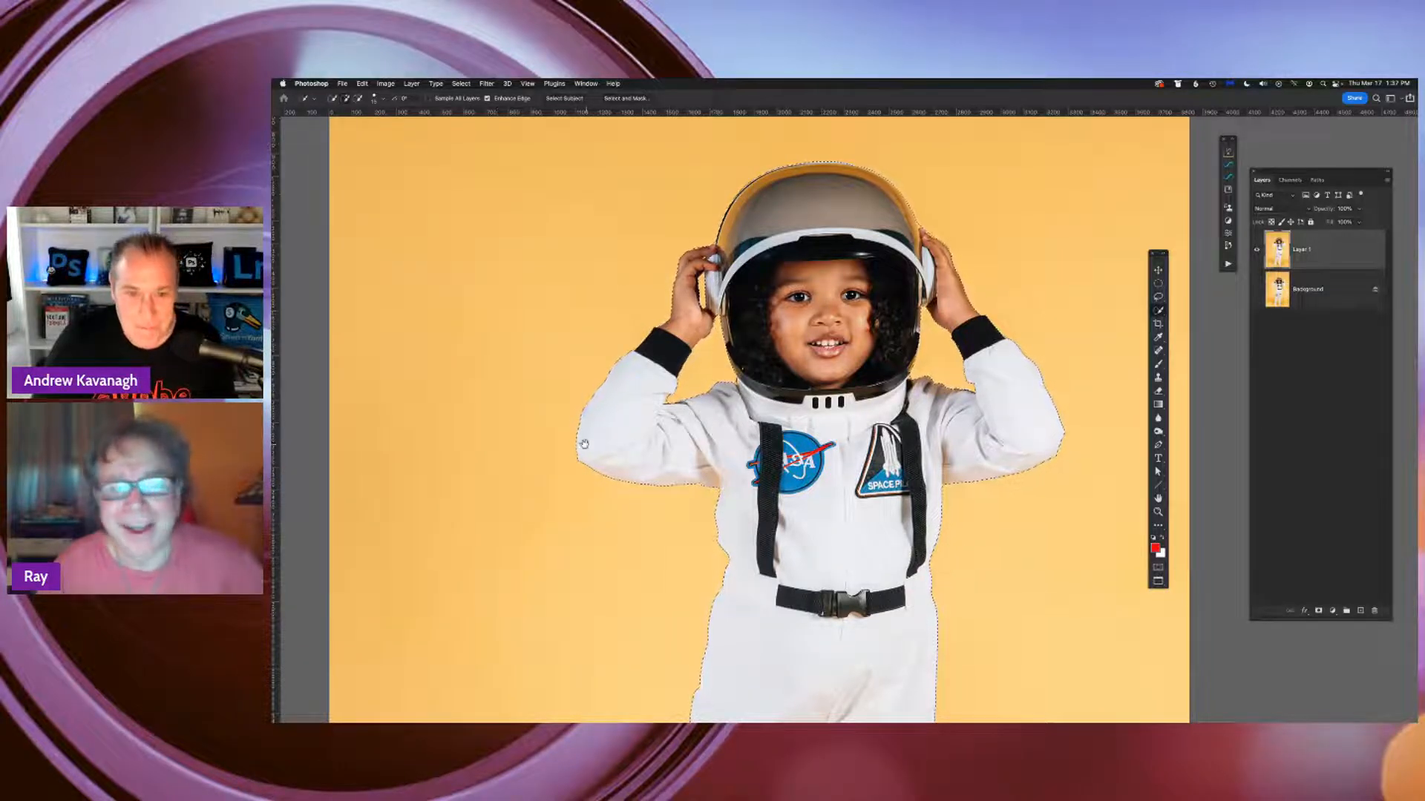
mouse_move(758, 464)
left_mouse_down()
mouse_move(785, 373)
mouse_move(740, 453)
left_mouse_up()
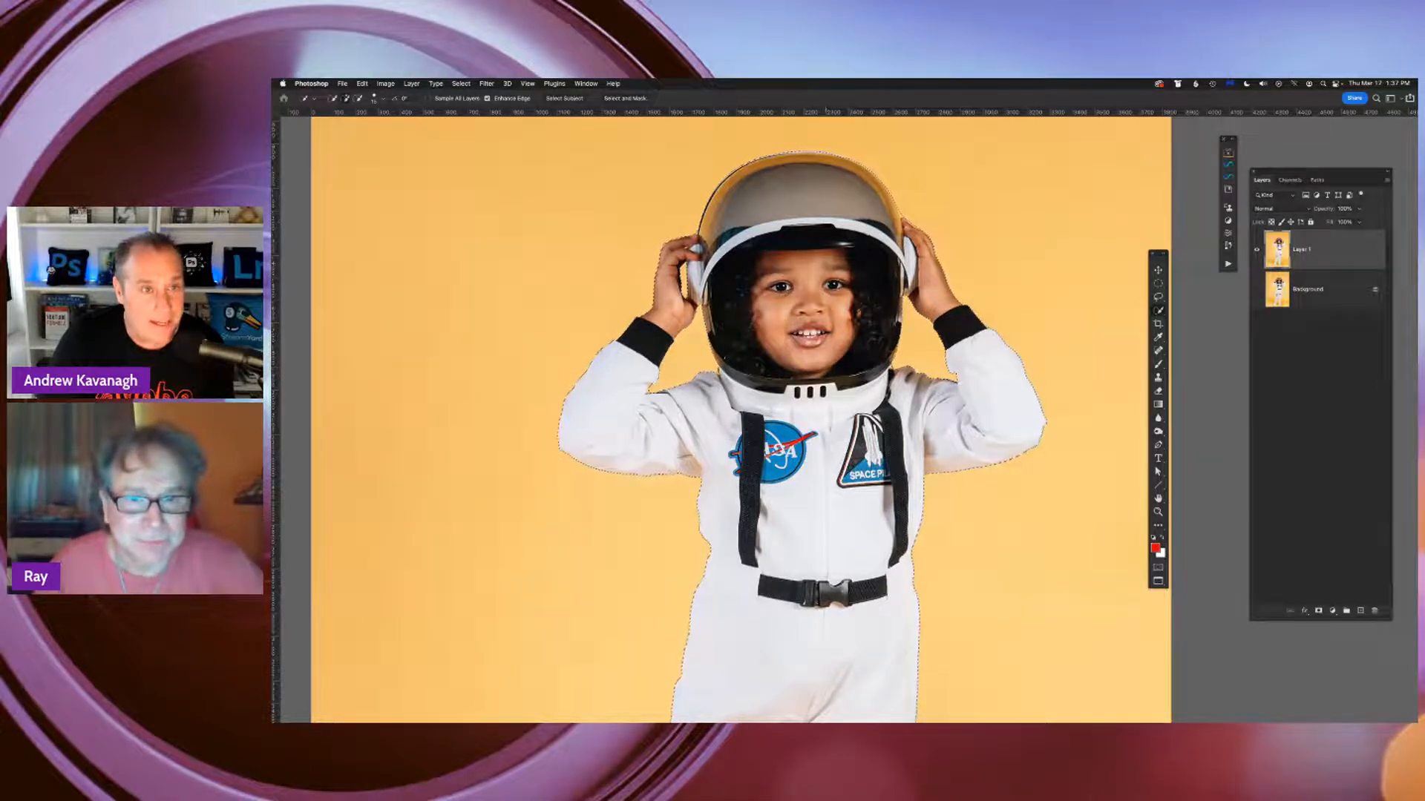
Deselect the astronaut and activate the Quick Selection Tool for a fresh selection
left_click(461, 84)
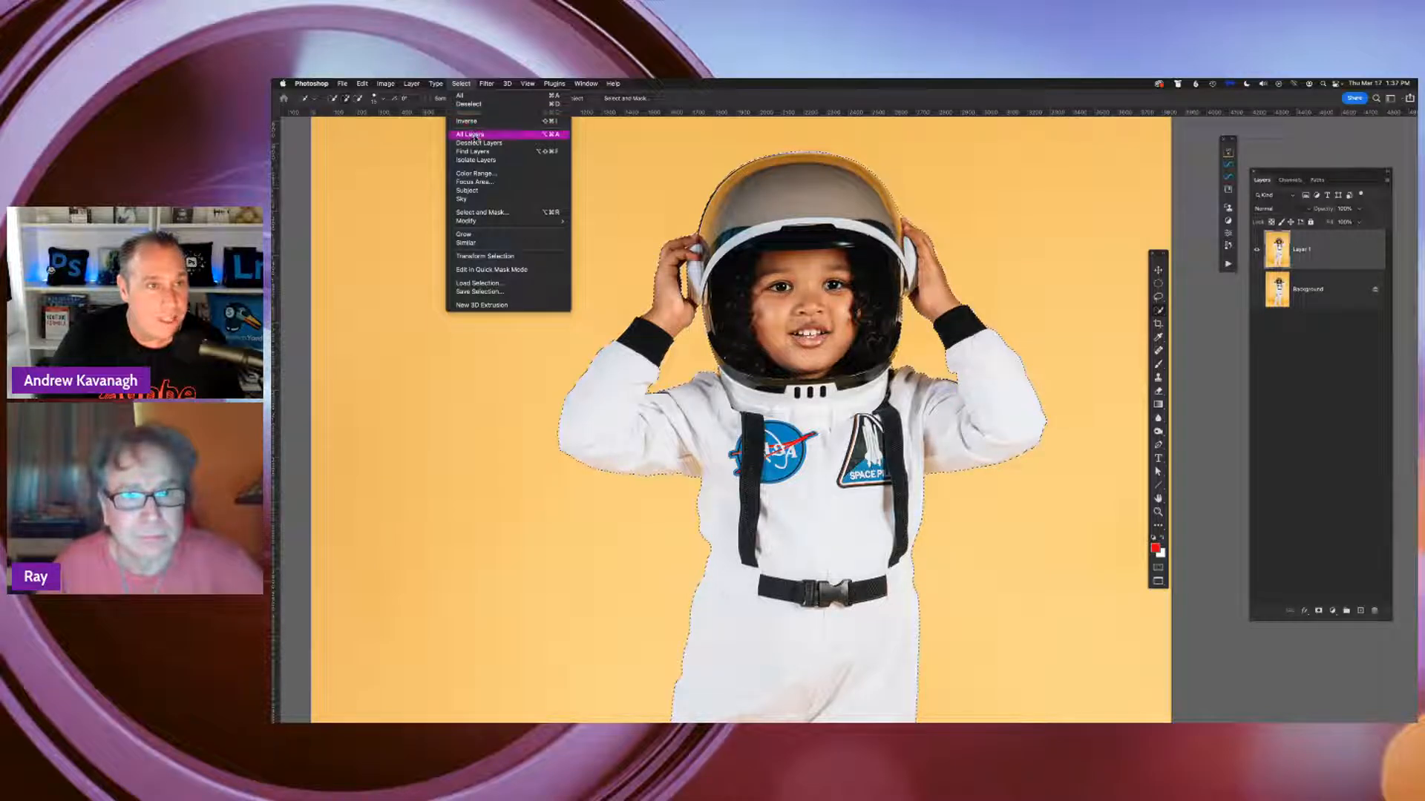
left_click(557, 105)
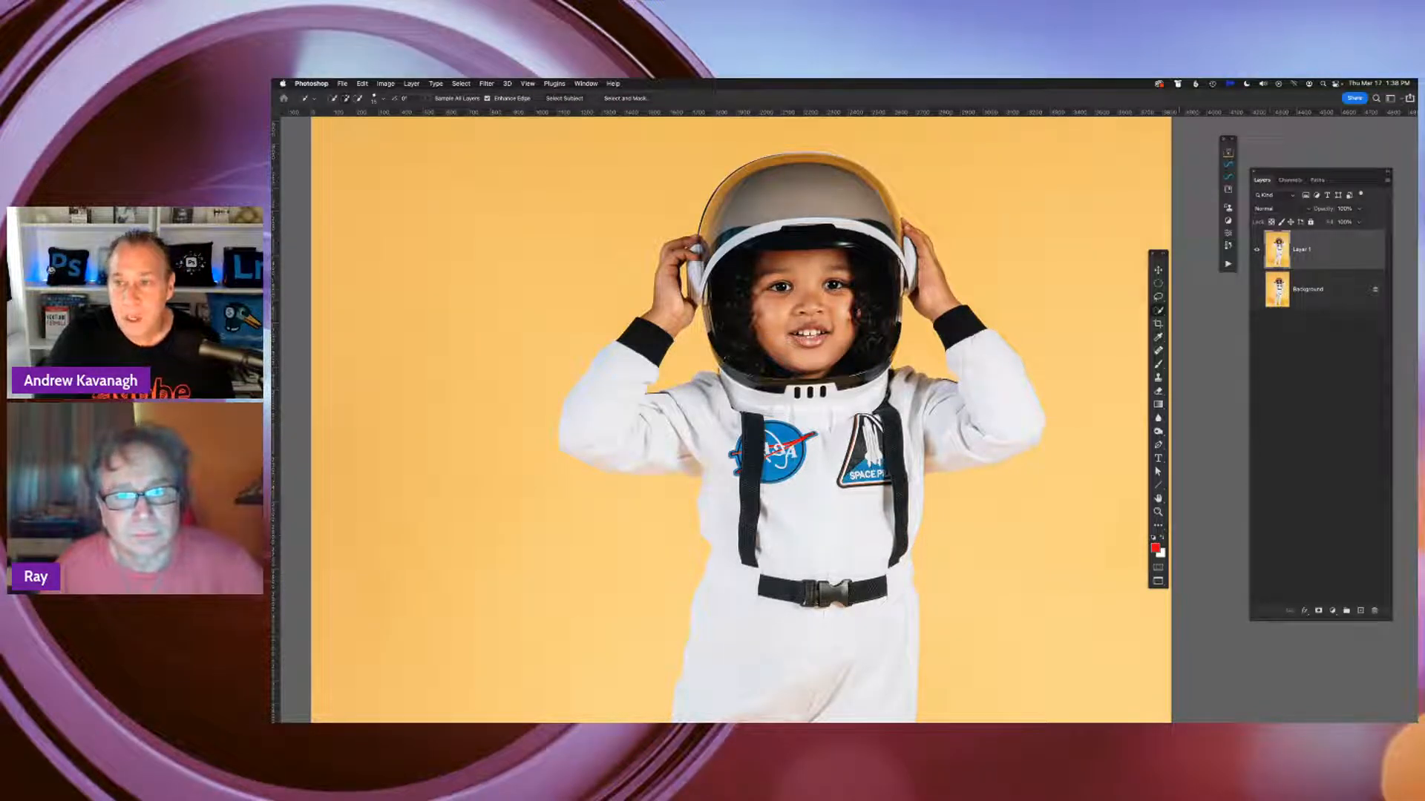
left_click(1159, 311)
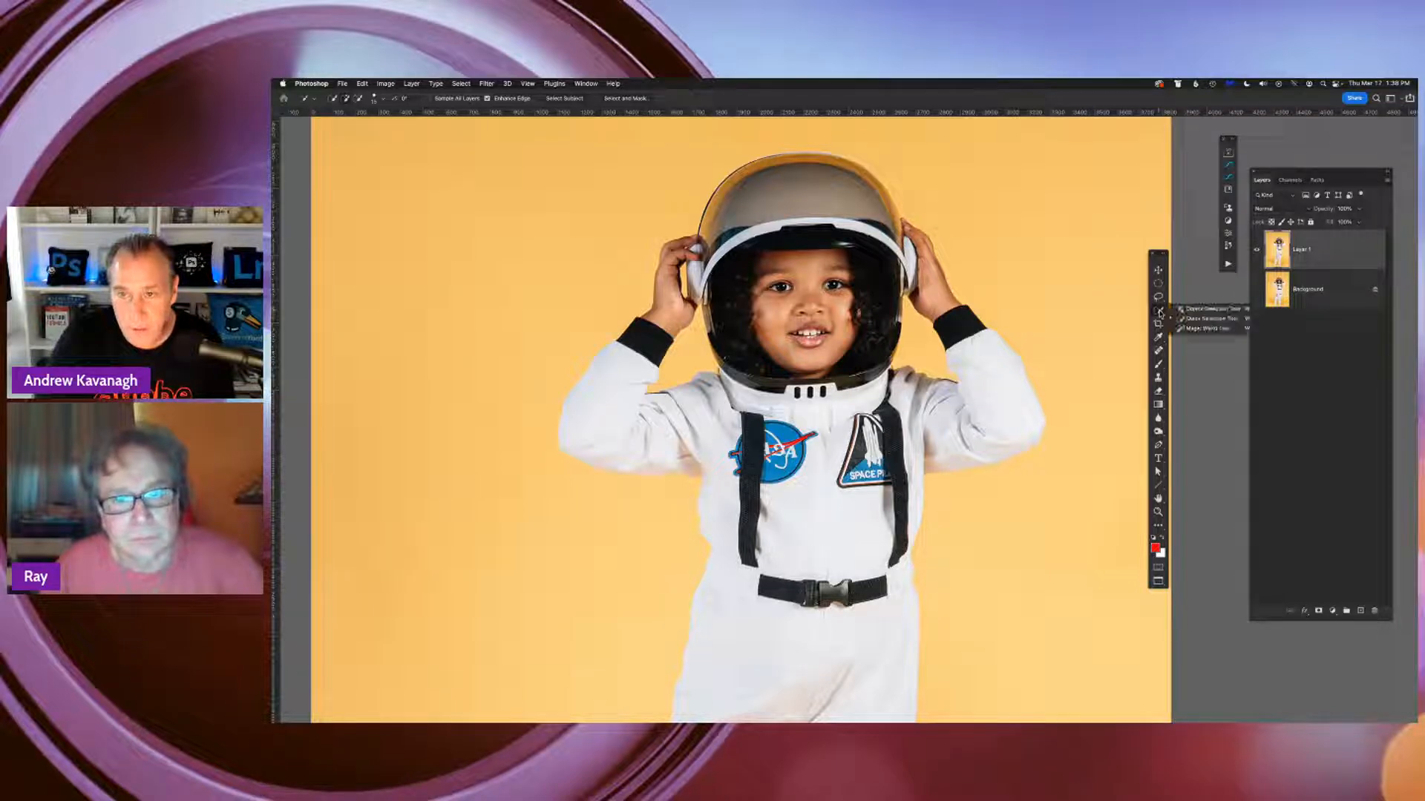
left_click(1204, 319)
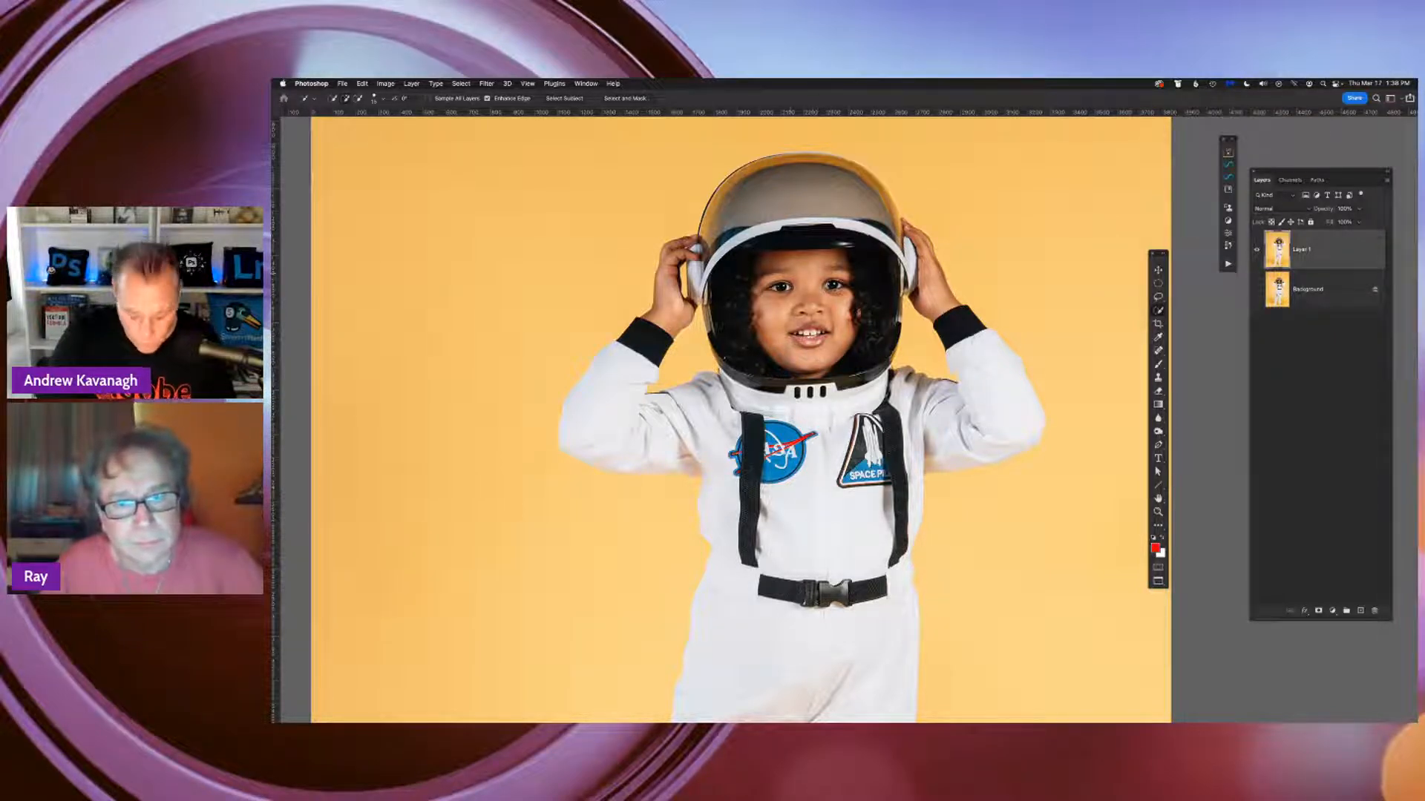
Brush a new selection over the astronaut's helmet, torso and both legs with the Quick Selection Tool
key("super+minus")
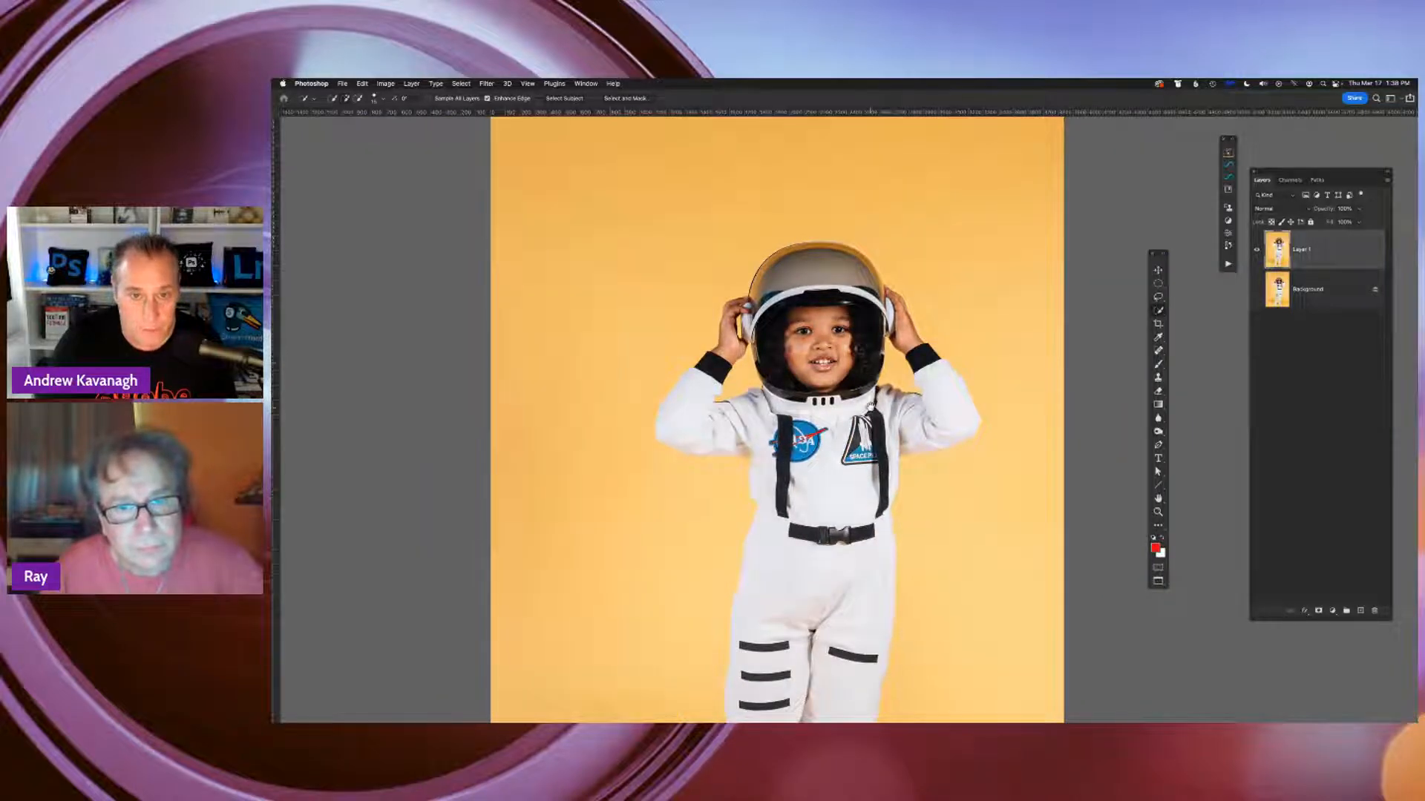
left_click_drag(870, 407, 854, 298)
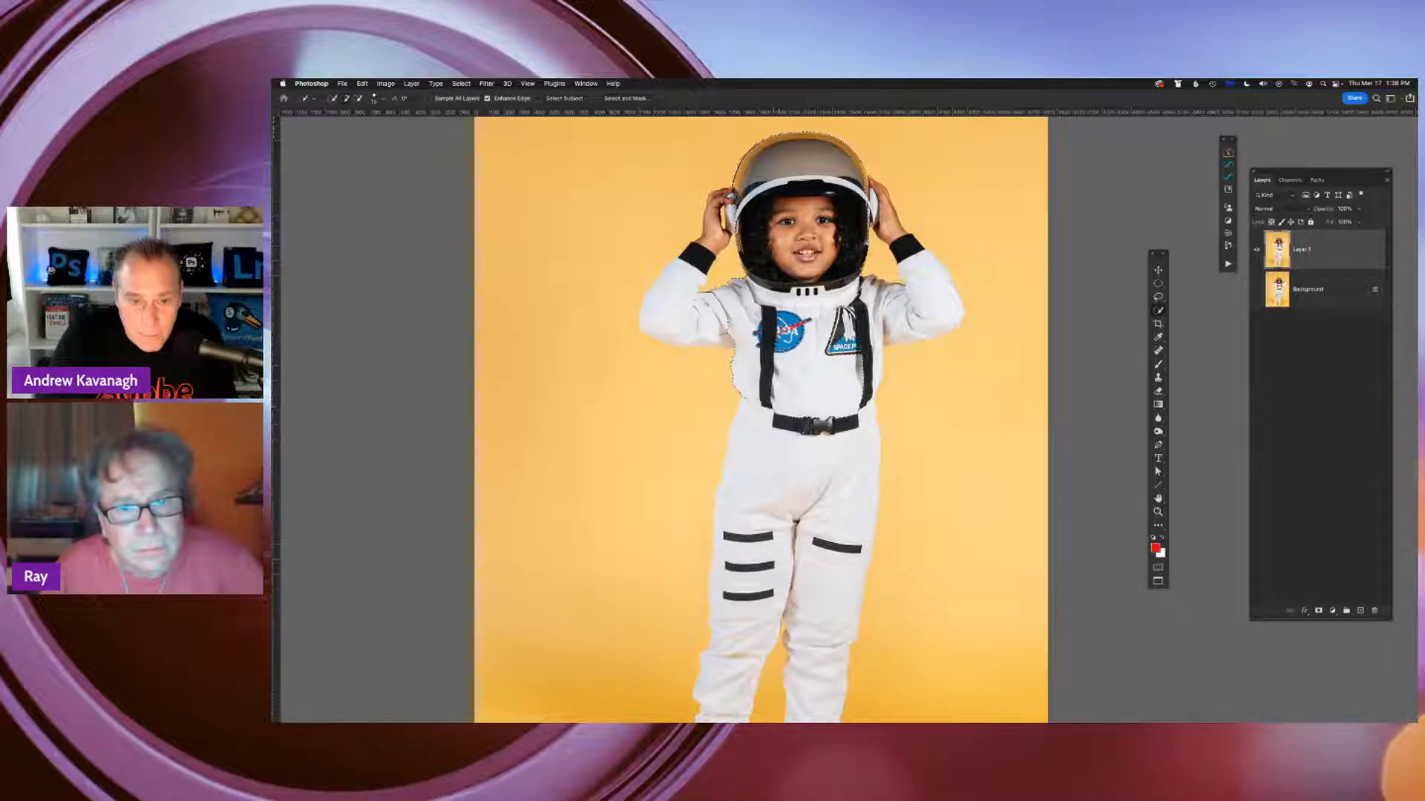
left_click_drag(759, 426, 745, 471)
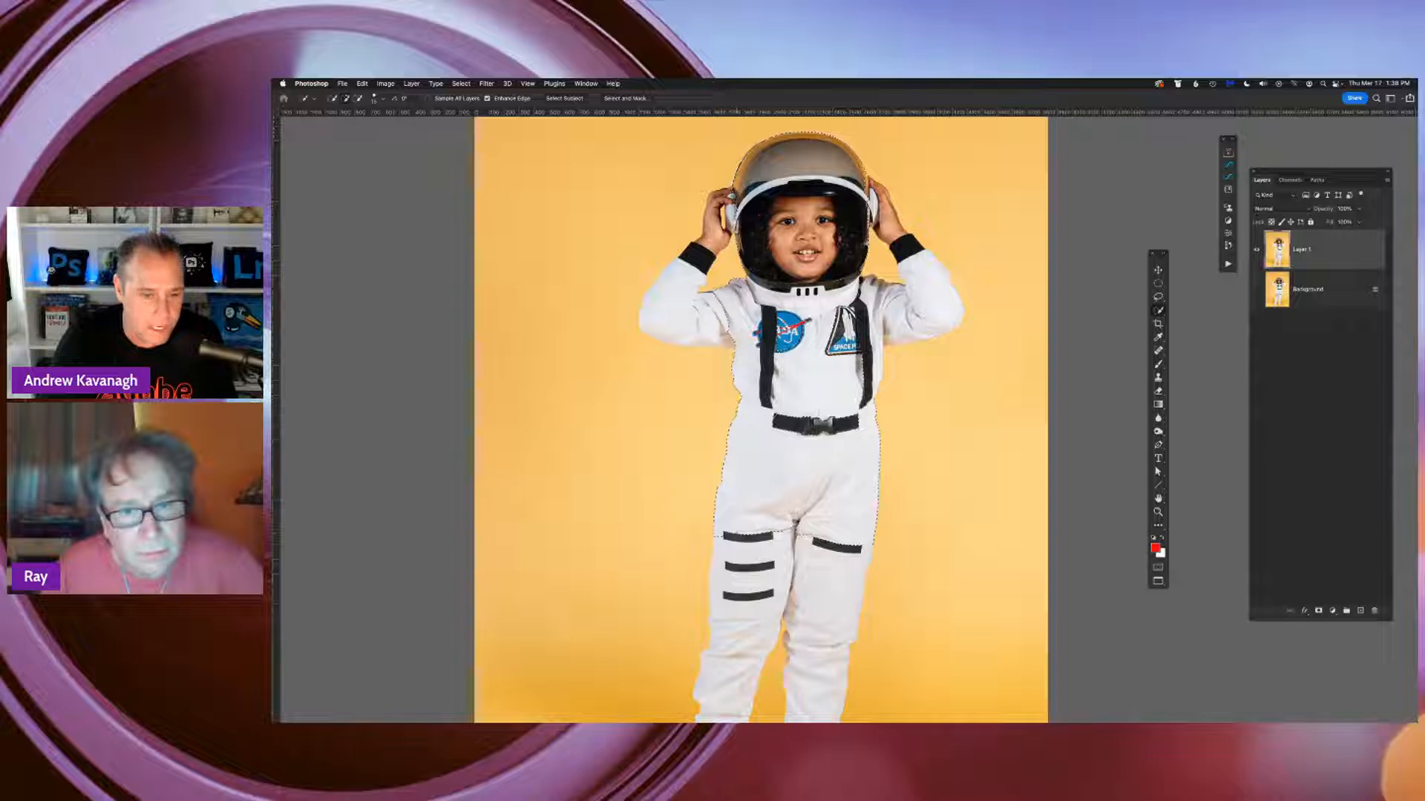
left_click_drag(737, 545, 738, 644)
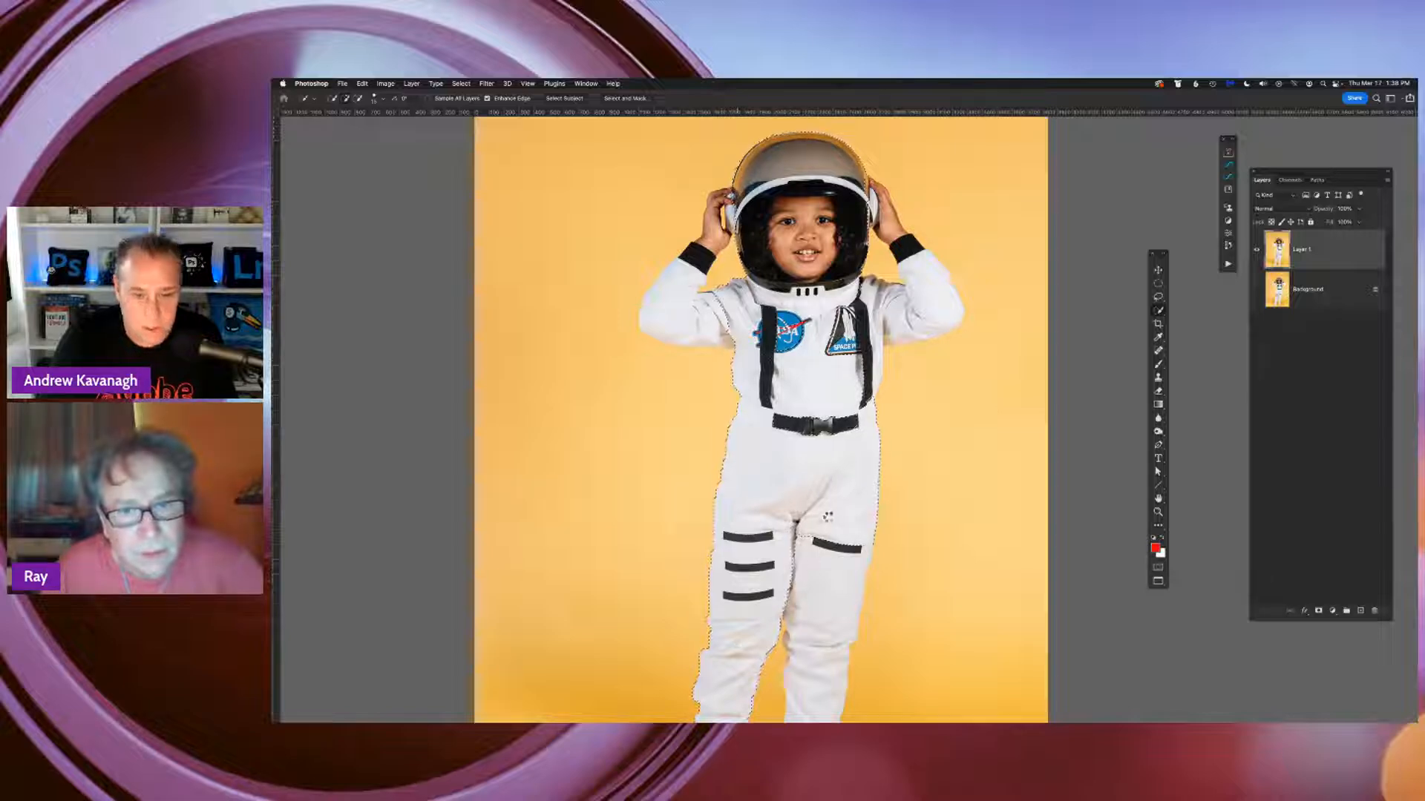
left_click_drag(827, 518, 829, 639)
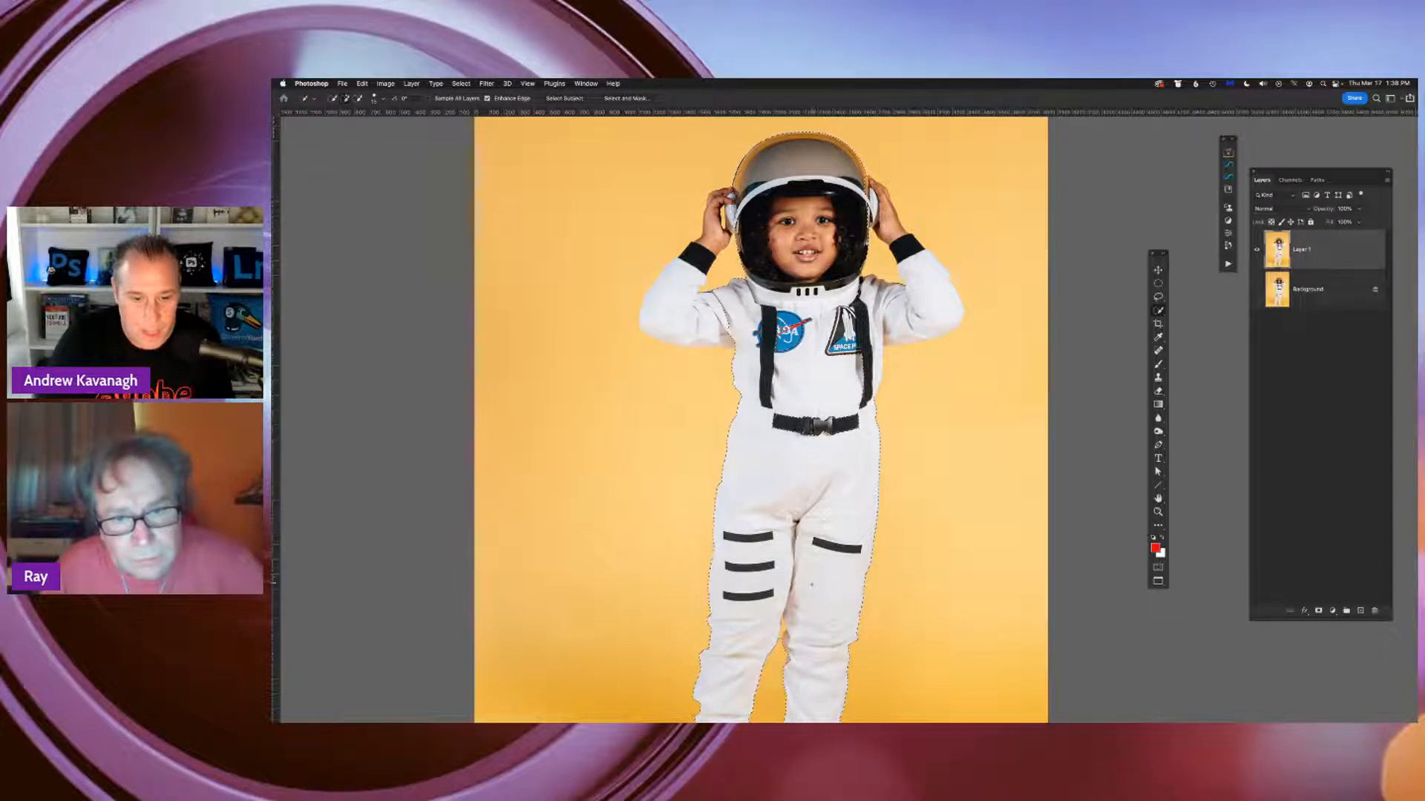
Examine the new selection's edges from the shoes and the gap between the legs up to the torso and arms
left_click_drag(813, 594, 826, 360)
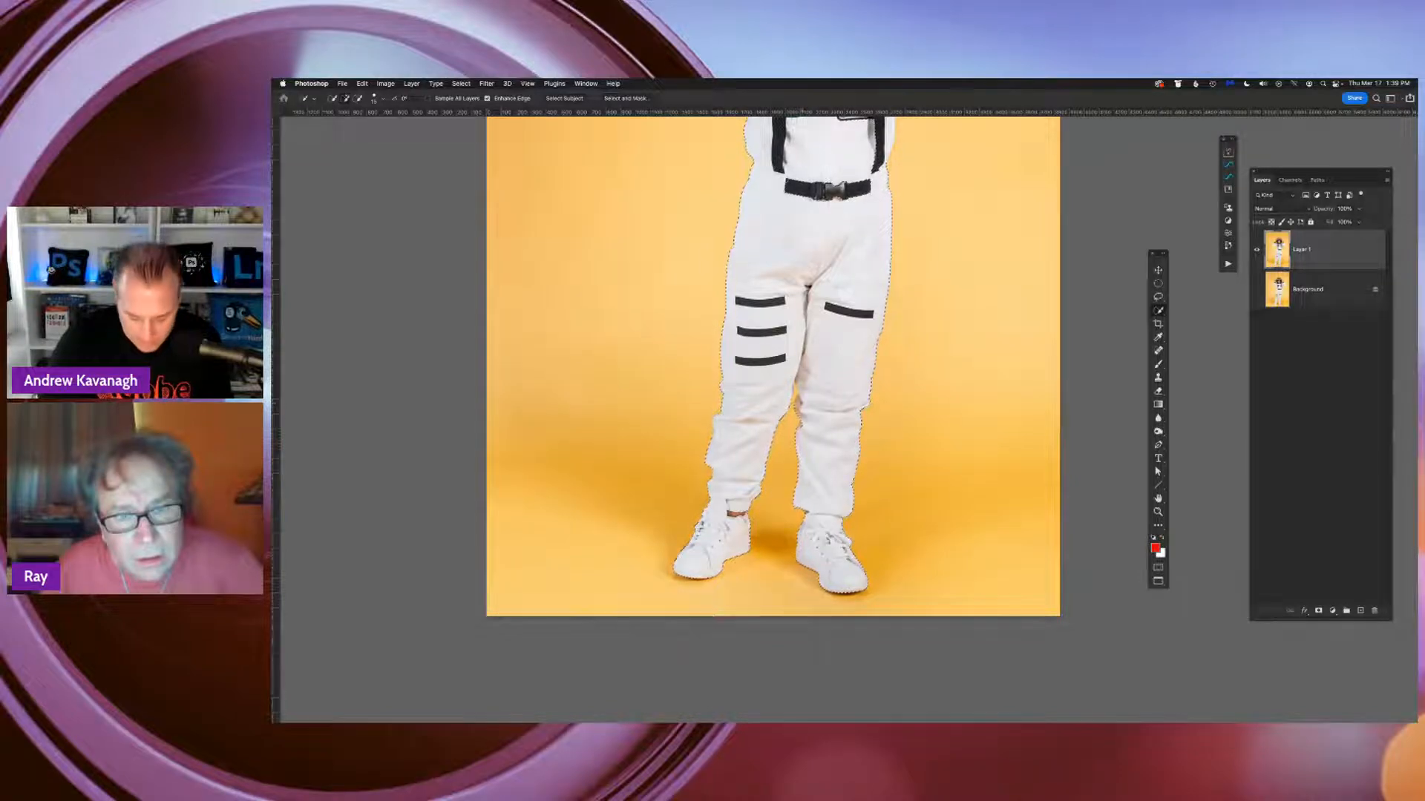
key("super+plus")
key("super+plus")
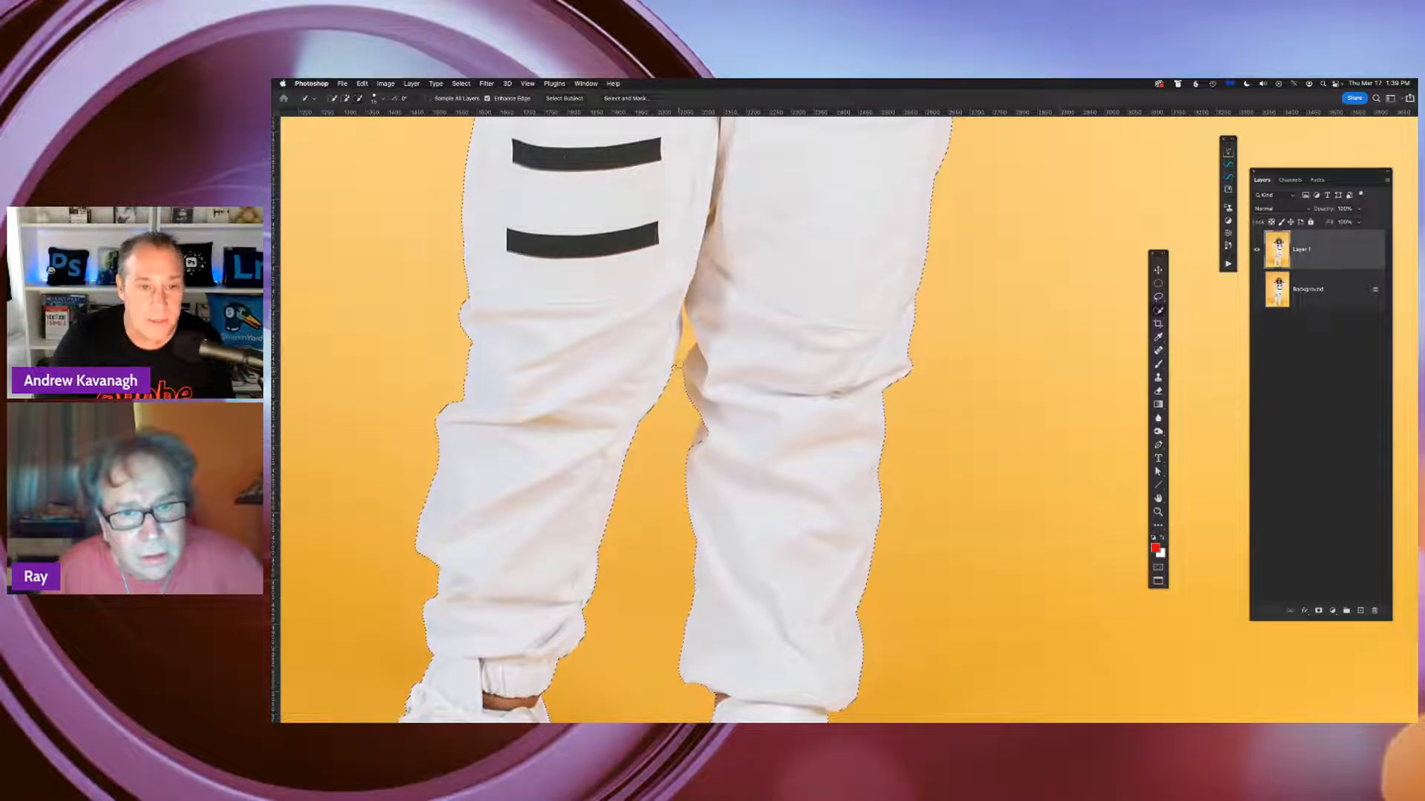
left_click_drag(678, 371, 681, 355)
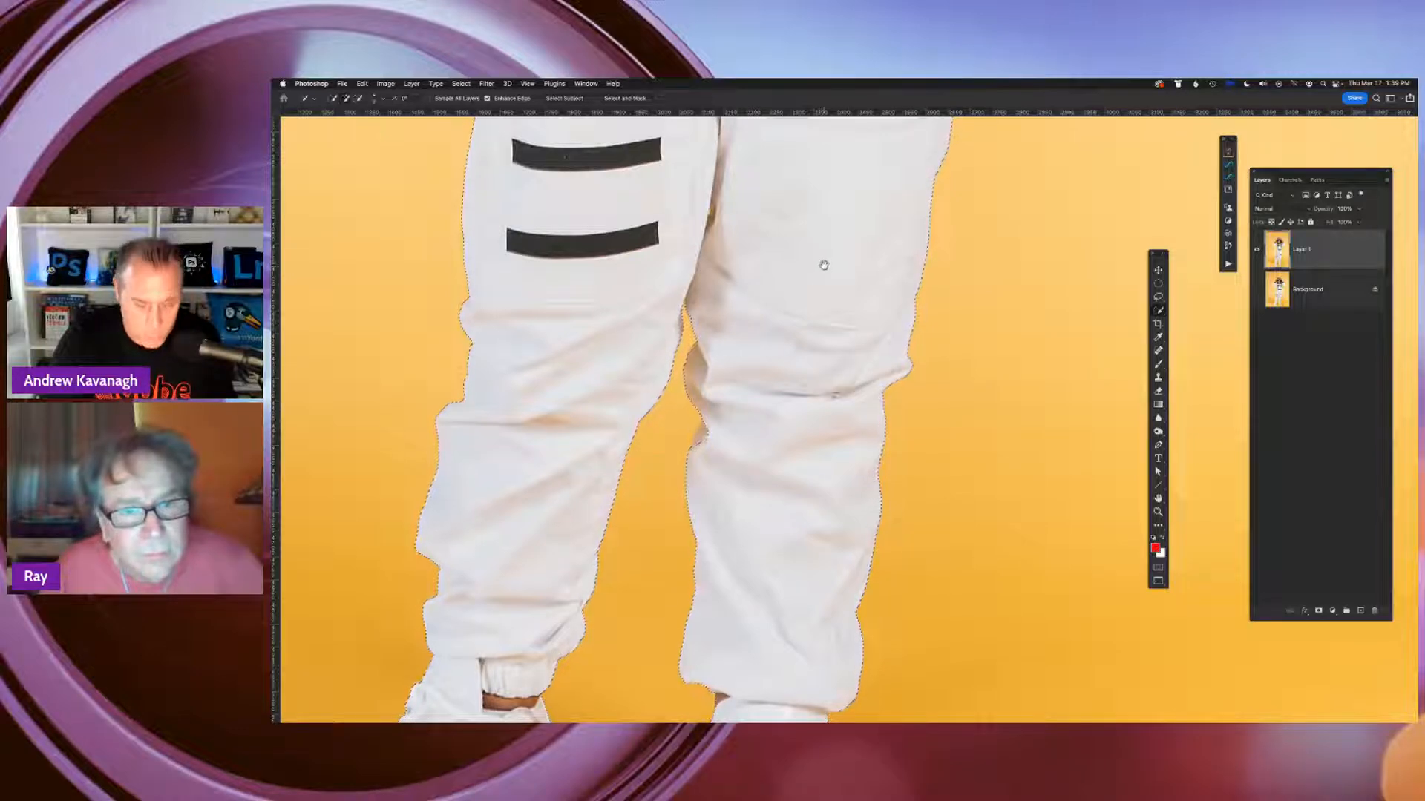
left_click_drag(802, 241, 853, 531)
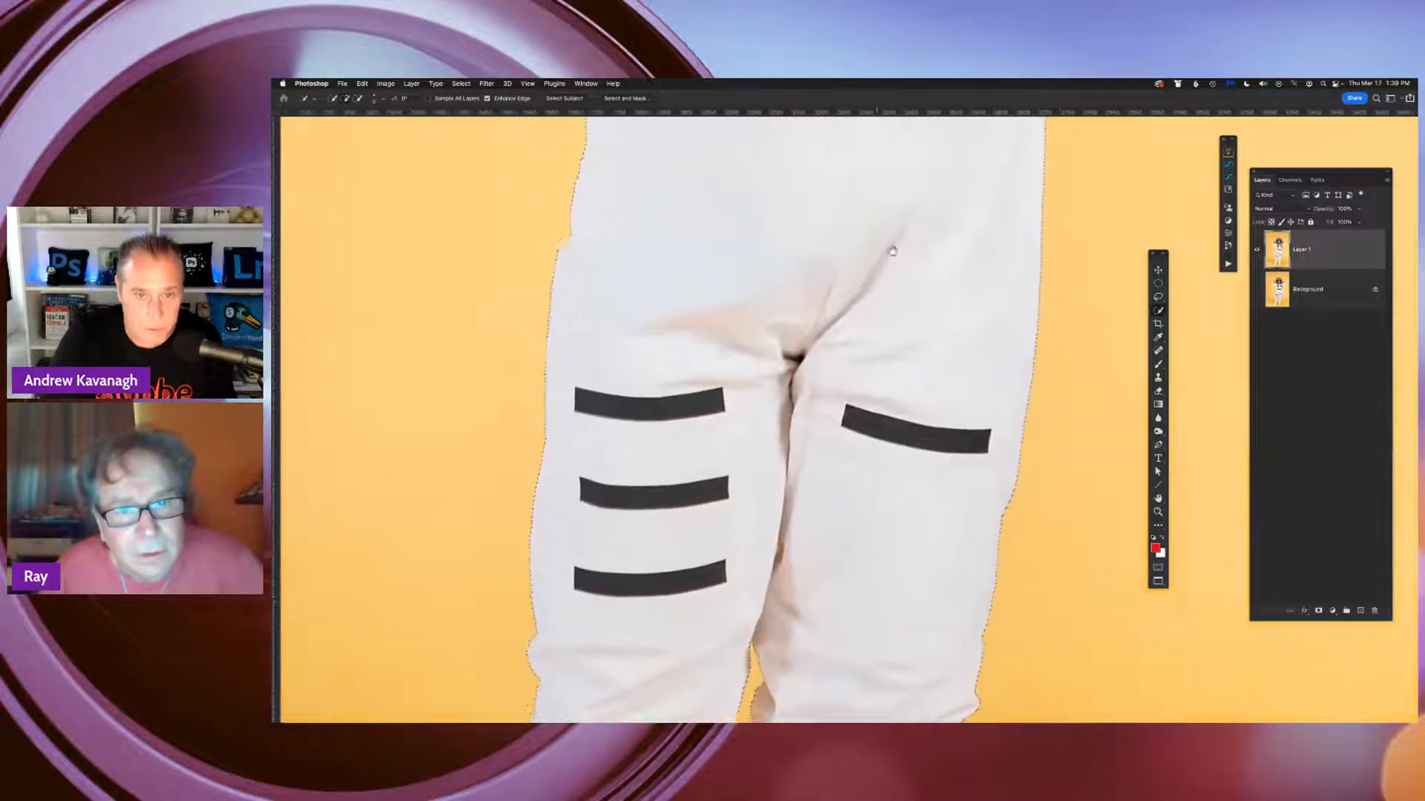
left_click_drag(893, 251, 825, 423)
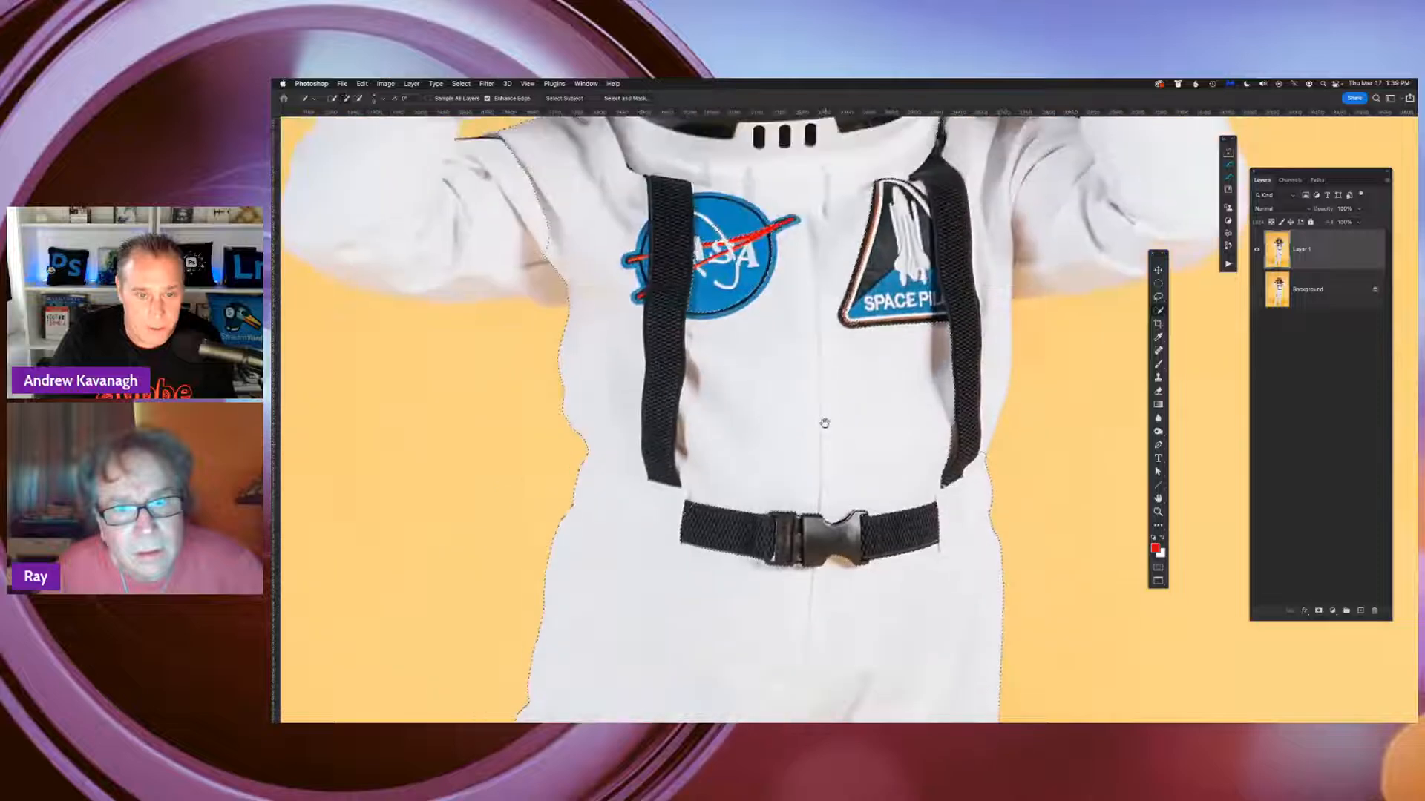
left_click_drag(772, 358, 901, 500)
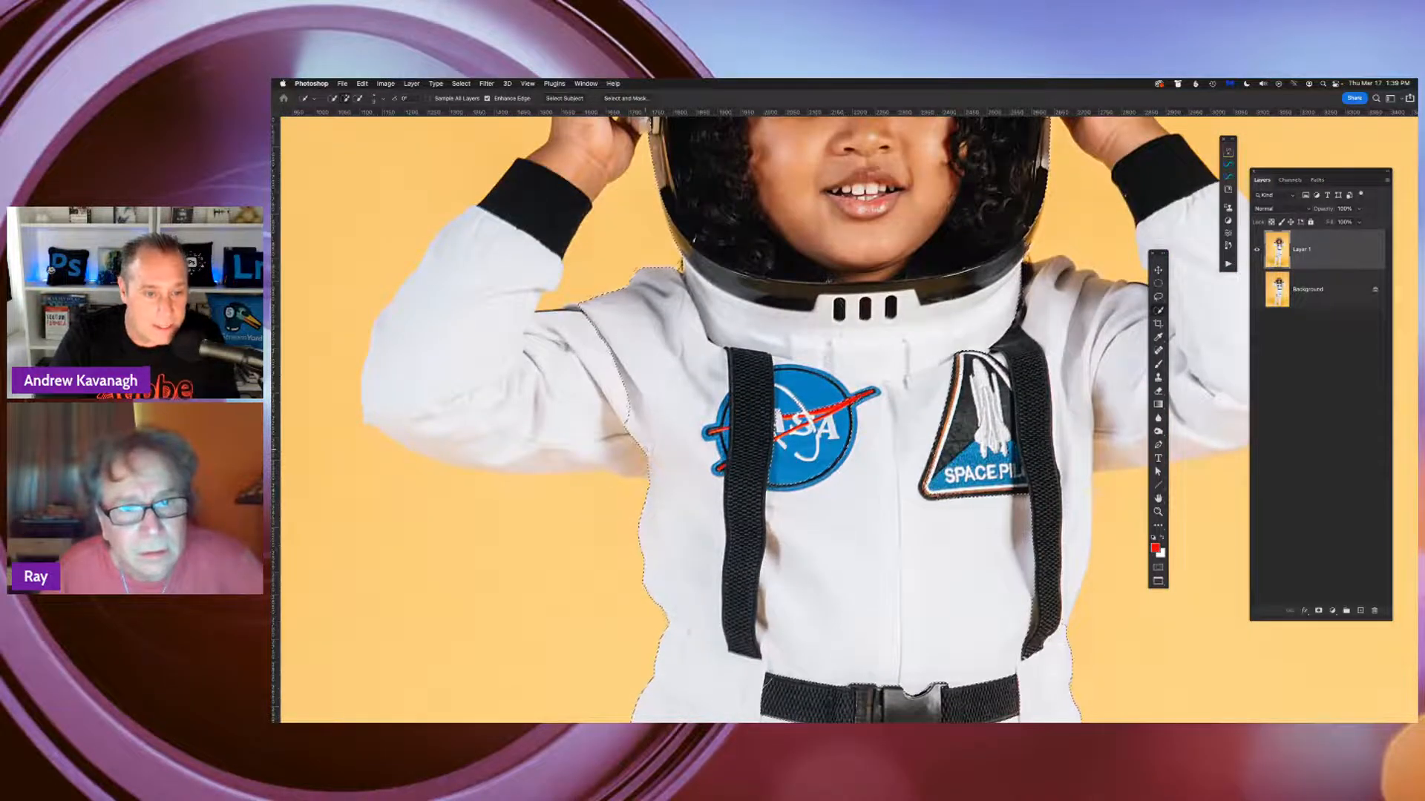
Add both raised arms to the selection, then check it with the Quick Mask overlay and return to the normal view
left_click_drag(598, 391, 577, 417)
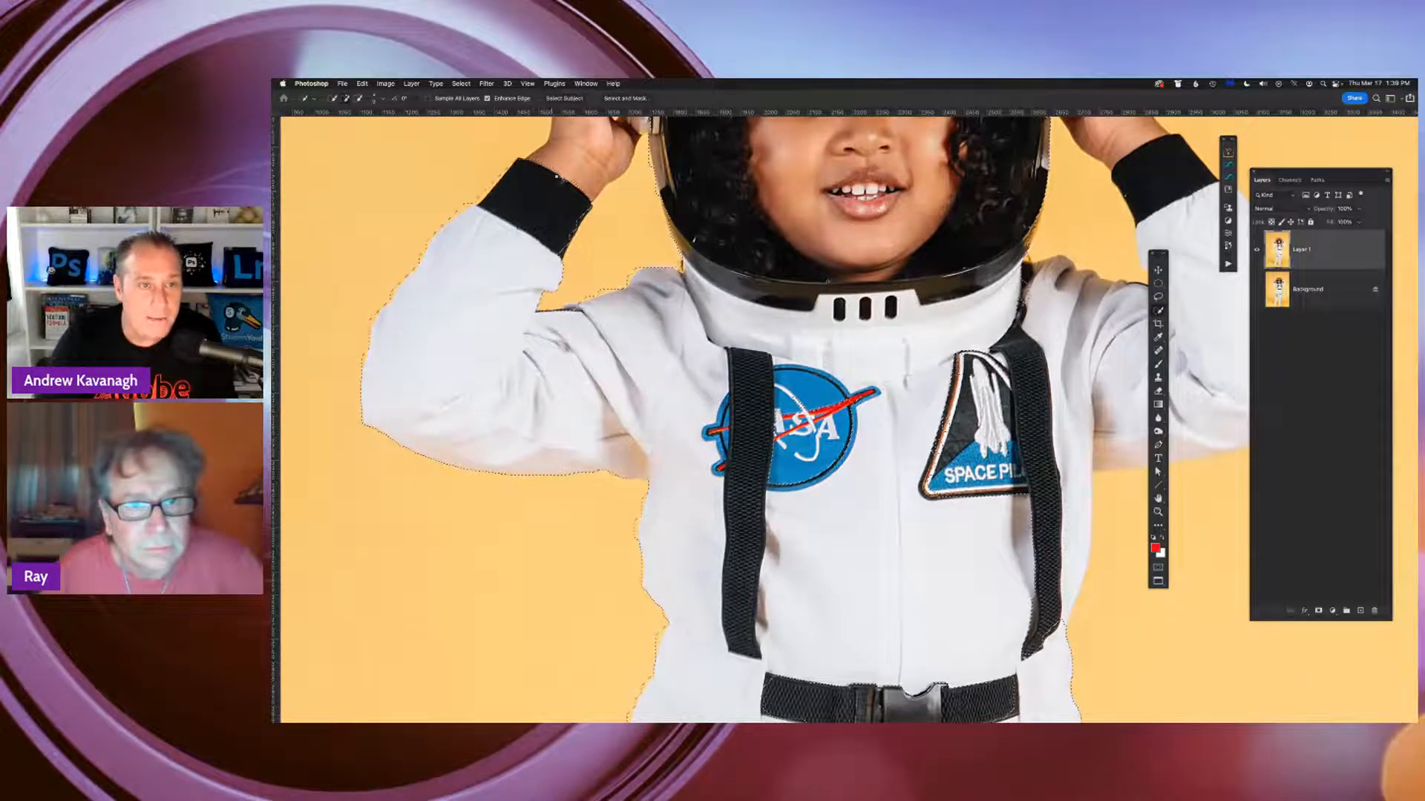
key("super+0")
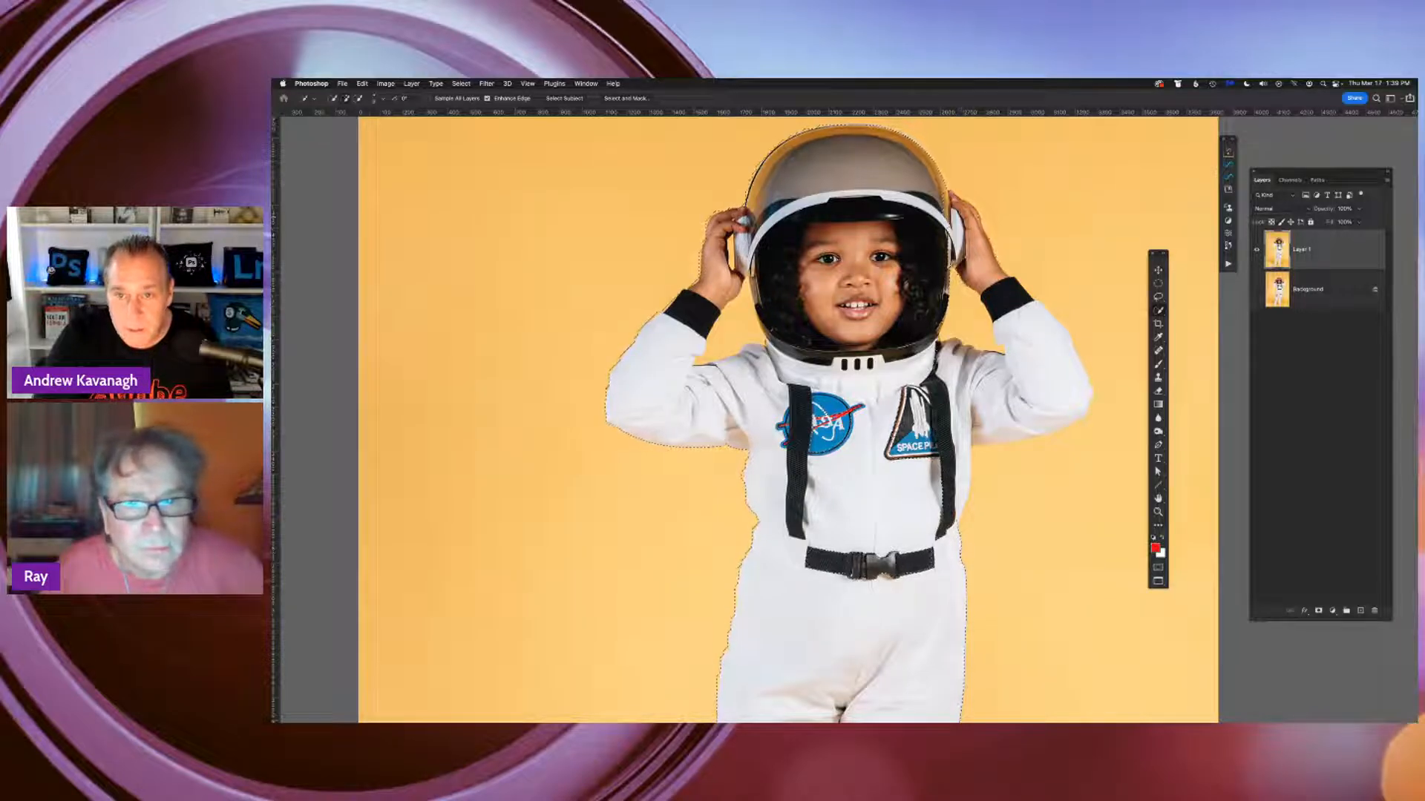
left_click(1047, 389)
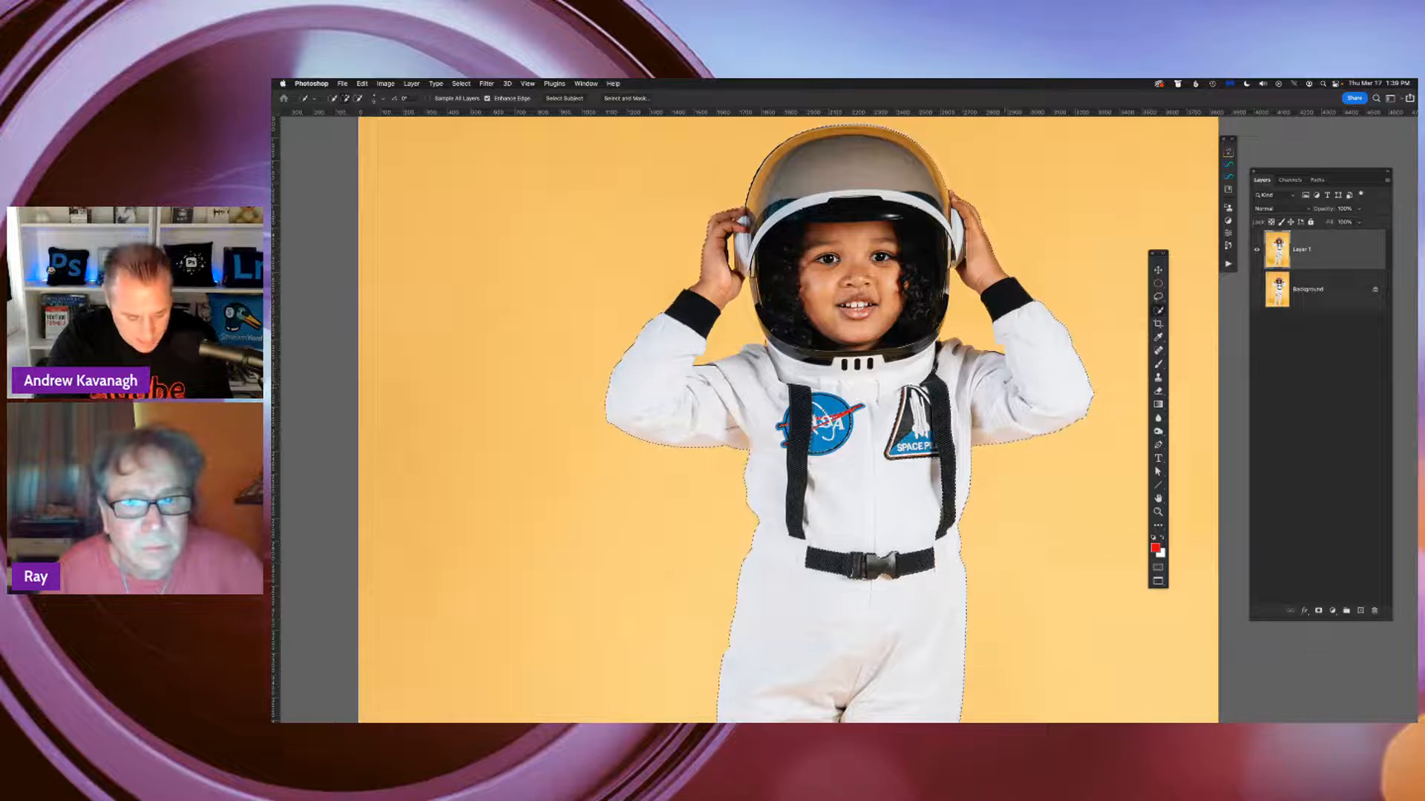
key("q")
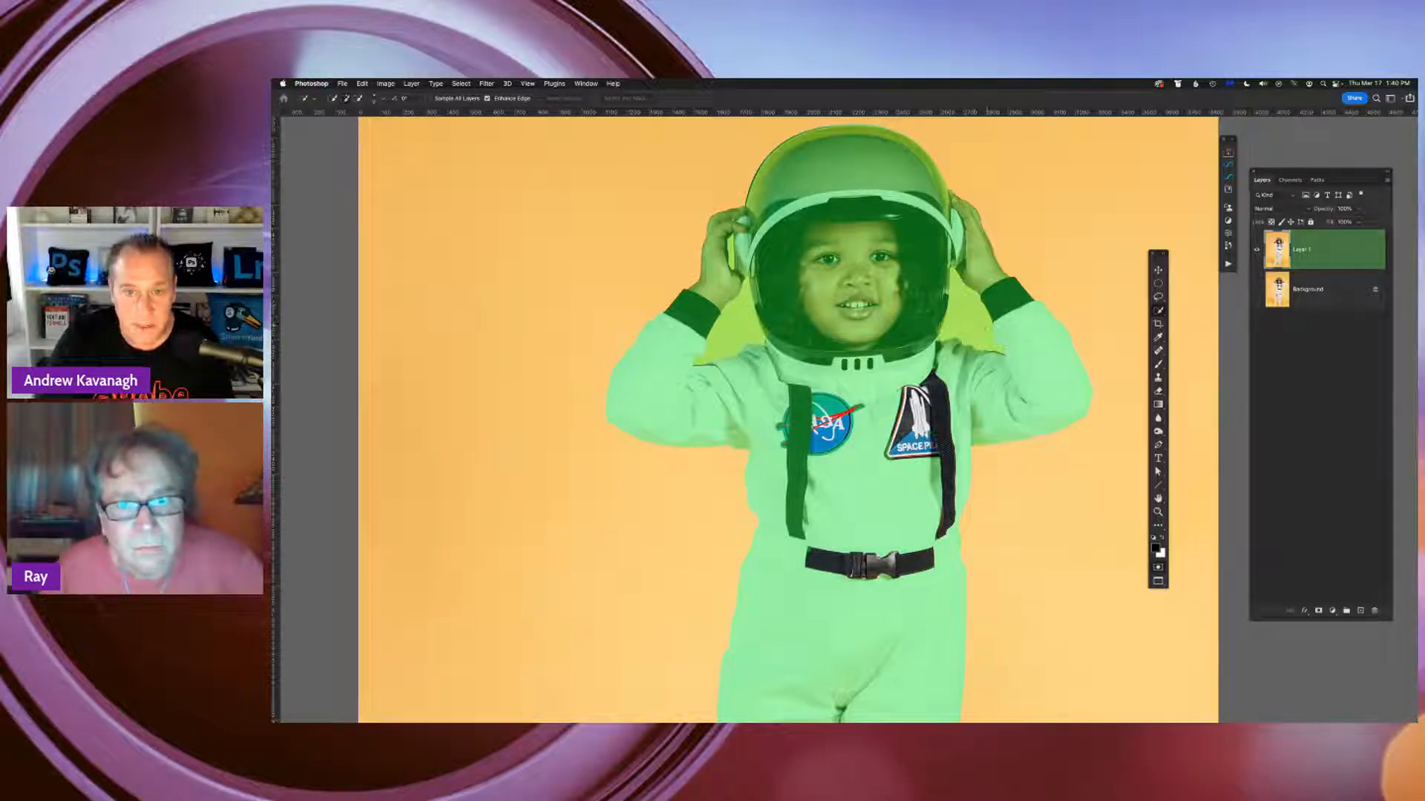
key("q")
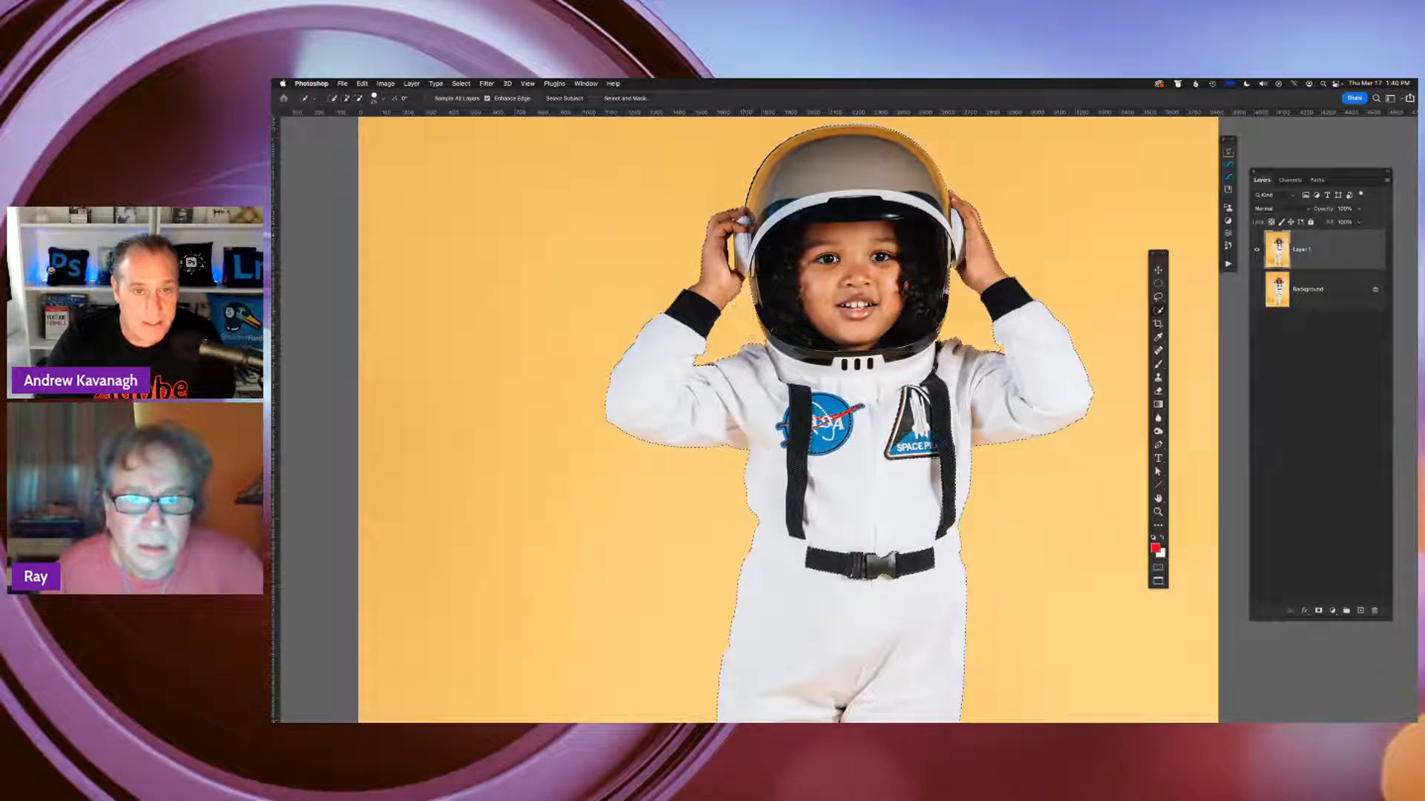
Examine the selection's edges around the chest, raised sleeve, hand and helmet rim up close
key("super+plus")
key("super+plus")
key("super+plus")
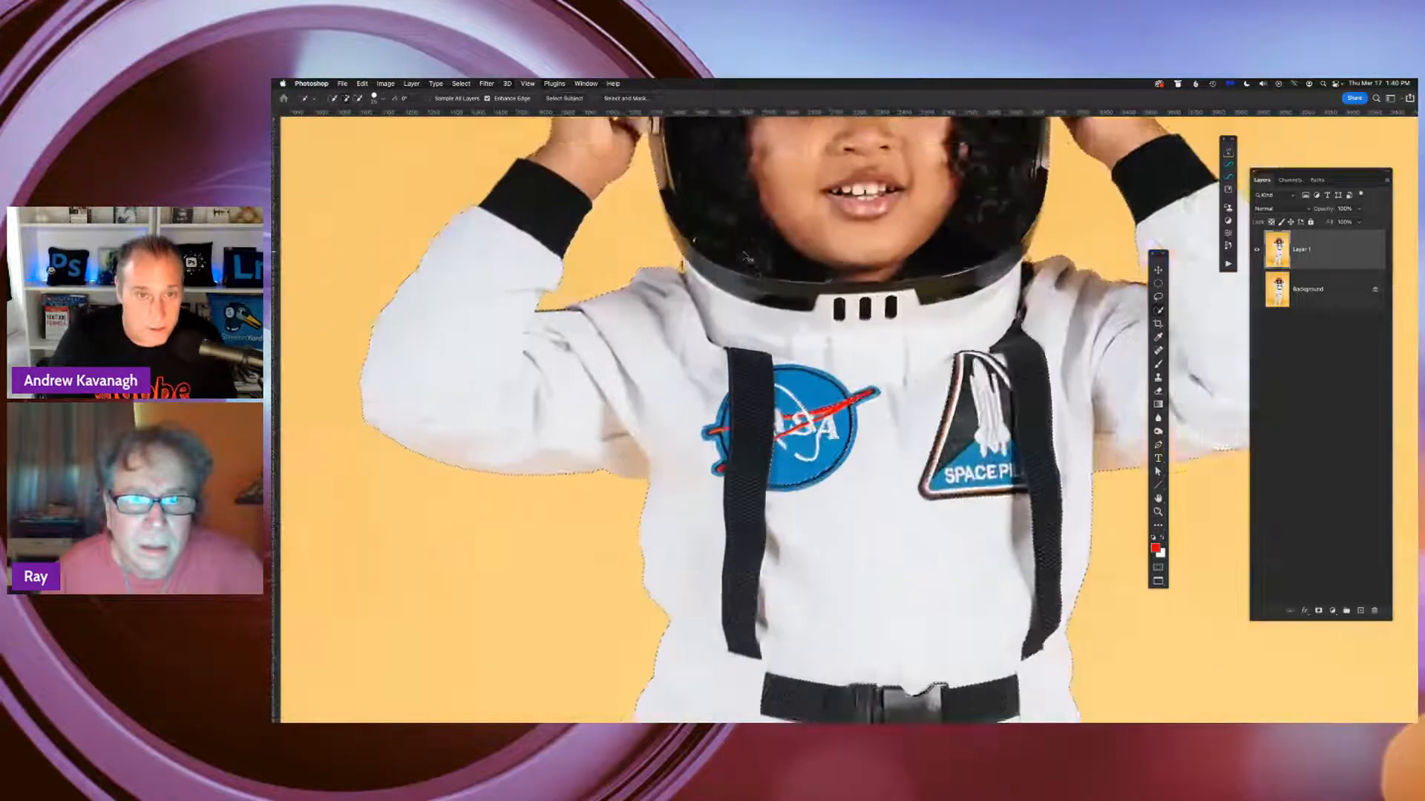
left_click_drag(795, 331, 996, 701)
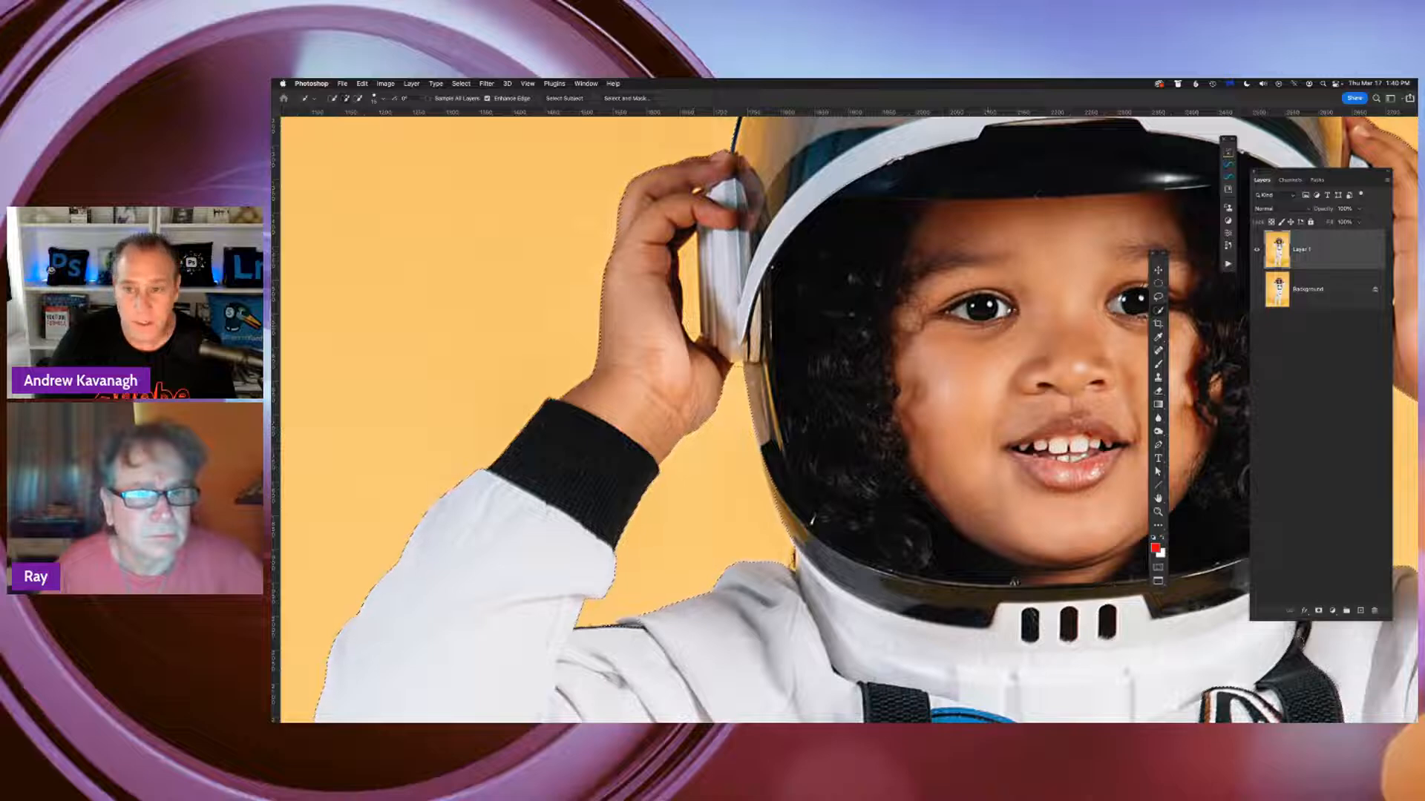
left_click(1158, 310)
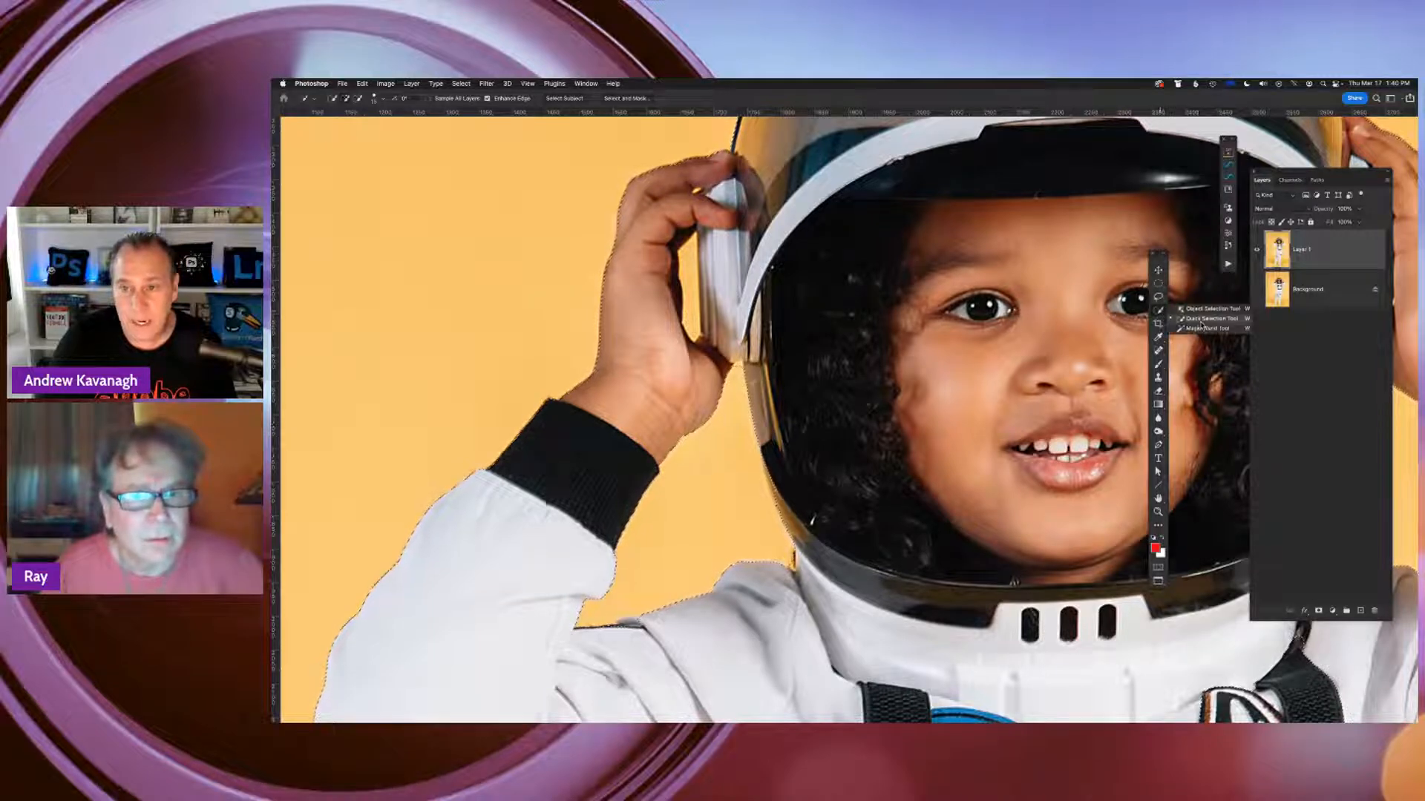
left_click(1216, 327)
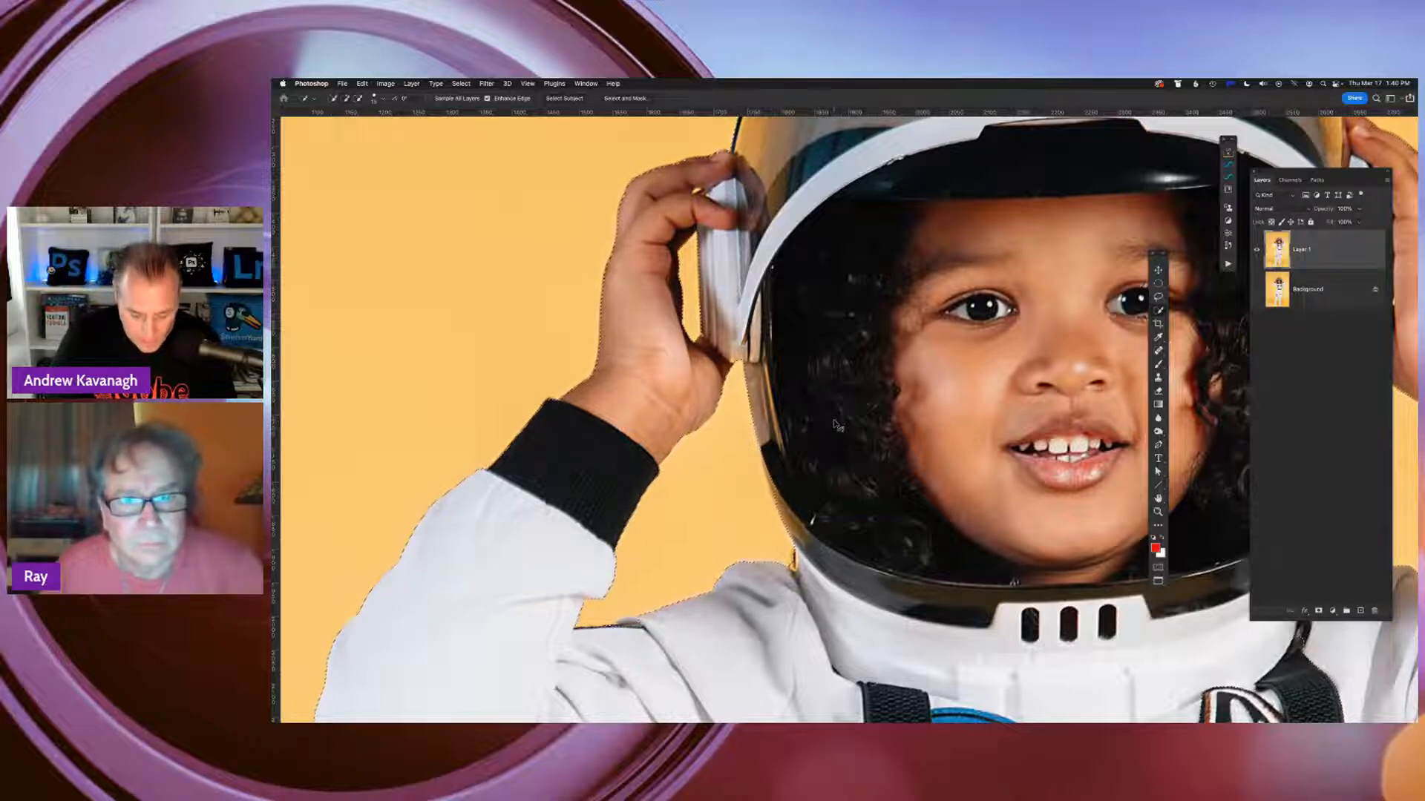
Check the full-figure selection with the Quick Mask overlay, then leave the mask and deselect the astronaut
key("super+0")
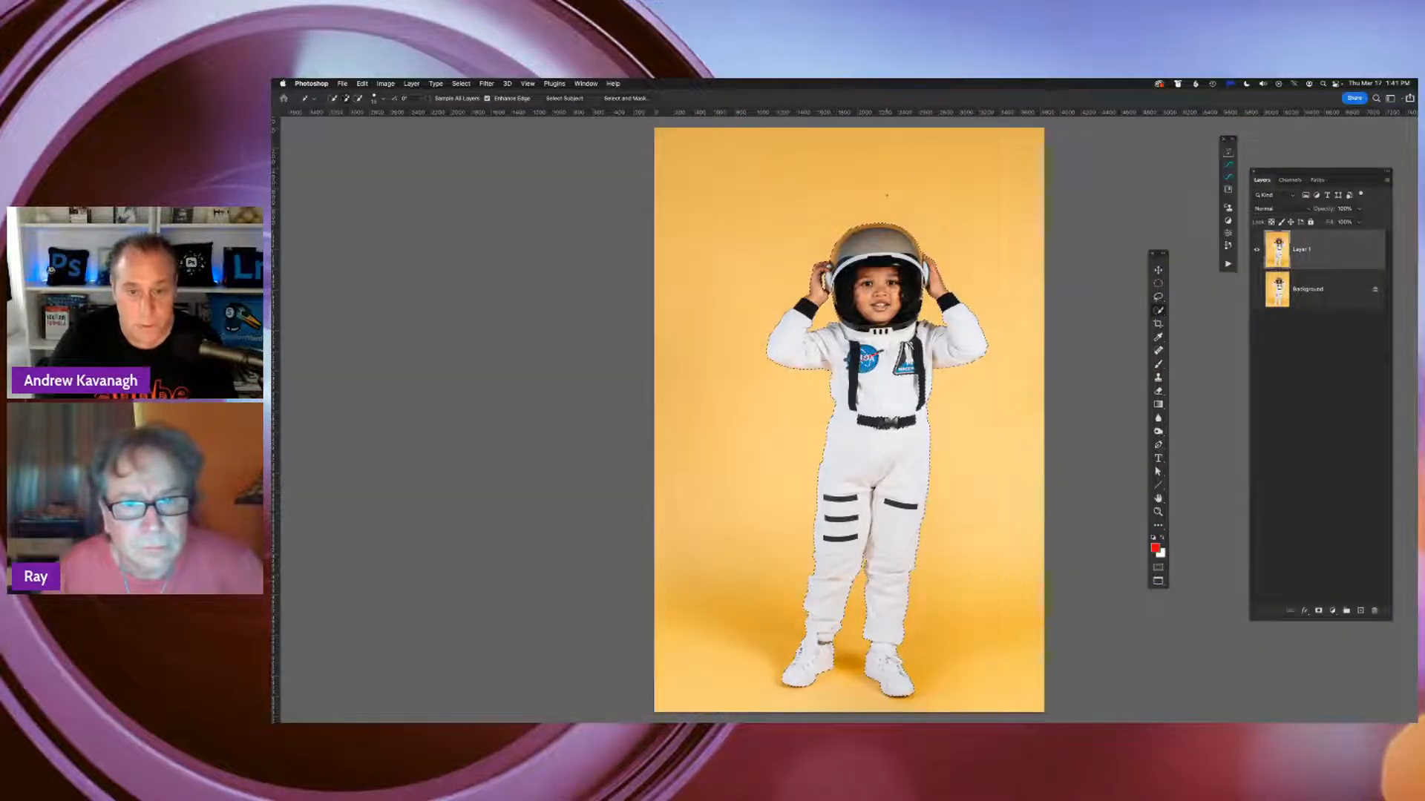
key("super+plus")
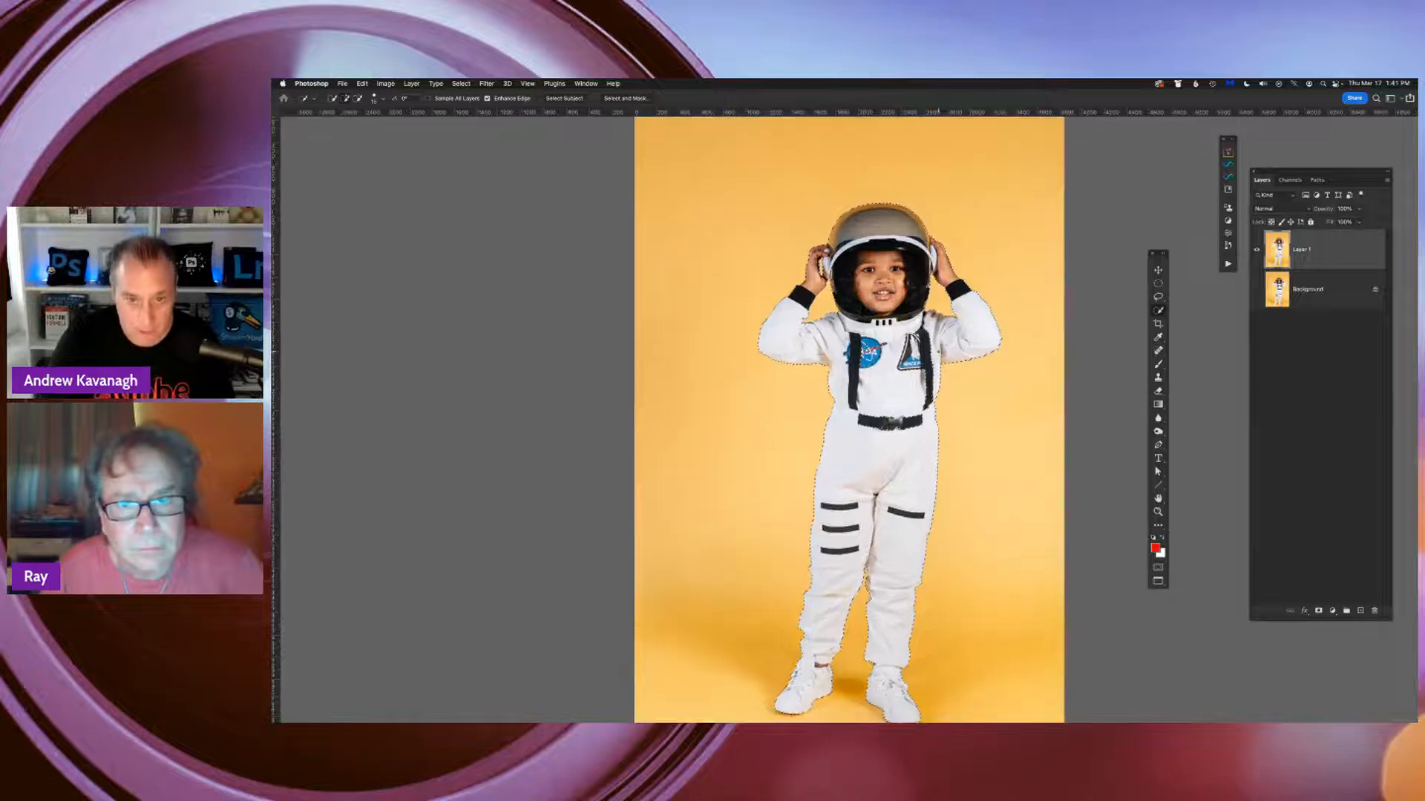
left_click_drag(940, 403, 858, 369)
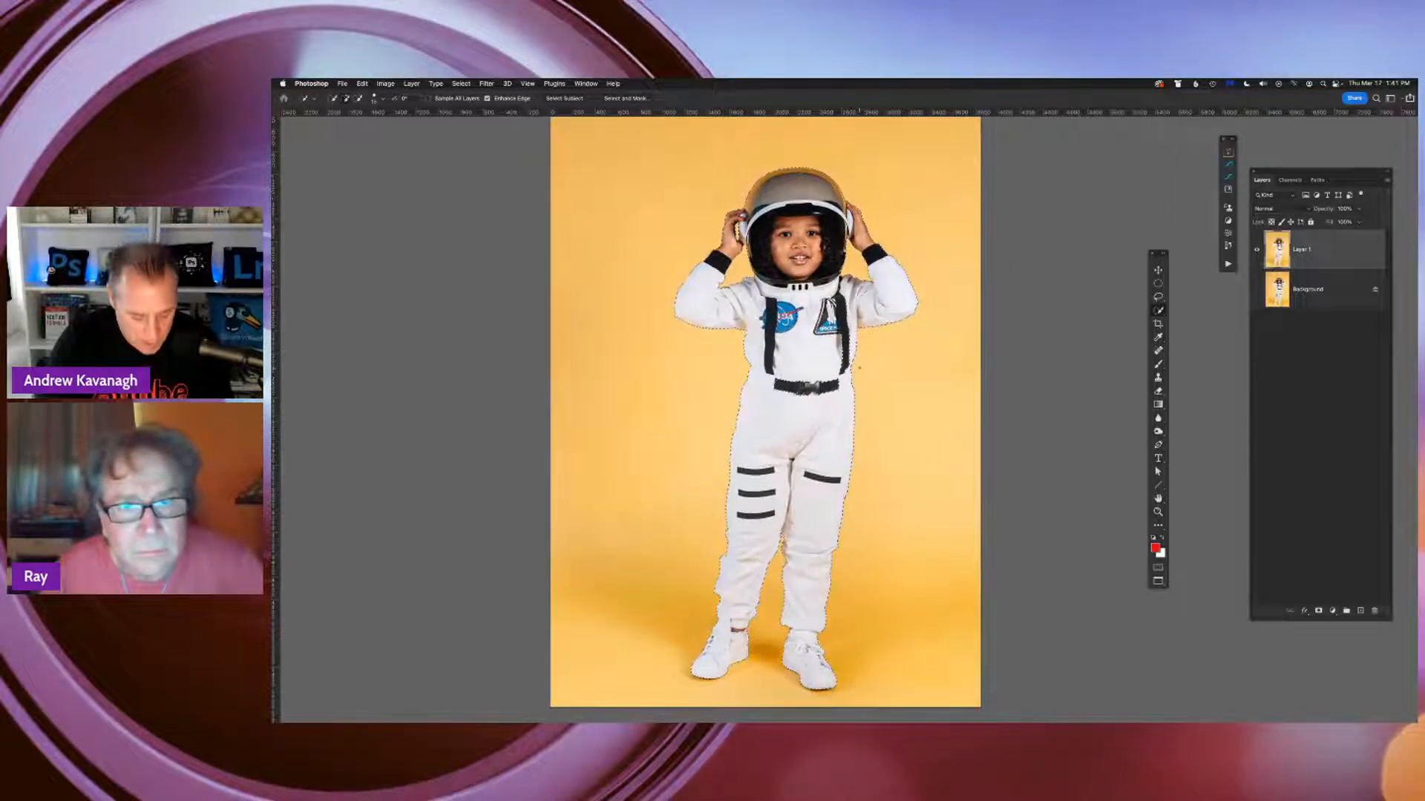
key("q")
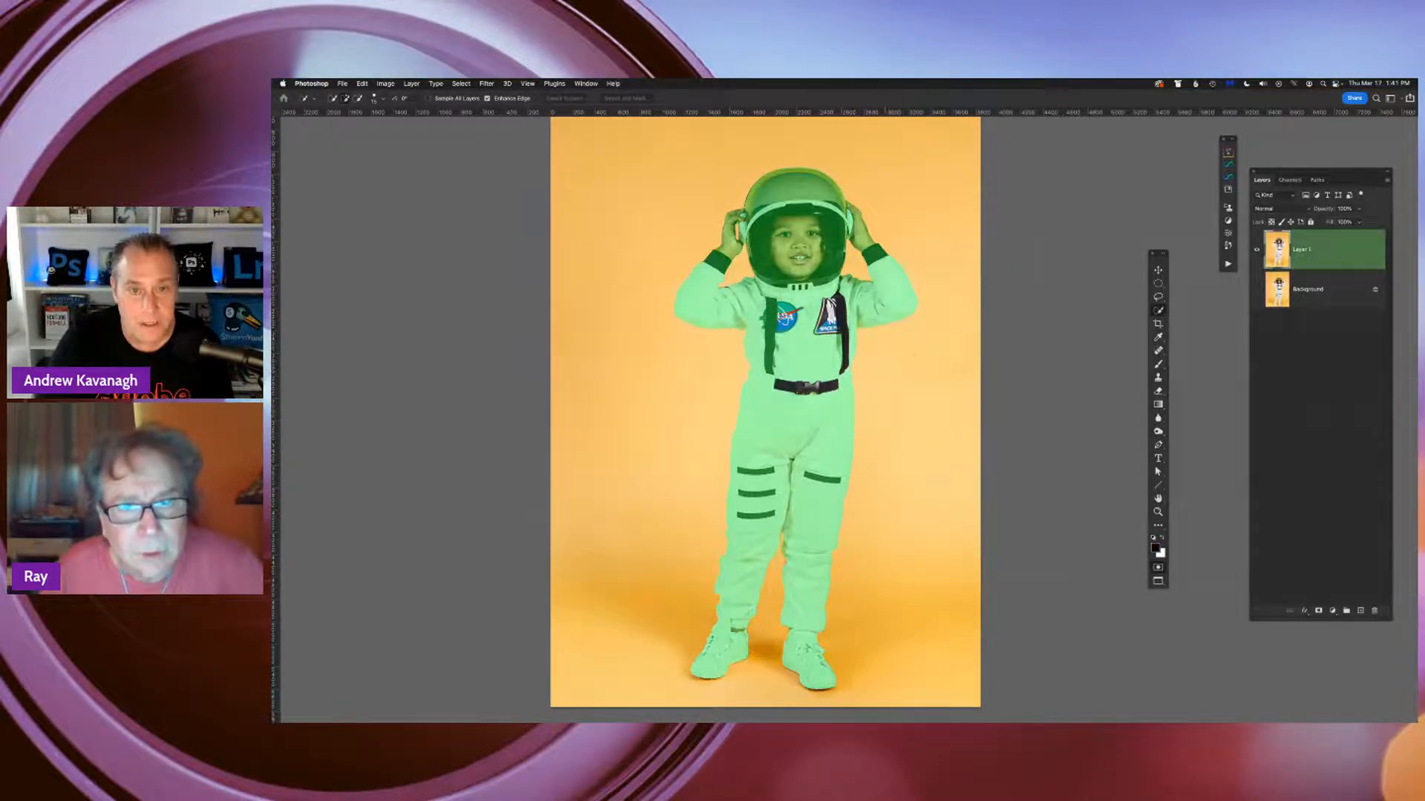
key("q")
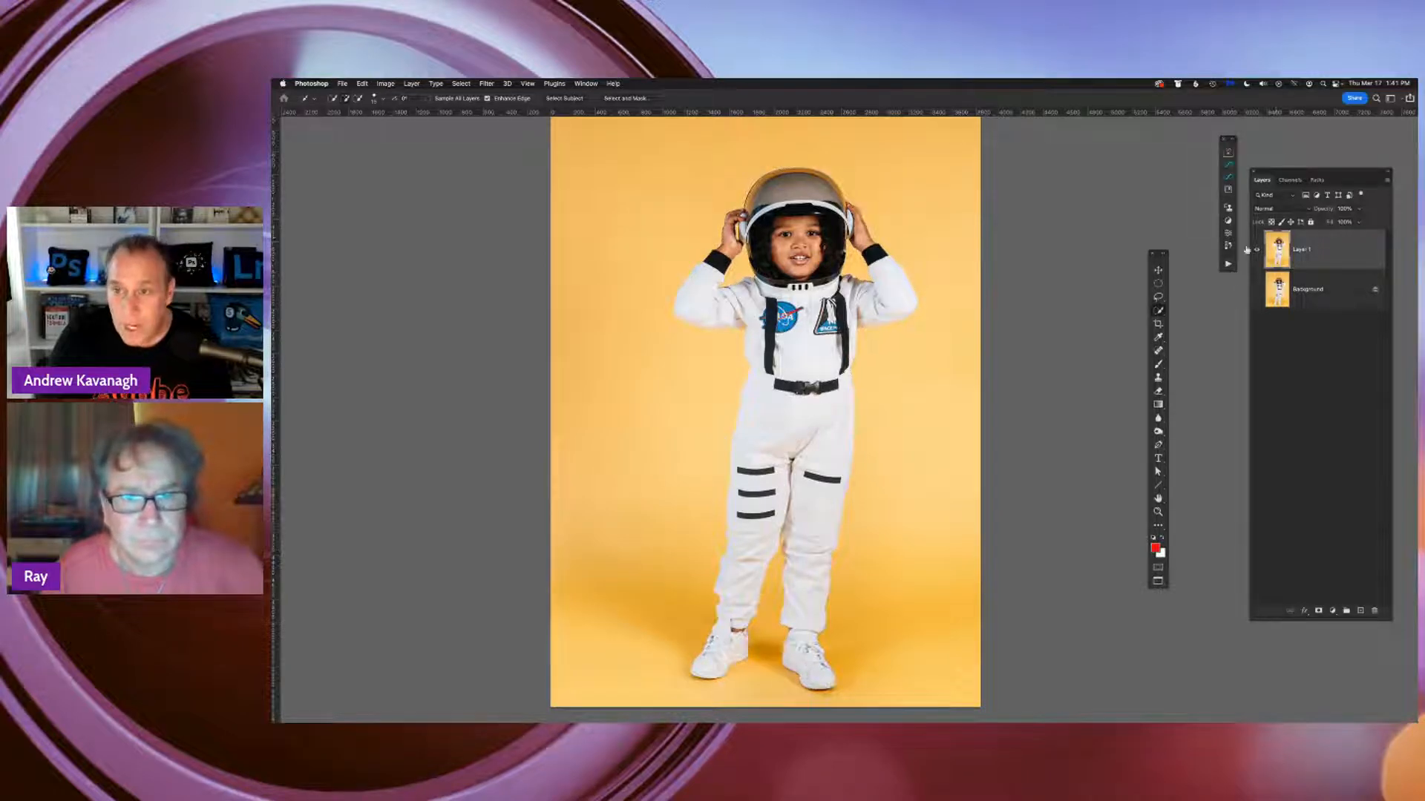
Activate the Magic Wand Tool and raise its tolerance for sampling the yellow backdrop
left_click(1158, 312)
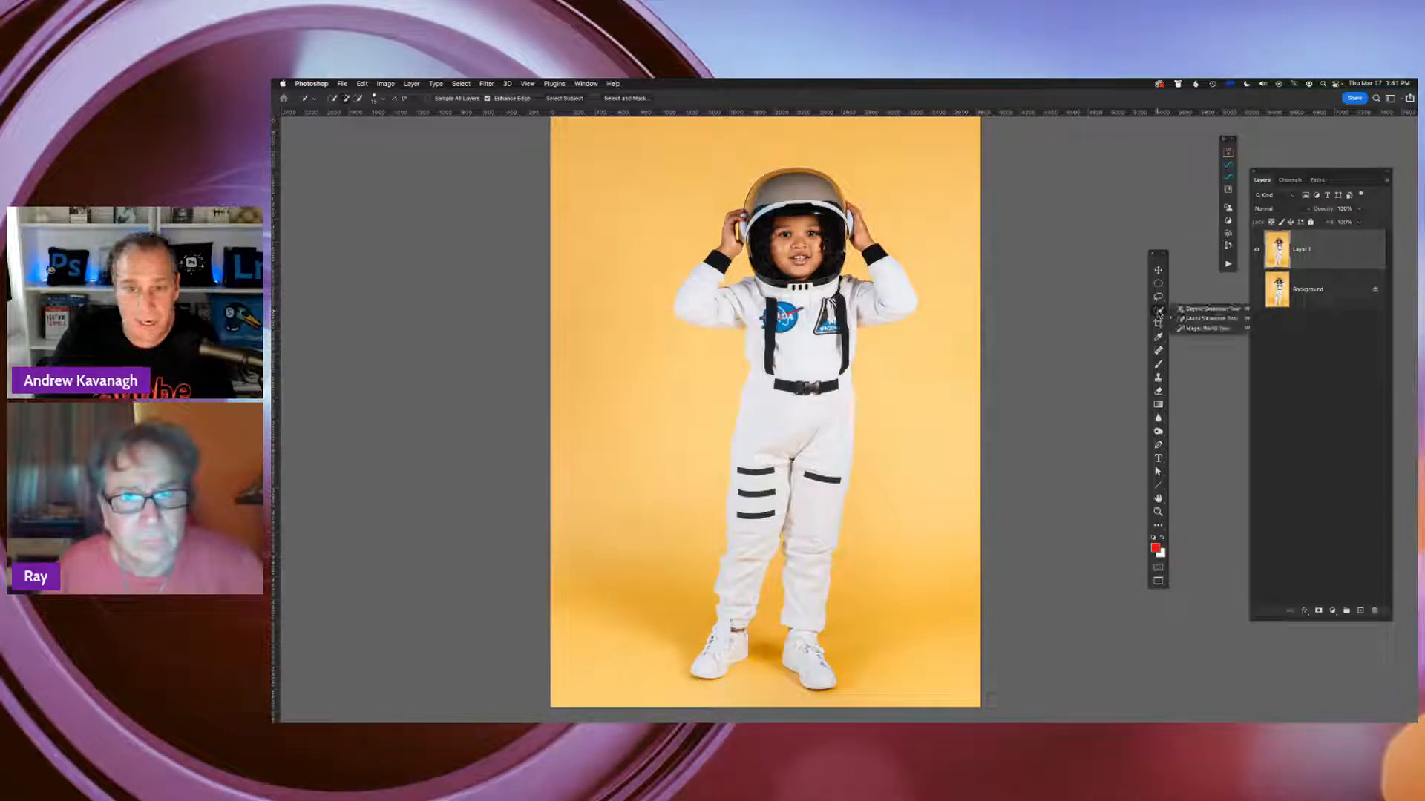
left_click(1210, 329)
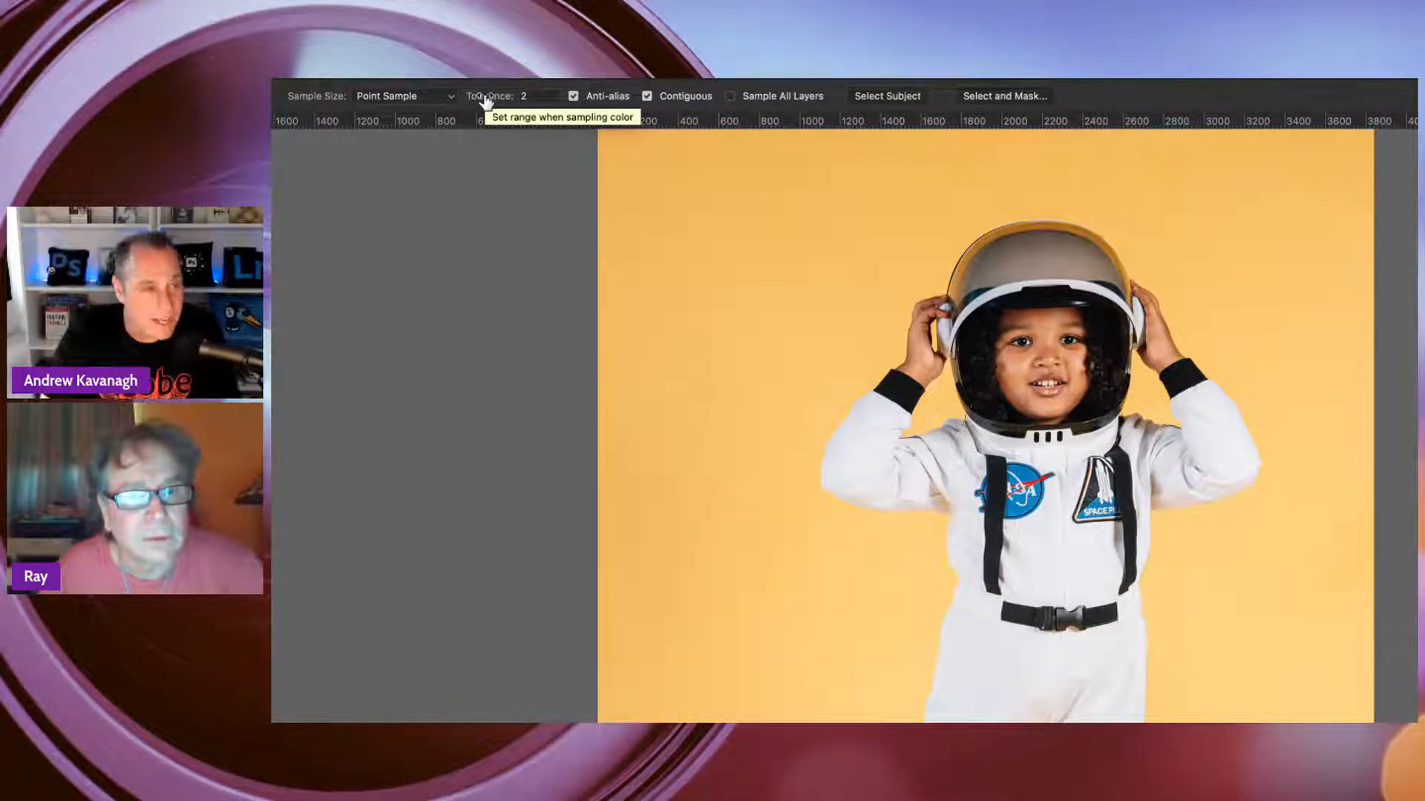
left_click_drag(485, 102, 488, 102)
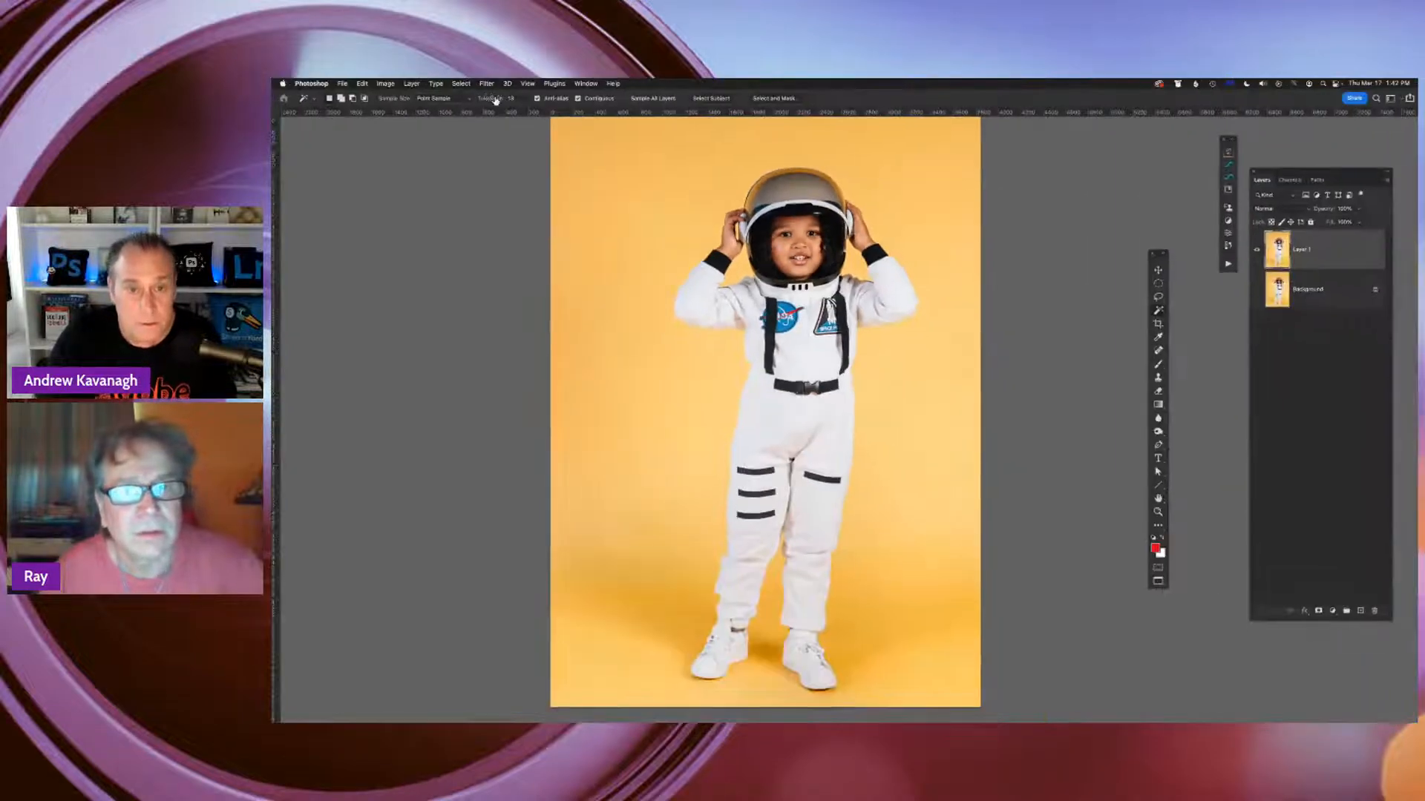
Build up a Magic Wand selection of the yellow backdrop on both sides of the astronaut, above the helmet and across the floor
left_click(931, 371)
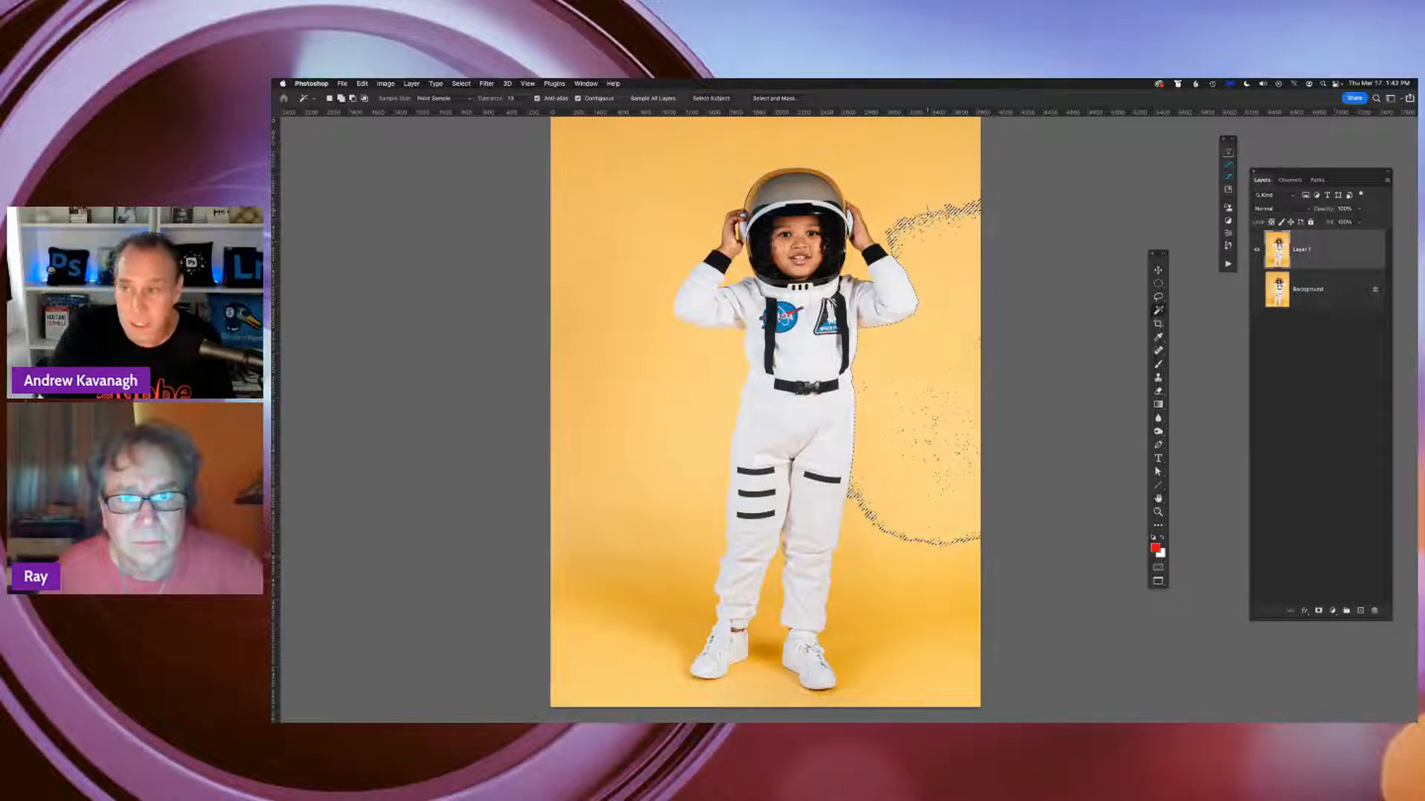
left_click(929, 214, "shift")
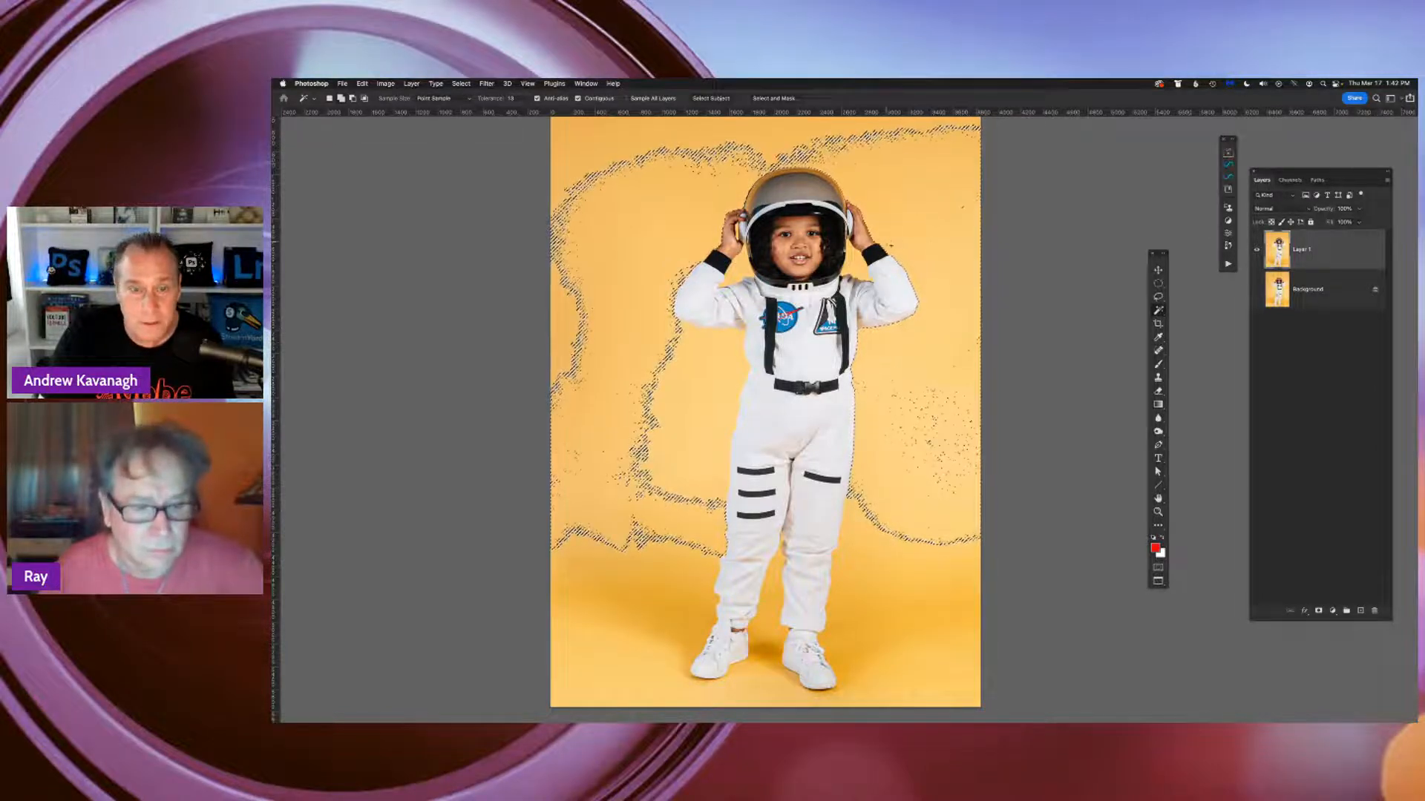
left_click(794, 140, "shift")
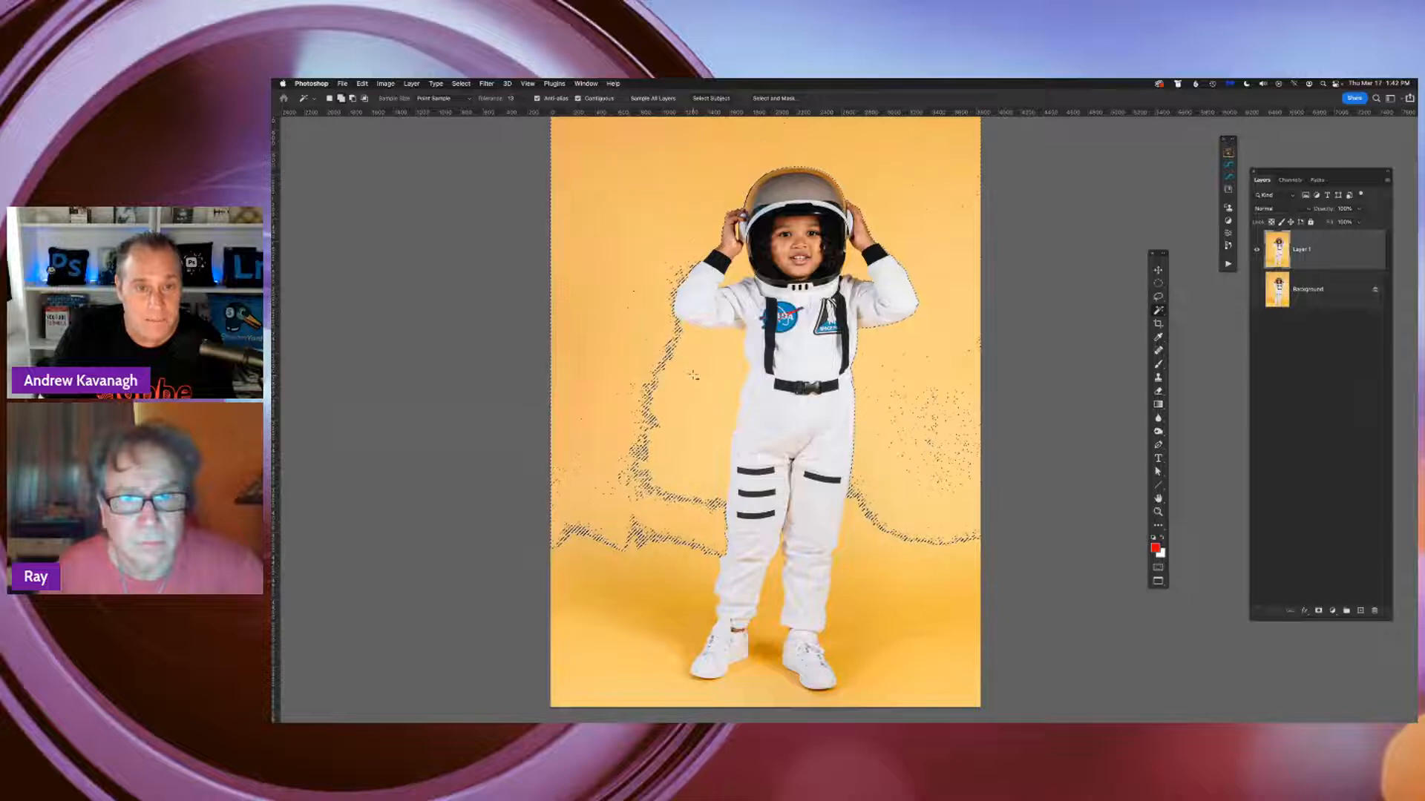
left_click(666, 443, "shift")
left_click(662, 571, "shift")
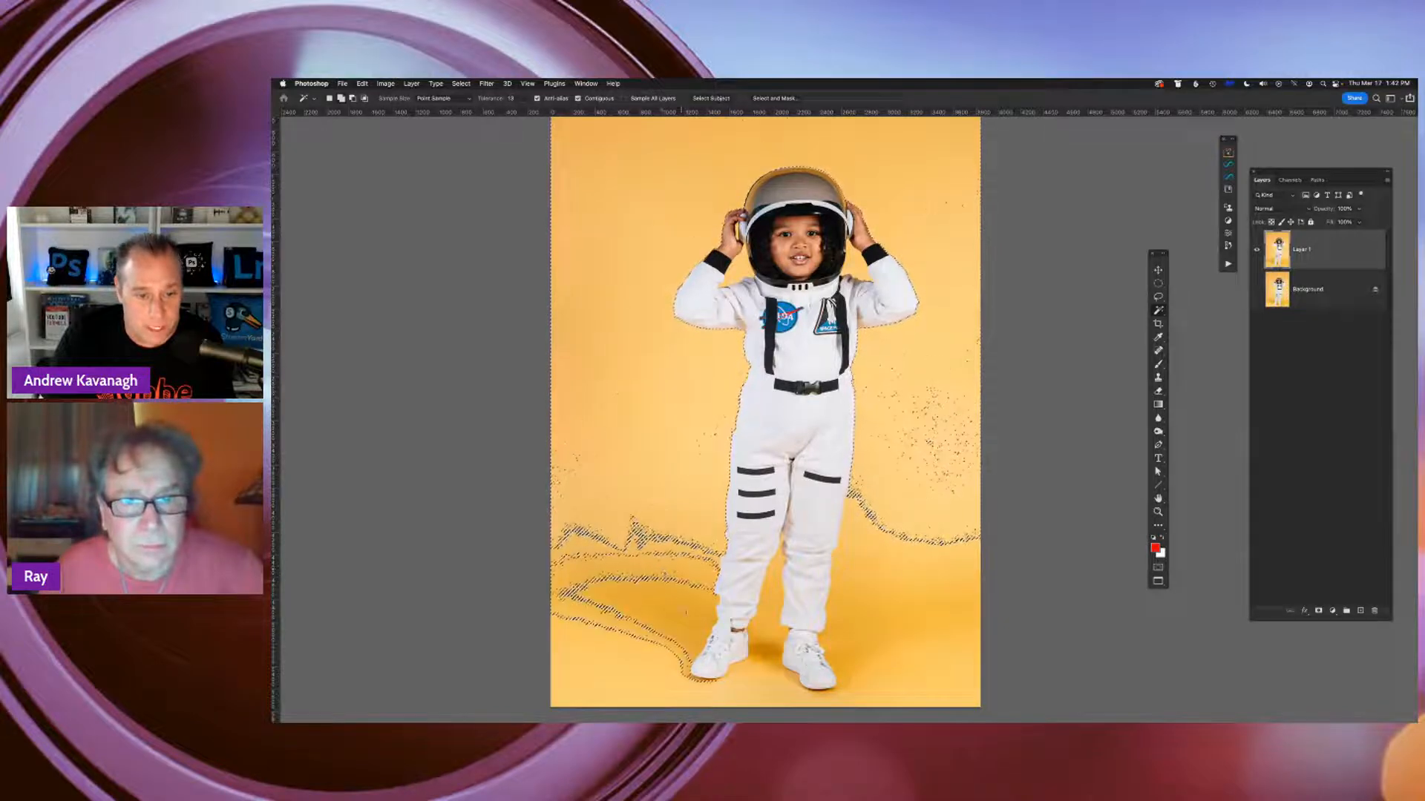
left_click(675, 564, "shift")
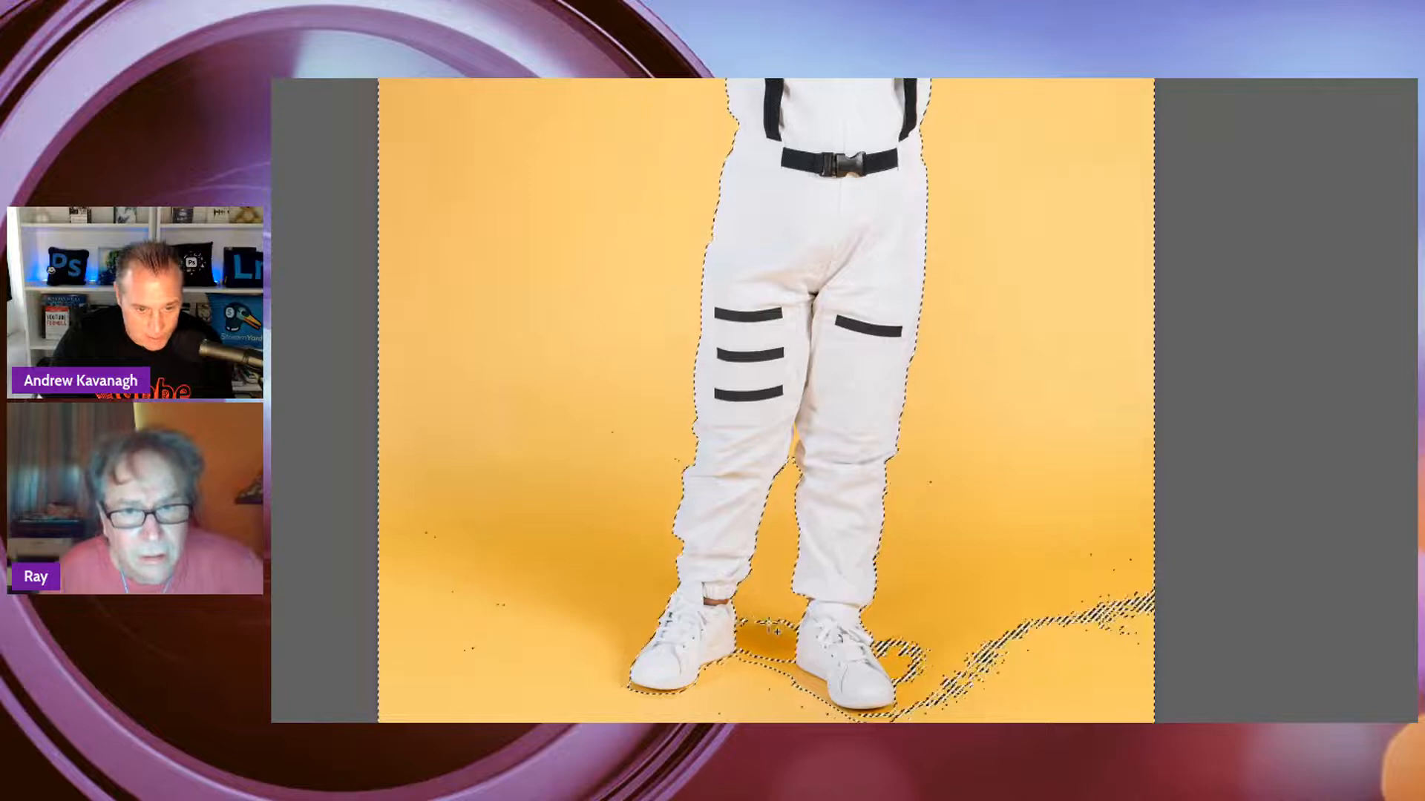
Add the leftover patches of yellow floor around and between the astronaut's shoes to the backdrop selection
left_click(769, 626, "shift")
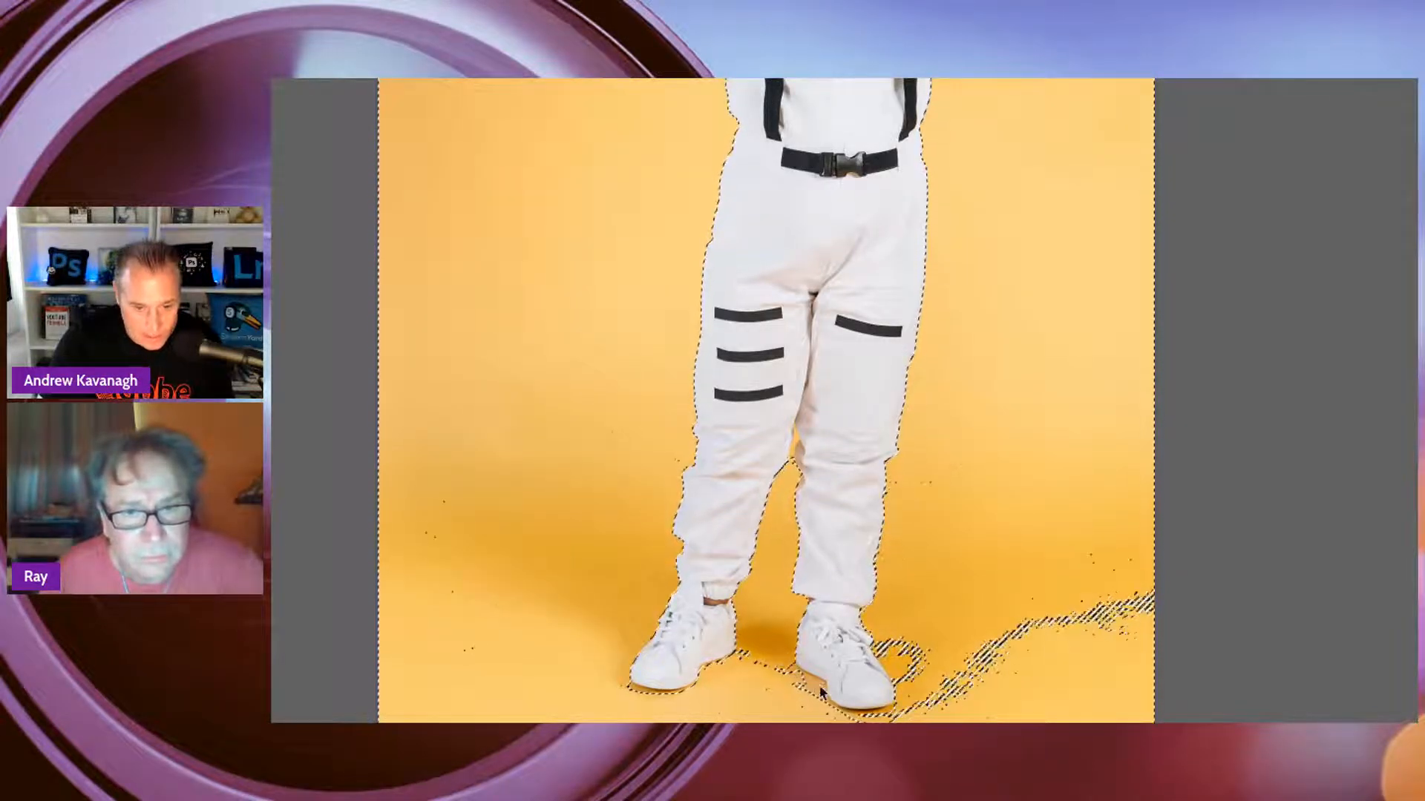
left_click(900, 660, "shift")
left_click(934, 679, "shift")
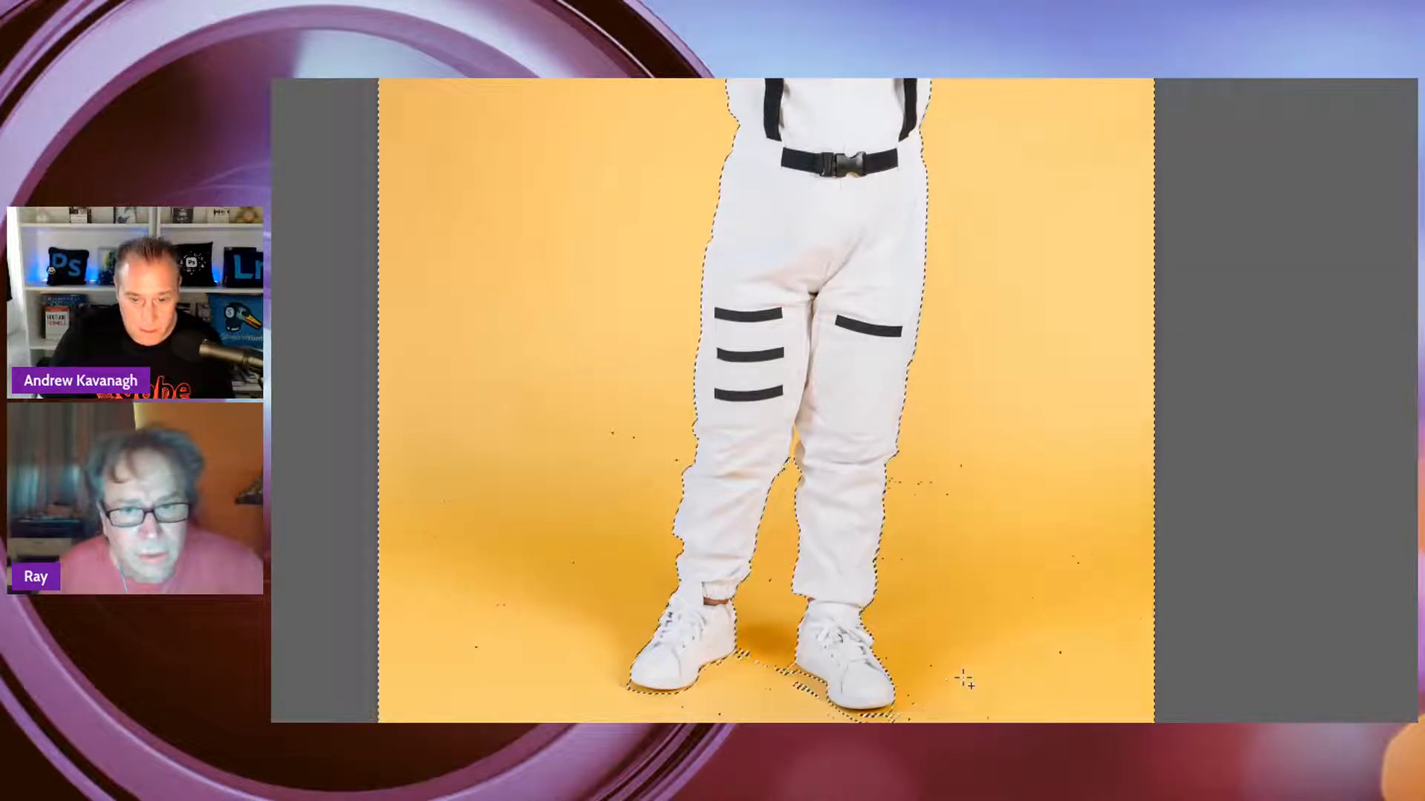
left_click(803, 690, "shift")
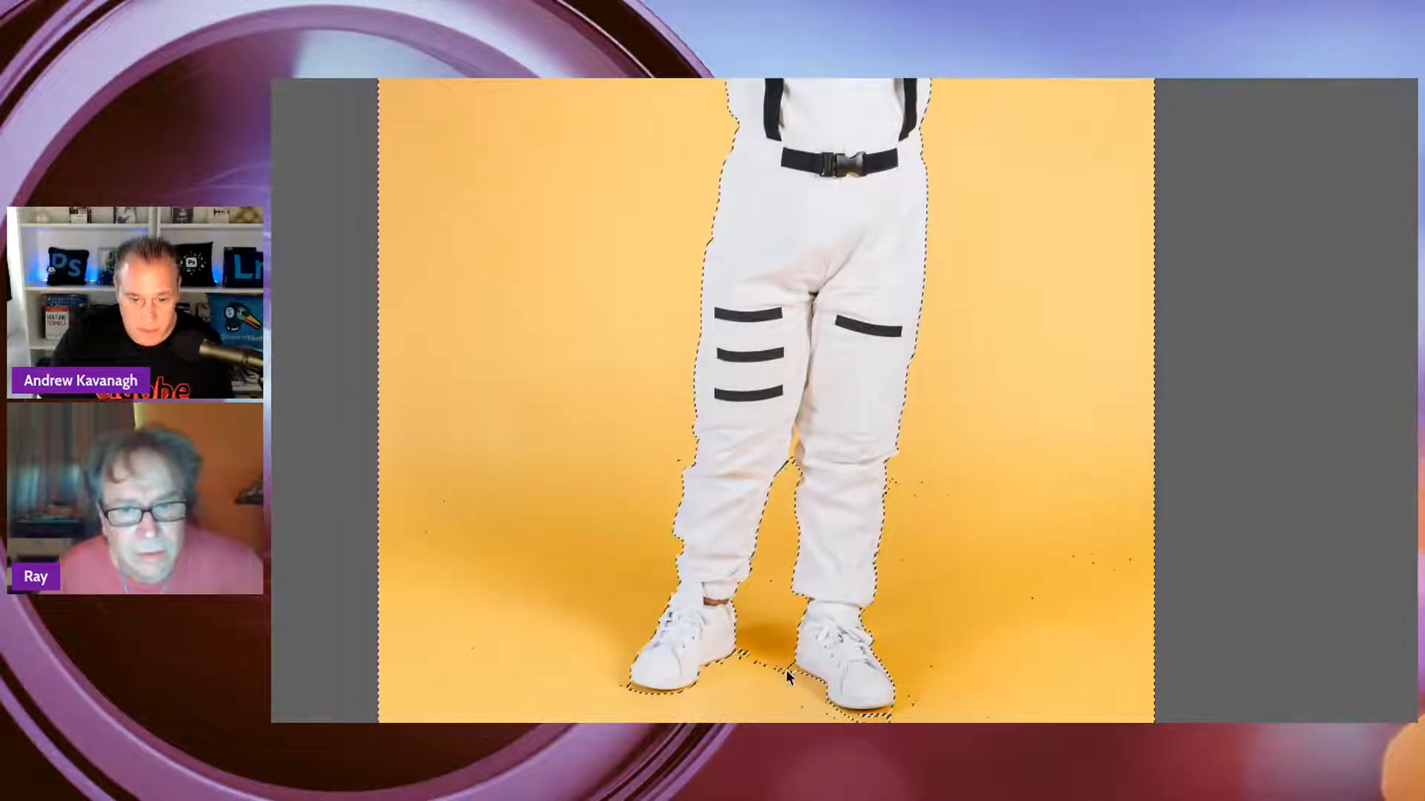
left_click(742, 650, "shift")
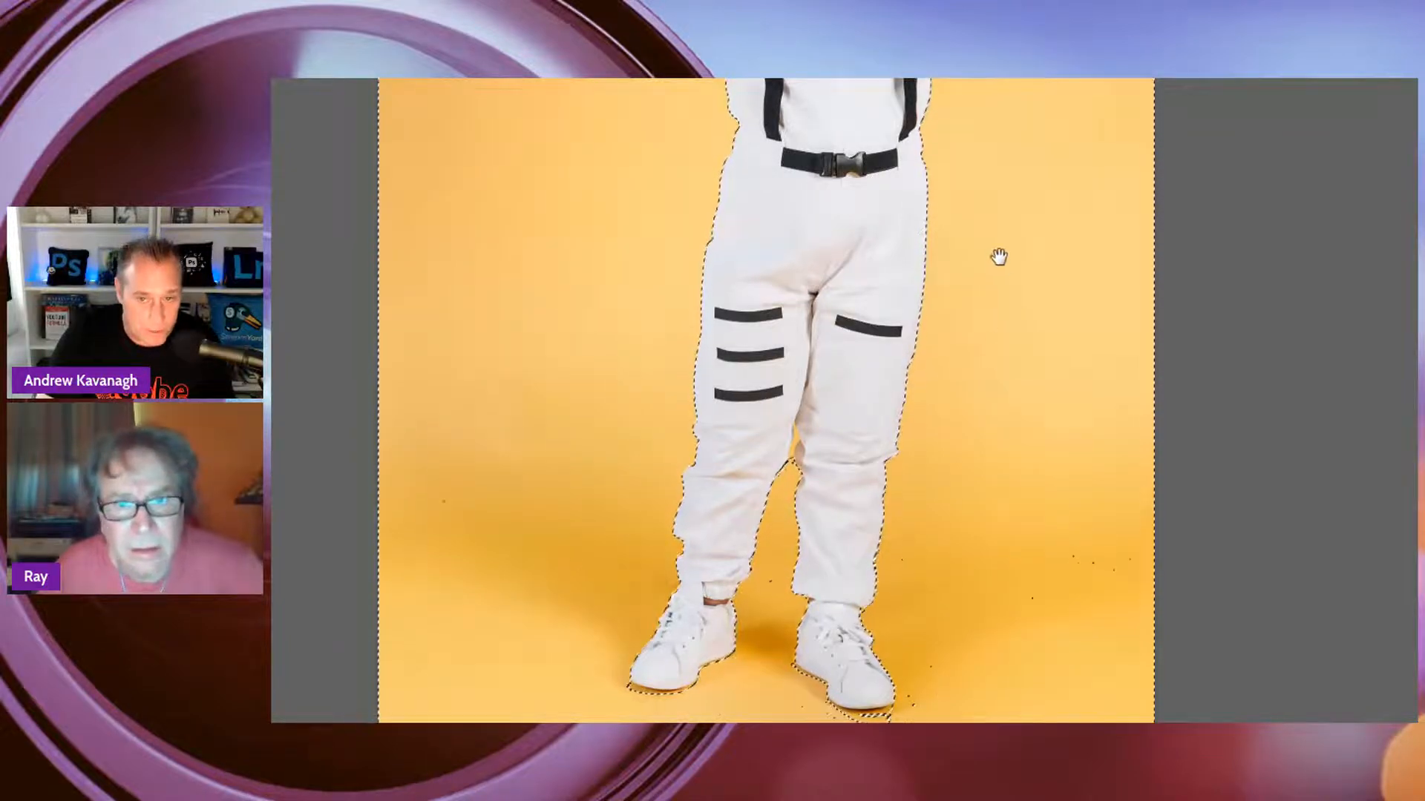
Check the selection around the helmet and arms, then add the missing strip of backdrop along the photo's upper edge
left_click_drag(995, 255, 964, 675)
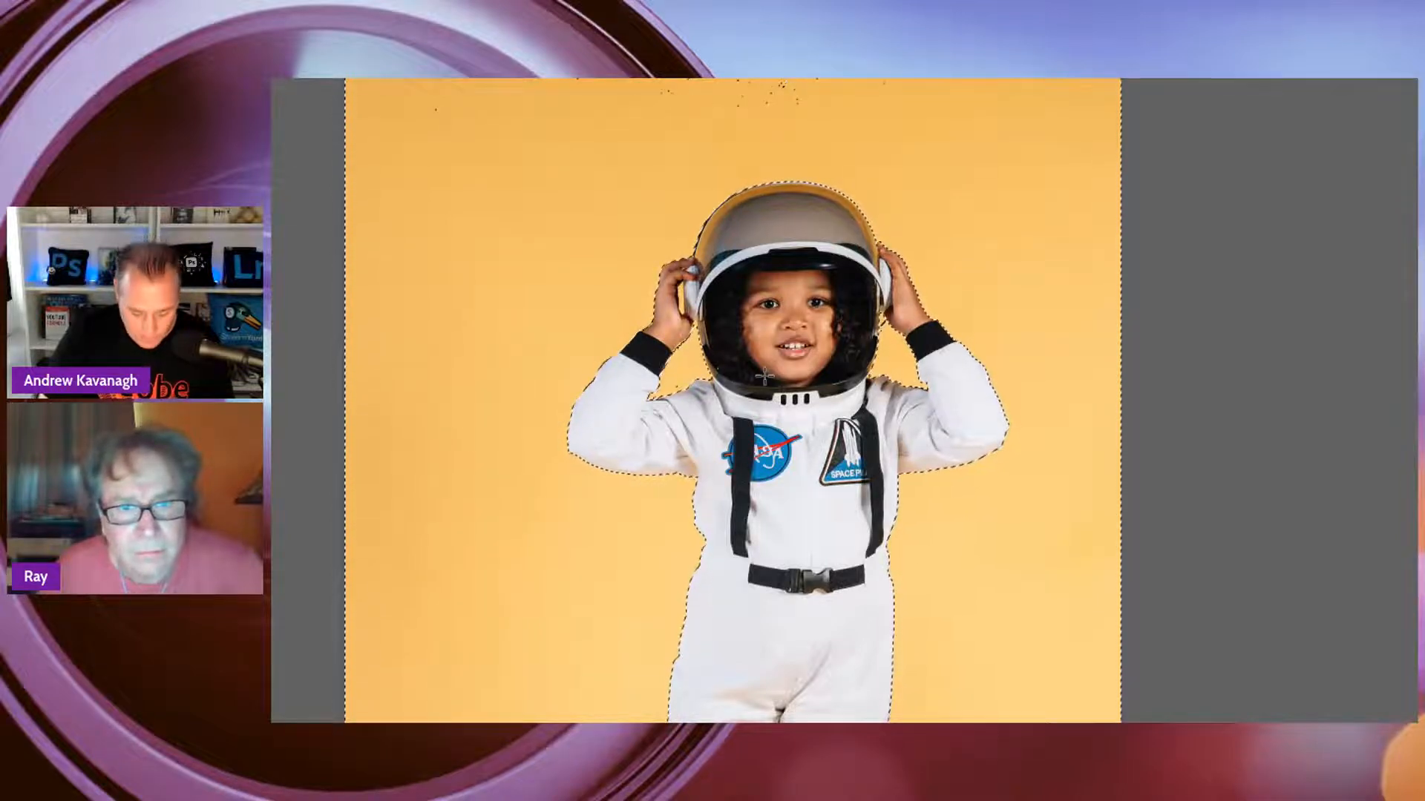
key("ctrl+plus")
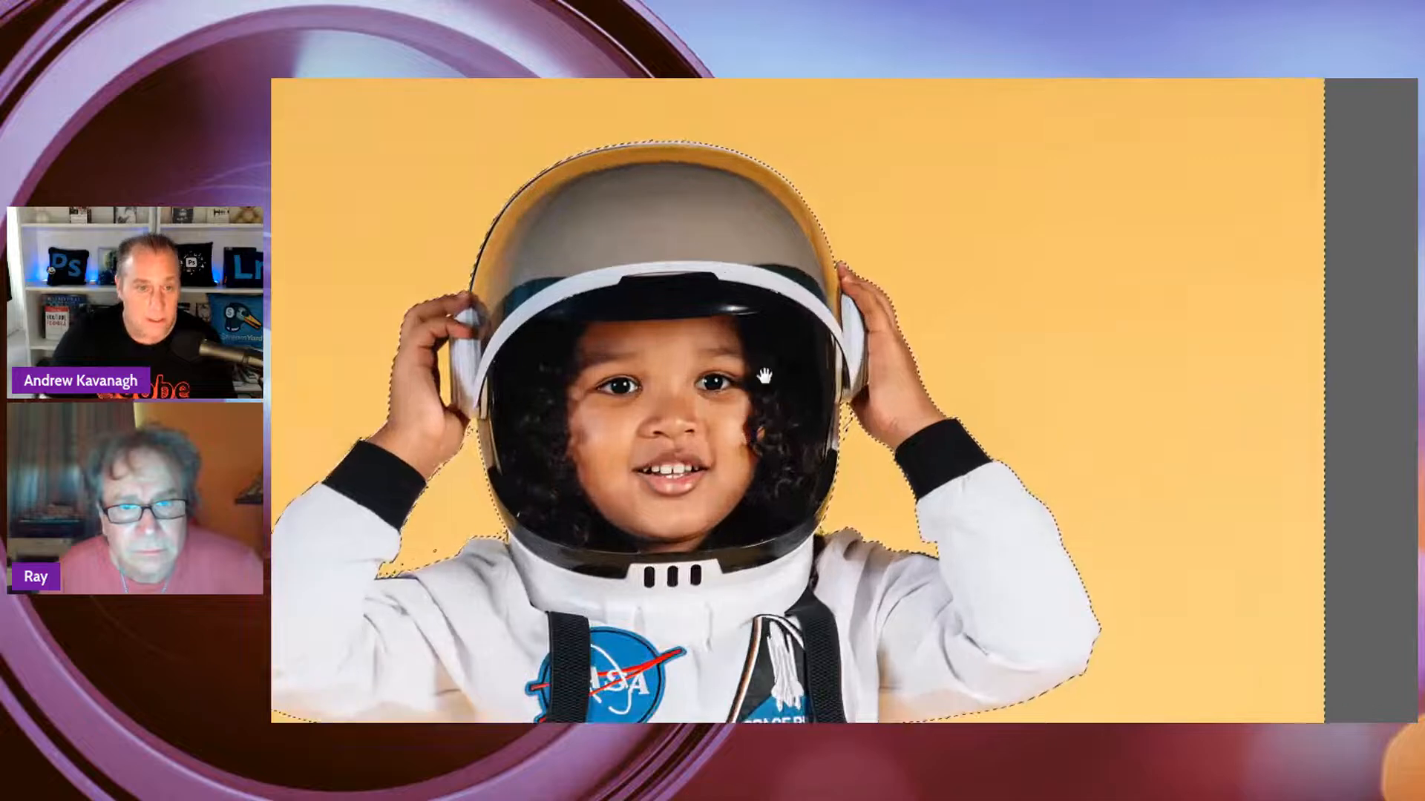
left_click_drag(755, 406, 958, 321)
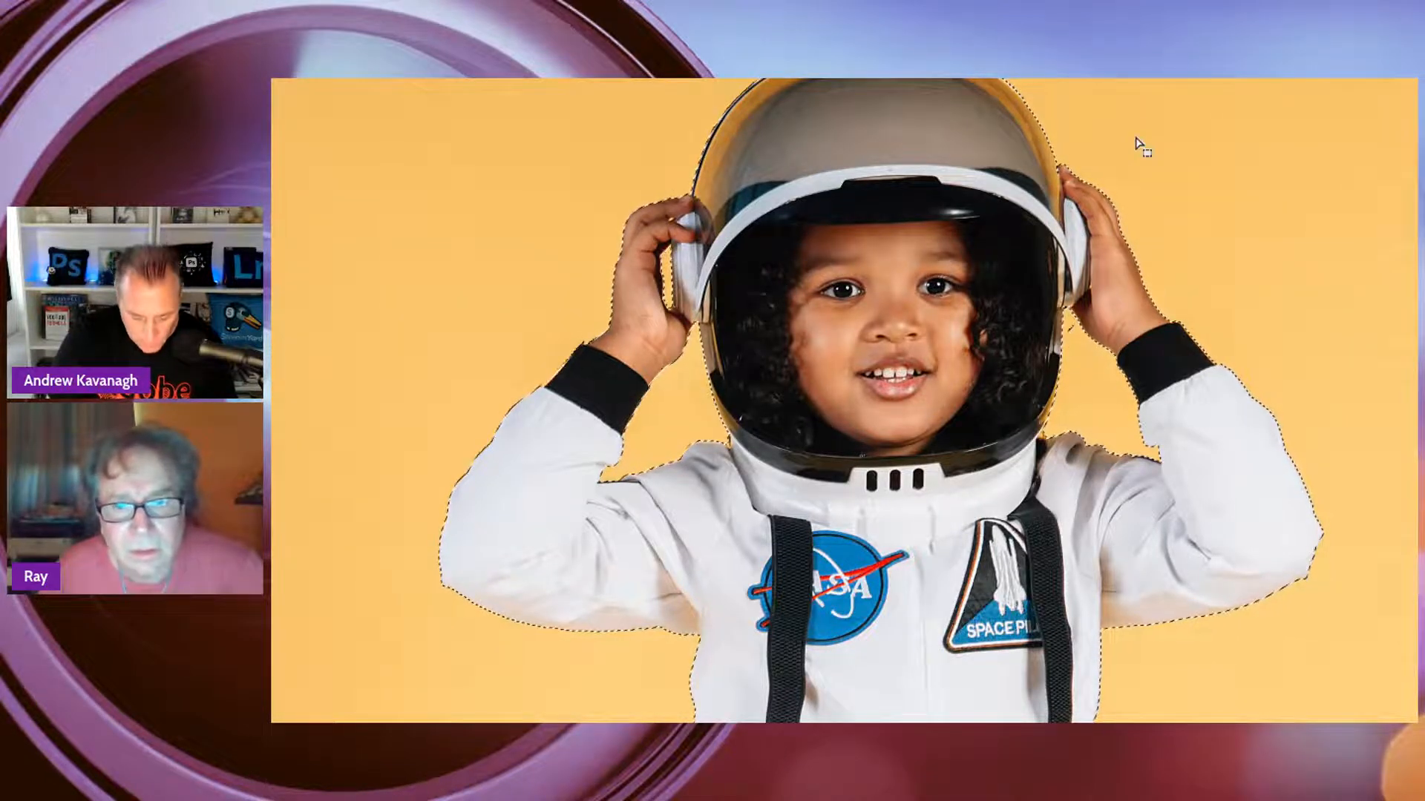
key("ctrl+0")
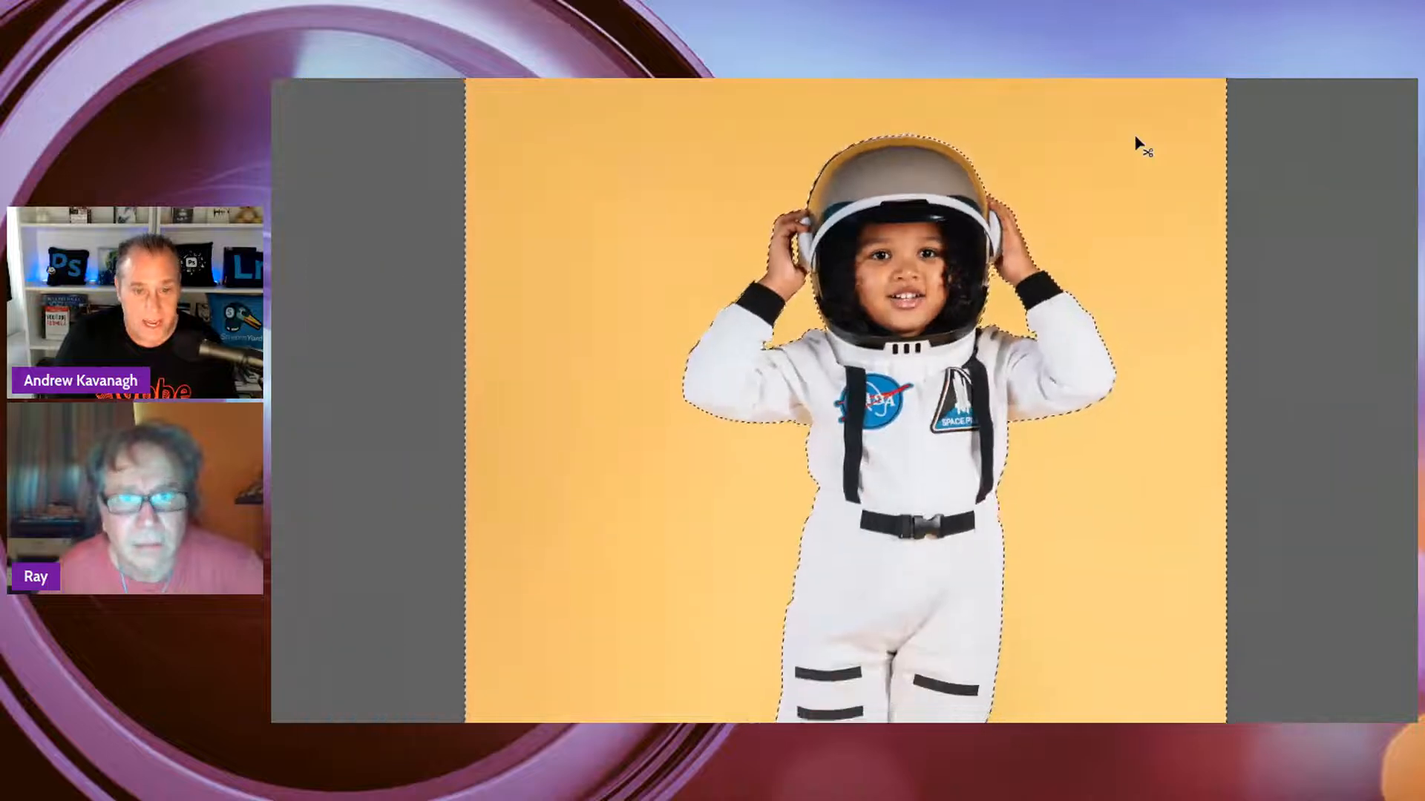
left_click_drag(1017, 420, 1003, 497)
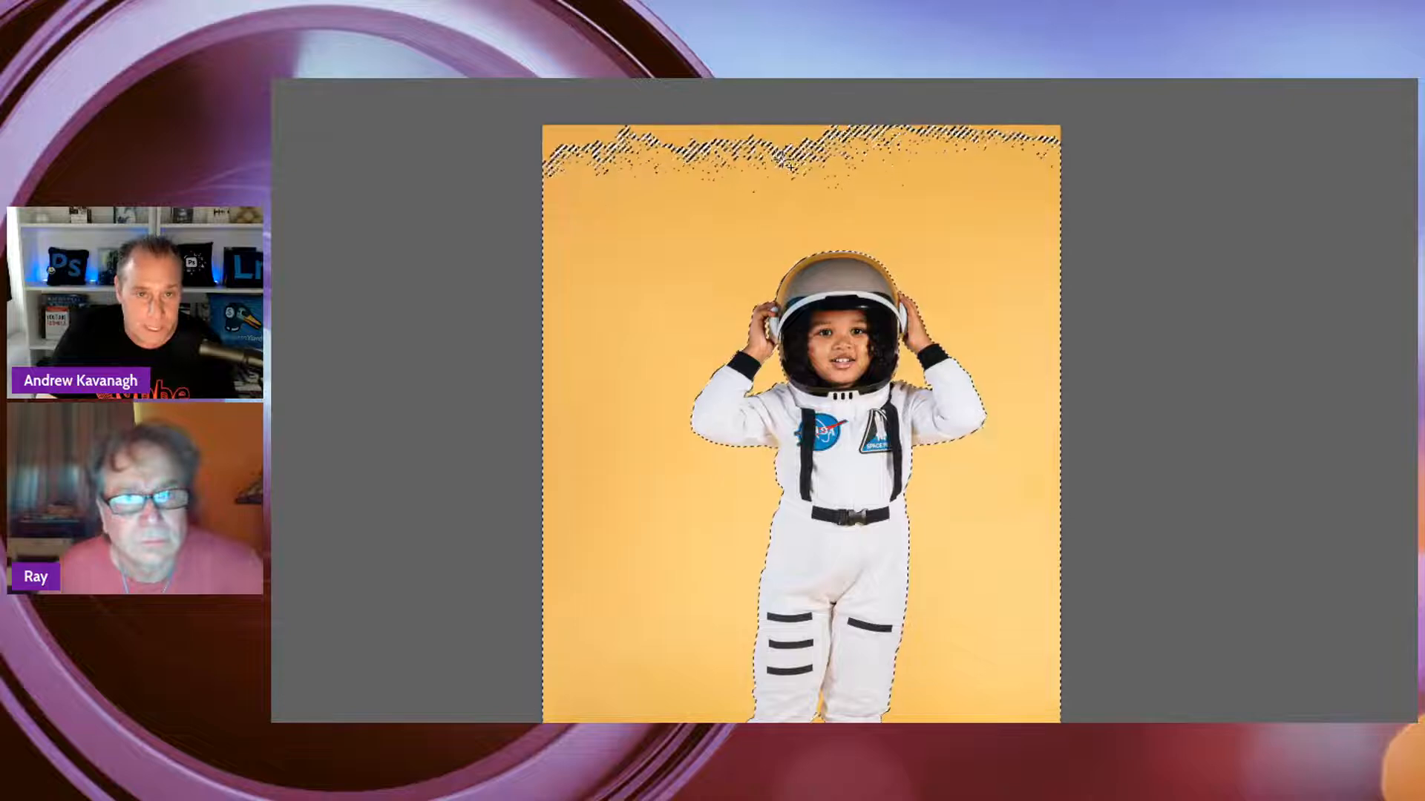
left_click(794, 150, "shift")
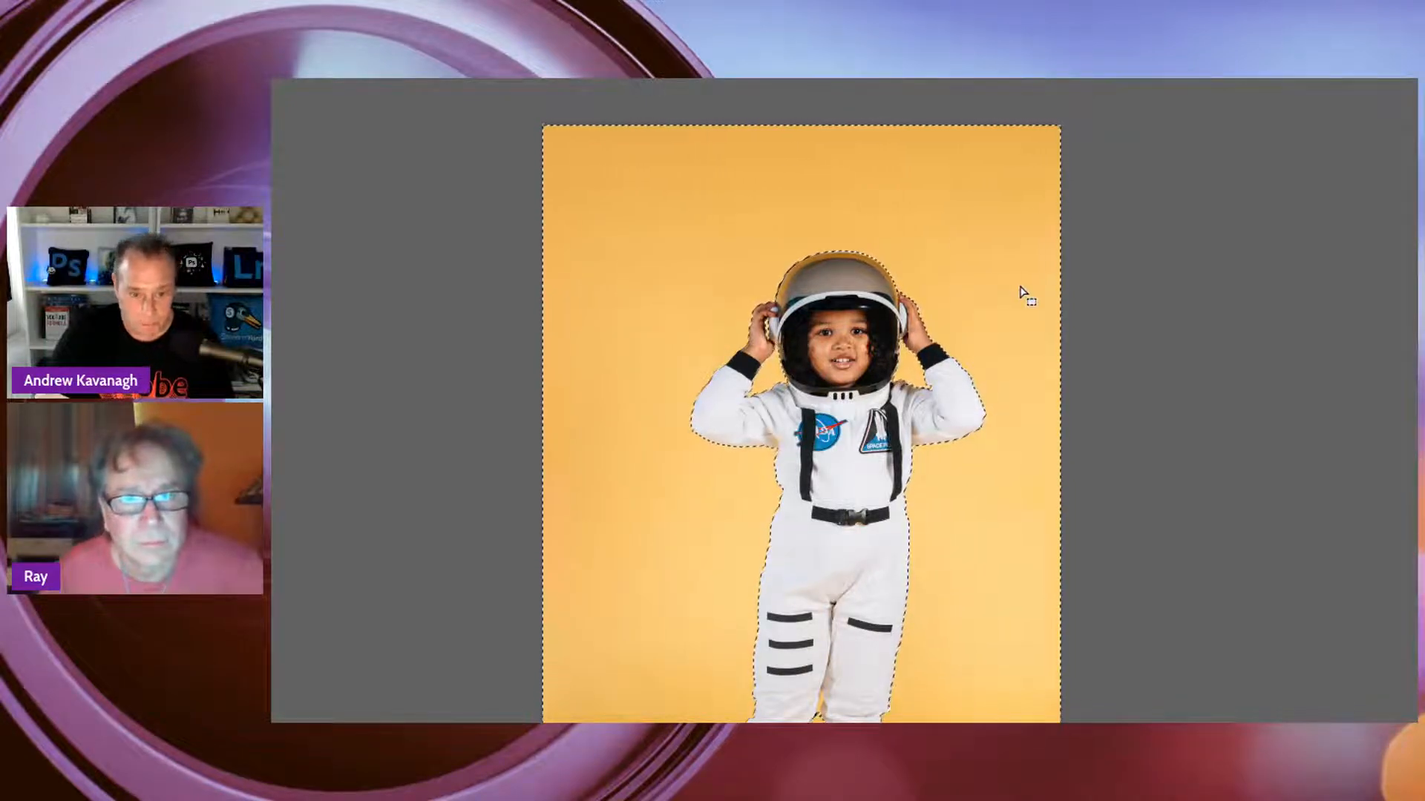
Try recolouring the selected yellow backdrop to green, then undo the colour change
key("ctrl+minus")
key("ctrl+minus")
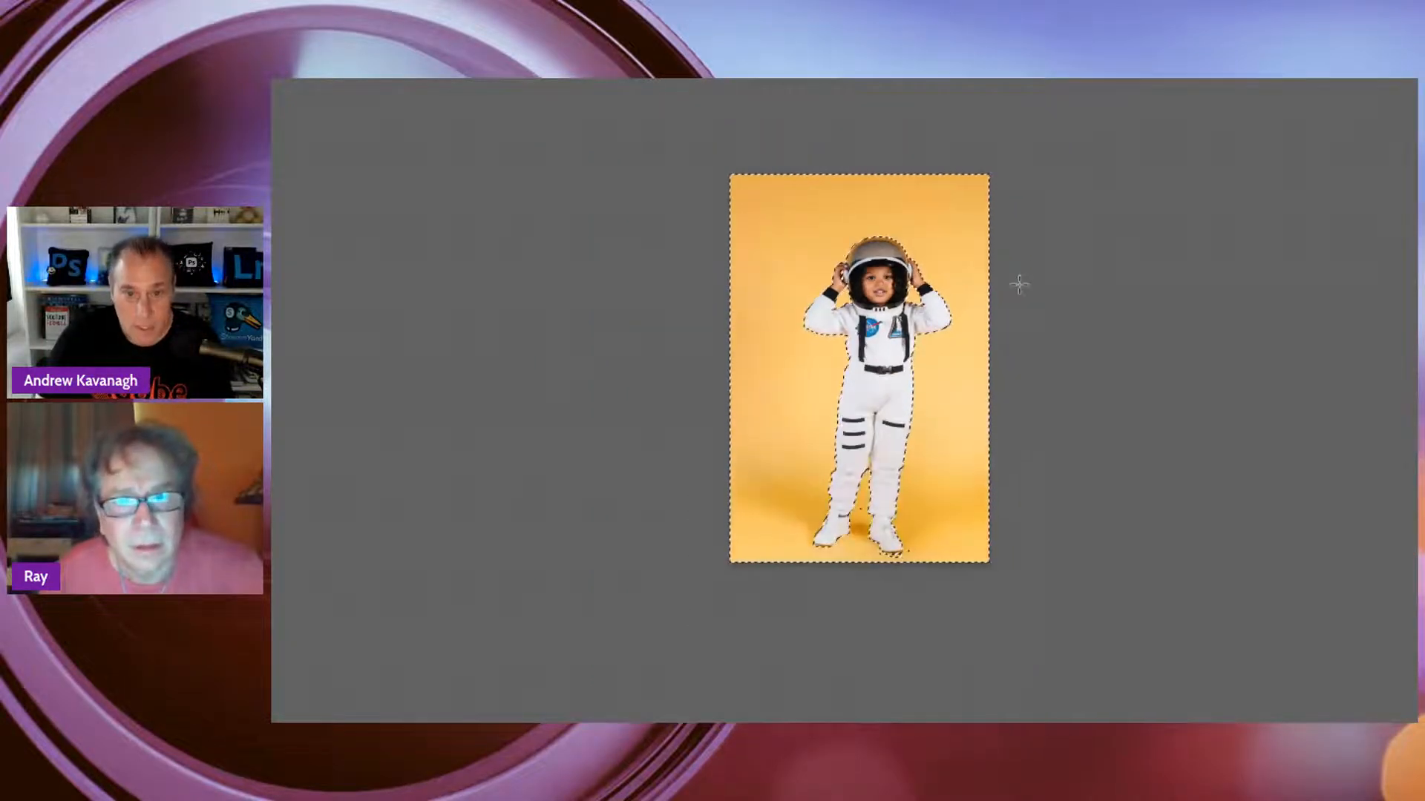
key("ctrl+alt+u")
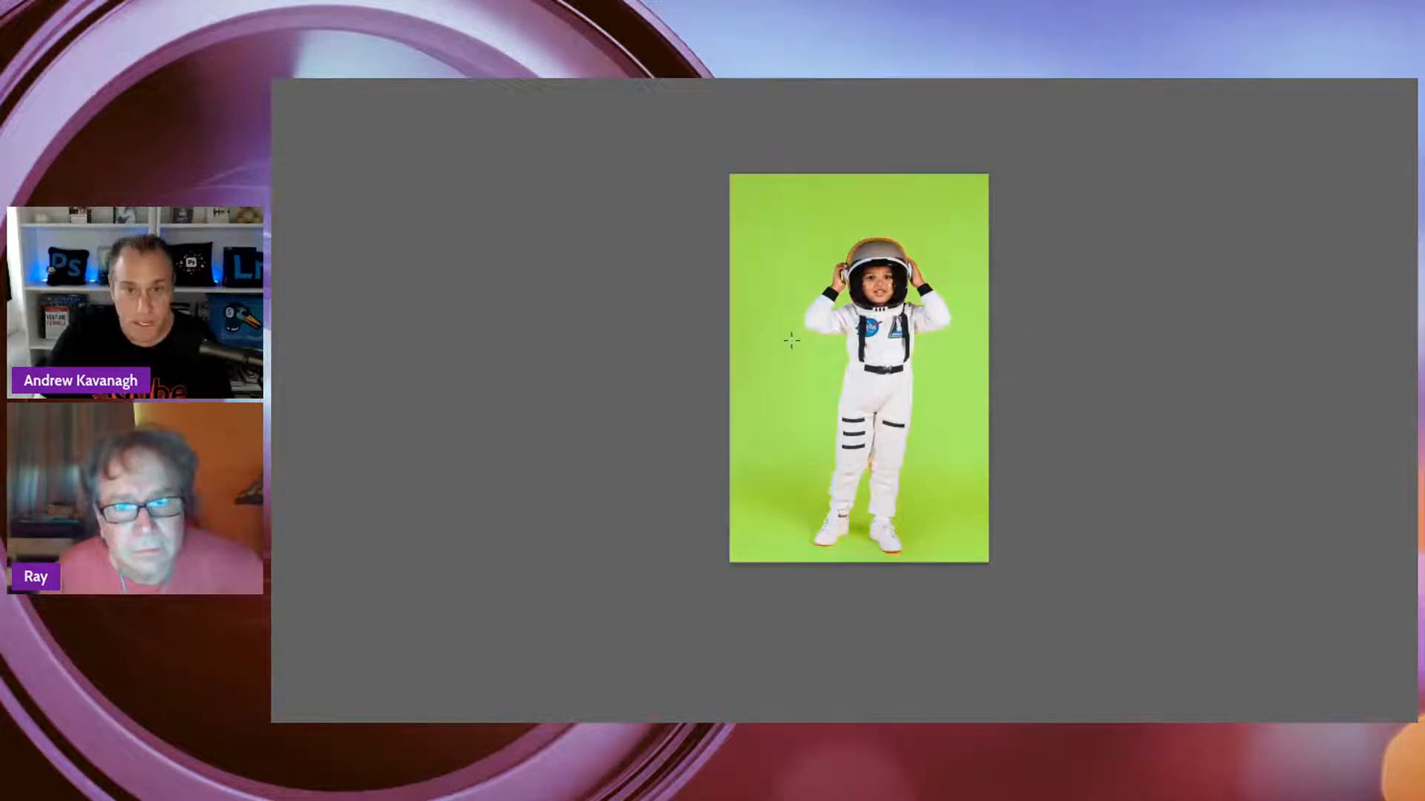
key("ctrl+z")
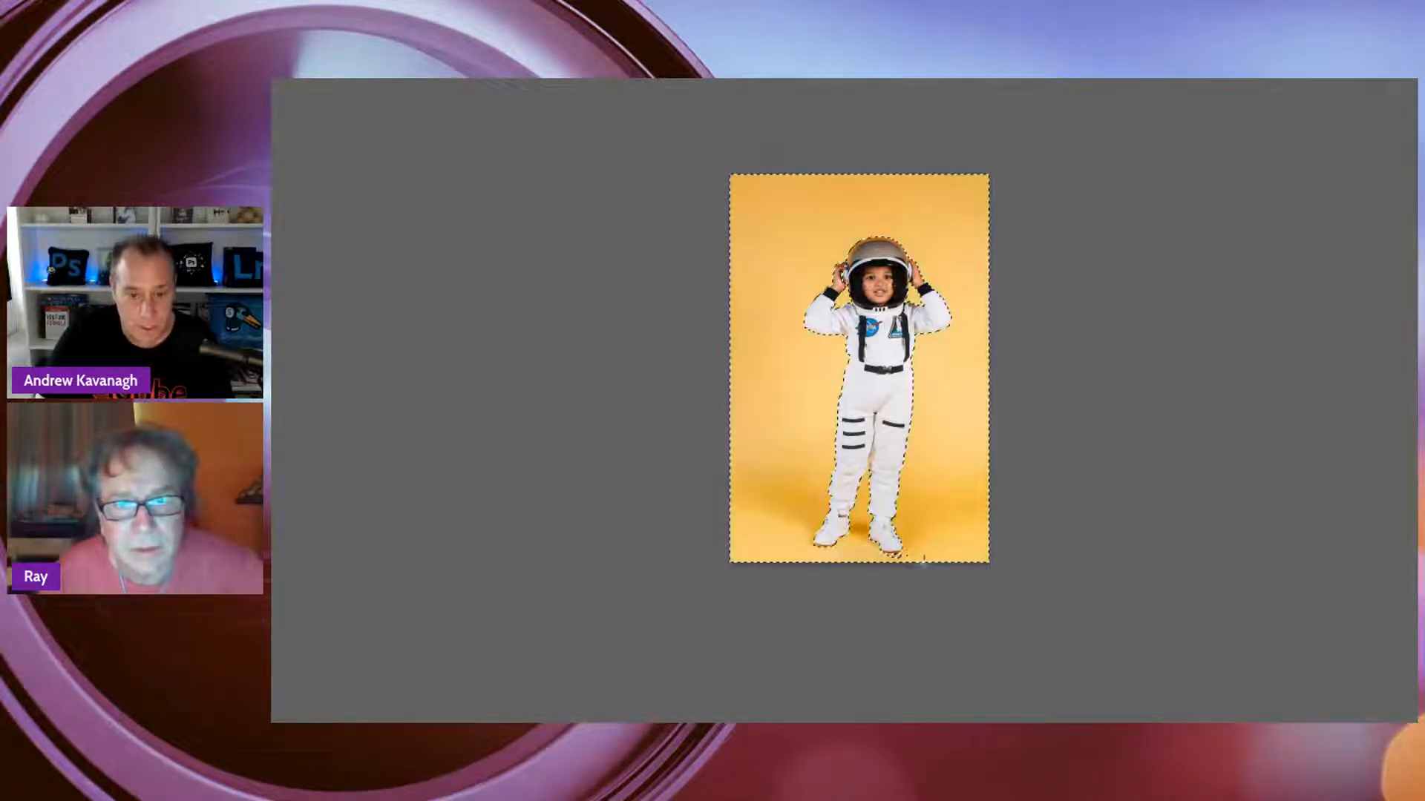
Examine the backdrop selection around the legs, shoes and the gap between the legs, then review the whole figure
key("ctrl+plus")
key("ctrl+plus")
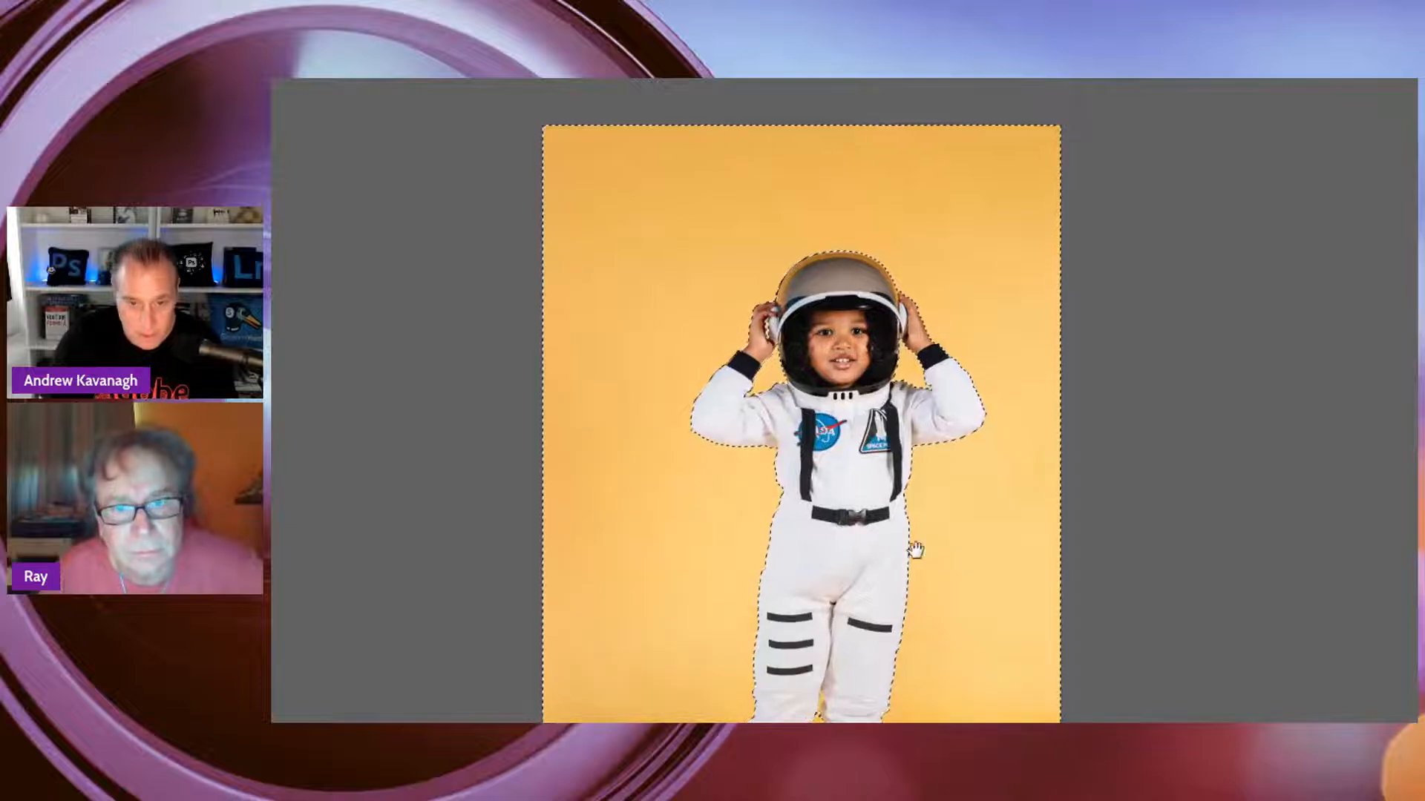
left_click_drag(953, 613, 900, 296)
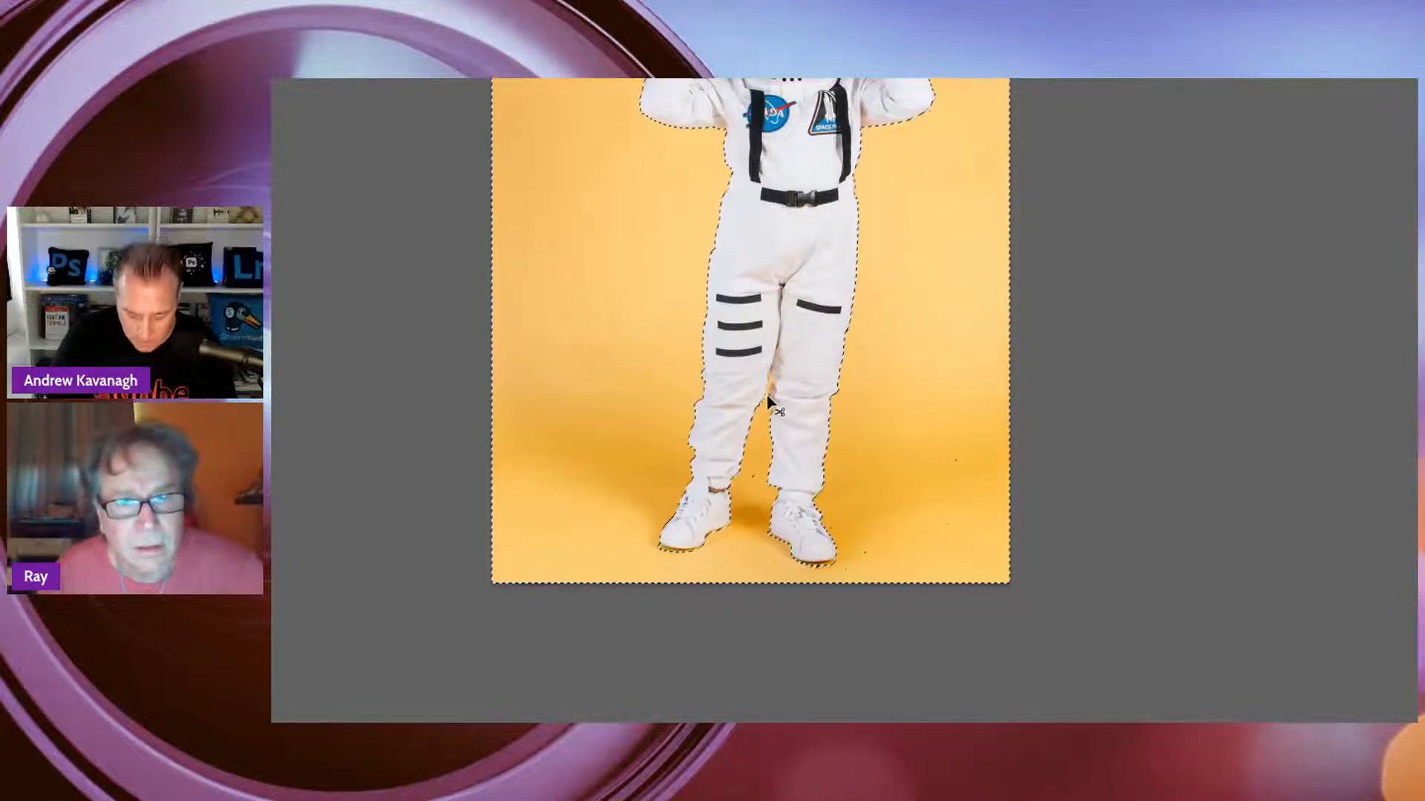
key("ctrl+plus")
key("ctrl+plus")
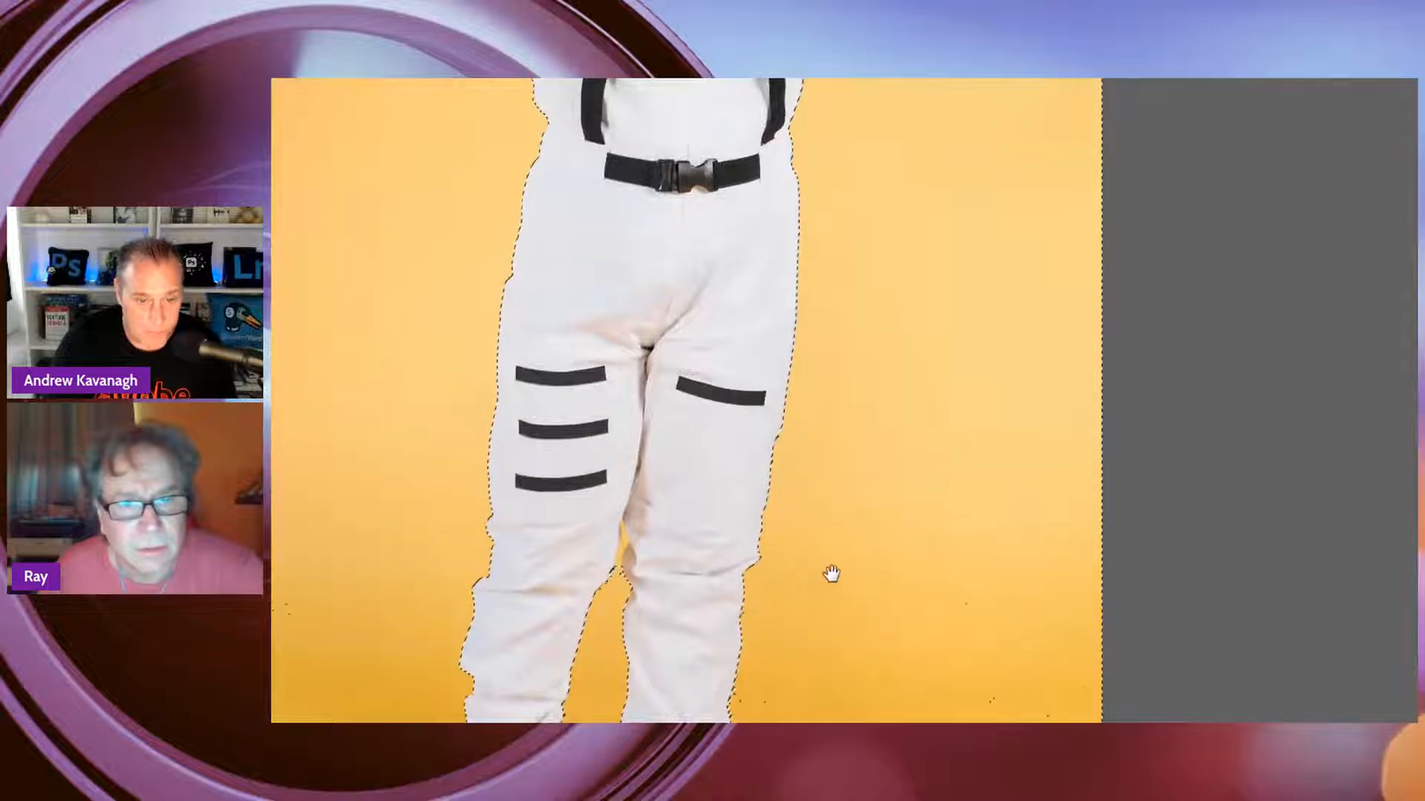
key("ctrl+0")
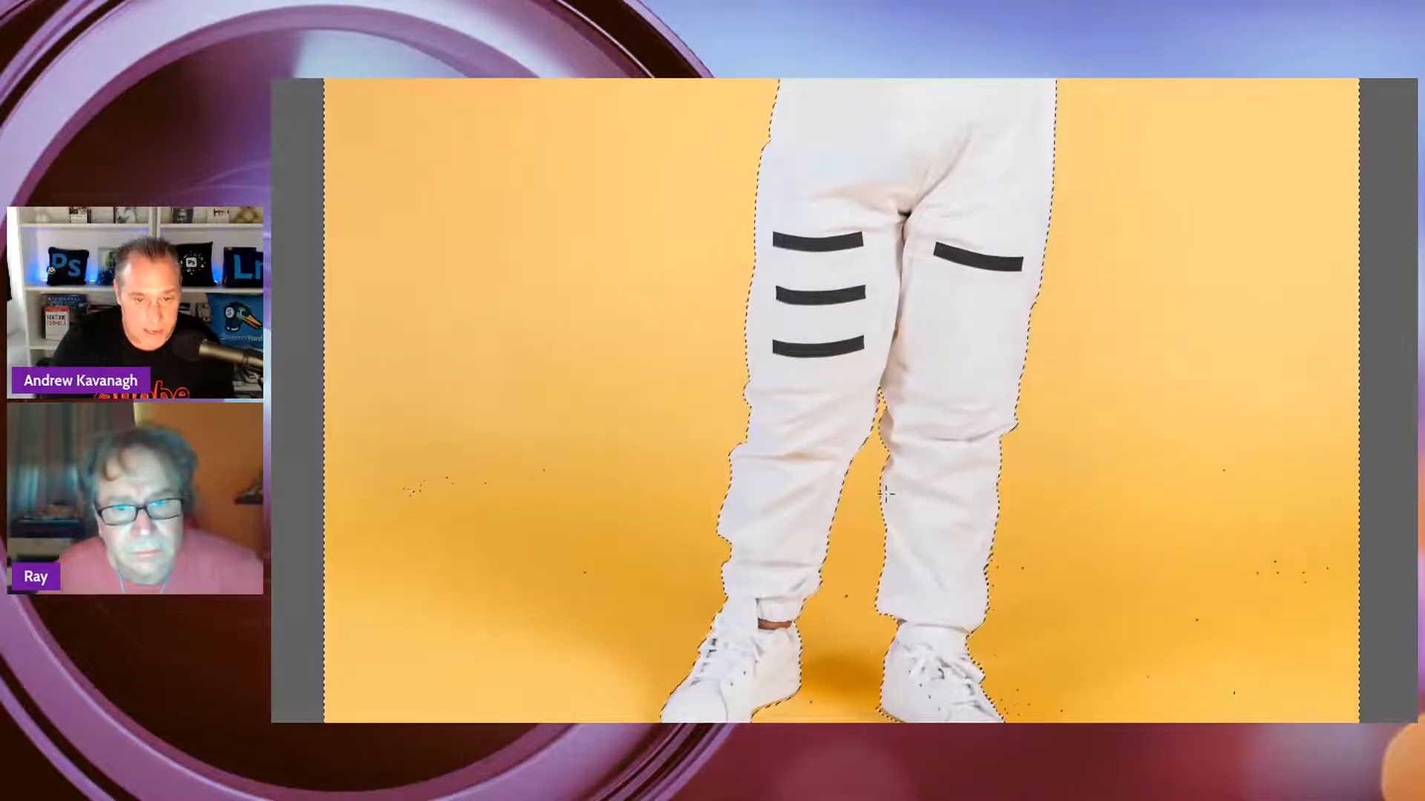
key("ctrl+minus")
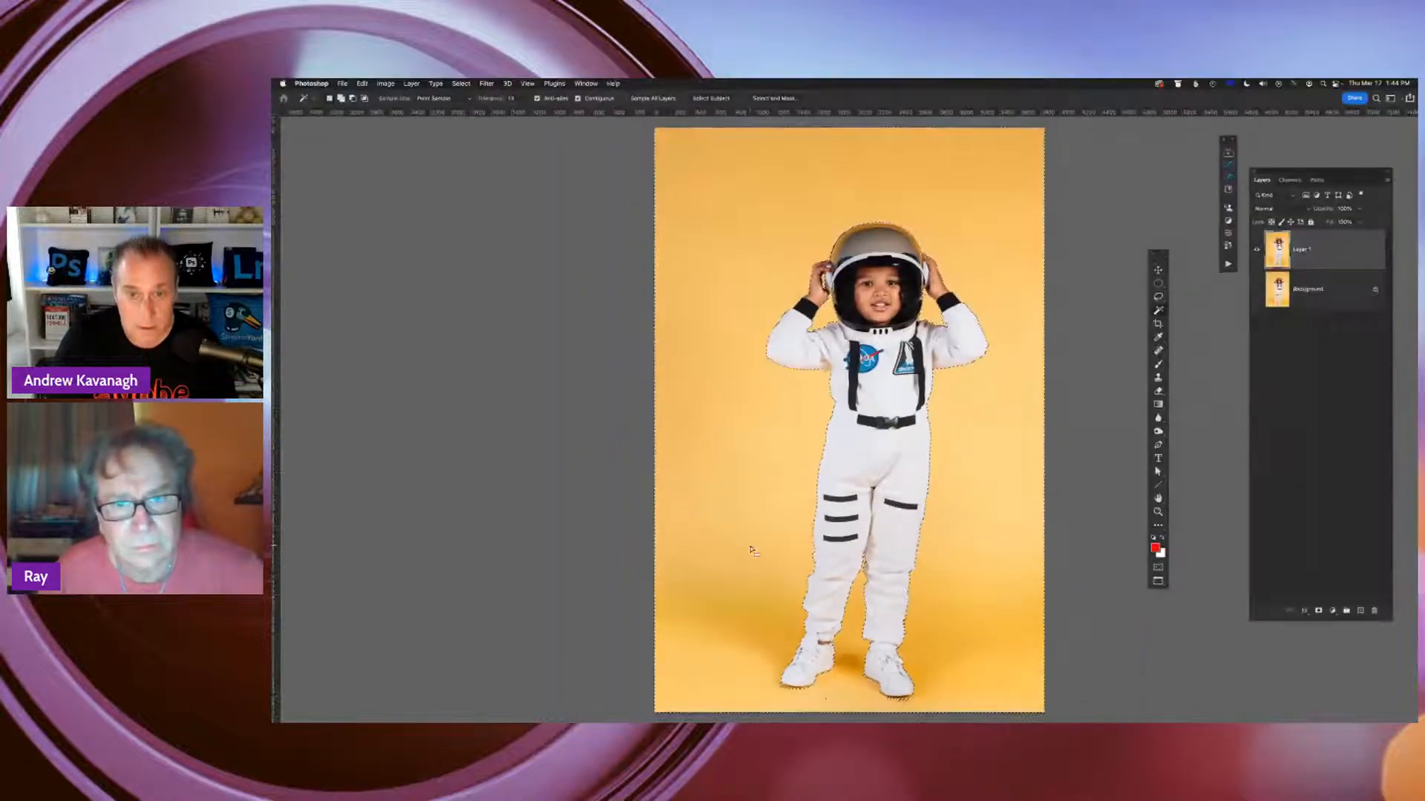
Preview the yellow backdrop selection as a Quick Mask overlay, then return to the normal selection outline
scroll(896, 537, "right", 3)
scroll(890, 518, "down", 2)
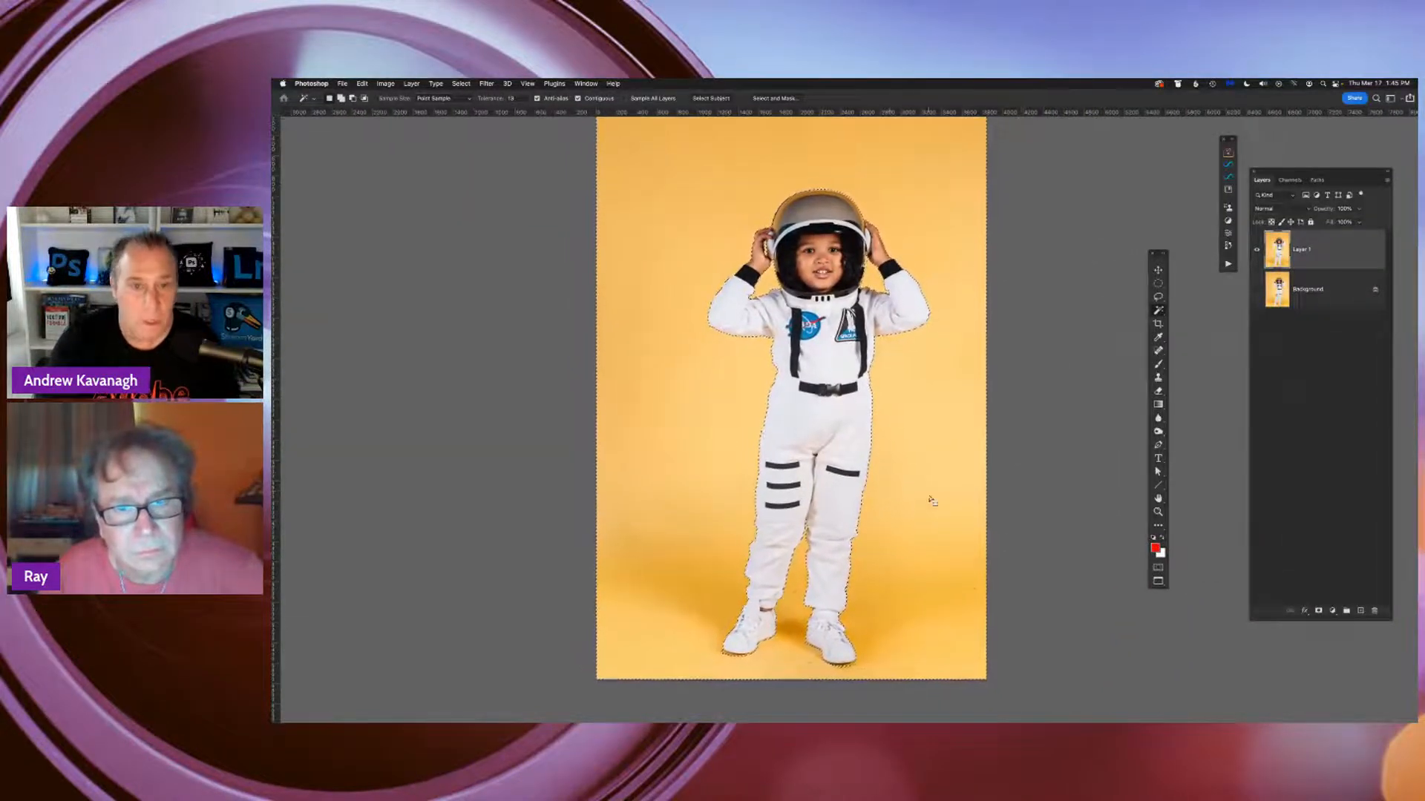
key("q")
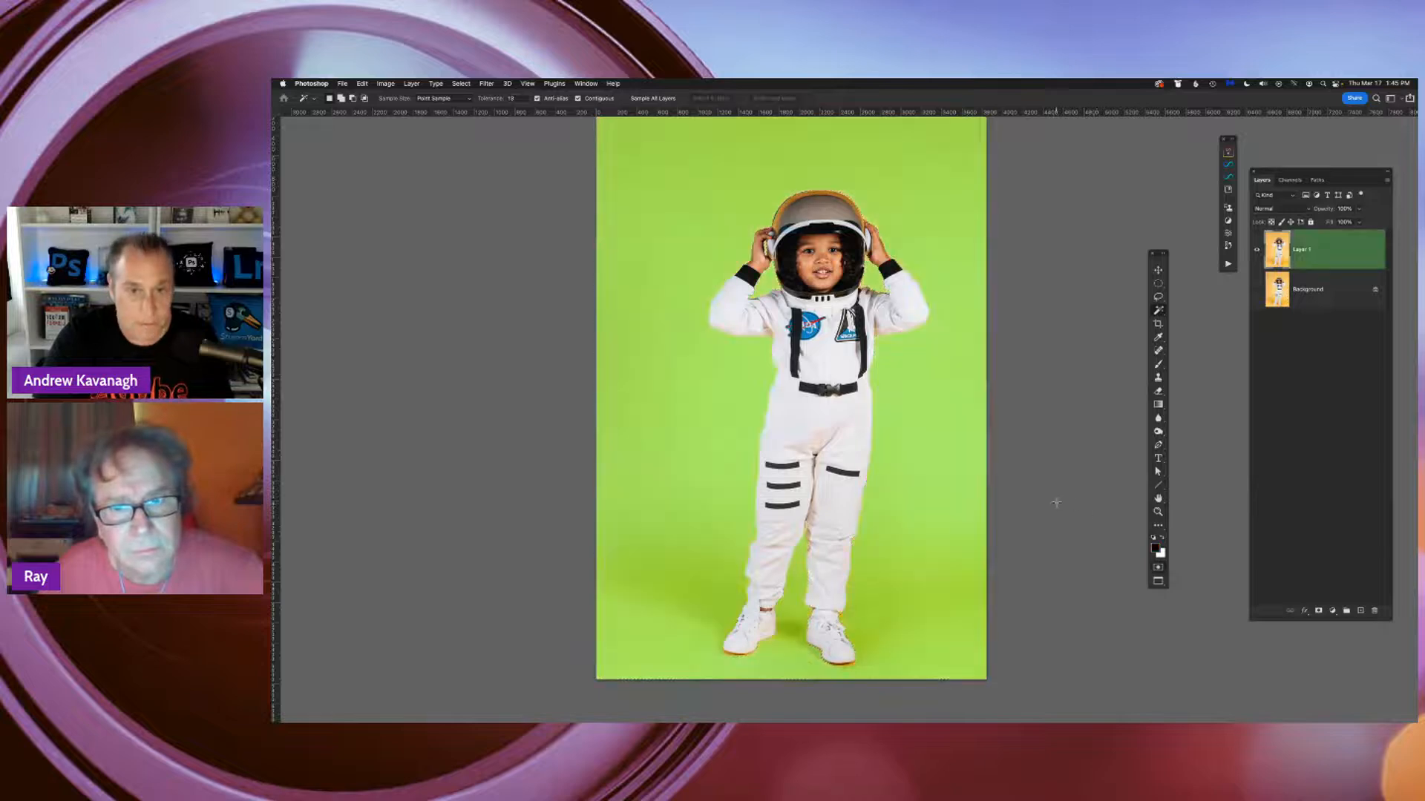
key("q")
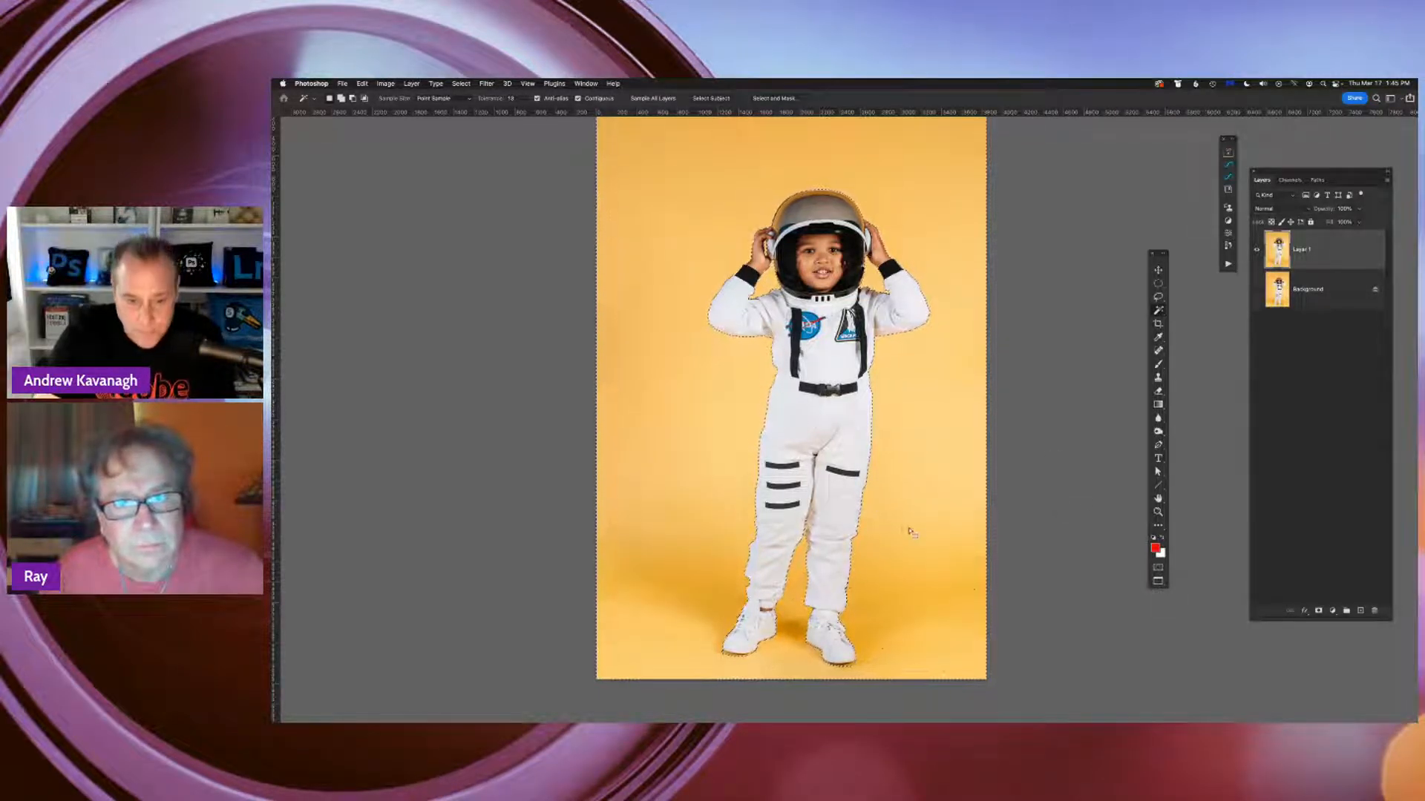
Invert the backdrop selection so that the astronaut is selected instead
right_click(691, 356)
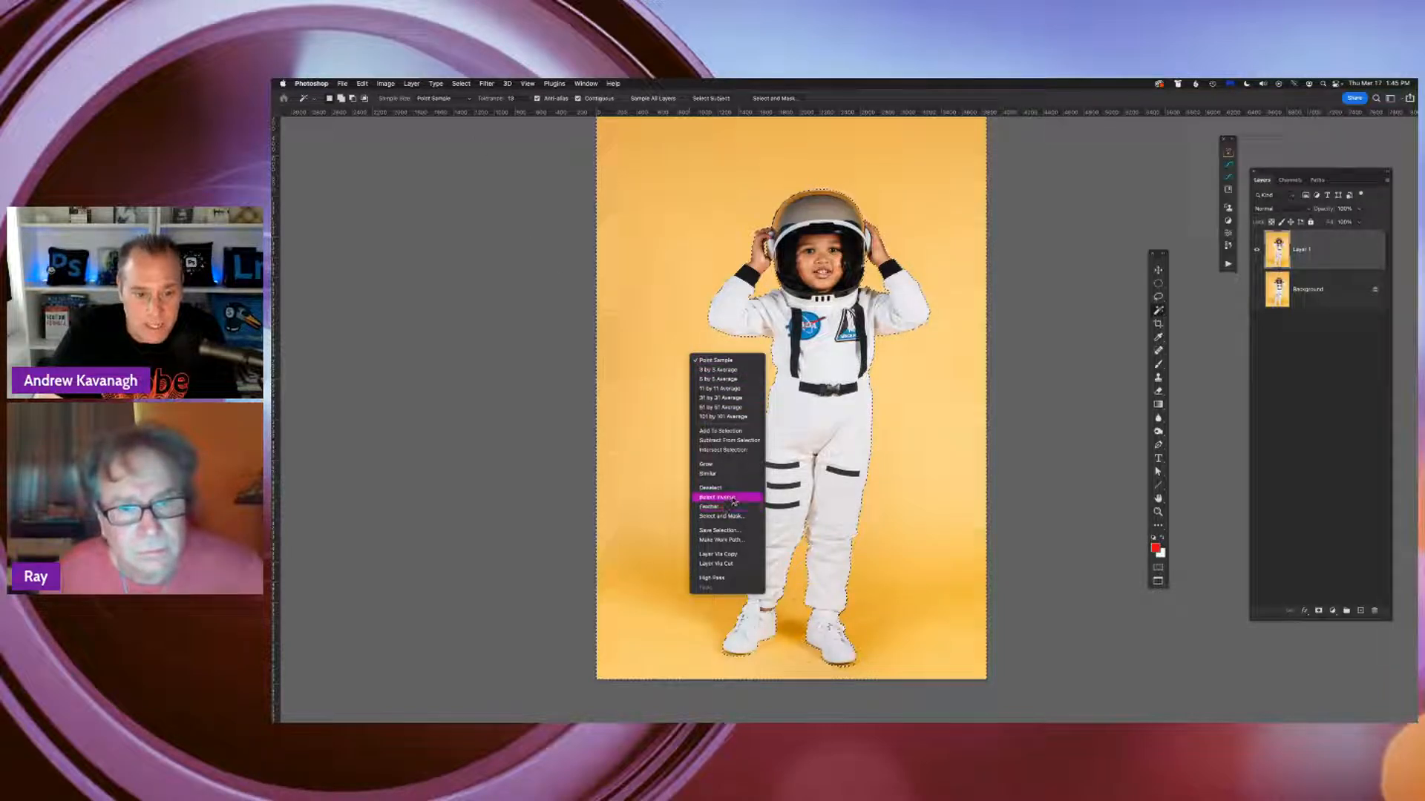
left_click(562, 450)
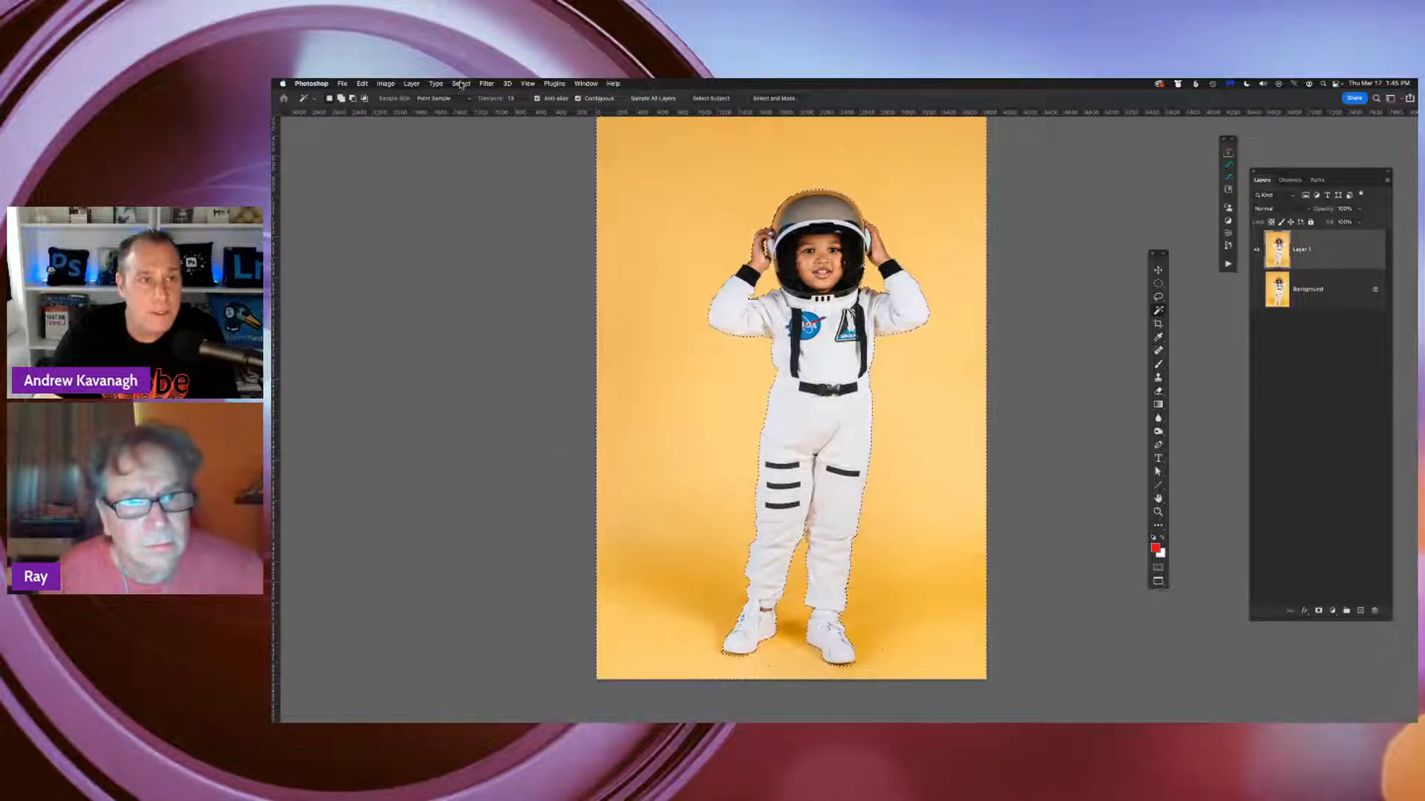
left_click(460, 84)
left_click(480, 122)
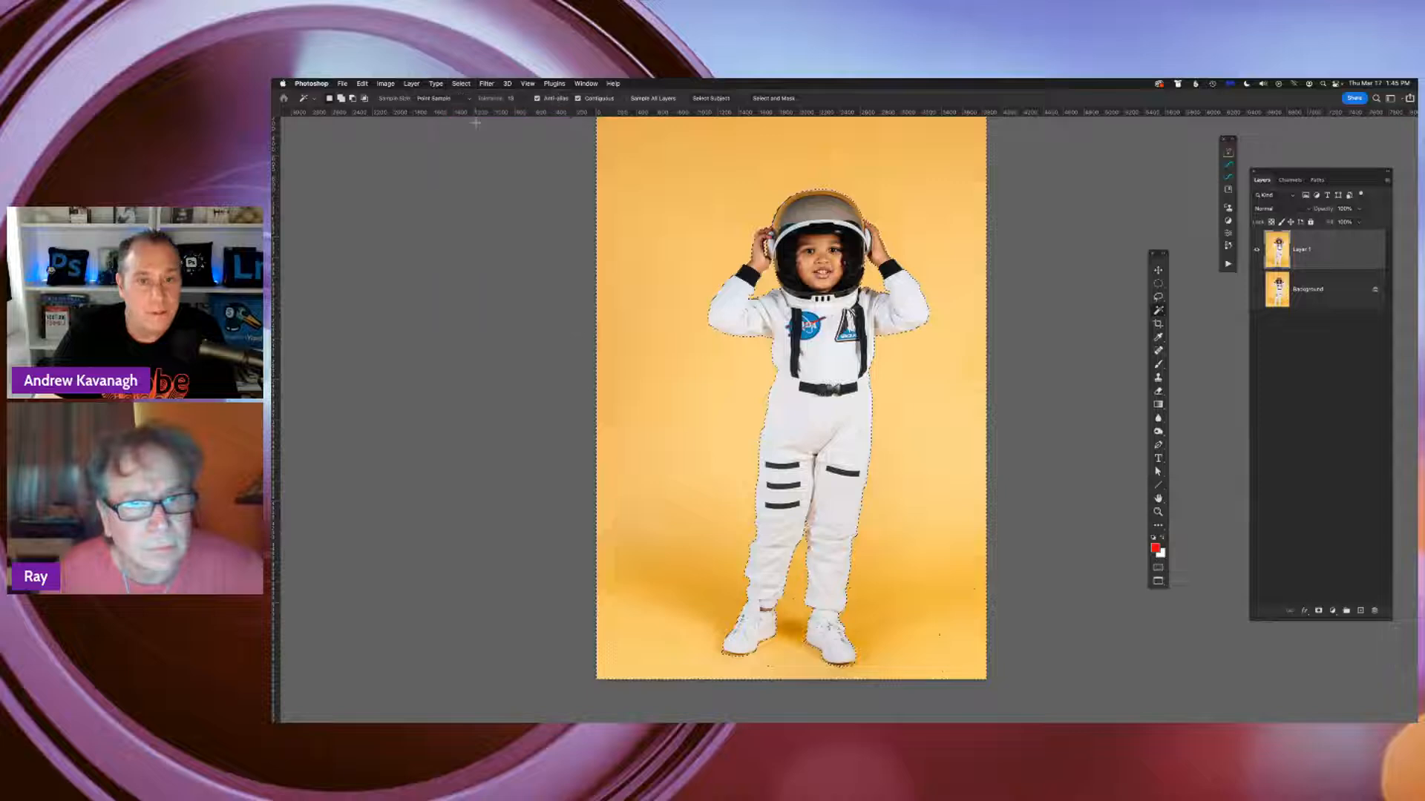
Preview the inverted astronaut selection as a Quick Mask overlay, then leave the overlay and deselect
key("q")
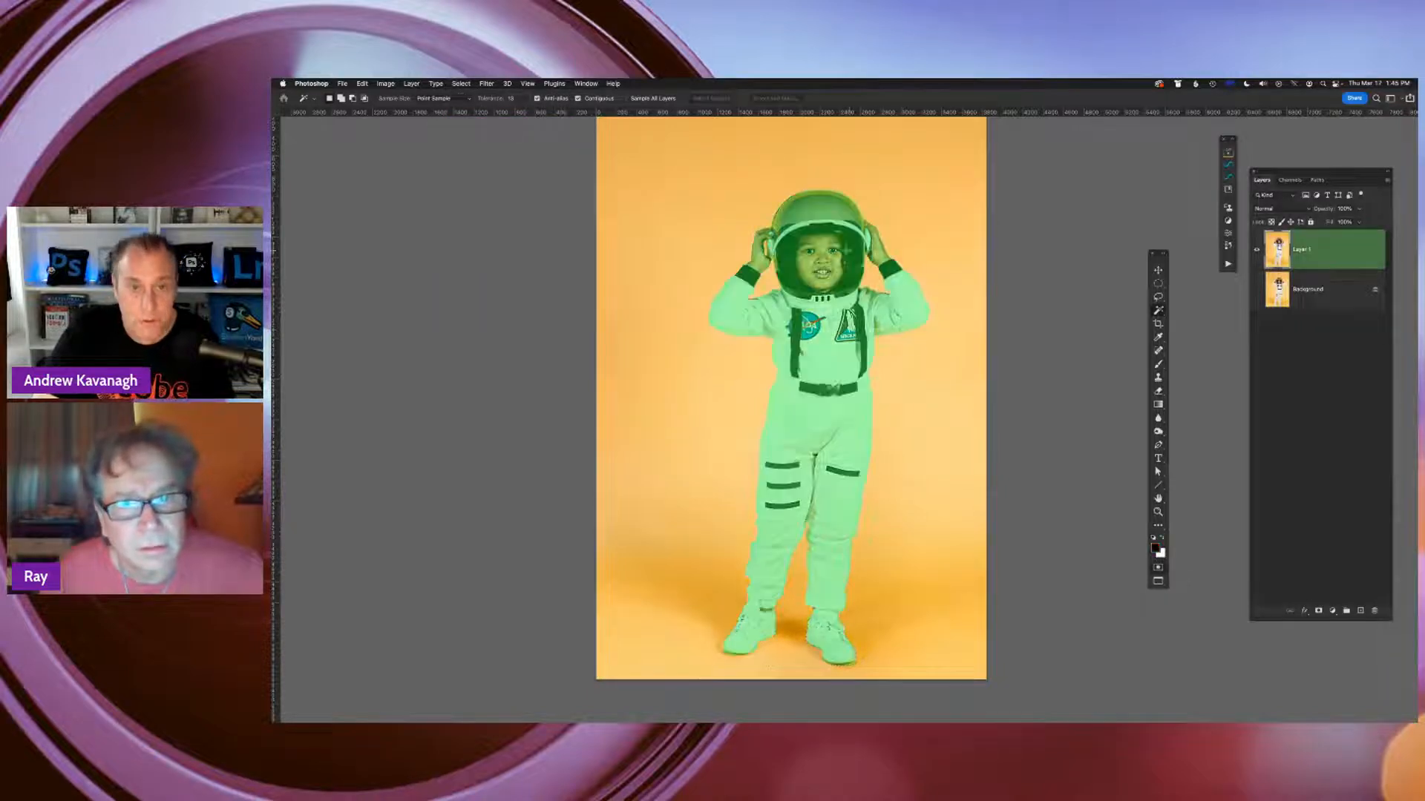
key("q")
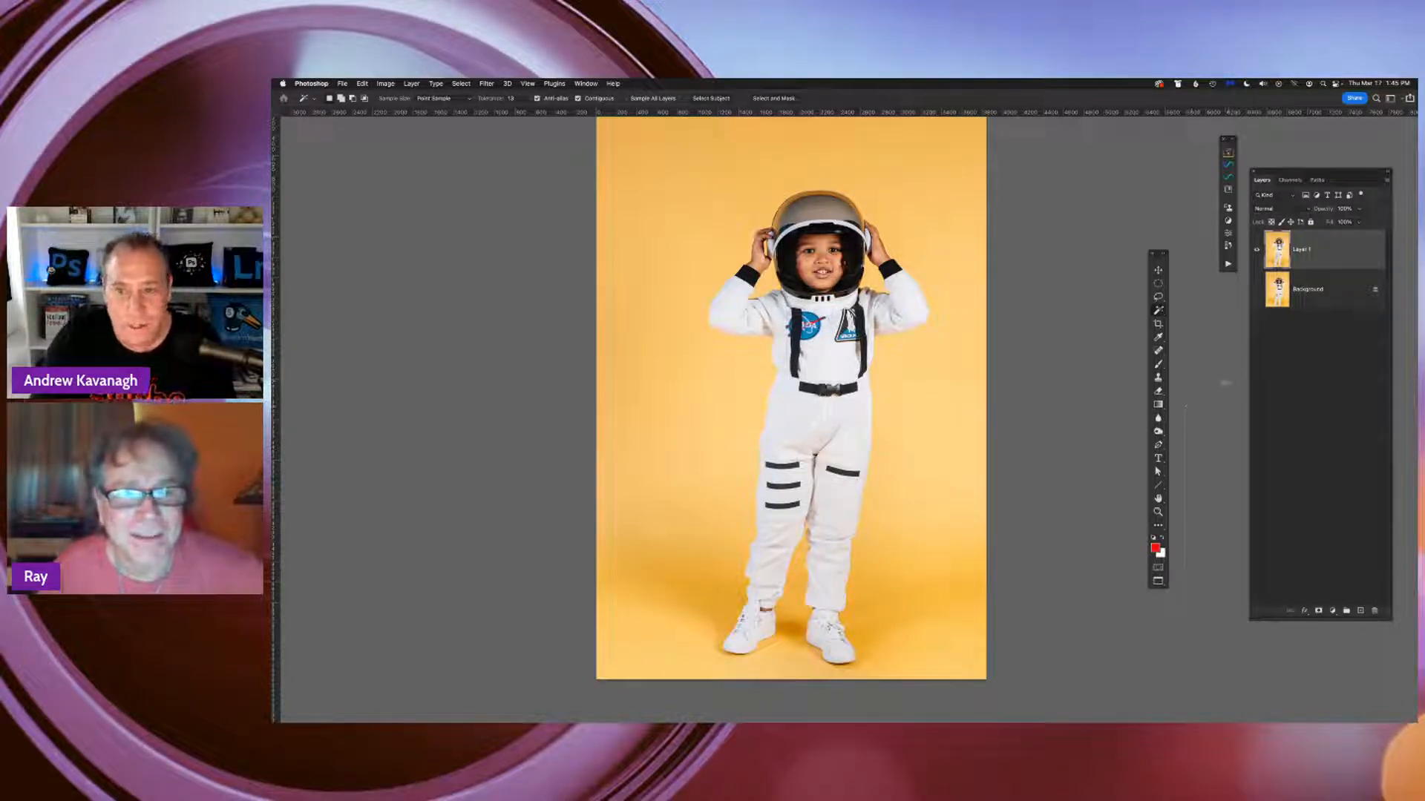
mouse_move(1099, 372)
left_mouse_down()
mouse_move(1059, 398)
mouse_move(1106, 385)
mouse_move(1104, 365)
left_mouse_up()
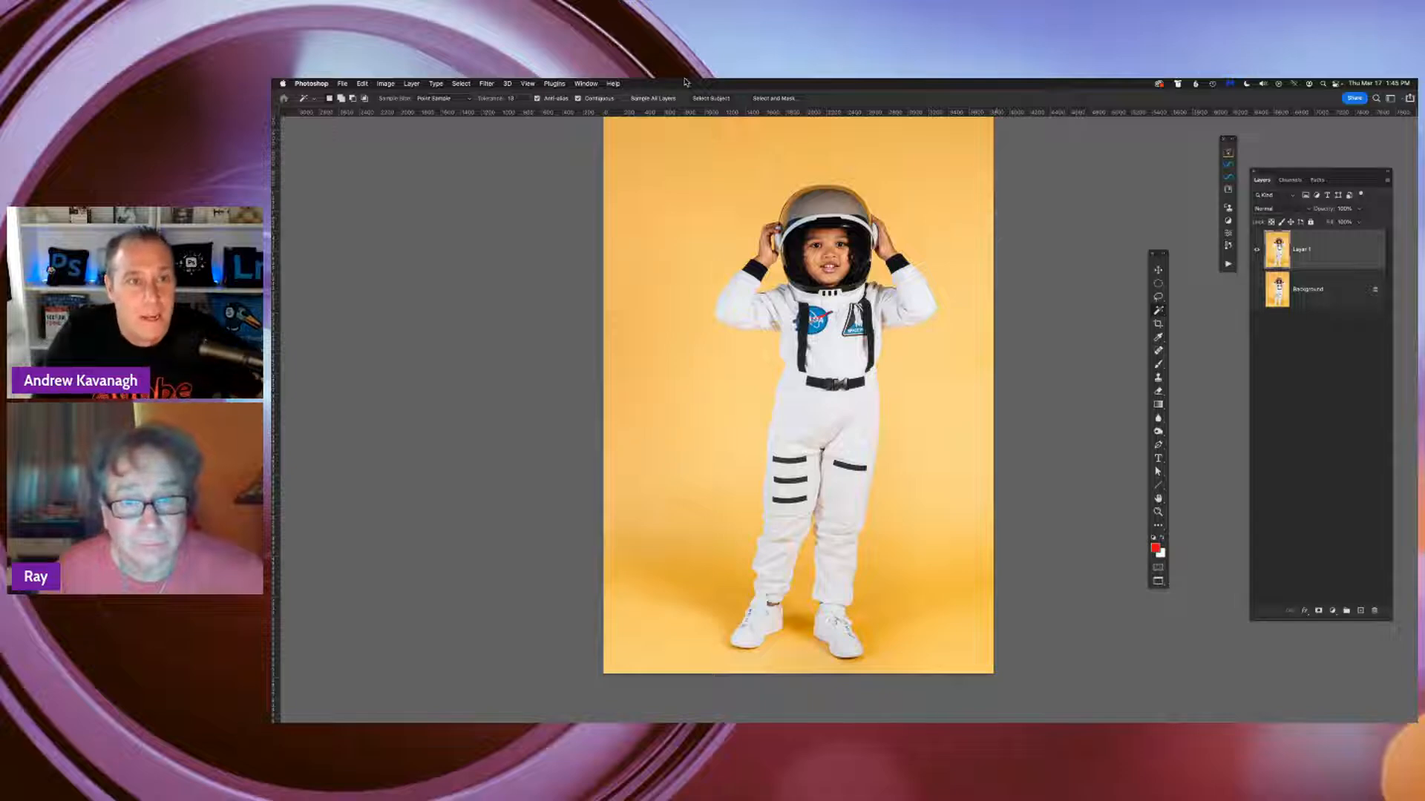
Hide the Layers display, then show it again
left_click(593, 83)
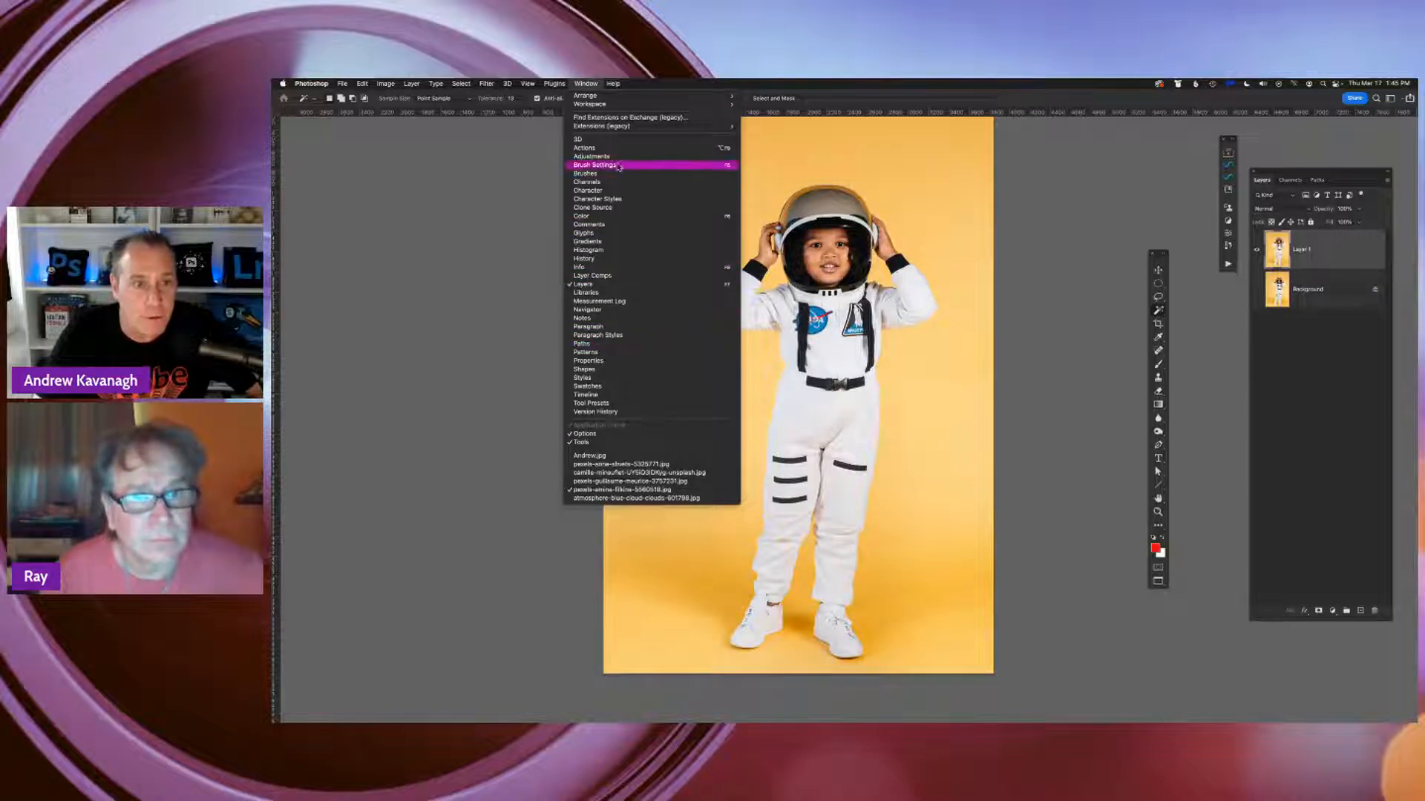
left_click(584, 284)
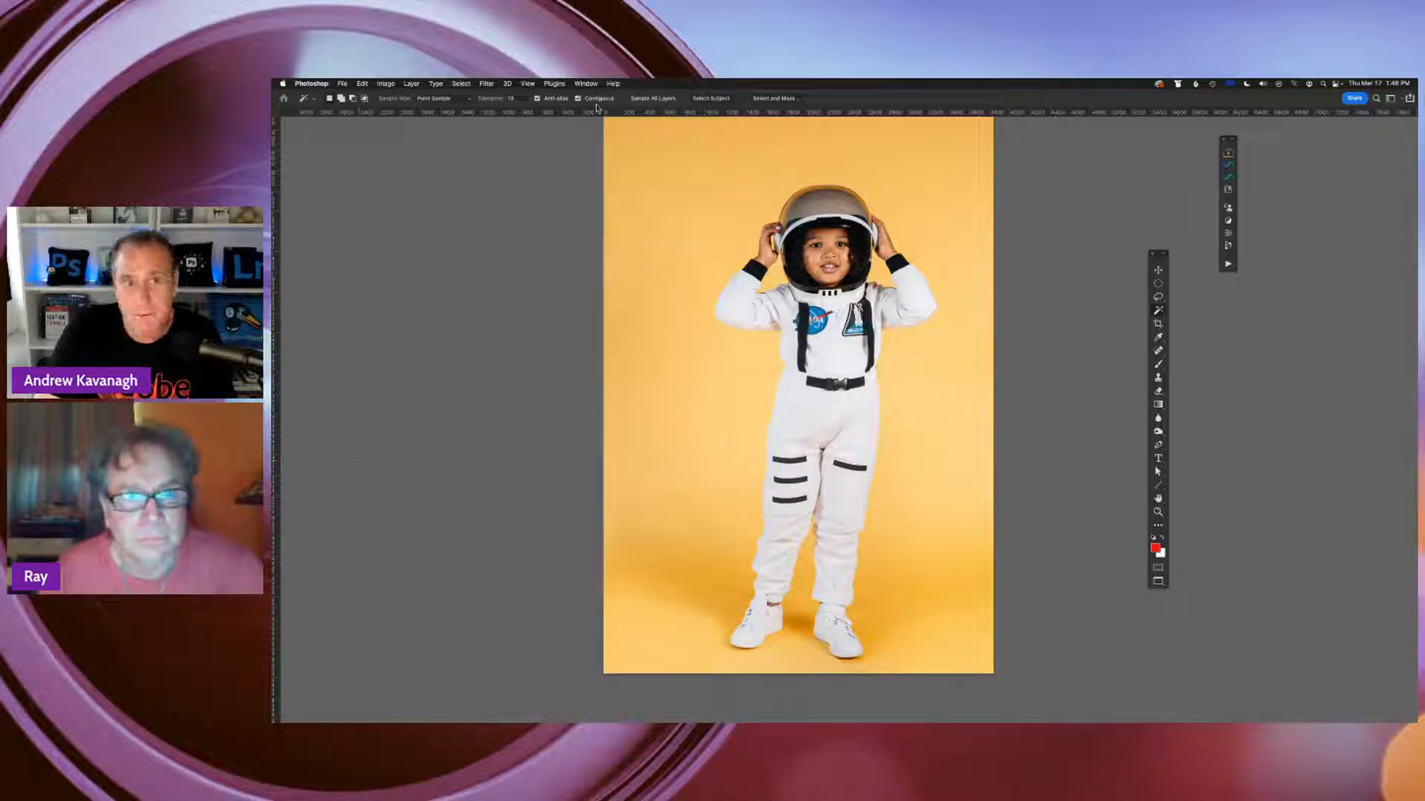
left_click(585, 83)
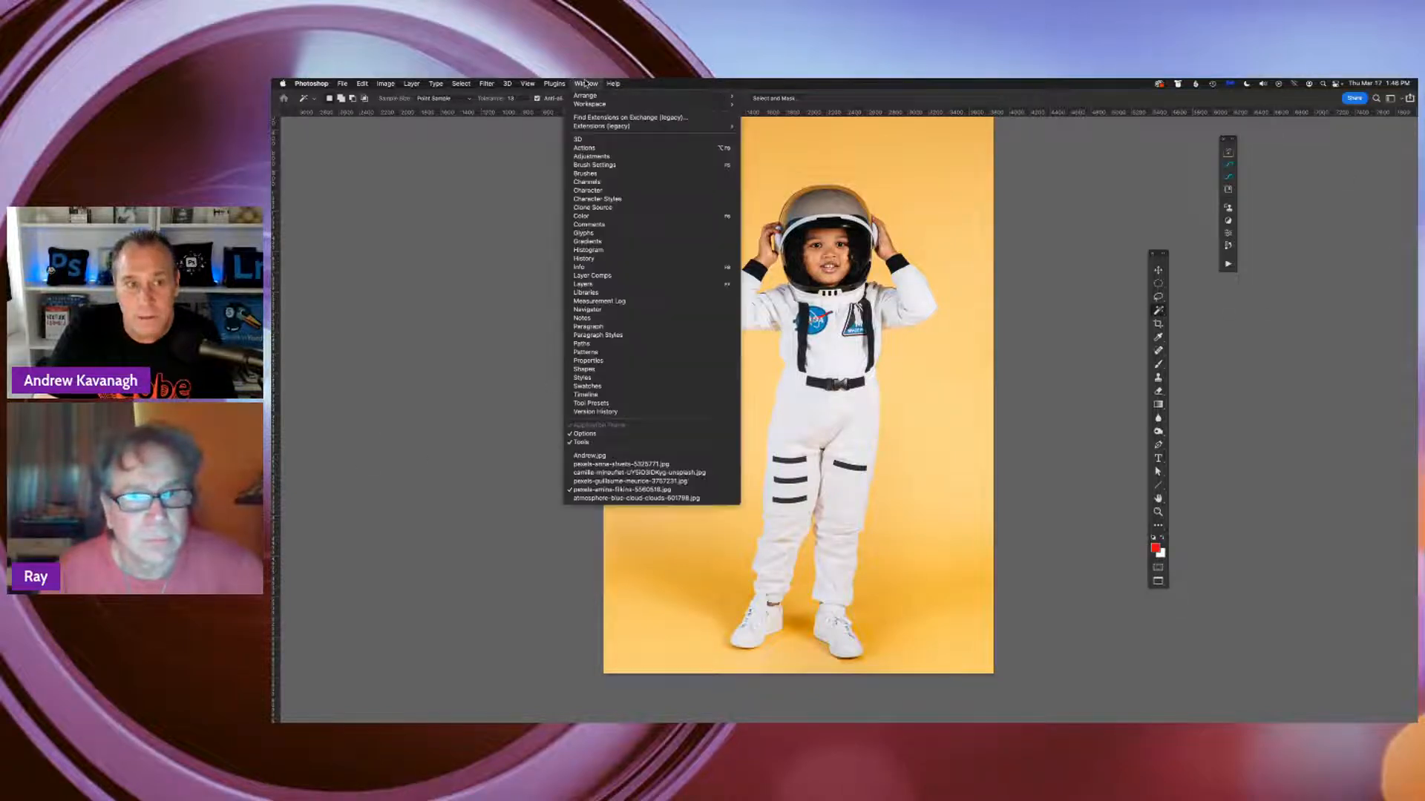
left_click(582, 286)
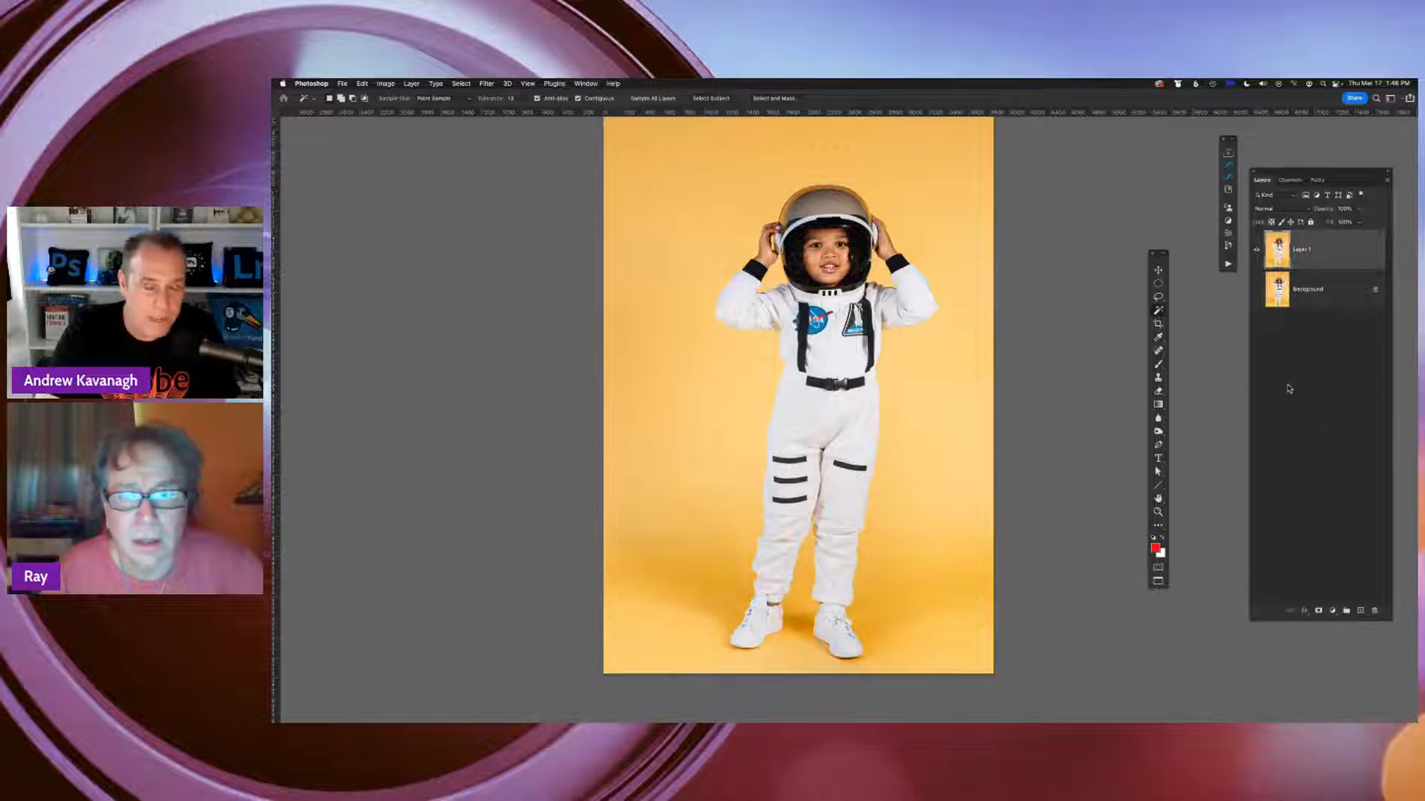
left_click(585, 83)
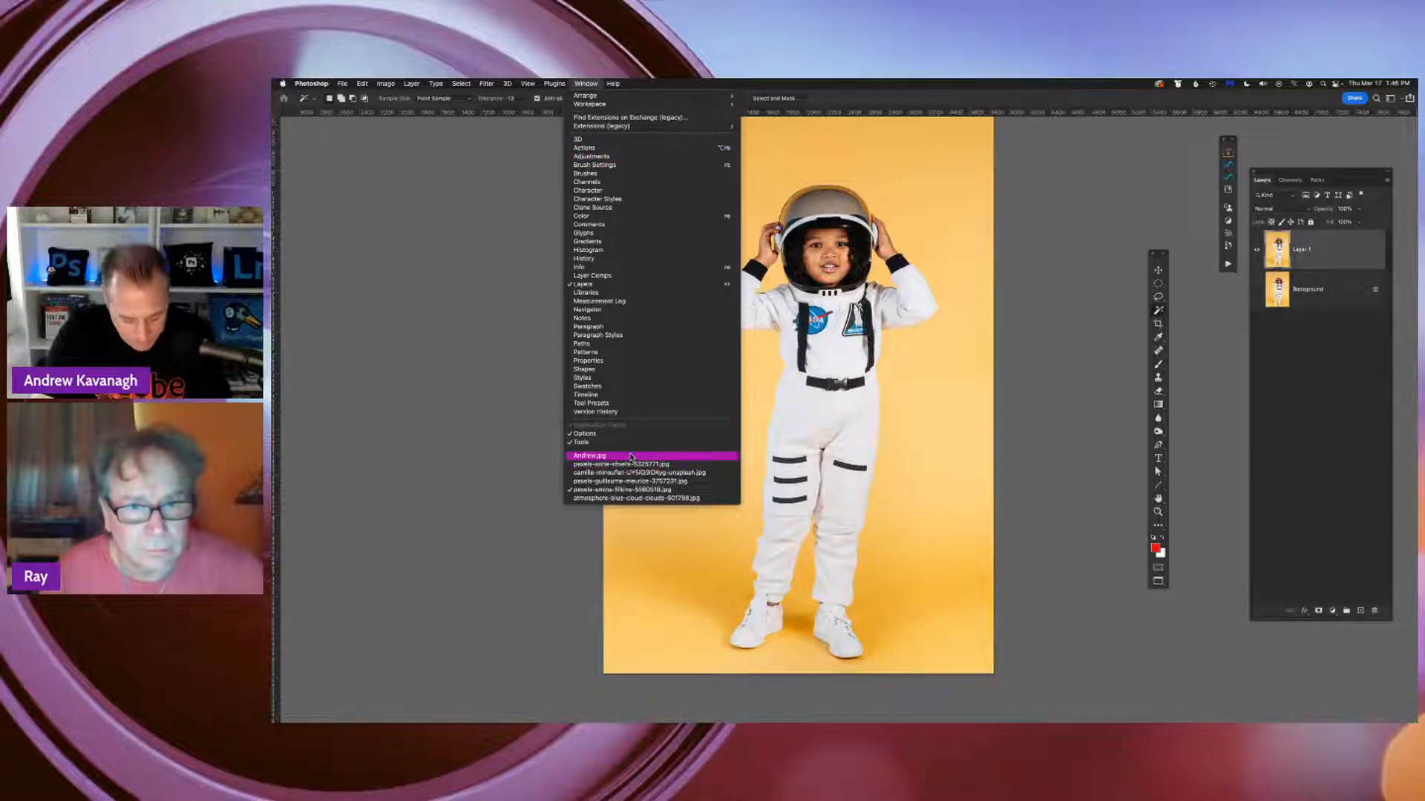
left_click(413, 387)
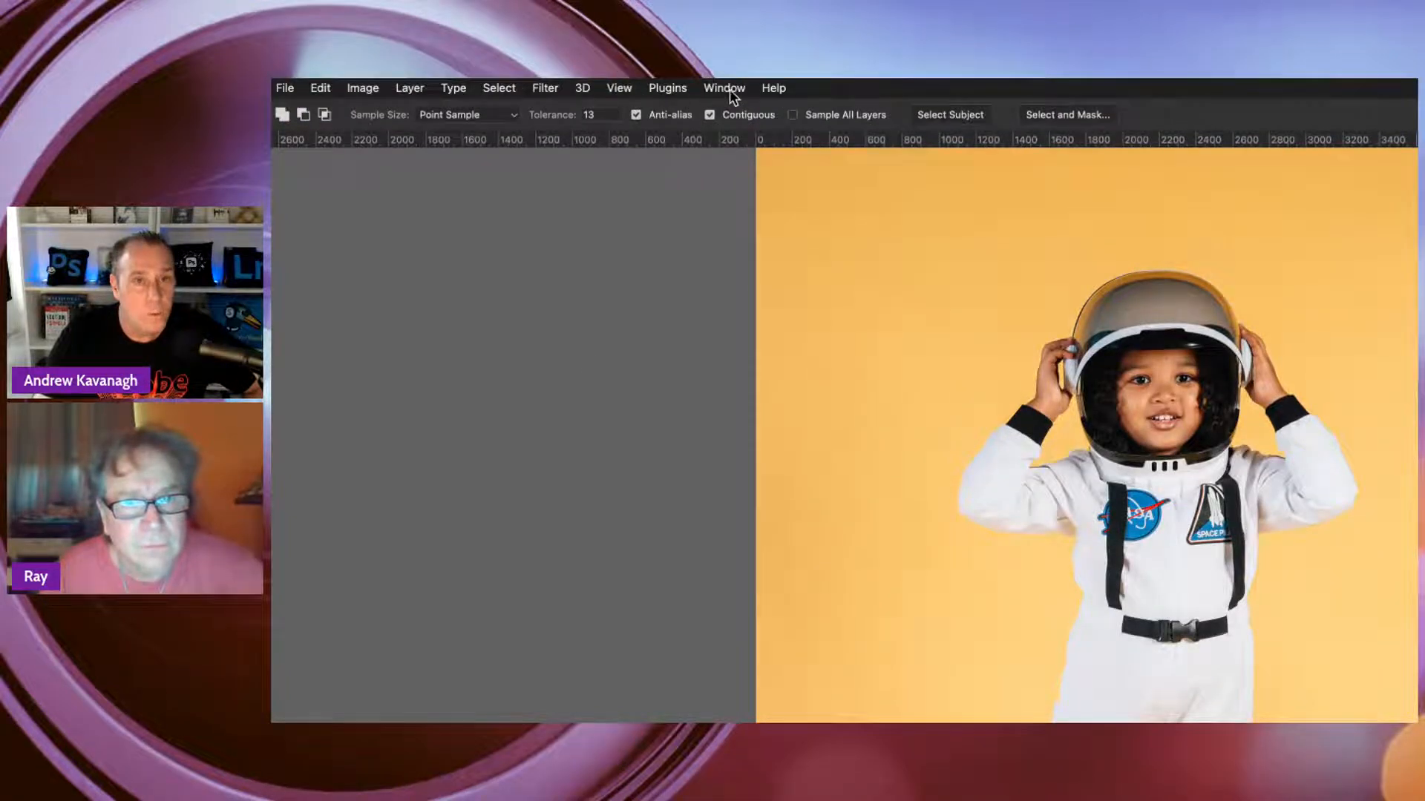
left_click(726, 89)
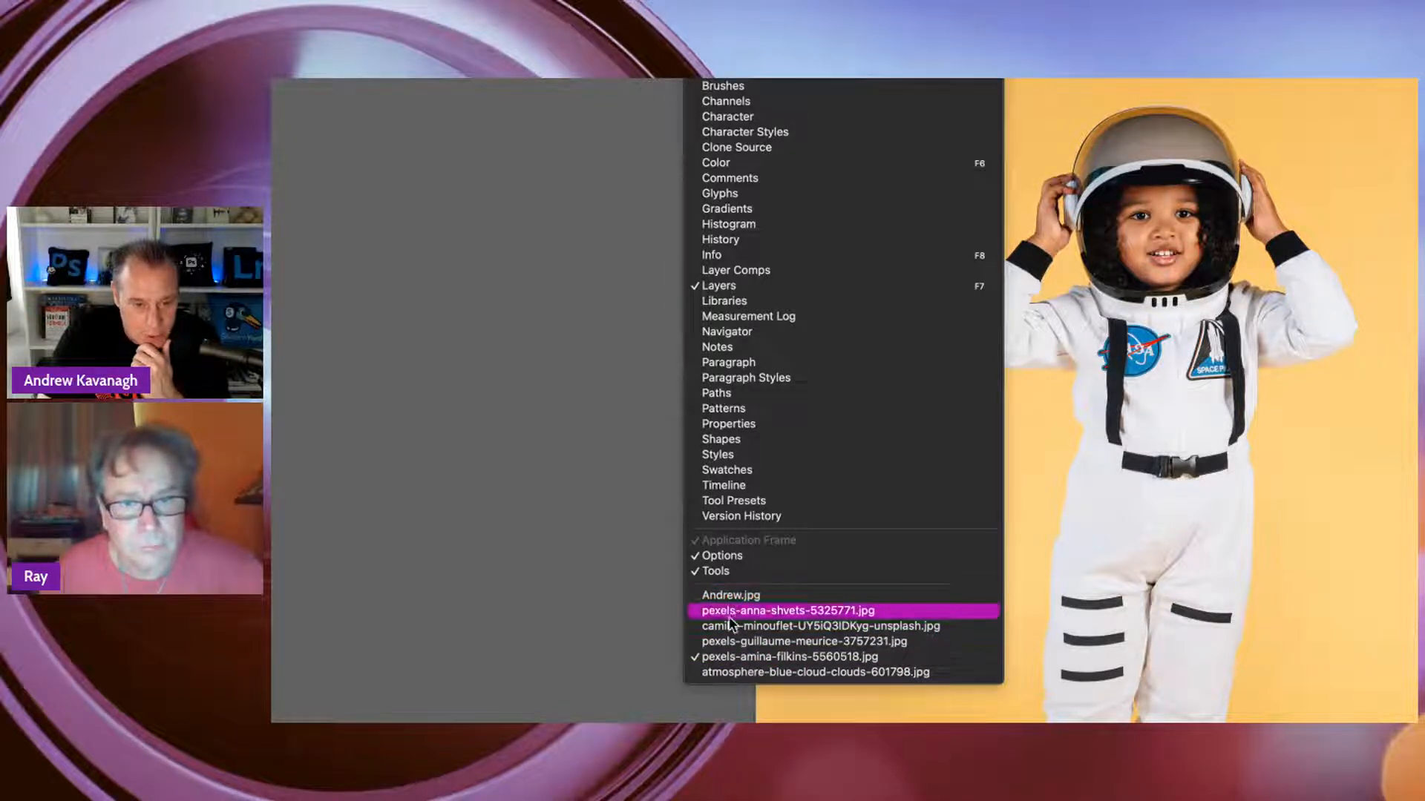
left_click(543, 562)
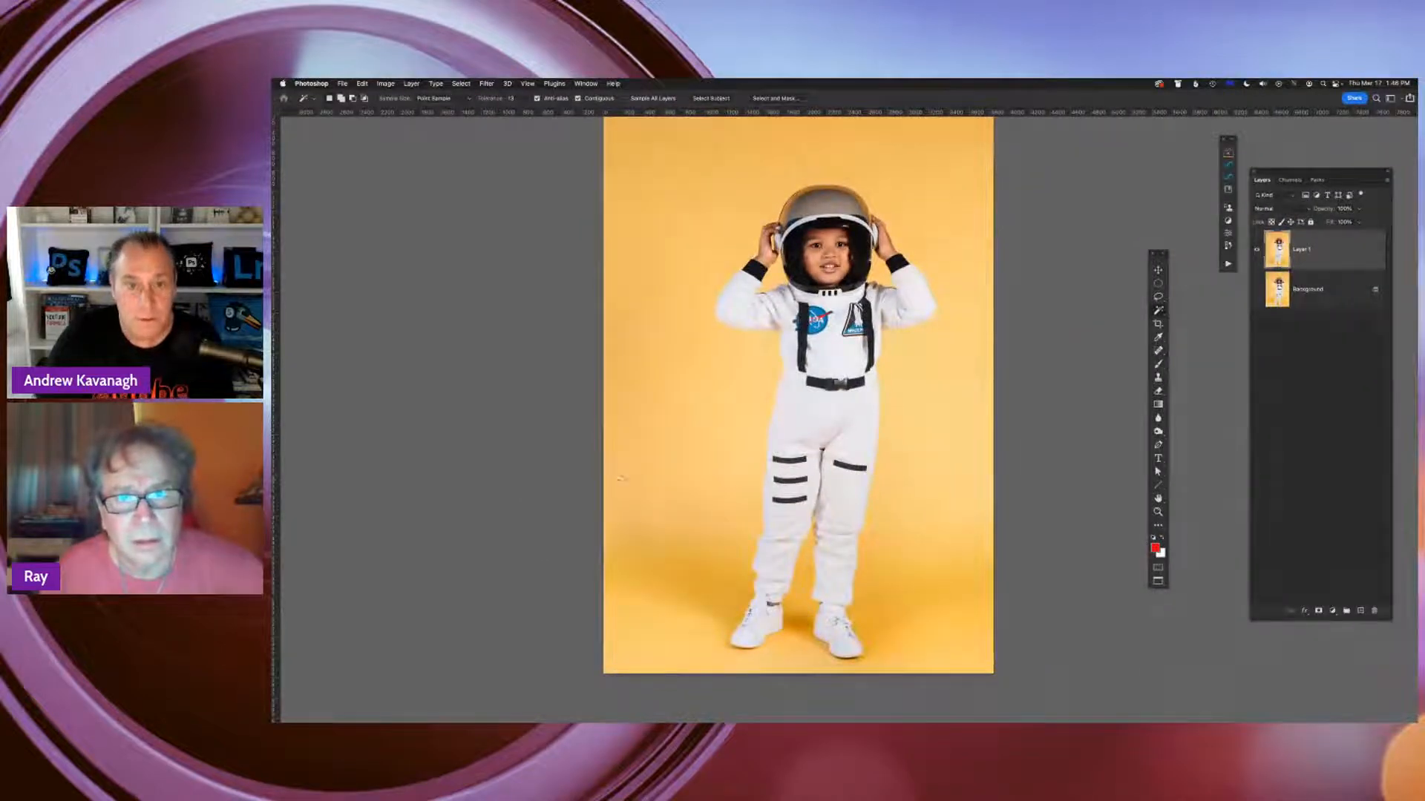
left_click_drag(866, 384, 900, 408)
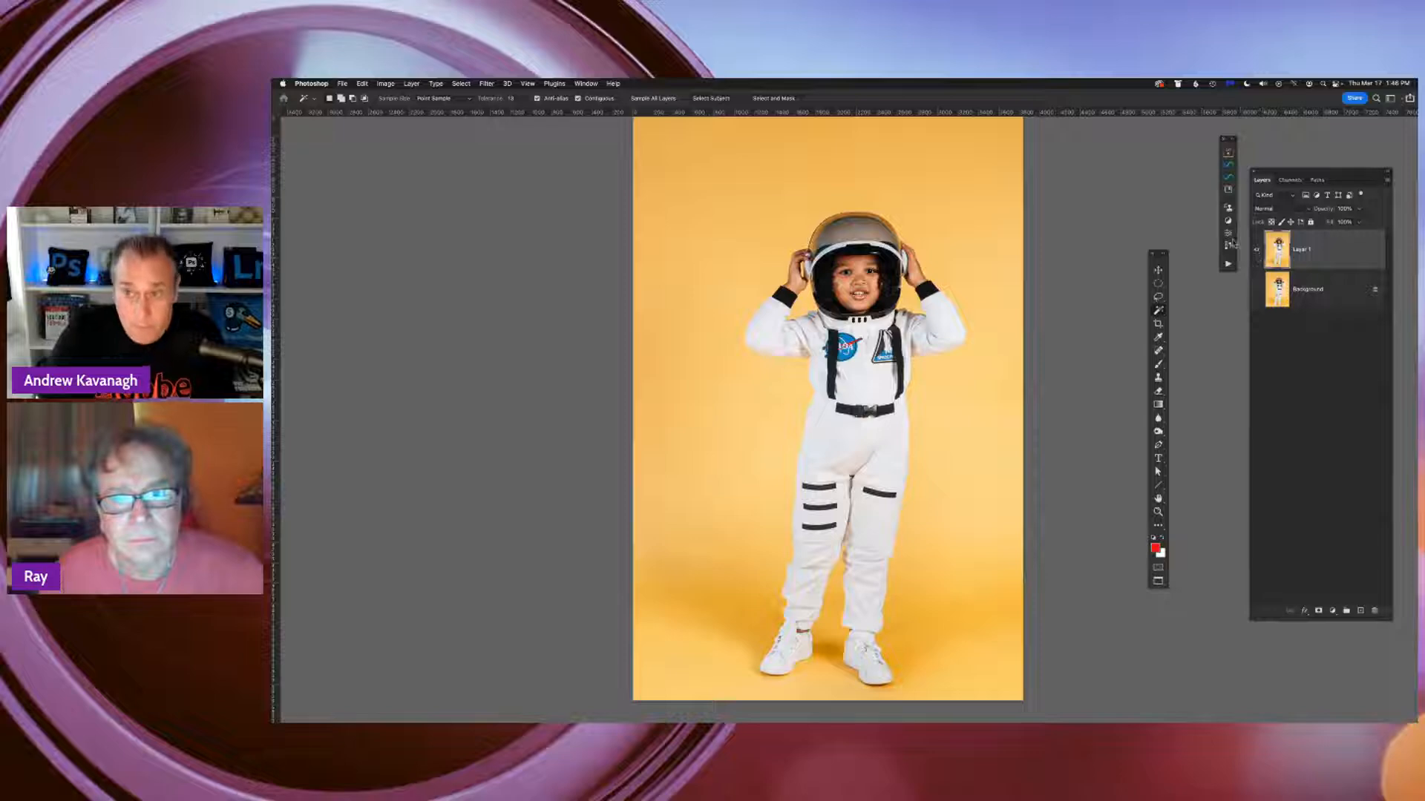
Show the layer's Properties with its Quick Actions and select the astronaut using Select Subject
left_click(585, 83)
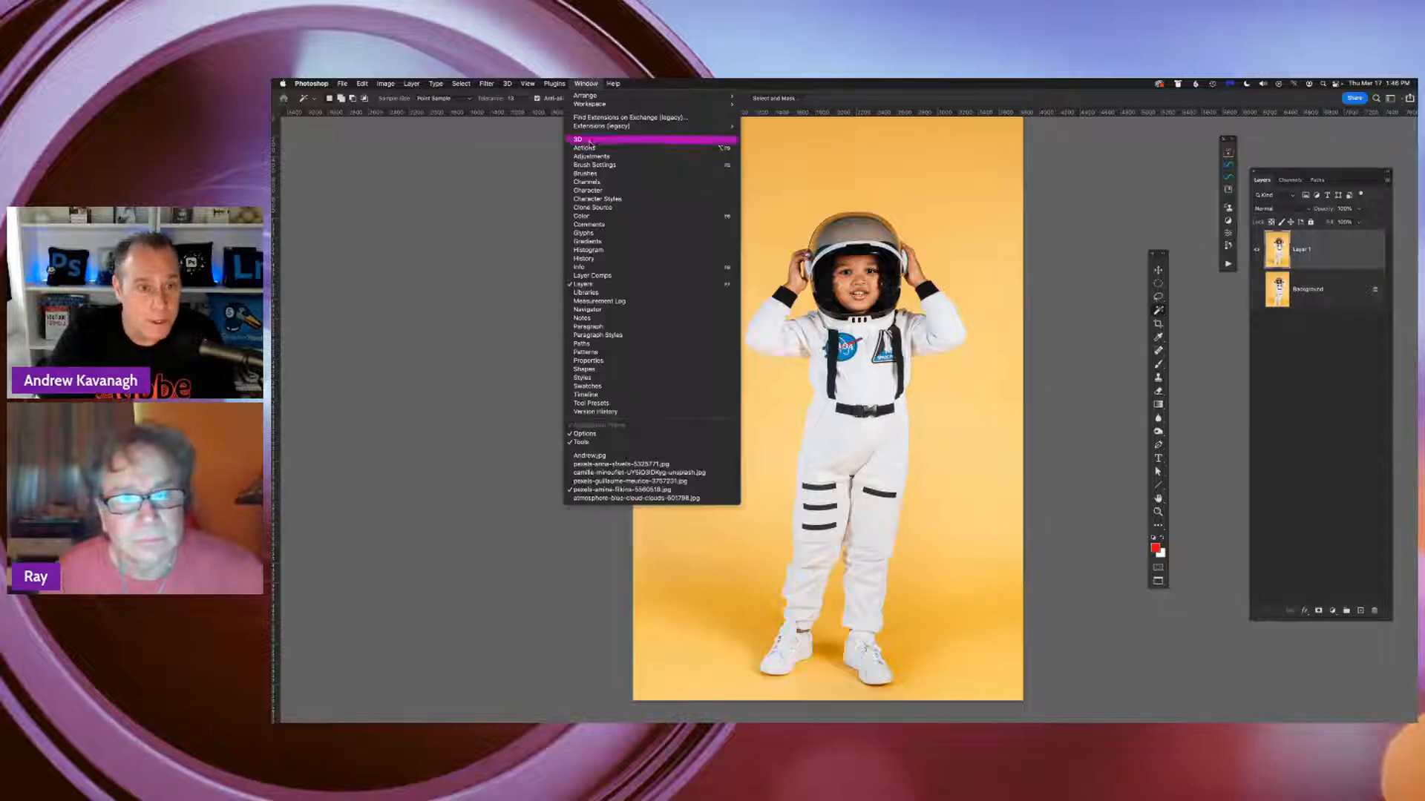
left_click(651, 360)
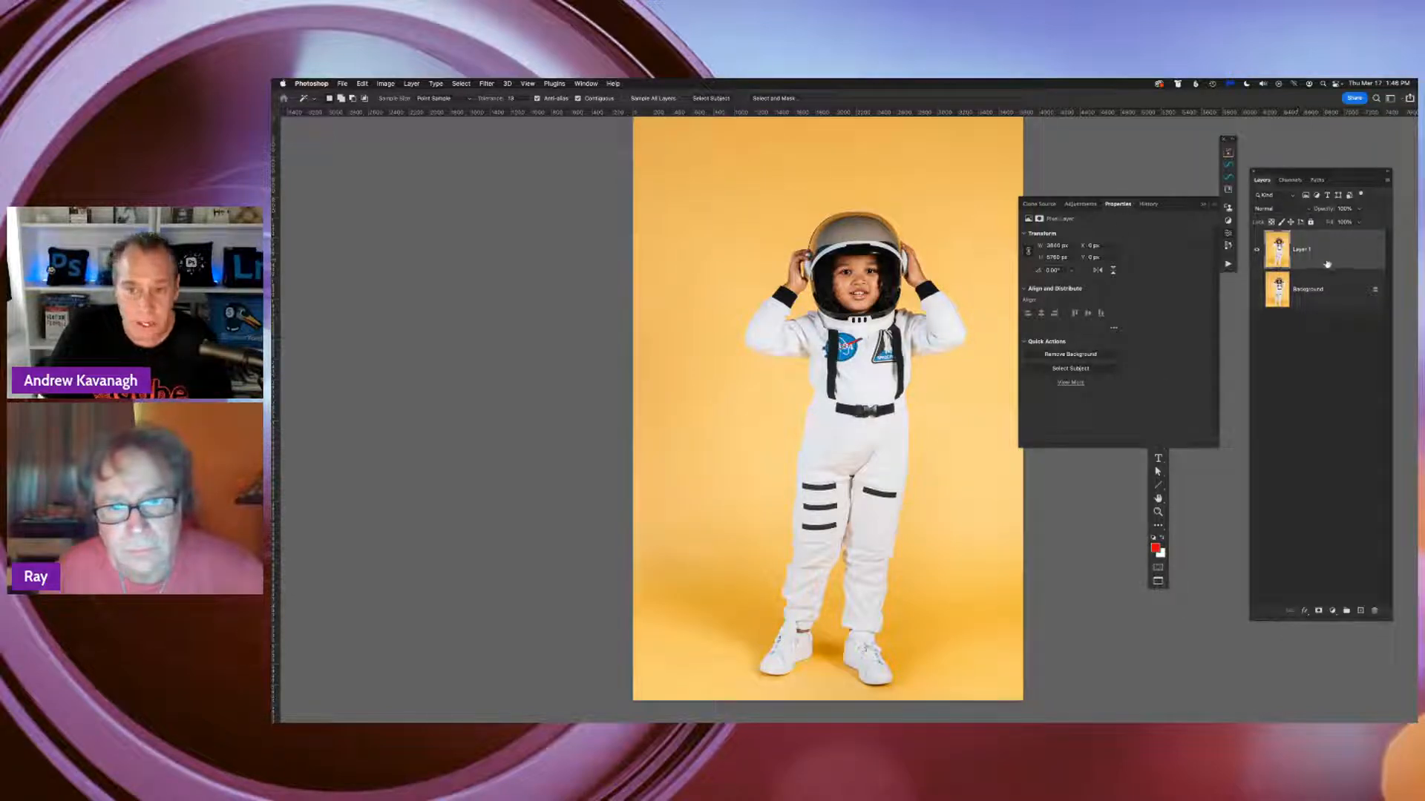
left_click(1024, 343)
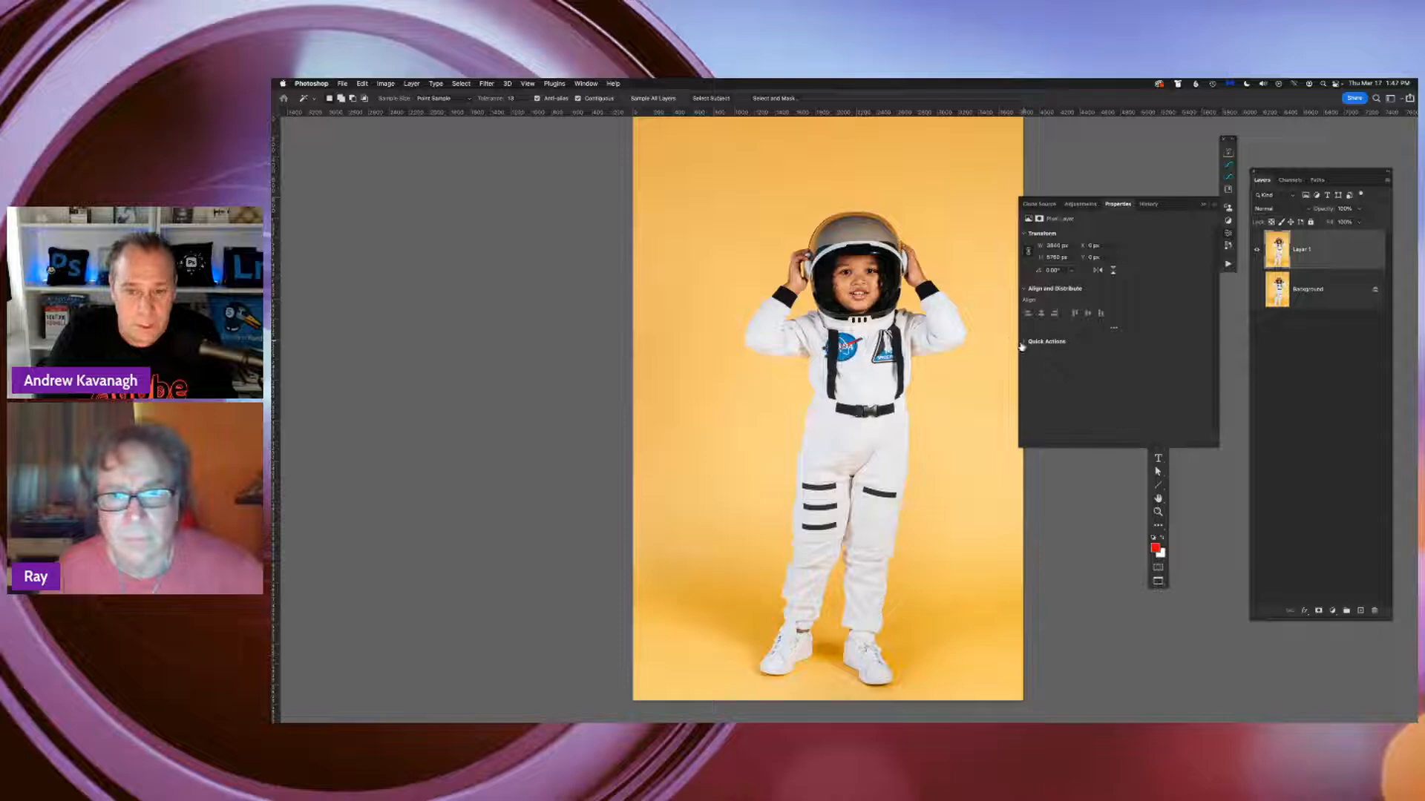
left_click(1024, 342)
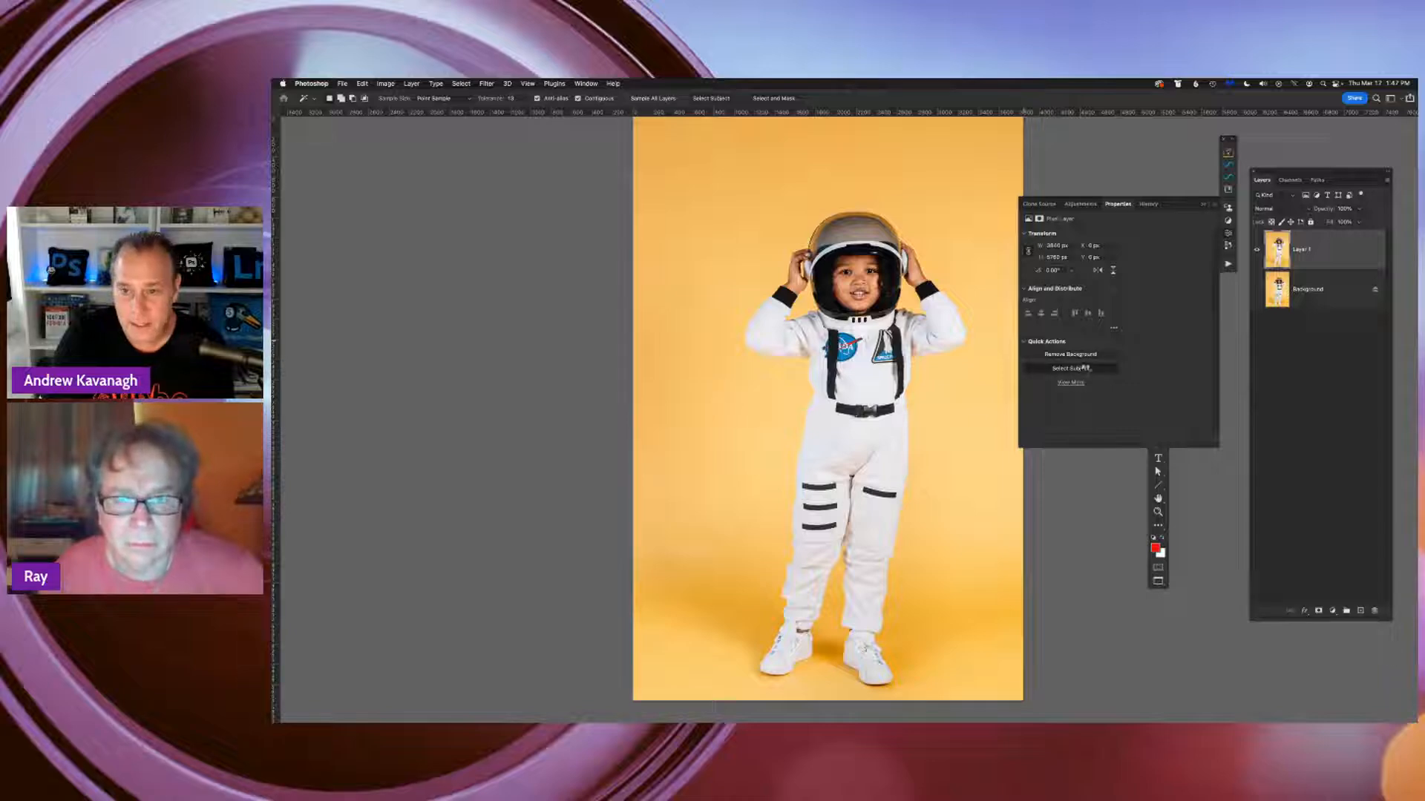
left_click(1085, 368)
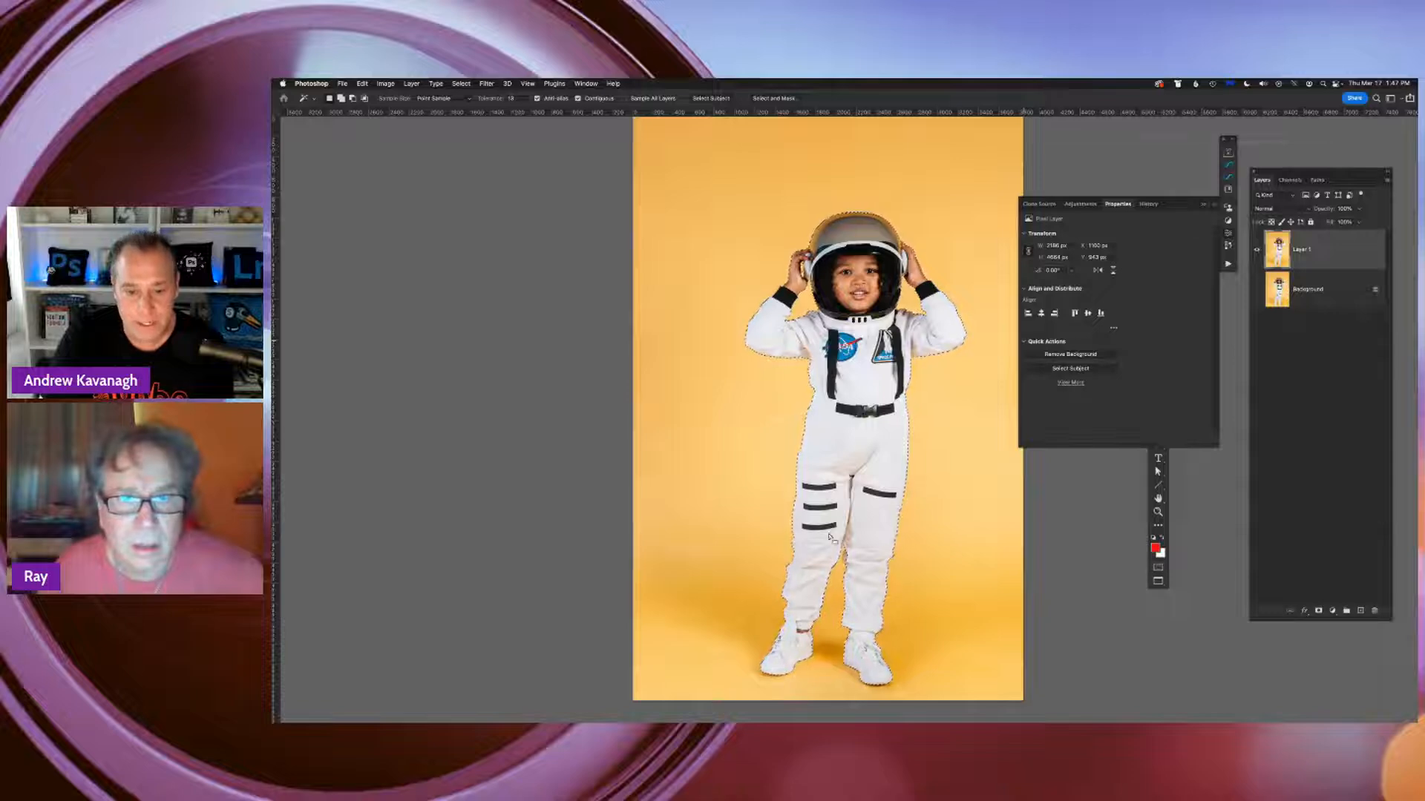
Preview the Select Subject result as a Quick Mask overlay, then leave the overlay and deselect the astronaut
key("q")
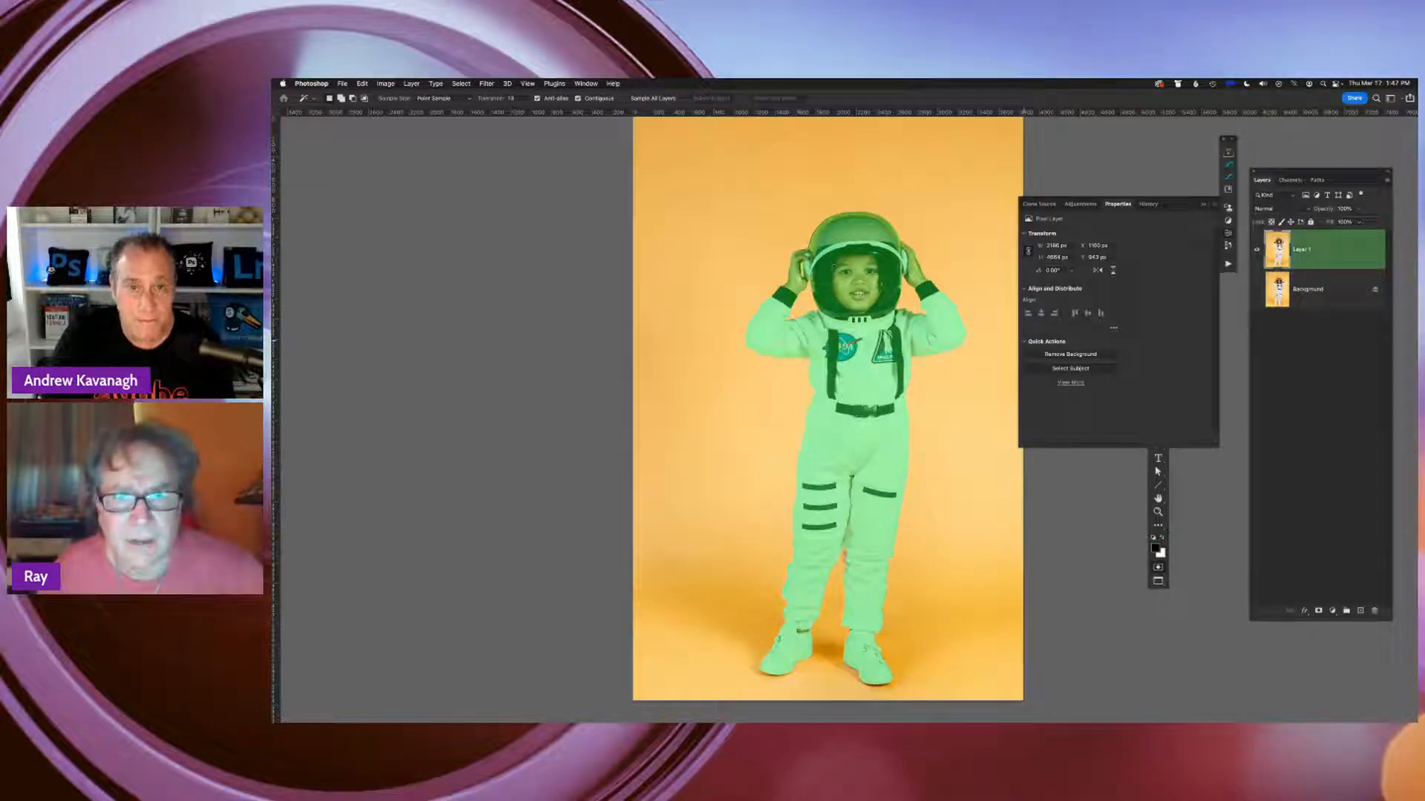
key("q")
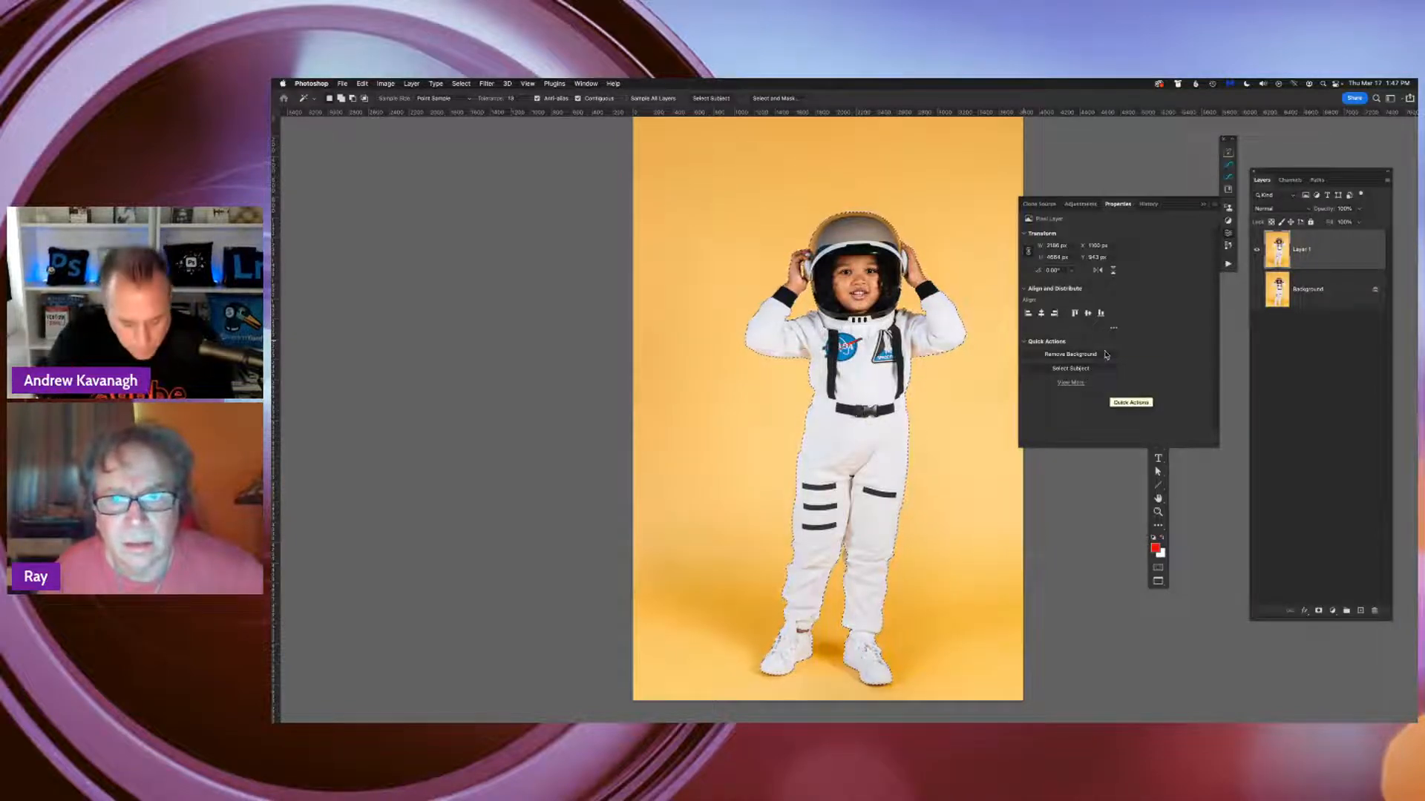
key("ctrl+d")
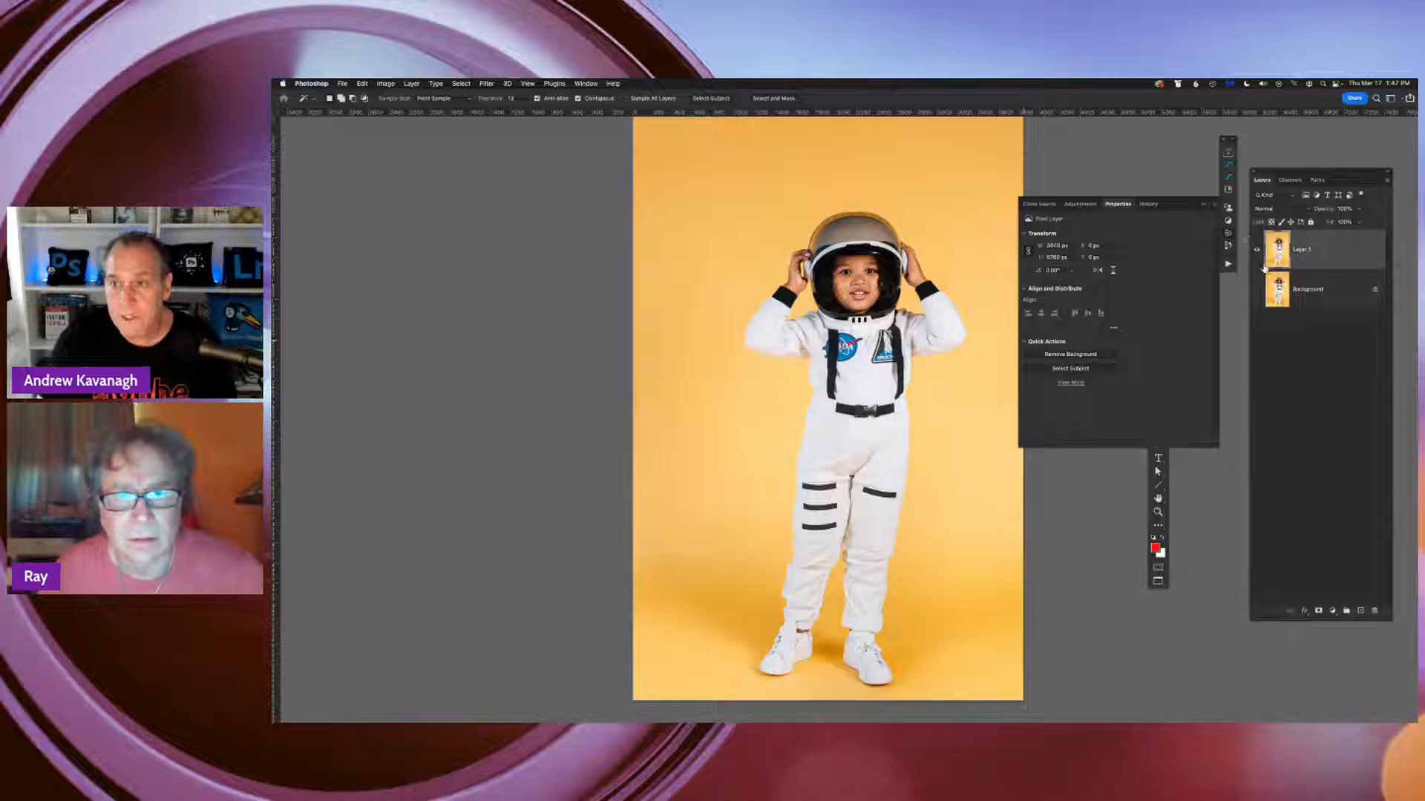
Close the layer's Properties and switch from the Magic Wand to the Quick Selection tool
left_click(1327, 251)
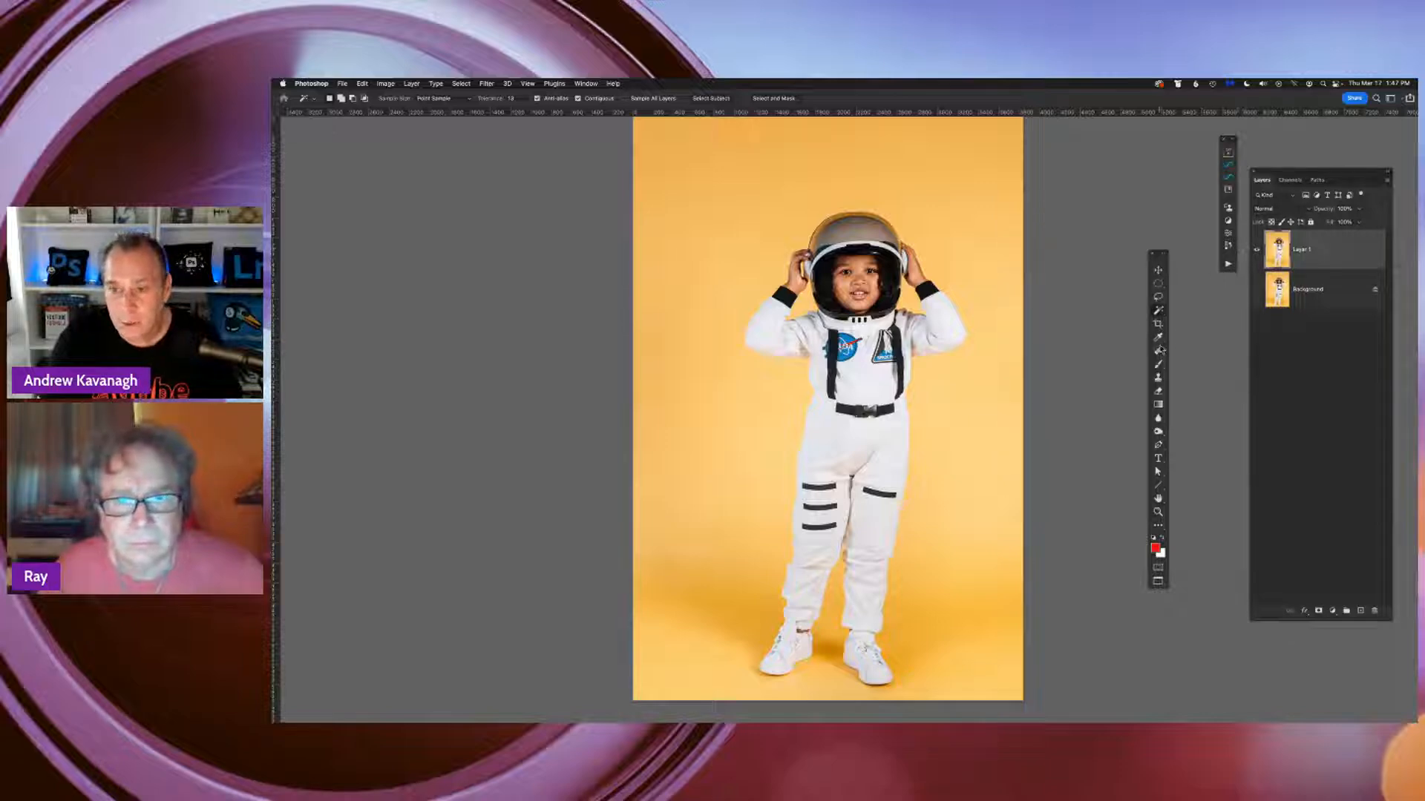
right_click(1158, 310)
left_click(1202, 319)
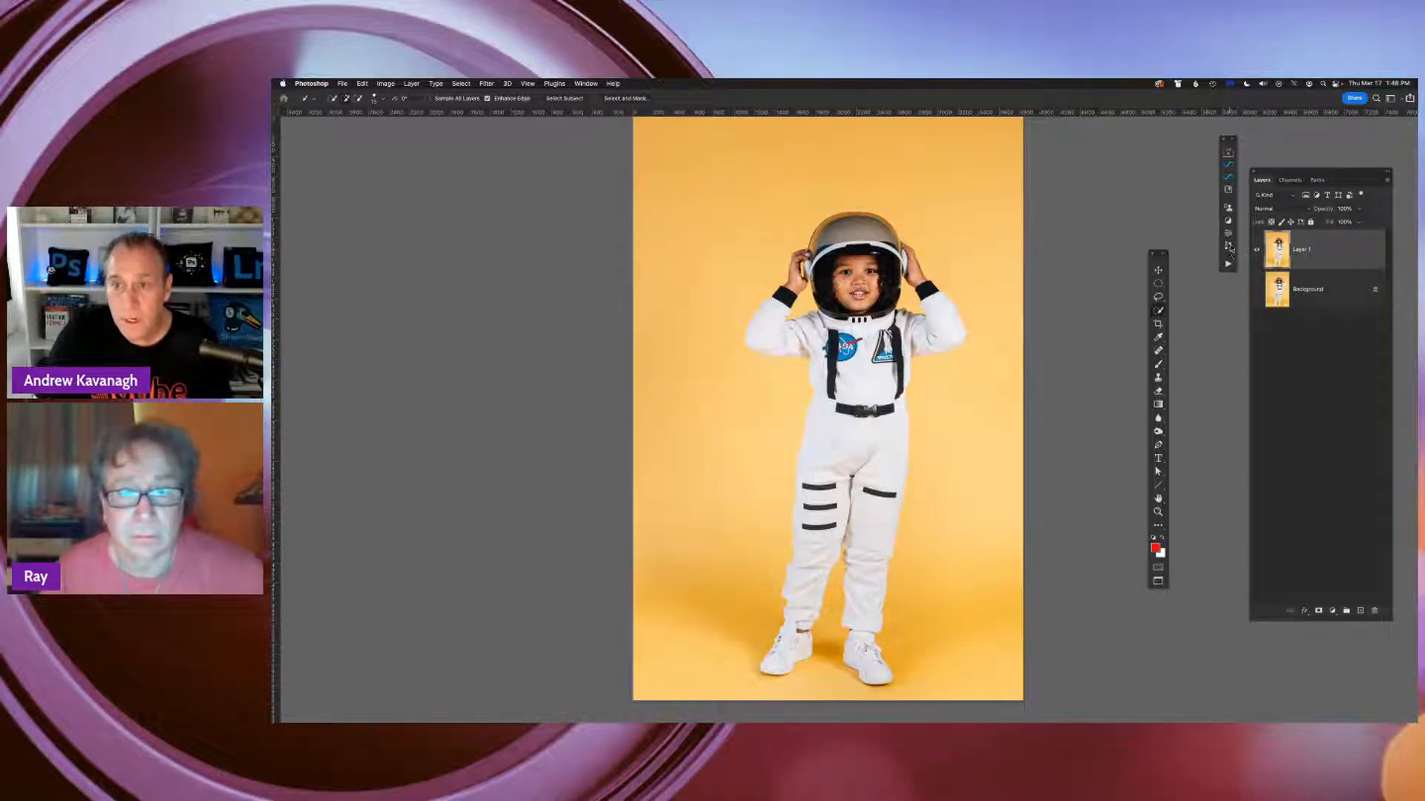
Mask out the yellow backdrop on Layer 1 with the Remove Background quick action, then close the Properties
left_click(1228, 233)
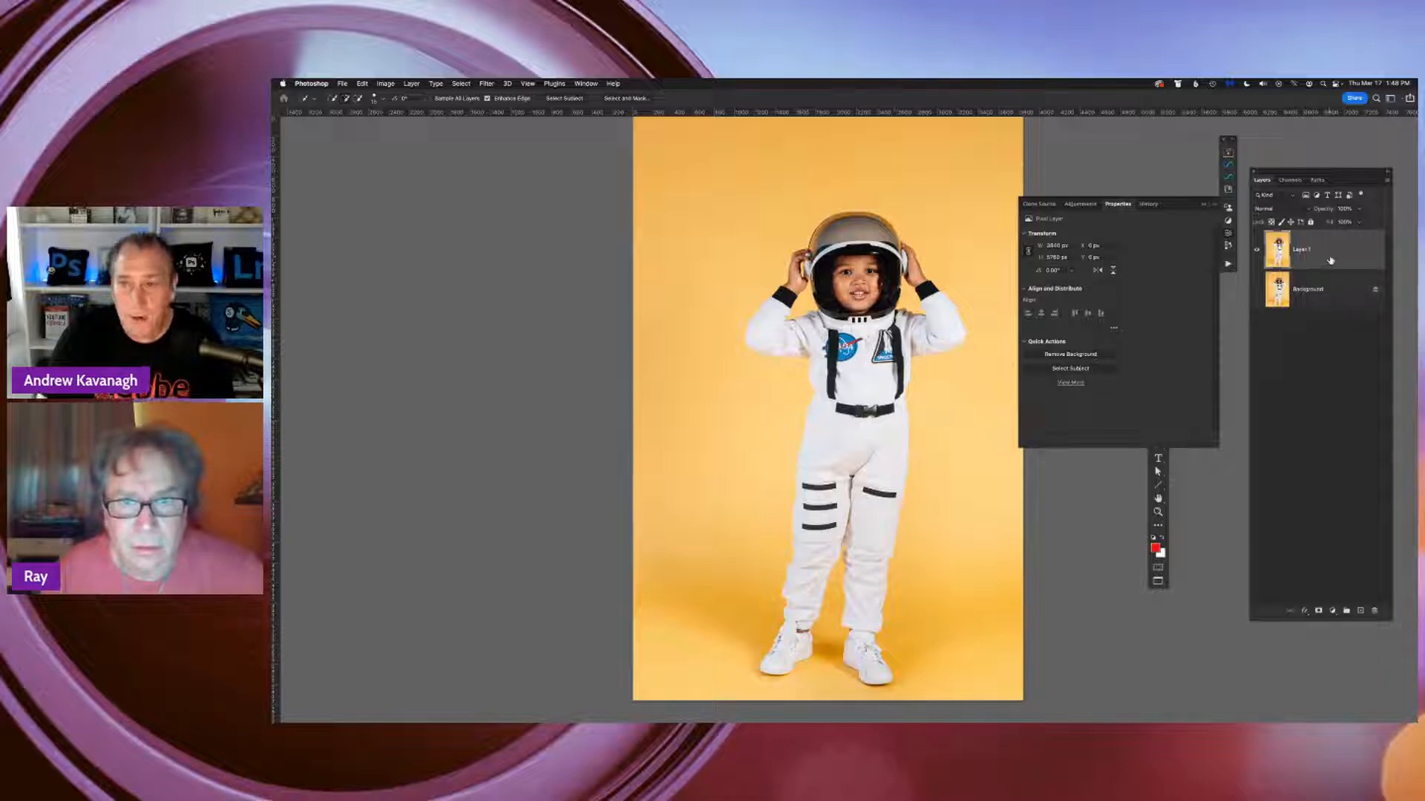
left_click(1081, 354)
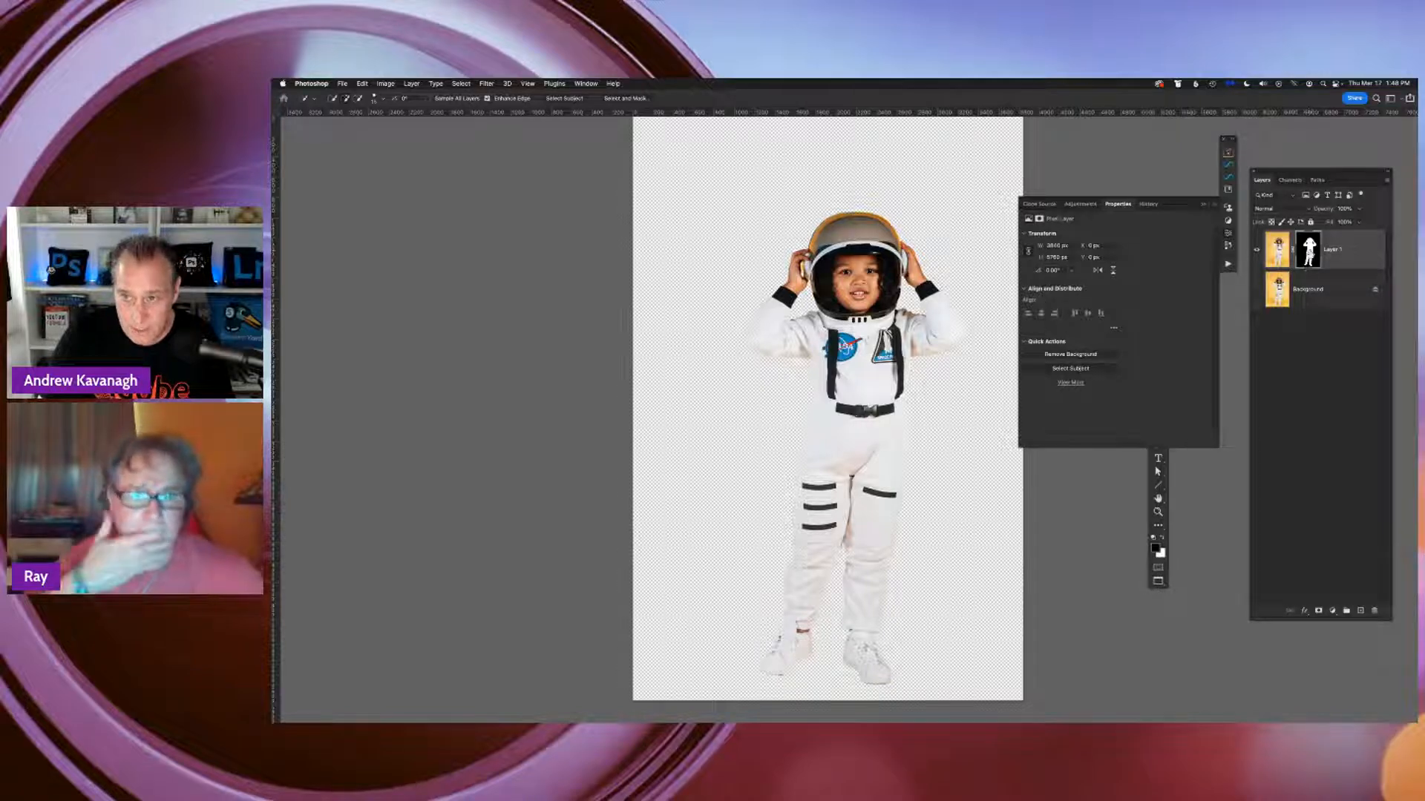
left_click(1355, 255)
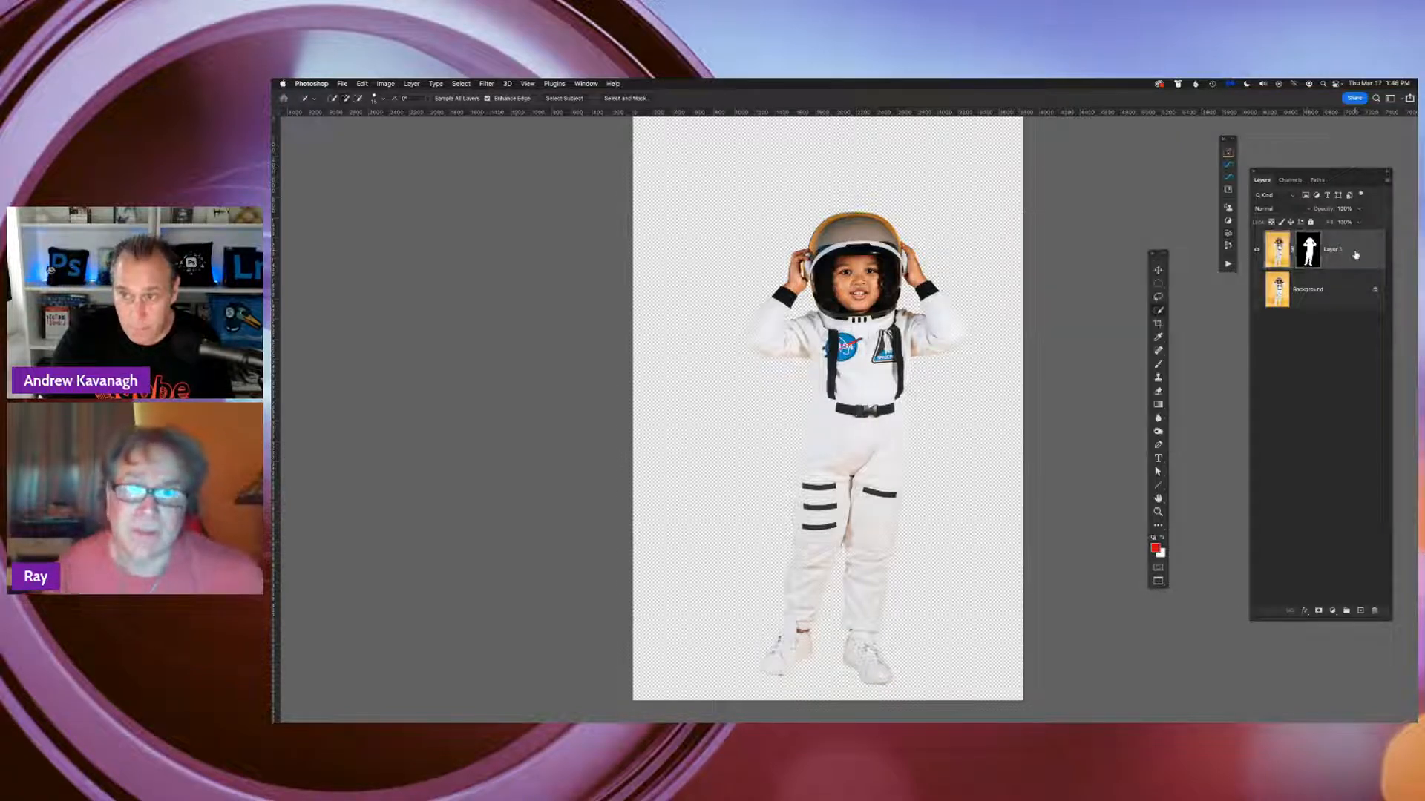
View Layer 1's mask on its own, return to the image, and disable the mask
left_click(1310, 254)
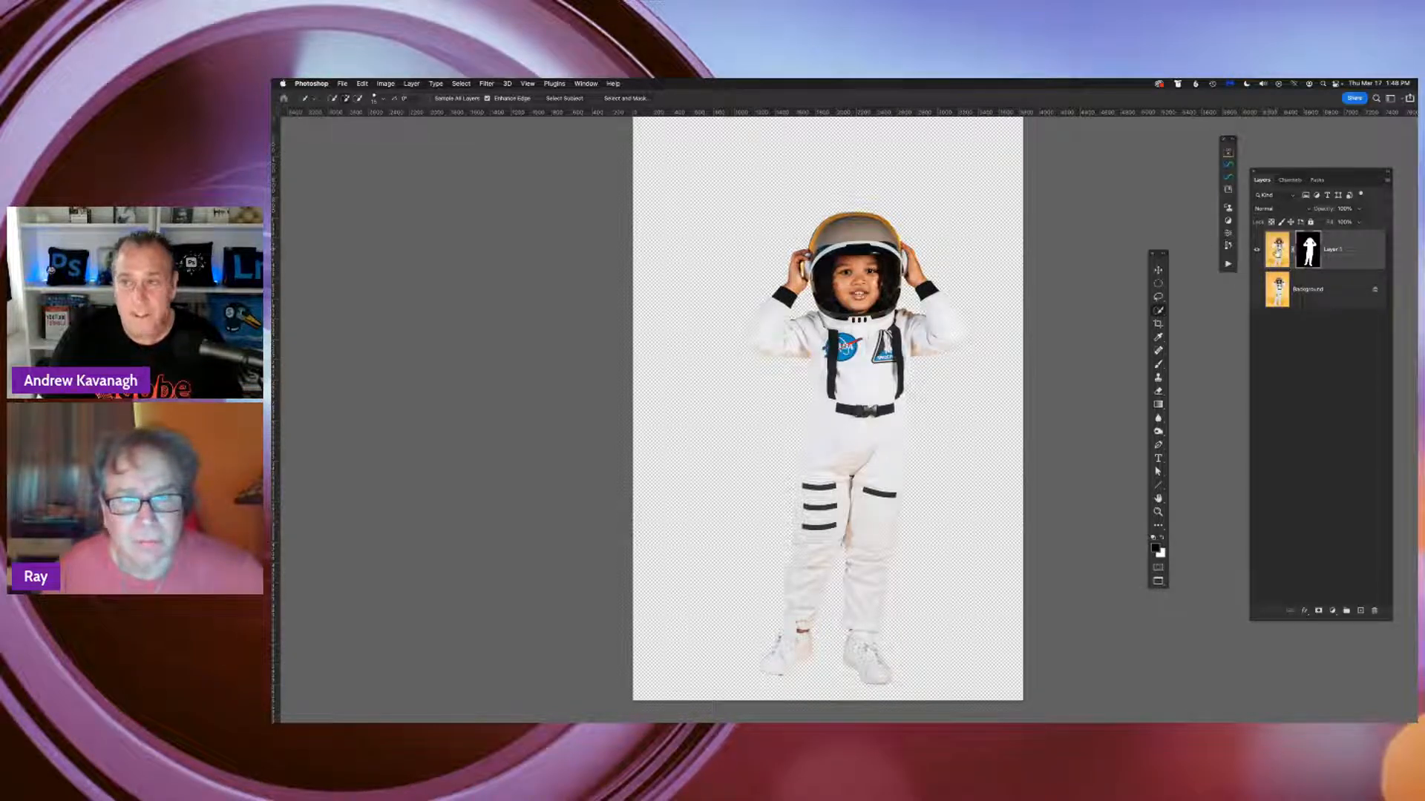
left_click(1308, 249, "alt")
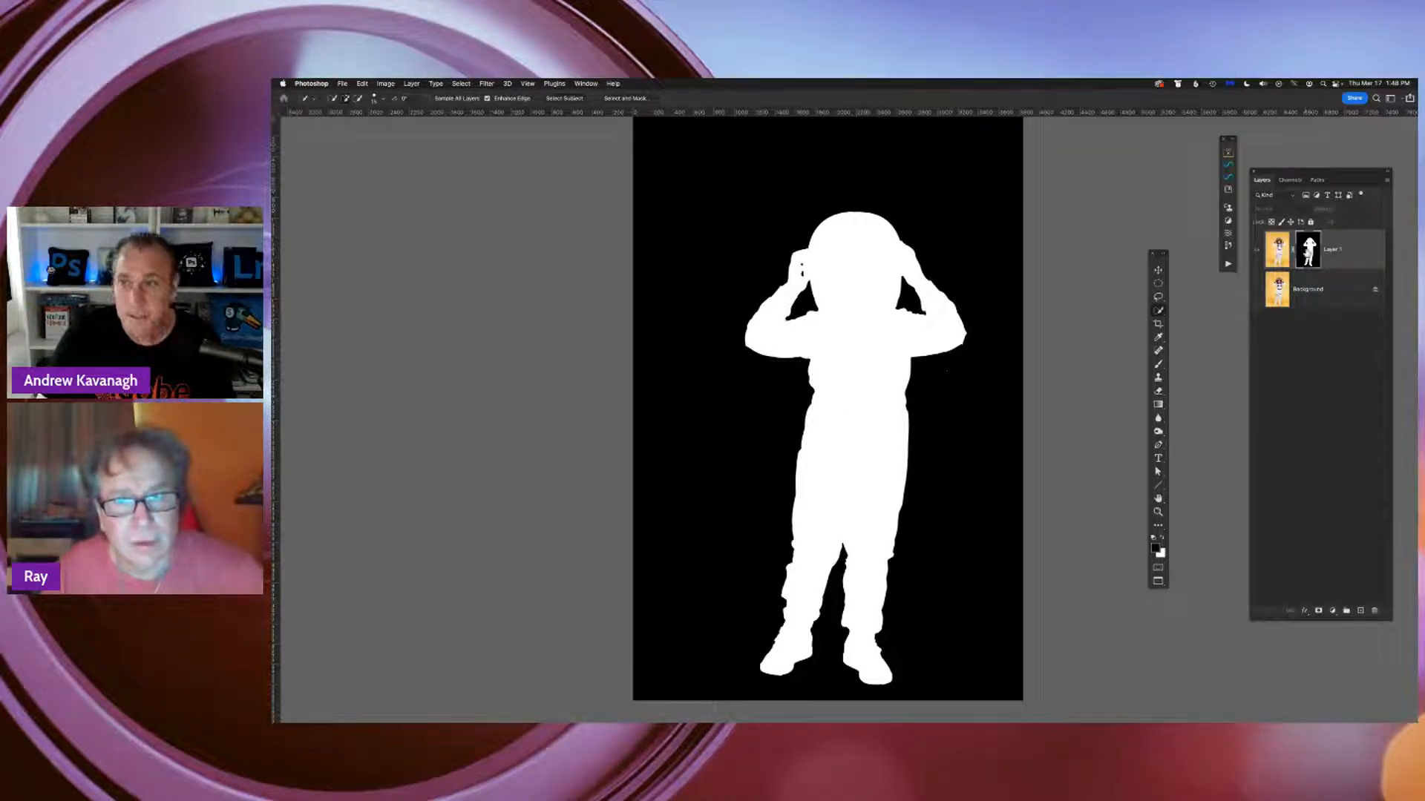
left_click(1306, 254, "alt")
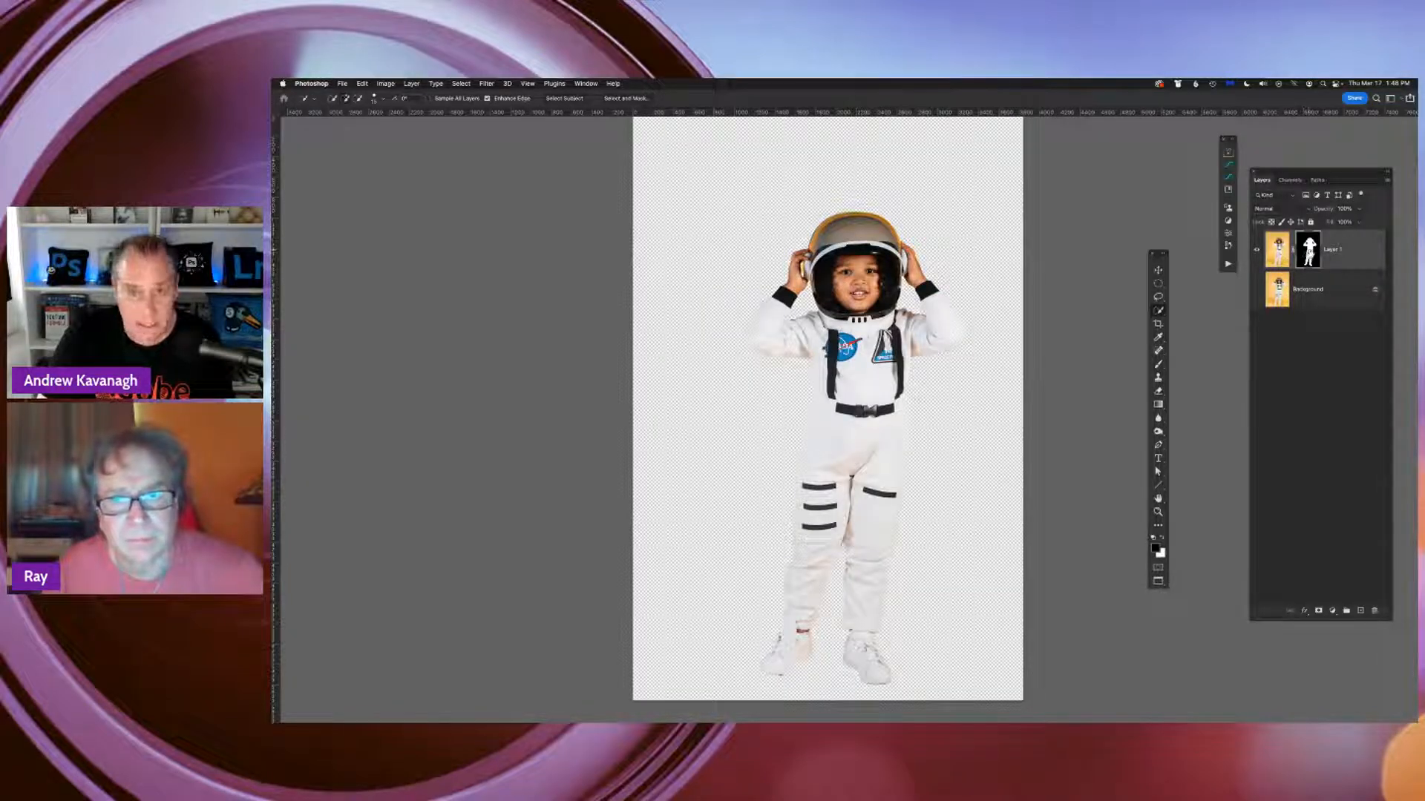
left_click(1307, 252, "shift")
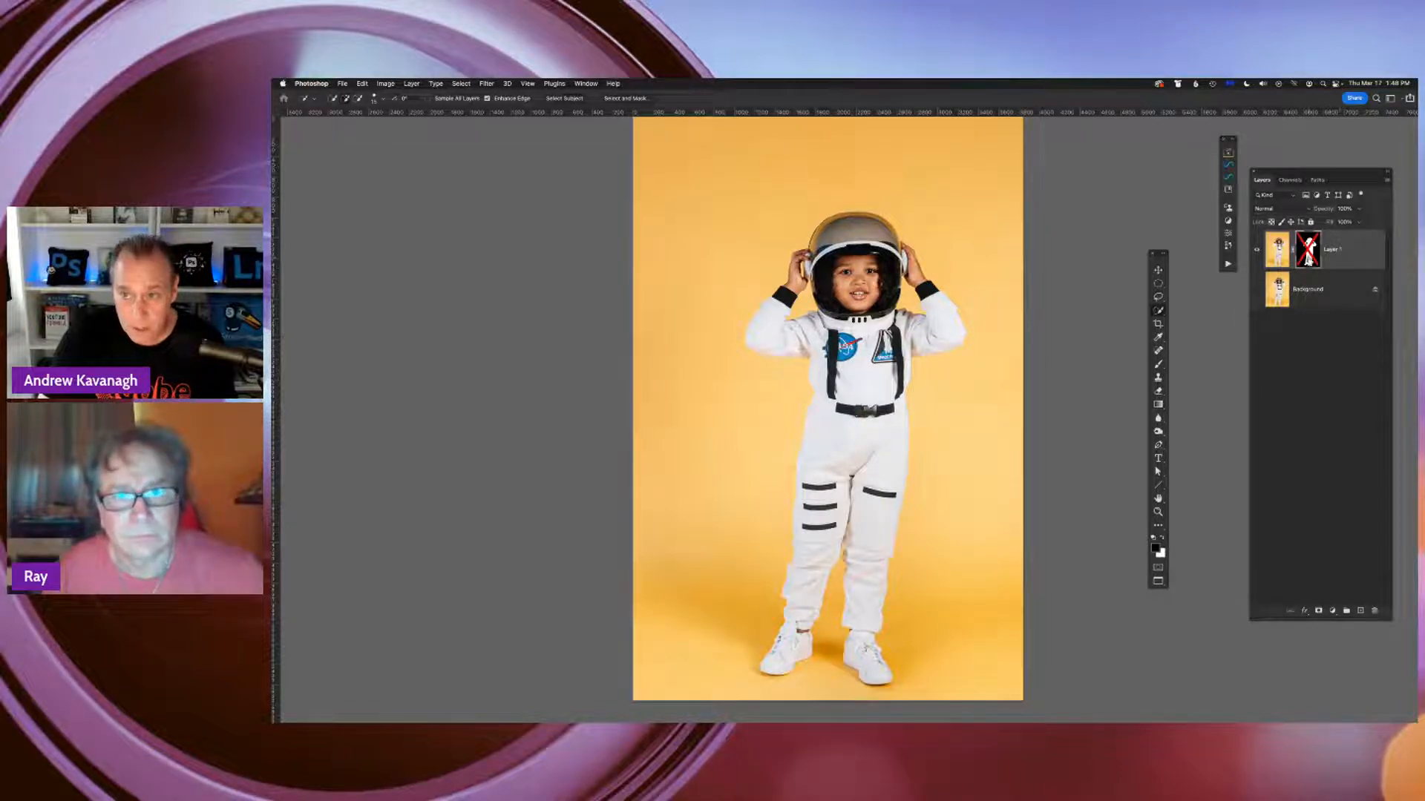
Compare Layer 1 with its mask enabled and disabled, then undo the Remove Background mask
left_click(1307, 255, "shift")
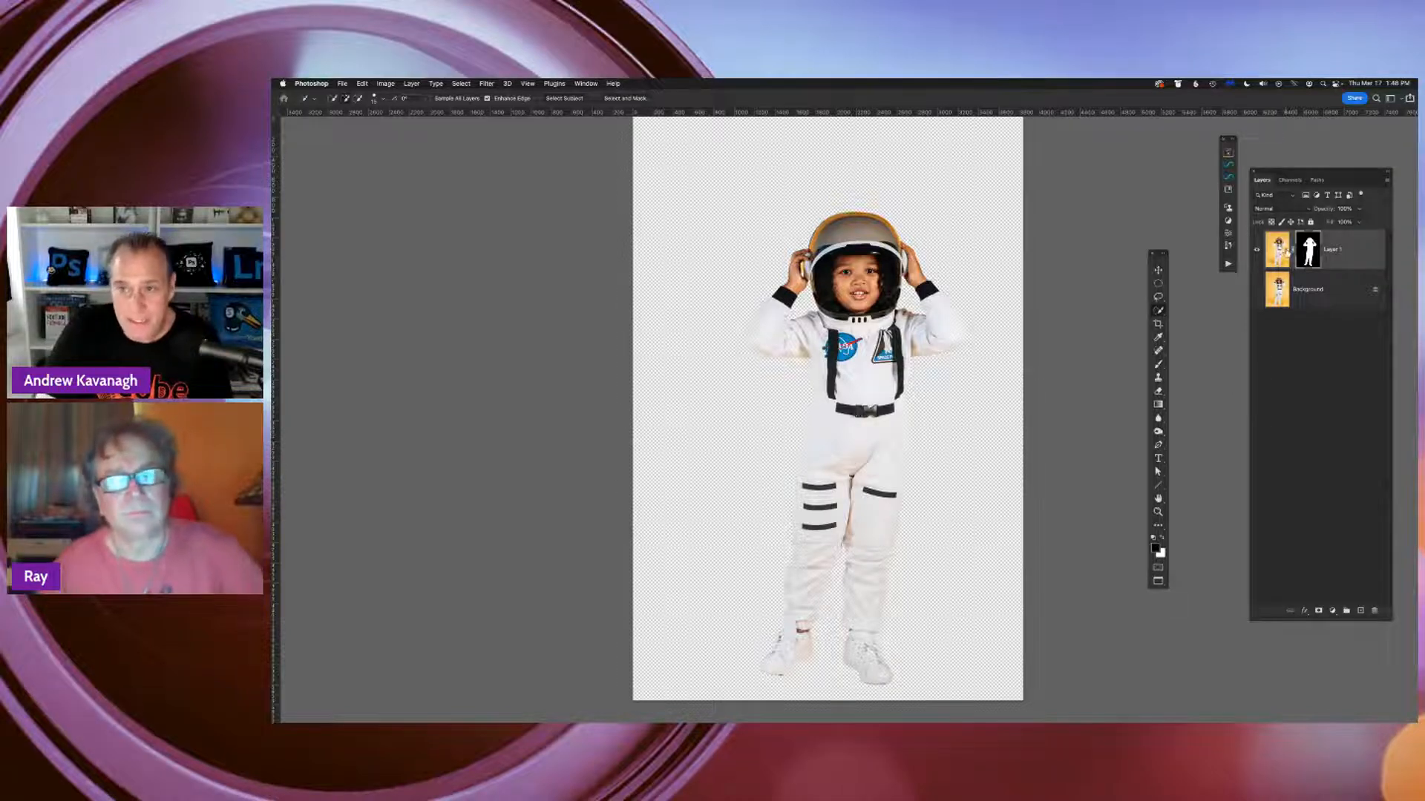
left_click(1309, 250, "shift")
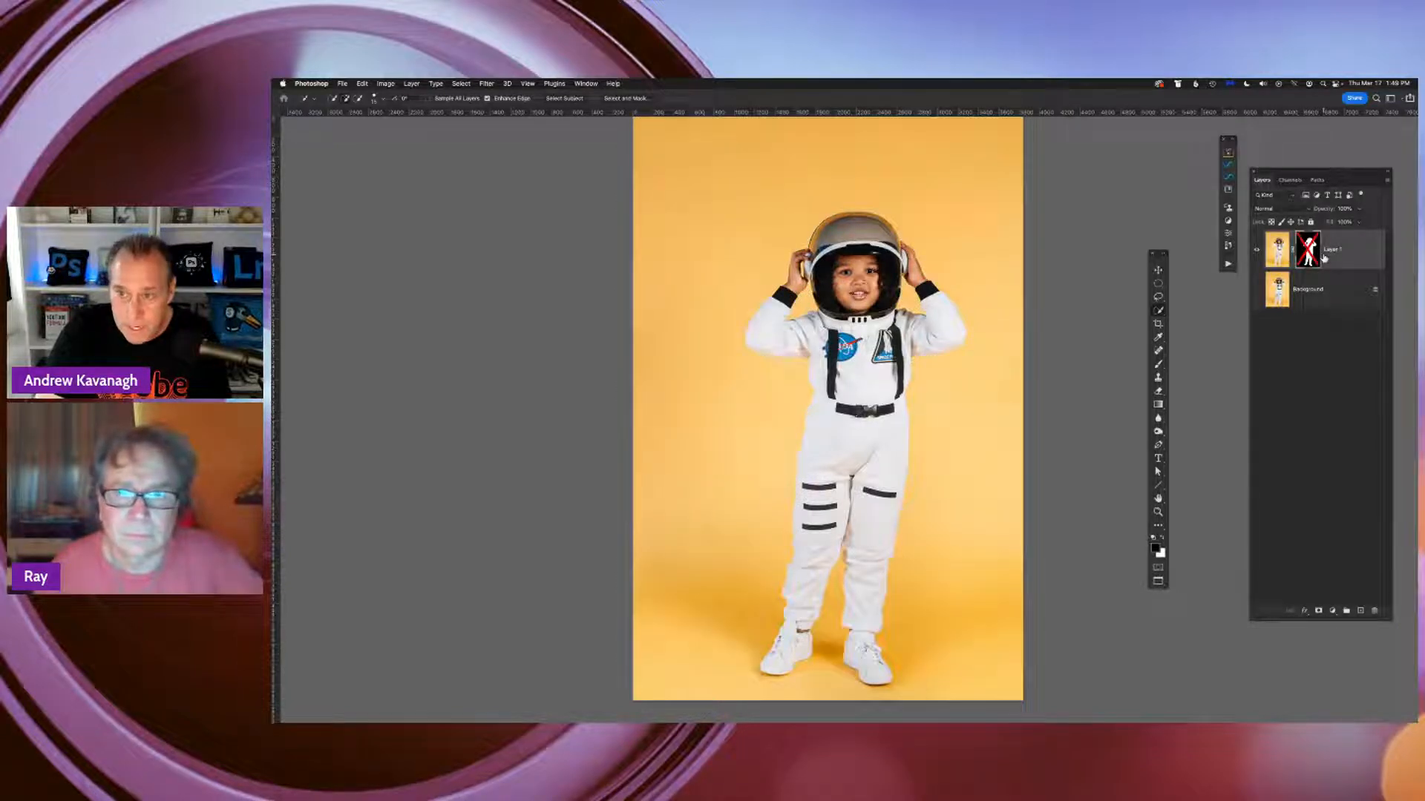
key("super+z")
key("super+z")
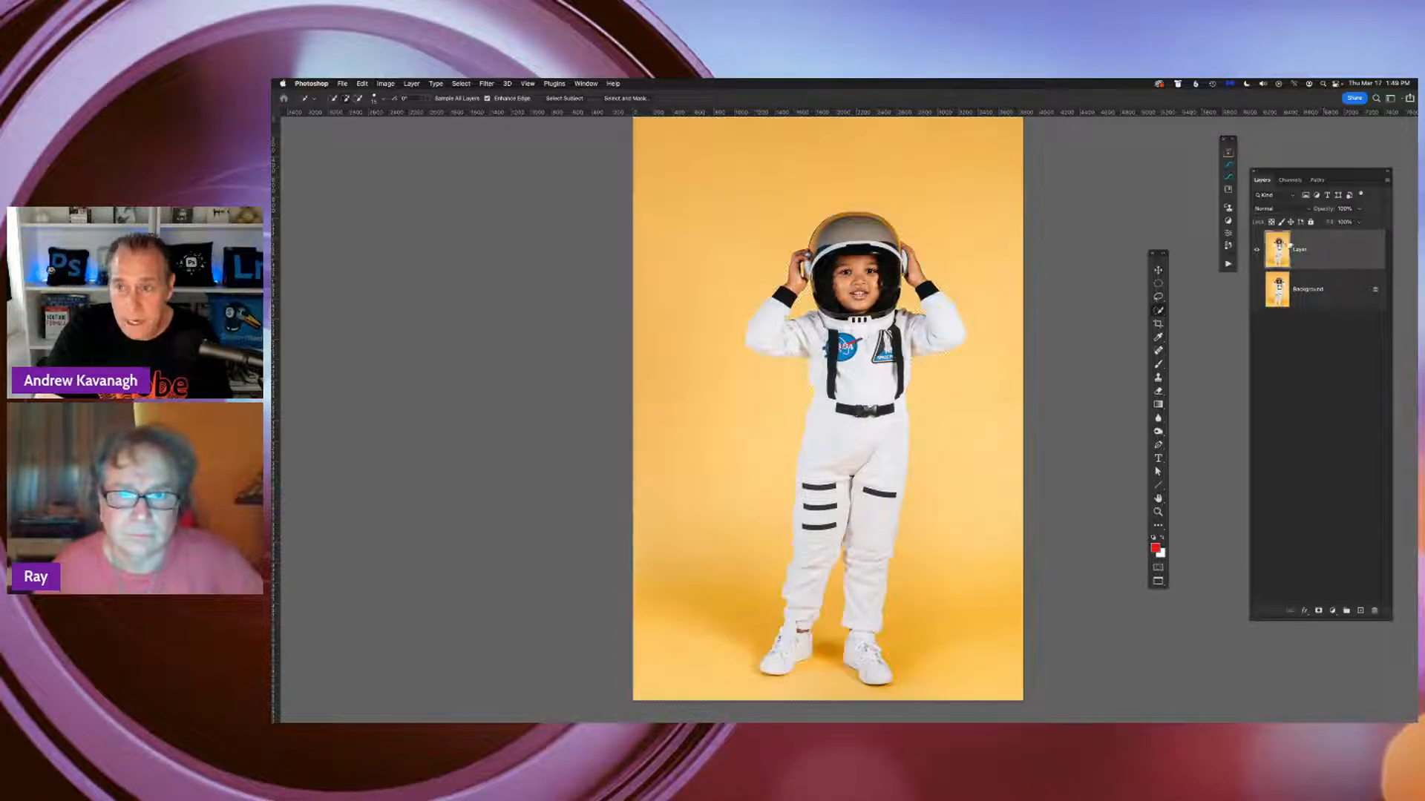
Select the whole child astronaut on Layer 1 with the Object Selection tool and its Object Finder
left_click(1159, 312)
left_click(1210, 308)
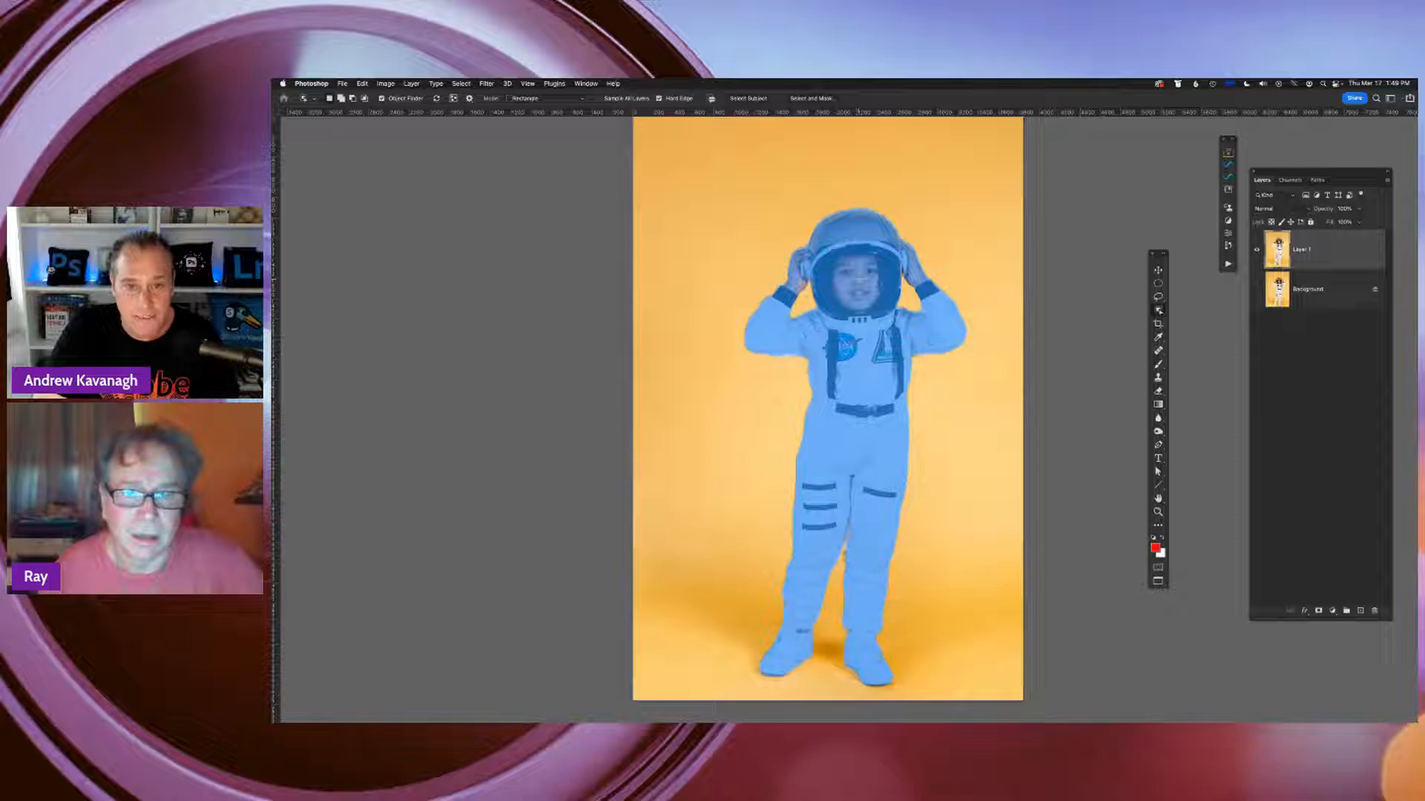
left_click(875, 345)
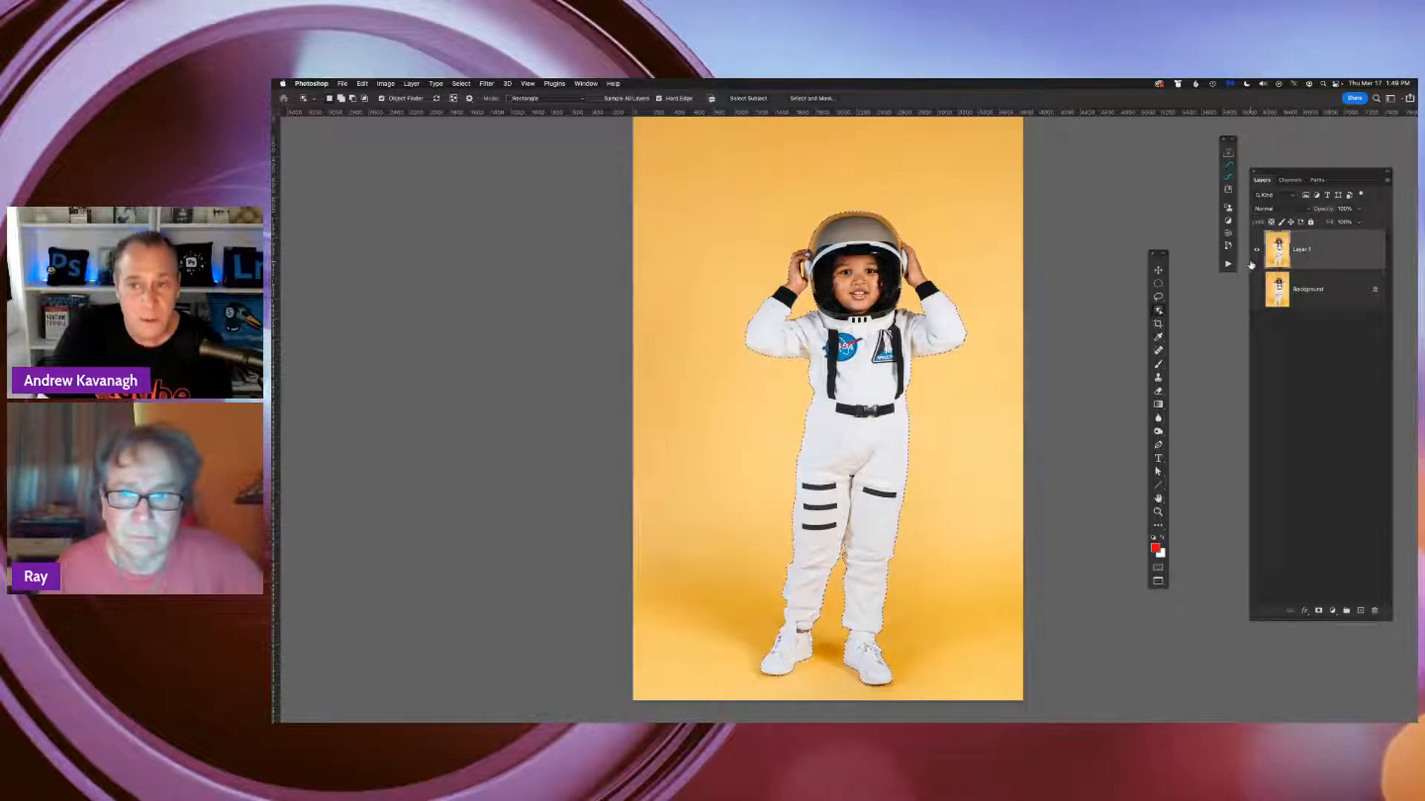
right_click(1159, 311)
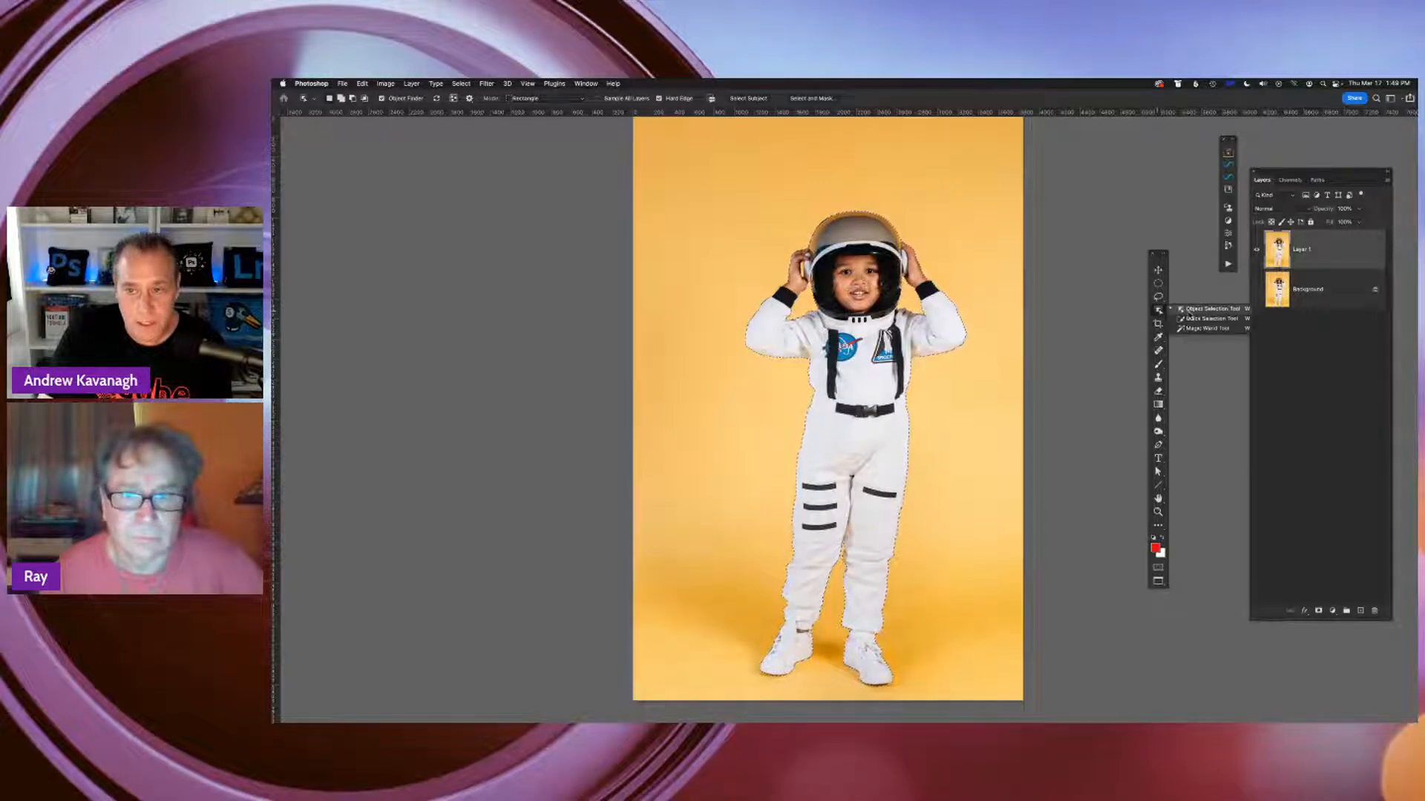
left_click(1089, 324)
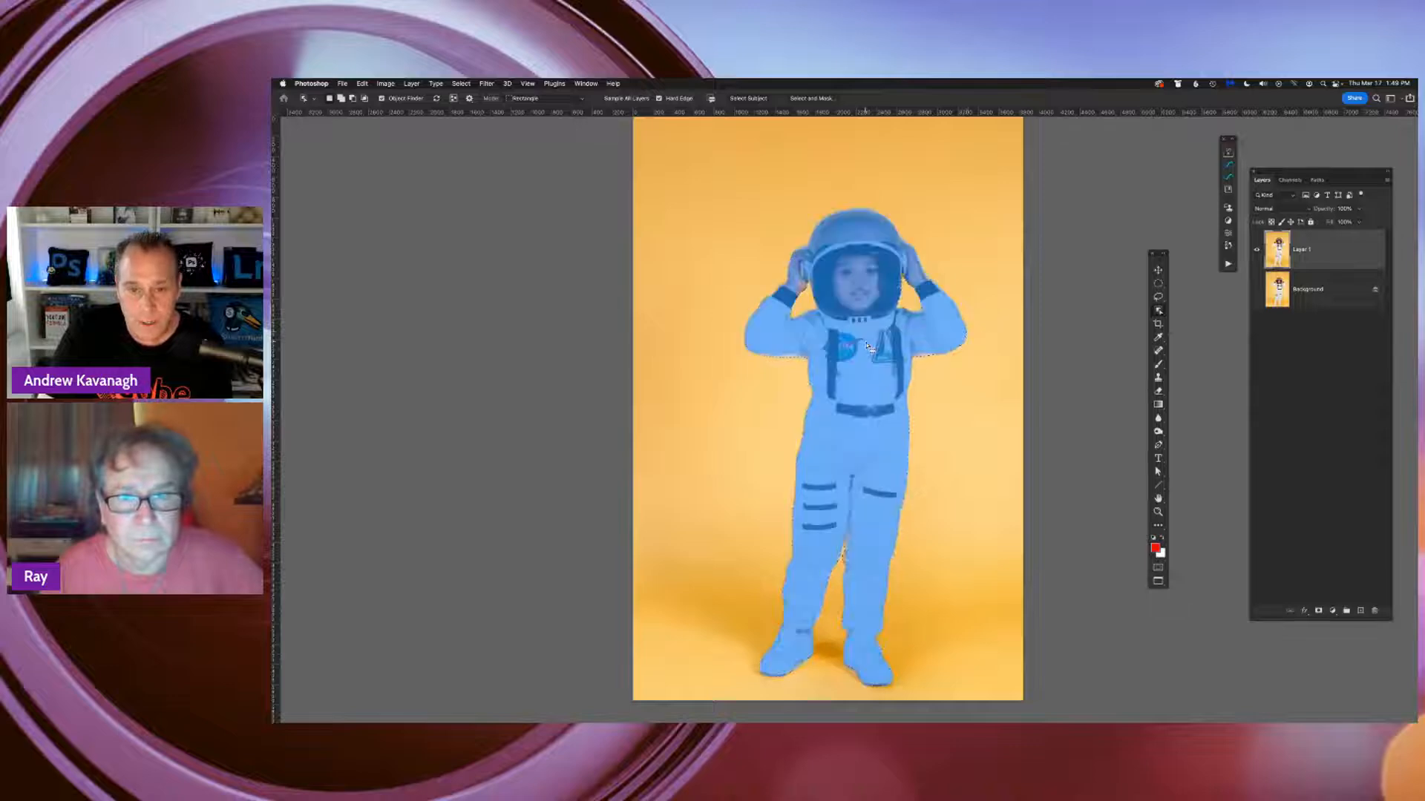
Feather the astronaut selection and turn it into a layer mask on Layer 1
right_click(865, 514)
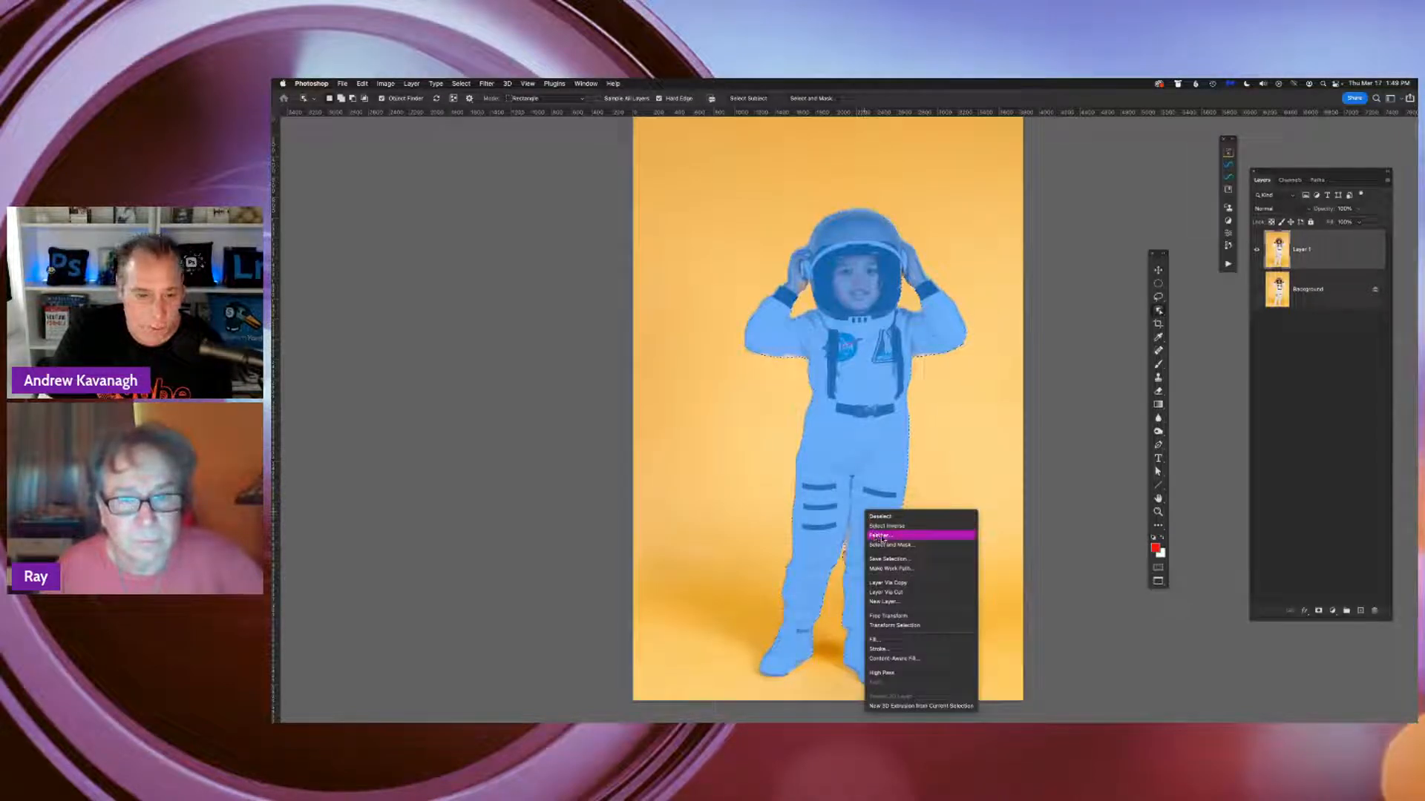
left_click(881, 536)
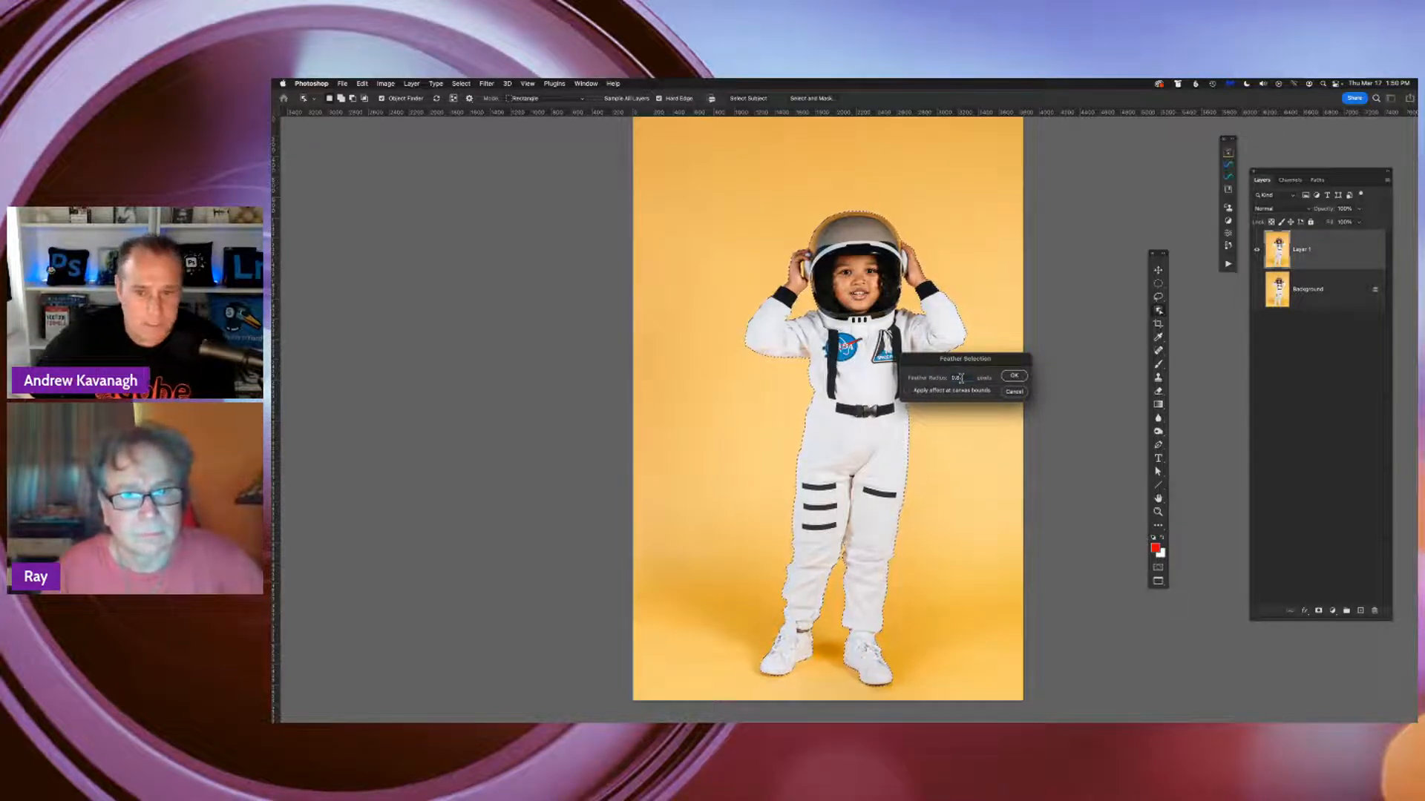
left_click(1015, 376)
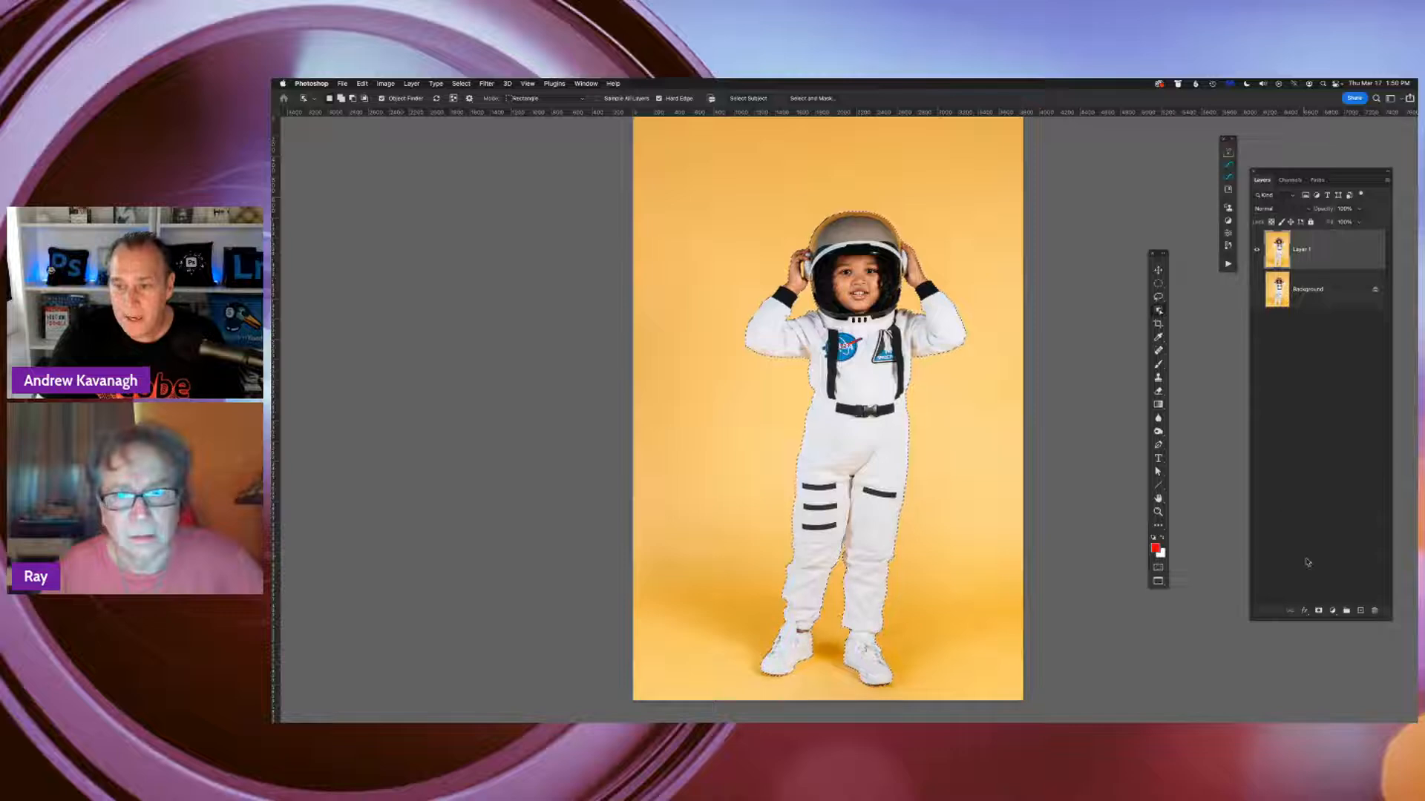
left_click(1318, 612)
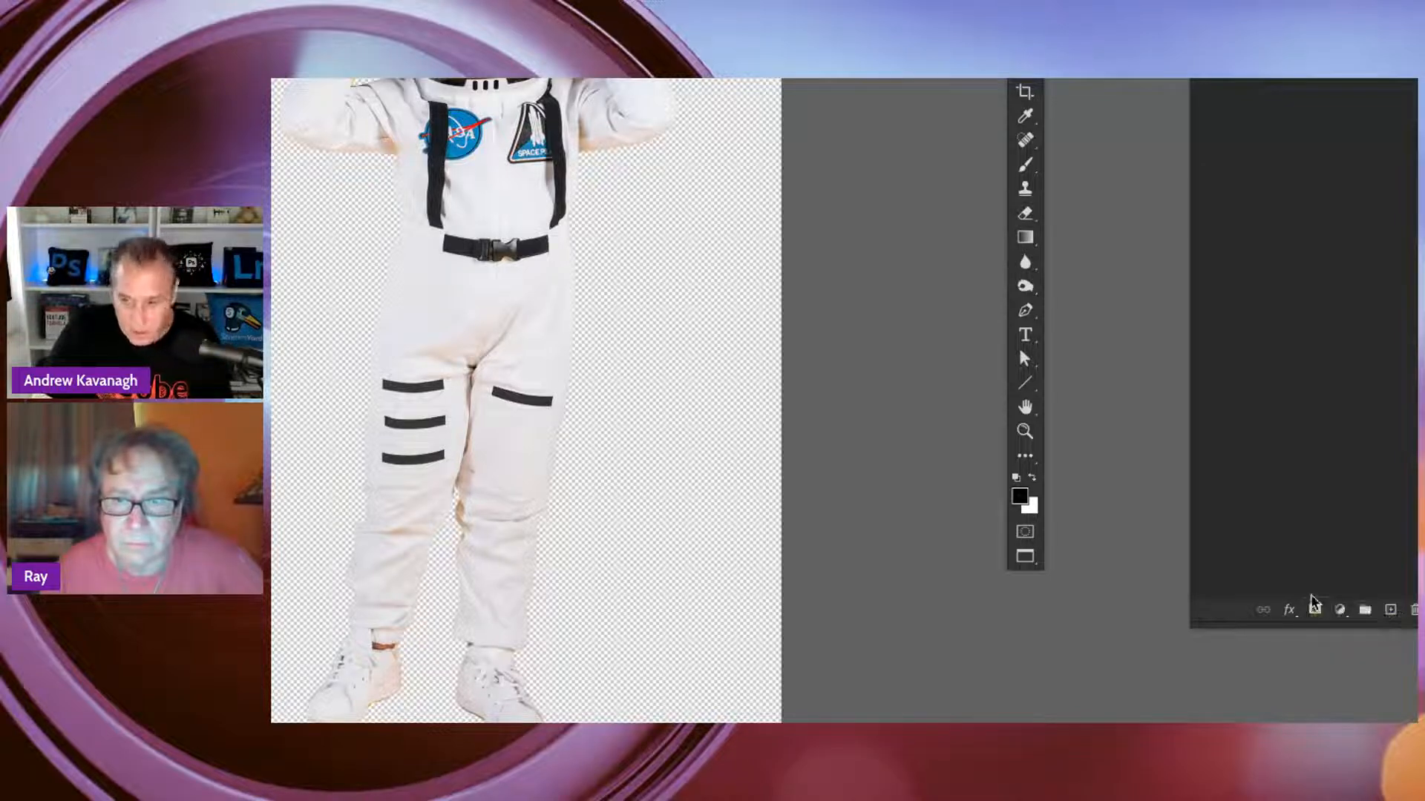
key("ctrl+z")
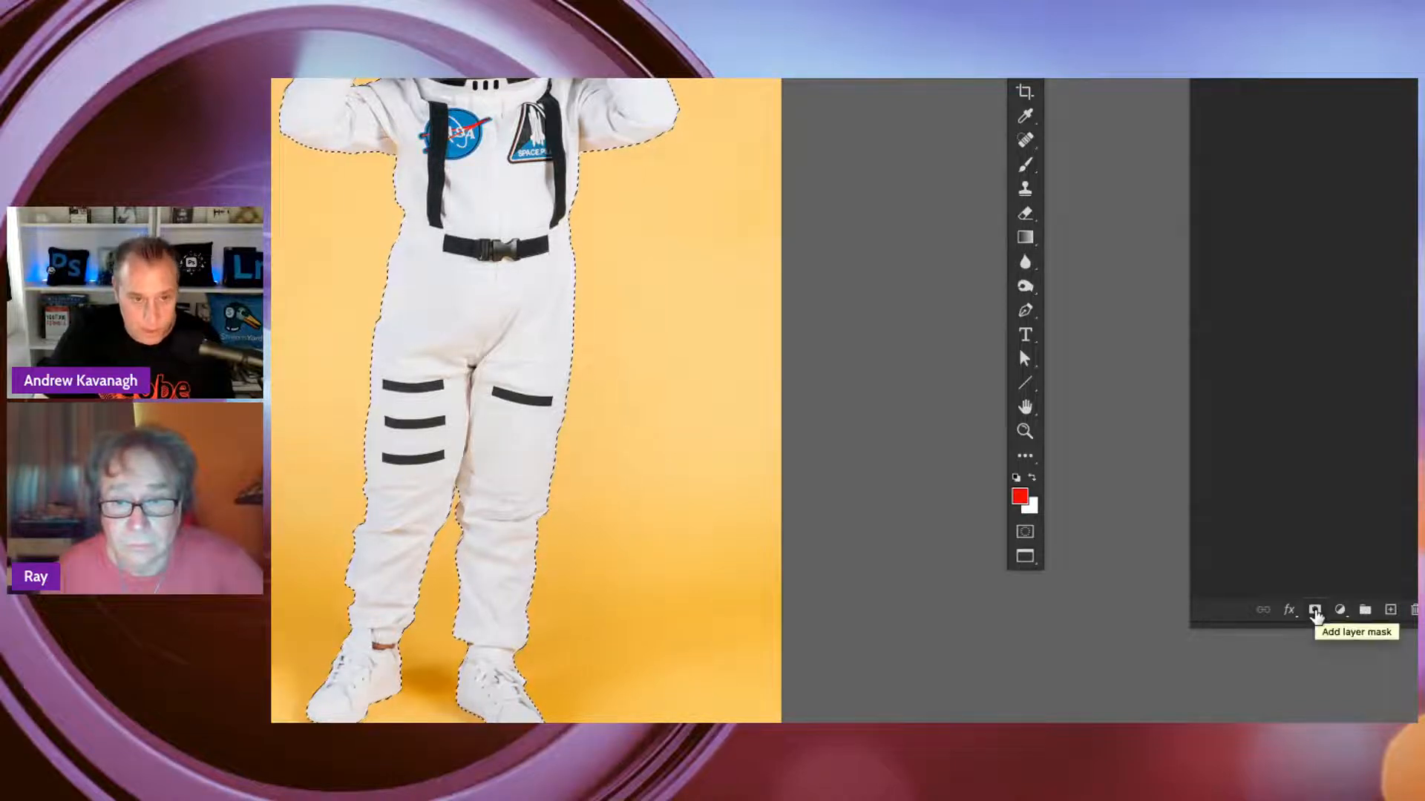
left_click(1315, 612)
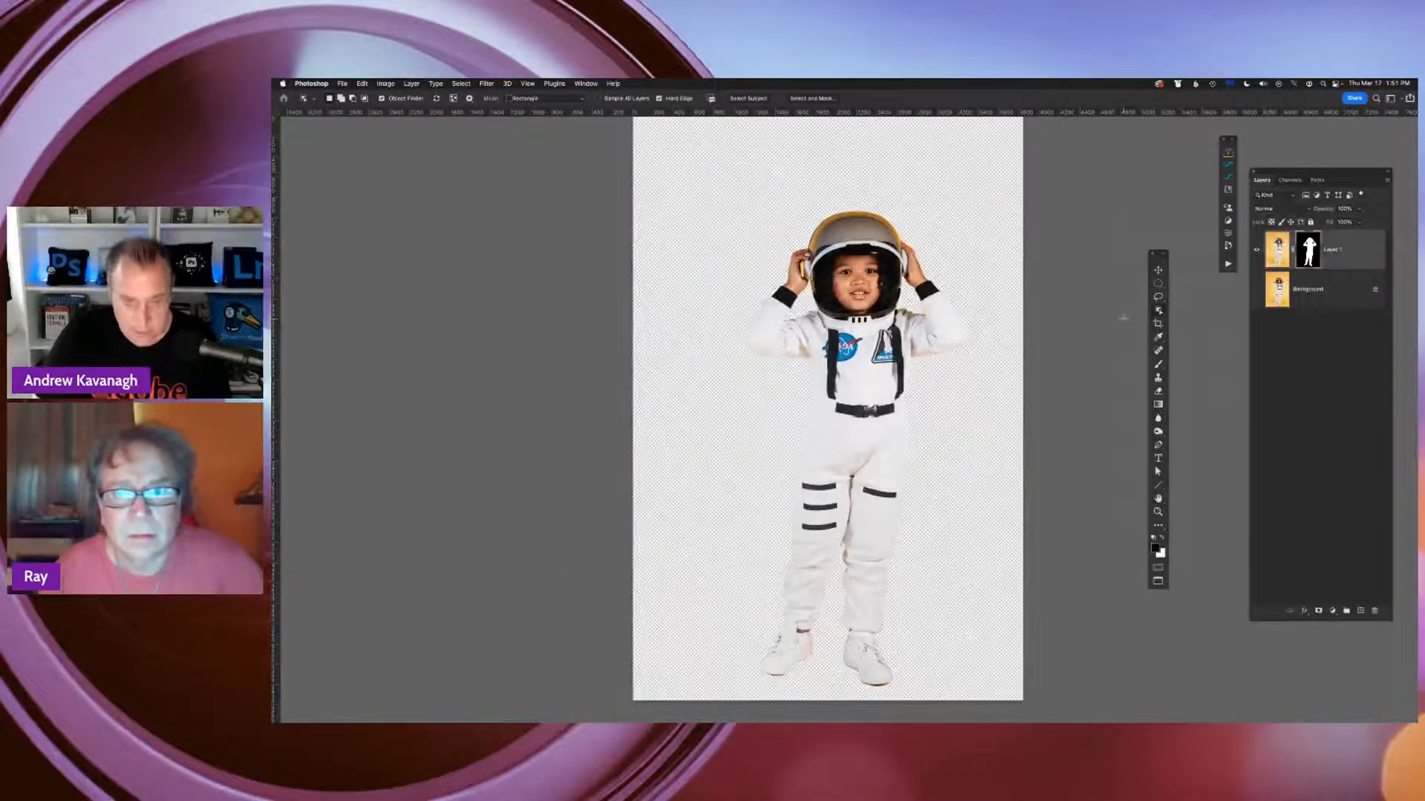
Add a new layer beneath Layer 1 and fill it with the red foreground color
left_click(1360, 612)
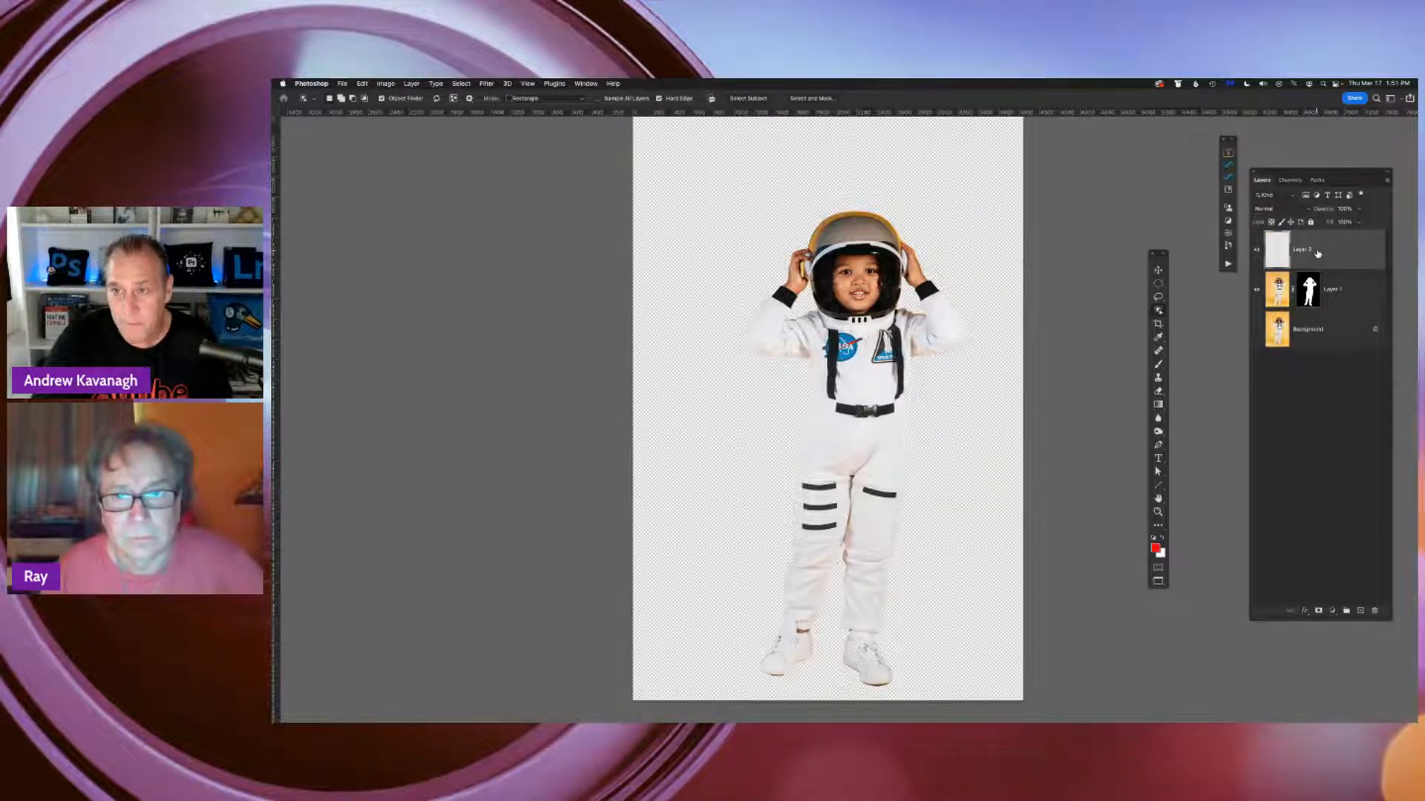
left_click_drag(1317, 254, 1331, 308)
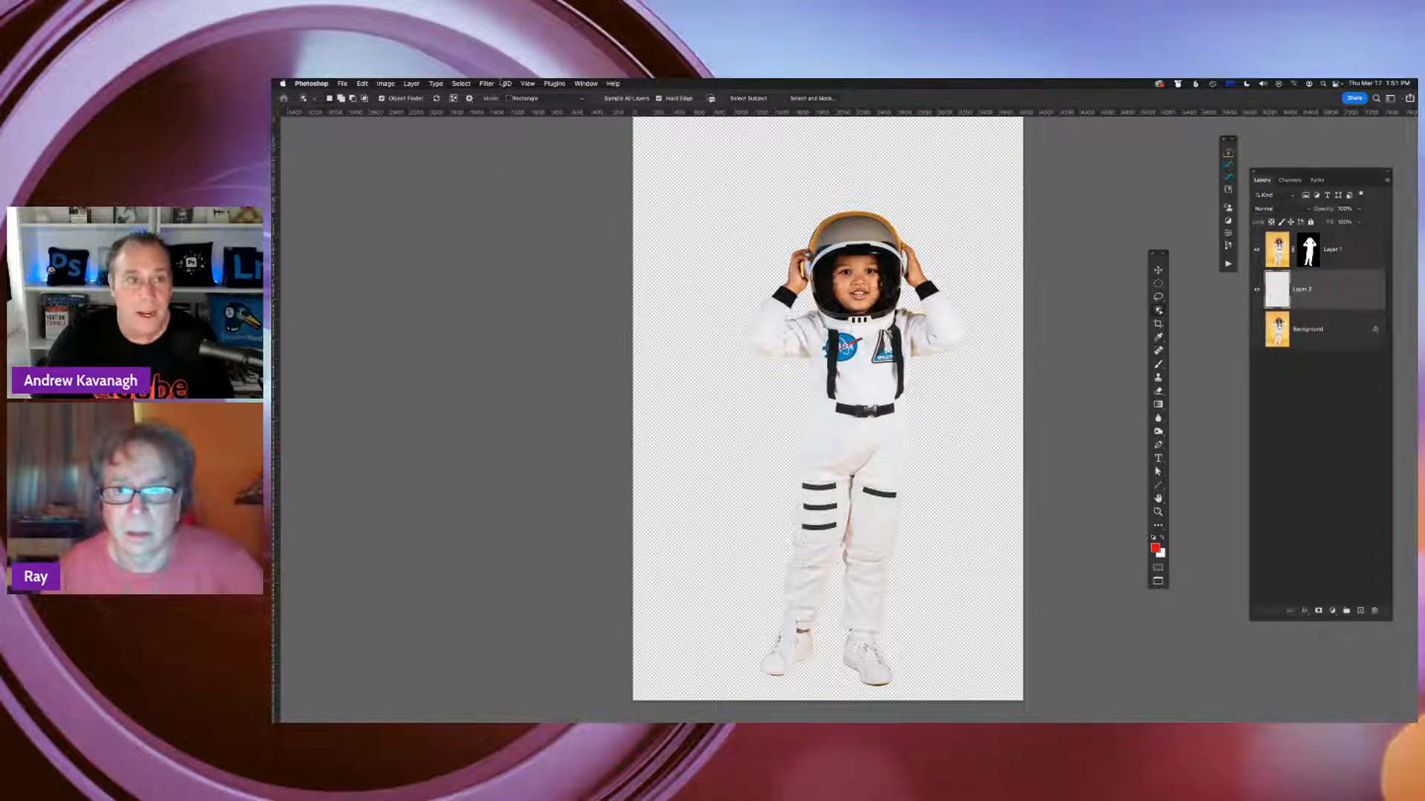
left_click(361, 83)
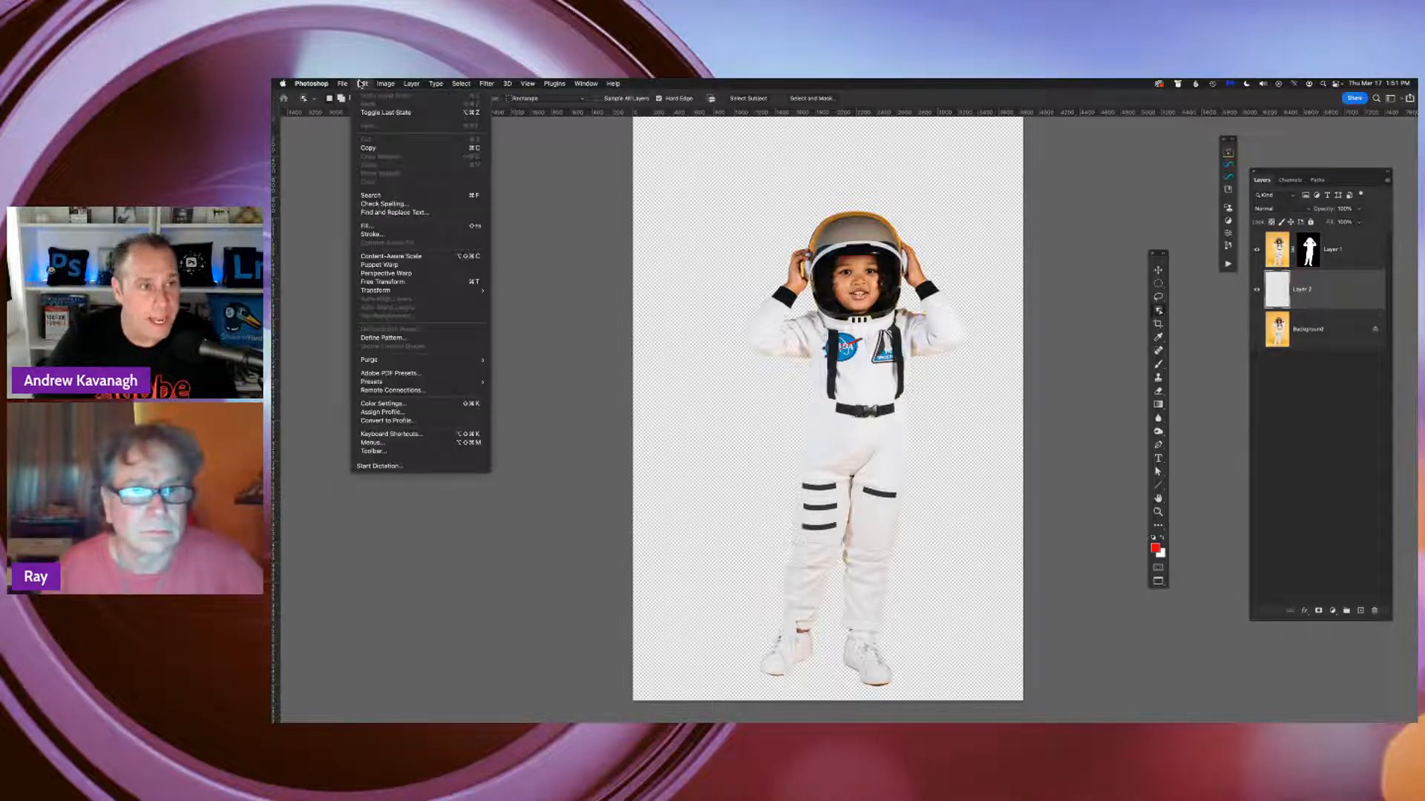
left_click(367, 226)
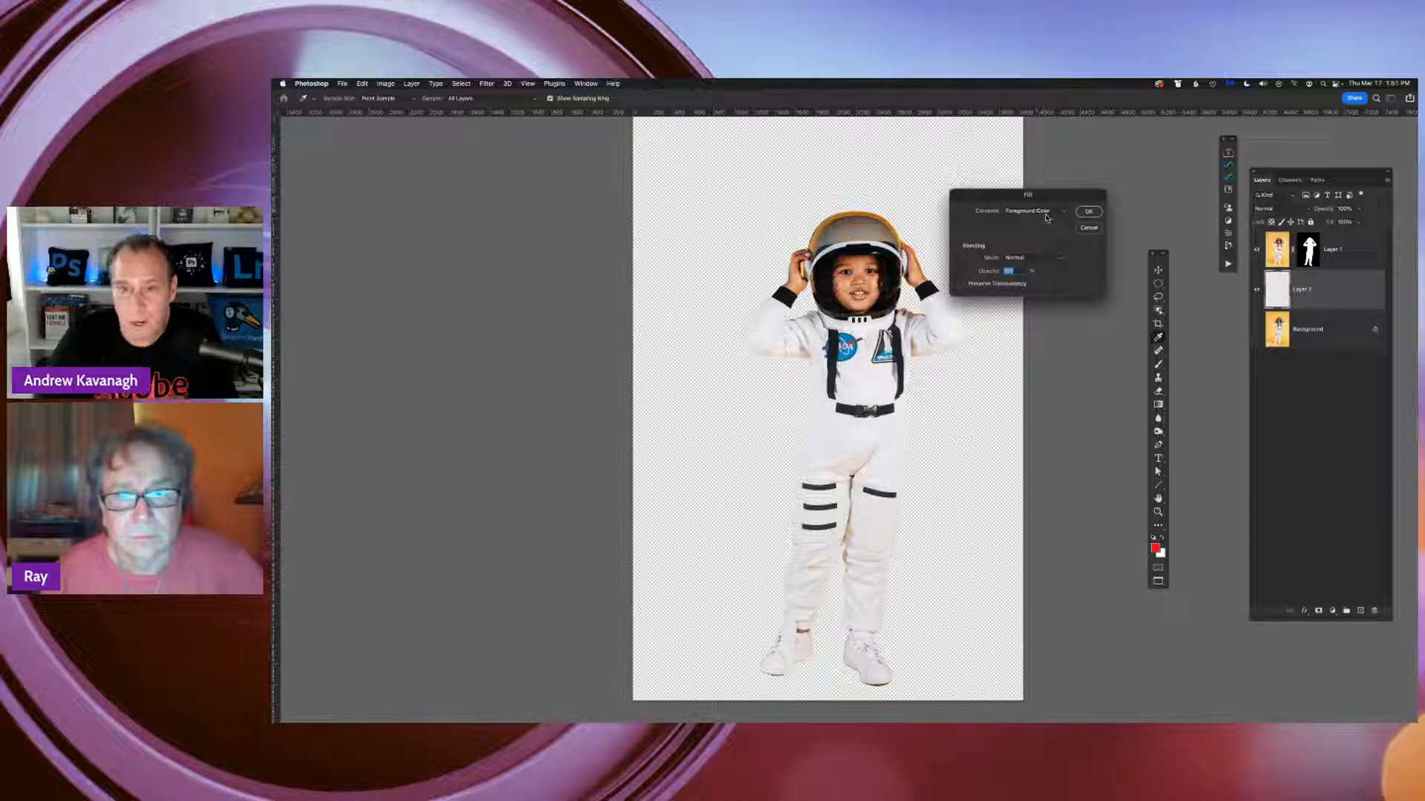
left_click(1088, 211)
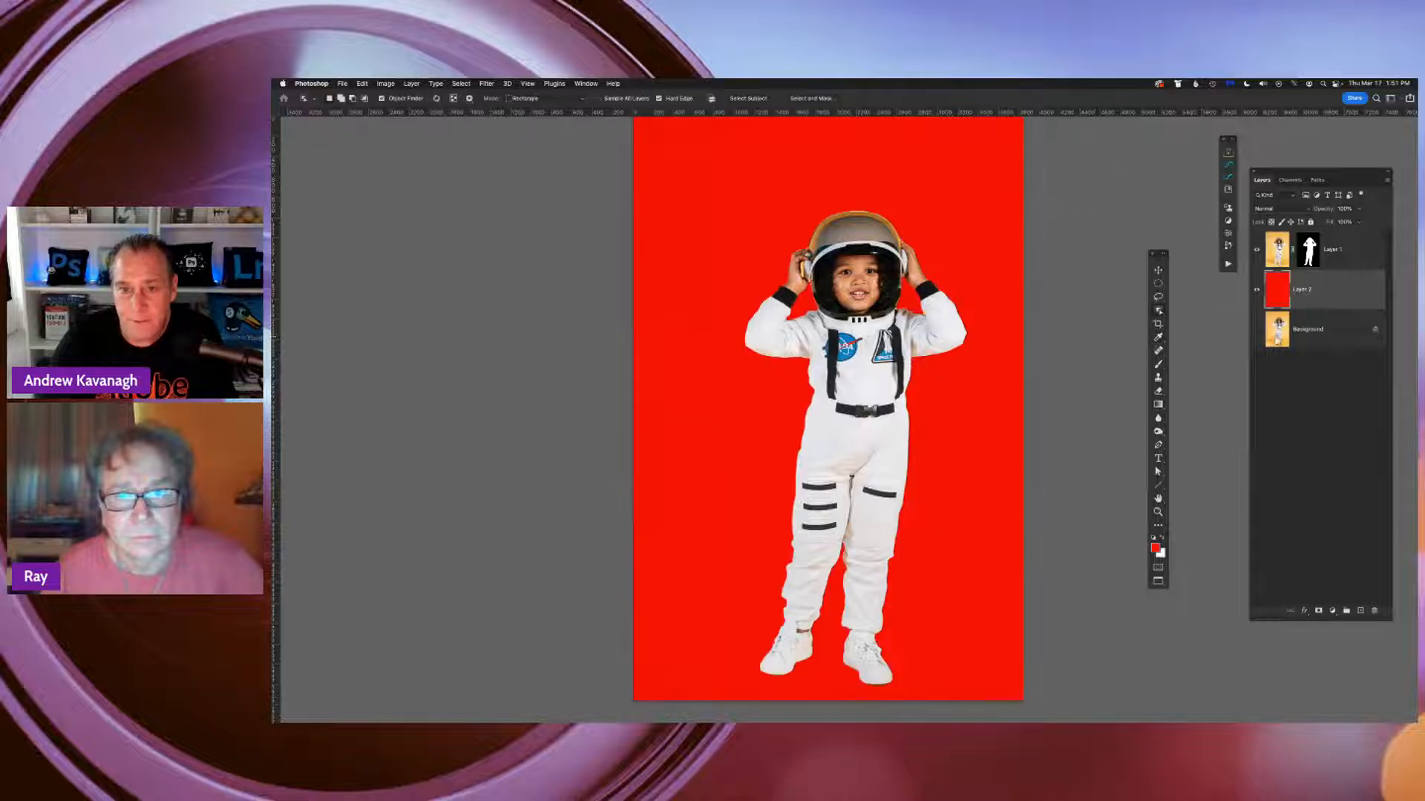
Inspect the helmet edges against the red fill, switch to the Move tool, and target Layer 1's mask rather than its image
left_click(1321, 249)
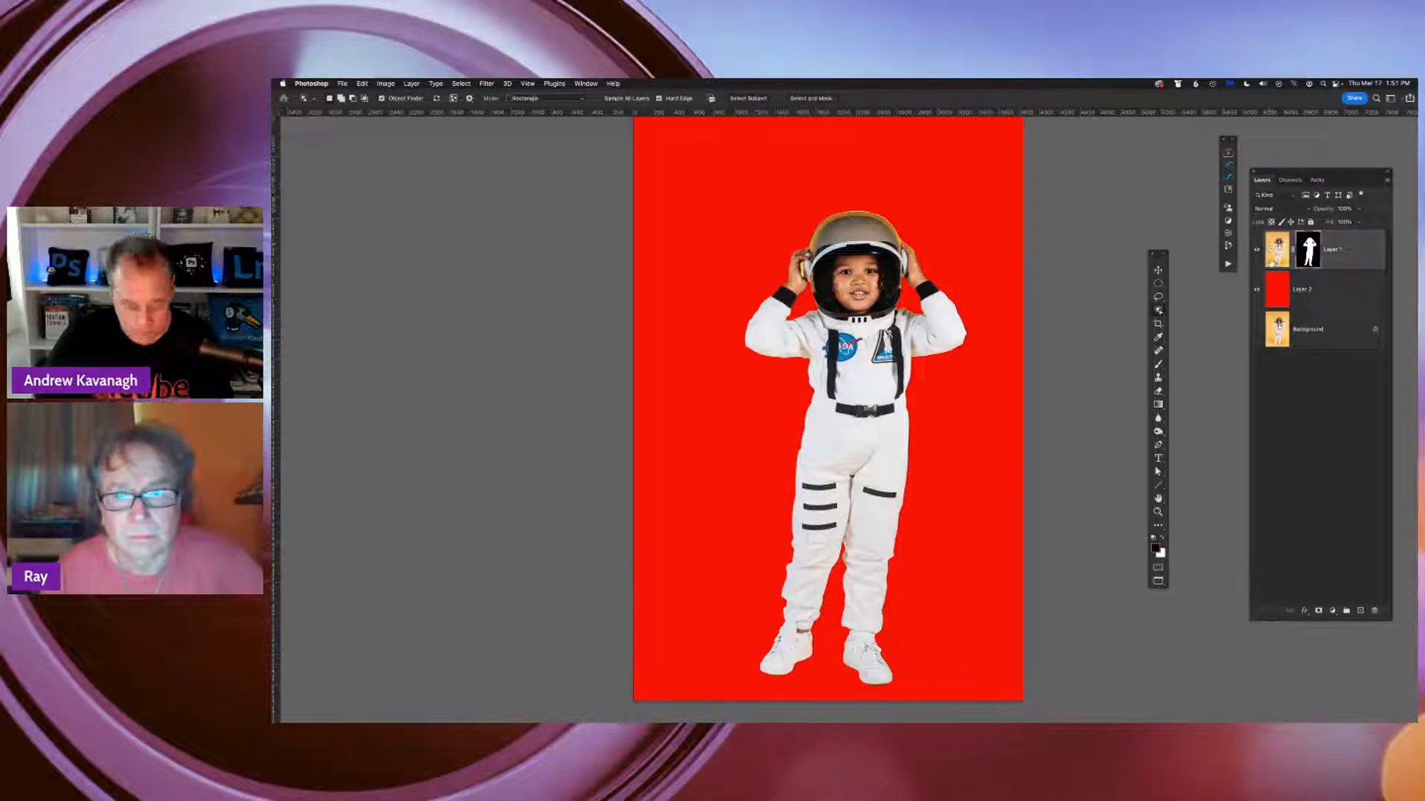
key("super+plus")
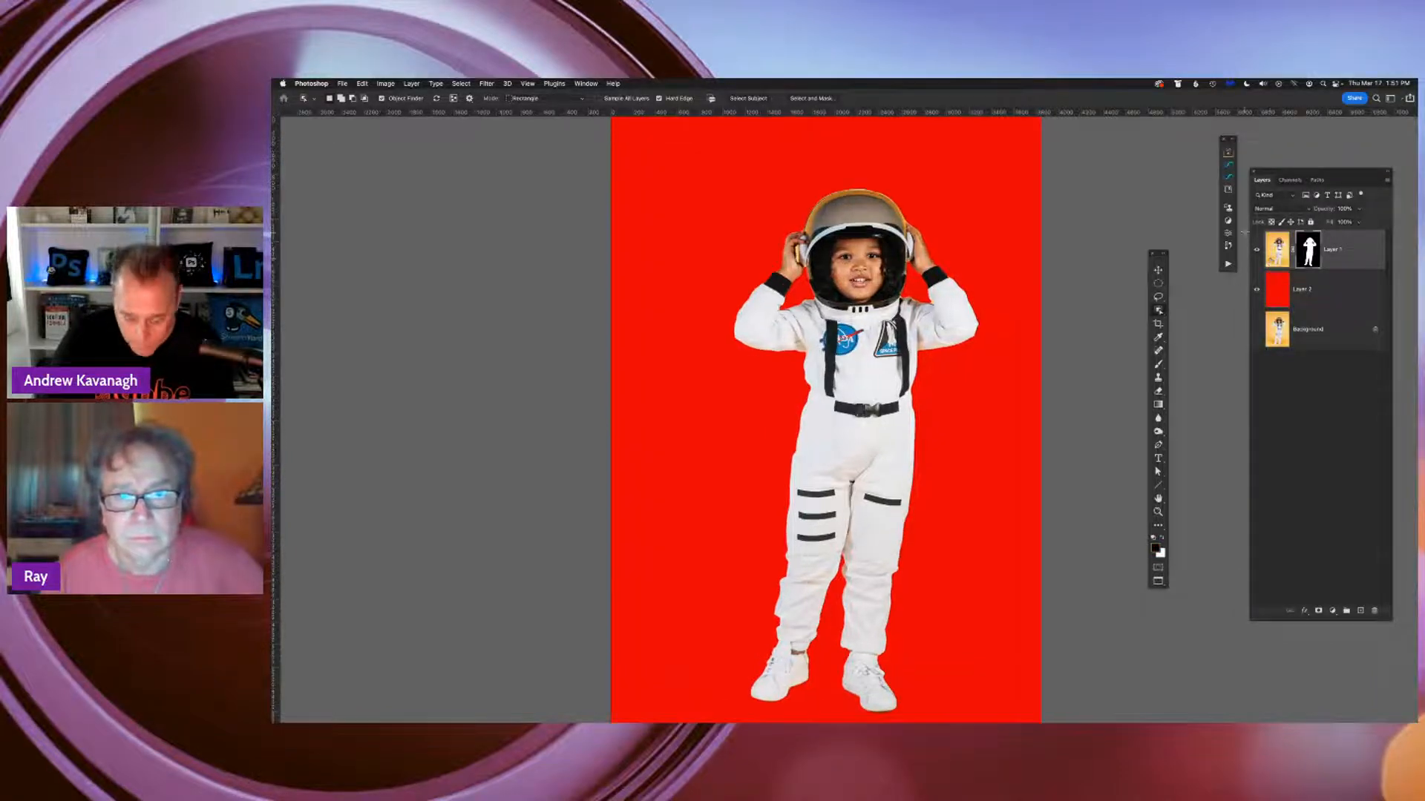
key("super+plus")
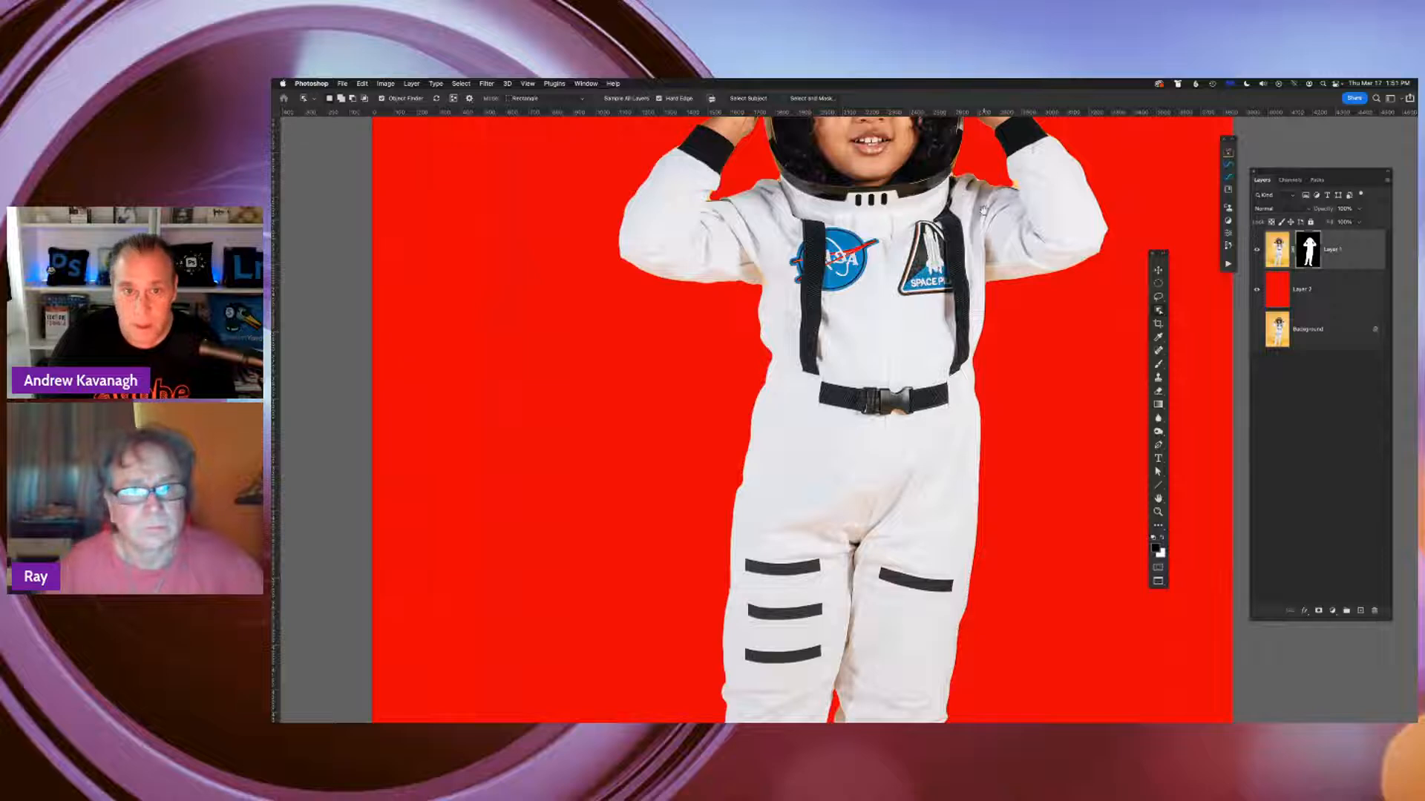
scroll(816, 416, "up", 5)
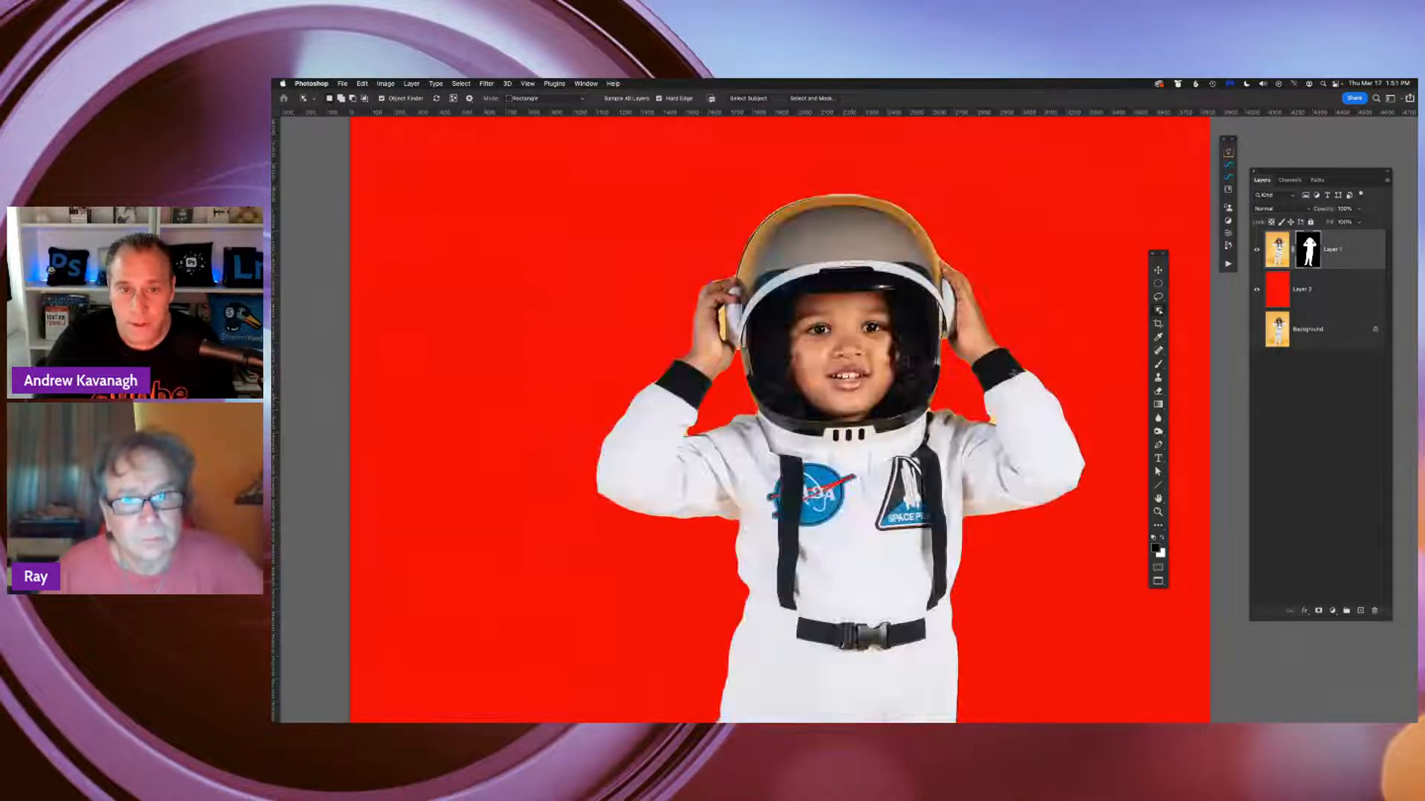
left_click(1159, 272)
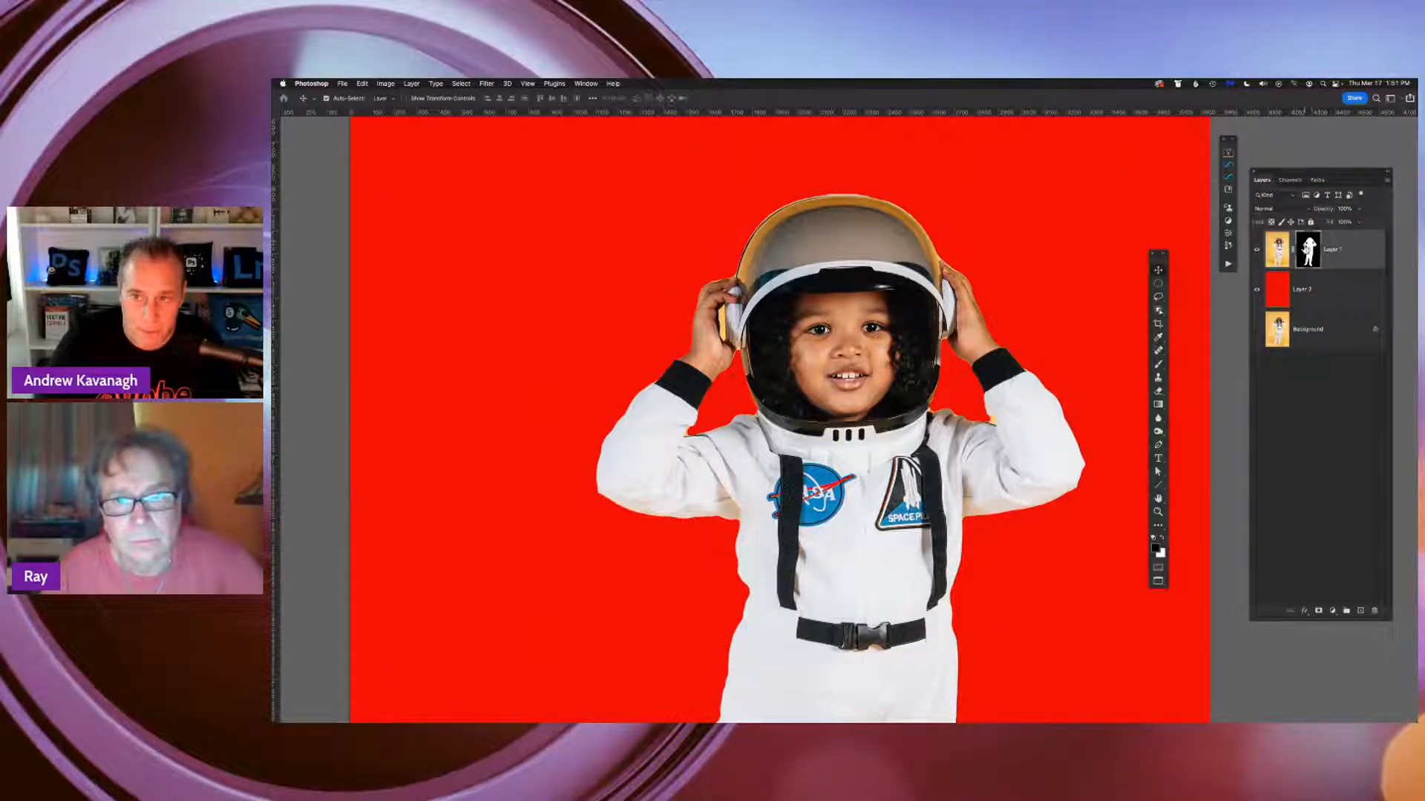
left_click(1277, 252)
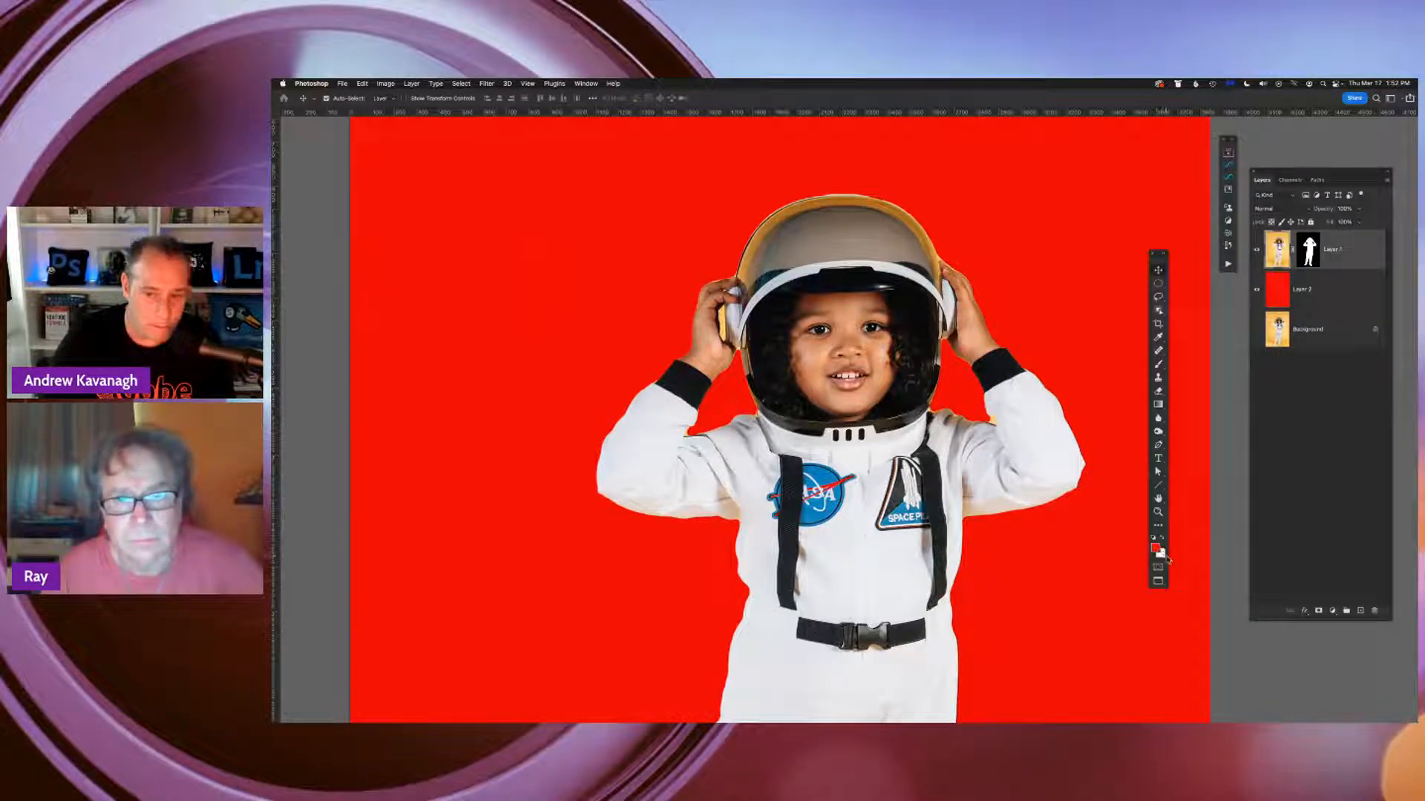
left_click(1308, 255)
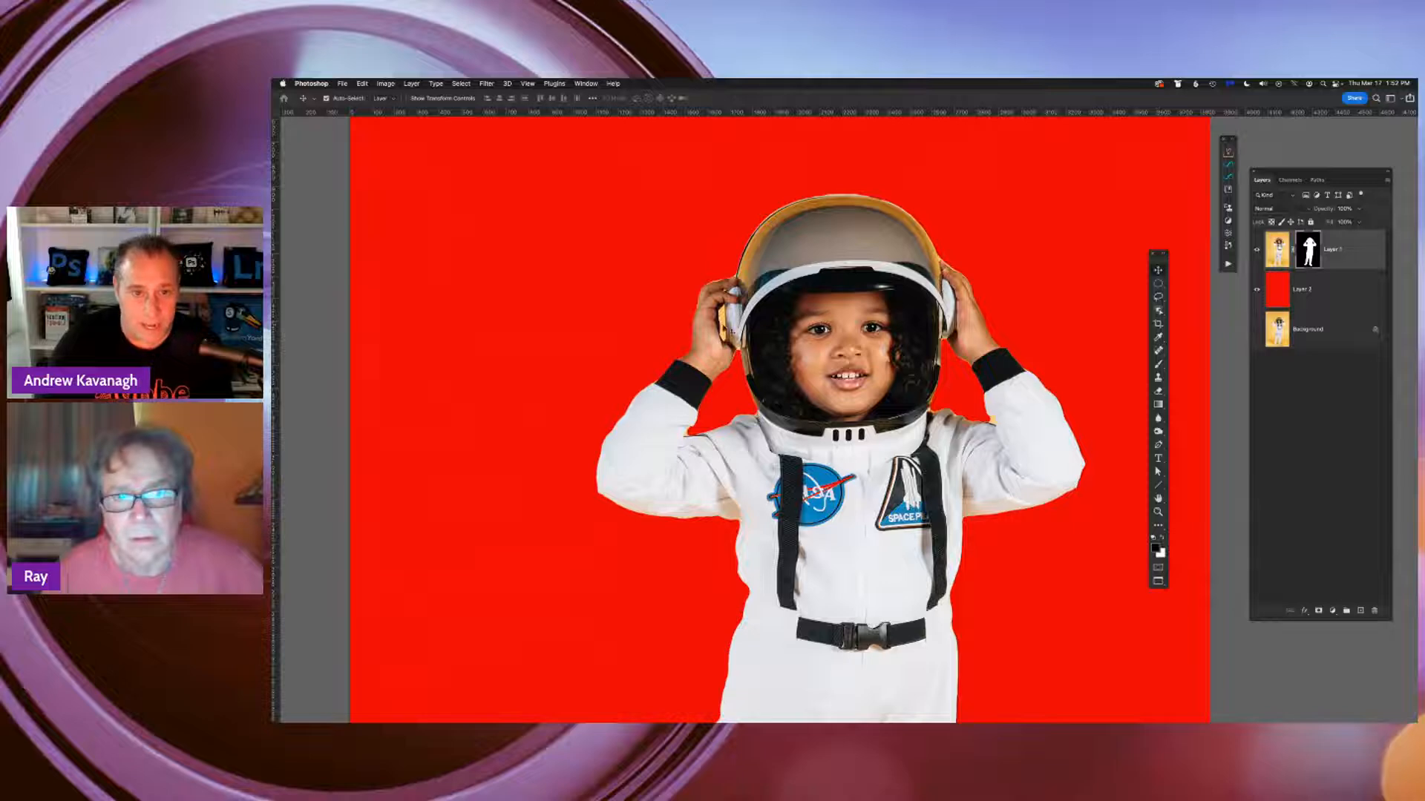
Set the Brush tool's flow to 100% and paint out the yellow remnant between hand and helmet earpiece on Layer 1's mask
key("b")
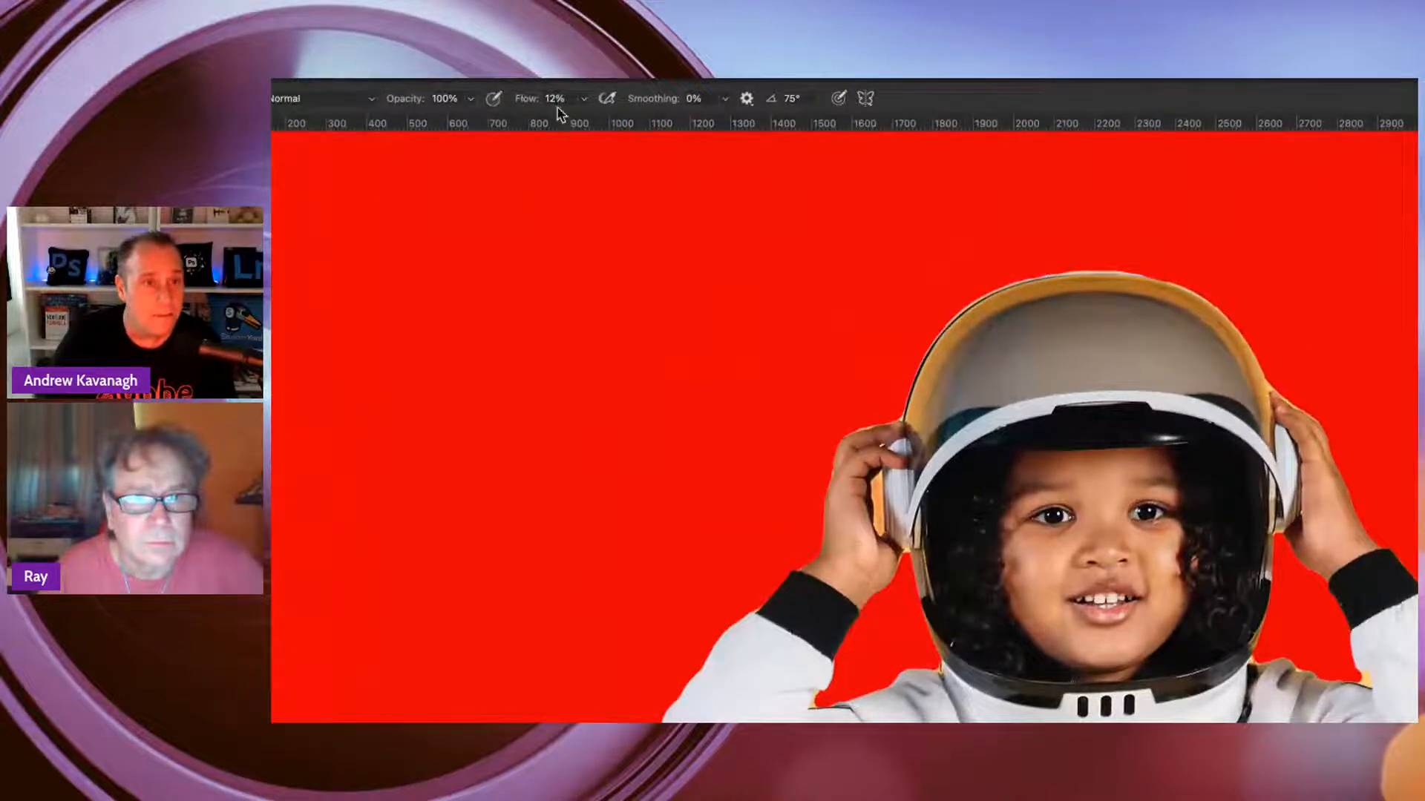
left_click_drag(523, 101, 640, 106)
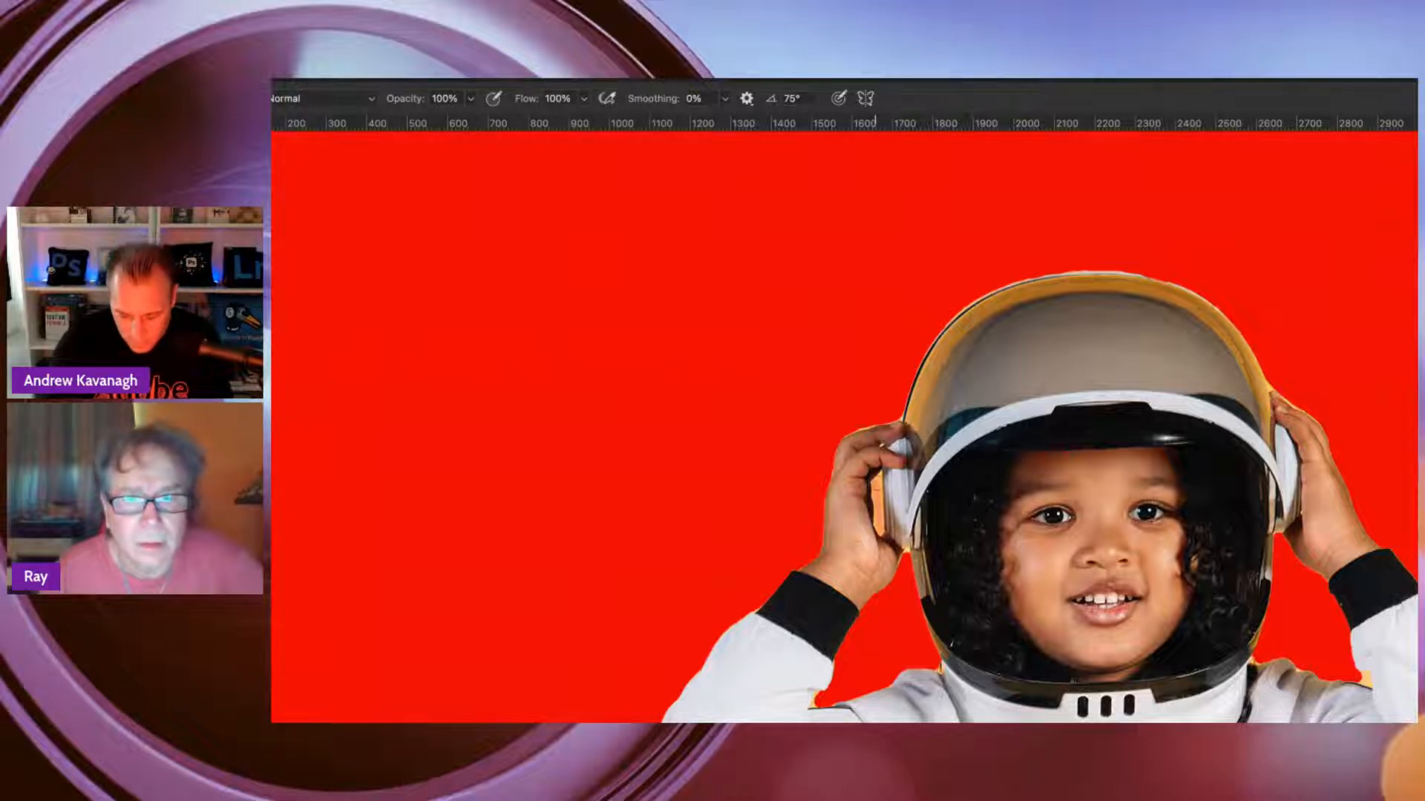
left_click_drag(878, 484, 880, 514)
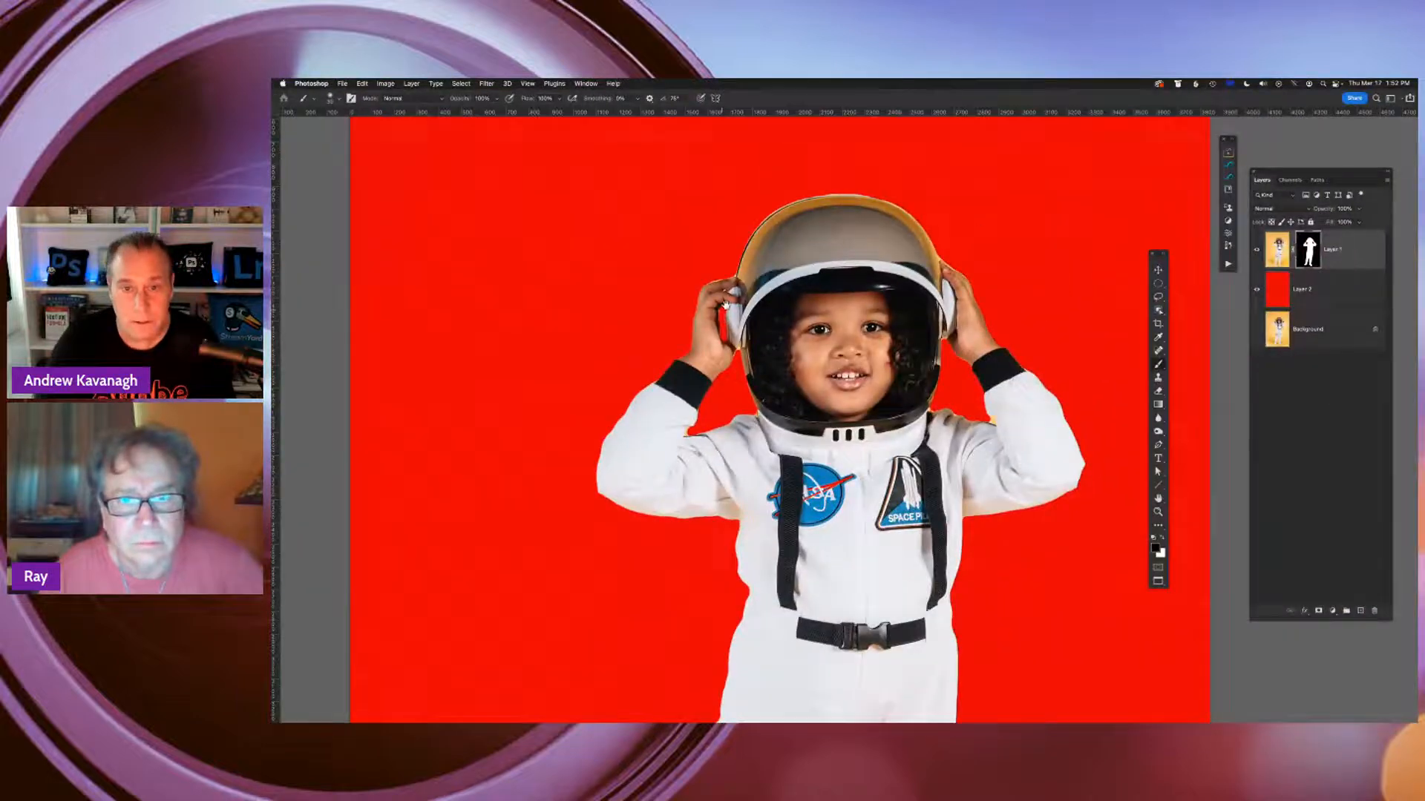
left_click_drag(815, 296, 817, 325)
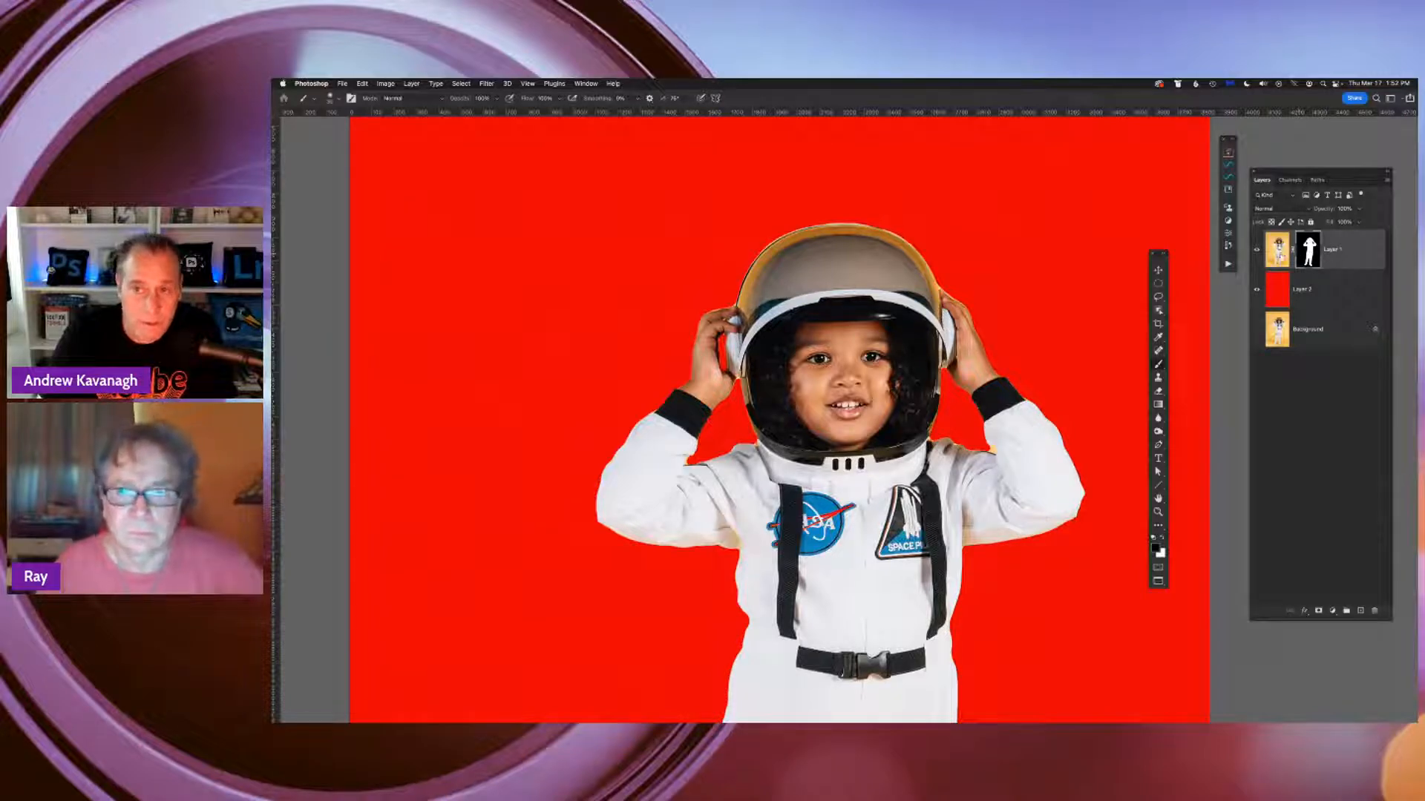
Try painting a red stroke over the astronaut's face on Layer 1's image instead of its mask, then undo it
left_click(1278, 256)
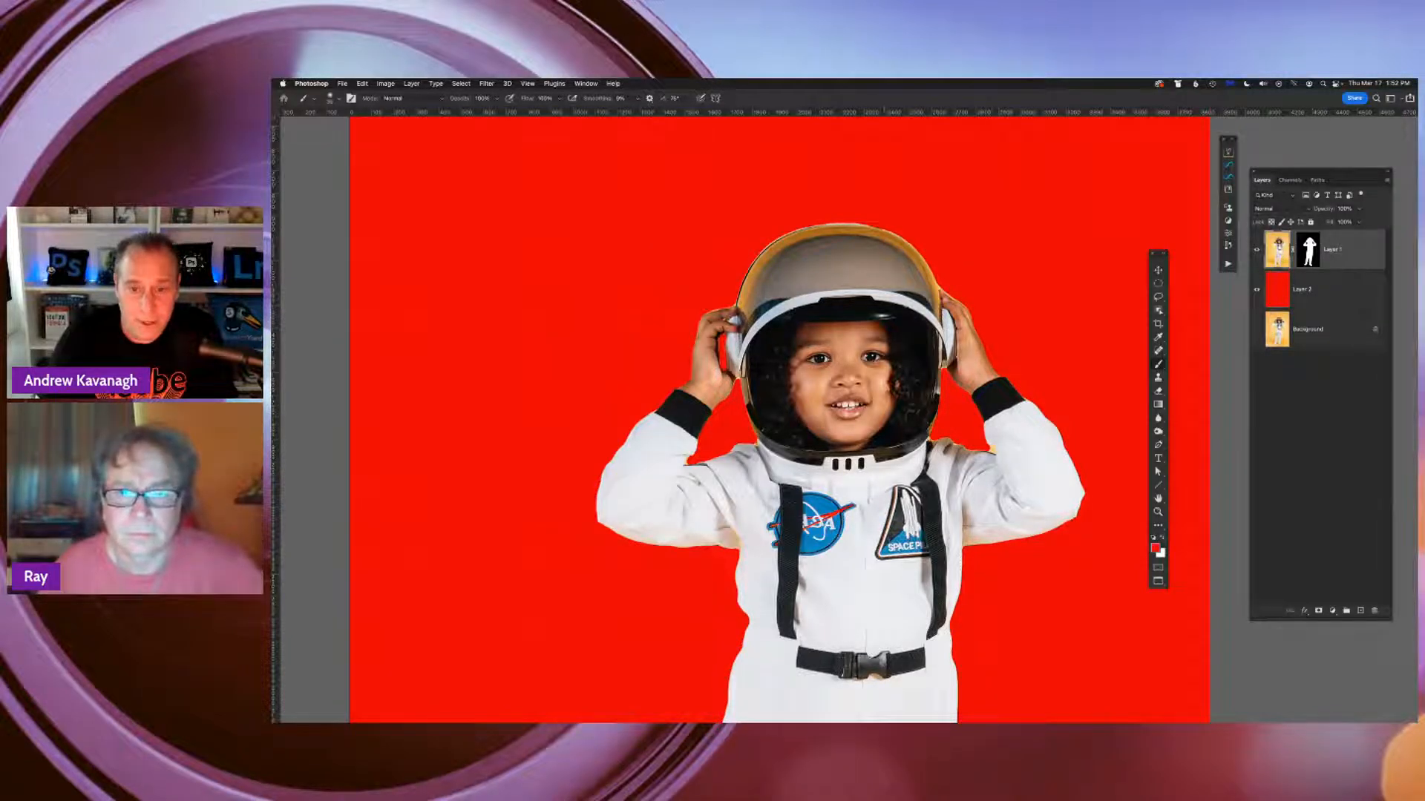
mouse_move(792, 376)
left_mouse_down()
mouse_move(886, 469)
mouse_move(778, 460)
left_mouse_up()
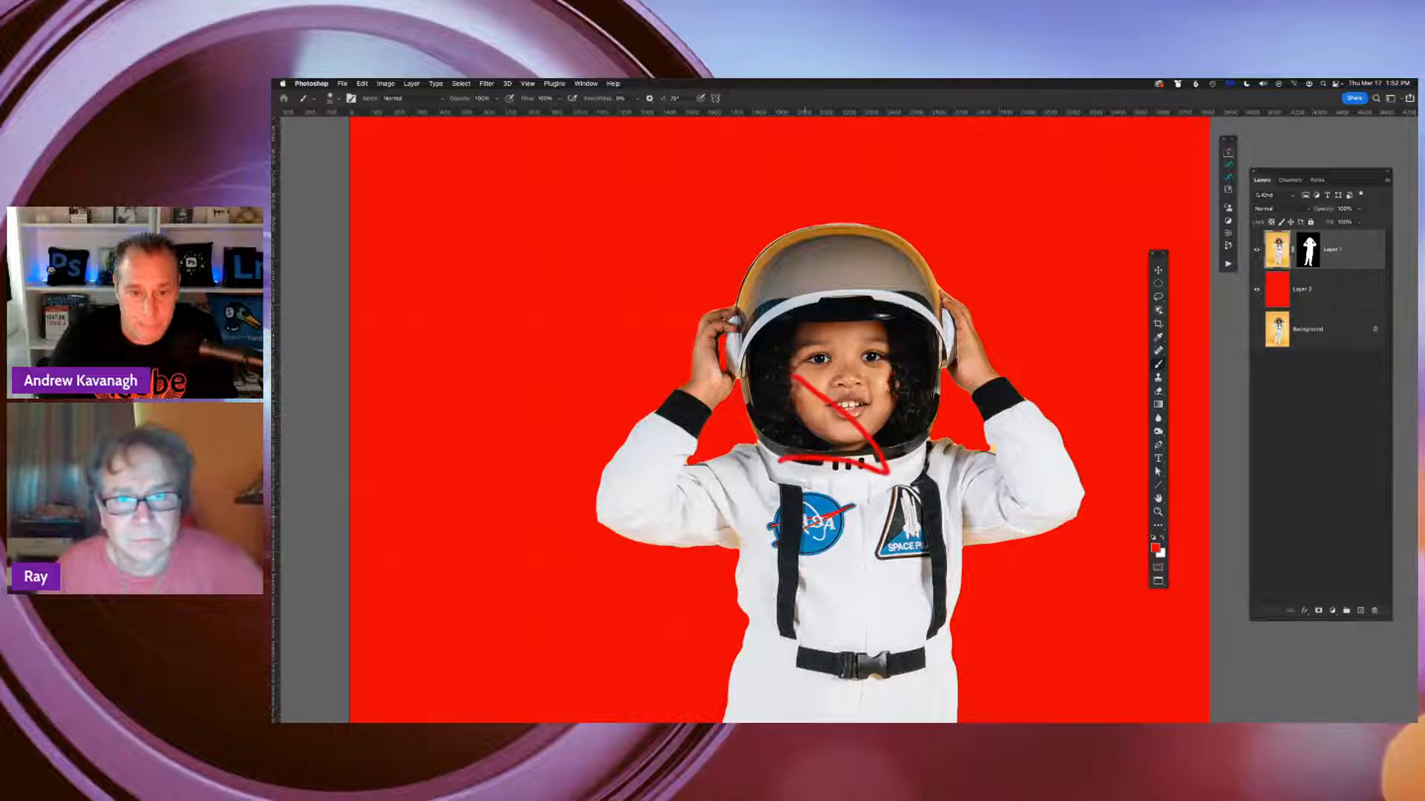
key("super+z")
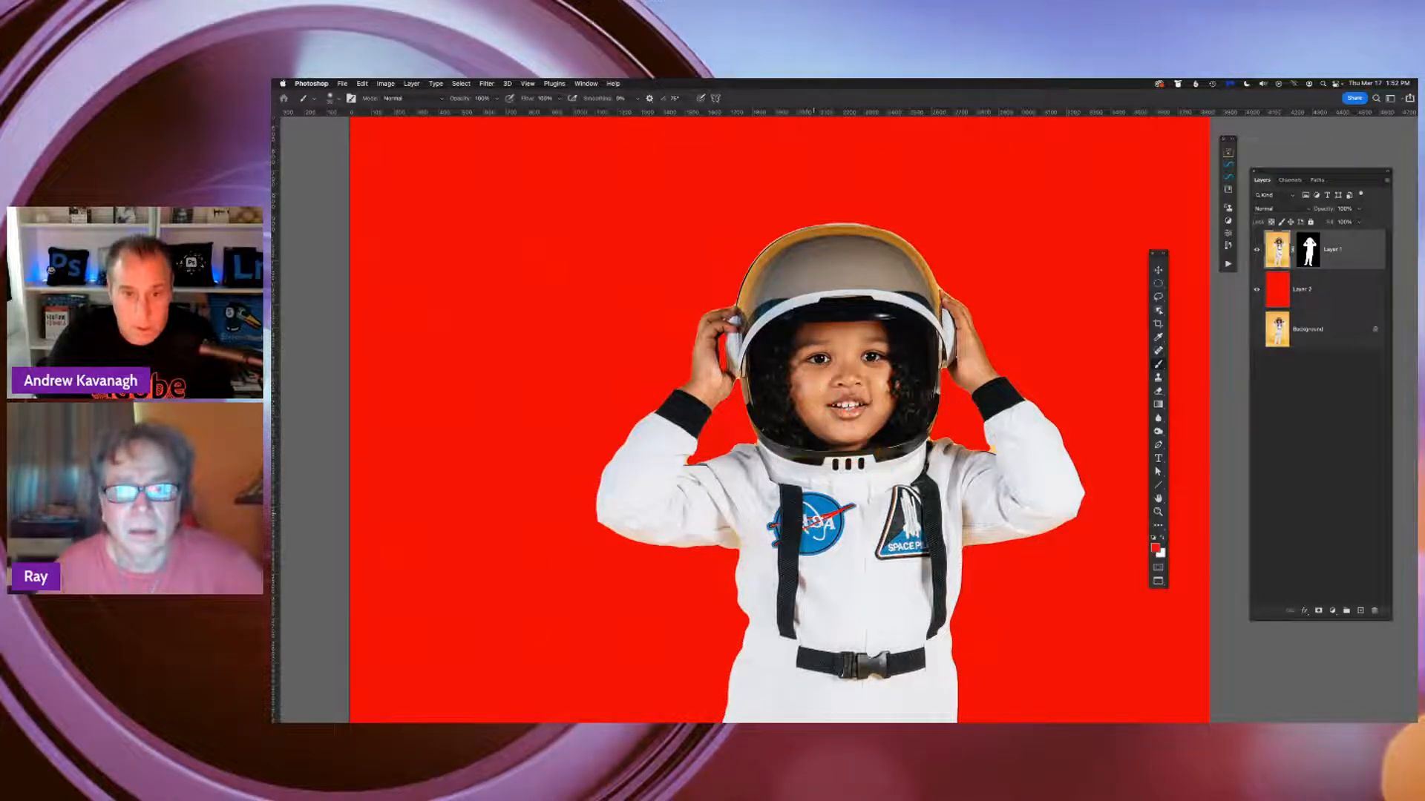
Target Layer 1's mask again and swap the black and white paint colors back and forth, finishing with black as foreground
left_click(1303, 237)
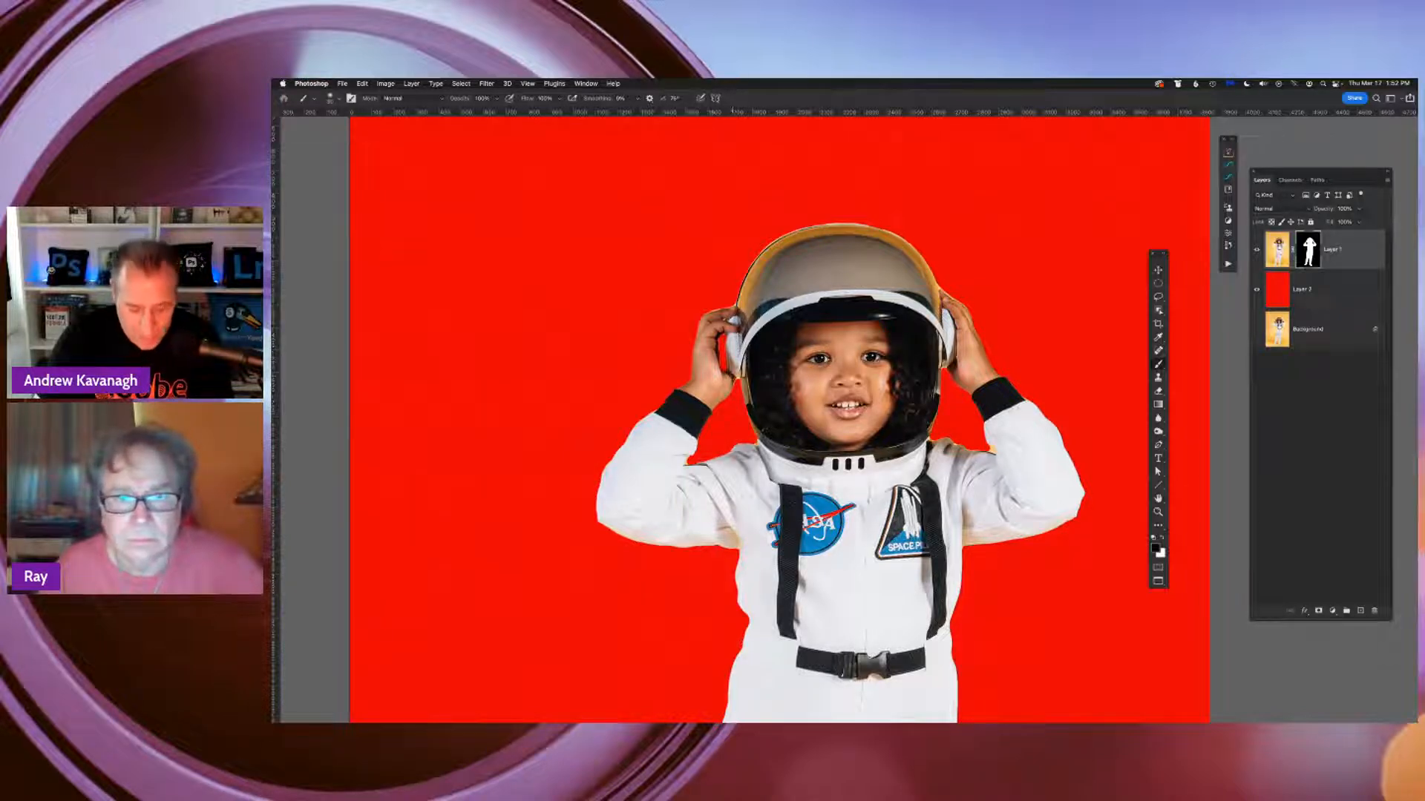
left_click(1161, 541)
left_click(1161, 540)
left_click(1162, 541)
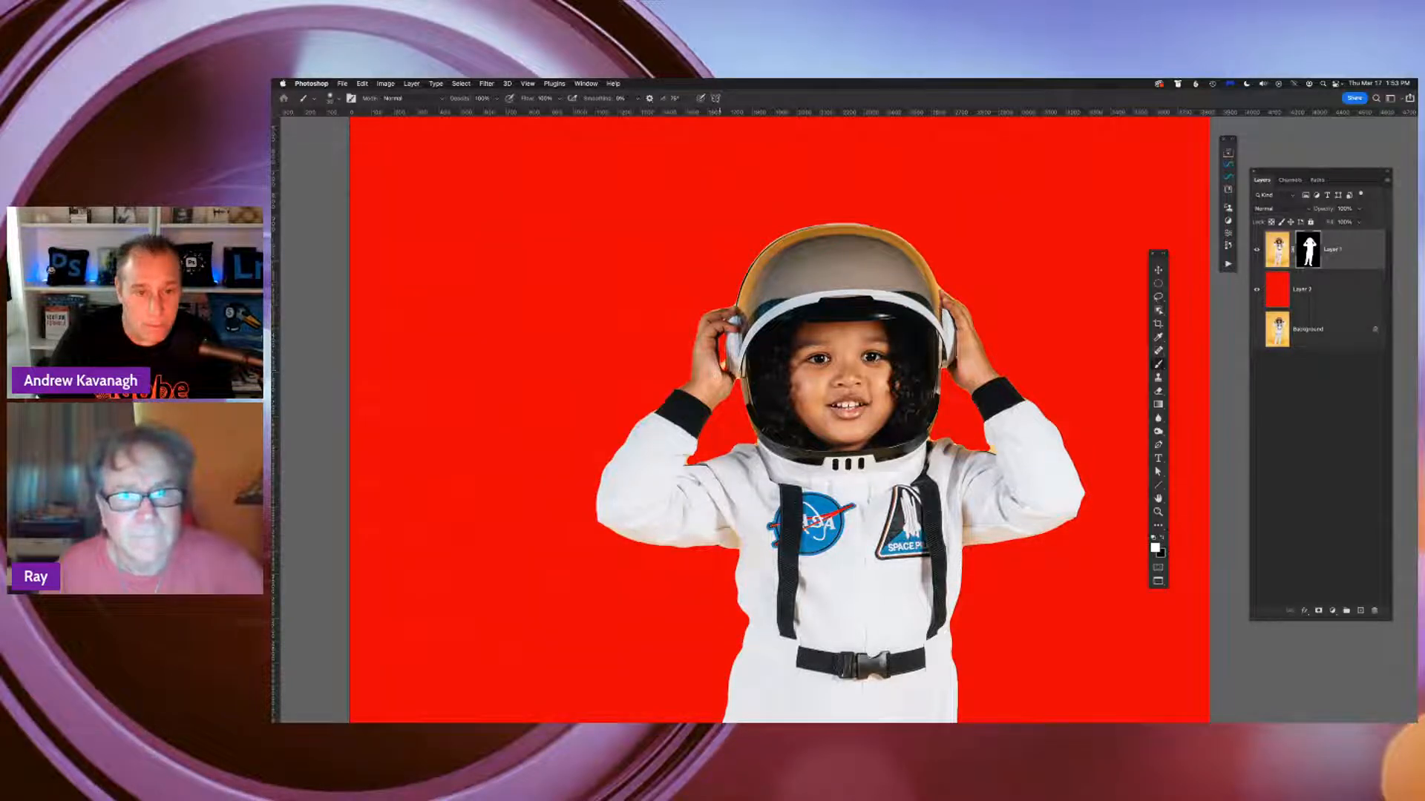
left_click(1161, 540)
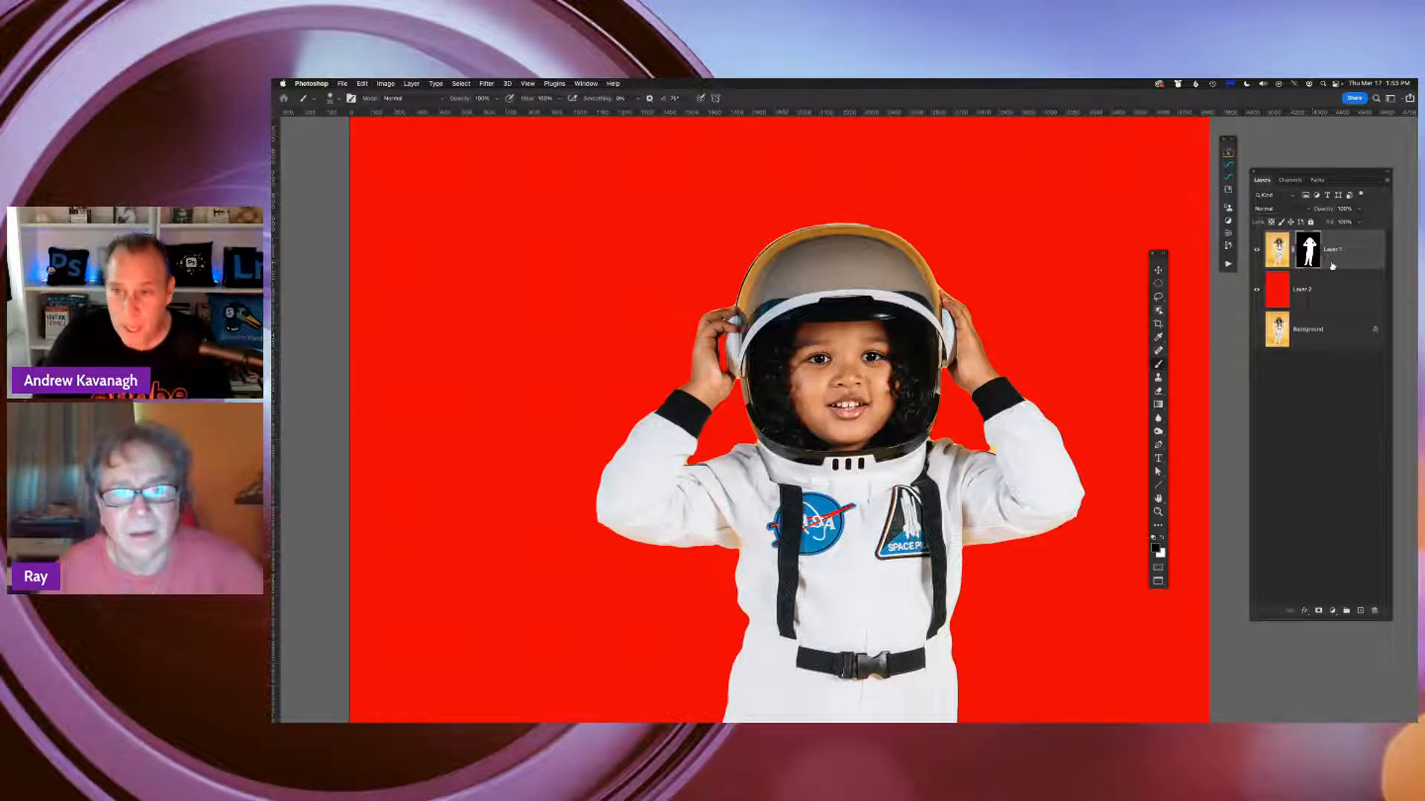
Enlarge the soft round Brush tool tip considerably and set its flow to 35%
key("super+minus")
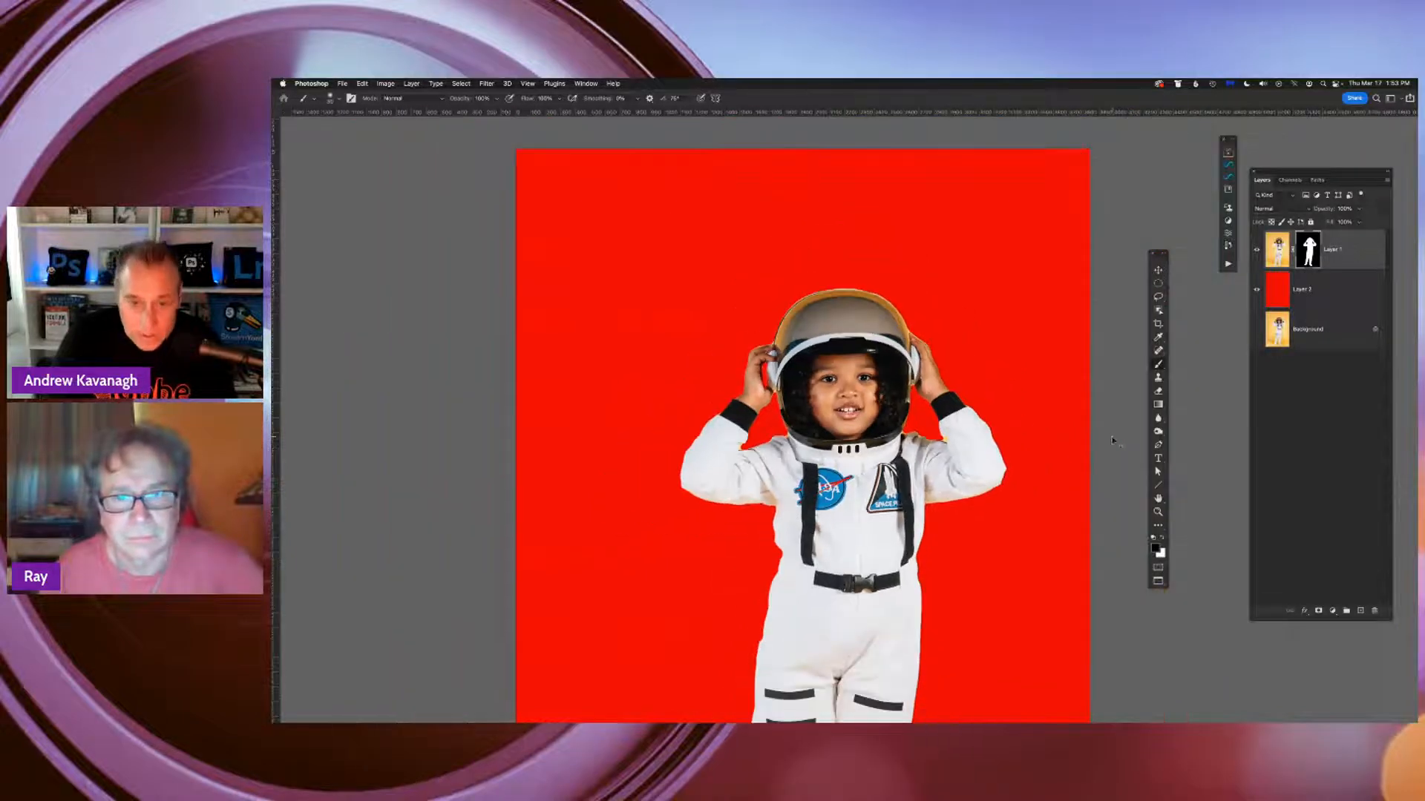
left_click_drag(1028, 502, 996, 307)
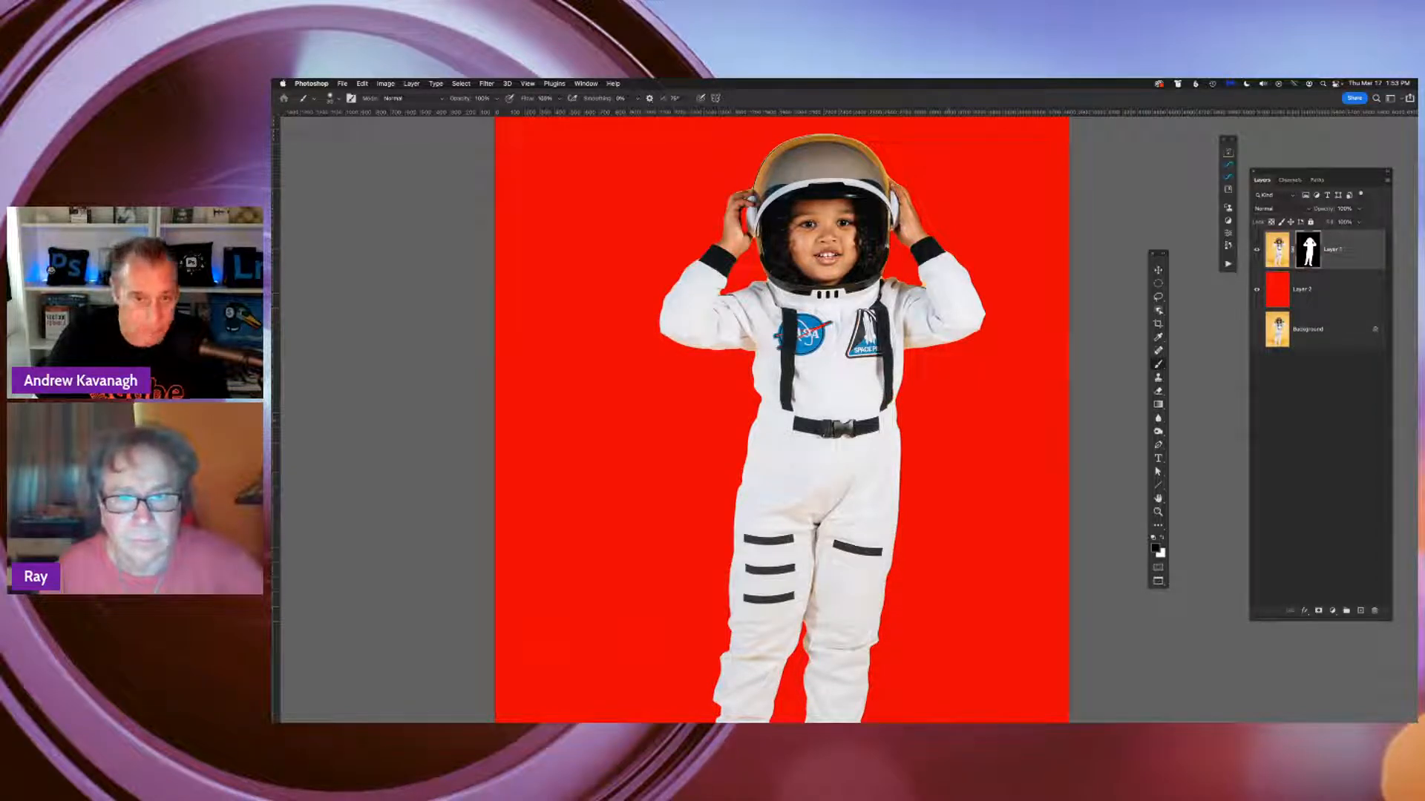
right_click(947, 423)
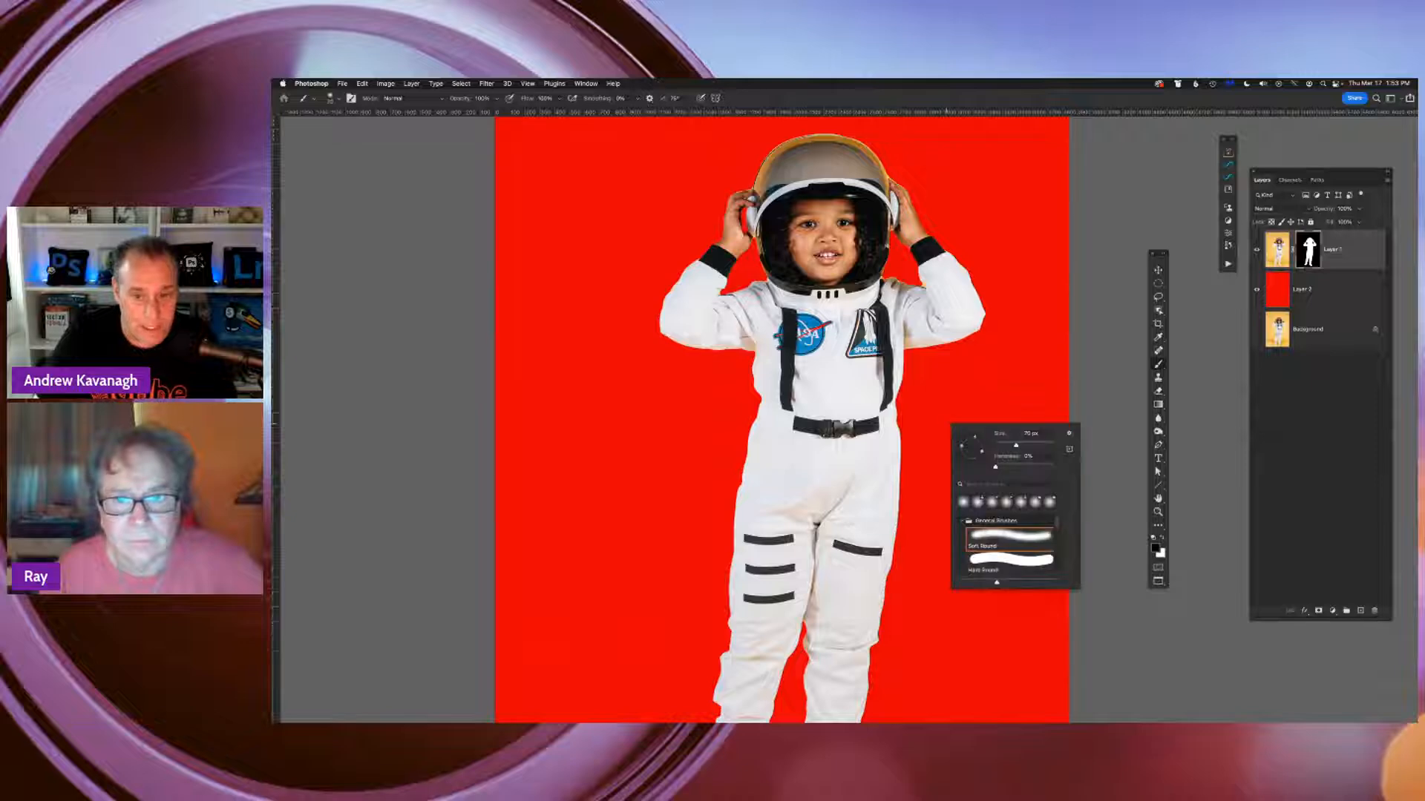
left_click_drag(1016, 446, 1048, 448)
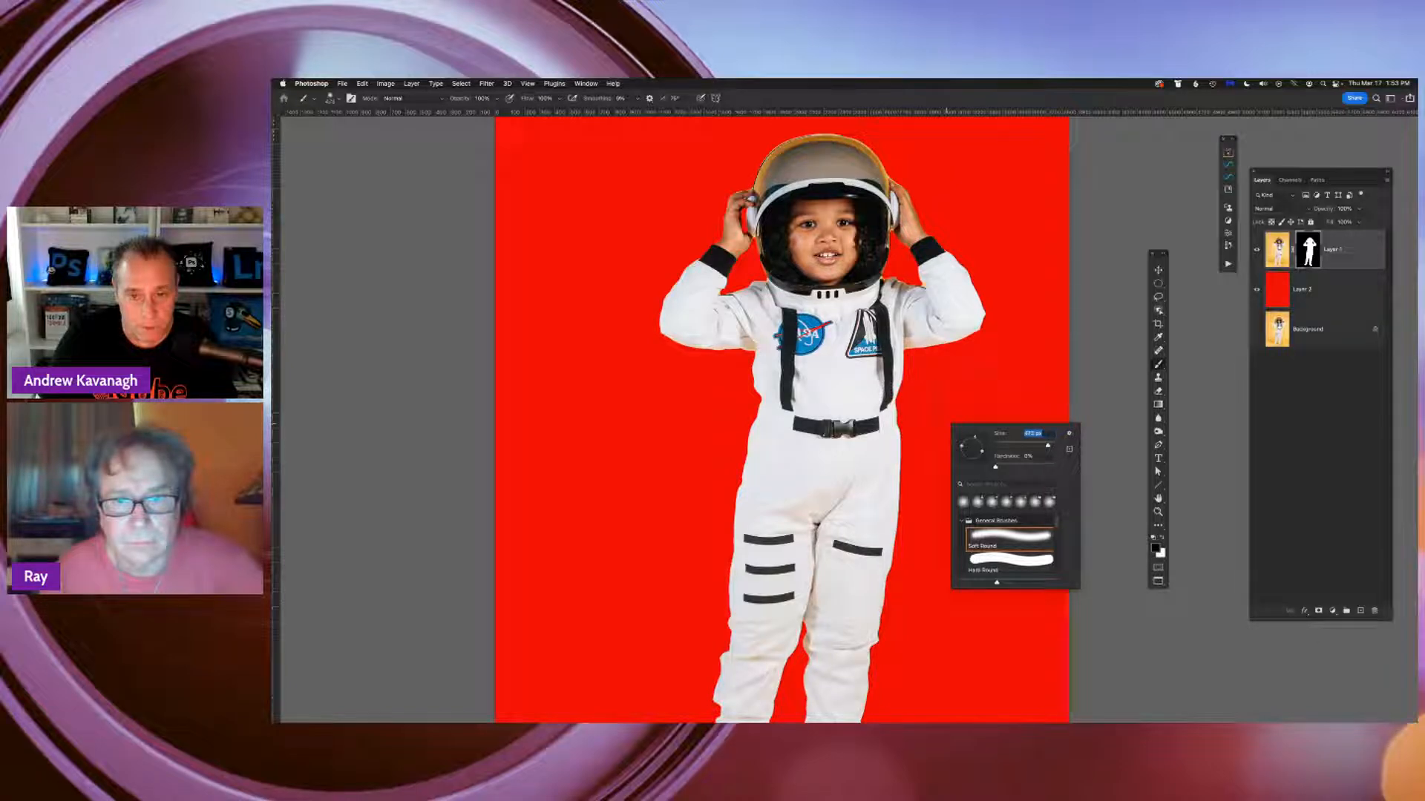
key("Return")
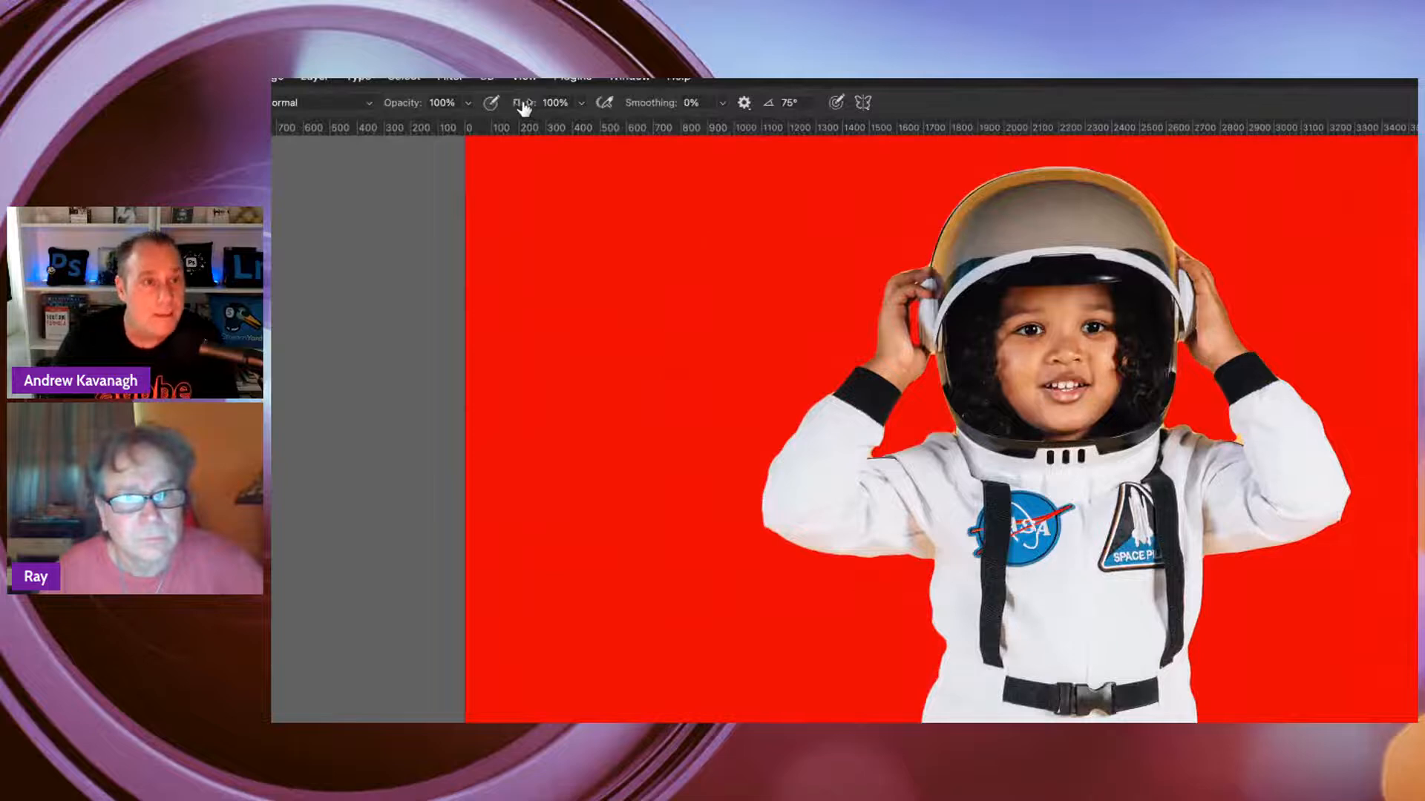
left_click_drag(524, 108, 464, 113)
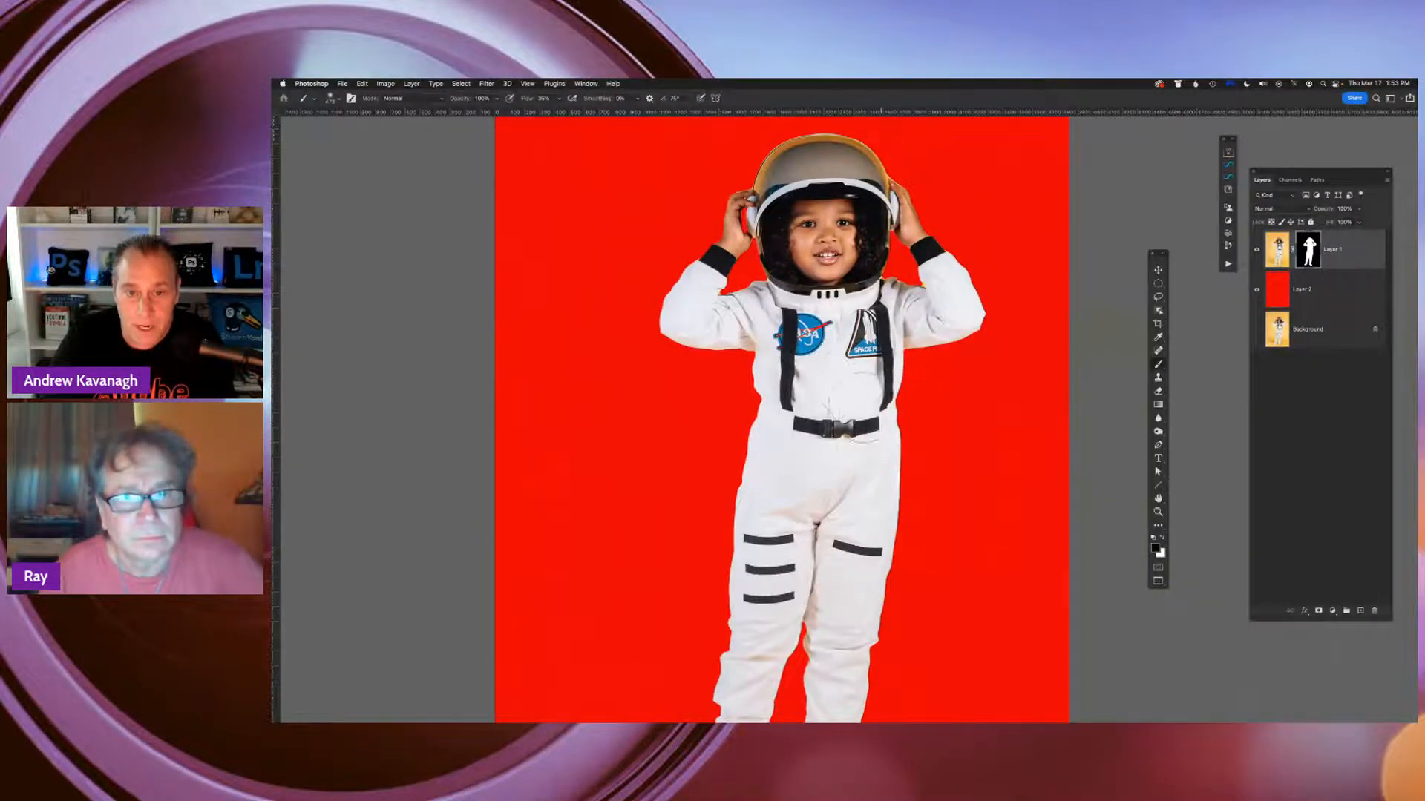
Paint the astronaut's torso and upper legs out with black on Layer 1's mask, checking the effect with red Layer 2 temporarily hidden
mouse_move(818, 359)
left_mouse_down()
mouse_move(846, 534)
mouse_move(816, 416)
mouse_move(868, 519)
mouse_move(854, 460)
left_mouse_up()
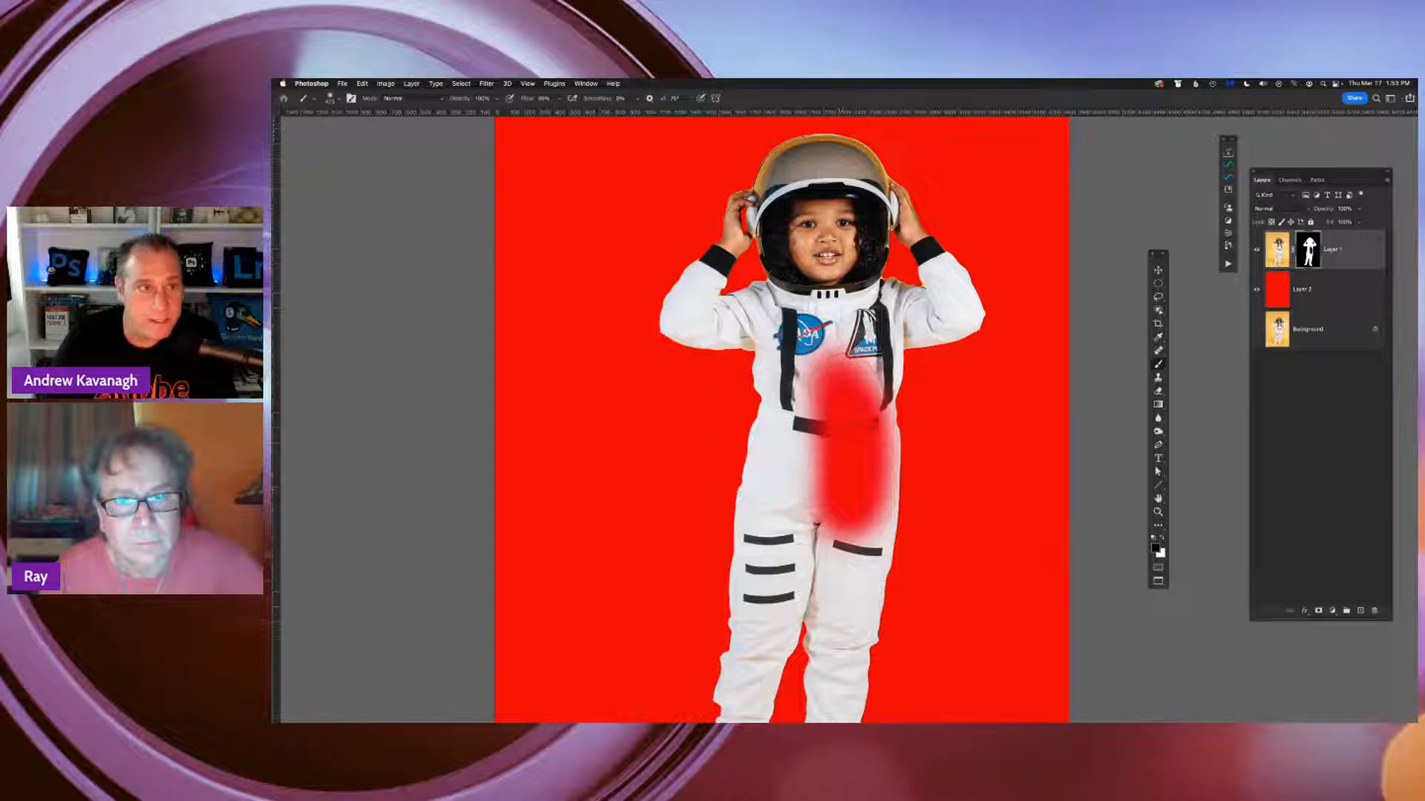
left_click_drag(787, 367, 779, 586)
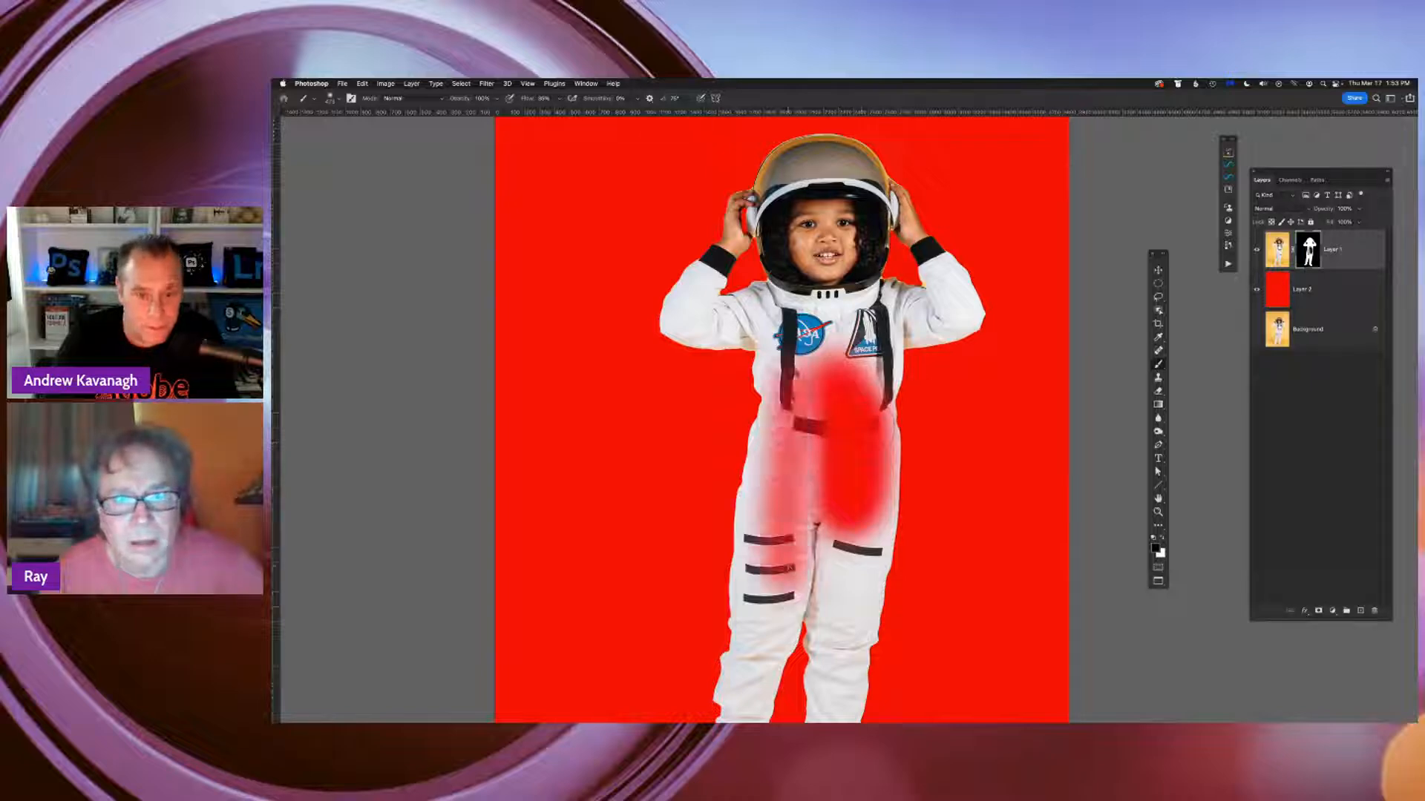
mouse_move(822, 390)
left_mouse_down()
mouse_move(790, 412)
mouse_move(779, 531)
mouse_move(826, 390)
mouse_move(821, 479)
mouse_move(847, 394)
mouse_move(852, 460)
left_mouse_up()
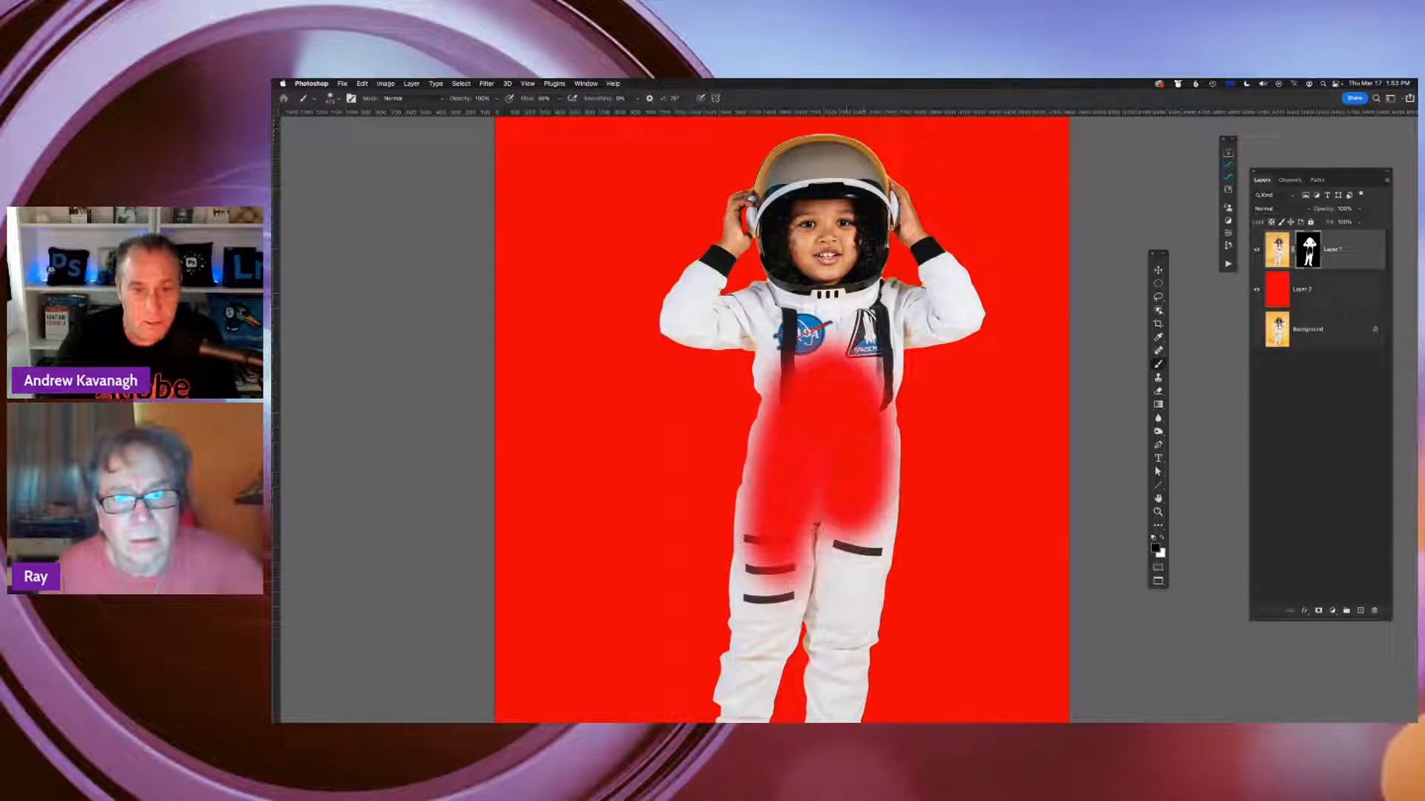
left_click(1256, 289)
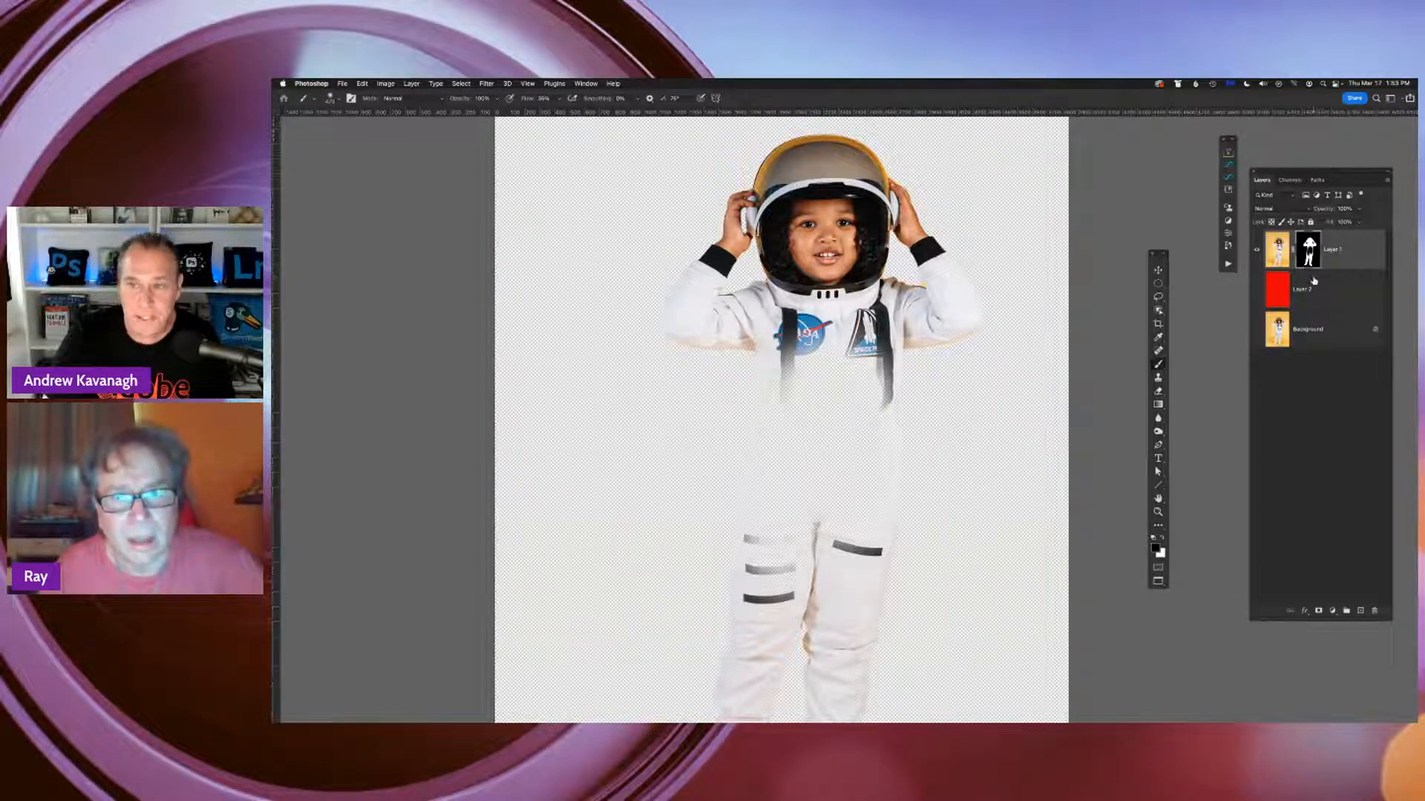
left_click(1257, 290)
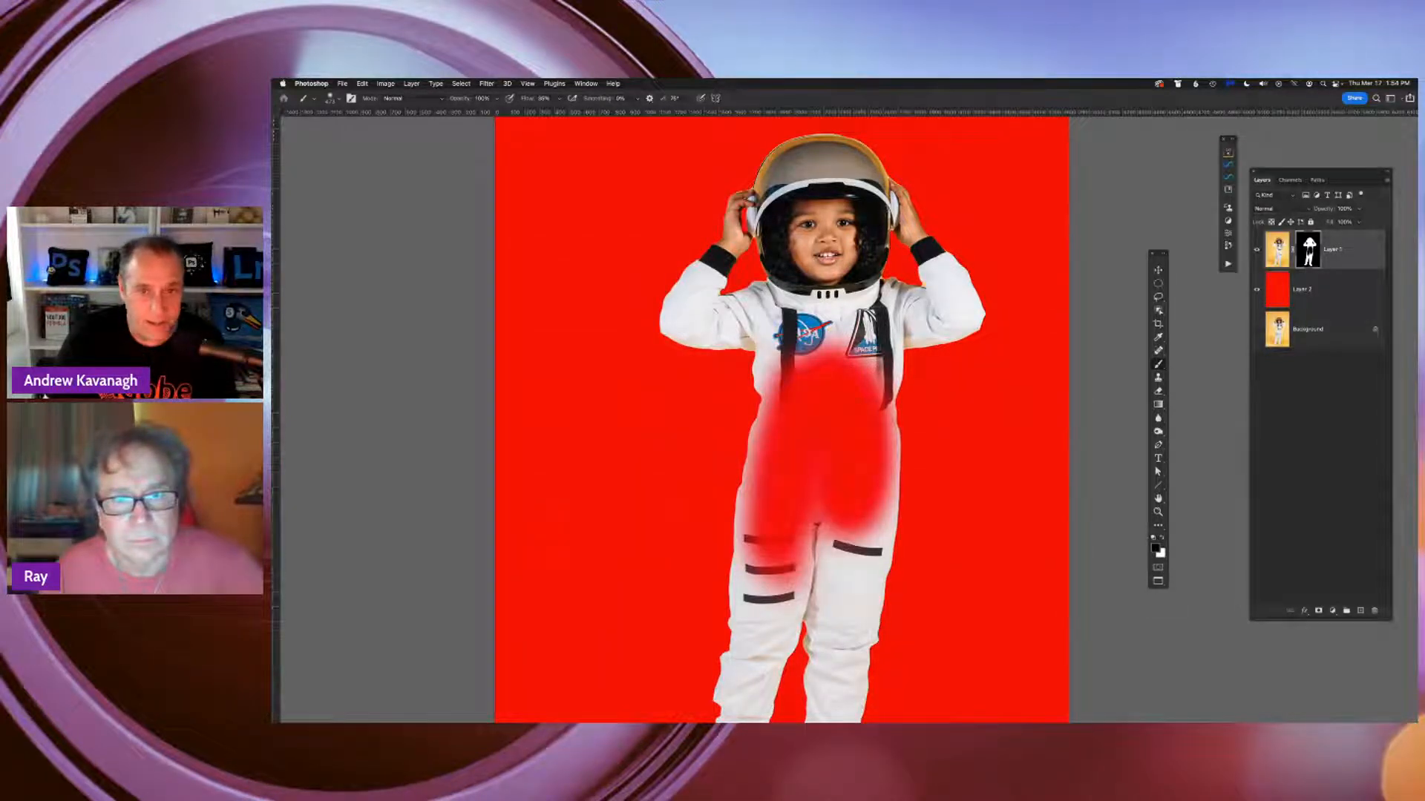
Paint the astronaut's torso and upper legs back in with white on Layer 1's mask, undoing the stroke that reveals yellow backdrop
left_click(1164, 539)
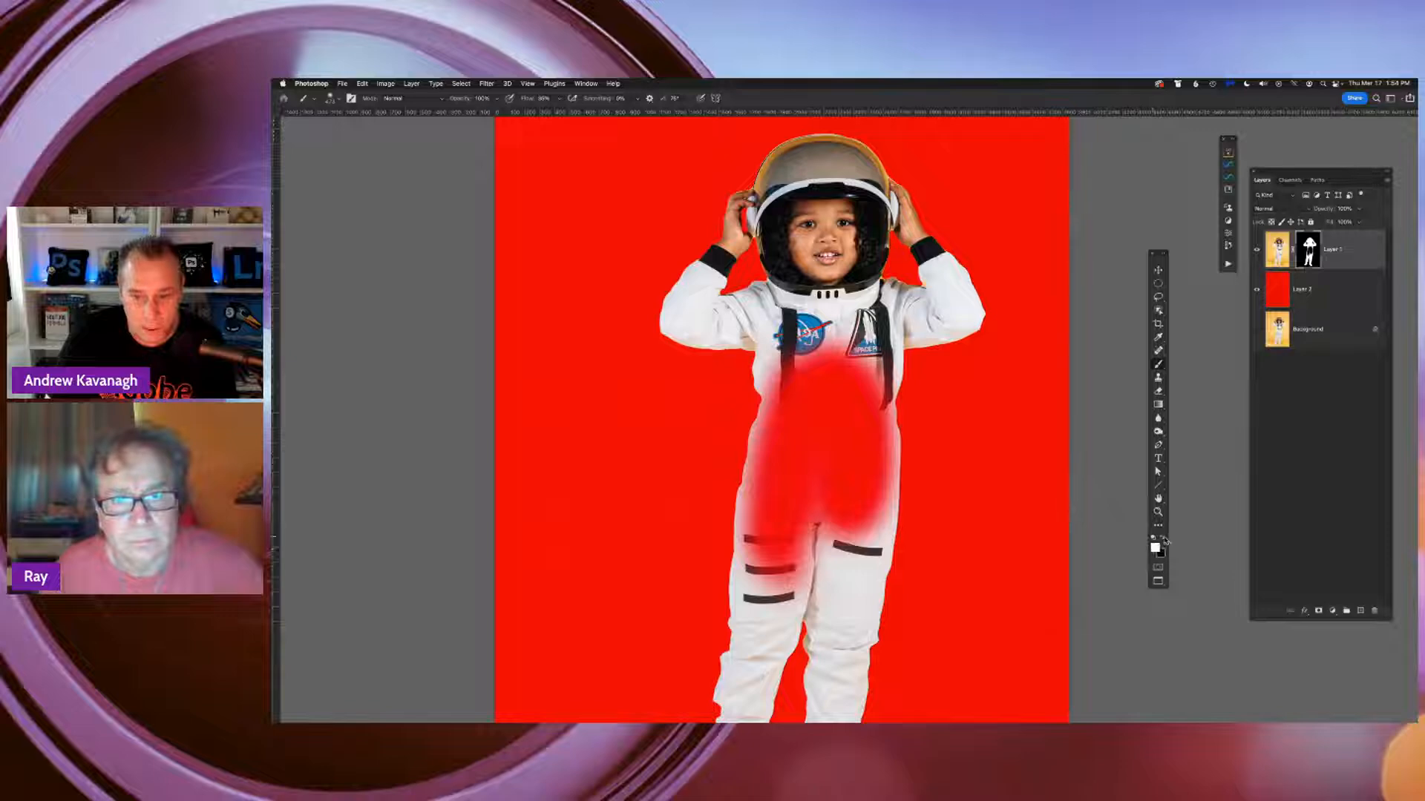
mouse_move(853, 512)
left_mouse_down()
mouse_move(852, 493)
mouse_move(818, 486)
mouse_move(850, 390)
mouse_move(860, 486)
left_mouse_up()
mouse_move(860, 363)
left_mouse_down()
mouse_move(868, 519)
mouse_move(779, 534)
mouse_move(765, 512)
mouse_move(771, 594)
mouse_move(808, 475)
mouse_move(798, 412)
mouse_move(775, 386)
mouse_move(779, 415)
mouse_move(823, 378)
left_mouse_up()
mouse_move(748, 451)
left_mouse_down()
mouse_move(608, 454)
mouse_move(745, 454)
left_mouse_up()
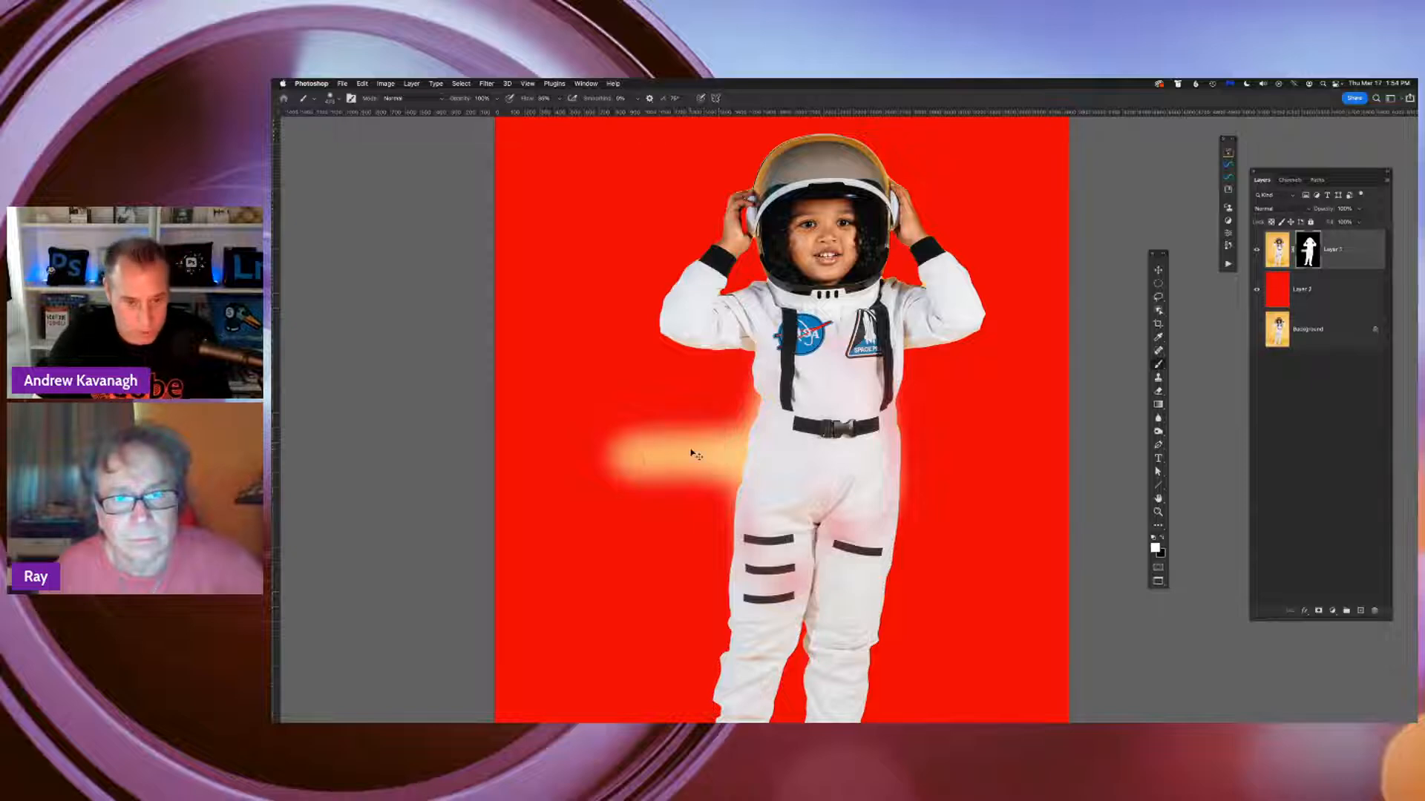
key("super+z")
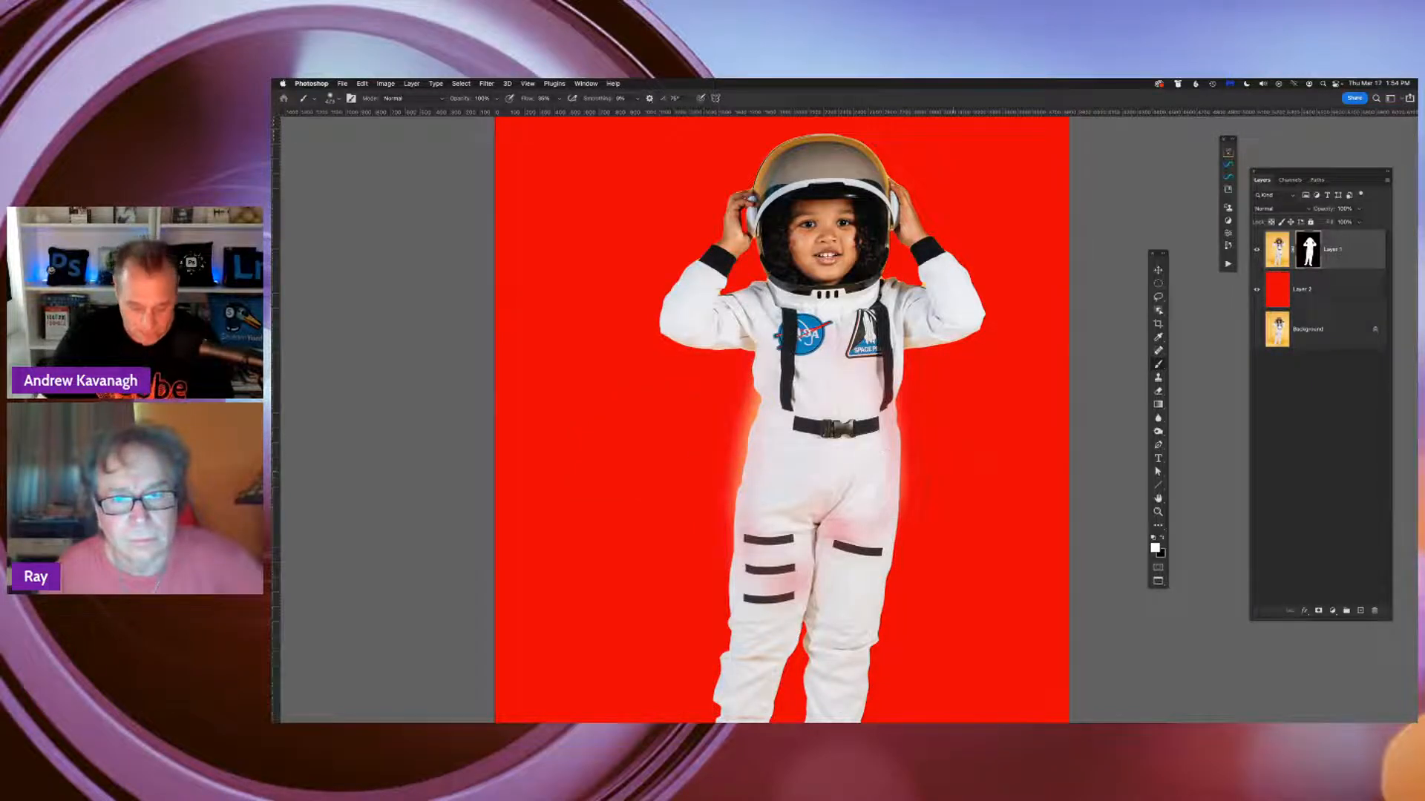
Switch from full-screen to the standard floating-window view and move the astronaut and blue cloud document windows apart
key("super+minus")
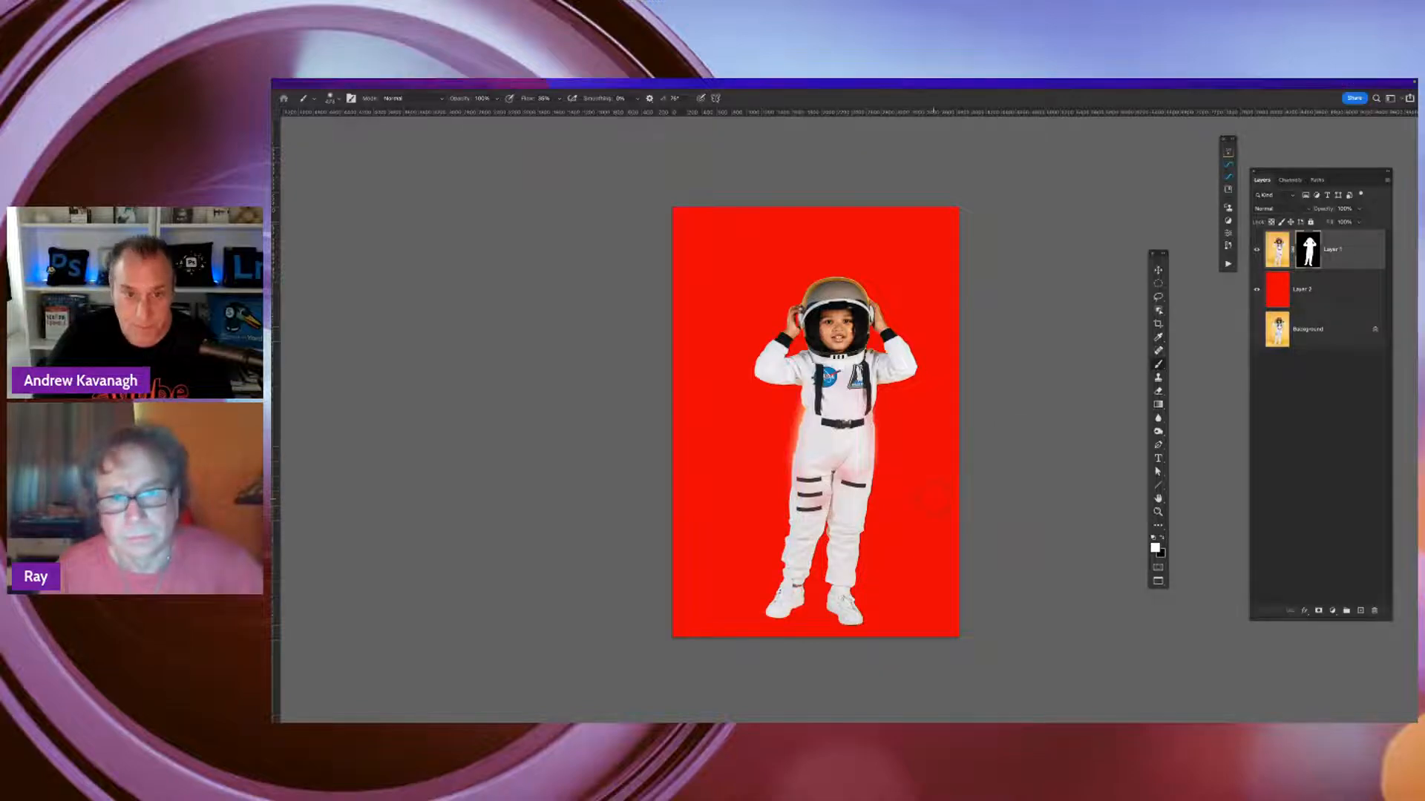
key("f")
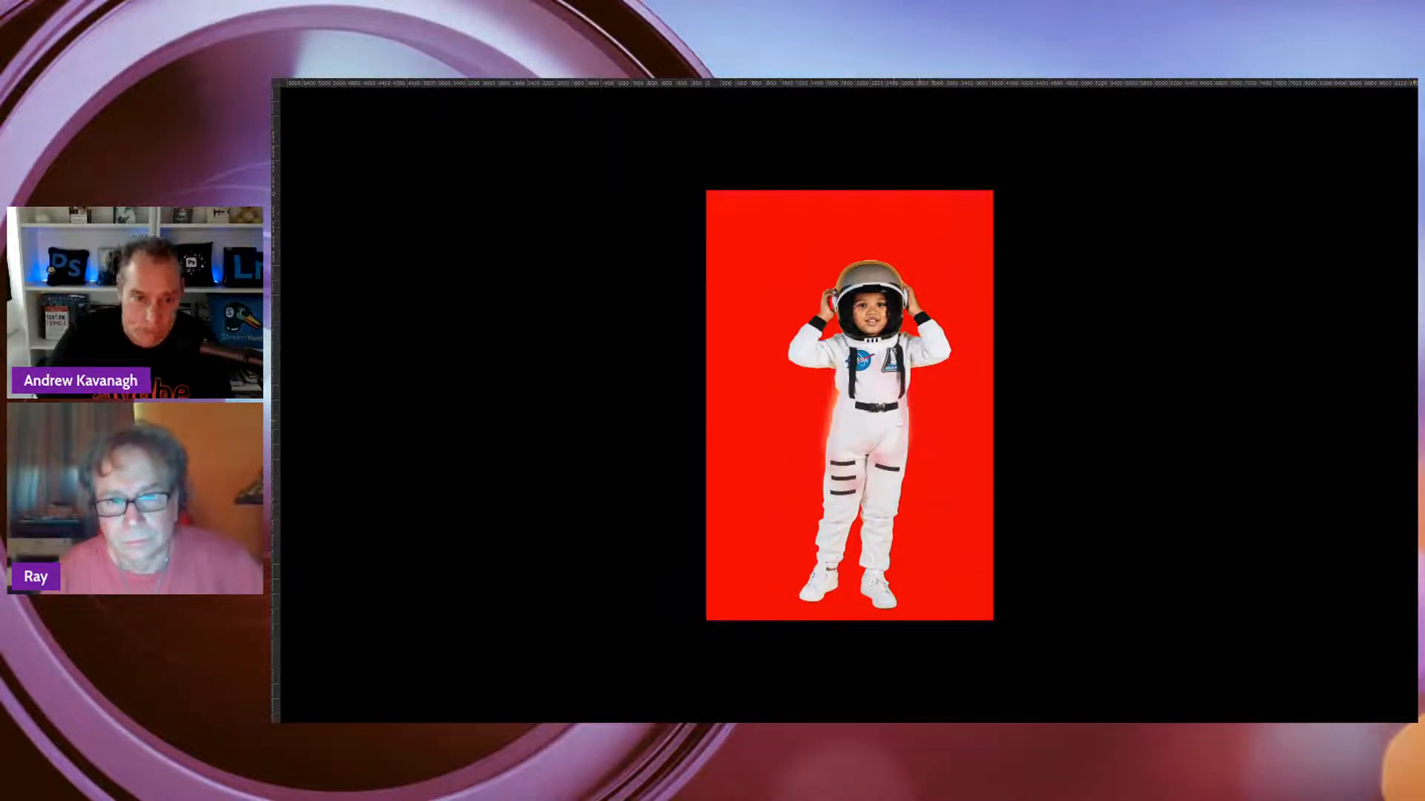
key("f")
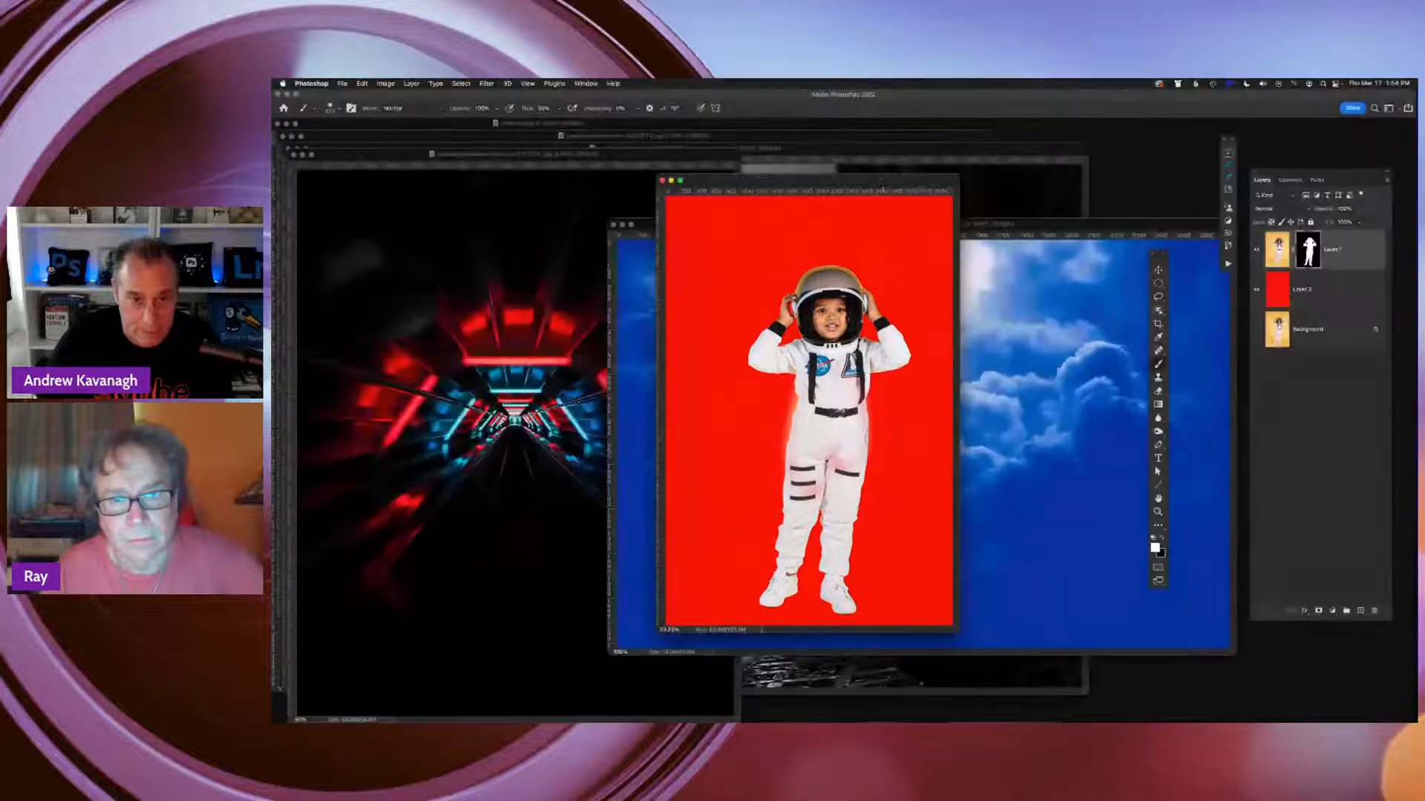
left_click_drag(864, 186, 1083, 230)
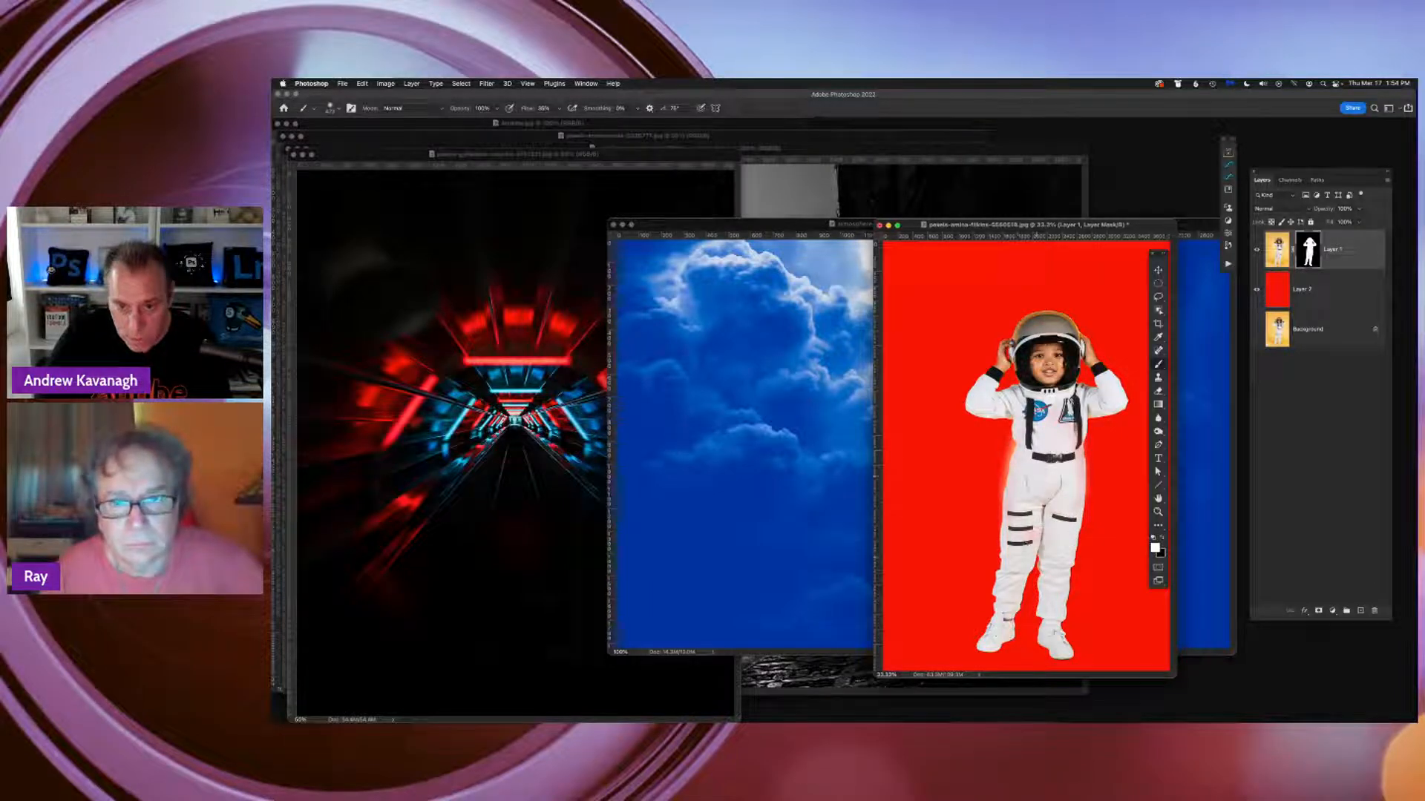
left_click(791, 226)
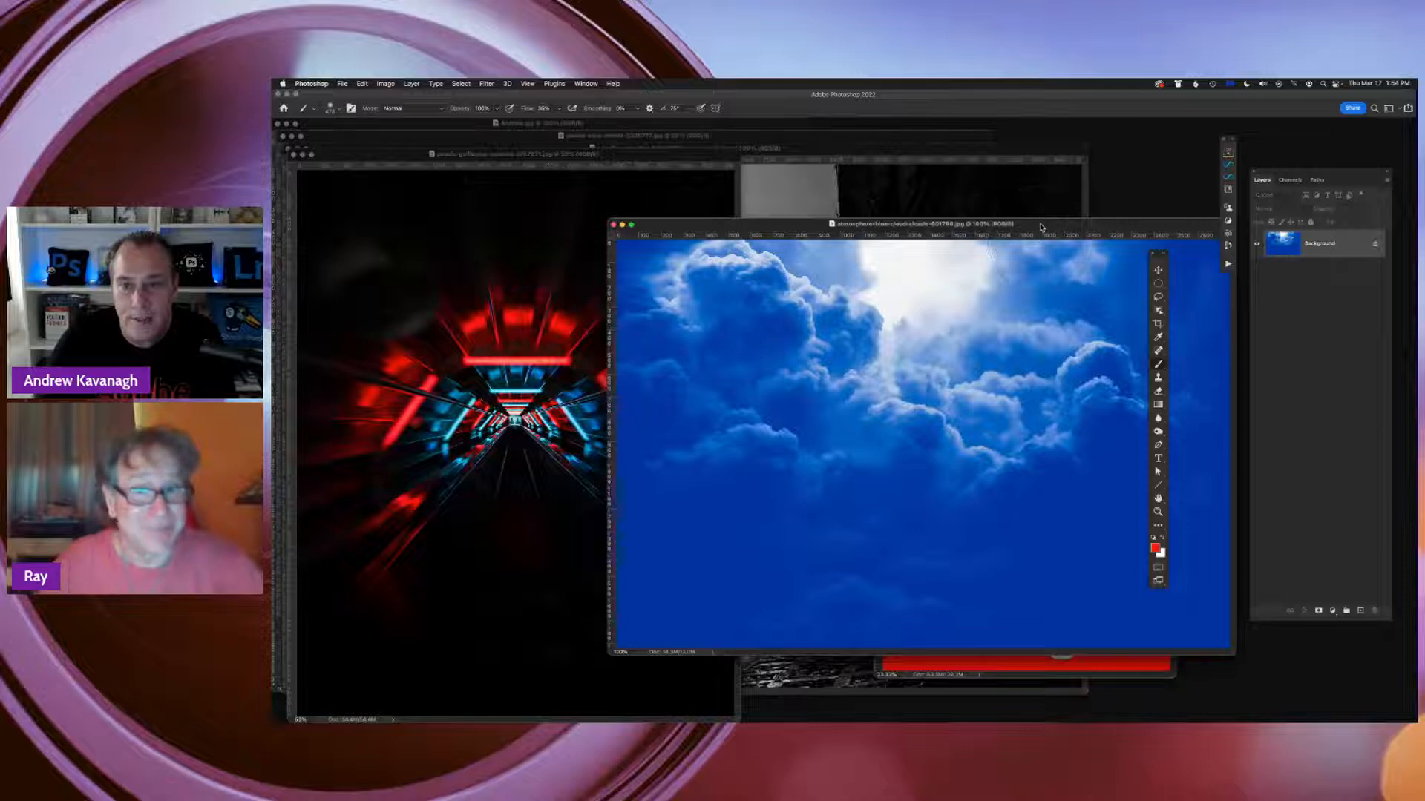
left_click_drag(1041, 227, 826, 428)
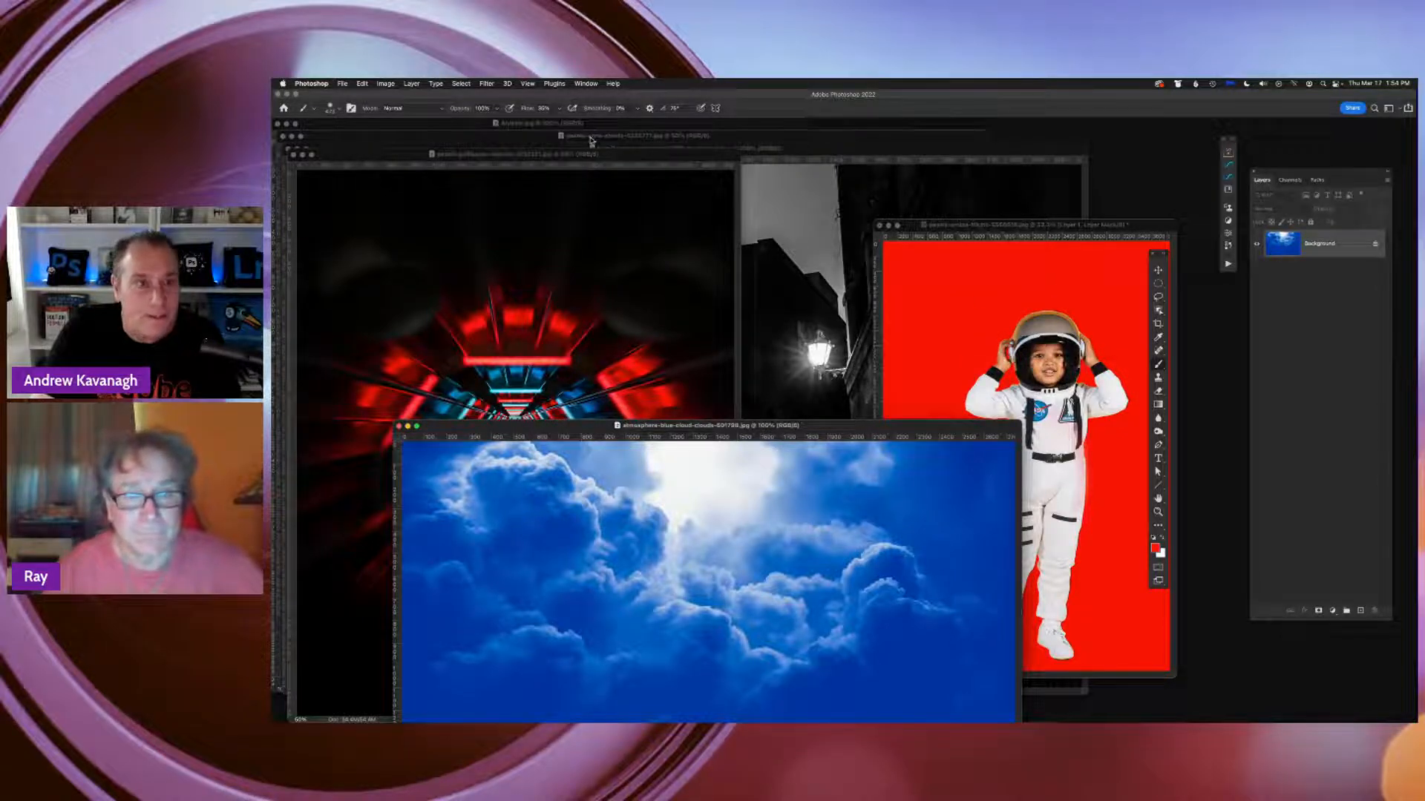
Bring the man's portrait document to the front, reduce it to 66.7% magnification, and place its window beside the astronaut
left_click(583, 84)
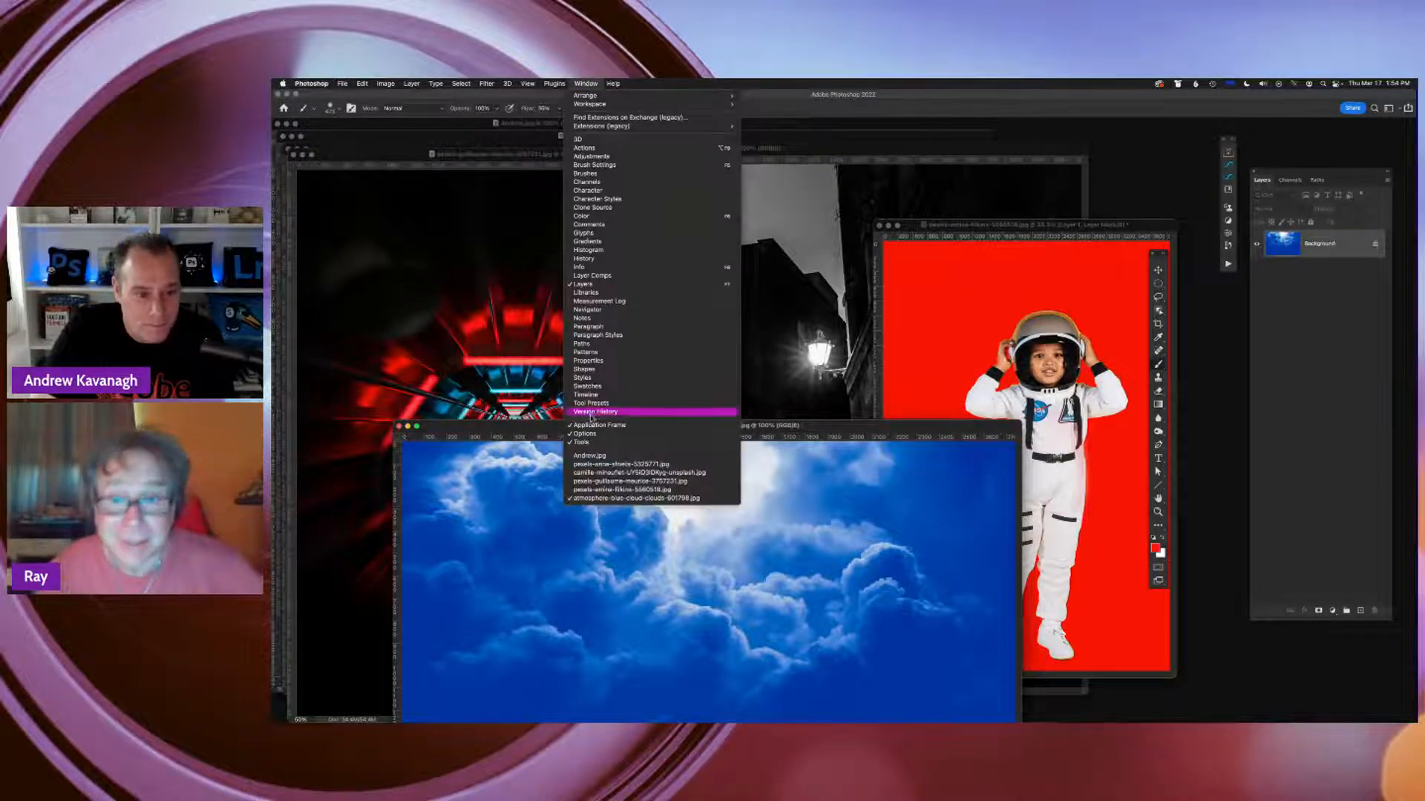
left_click(589, 456)
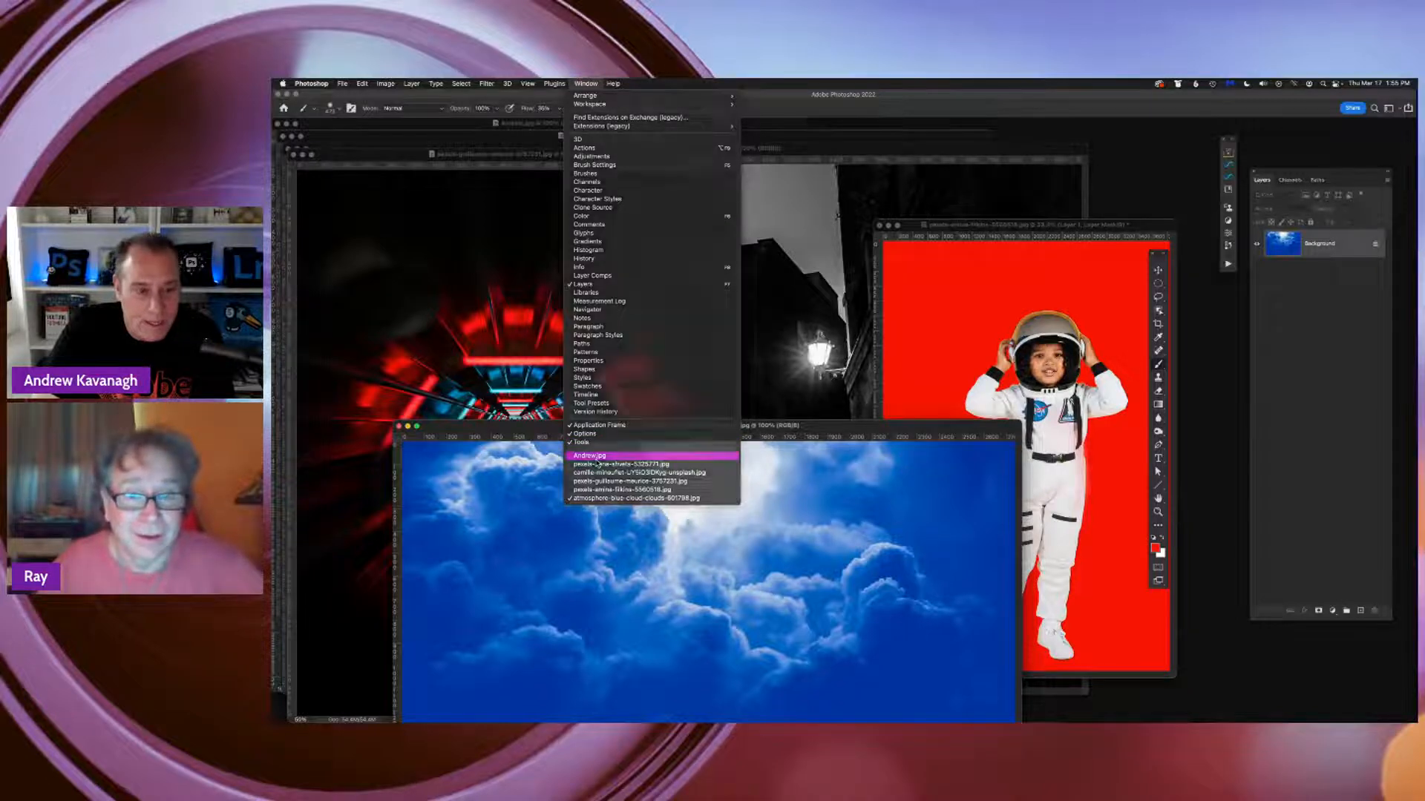
left_click_drag(616, 124, 833, 127)
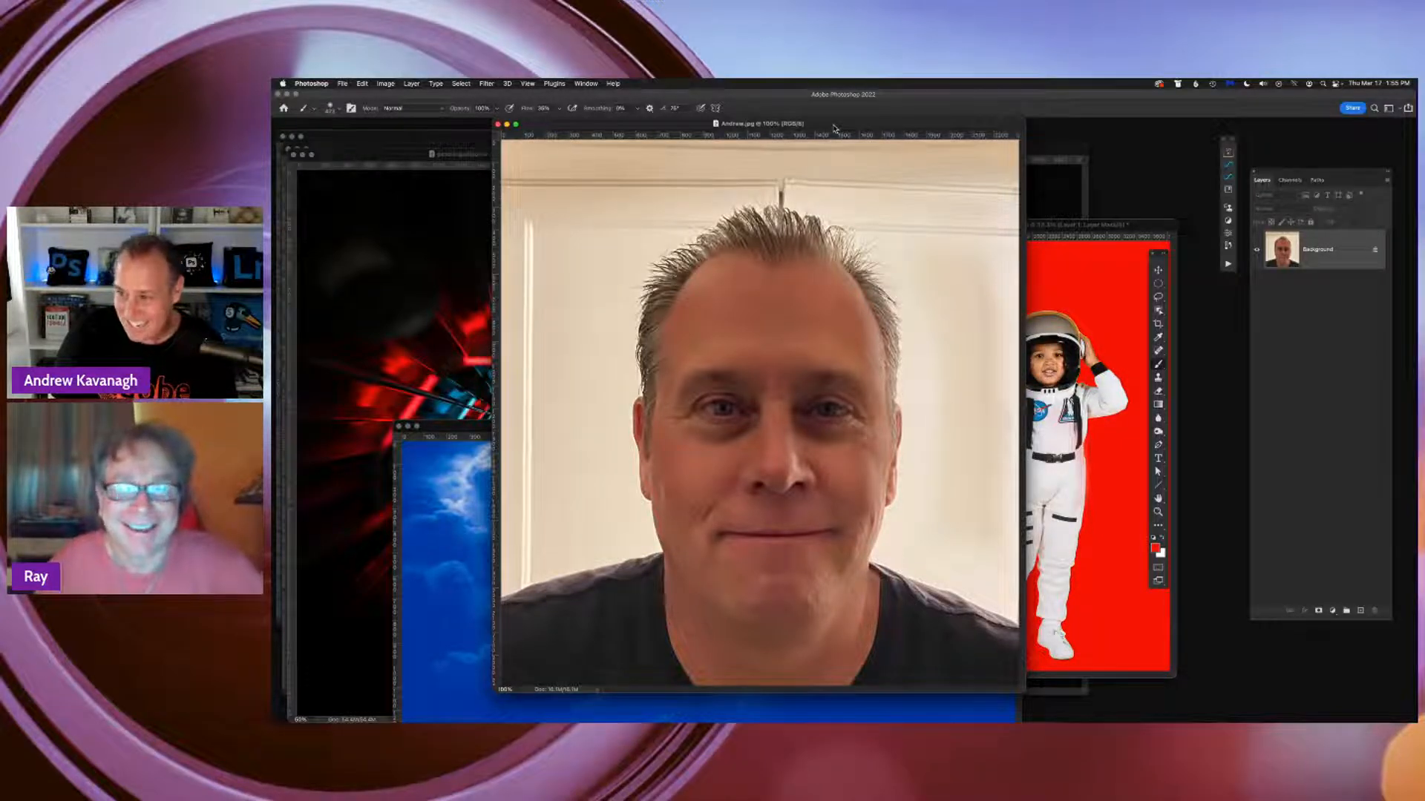
key("super+minus")
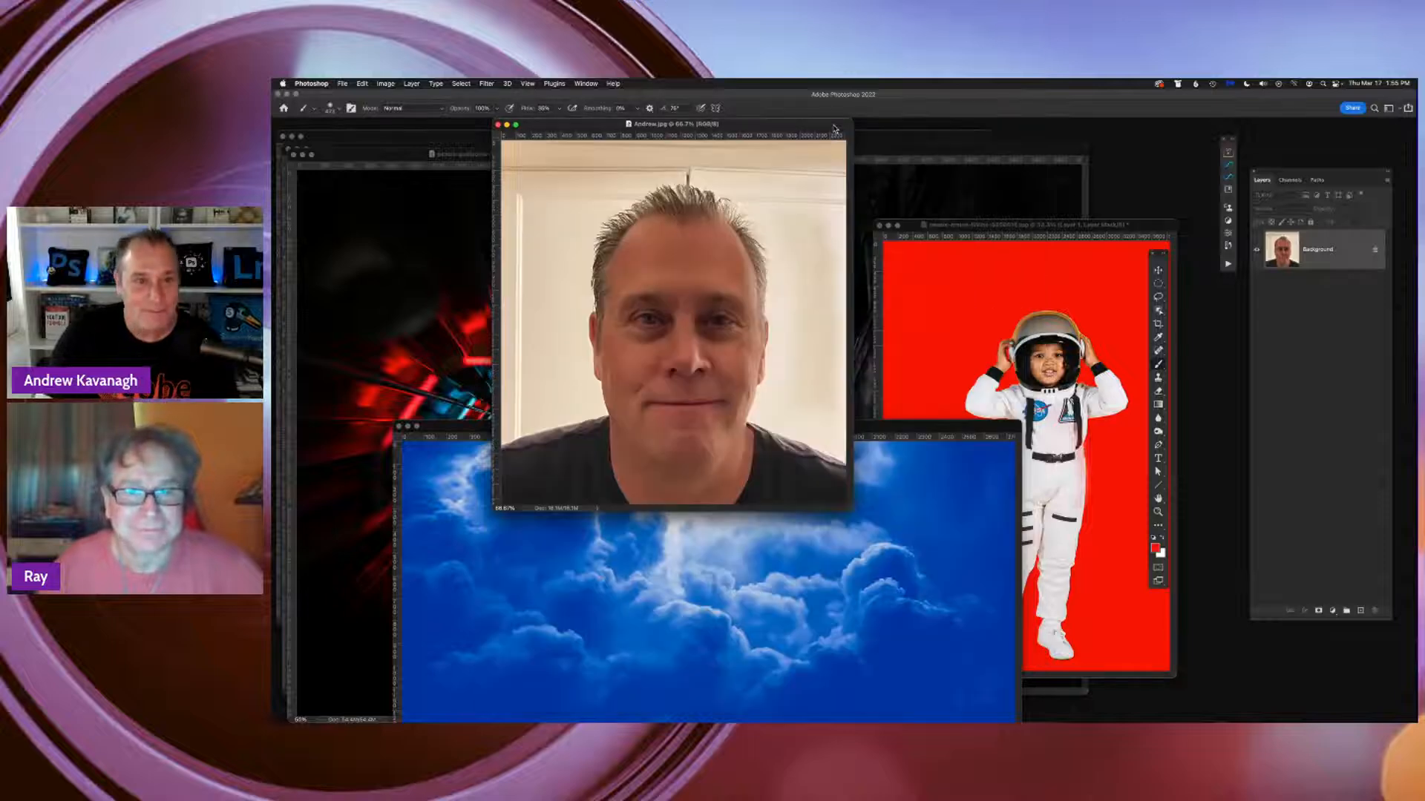
left_click_drag(791, 126, 951, 223)
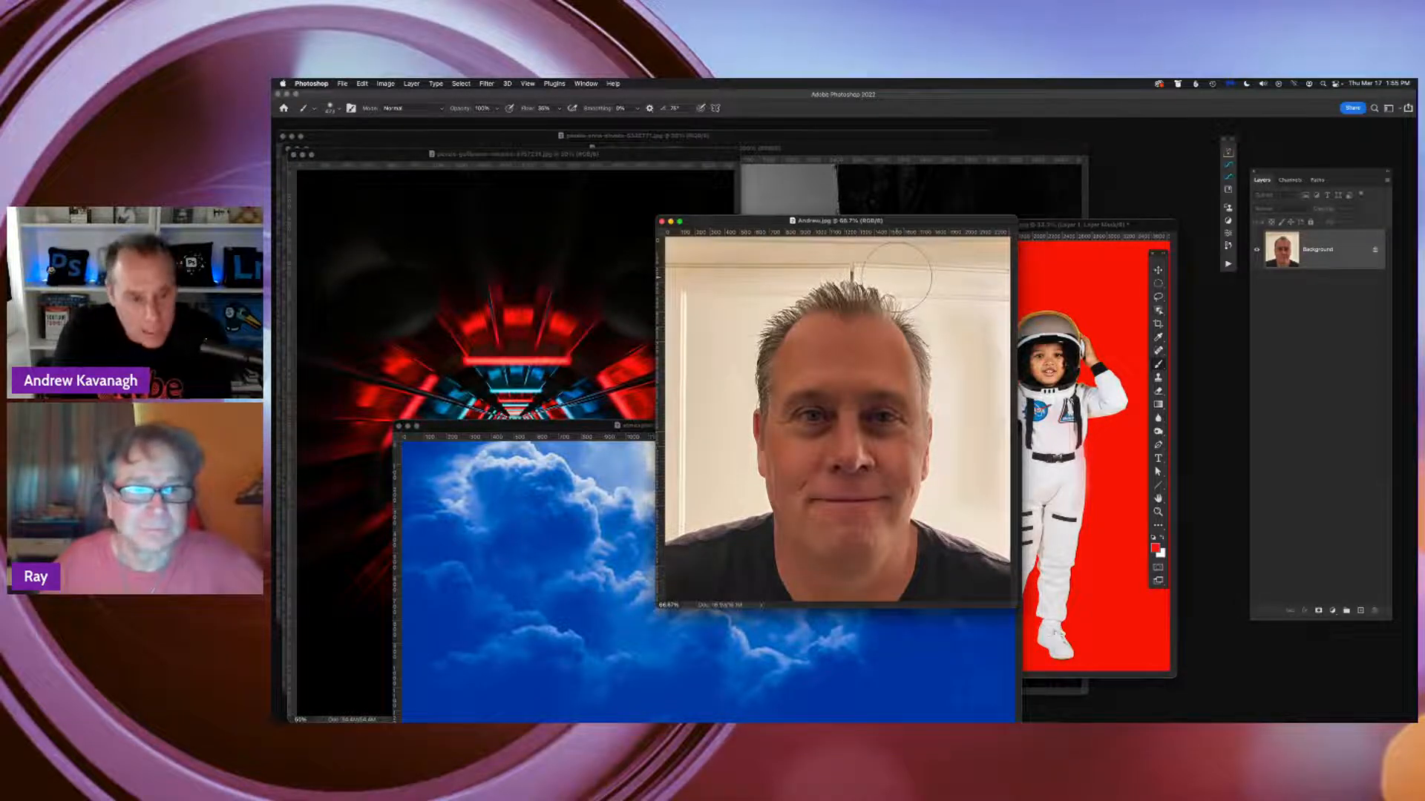
Duplicate the portrait's Background layer and shift the document window clear of the astronaut image
key("super+j")
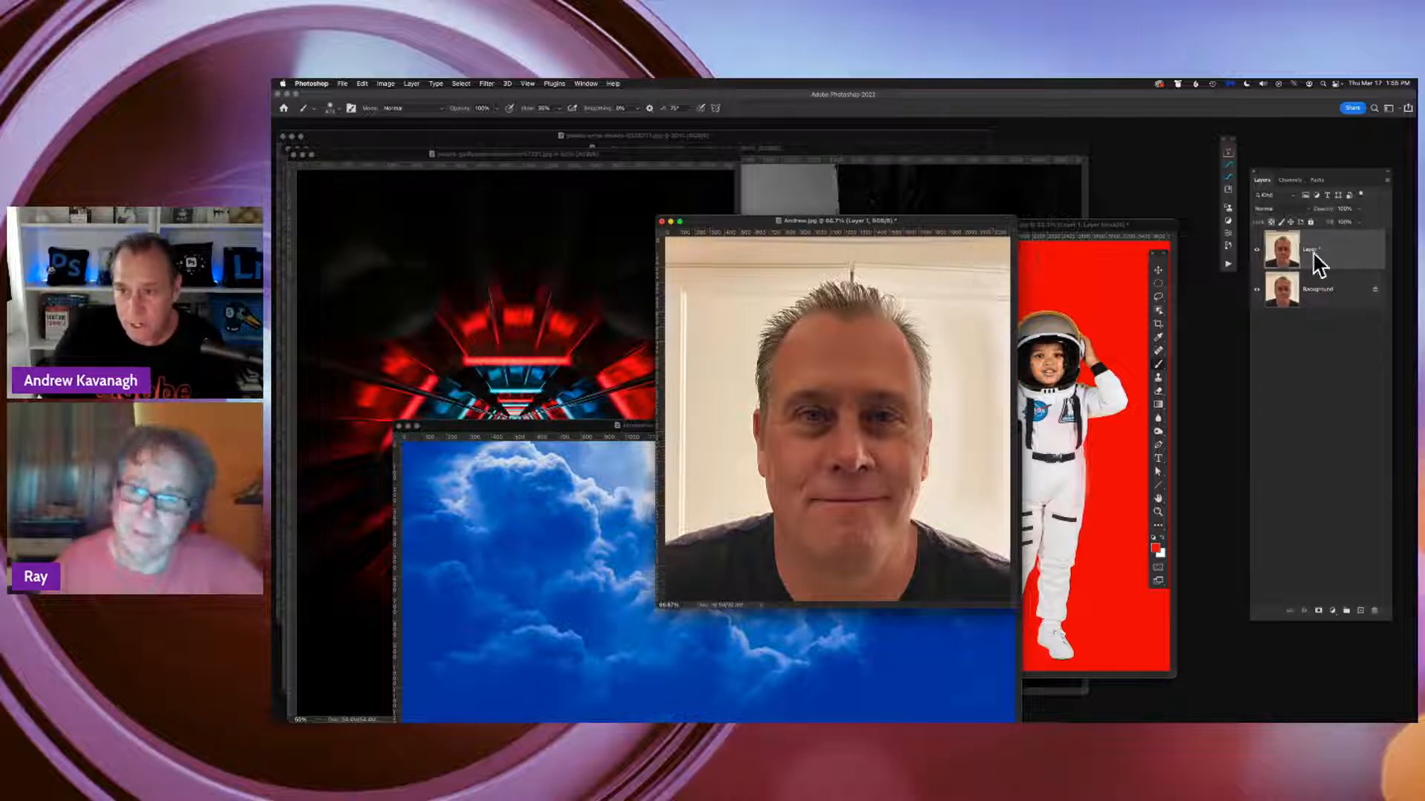
left_click_drag(896, 222, 839, 224)
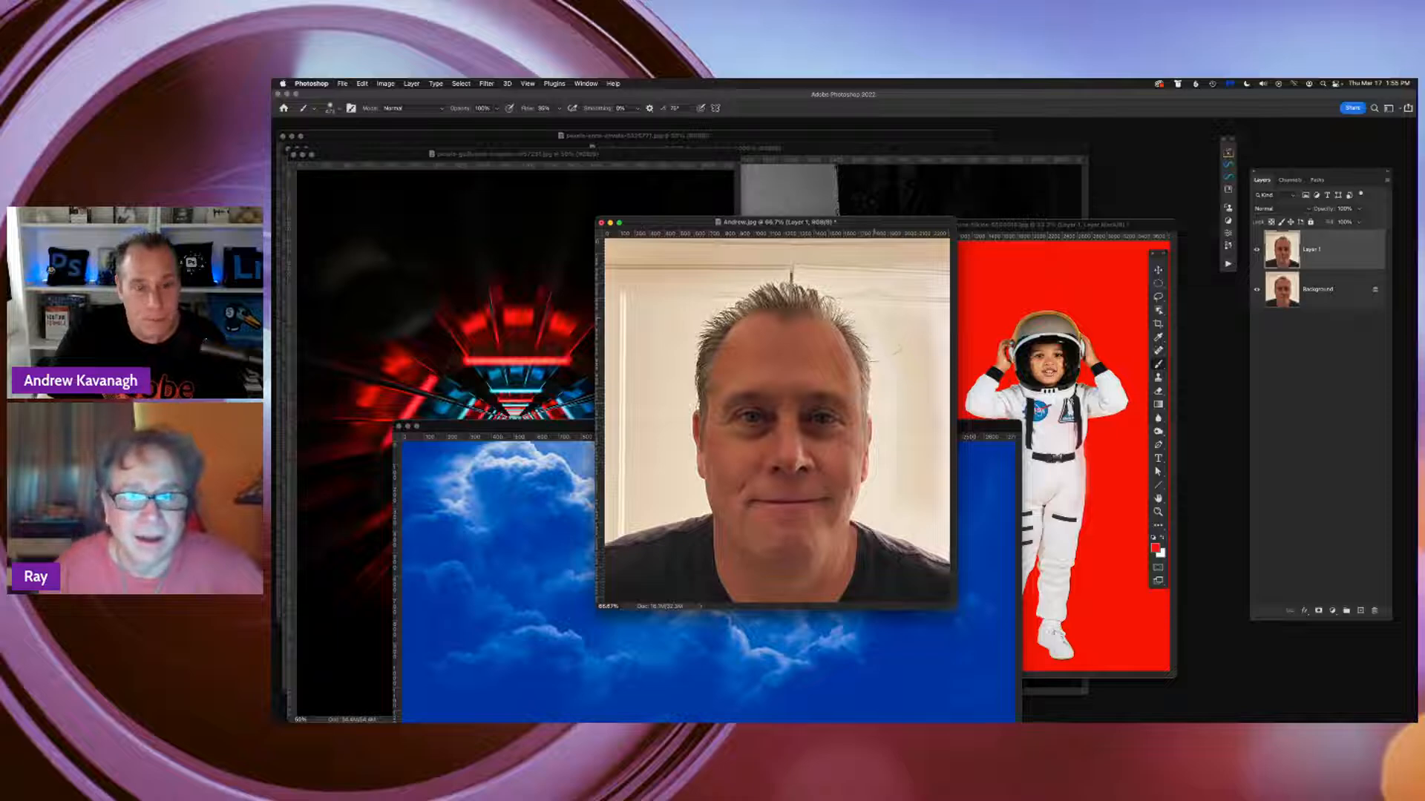
Try a direct Curves adjustment on the portrait's Layer 1, adding a point at the middle of the curve, then cancel it
left_click(386, 83)
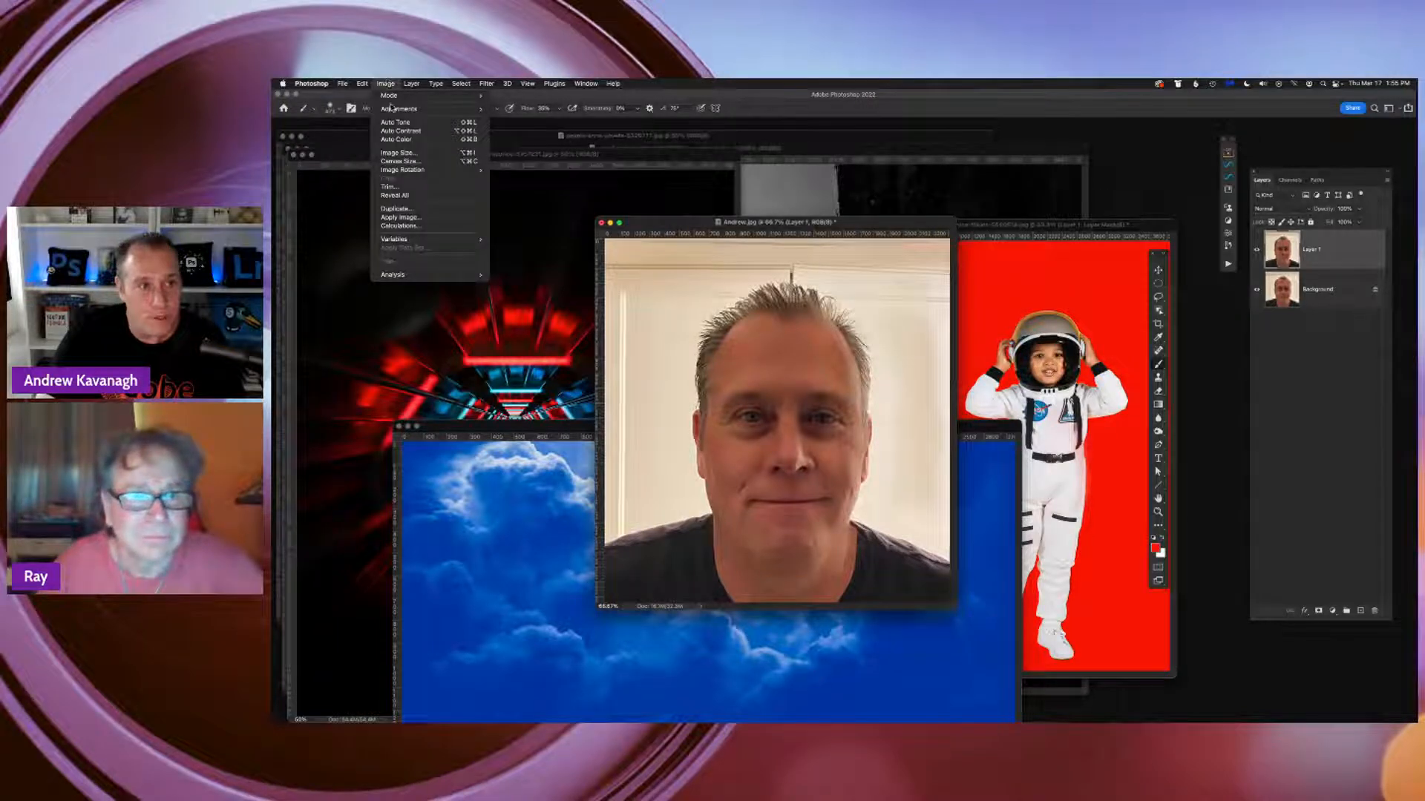
mouse_move(394, 109)
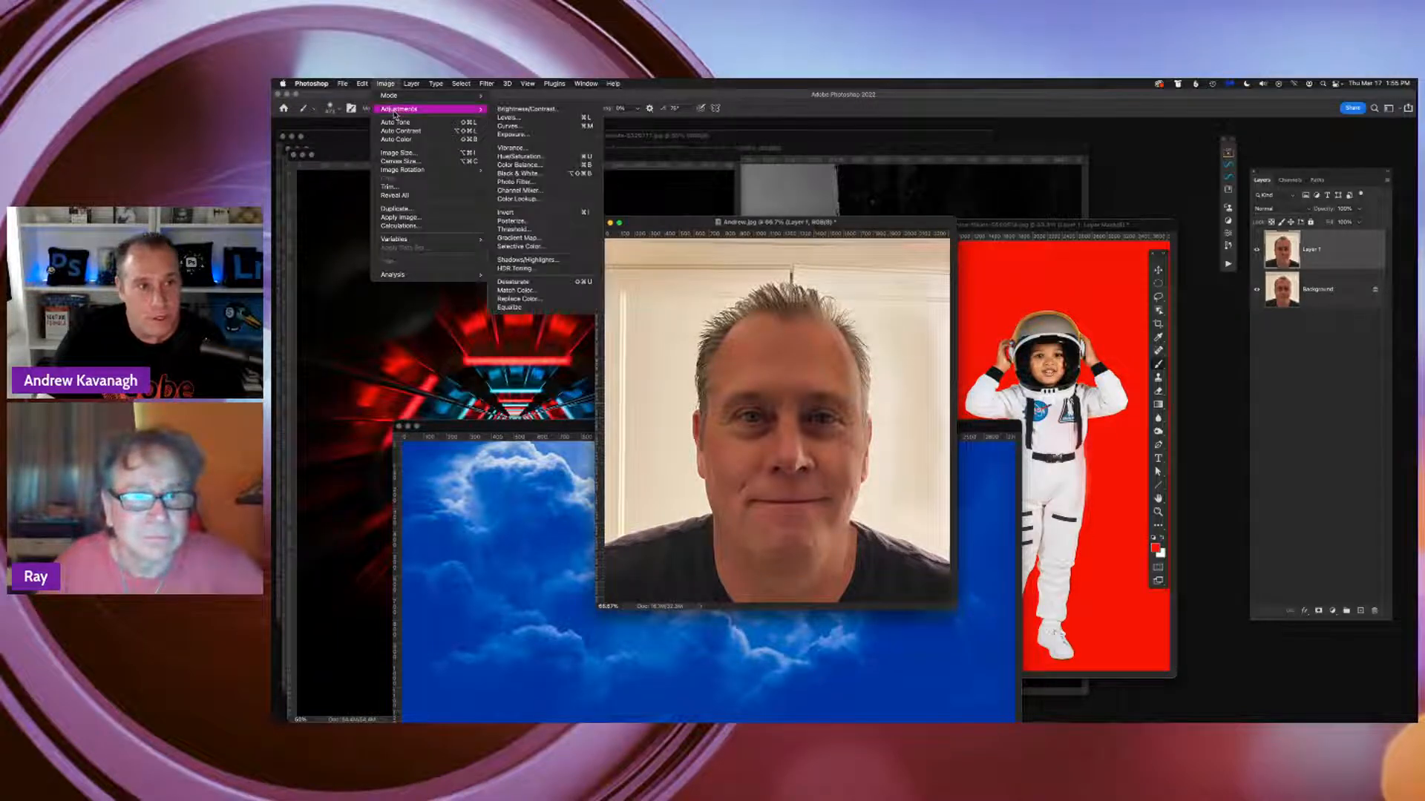
left_click(527, 127)
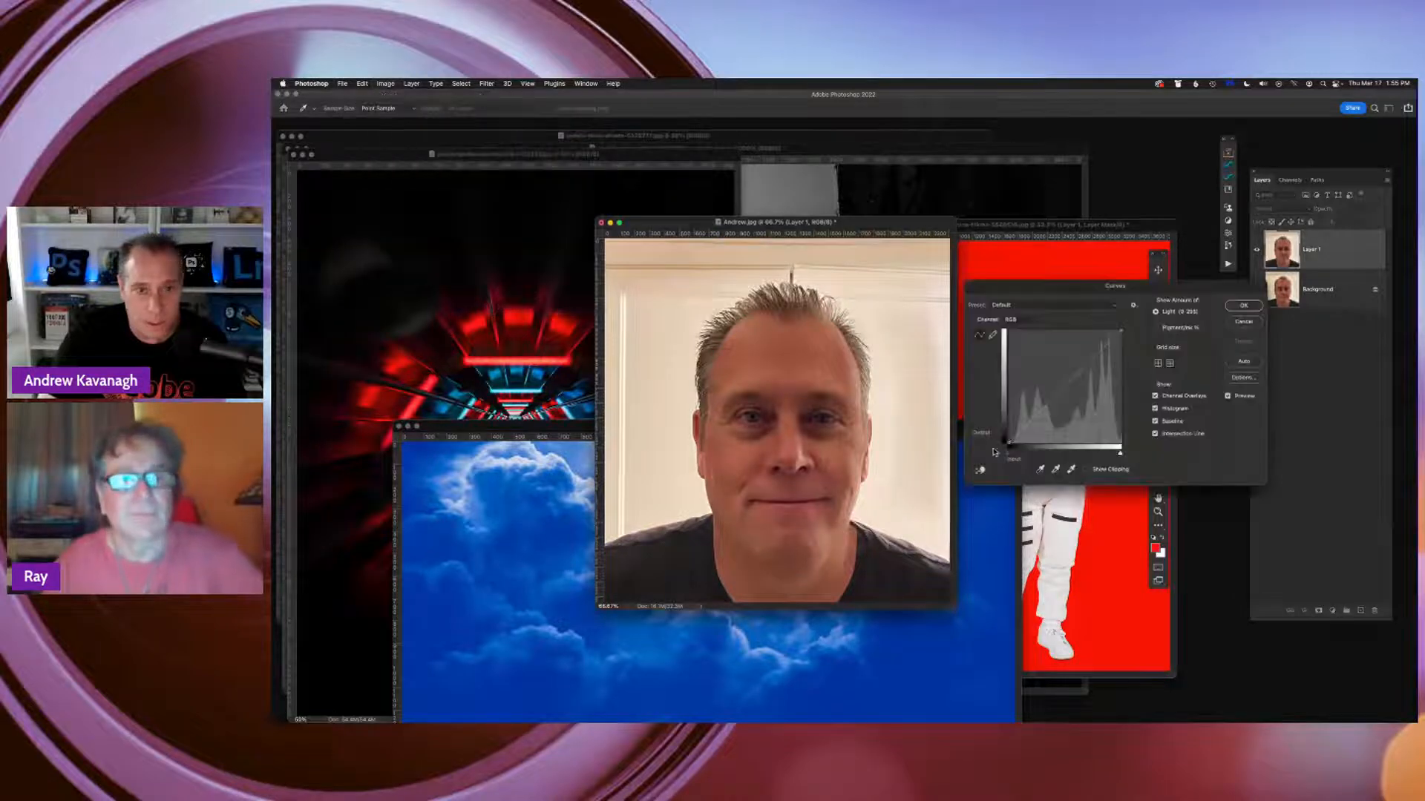
left_click_drag(1113, 317, 1123, 303)
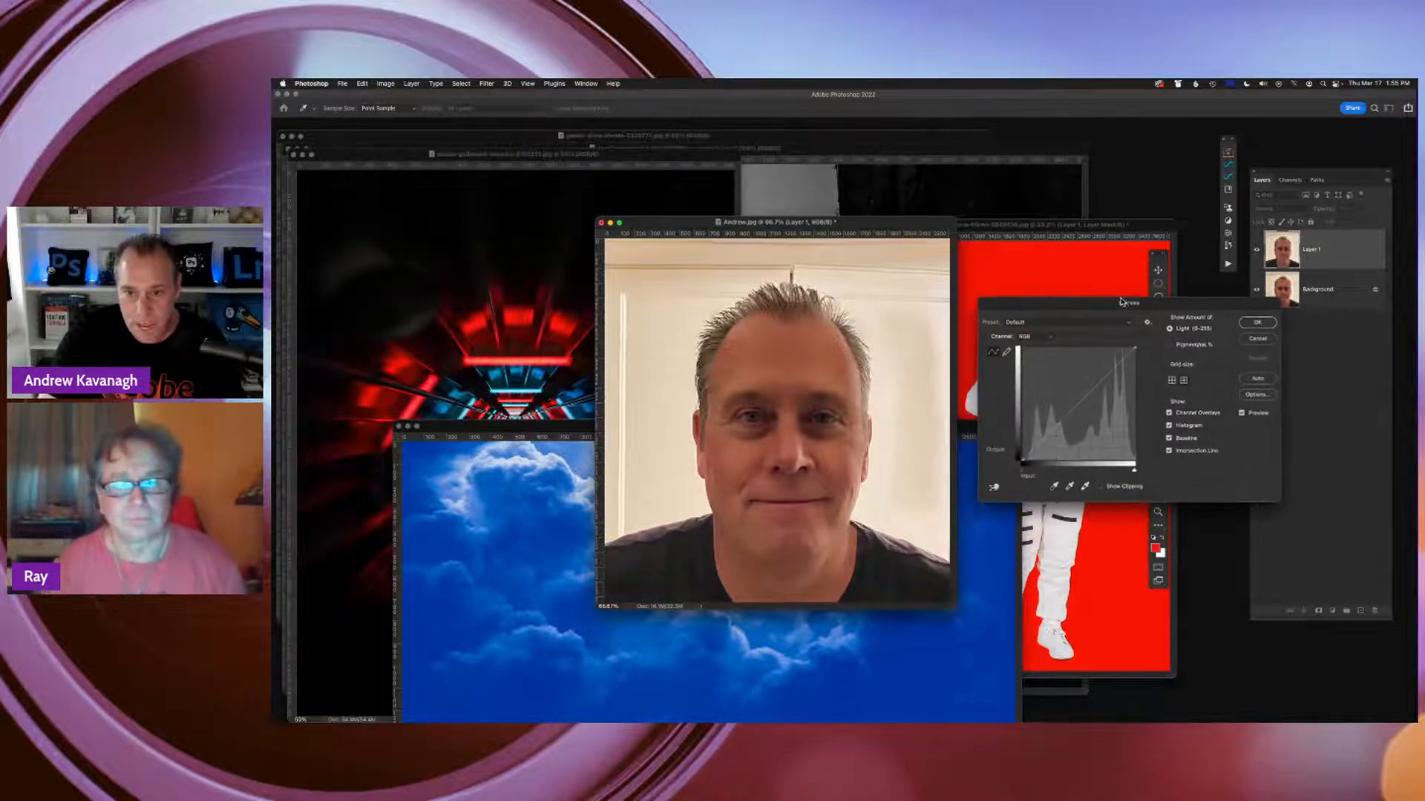
mouse_move(1075, 408)
left_mouse_down()
mouse_move(1069, 389)
mouse_move(1077, 405)
left_mouse_up()
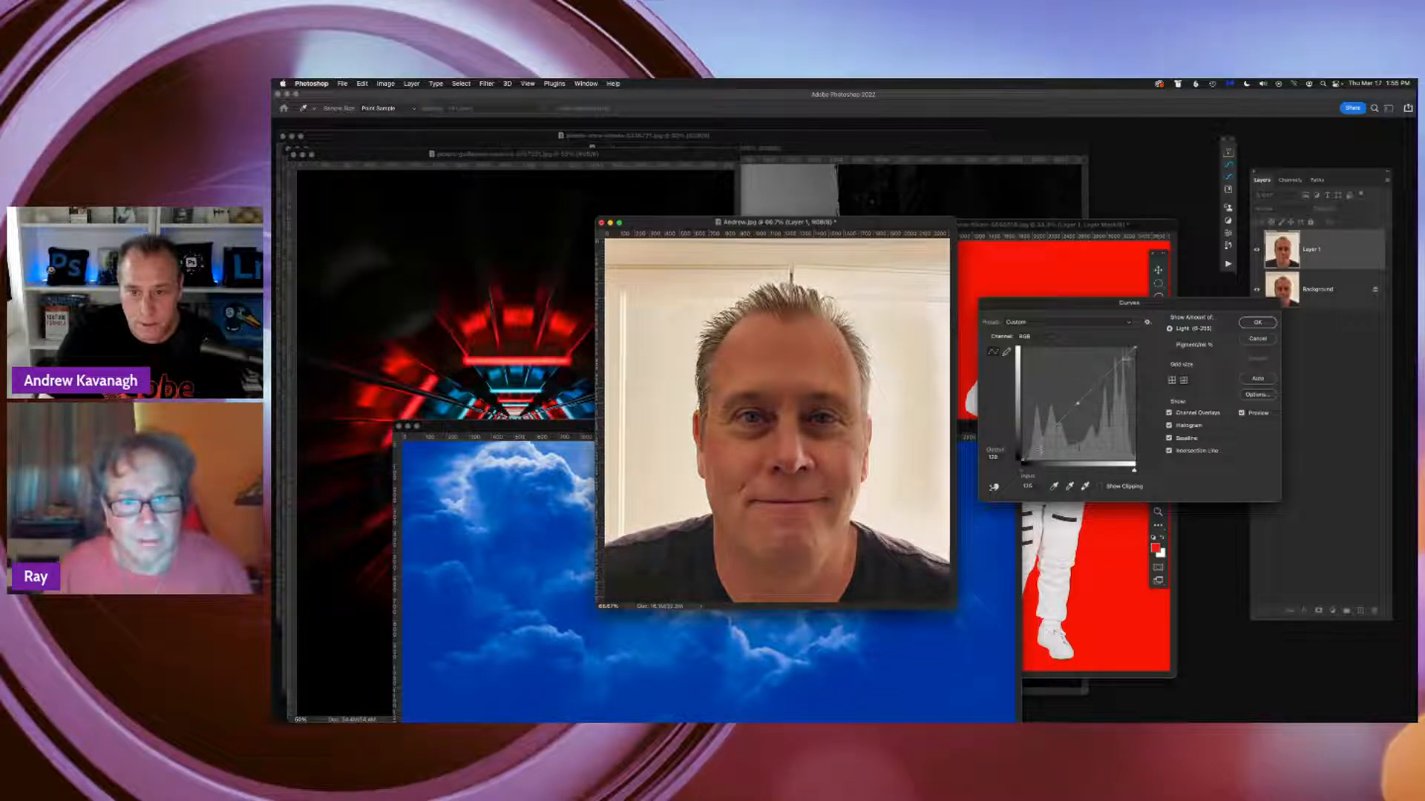
left_click(1253, 341)
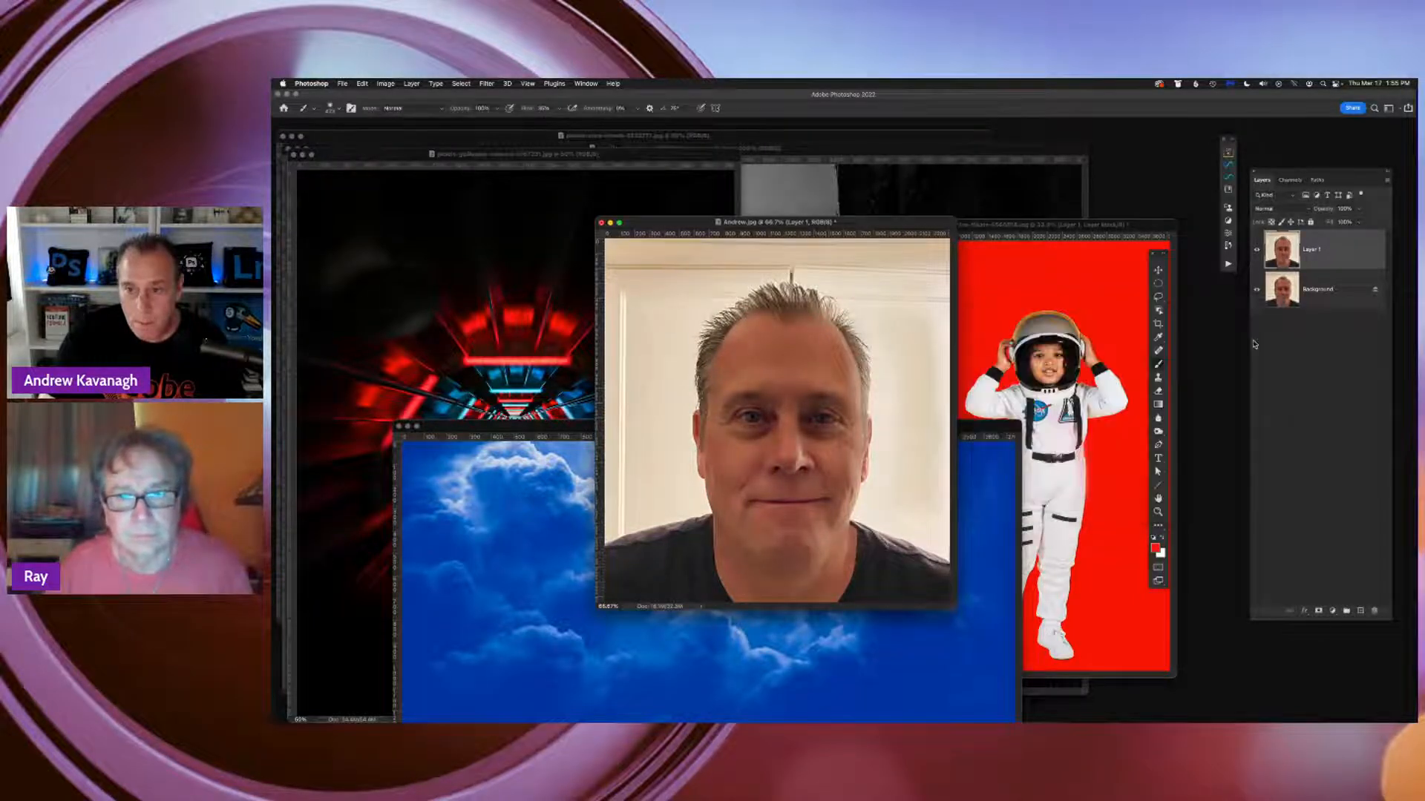
left_click_drag(820, 224, 846, 241)
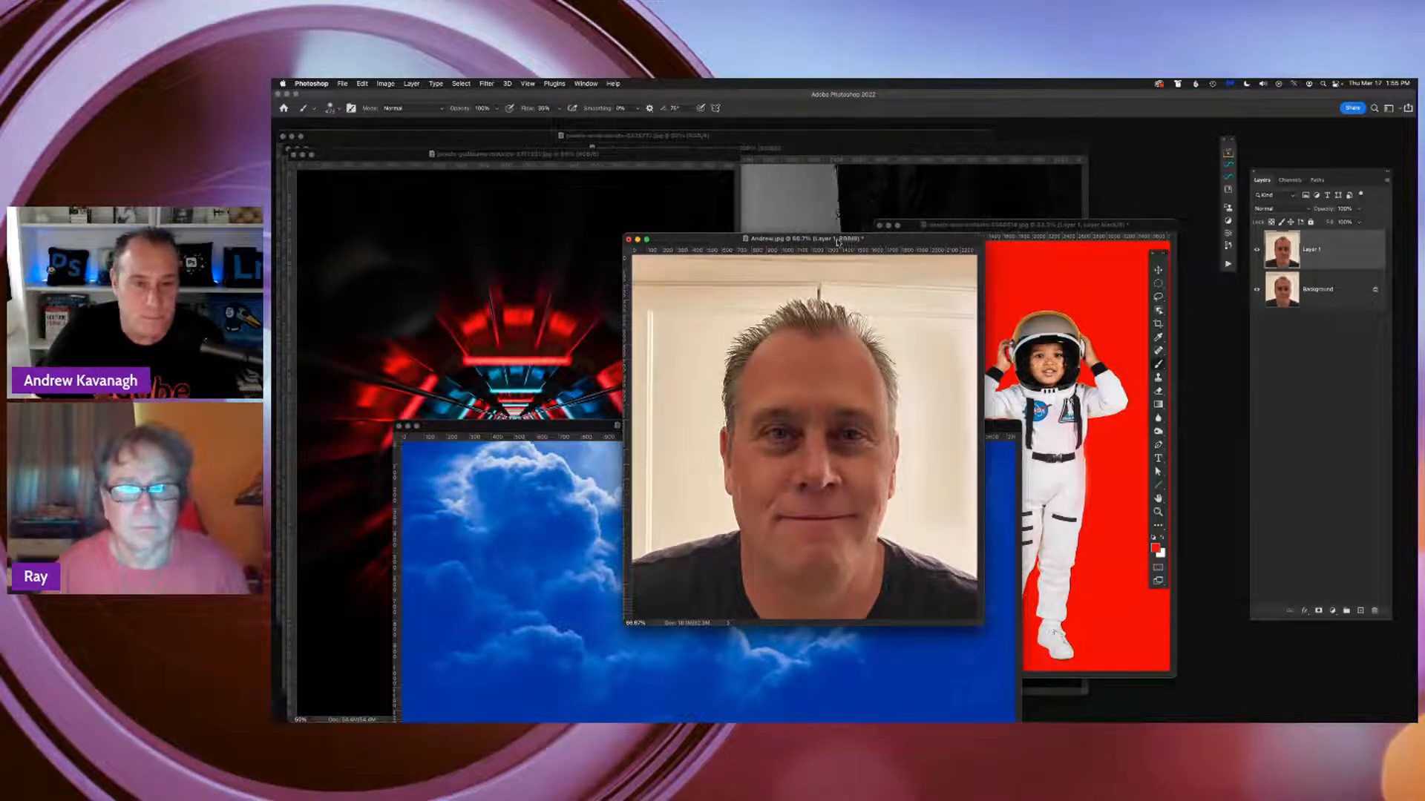
left_click_drag(846, 241, 841, 241)
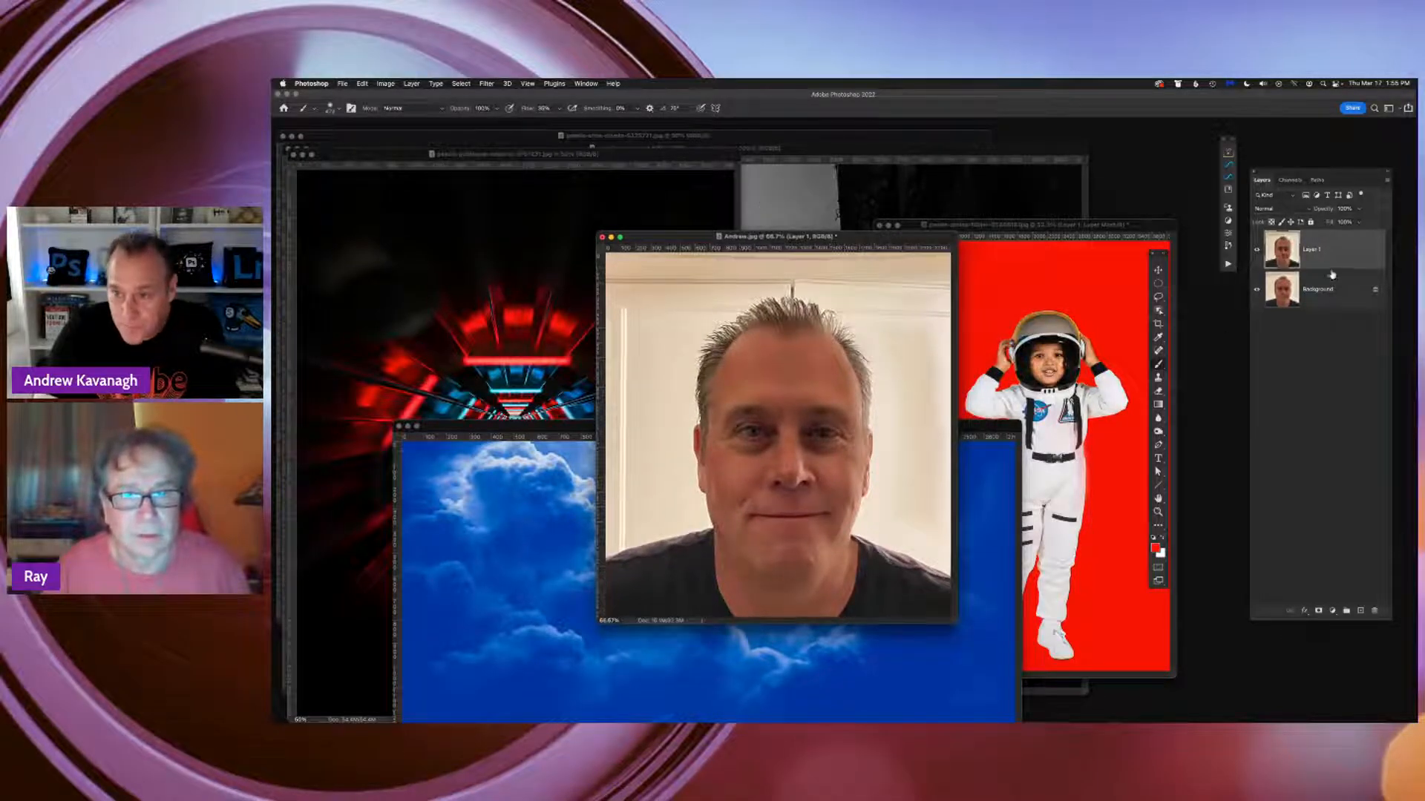
Reposition the portrait's window and convert its Layer 1 to a smart object
left_click_drag(851, 241, 830, 234)
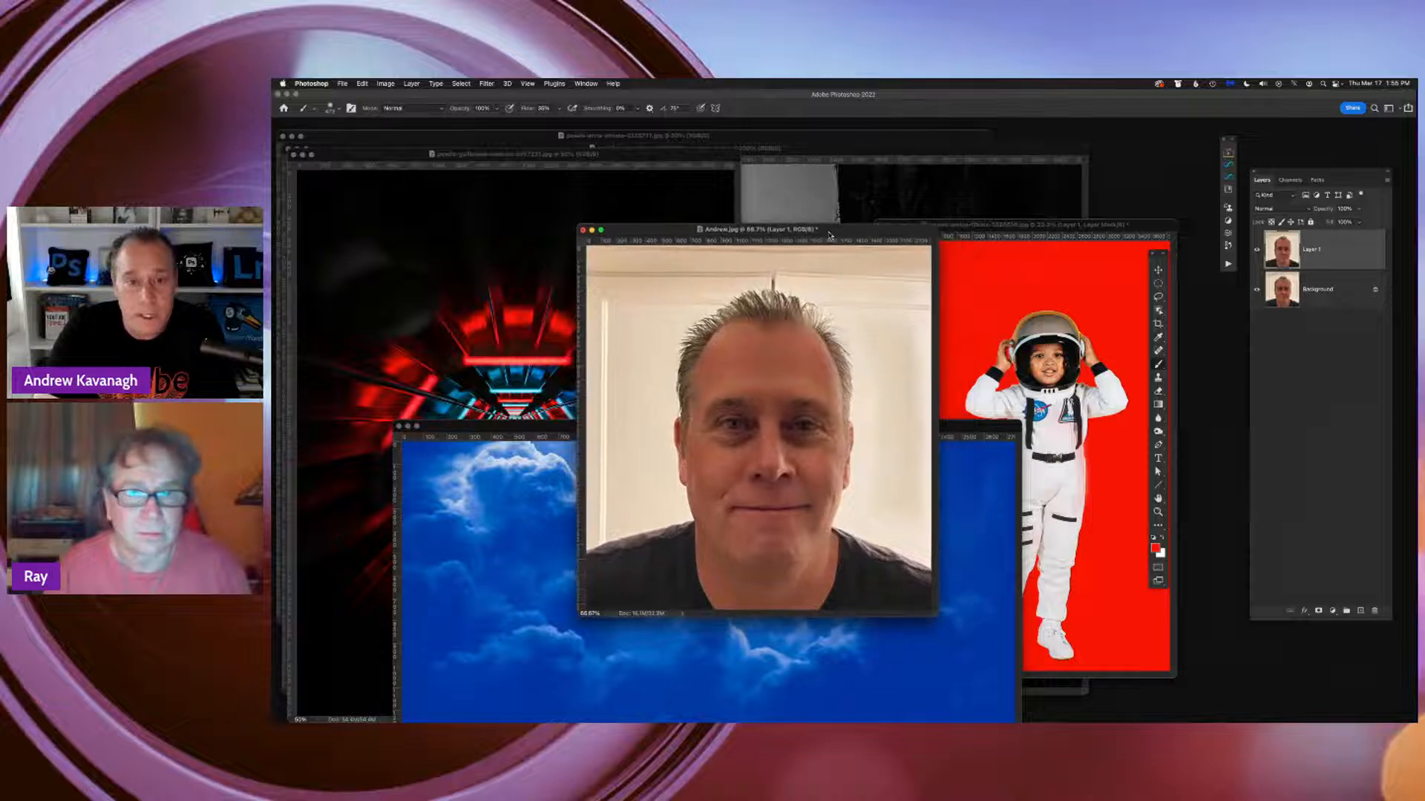
left_click(487, 83)
left_click(496, 170)
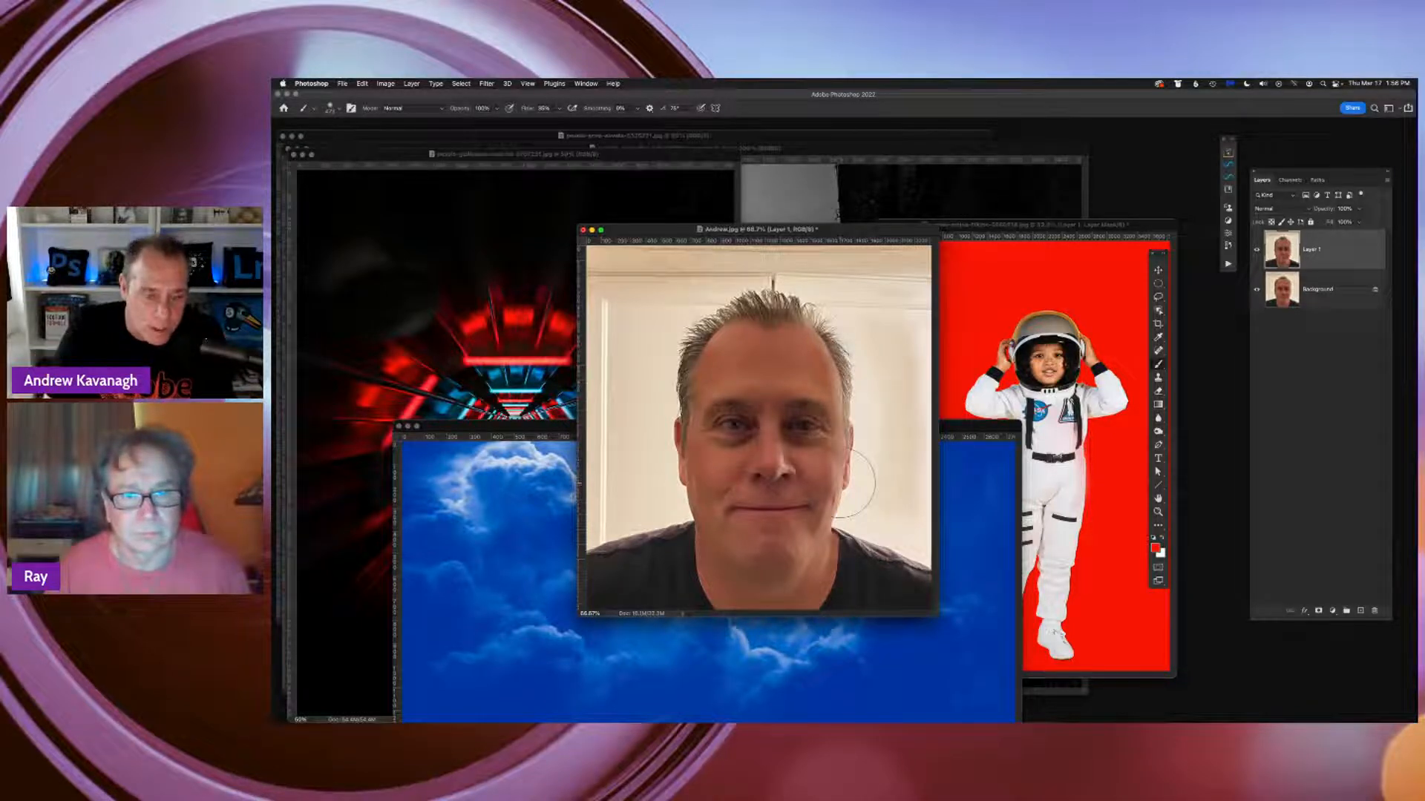
right_click(1317, 254)
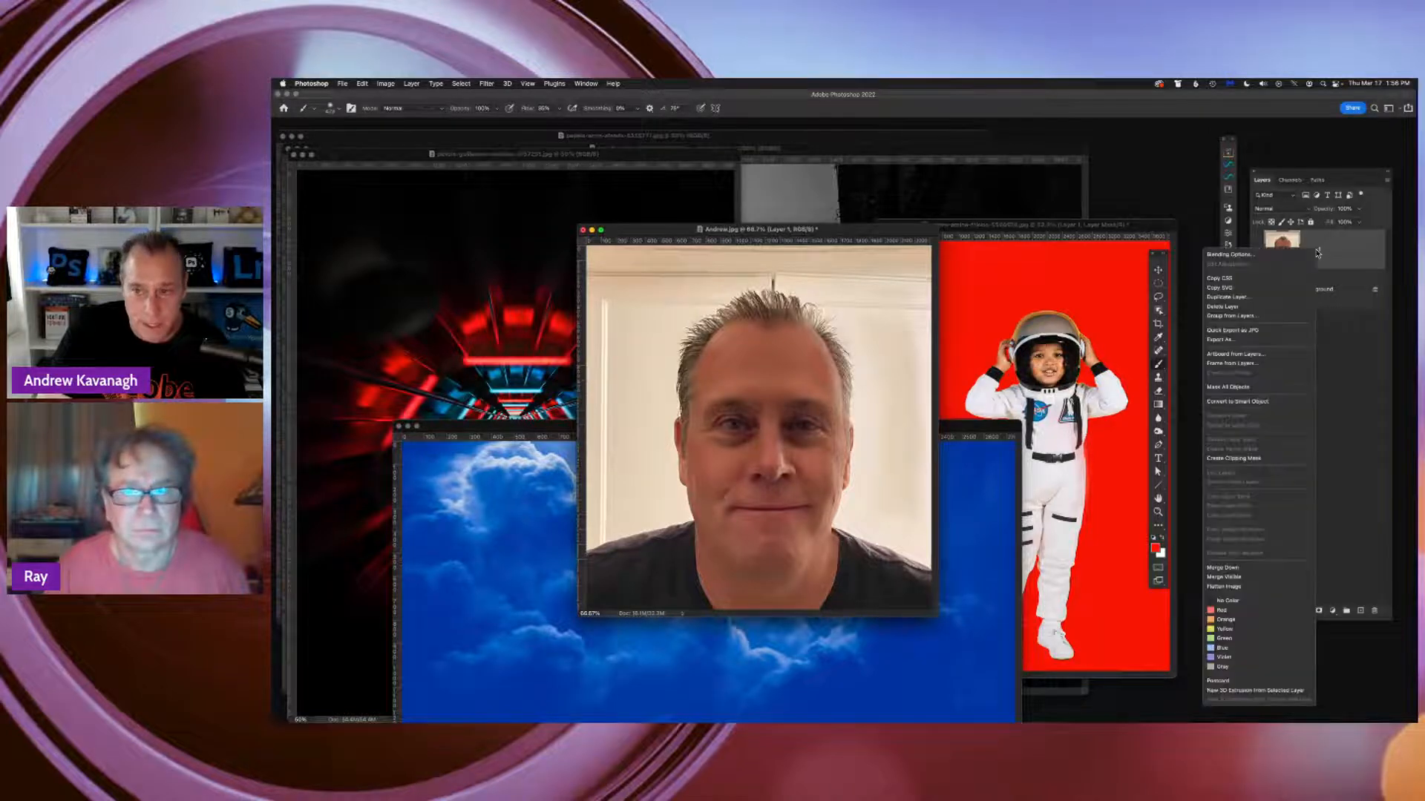
left_click(1264, 406)
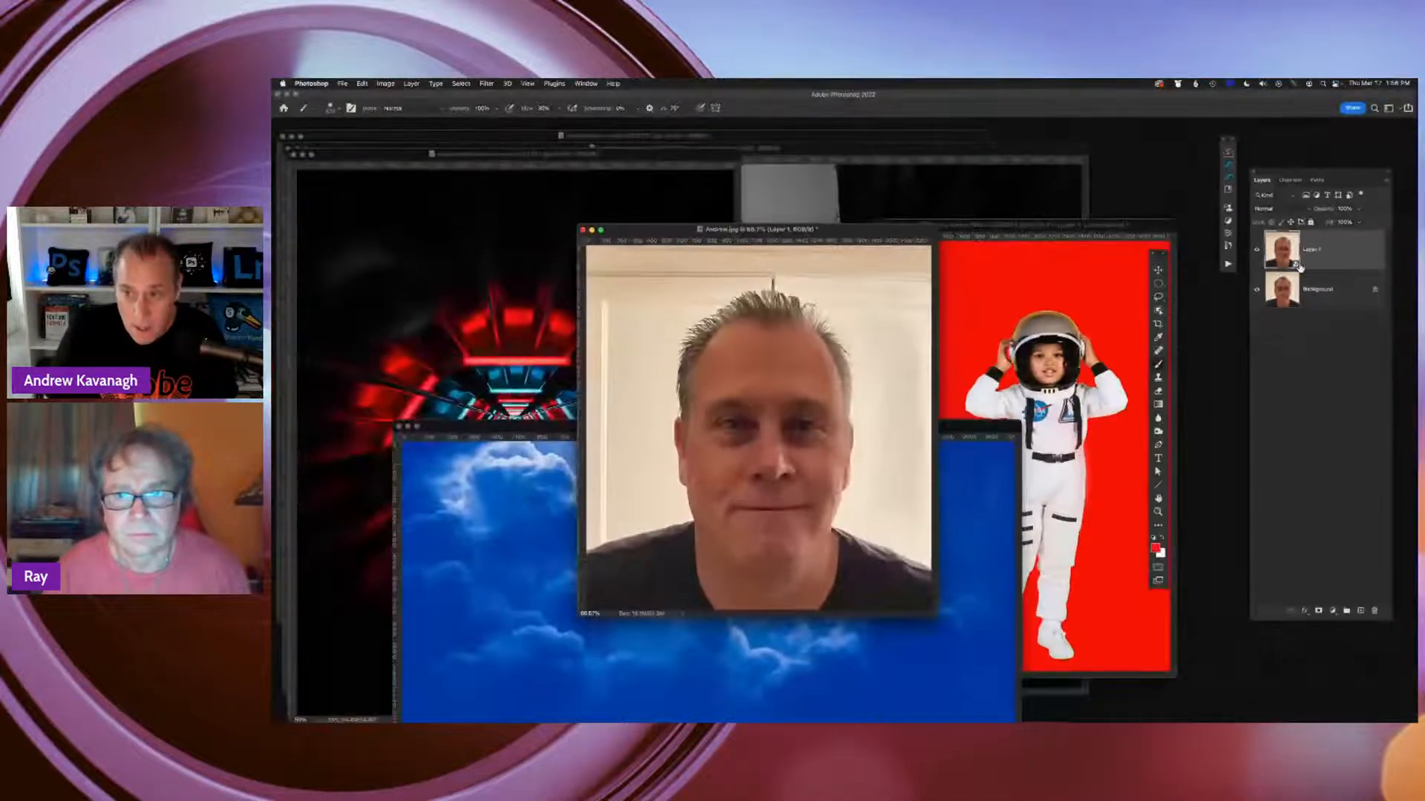
Move the portrait window closer to the astronaut and switch the portrait to full-screen view with a plain grey surround
left_click_drag(853, 234, 883, 250)
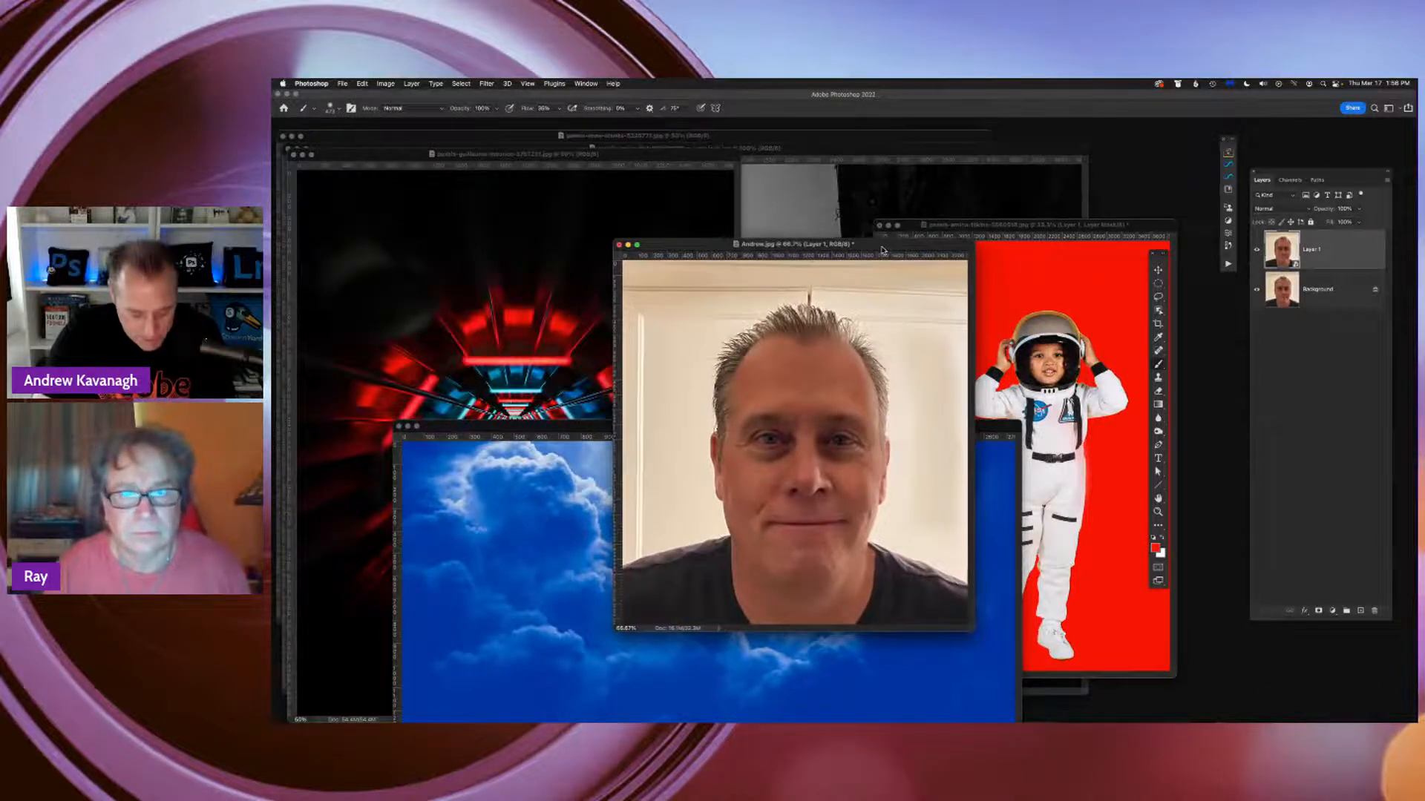
key("f")
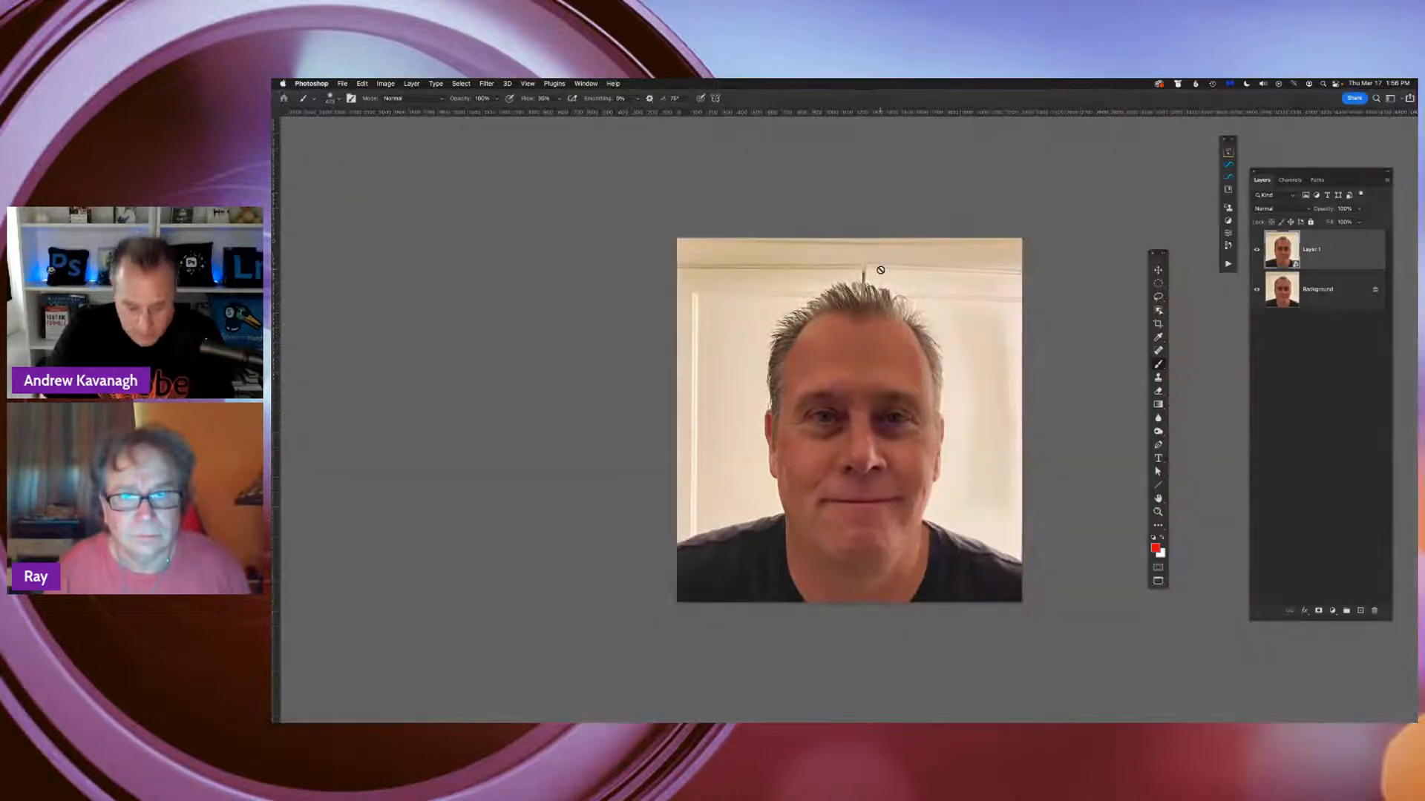
key("super+equal")
key("super+minus")
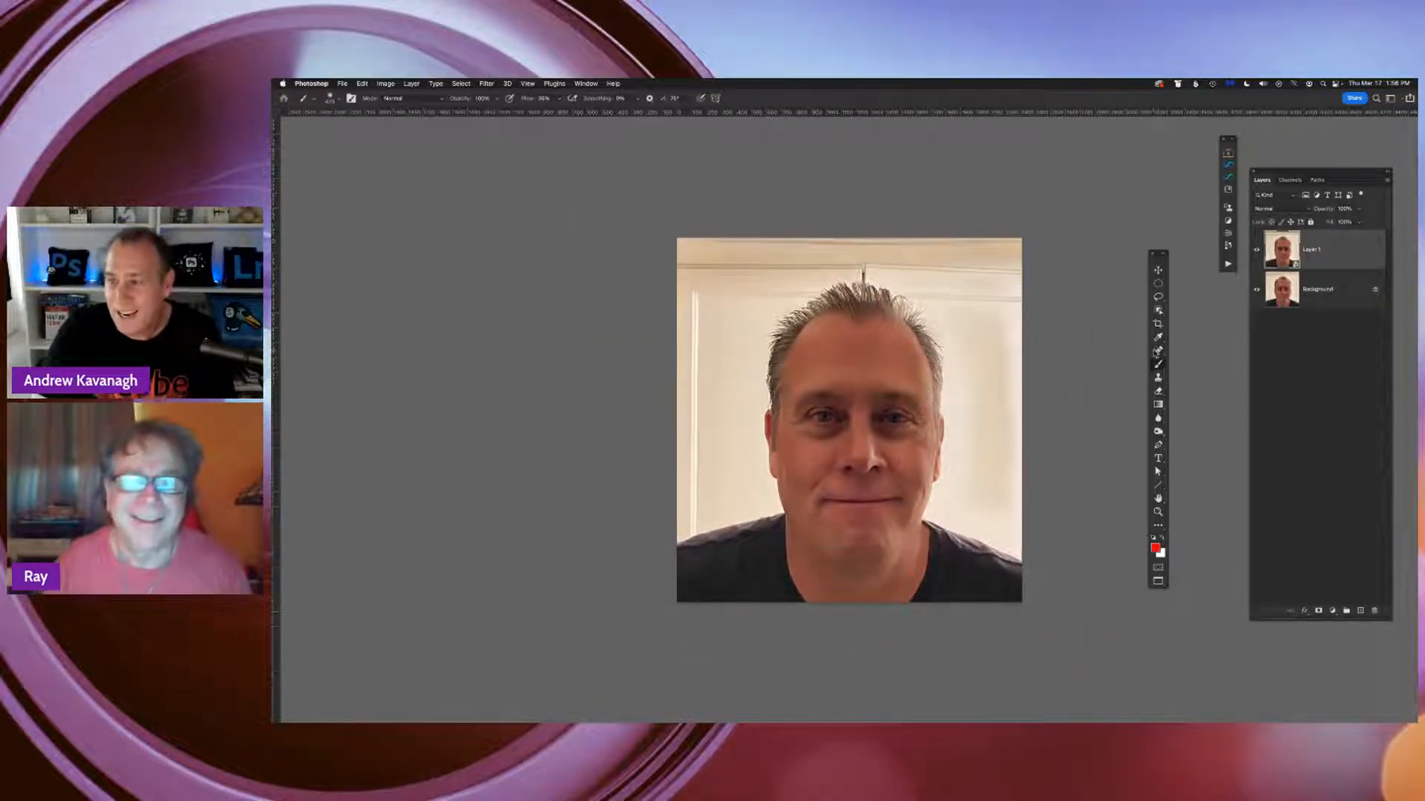
Open the Camera Raw Filter for the portrait's smart object and reduce its preview to 66.7% magnification
left_click(488, 84)
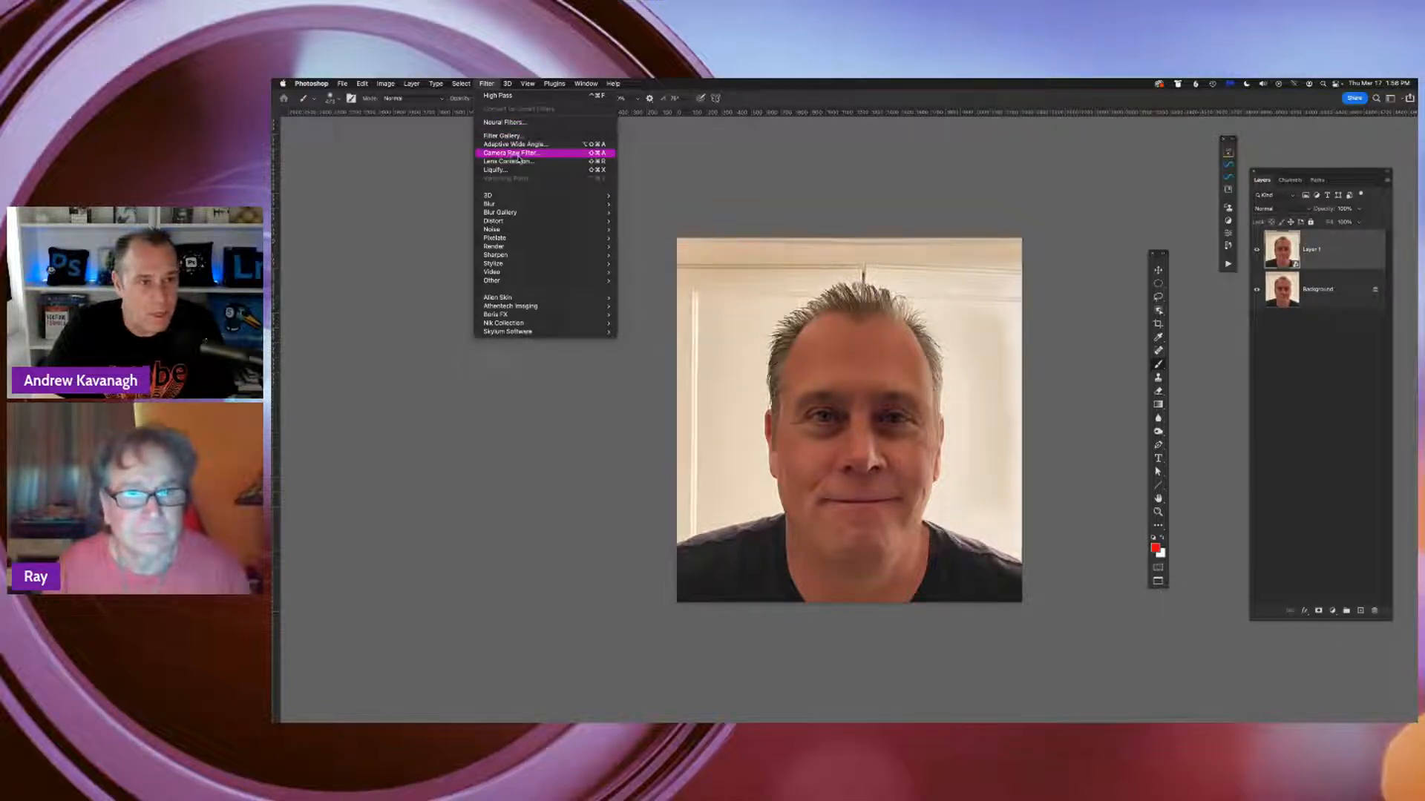
left_click(518, 153)
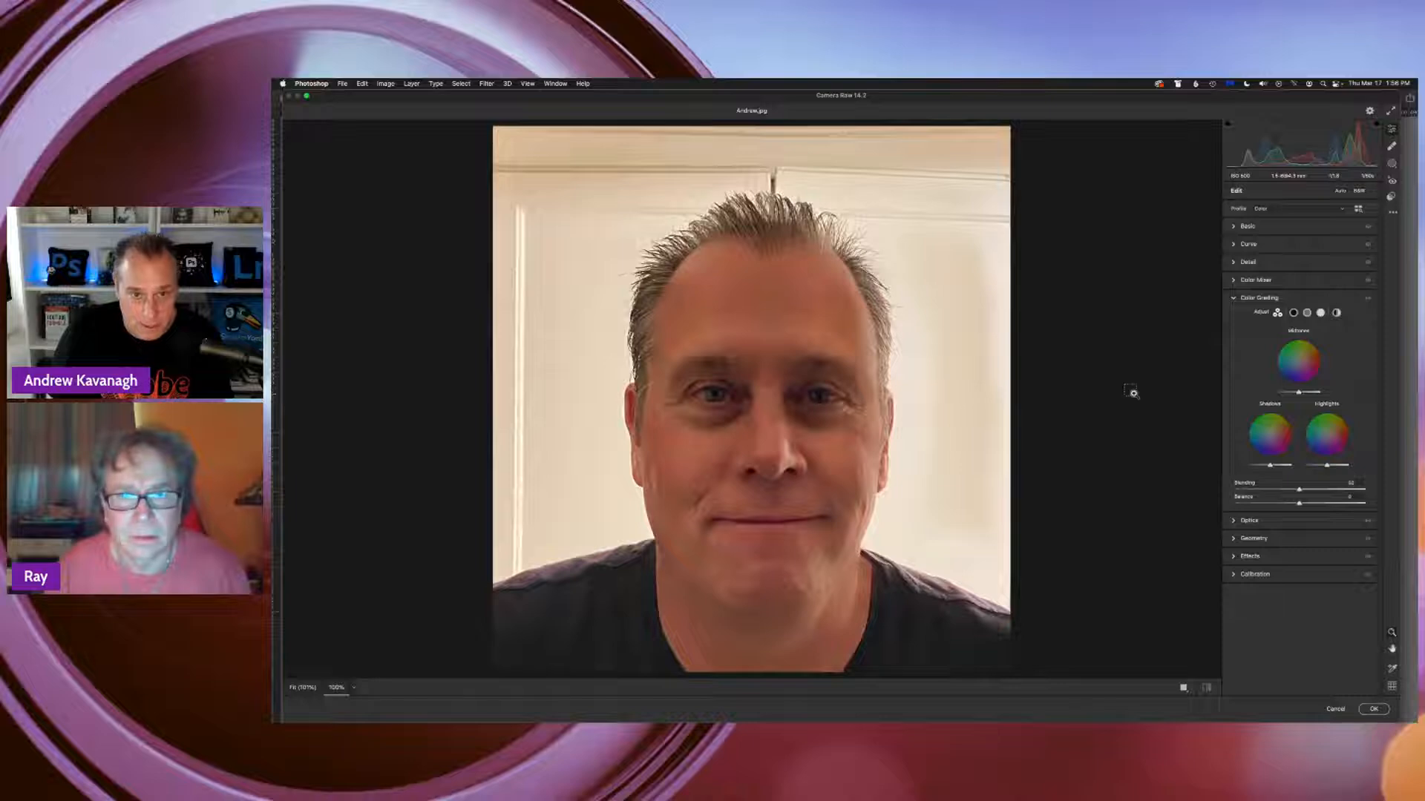
key("super+minus")
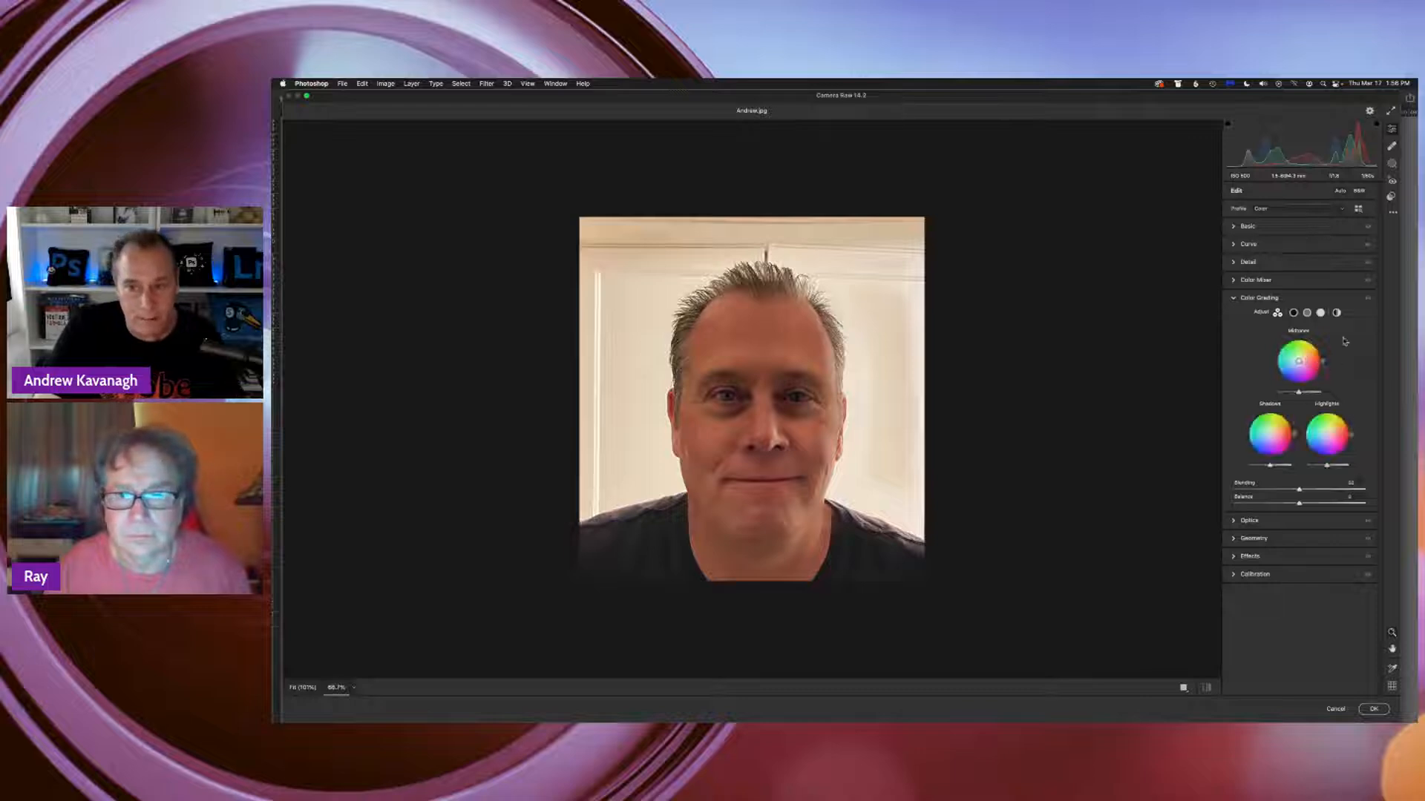
Set the Basic tones to about Exposure +0.50, Contrast +17, Highlights -86, Shadows +14, Whites +4 and Blacks +7
left_click(1248, 226)
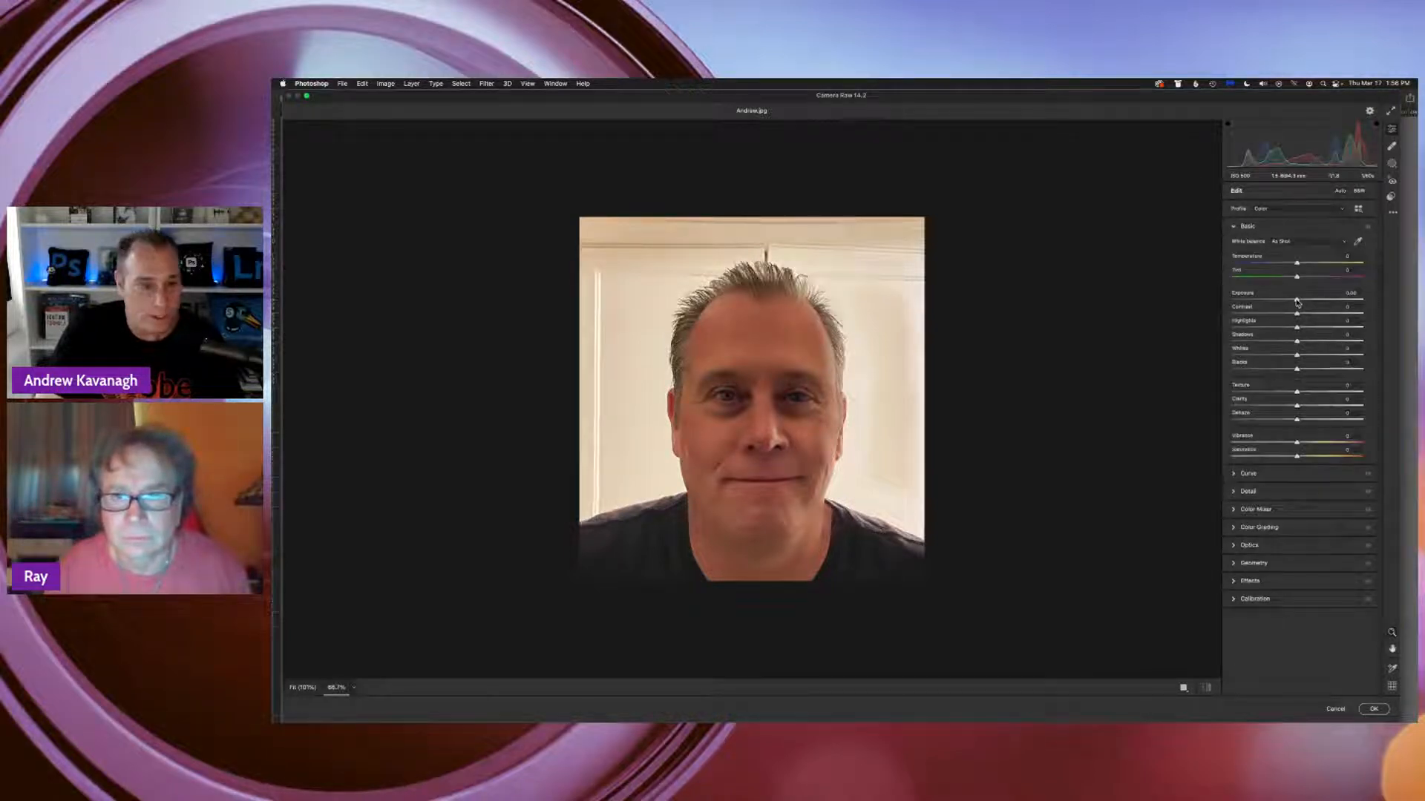
left_click_drag(1297, 302, 1303, 302)
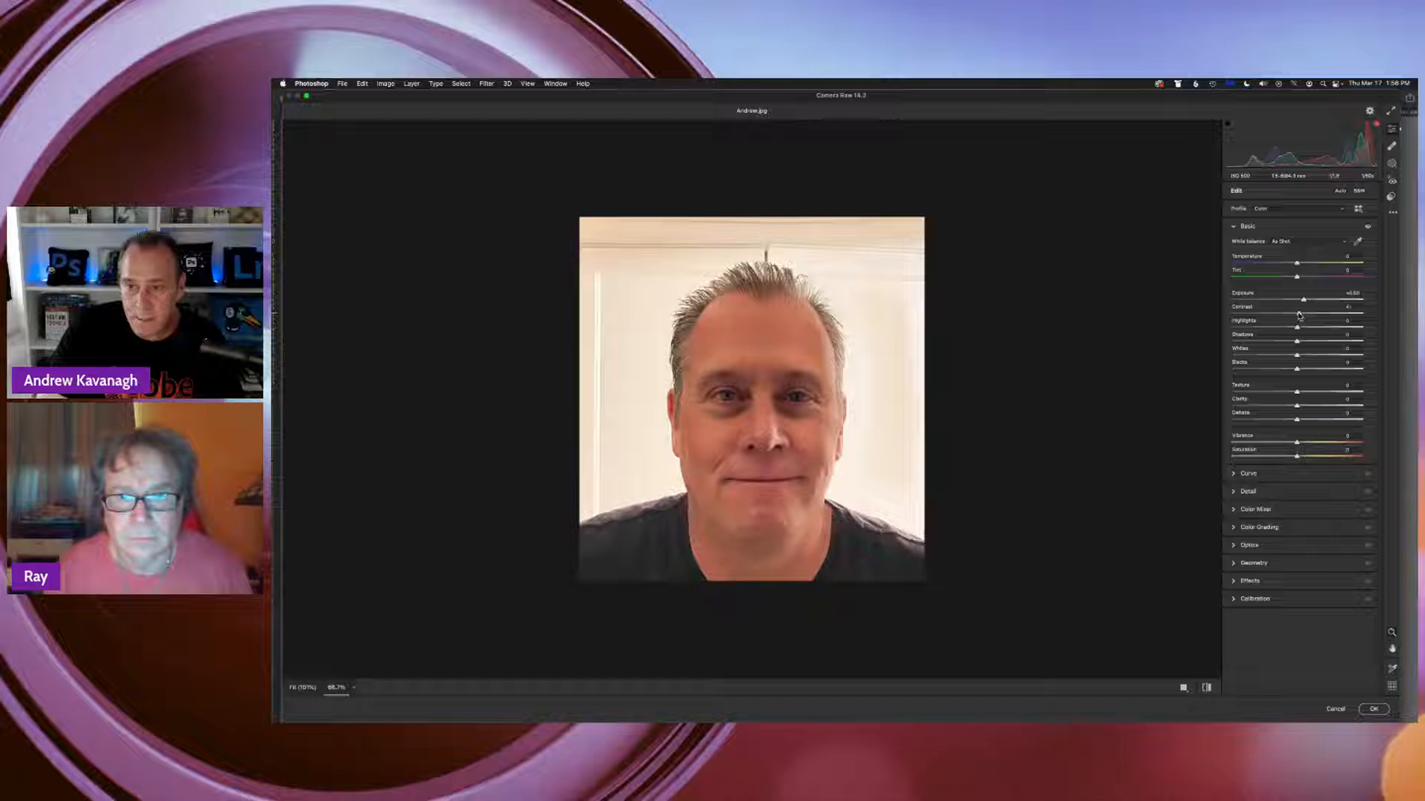
left_click_drag(1299, 315, 1240, 330)
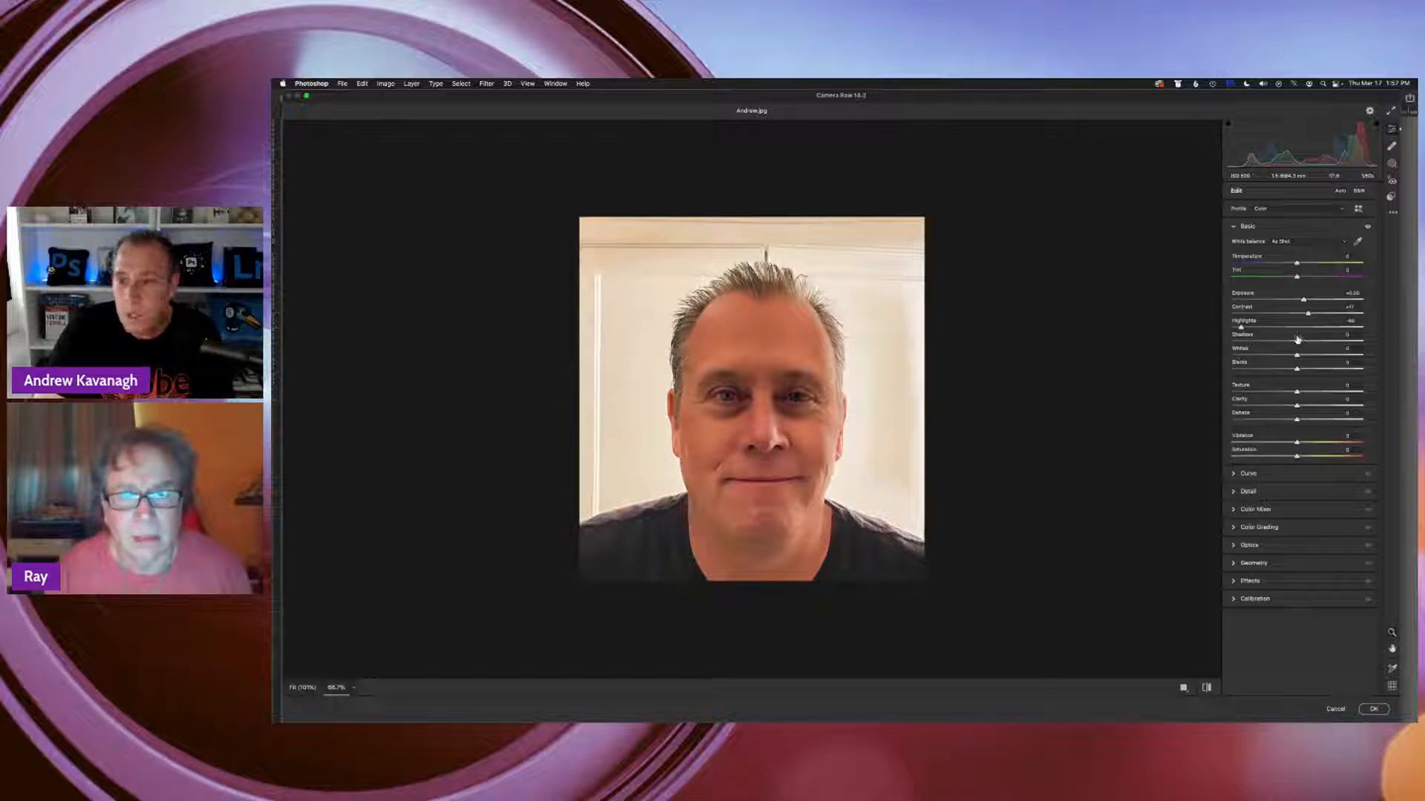
left_click_drag(1297, 340, 1310, 343)
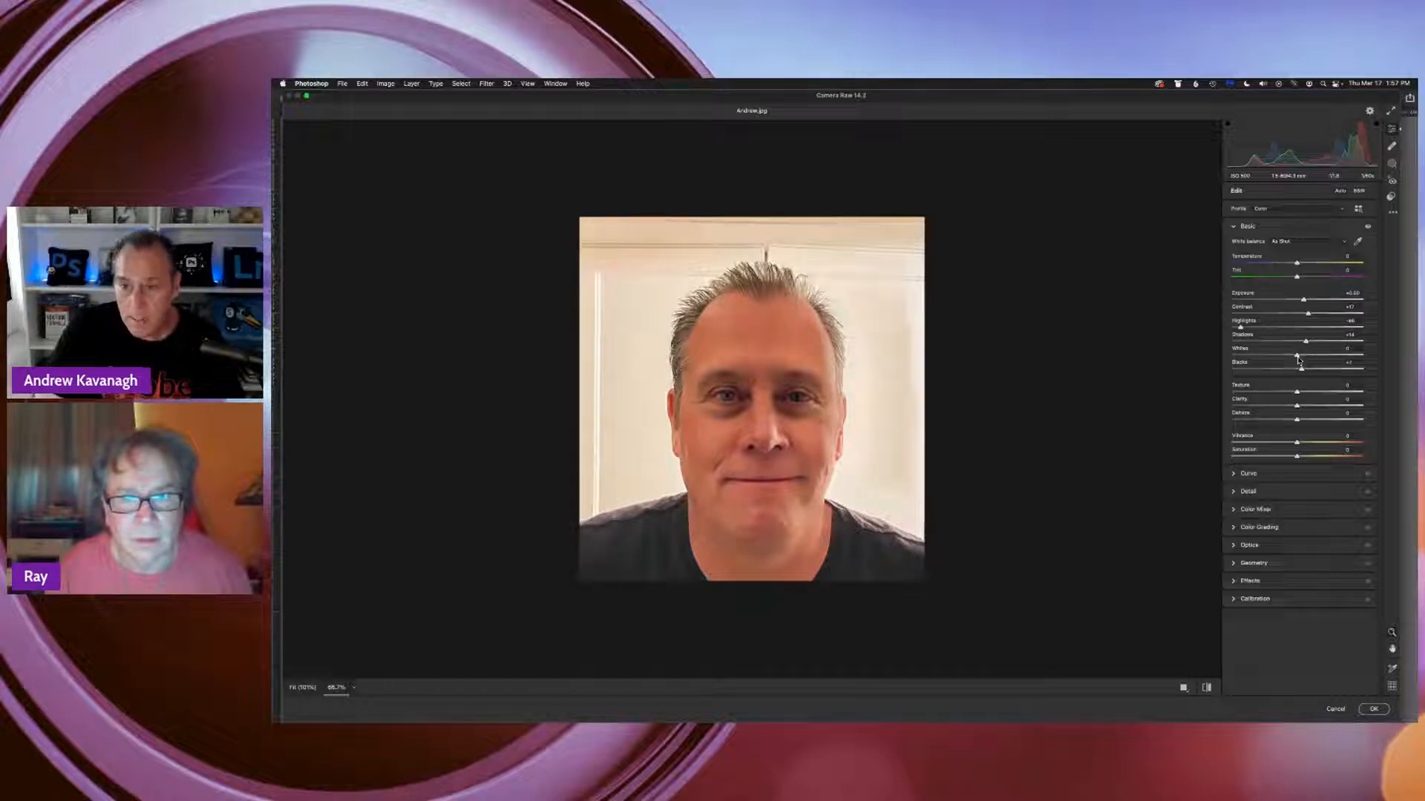
left_click_drag(1298, 360, 1299, 357)
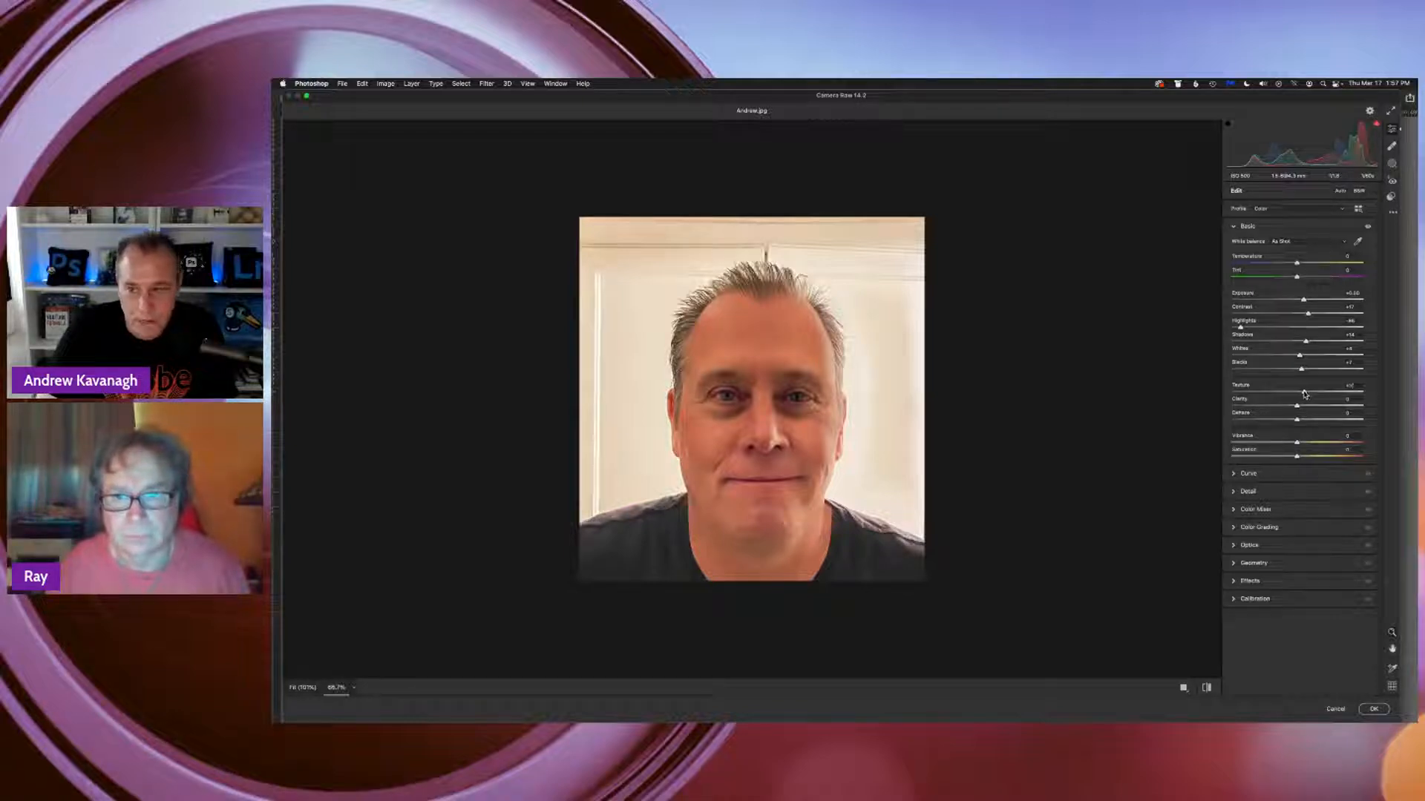
Test negative Texture, settle it at about +14, lower Vibrance to about -12, and apply the Camera Raw filter
left_click_drag(1305, 394, 1212, 402)
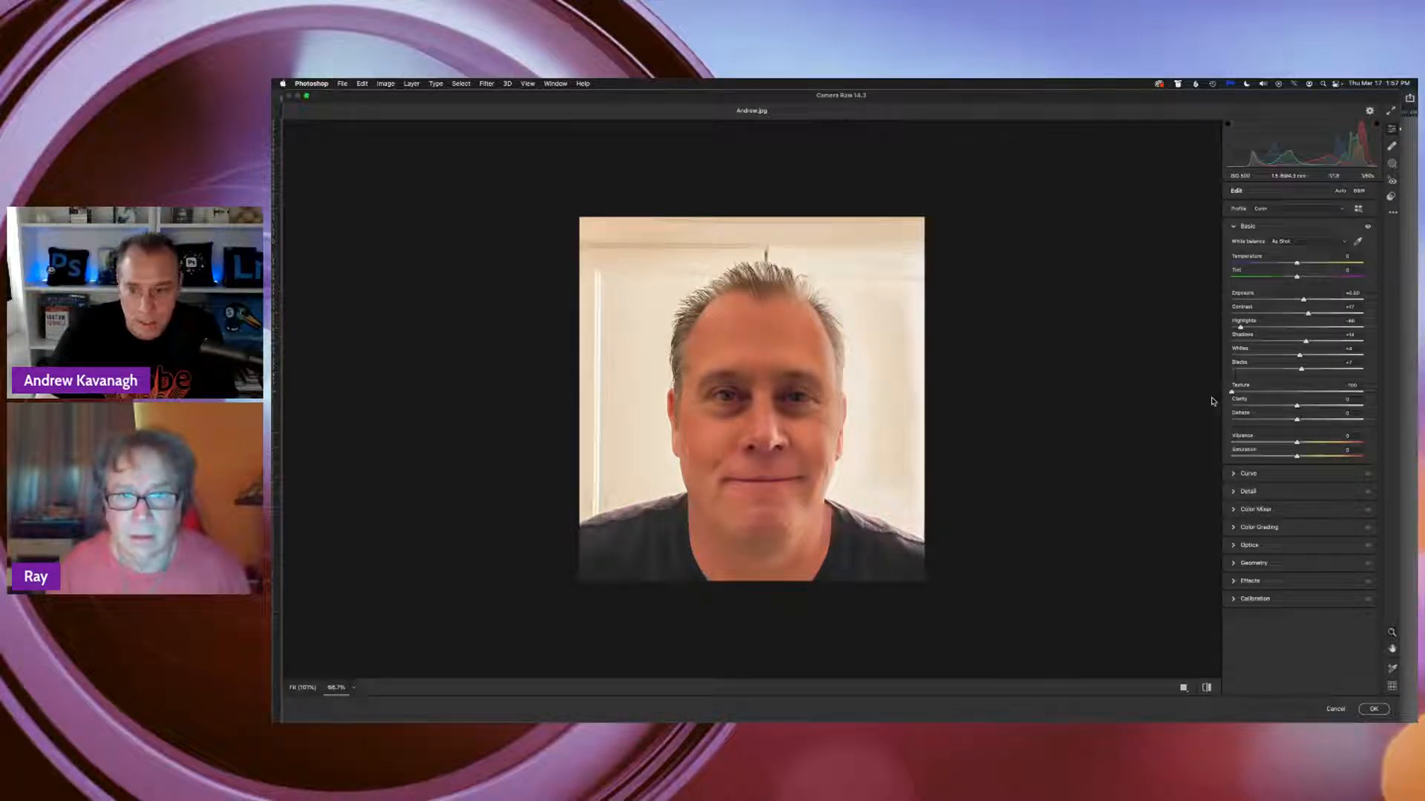
left_click_drag(1233, 393, 1294, 396)
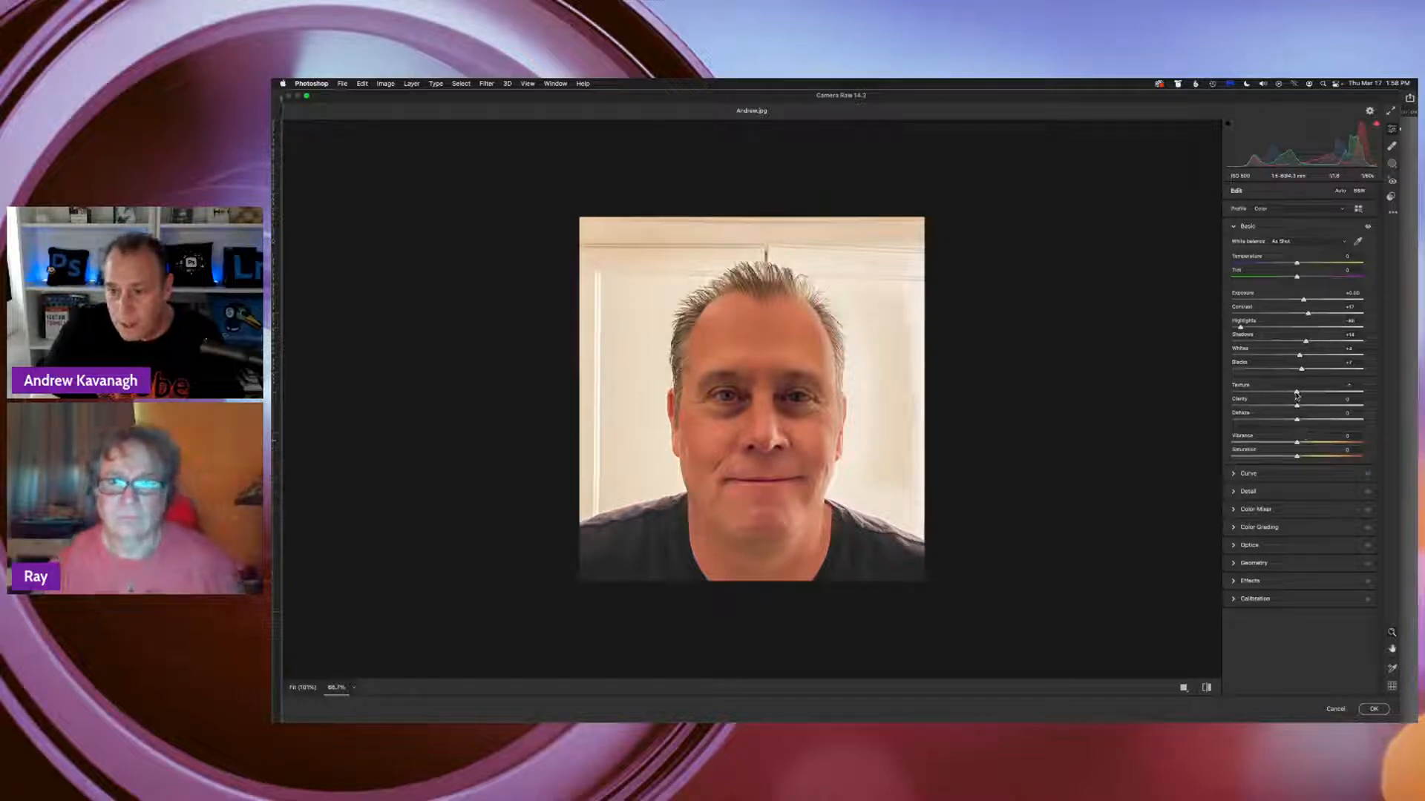
left_click_drag(1297, 395, 1307, 394)
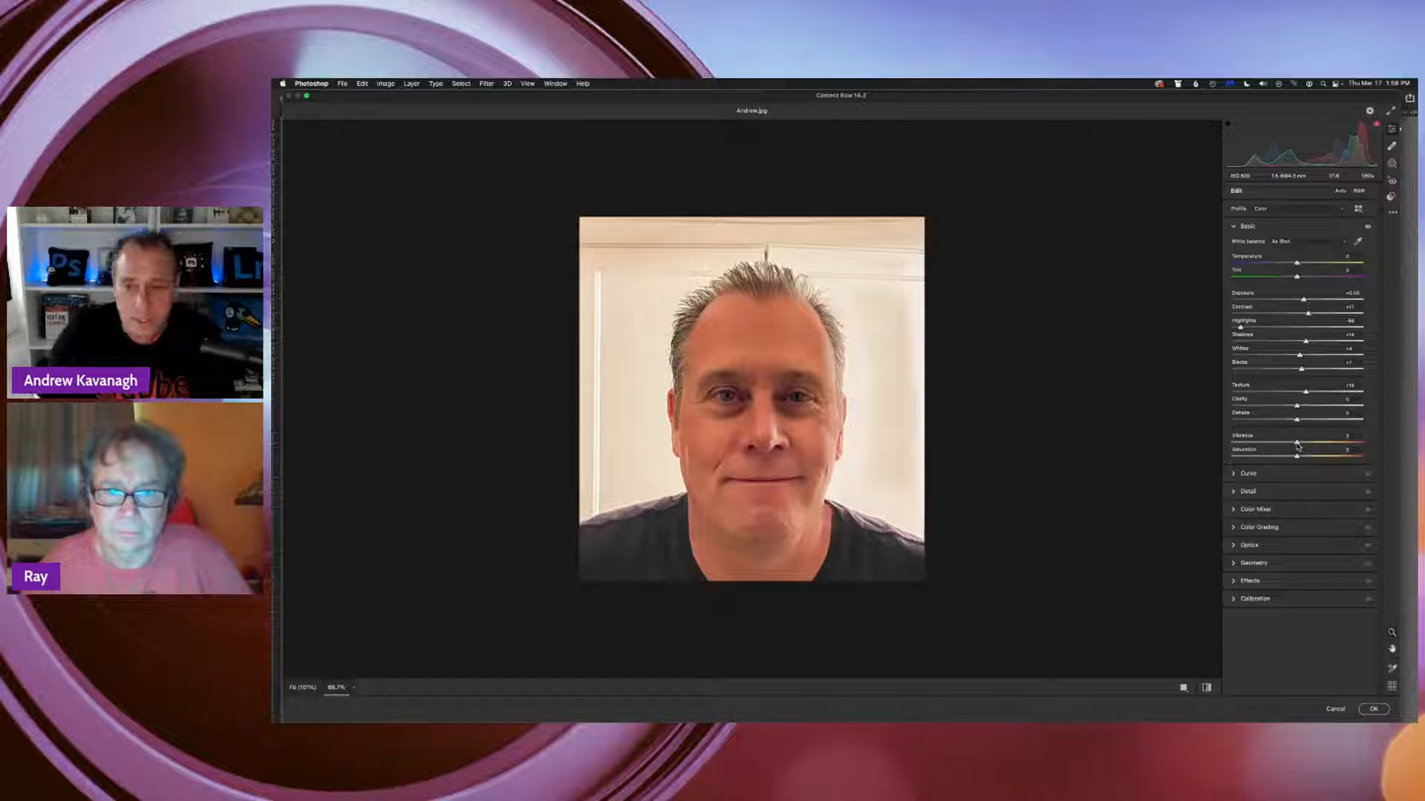
left_click_drag(1297, 443, 1299, 443)
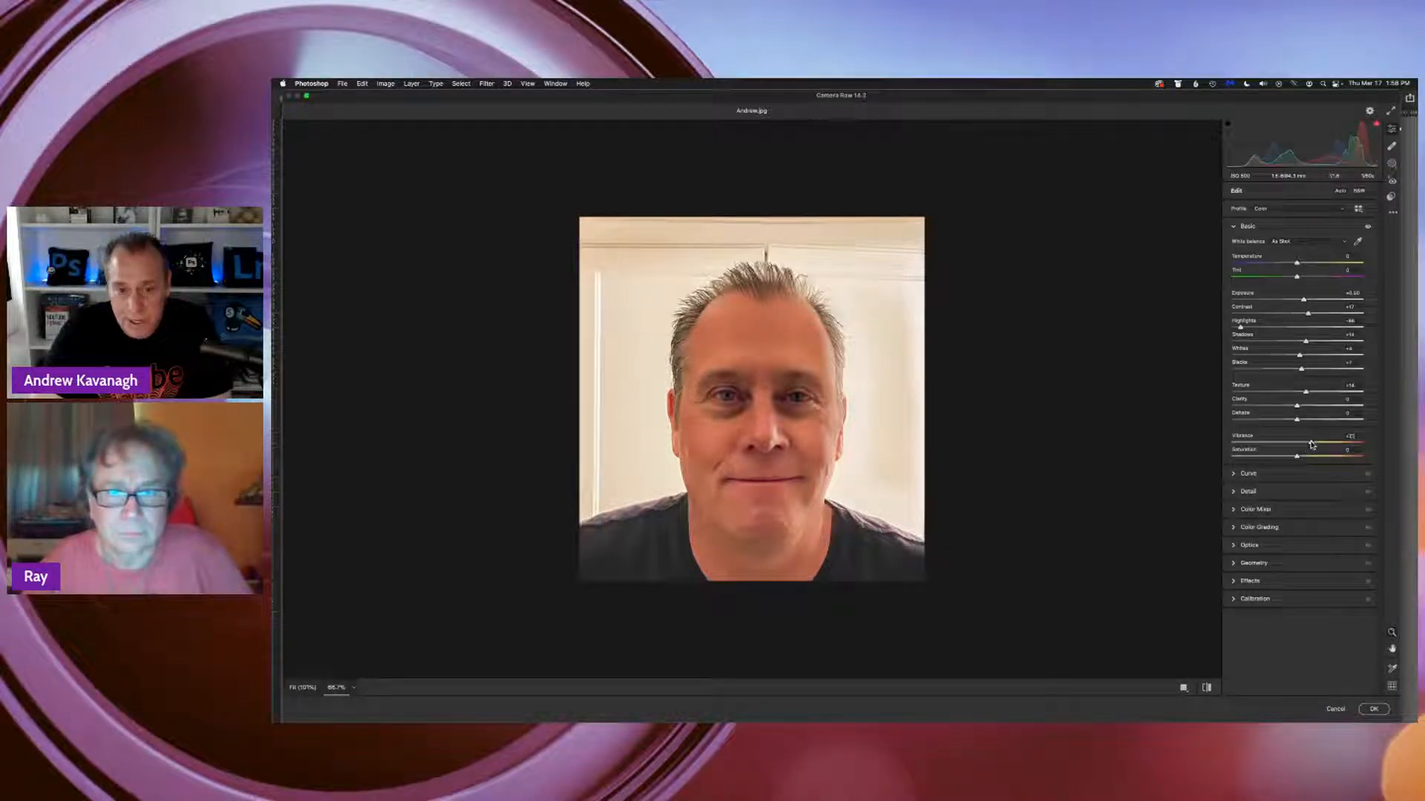
mouse_move(1311, 444)
left_mouse_down()
mouse_move(1397, 446)
mouse_move(1290, 449)
left_mouse_up()
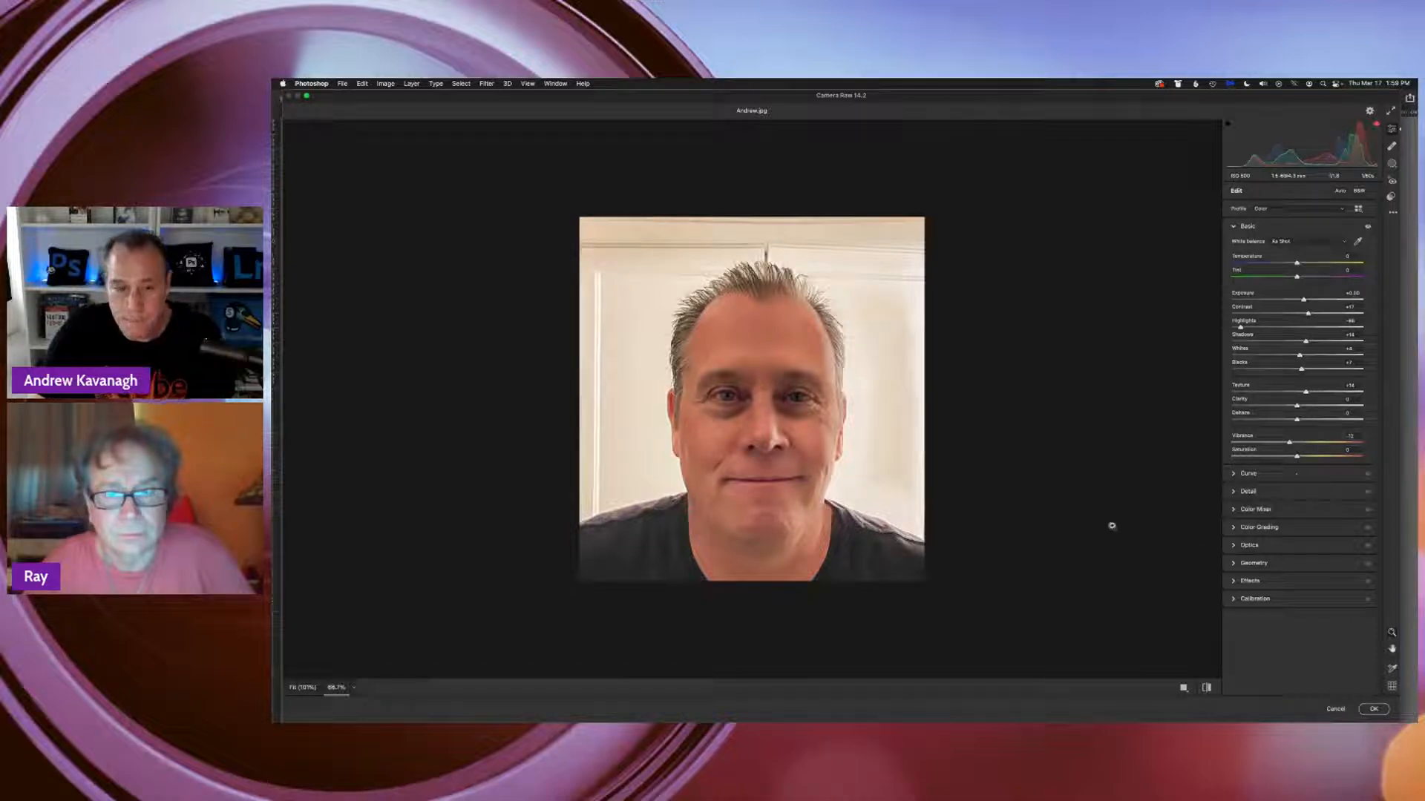
left_click(1373, 709)
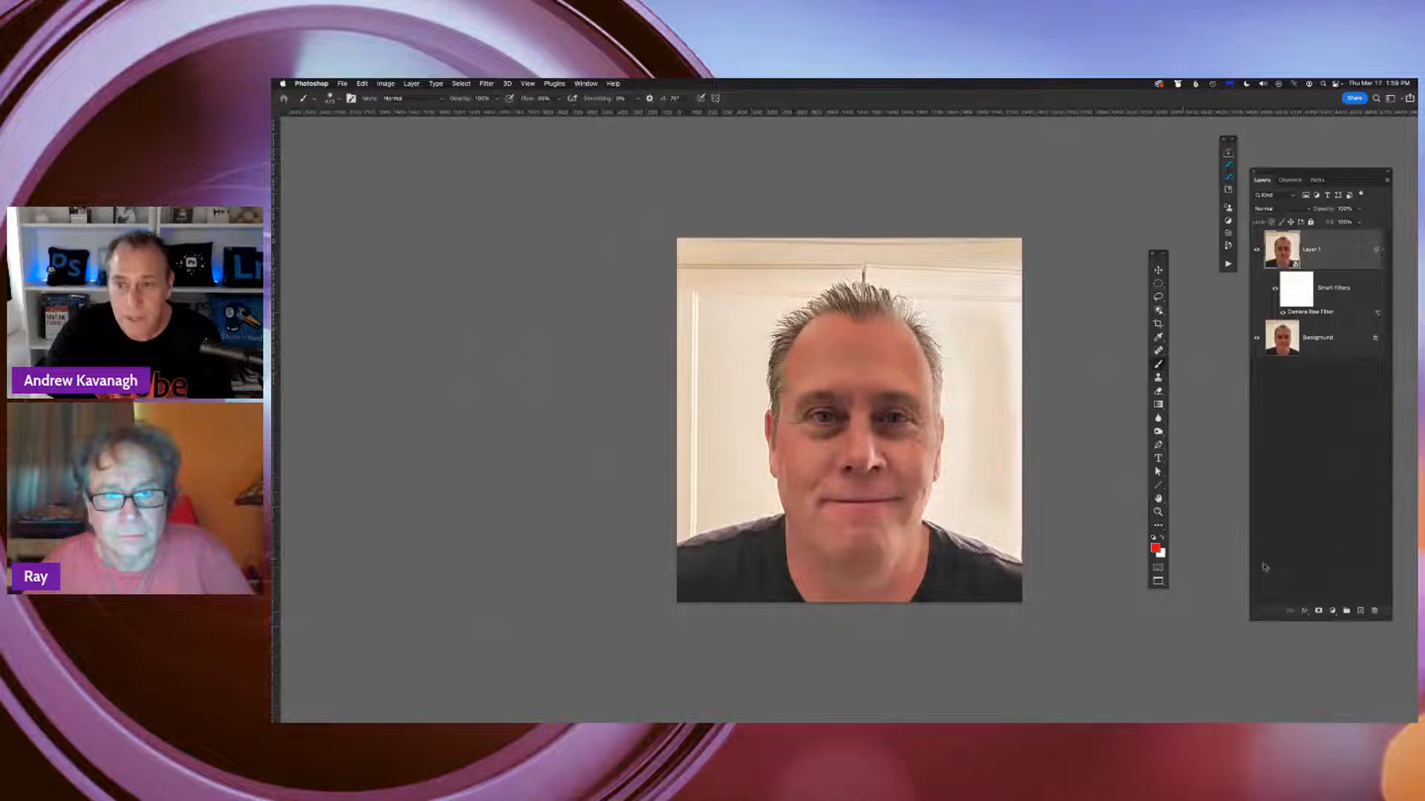
Compare the portrait before and after by toggling the visibility of Layer 1 and its smart filters
left_click(1257, 253)
left_click(1257, 253)
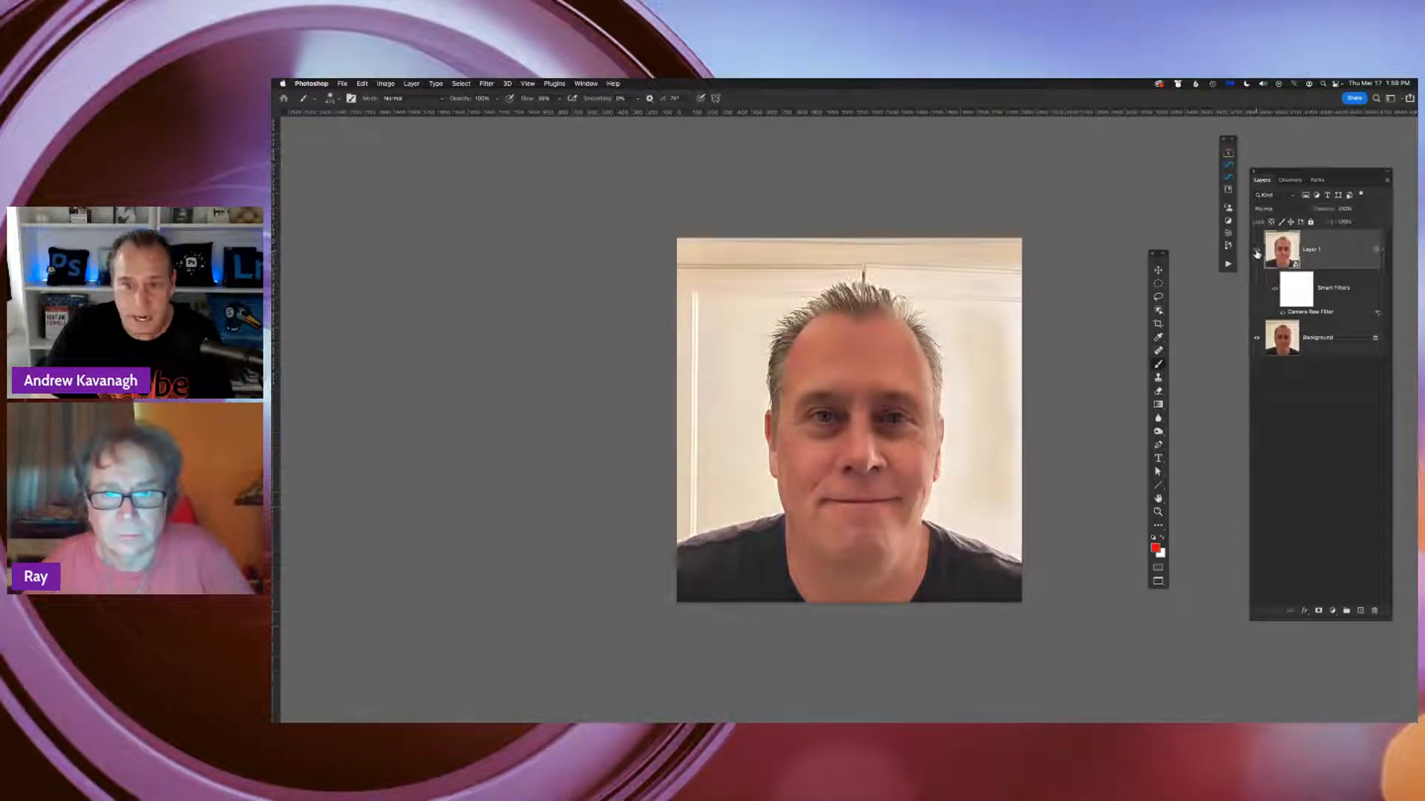
left_click(1257, 253)
left_click(1257, 253)
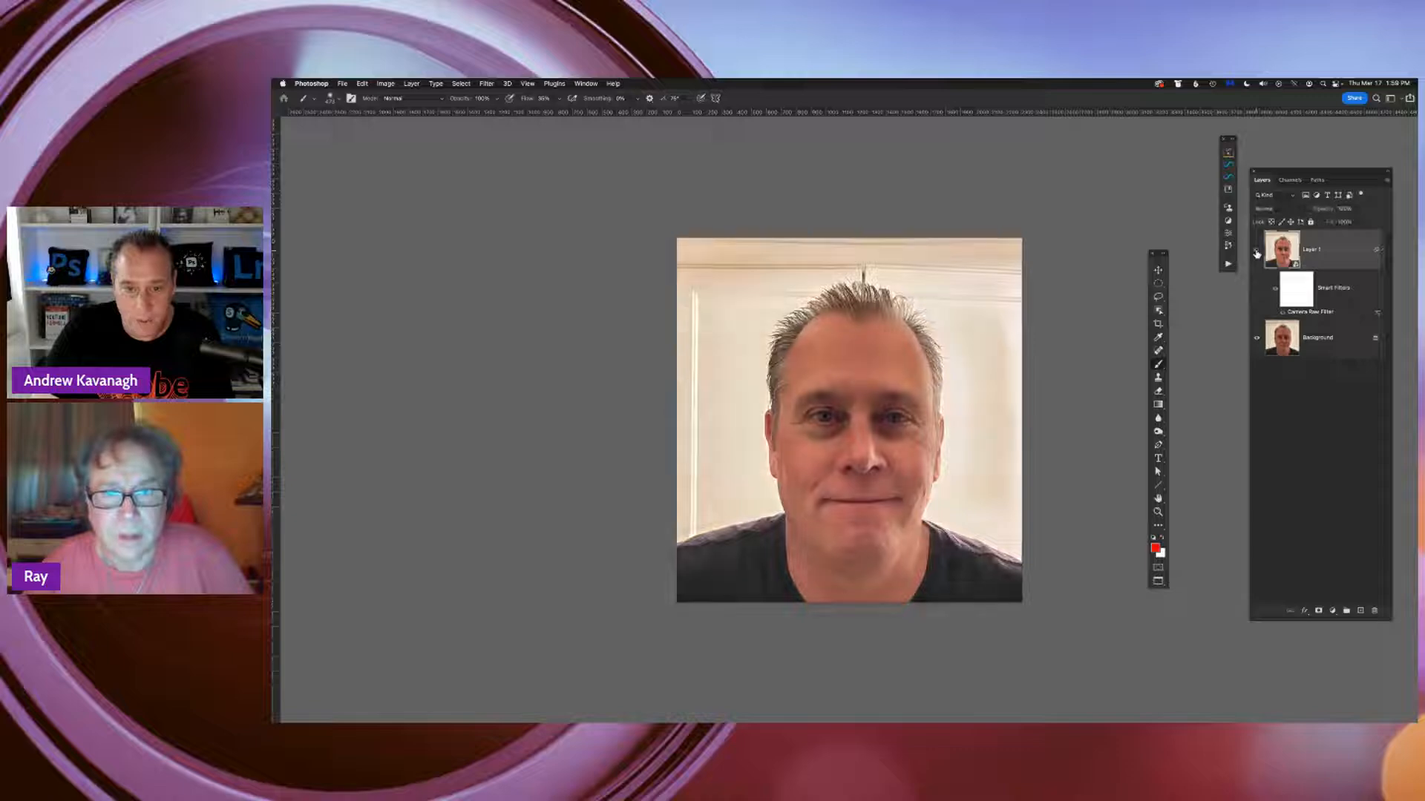
left_click(1275, 290)
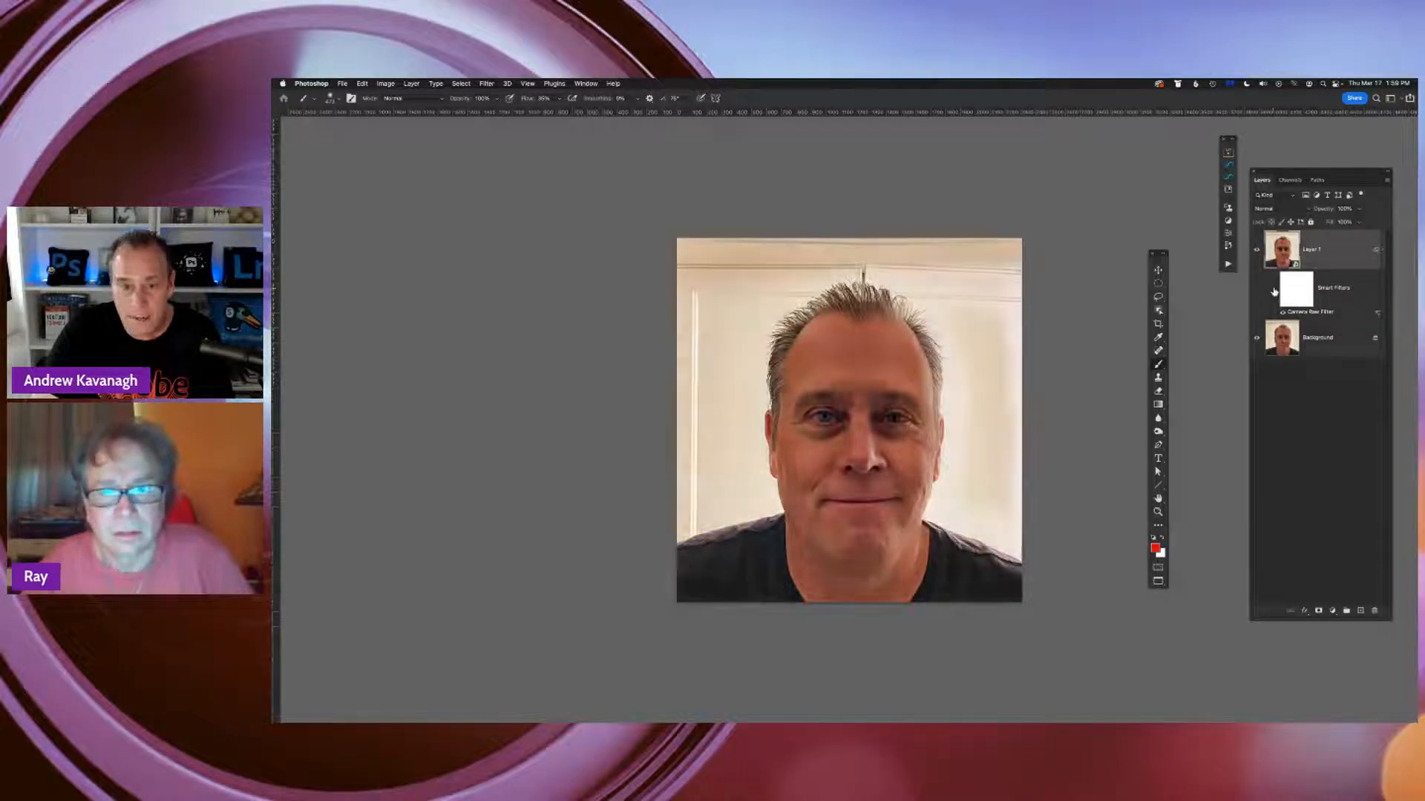
left_click(1275, 291)
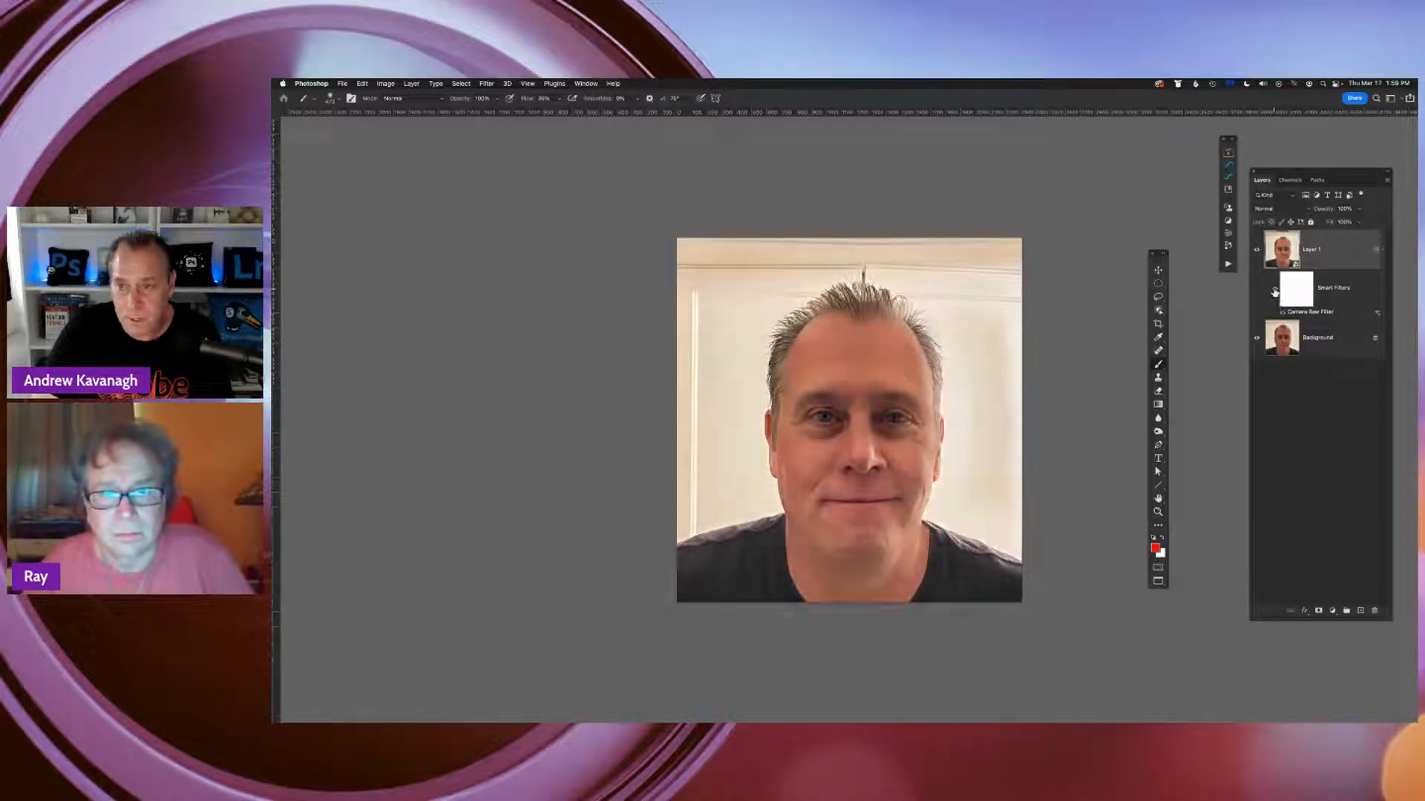
left_click(1274, 291)
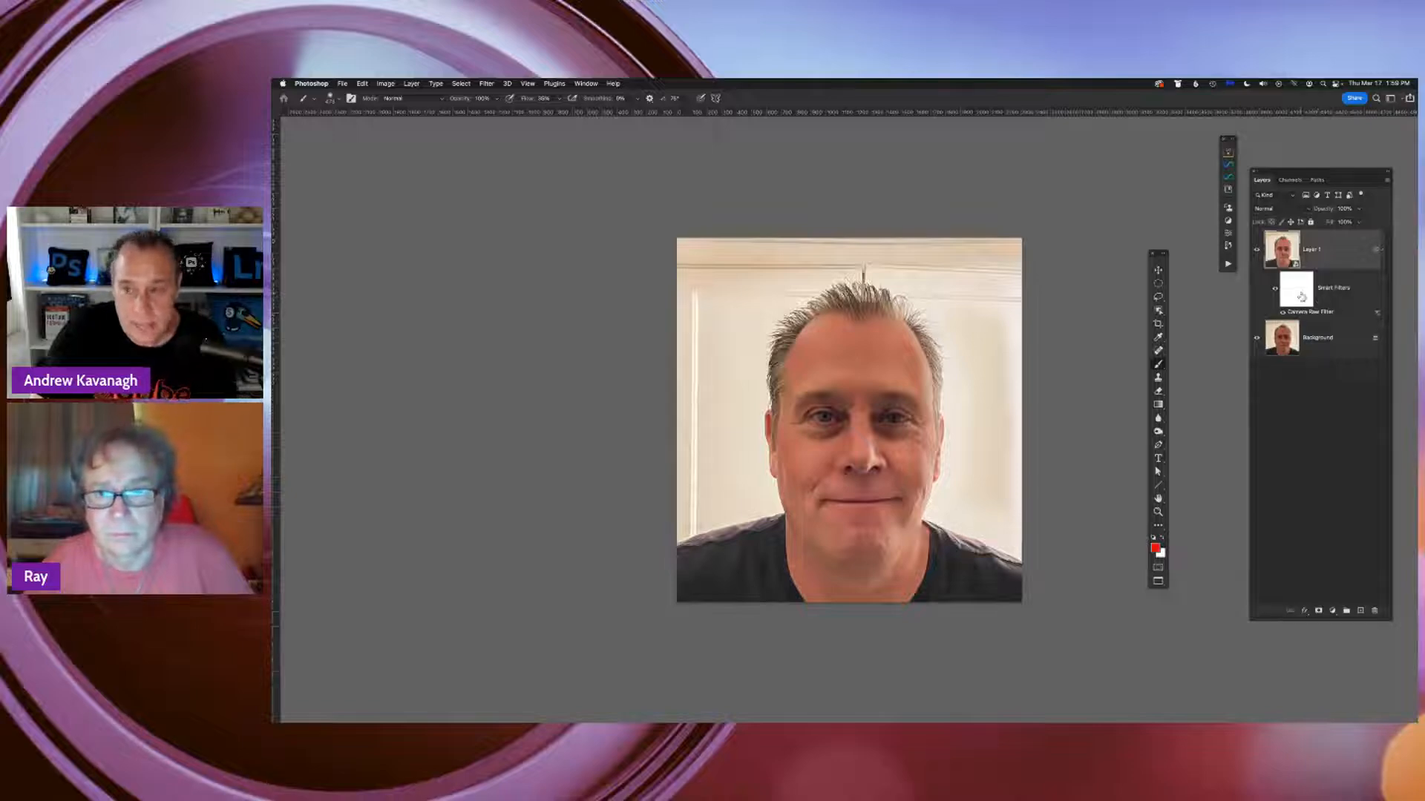
Paint black on the smart filter mask around the man's head to hide the Camera Raw effect on the background
left_click(1301, 295)
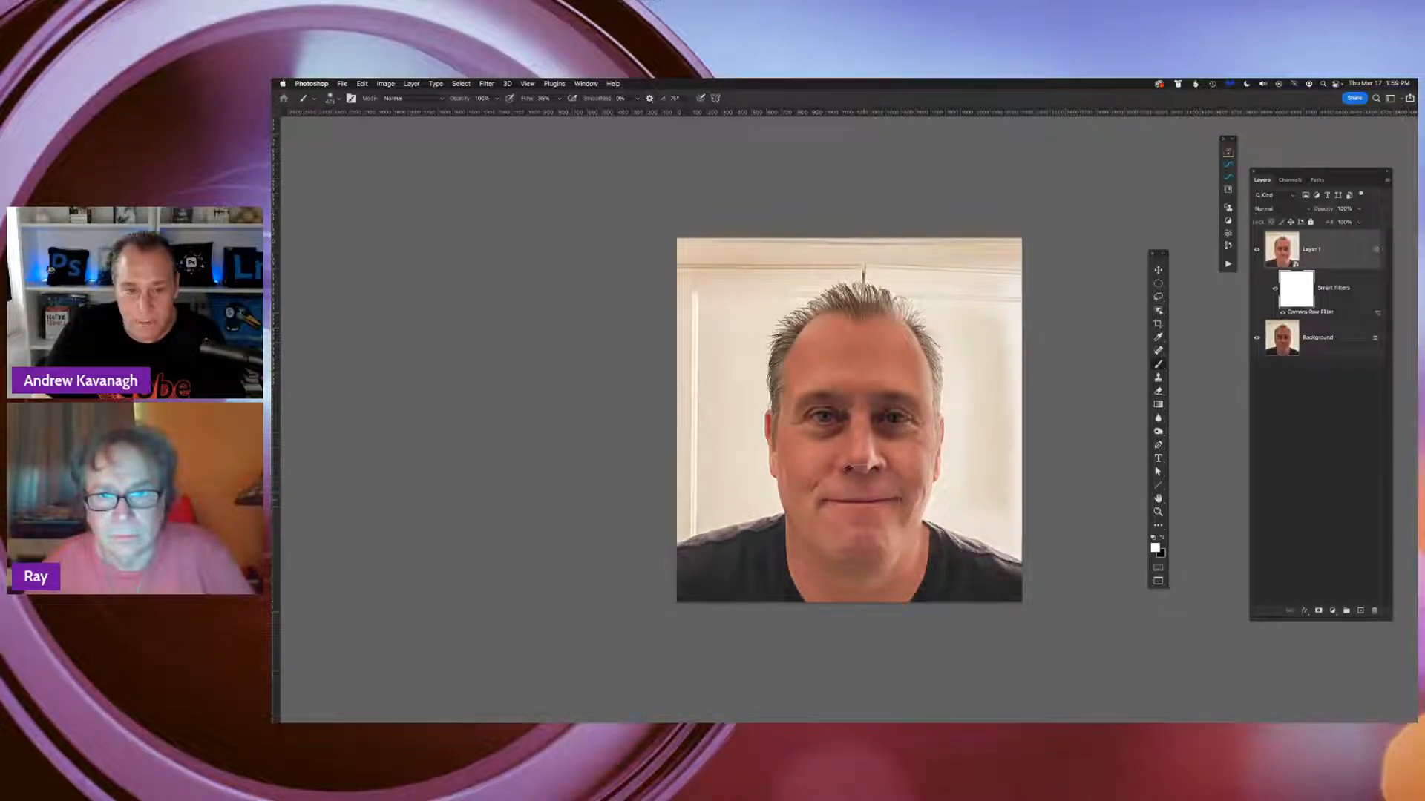
left_click(1258, 251)
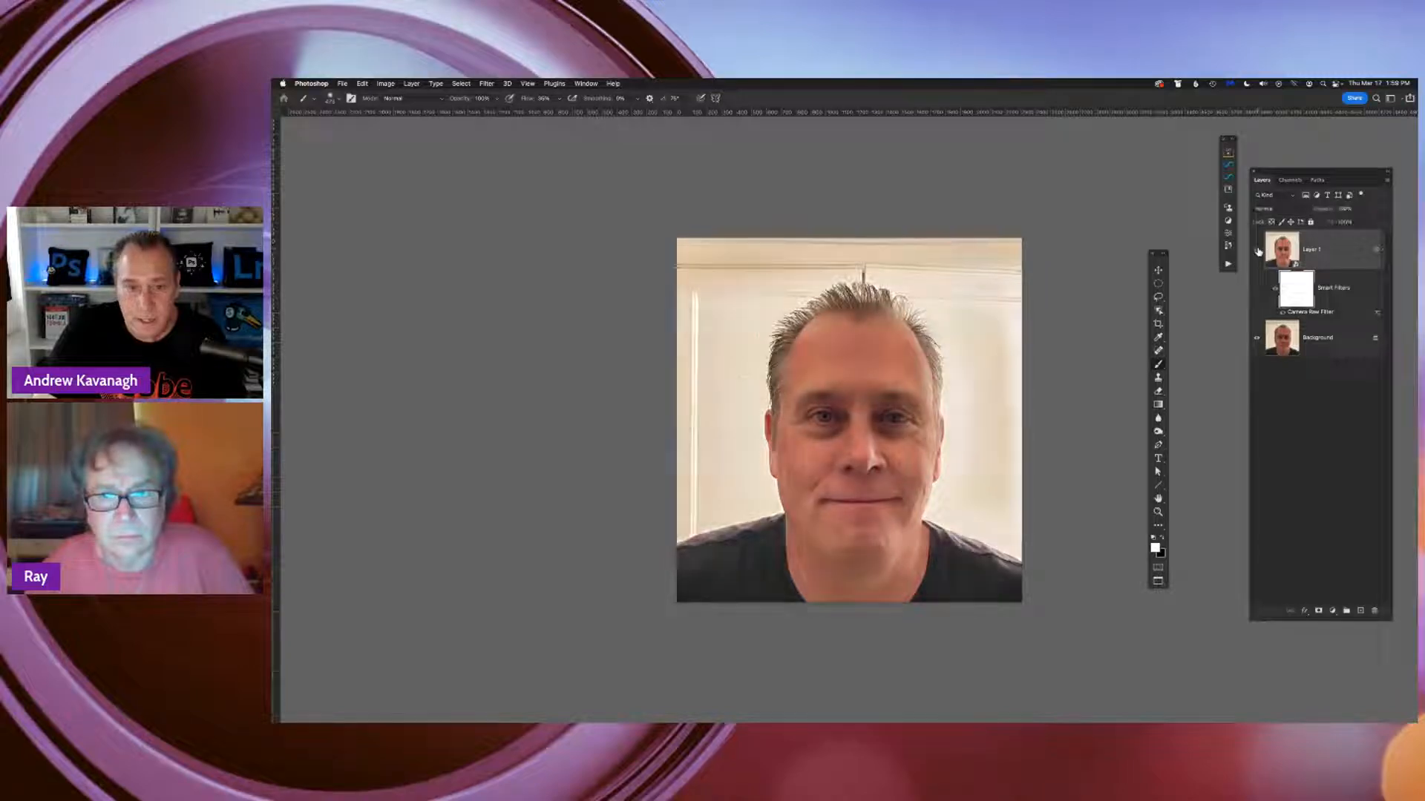
left_click(1258, 252)
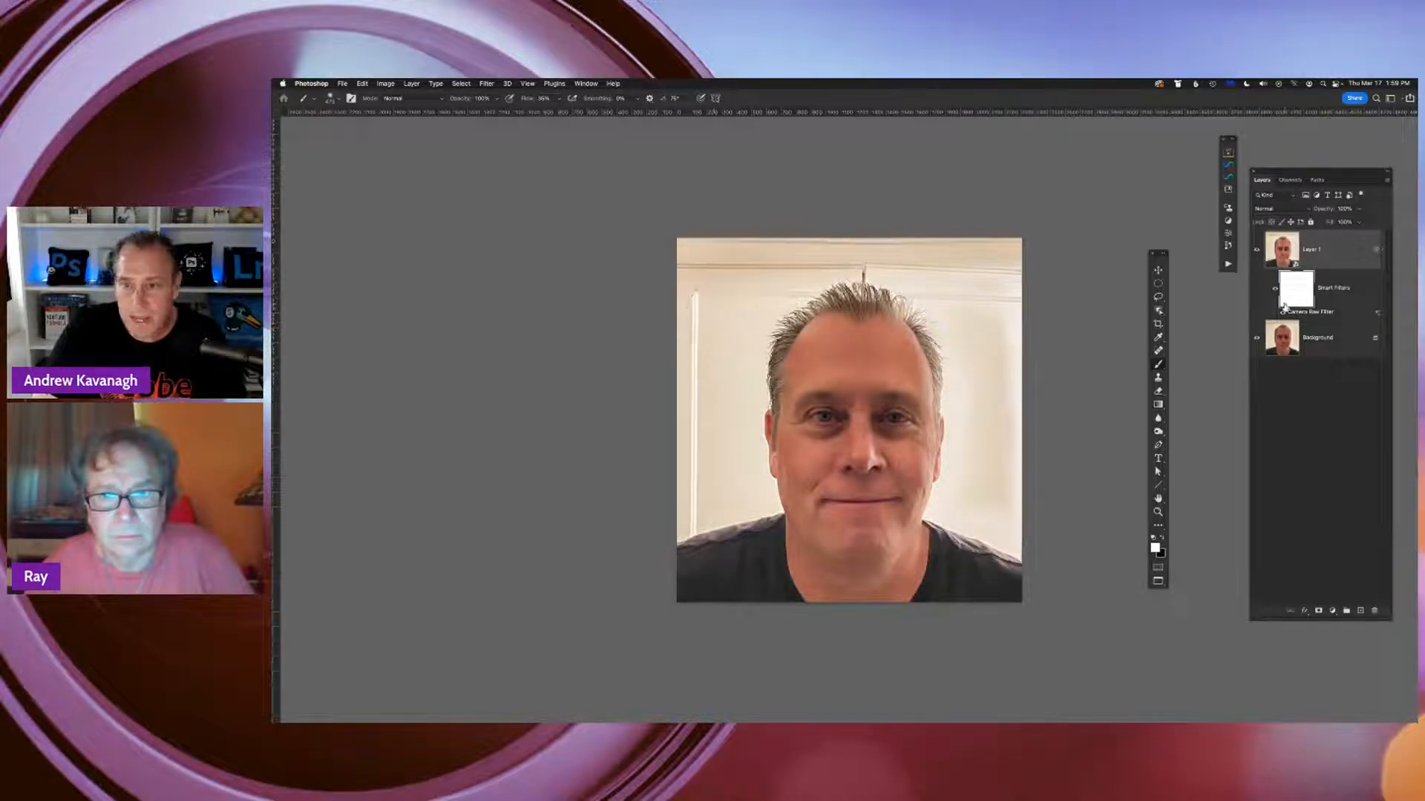
left_click(1256, 251)
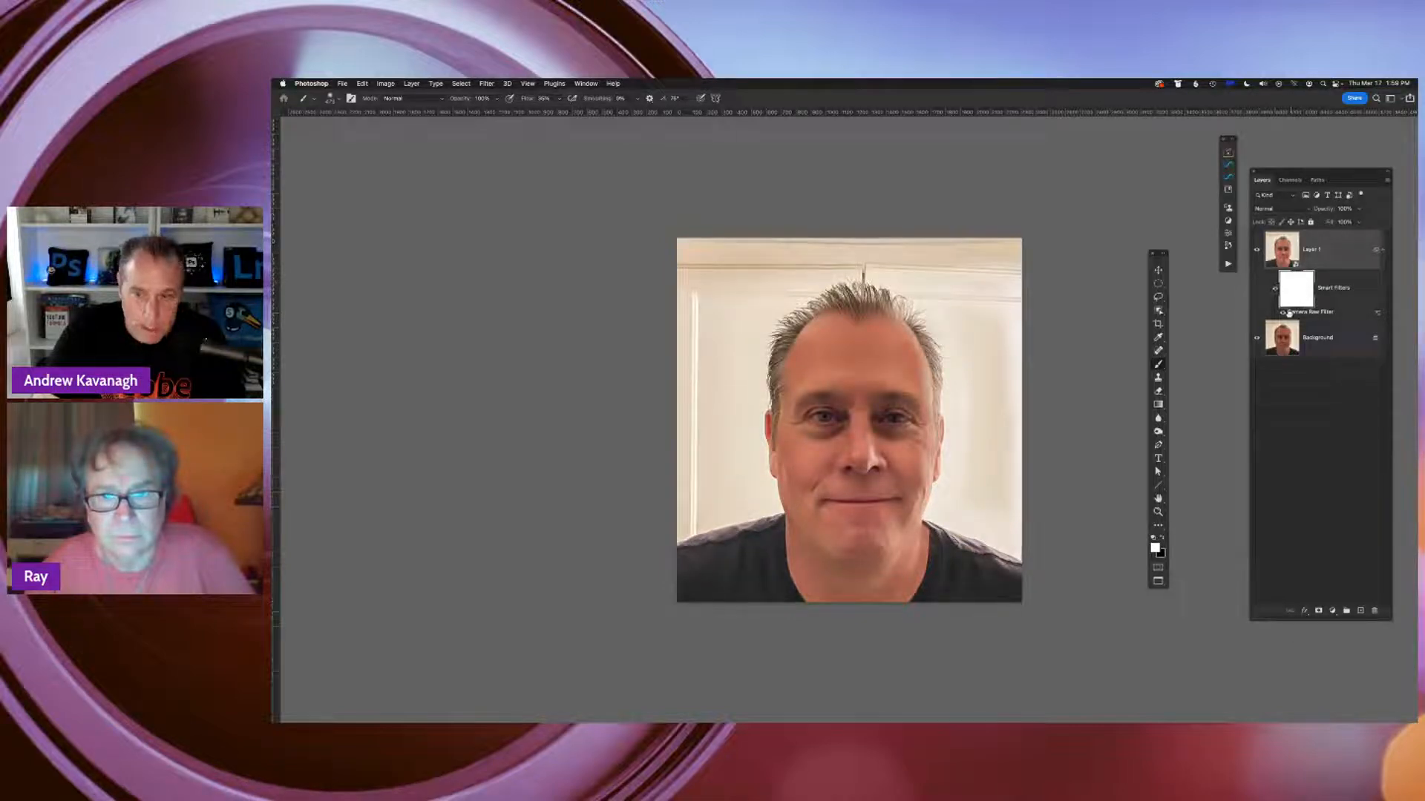
left_click(1163, 539)
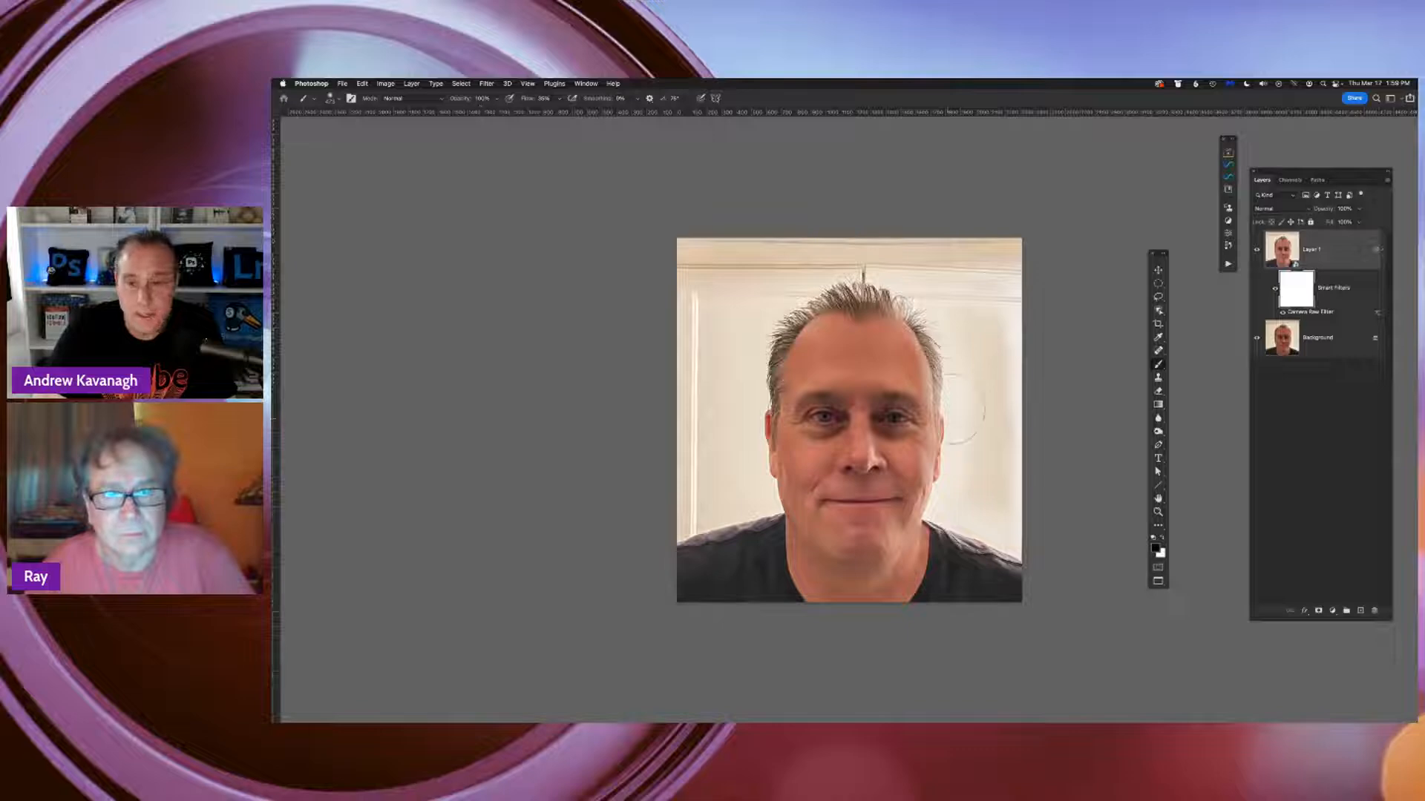
mouse_move(970, 350)
left_mouse_down()
mouse_move(978, 540)
mouse_move(1007, 439)
mouse_move(1007, 352)
mouse_move(973, 303)
mouse_move(1010, 284)
left_mouse_up()
mouse_move(714, 297)
left_mouse_down()
mouse_move(732, 384)
mouse_move(747, 349)
mouse_move(709, 426)
mouse_move(692, 375)
mouse_move(725, 356)
mouse_move(757, 512)
left_mouse_up()
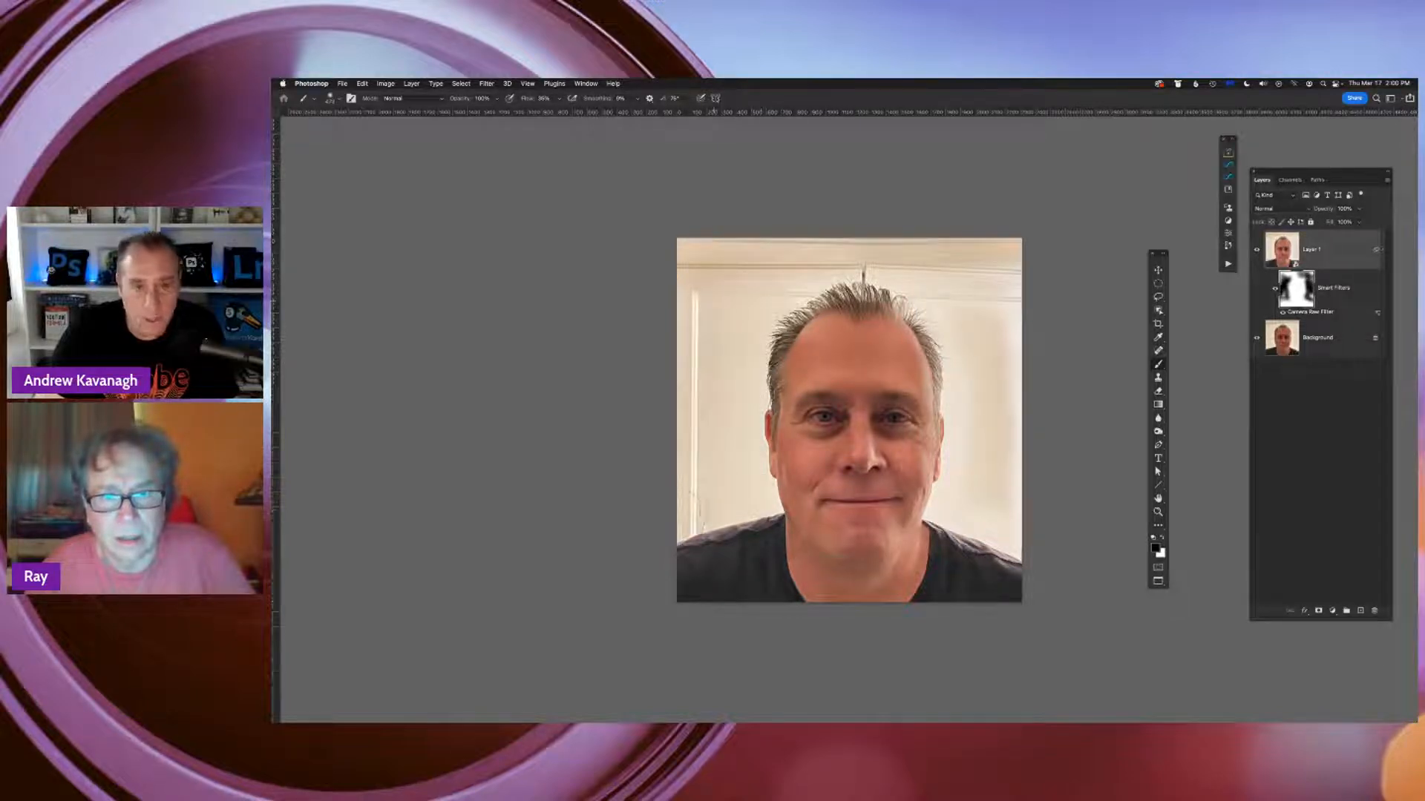
mouse_move(714, 276)
left_mouse_down()
mouse_move(998, 261)
mouse_move(705, 475)
left_mouse_up()
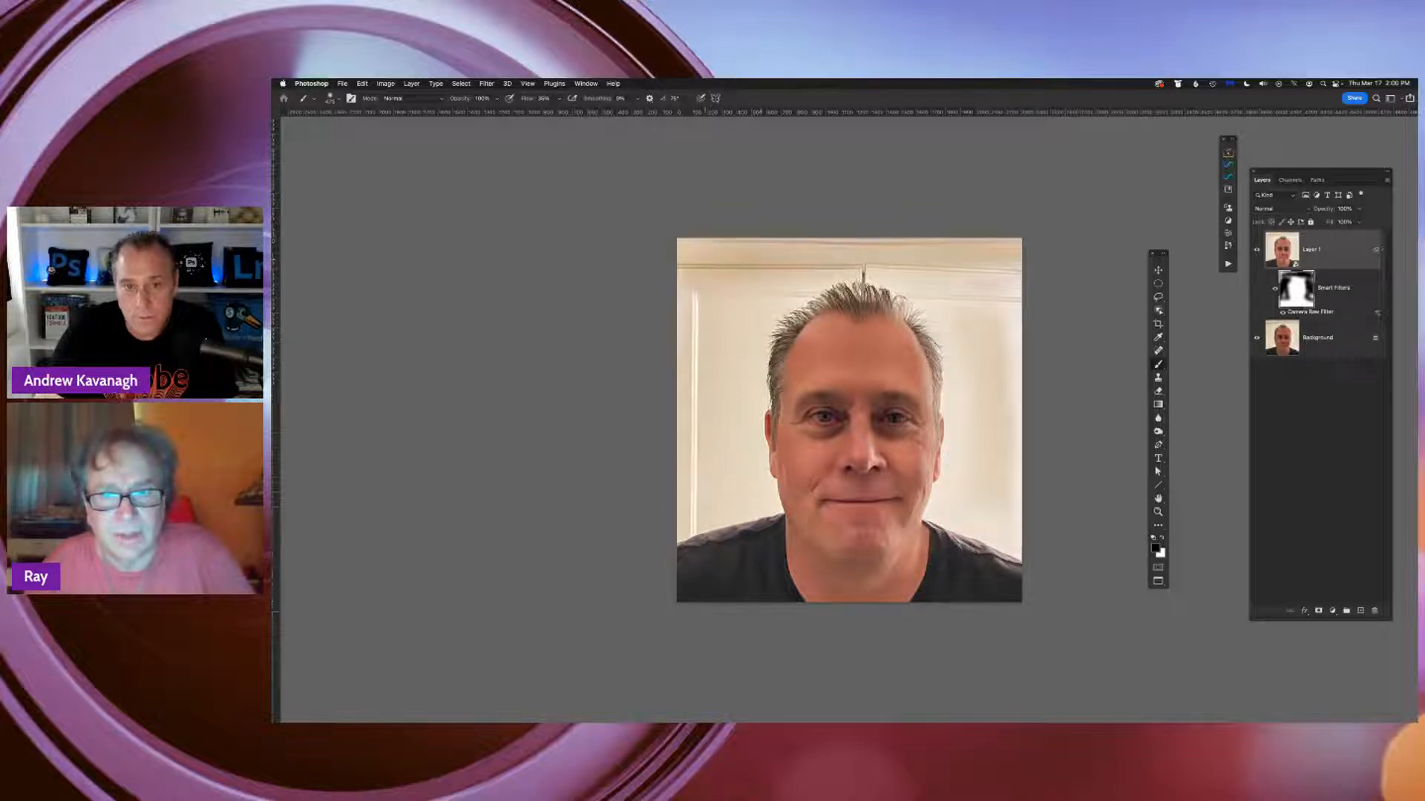
left_click_drag(760, 261, 1018, 326)
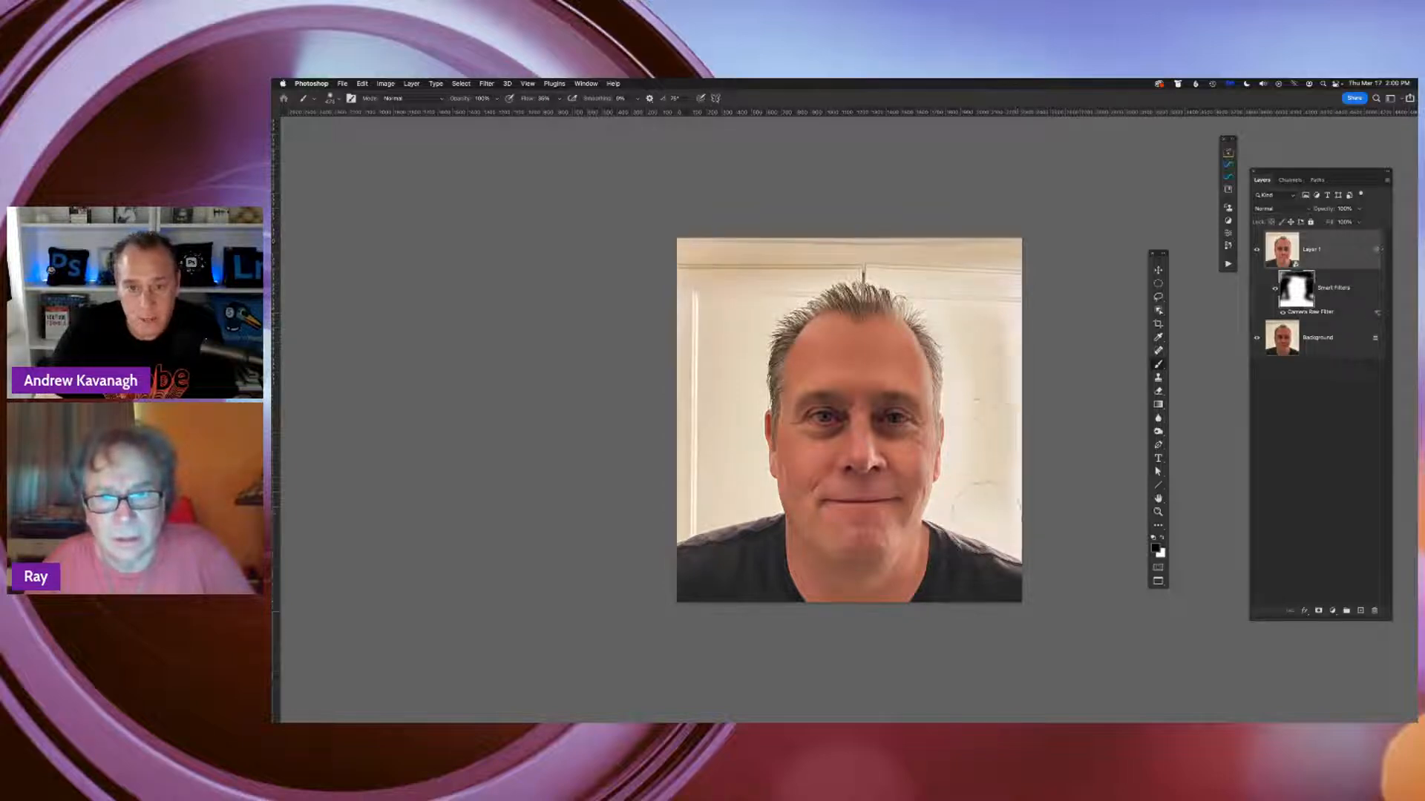
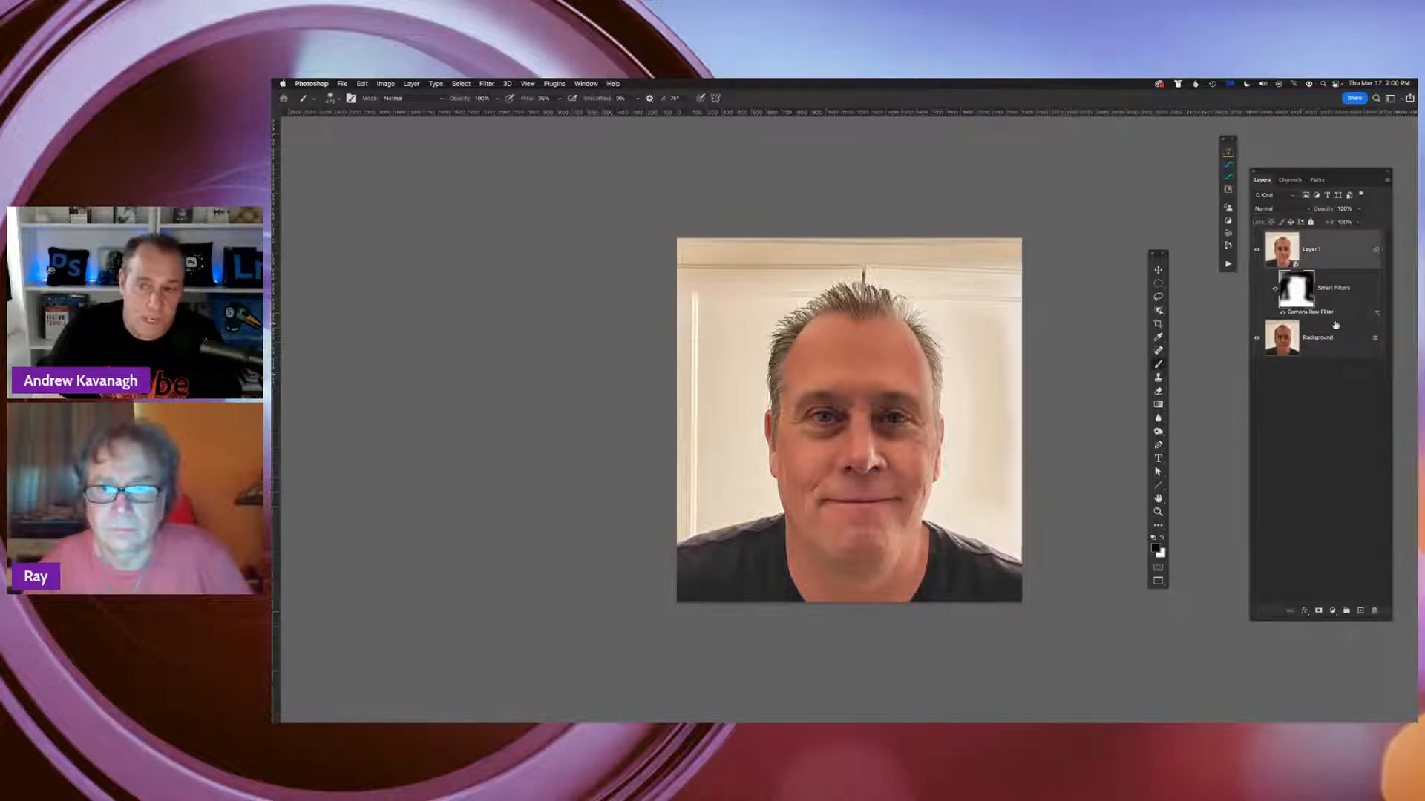
Edit the existing Camera Raw smart filter on Layer 1, lower Vibrance to about -14, and apply the change
double_click(1314, 316)
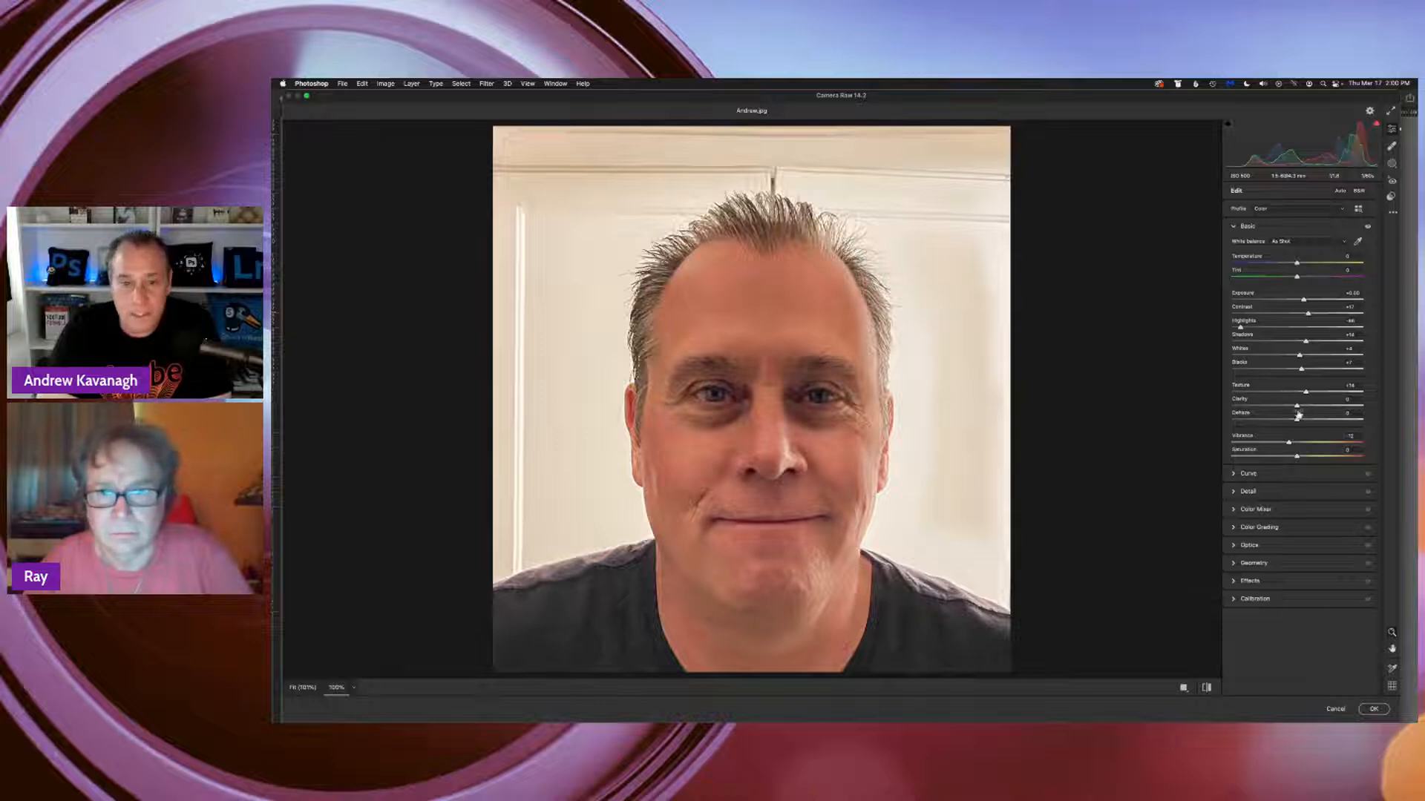
mouse_move(1288, 443)
left_mouse_down()
mouse_move(1301, 443)
mouse_move(1277, 444)
left_mouse_up()
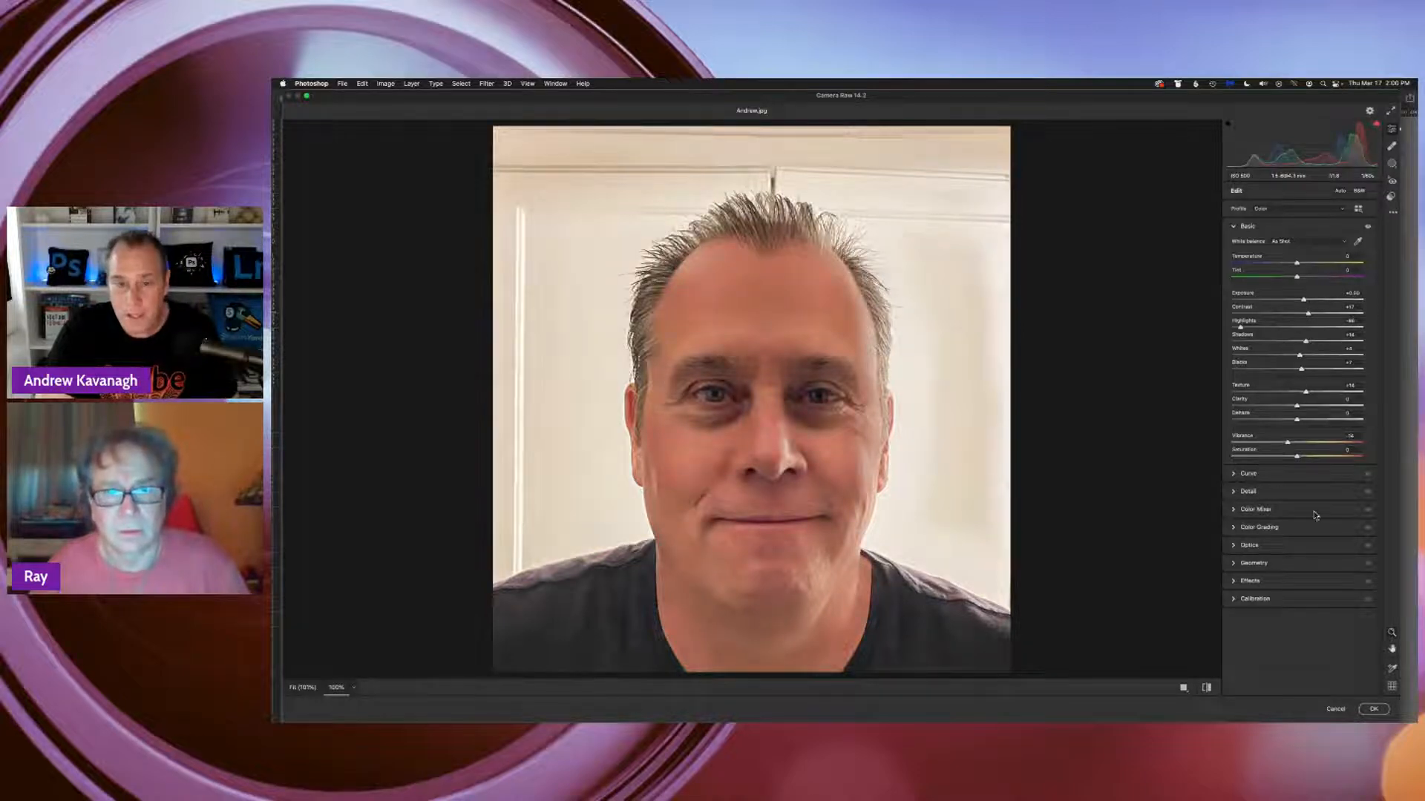
left_click(1370, 710)
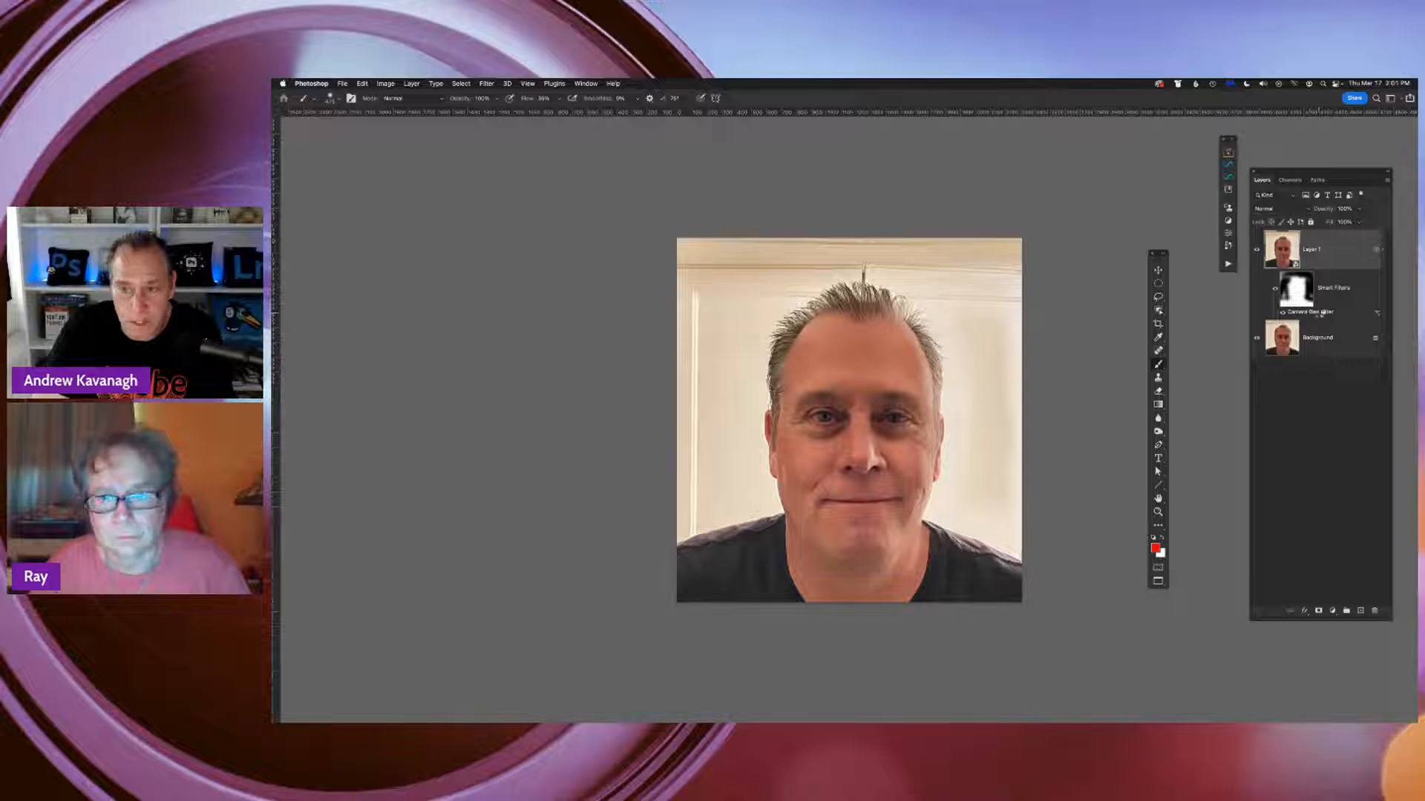
Reopen Layer 1's Camera Raw filter and inspect the Color Grading three-way view and the Shadows wheel
double_click(1339, 315)
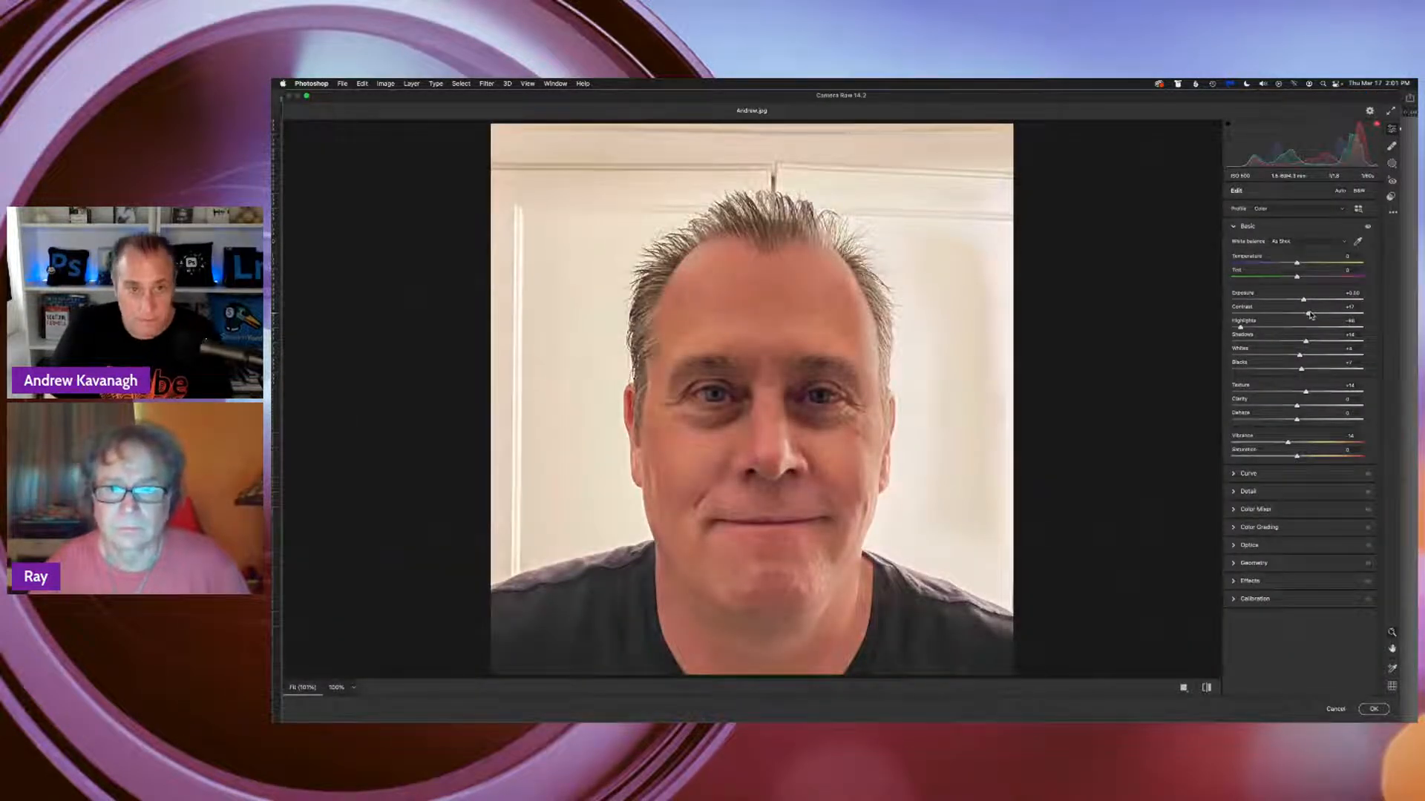
key("super+minus")
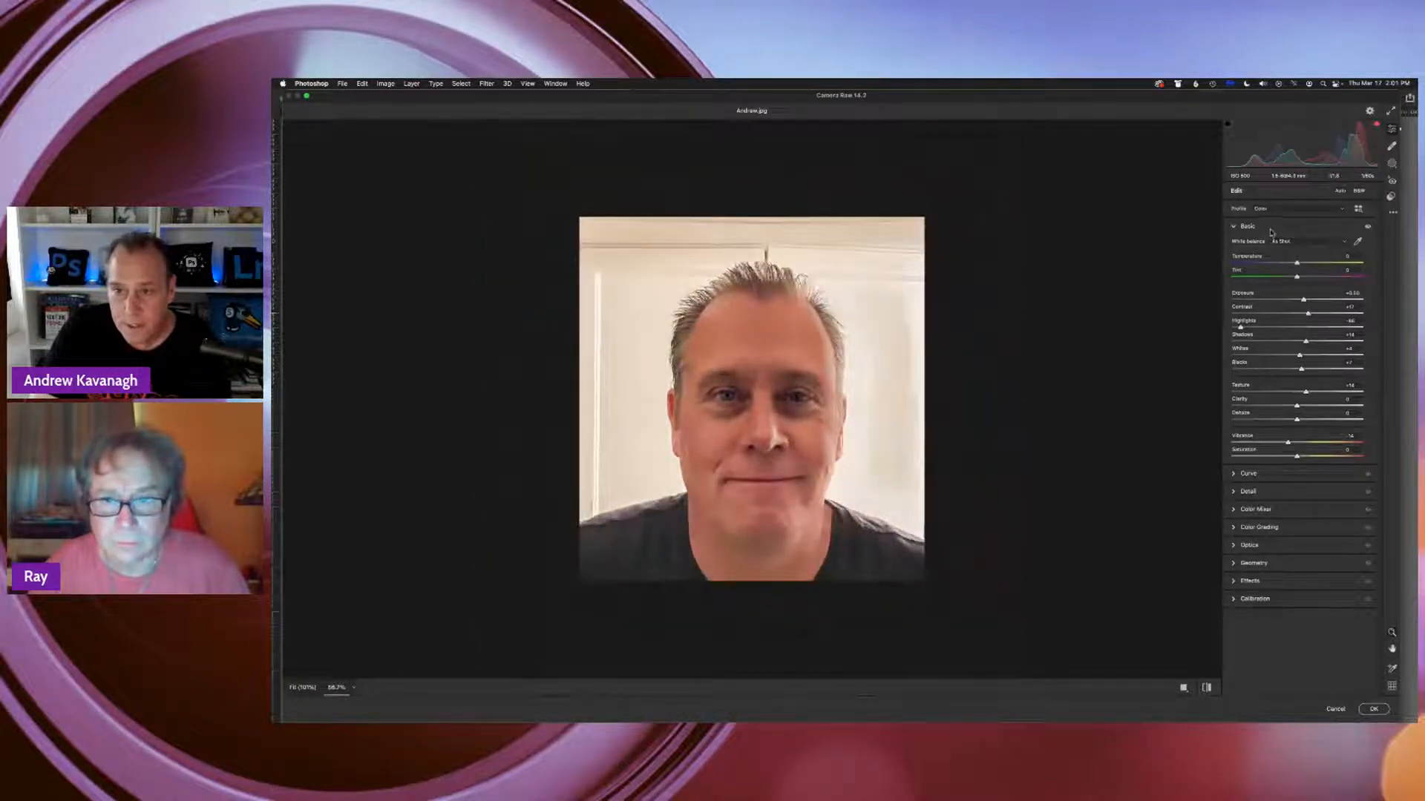
left_click(1234, 228)
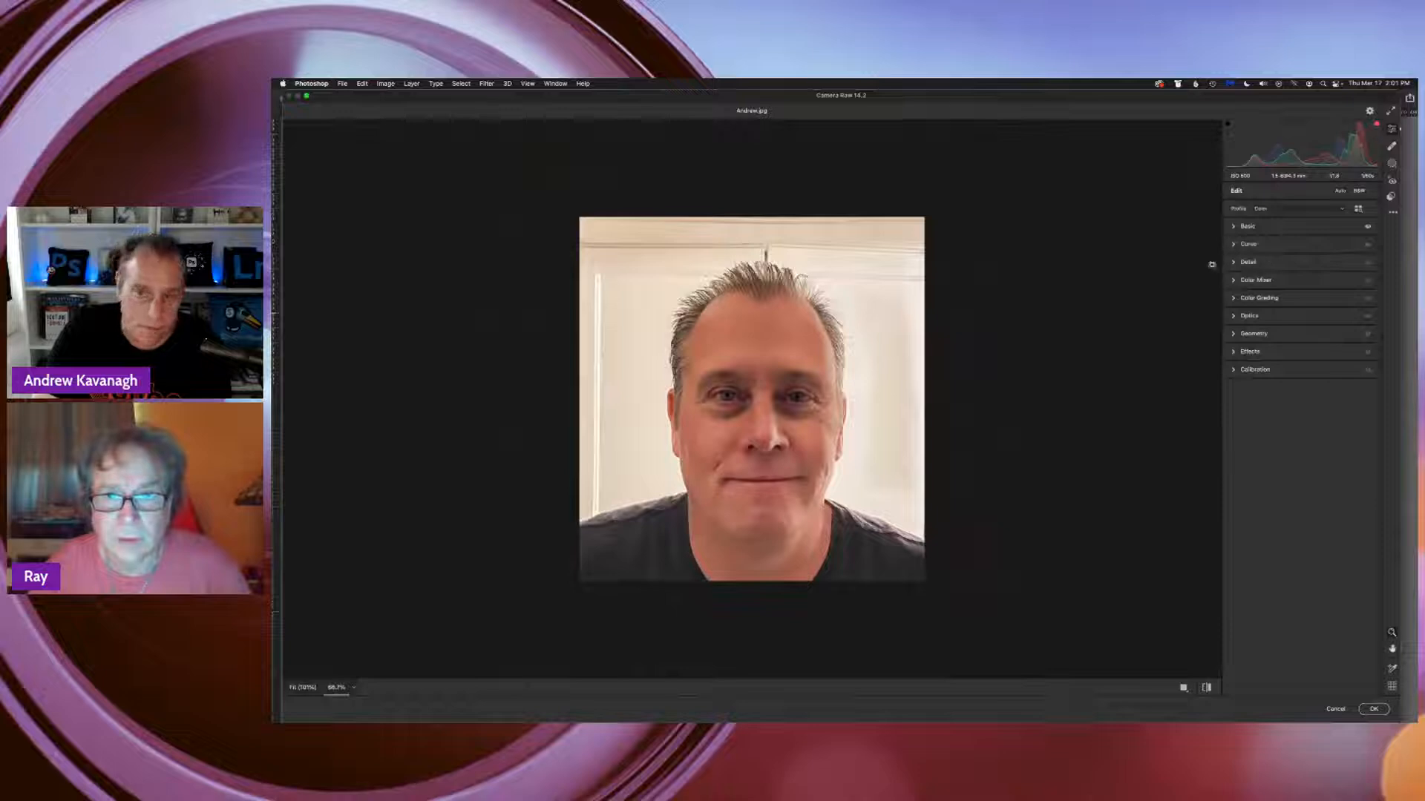
mouse_move(1245, 304)
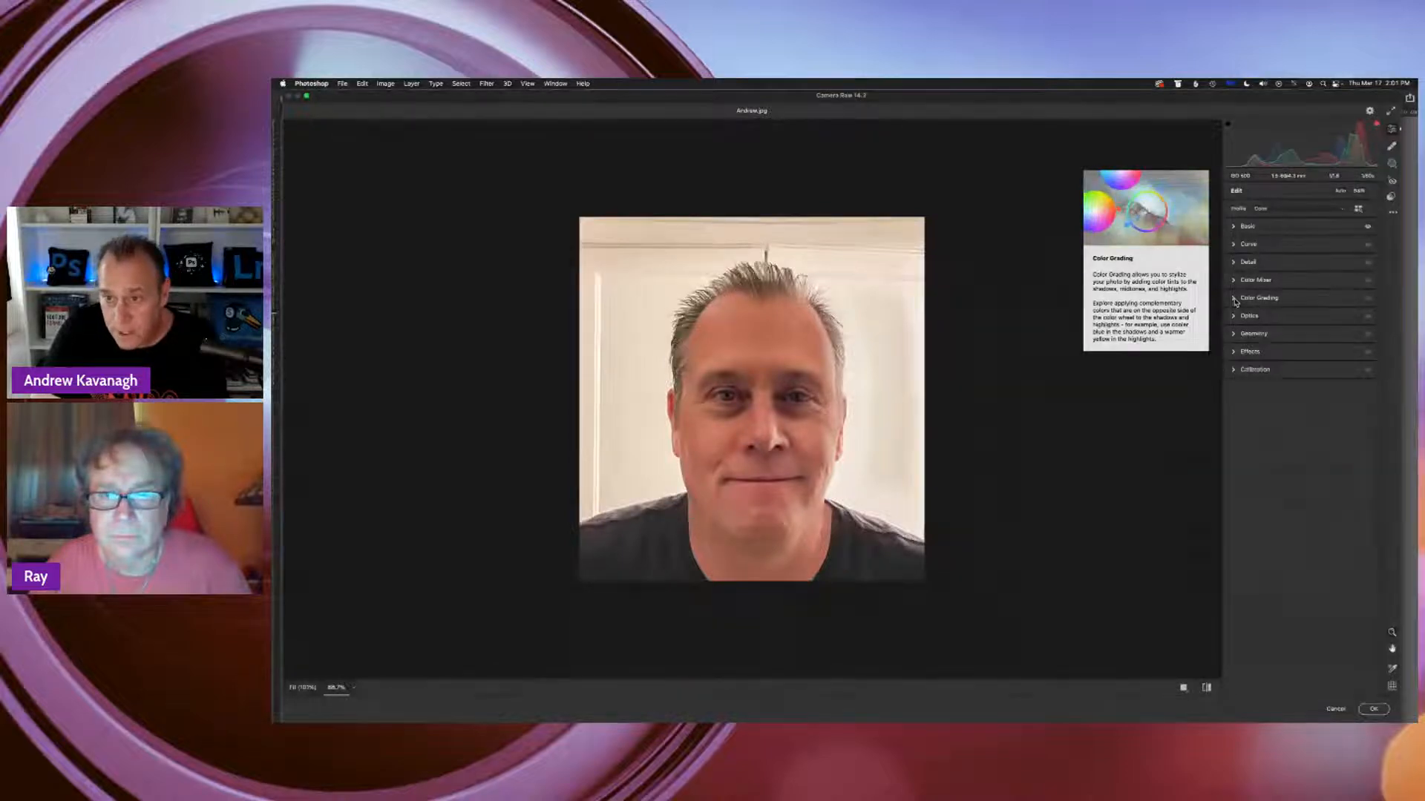
left_click(1234, 299)
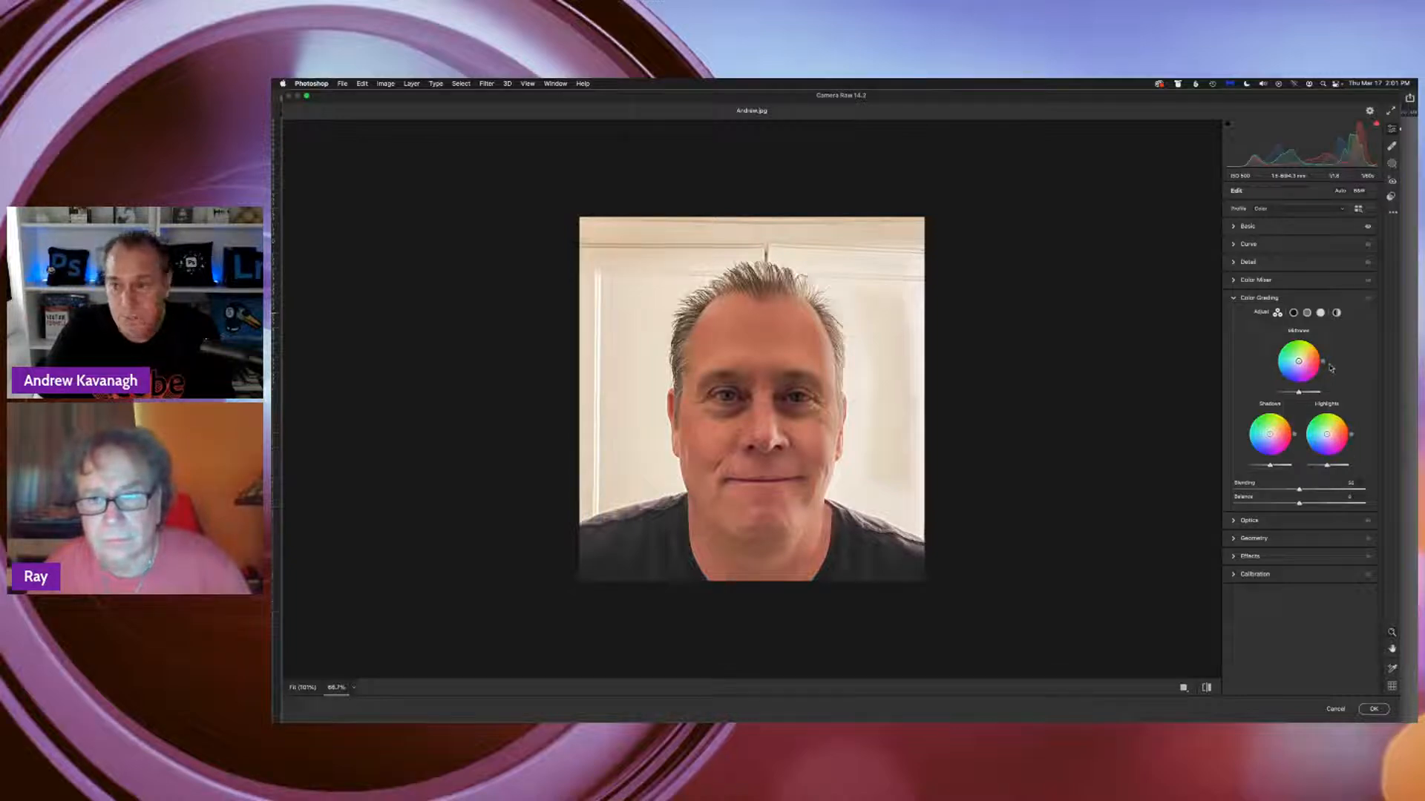
left_click(1293, 313)
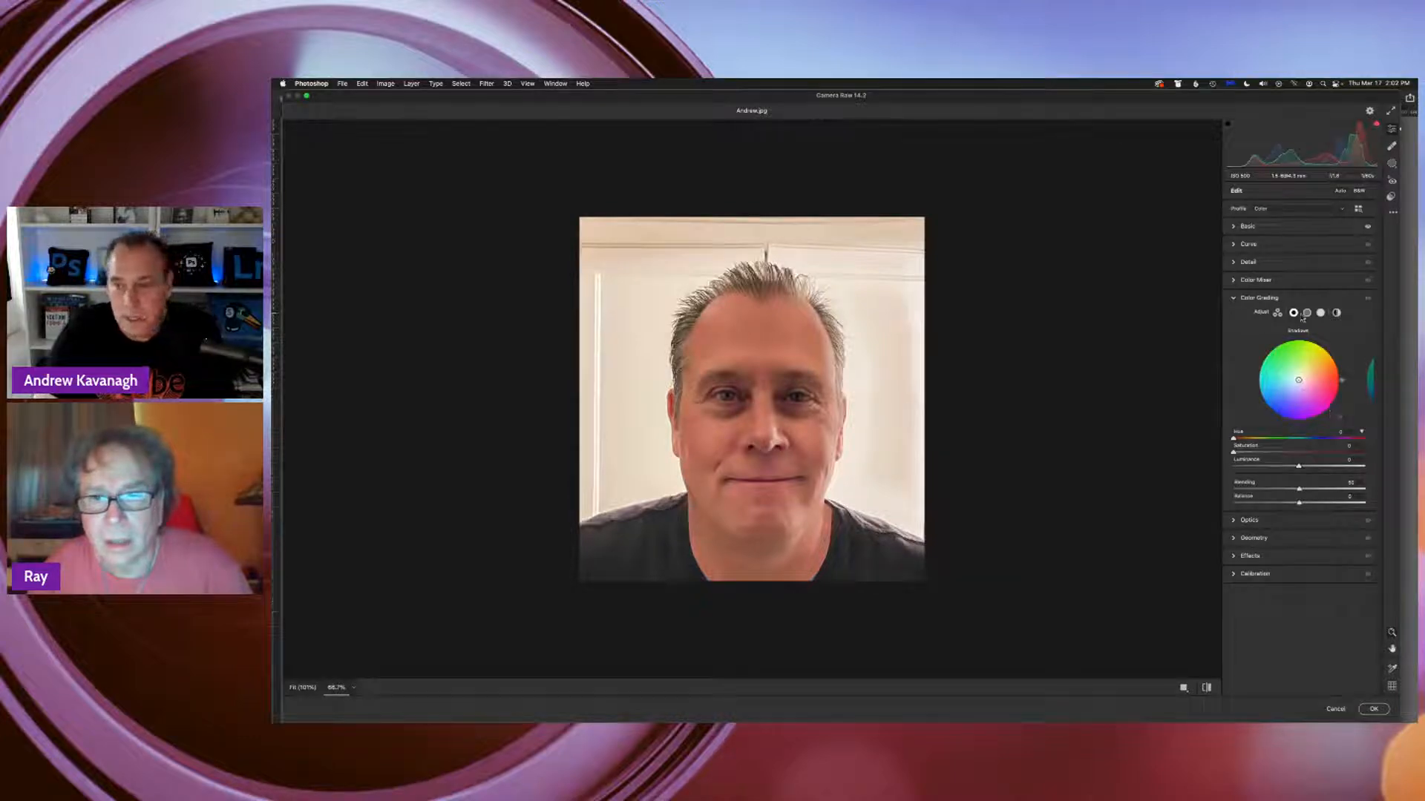
left_click(1278, 313)
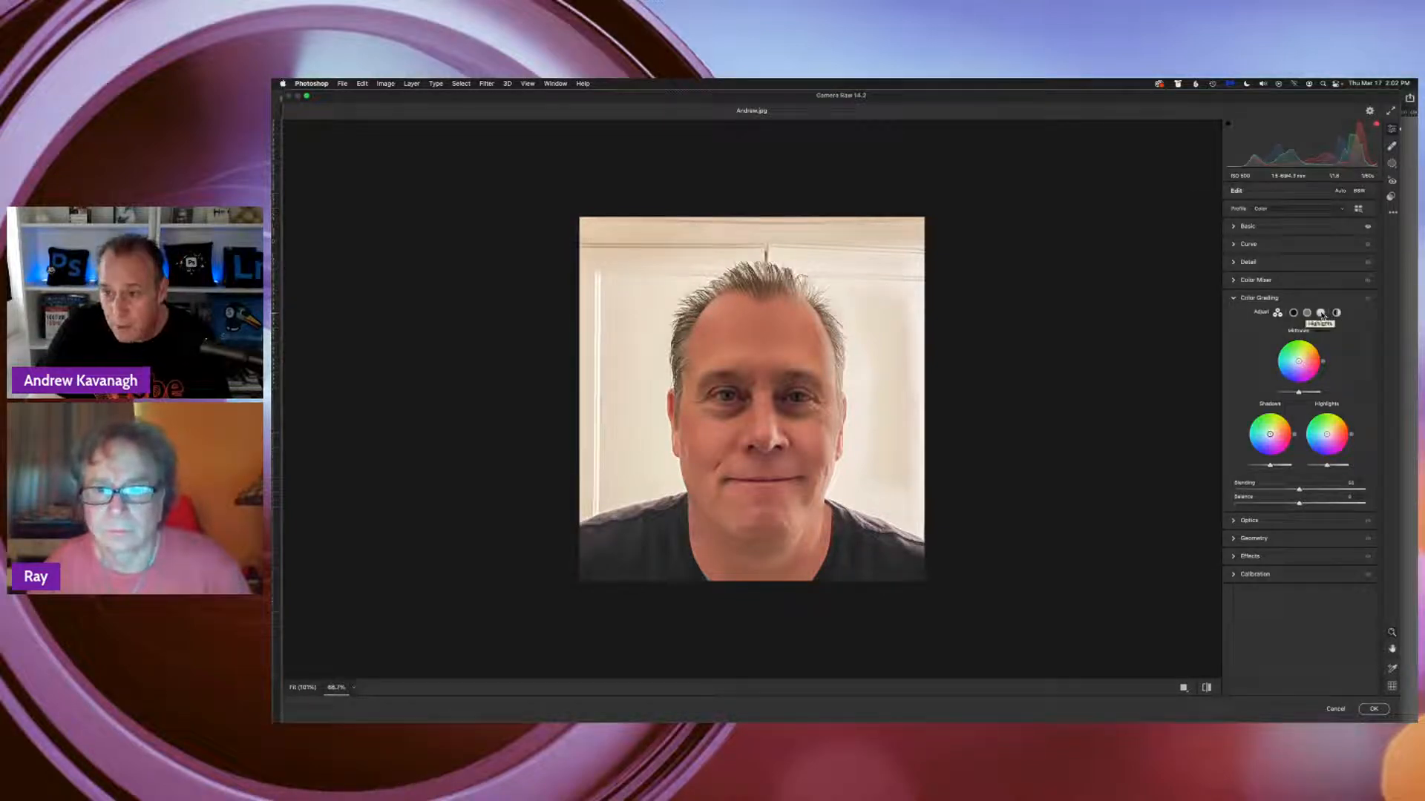
Tint the highlights green with Color Grading, testing full saturation before settling at hue about 105 and saturation about 28
left_click(1321, 315)
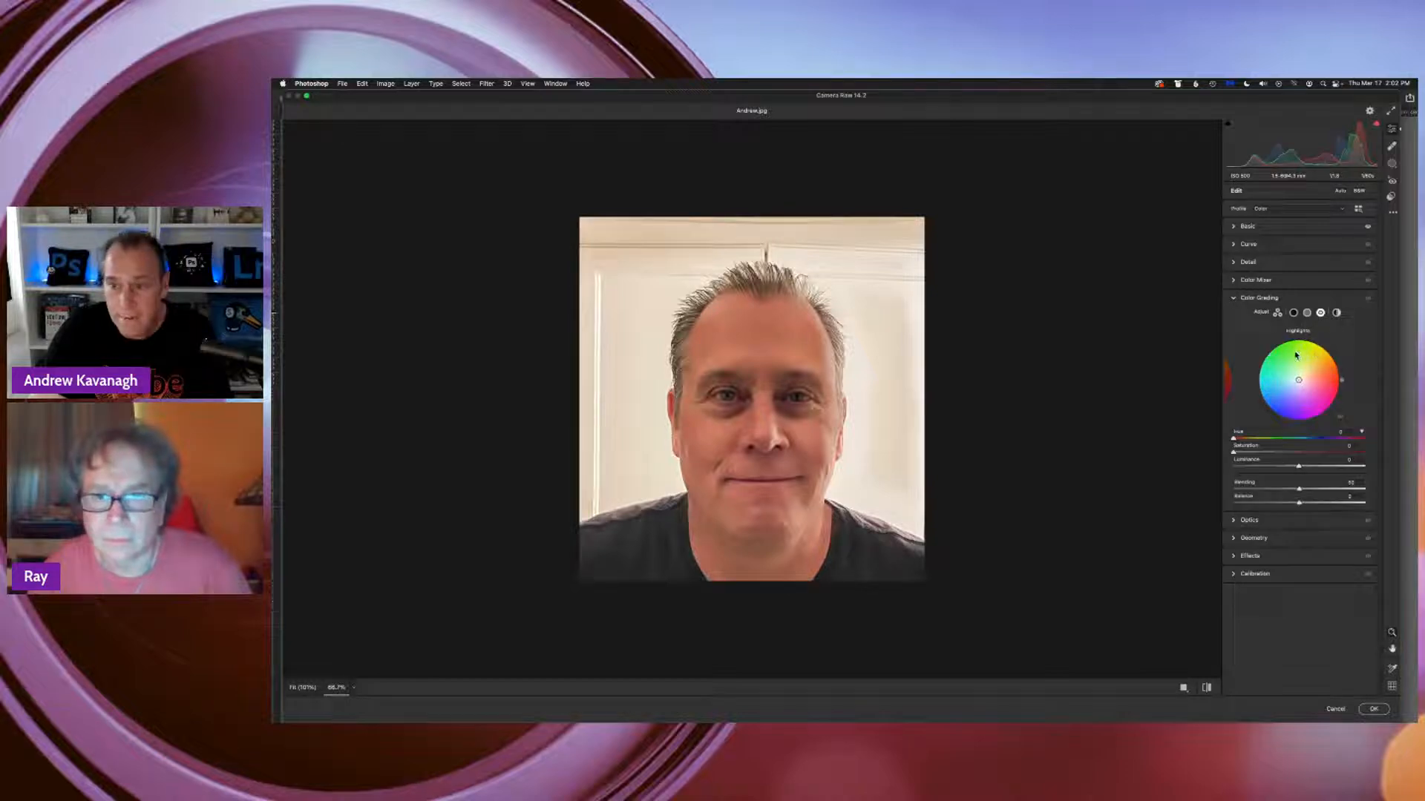
left_click_drag(1296, 355, 1293, 339)
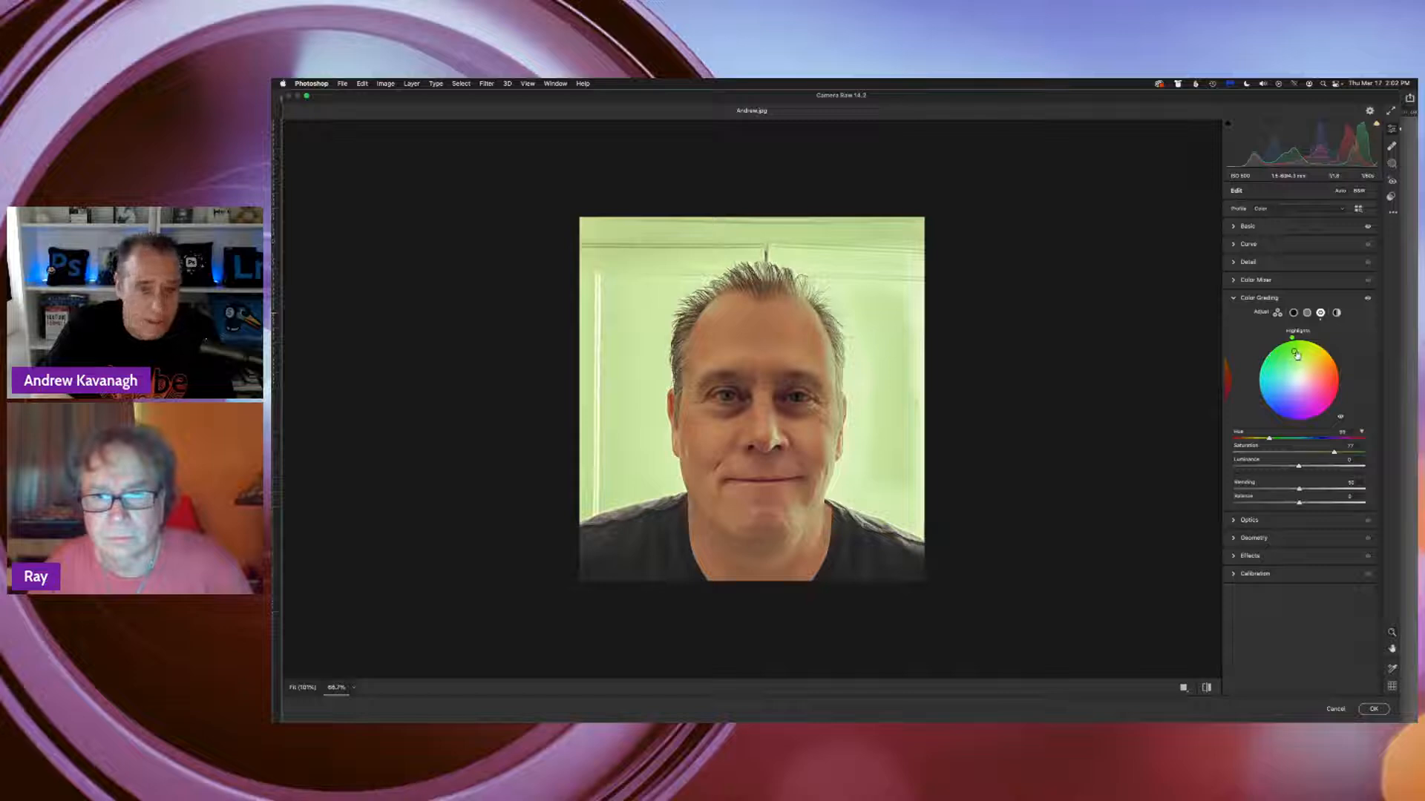
left_click_drag(1296, 356, 1293, 342)
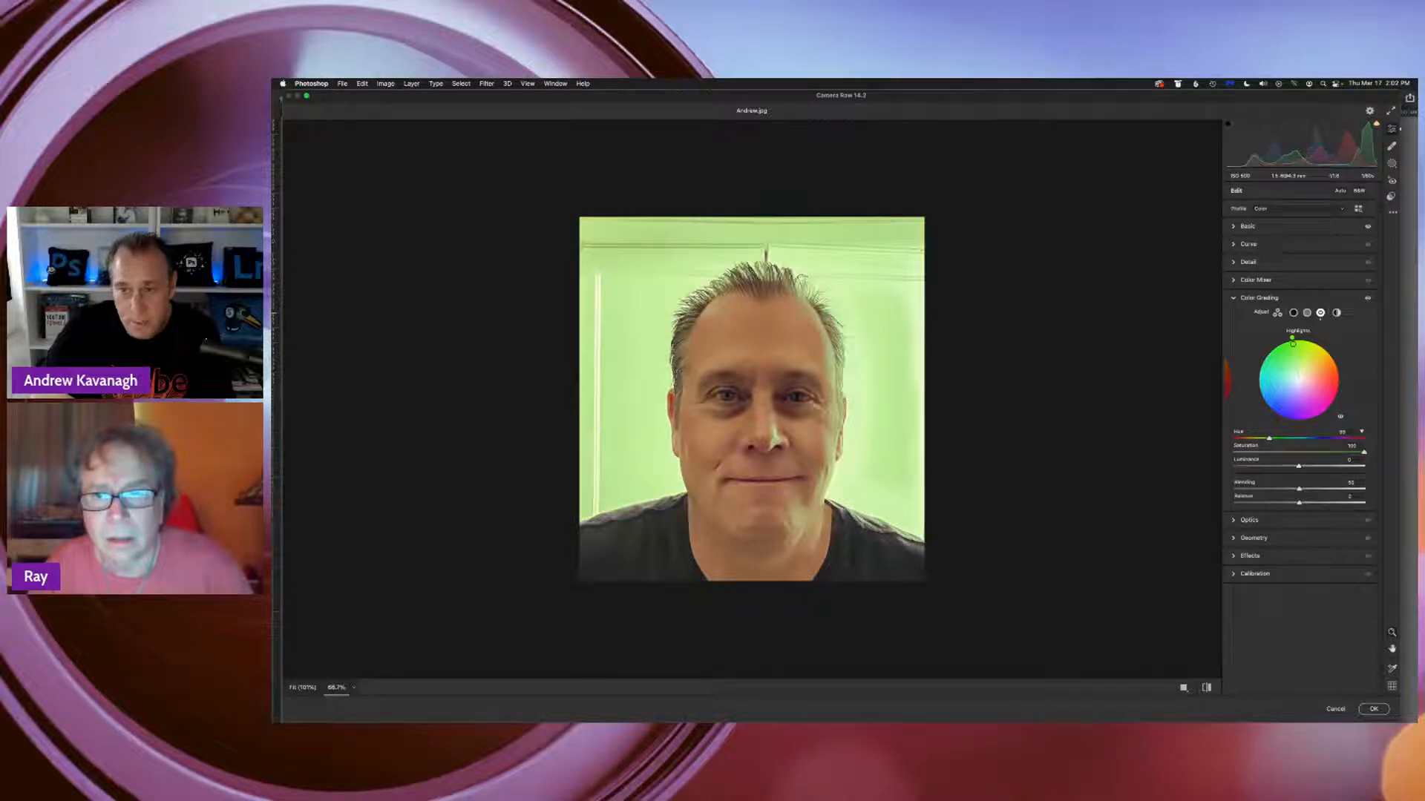
mouse_move(1292, 342)
left_mouse_down()
mouse_move(1298, 380)
mouse_move(1288, 355)
mouse_move(1312, 348)
mouse_move(1280, 360)
mouse_move(1291, 354)
left_mouse_up()
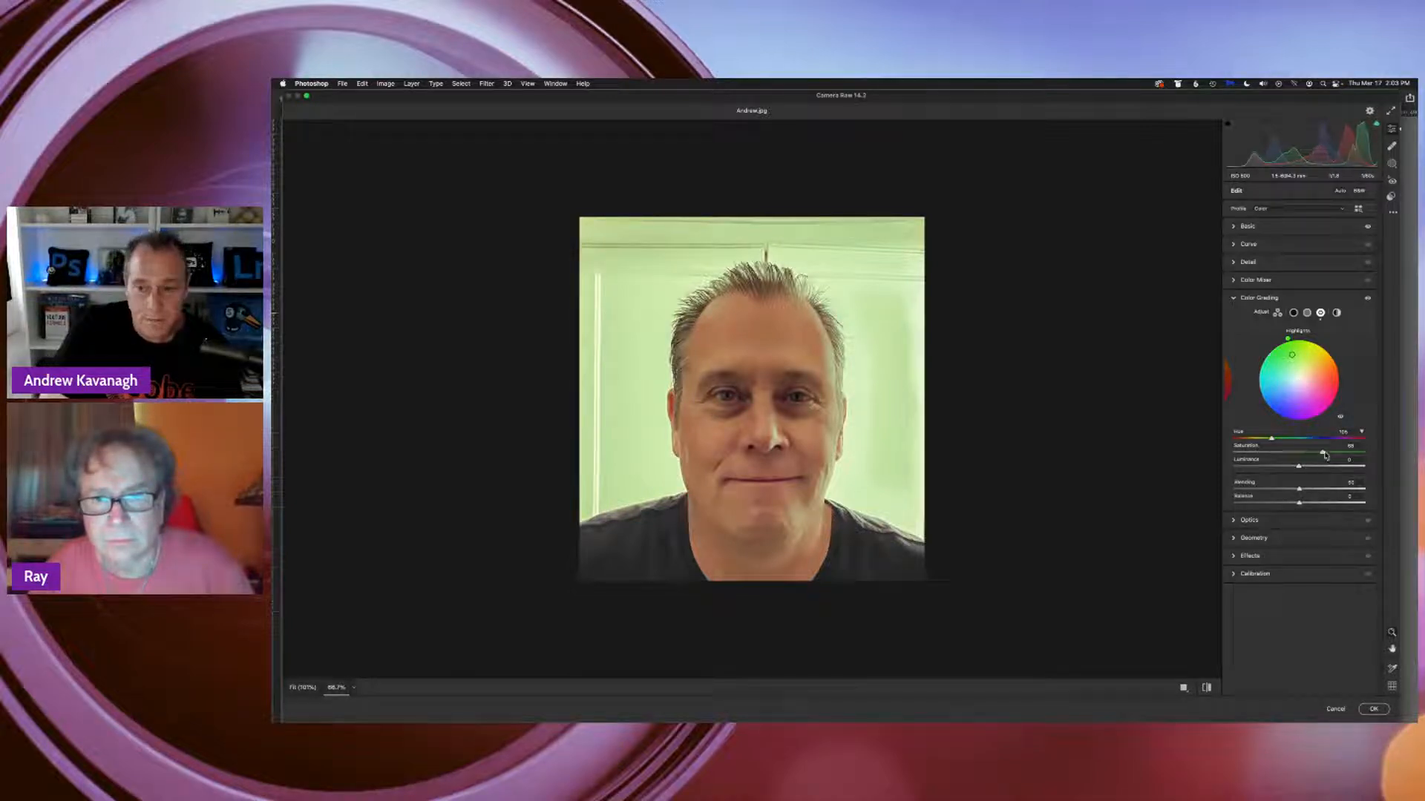
left_click_drag(1325, 454, 1272, 461)
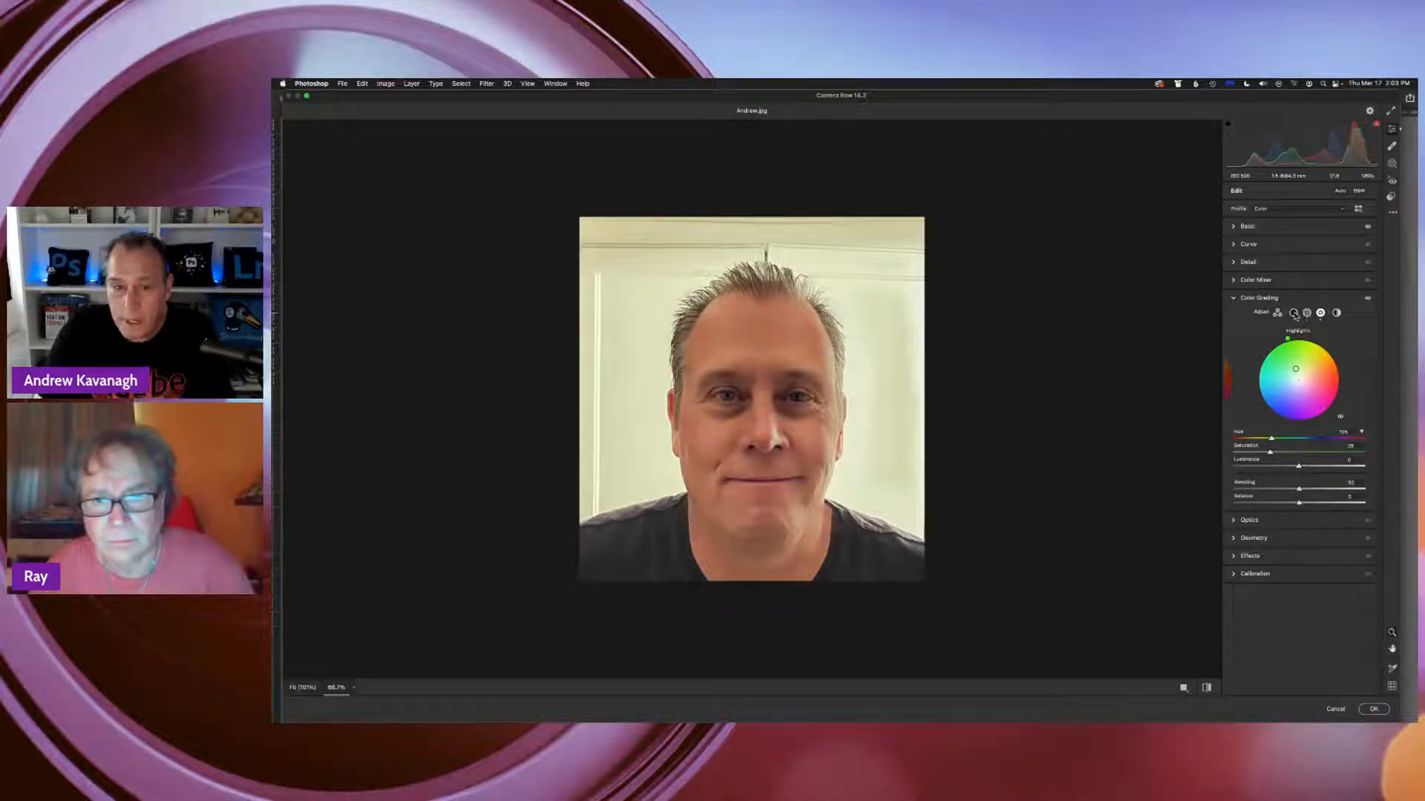
Test a blue shadow tint at hue about 240, then reset the shadows and highlights saturation to 0
left_click(1294, 313)
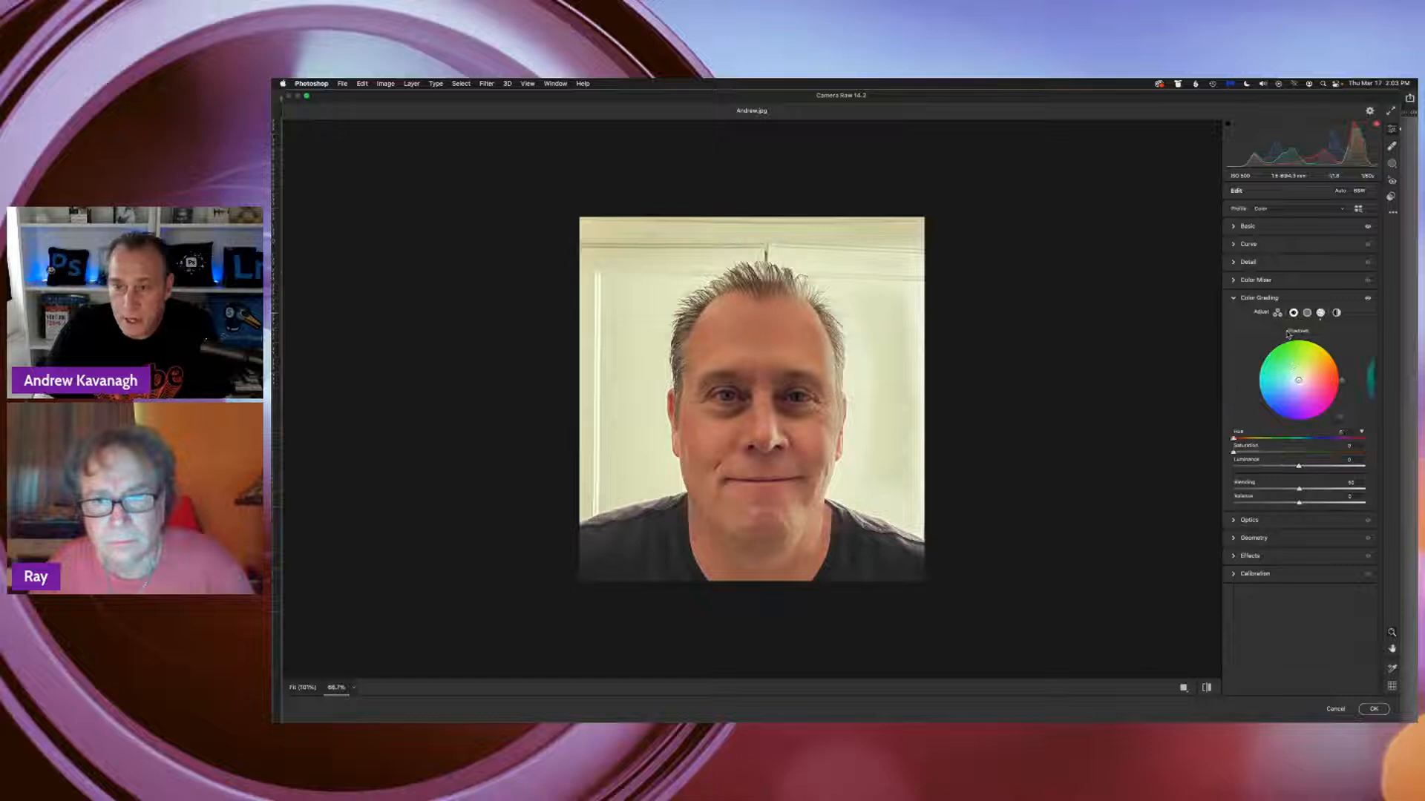
left_click(1286, 419)
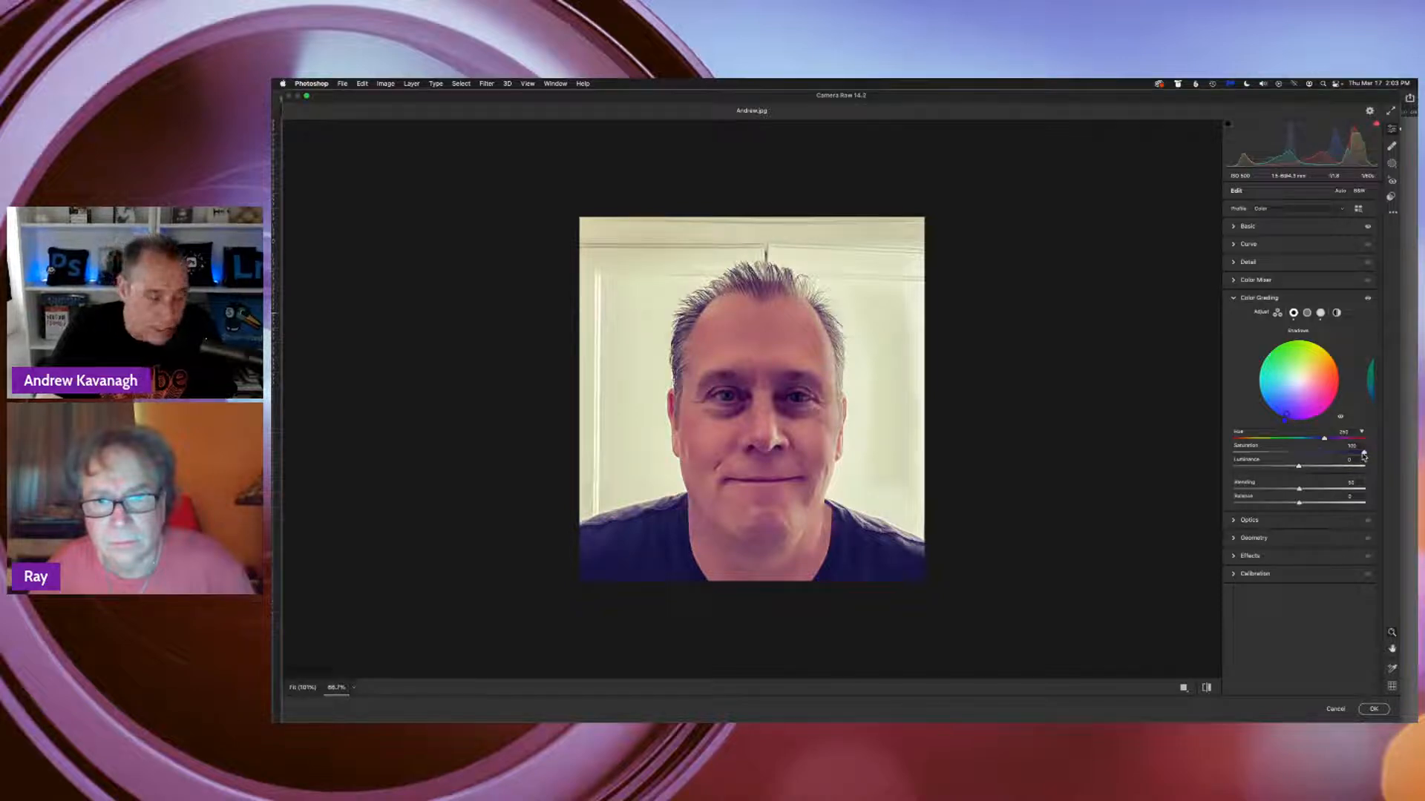
left_click_drag(1363, 452, 1290, 452)
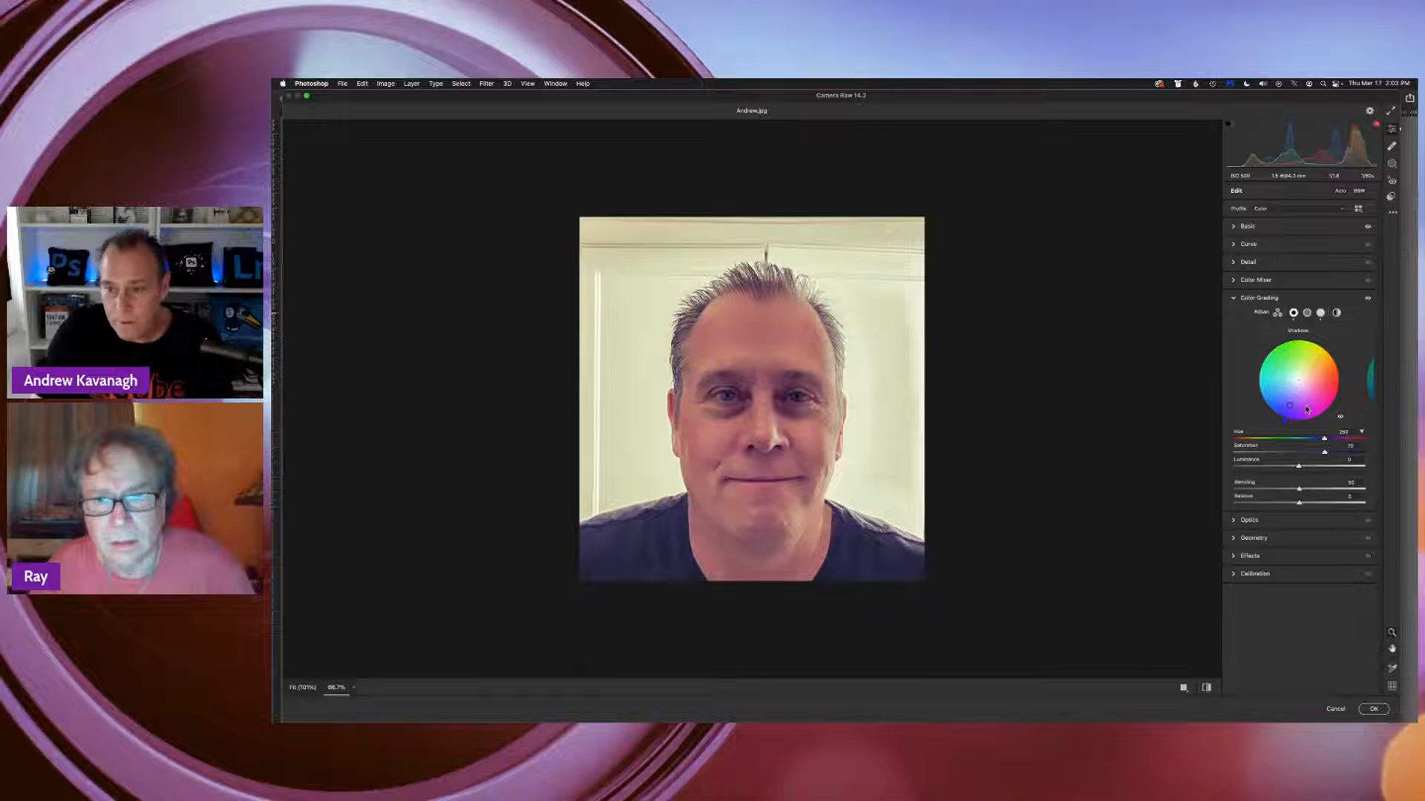
left_click_drag(1289, 405, 1299, 380)
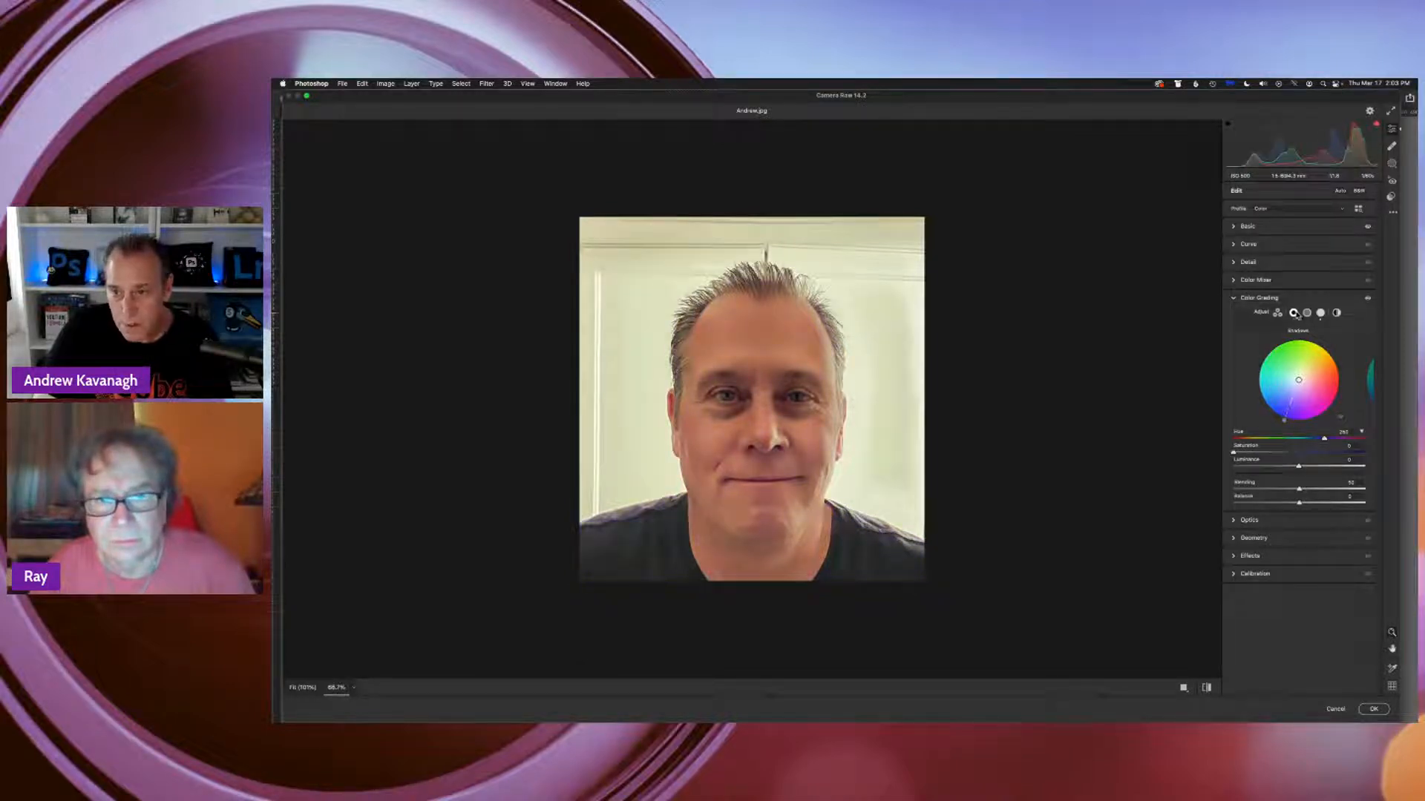
left_click(1320, 312)
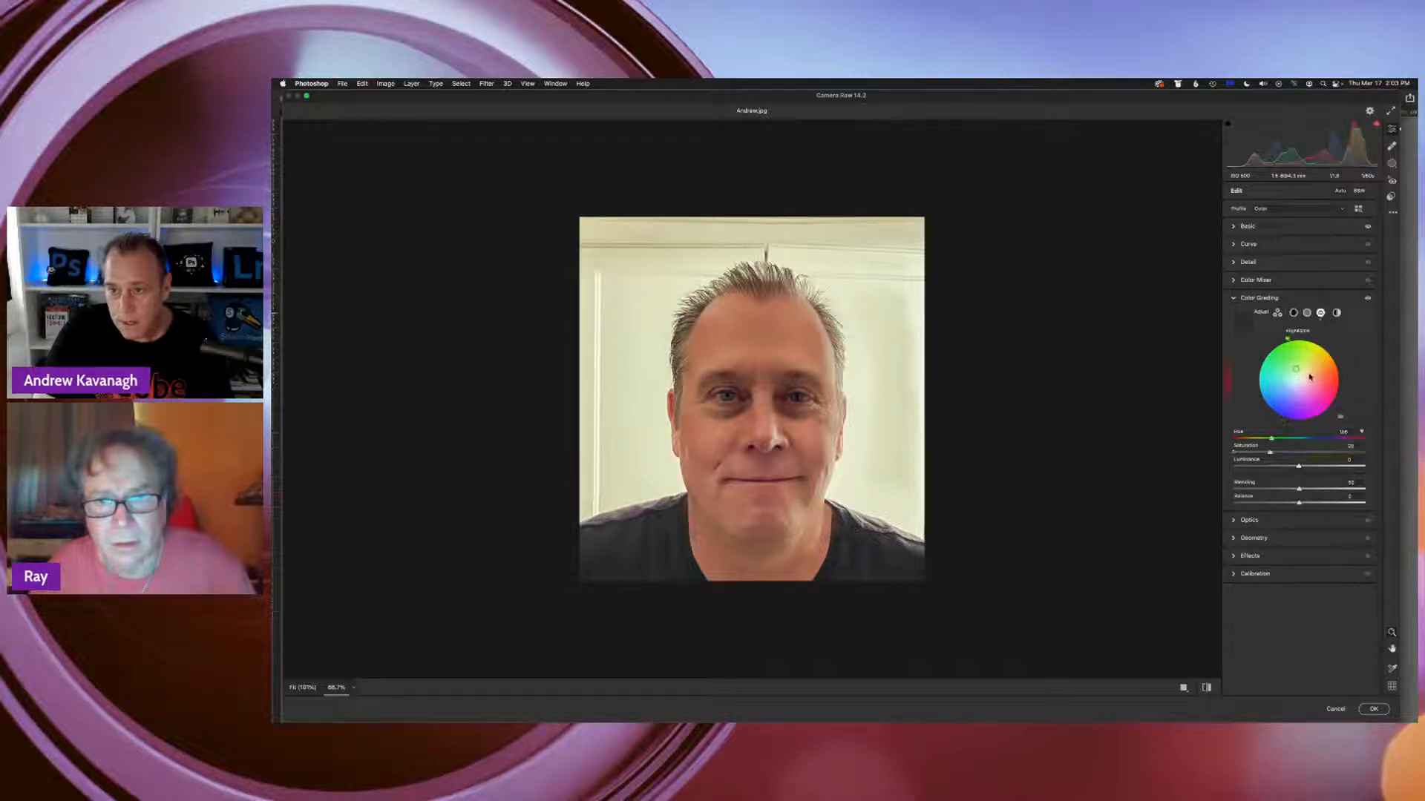
left_click_drag(1295, 374, 1299, 380)
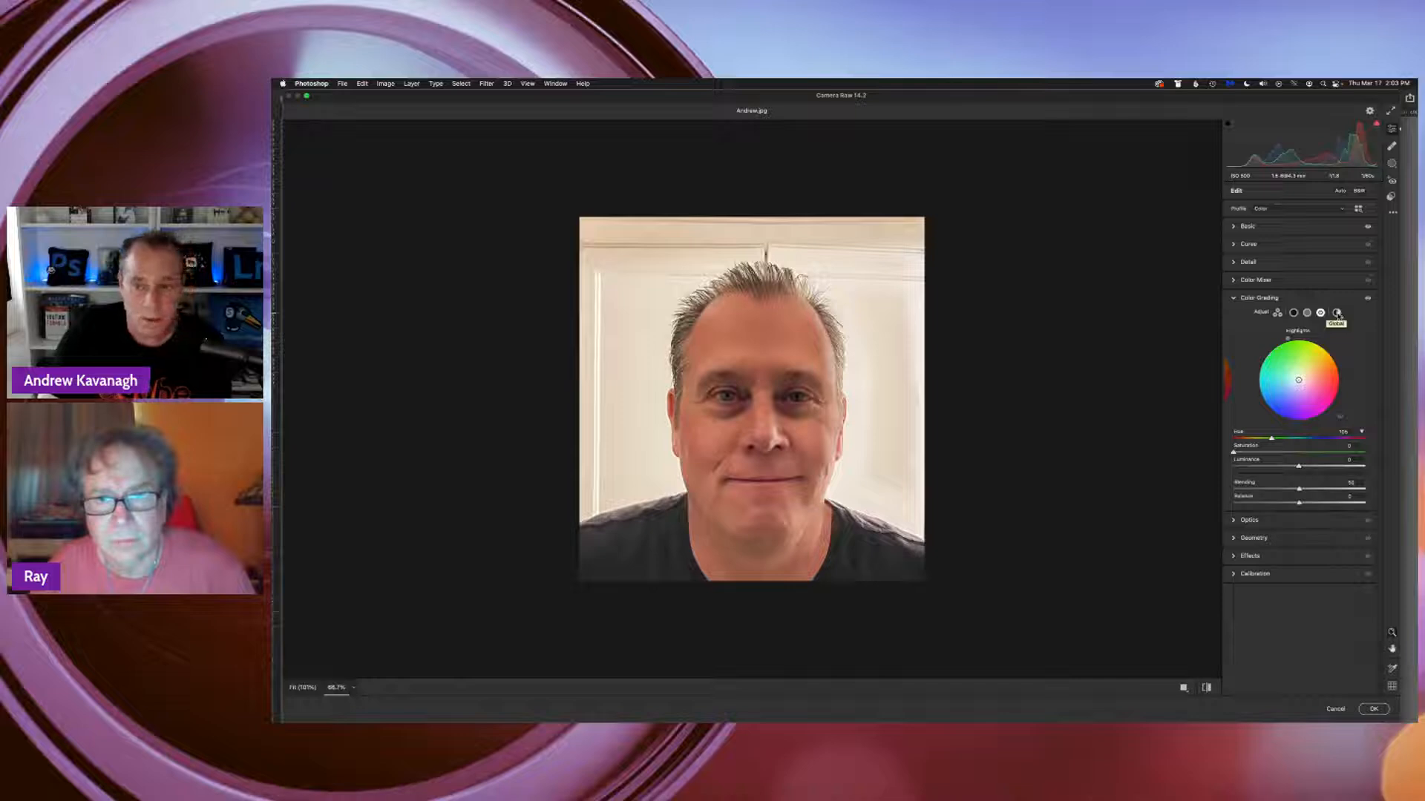
Test a blue Global color grade up to full saturation, then reset its saturation to 0
left_click(1336, 313)
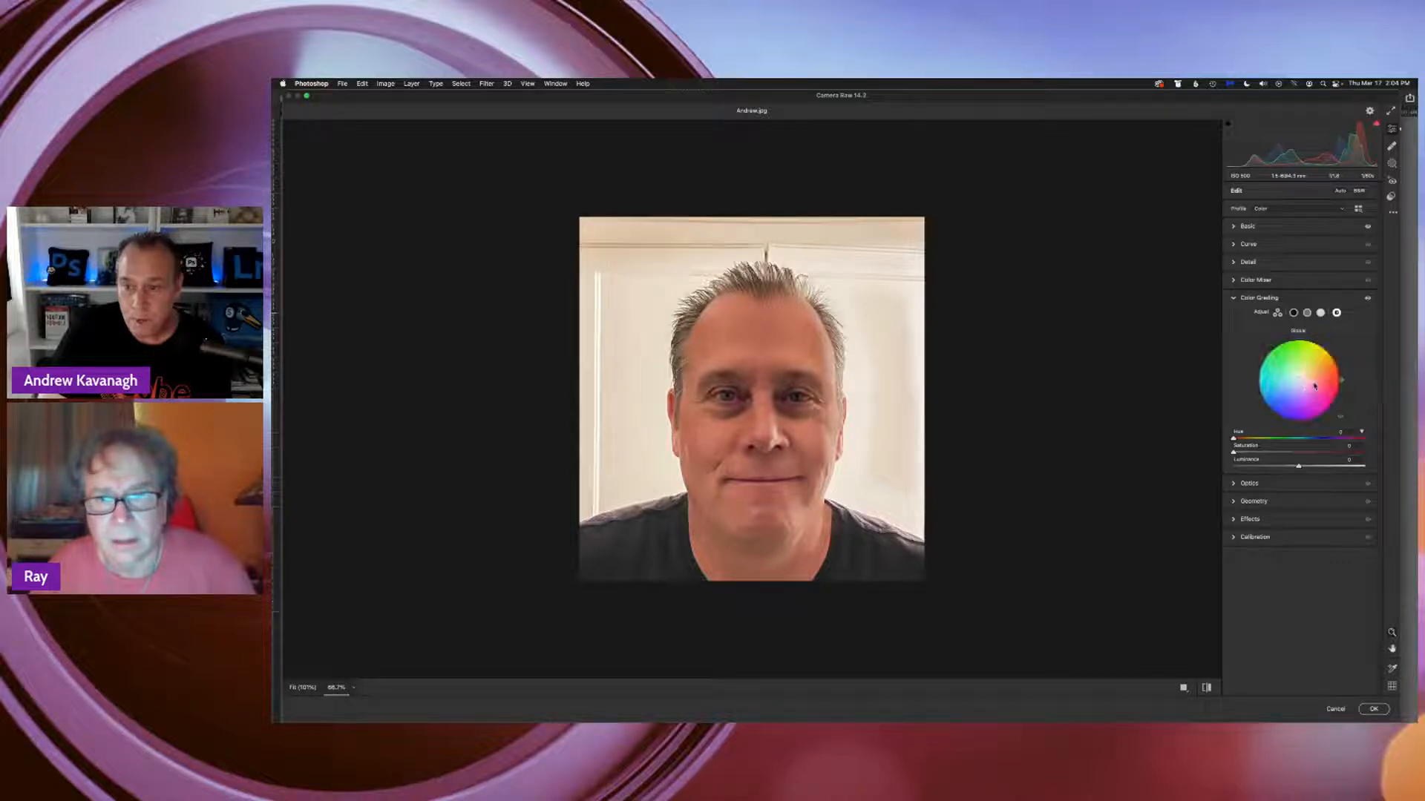
left_click(1272, 404)
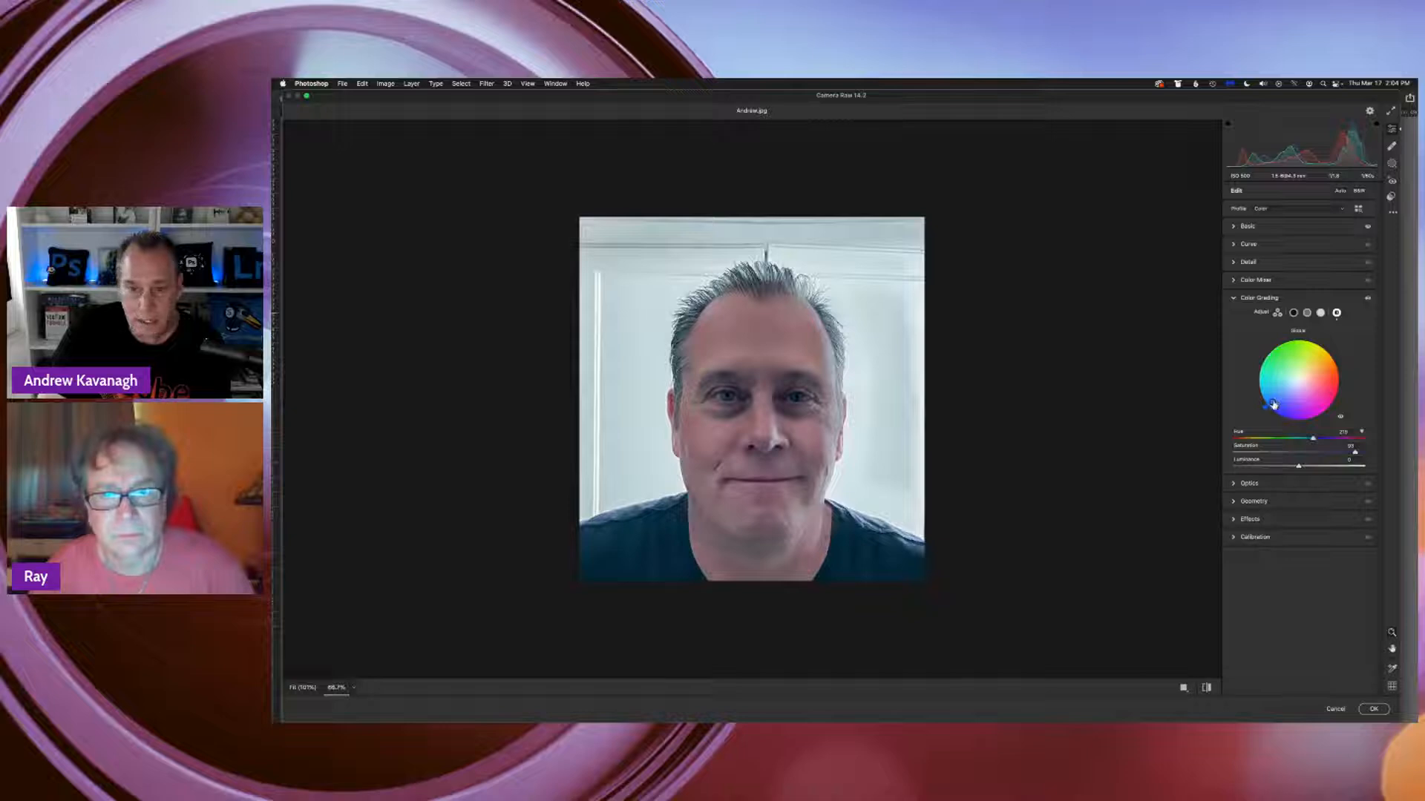
left_click_drag(1272, 402, 1268, 405)
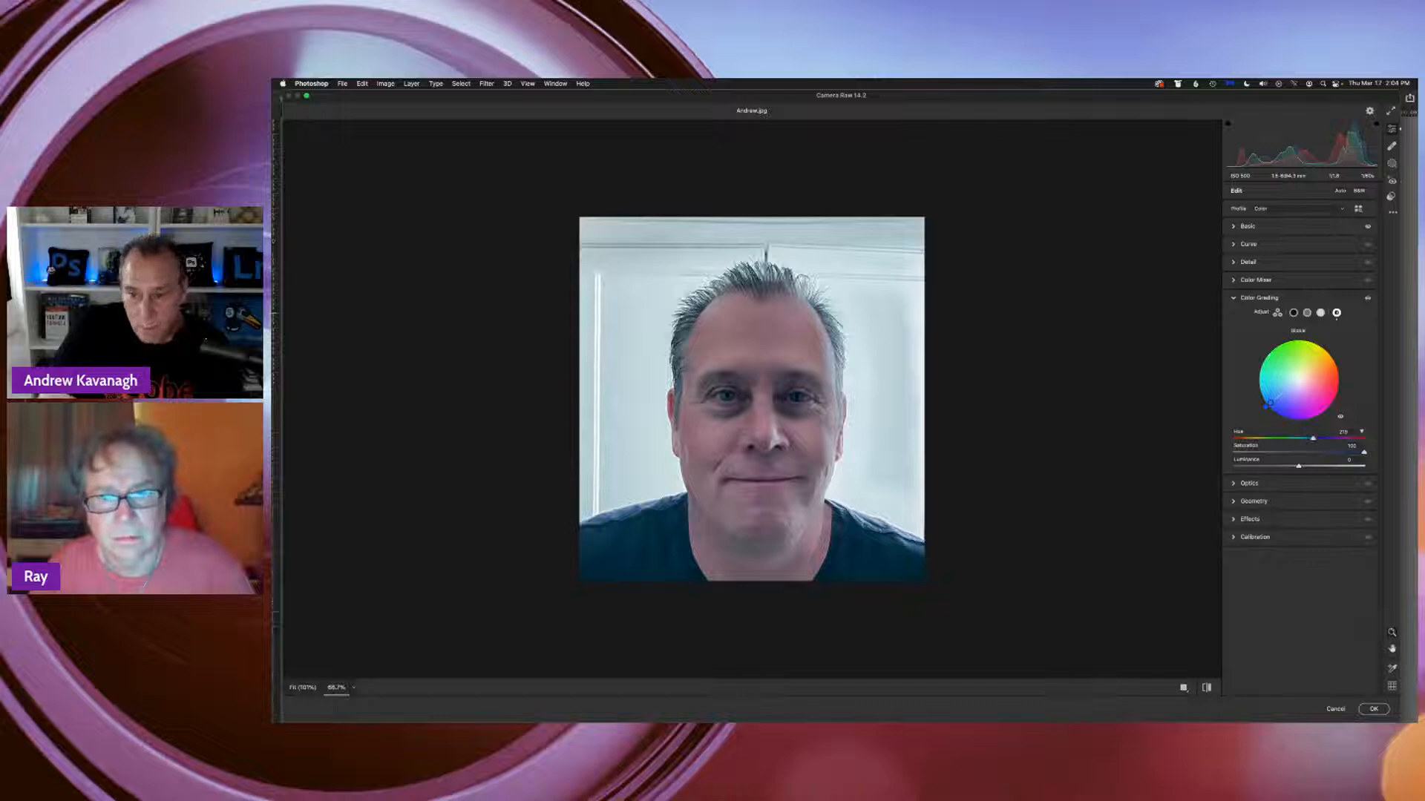
left_click_drag(1354, 450, 1336, 452)
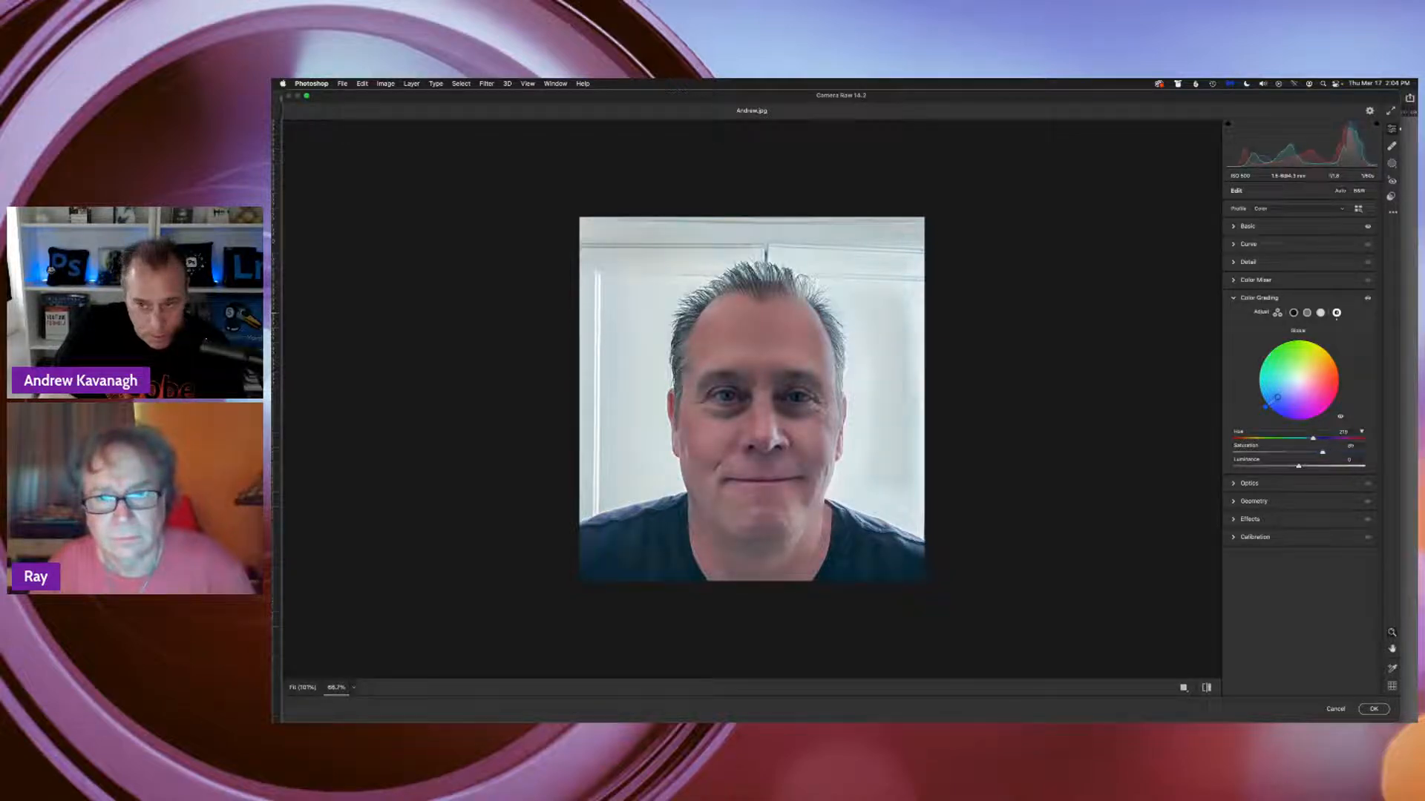
mouse_move(1279, 396)
left_mouse_down()
mouse_move(1299, 380)
mouse_move(1269, 403)
mouse_move(1298, 380)
left_mouse_up()
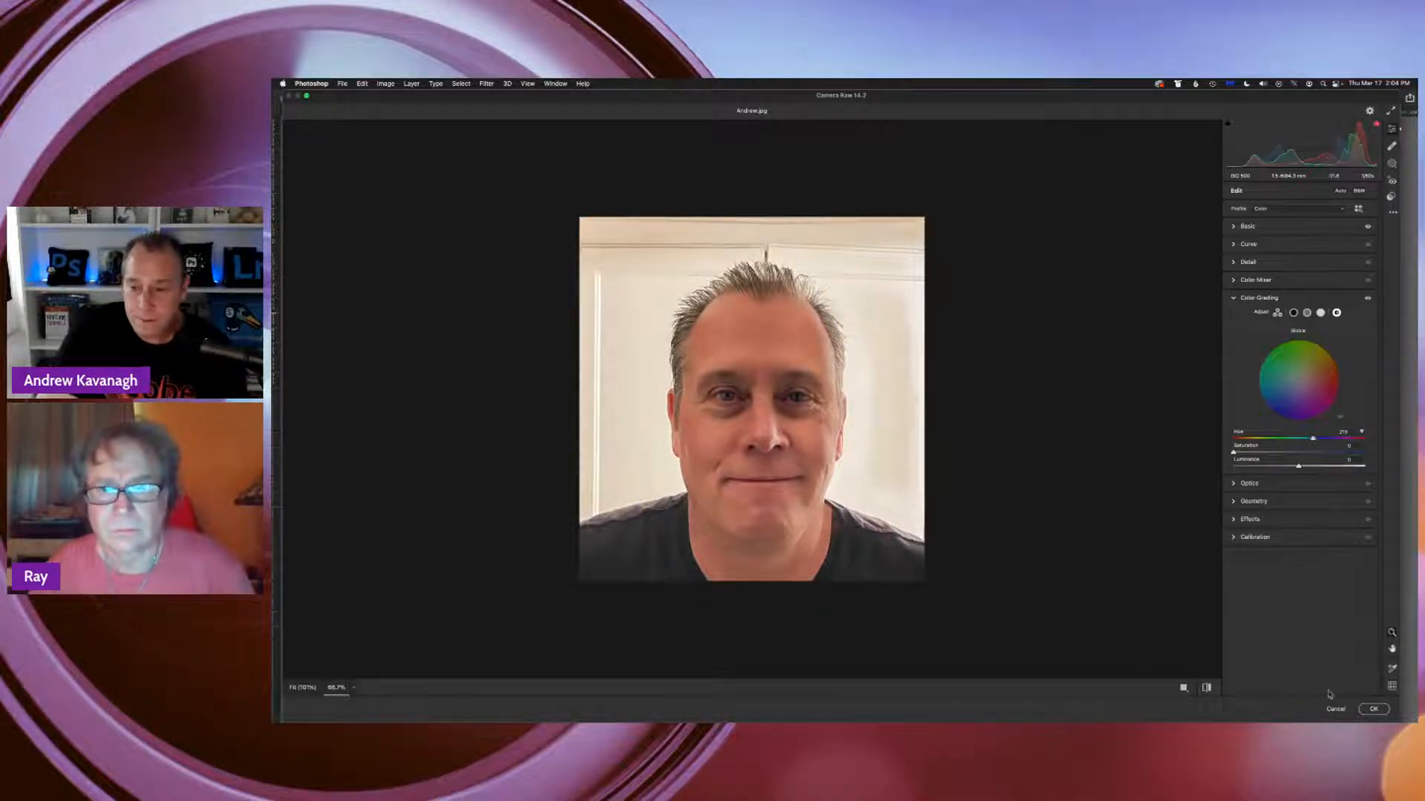
Cancel all changes of this Camera Raw session and return to the document
left_click(1341, 713)
left_click(1337, 711)
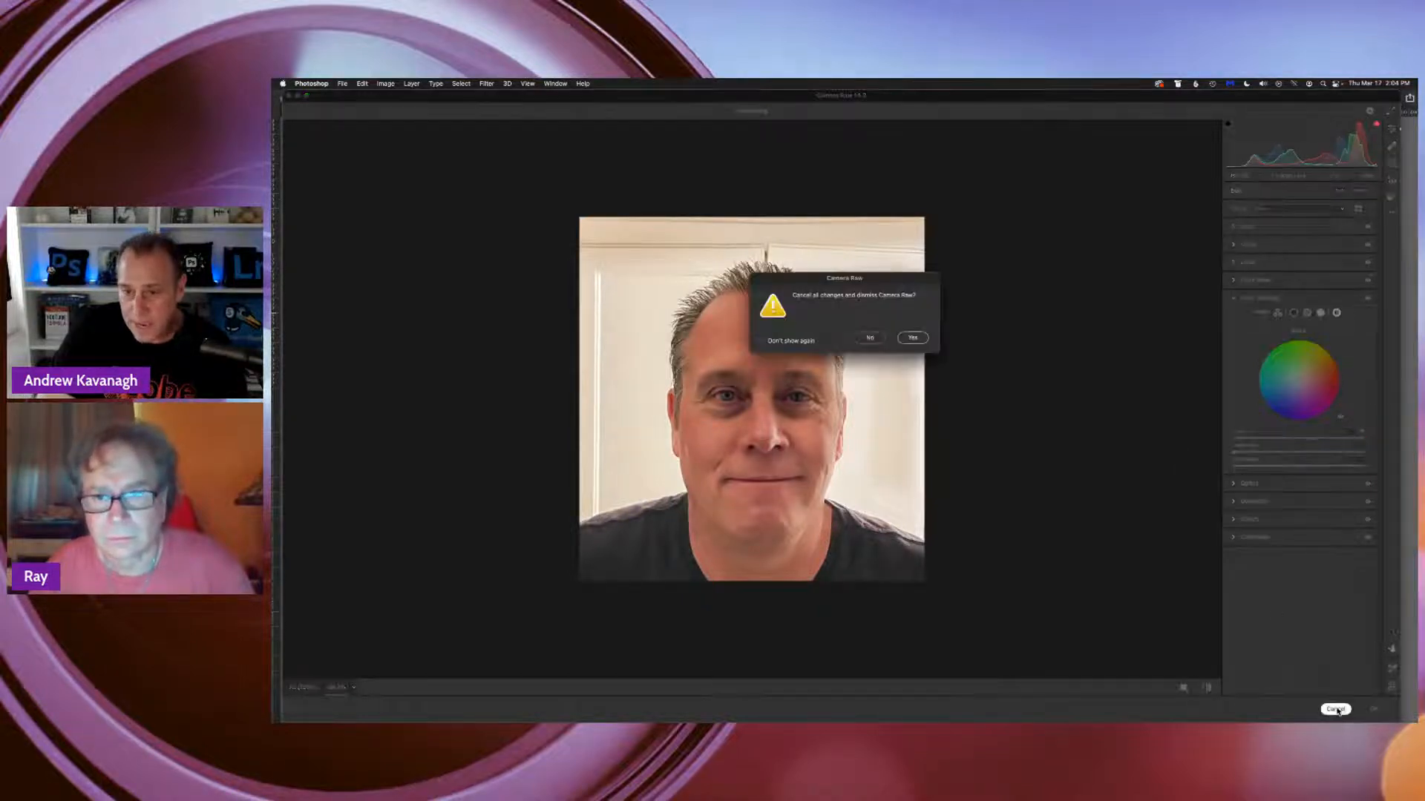
left_click(917, 345)
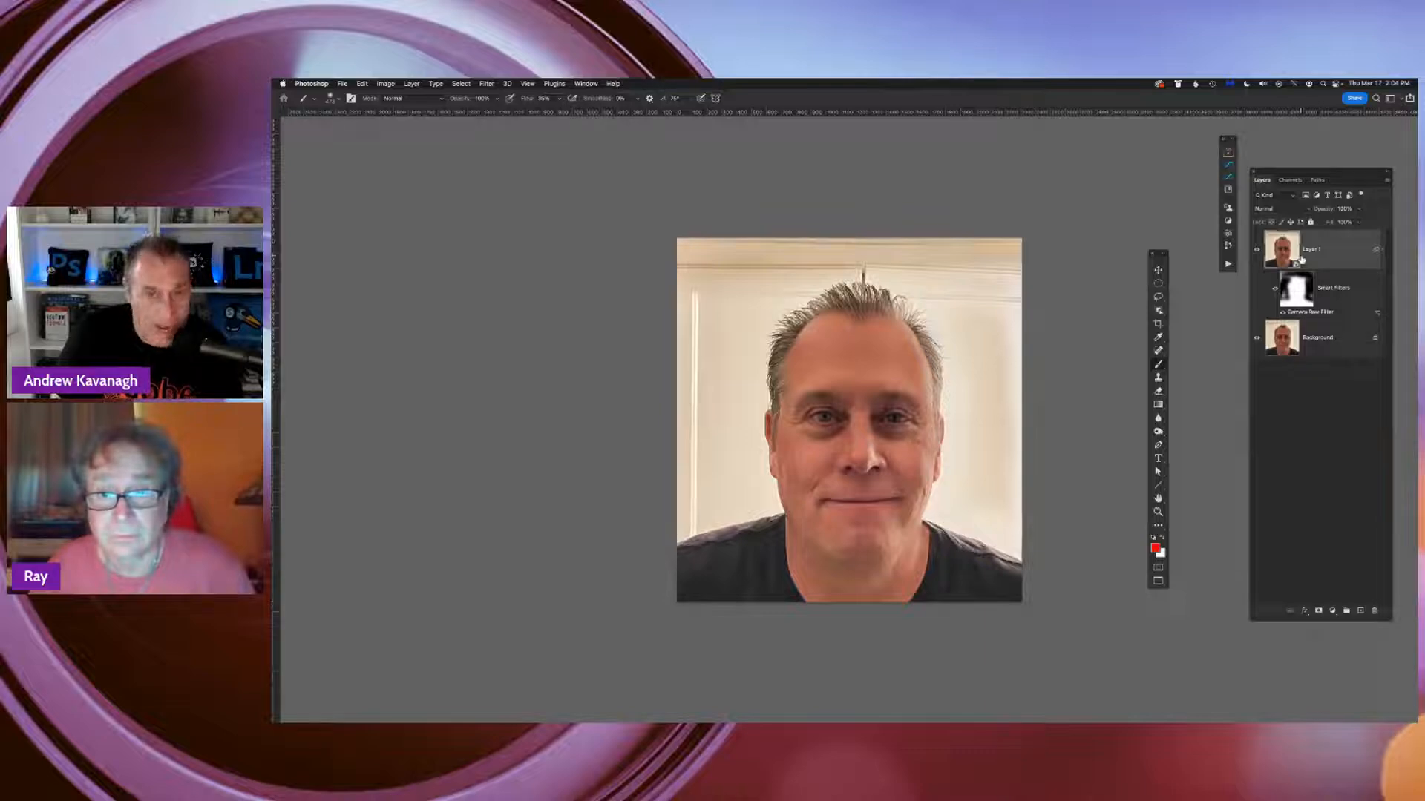
Duplicate Layer 1 and convert the copy to black and white in its Camera Raw filter
key("super+j")
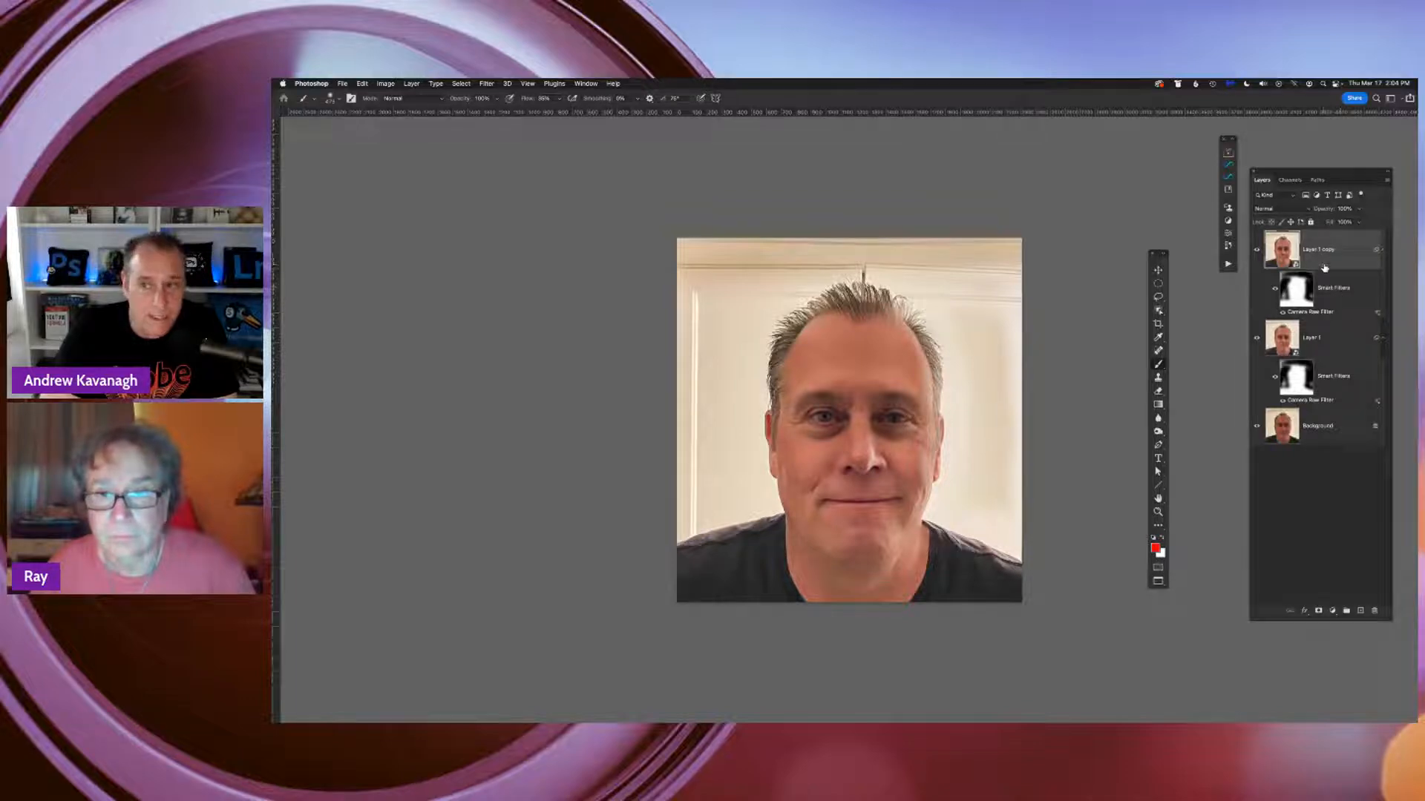
double_click(1319, 318)
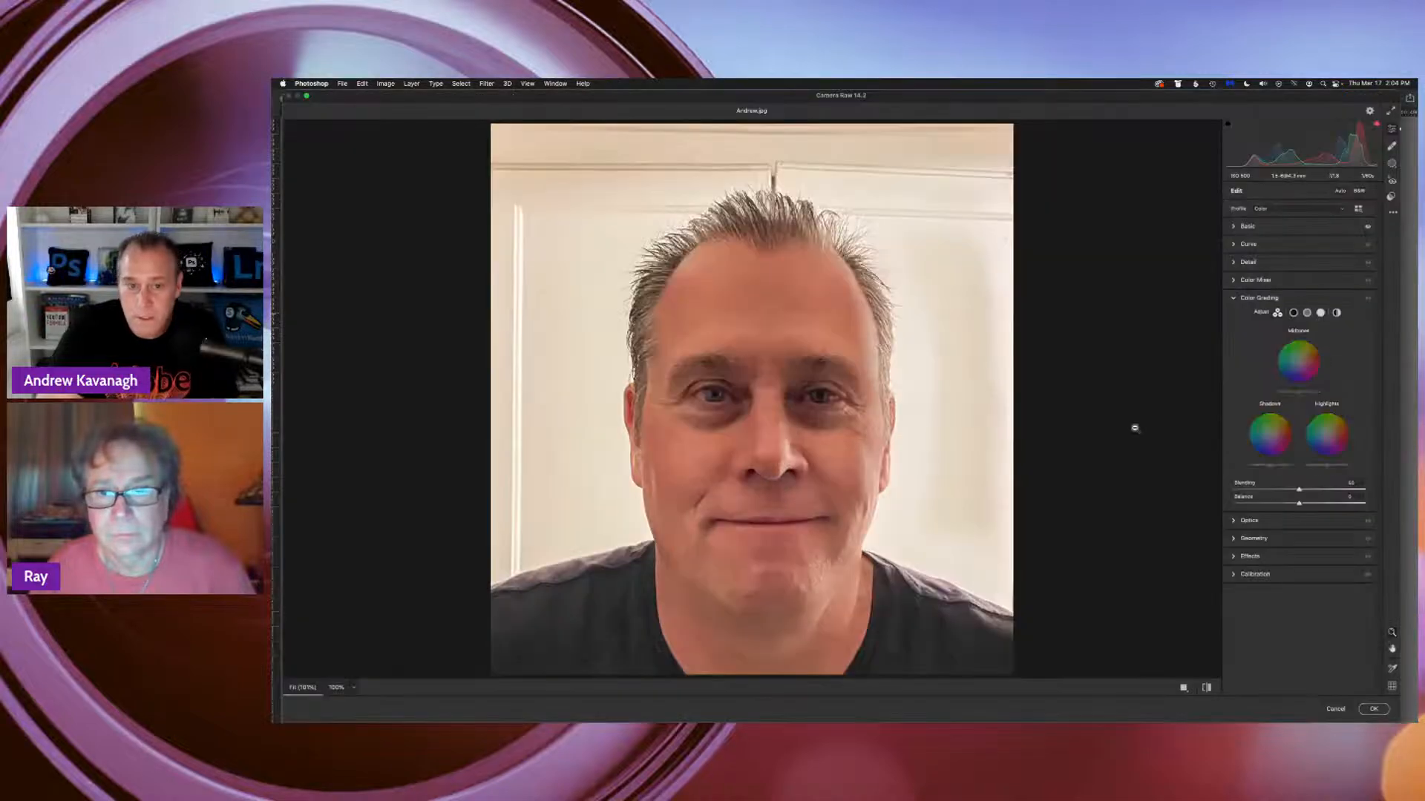
key("super+minus")
key("super+minus")
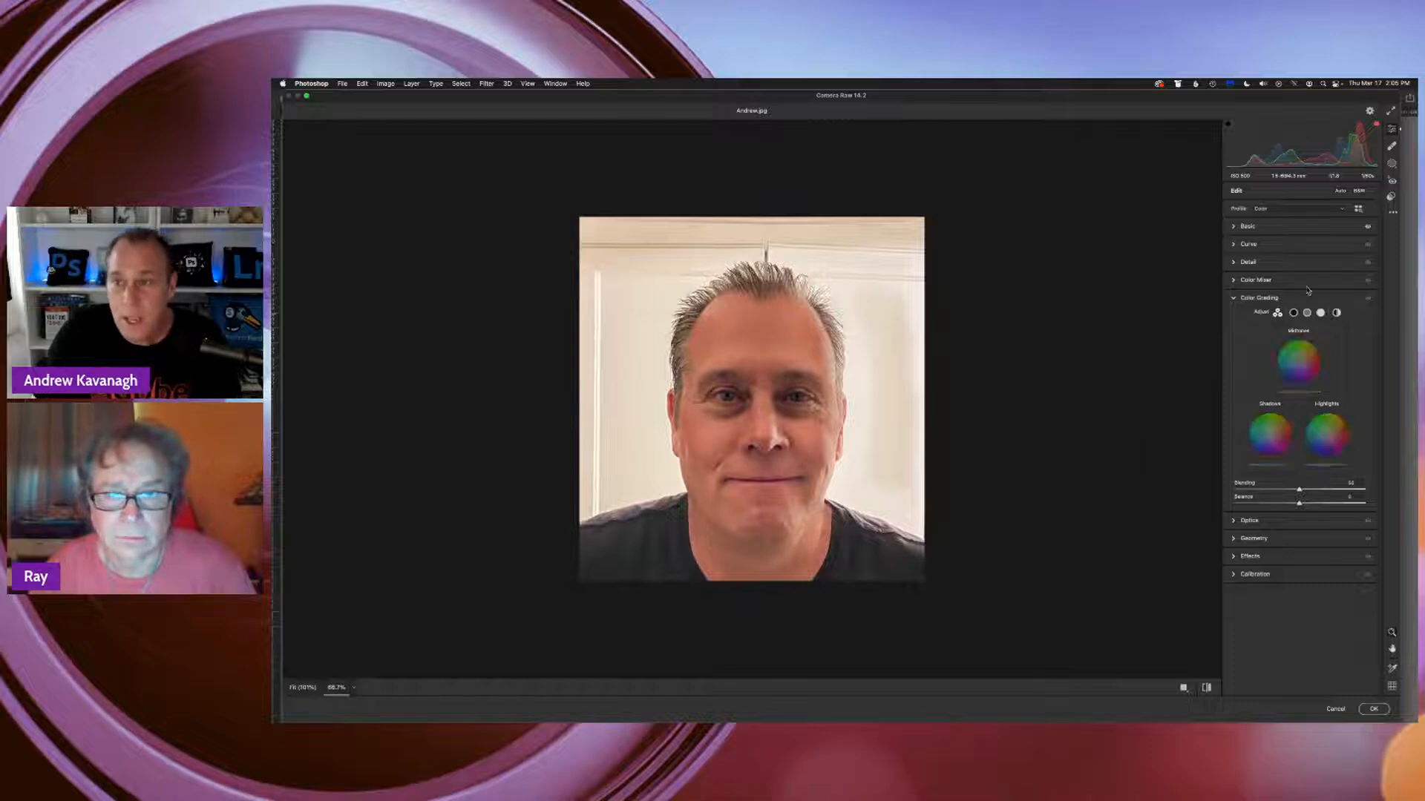
left_click(1361, 192)
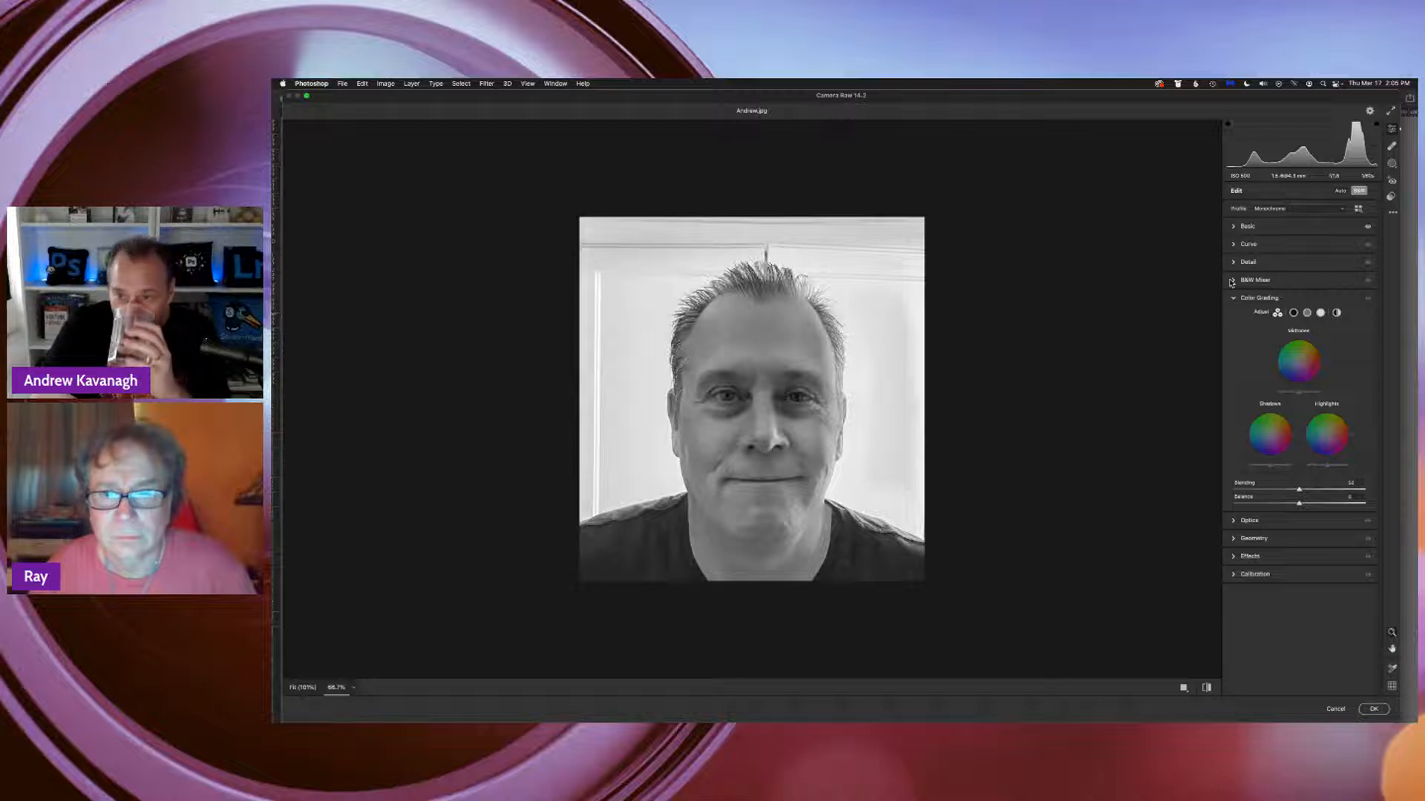
Brighten the forehead skin with the B&W Mixer's targeted adjustment tool to about Reds +4 and Oranges +15
left_click(1260, 280)
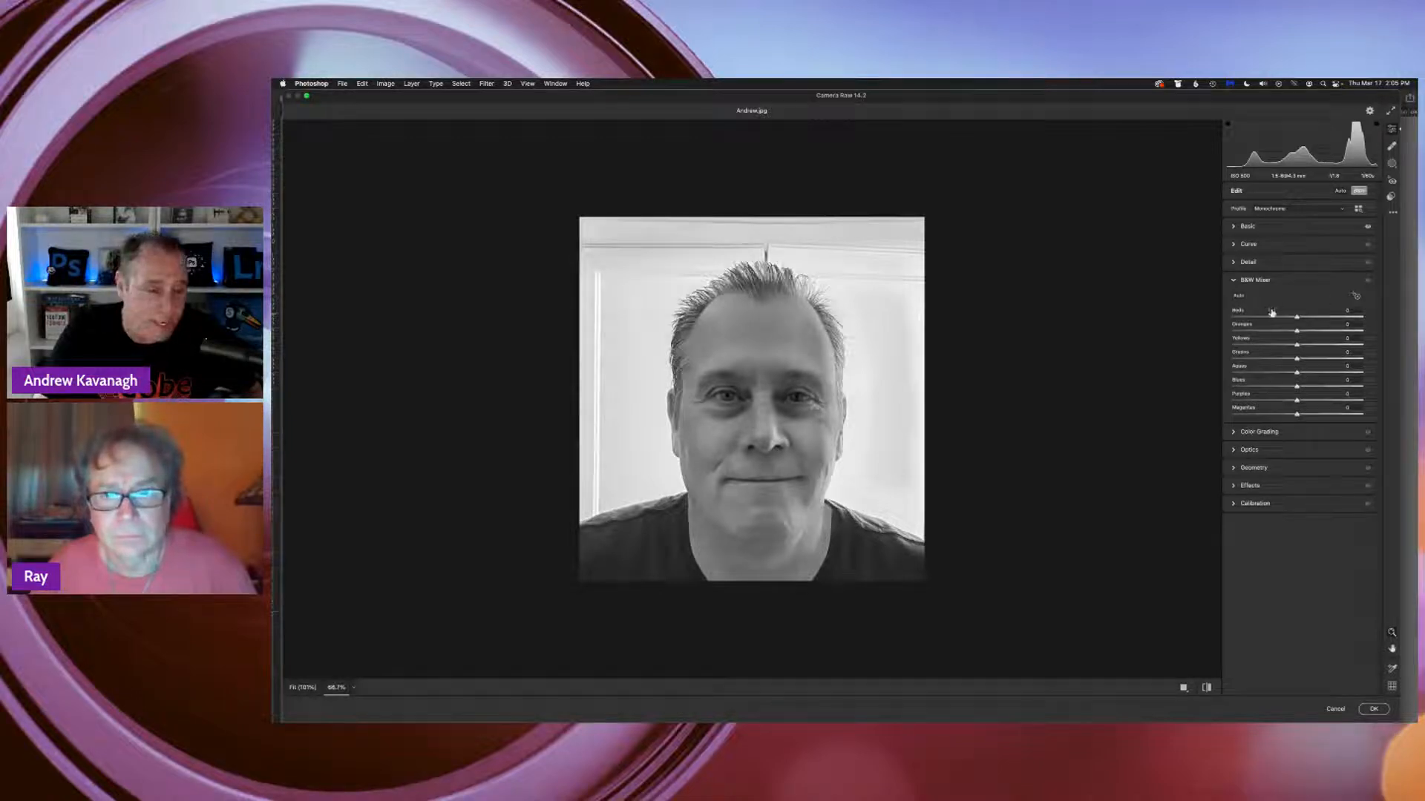
left_click(1357, 297)
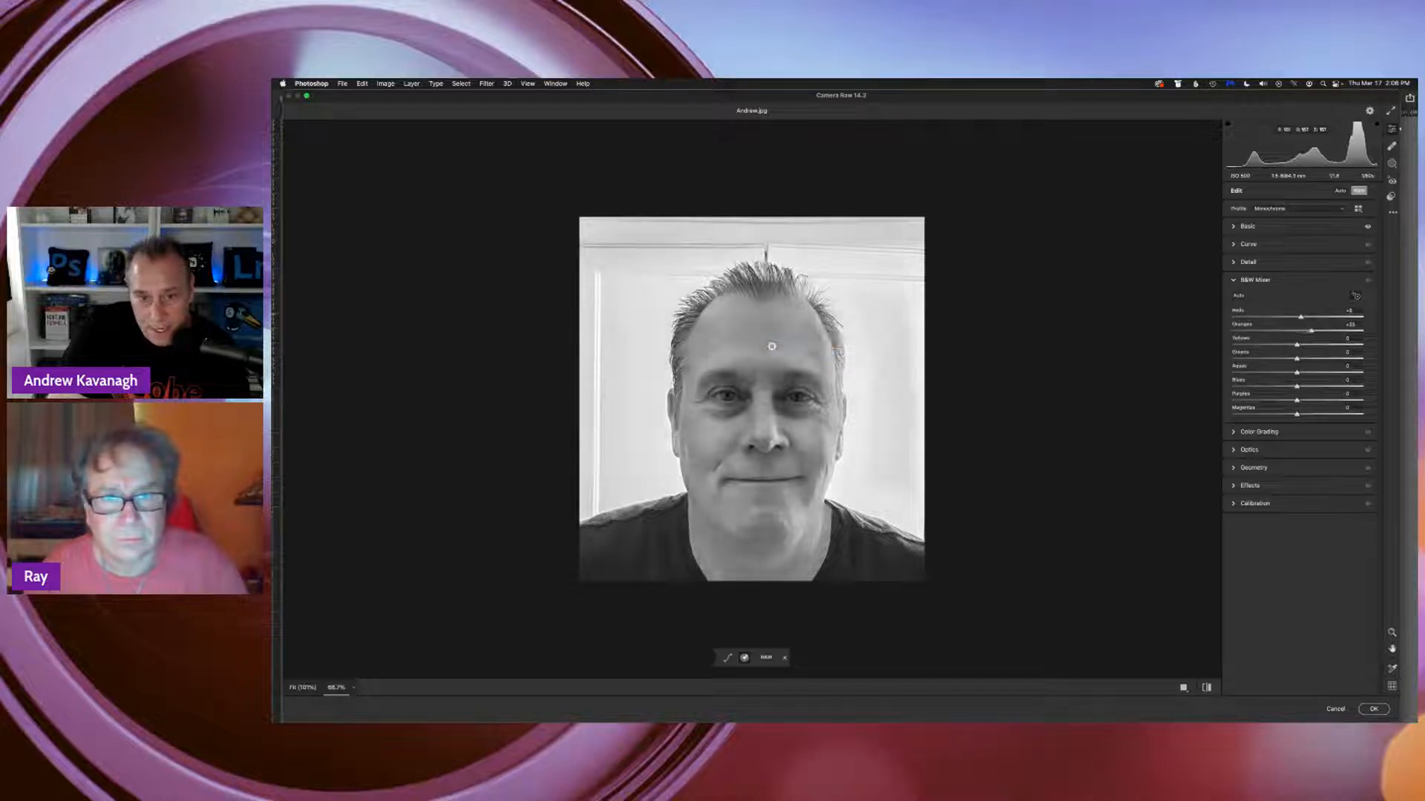
left_click_drag(772, 347, 823, 346)
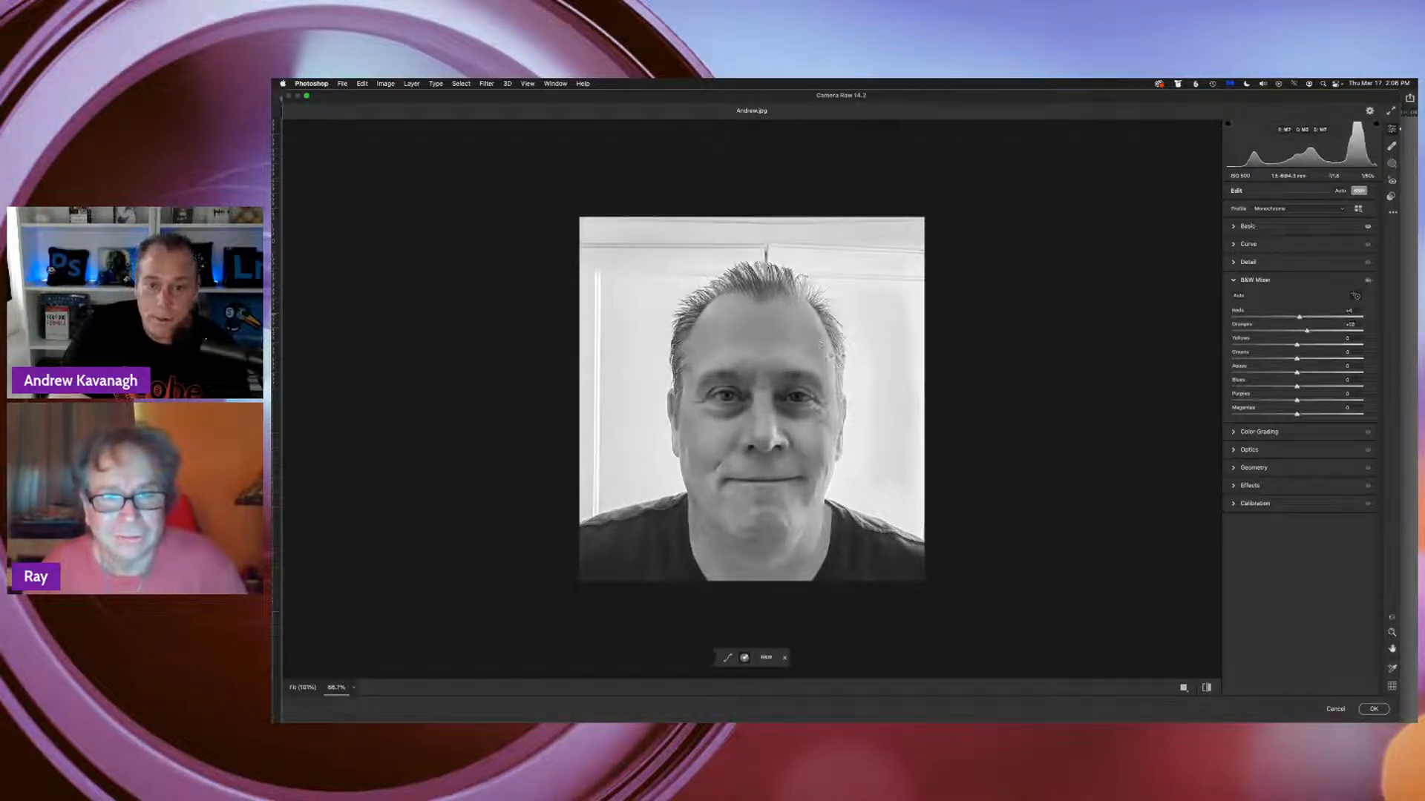
Adjust the shirt and face tones with the B&W Mixer's targeted adjustment tool, sampling other points wherever the shirt cannot be sampled
left_click(876, 561)
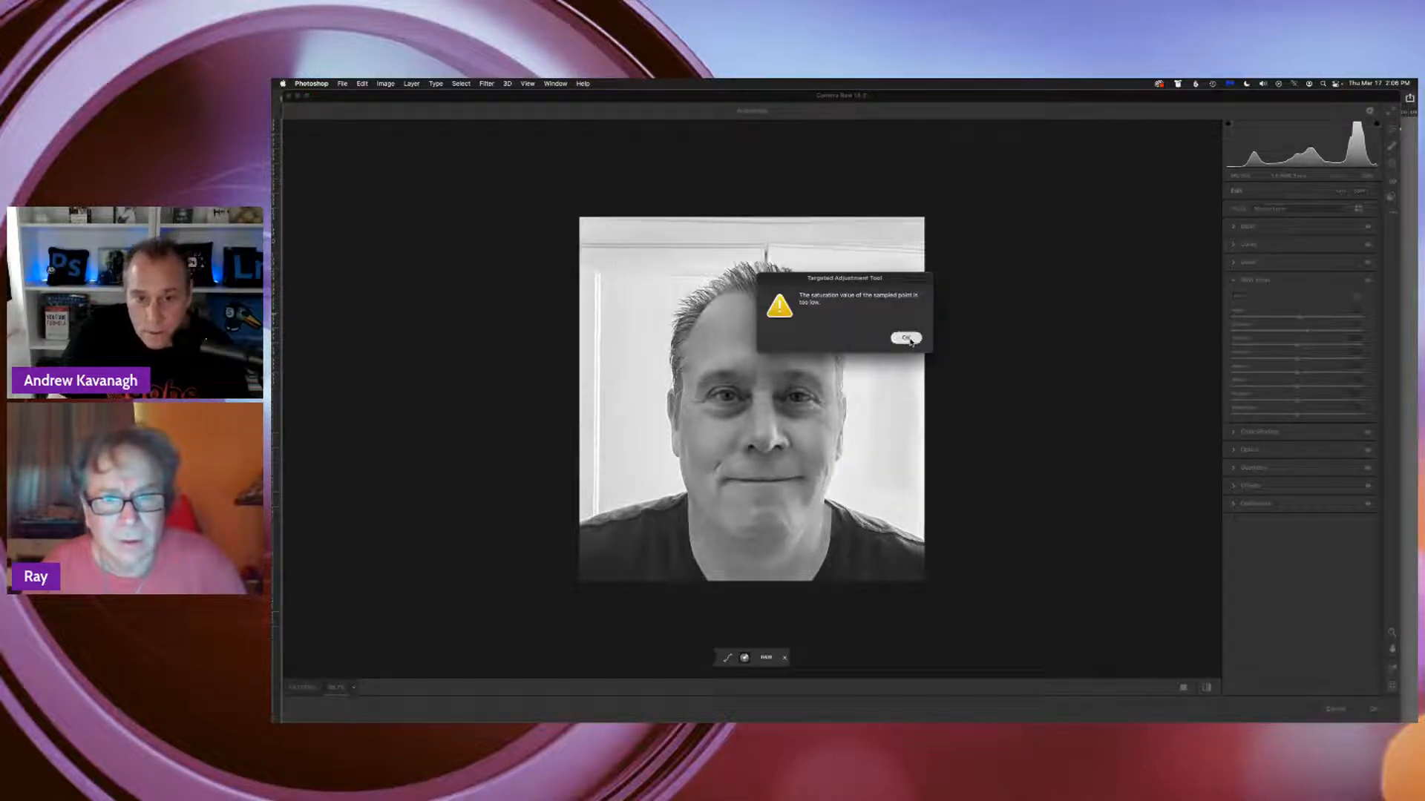
left_click(906, 338)
left_click(874, 557)
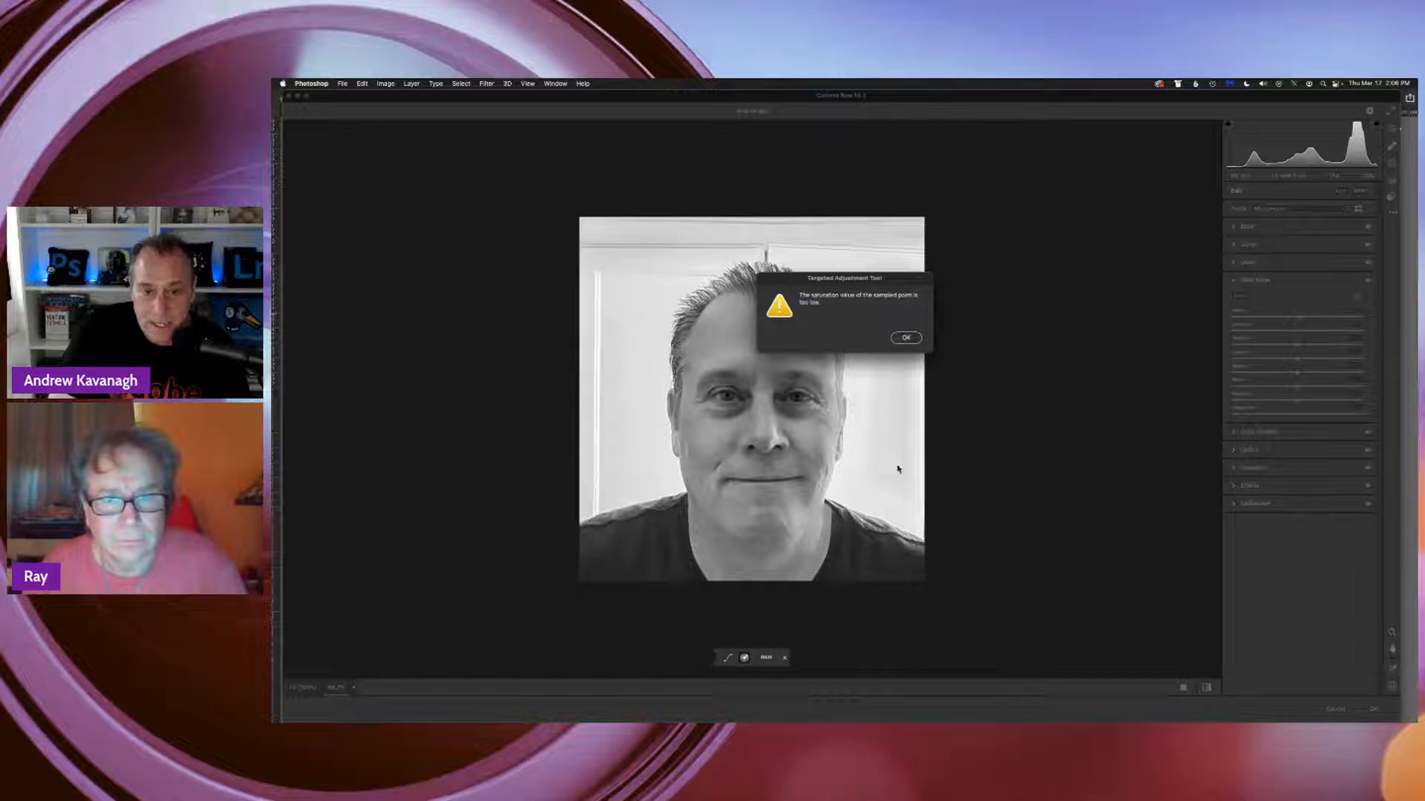
left_click(904, 338)
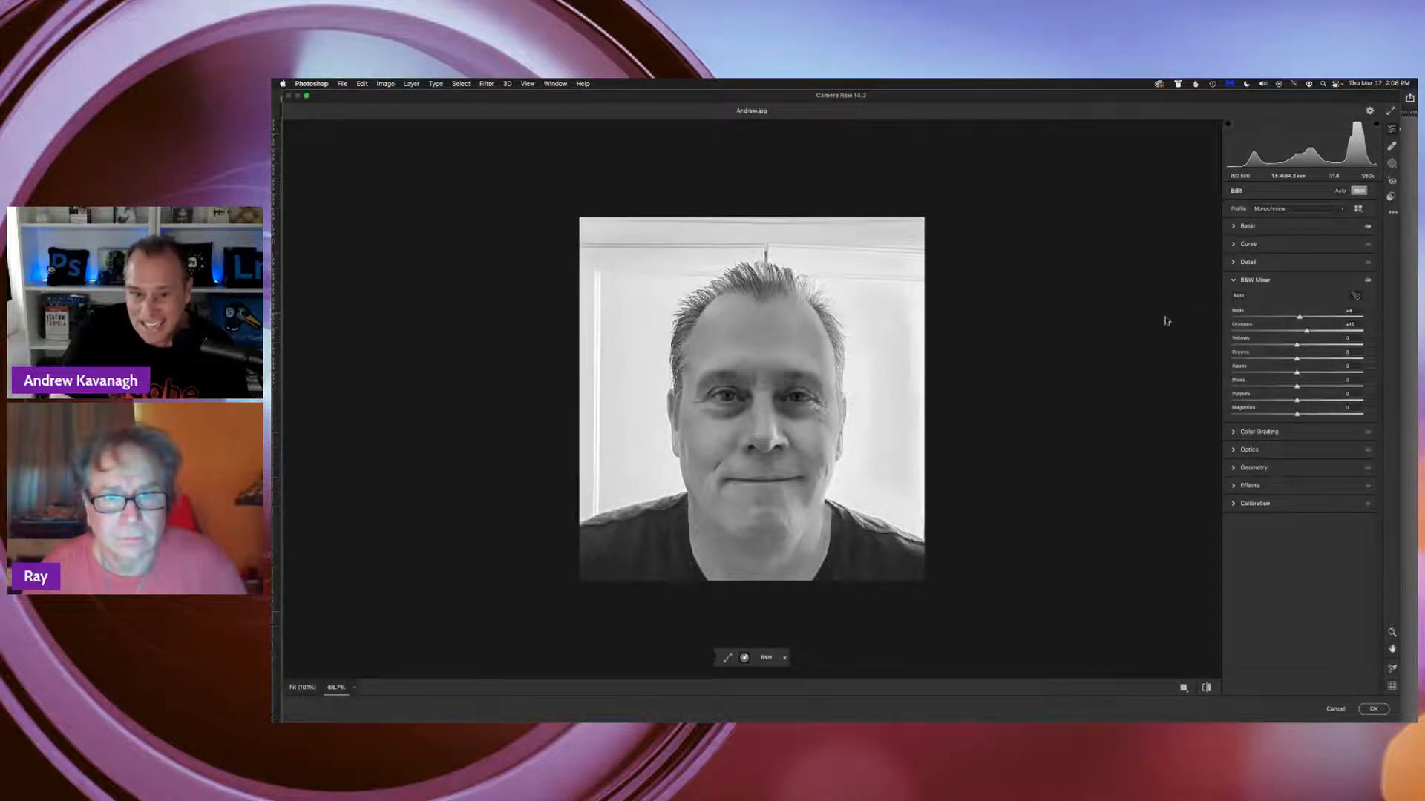
mouse_move(856, 542)
left_mouse_down()
mouse_move(831, 533)
mouse_move(867, 533)
mouse_move(852, 533)
left_mouse_up()
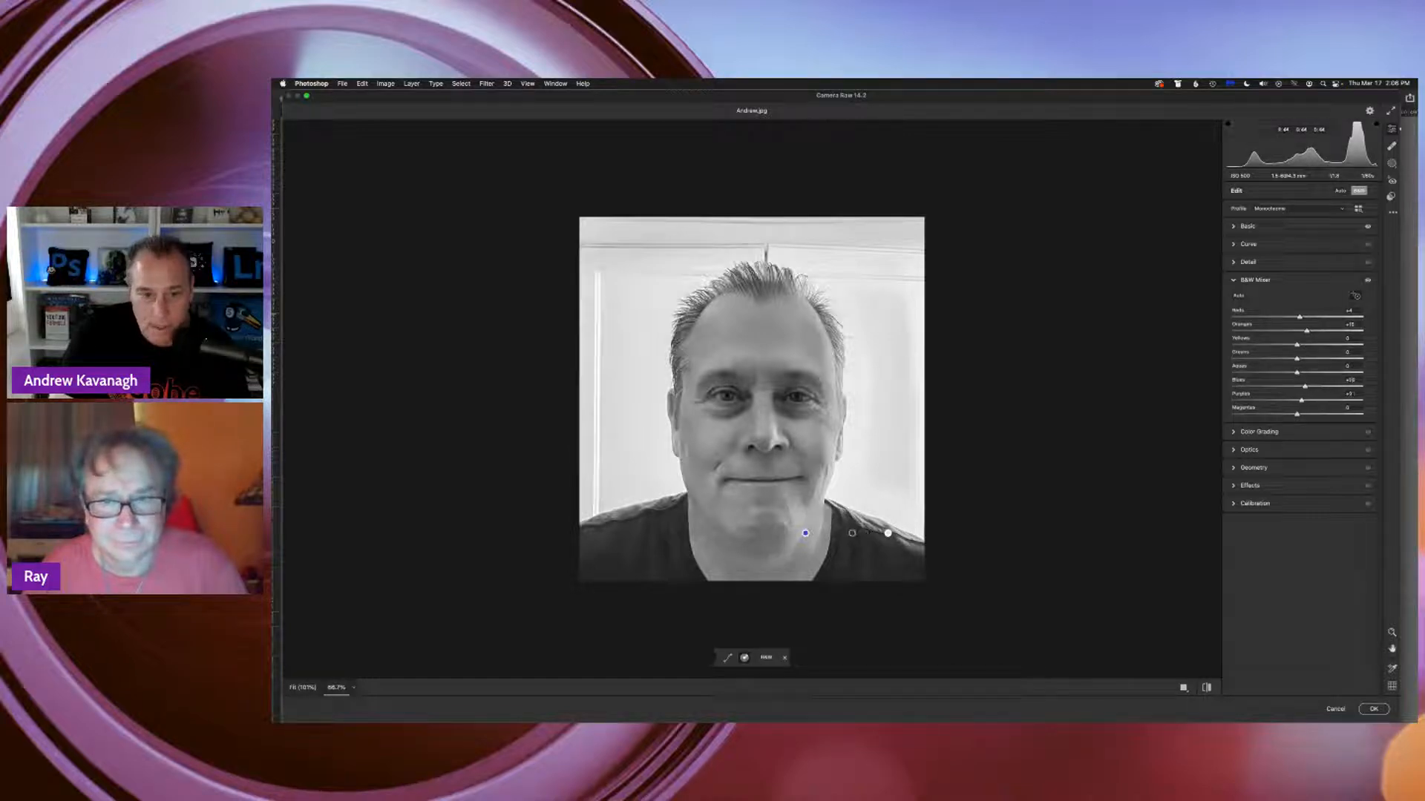
mouse_move(695, 570)
left_mouse_down()
mouse_move(656, 570)
mouse_move(669, 570)
left_mouse_up()
mouse_move(799, 430)
left_mouse_down()
mouse_move(830, 429)
mouse_move(811, 430)
left_mouse_up()
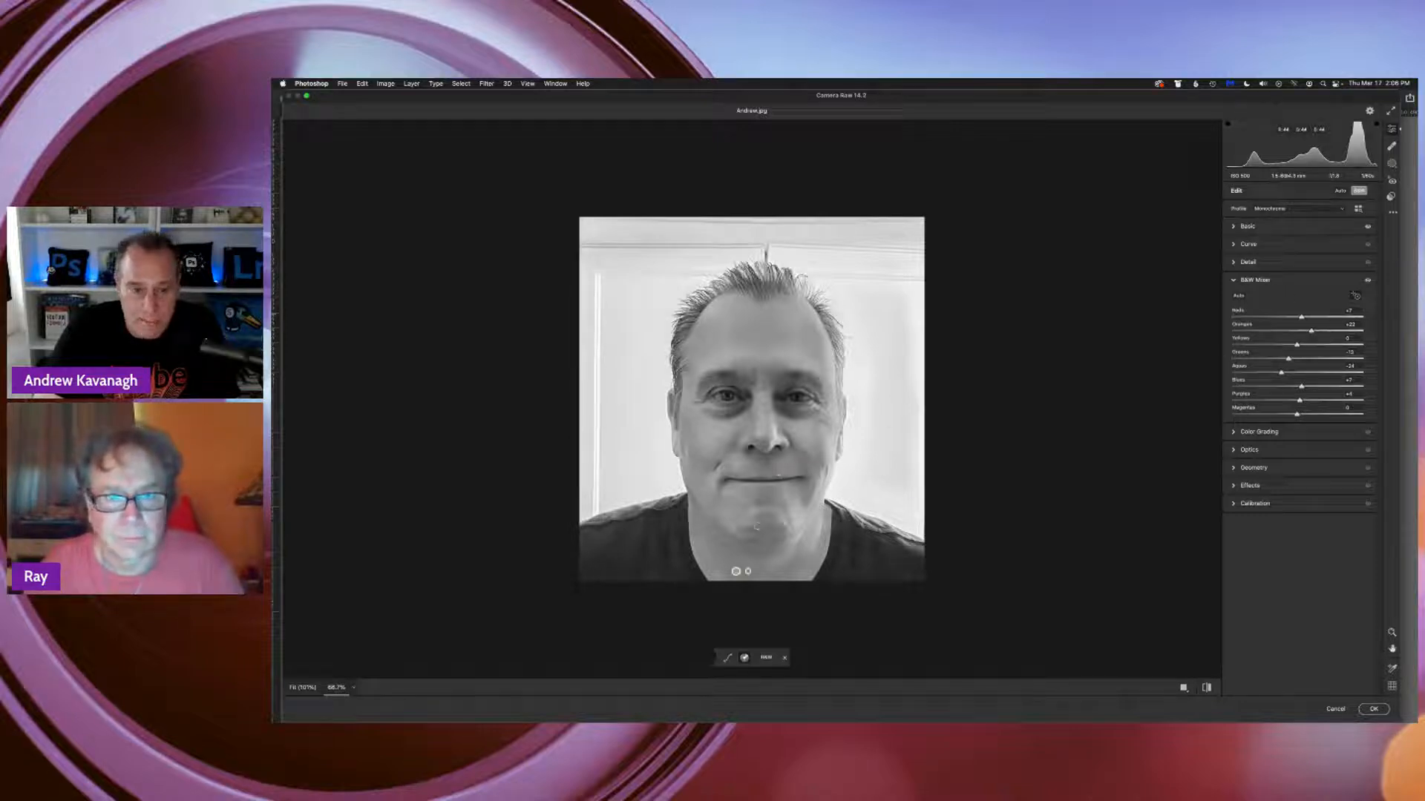
Test a blue Global color grade up to saturation 100, then bring it back to near neutral at saturation about 2
left_click(1256, 433)
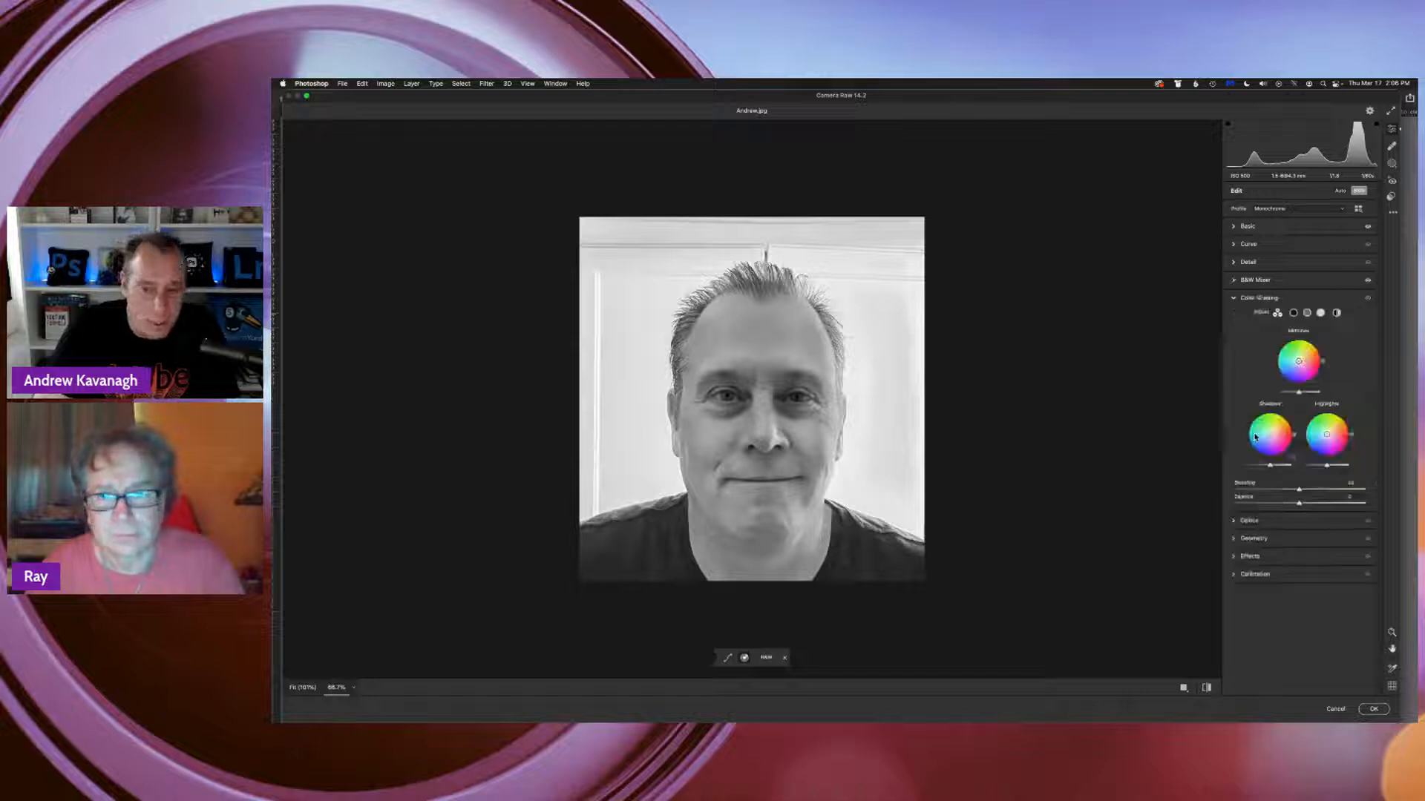
left_click(1337, 313)
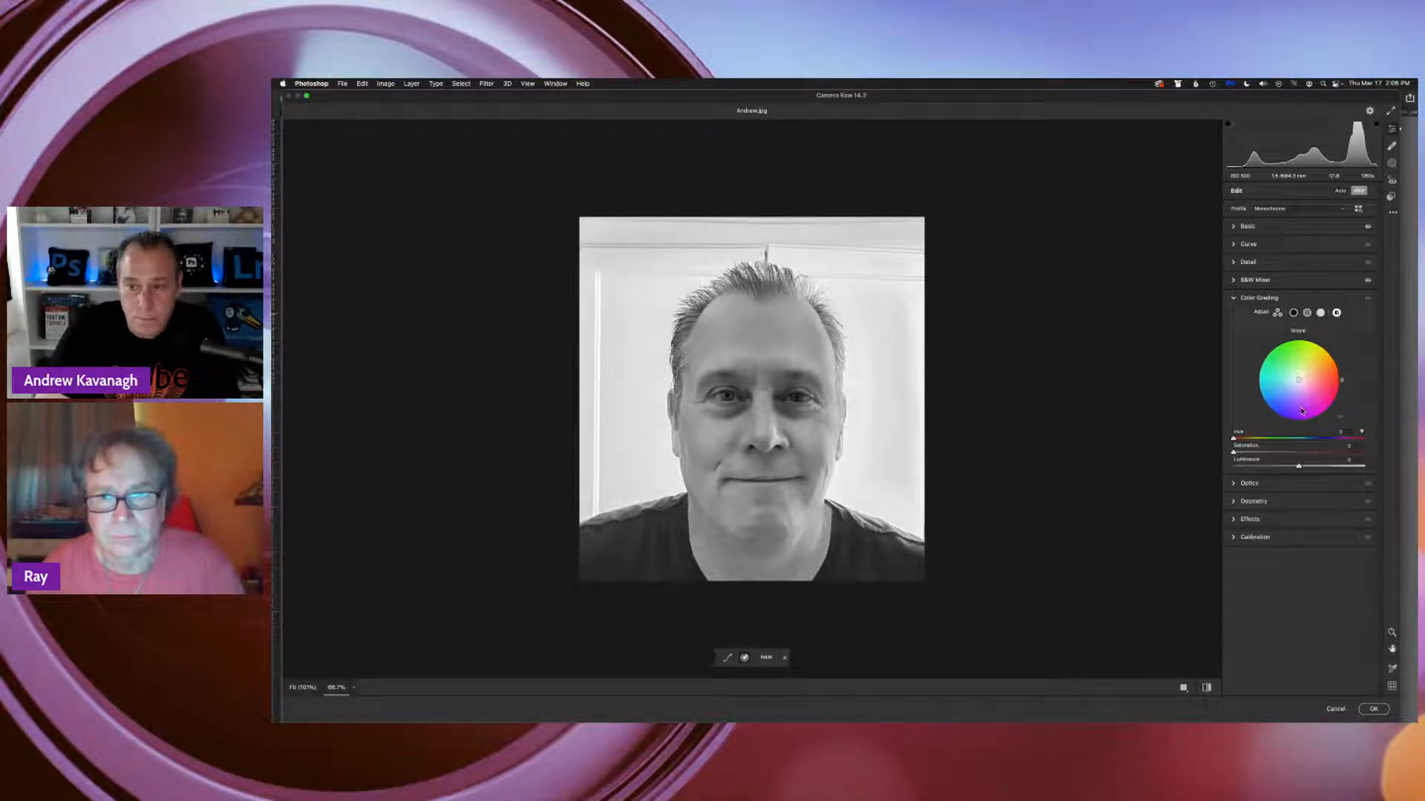
left_click_drag(1278, 405, 1276, 402)
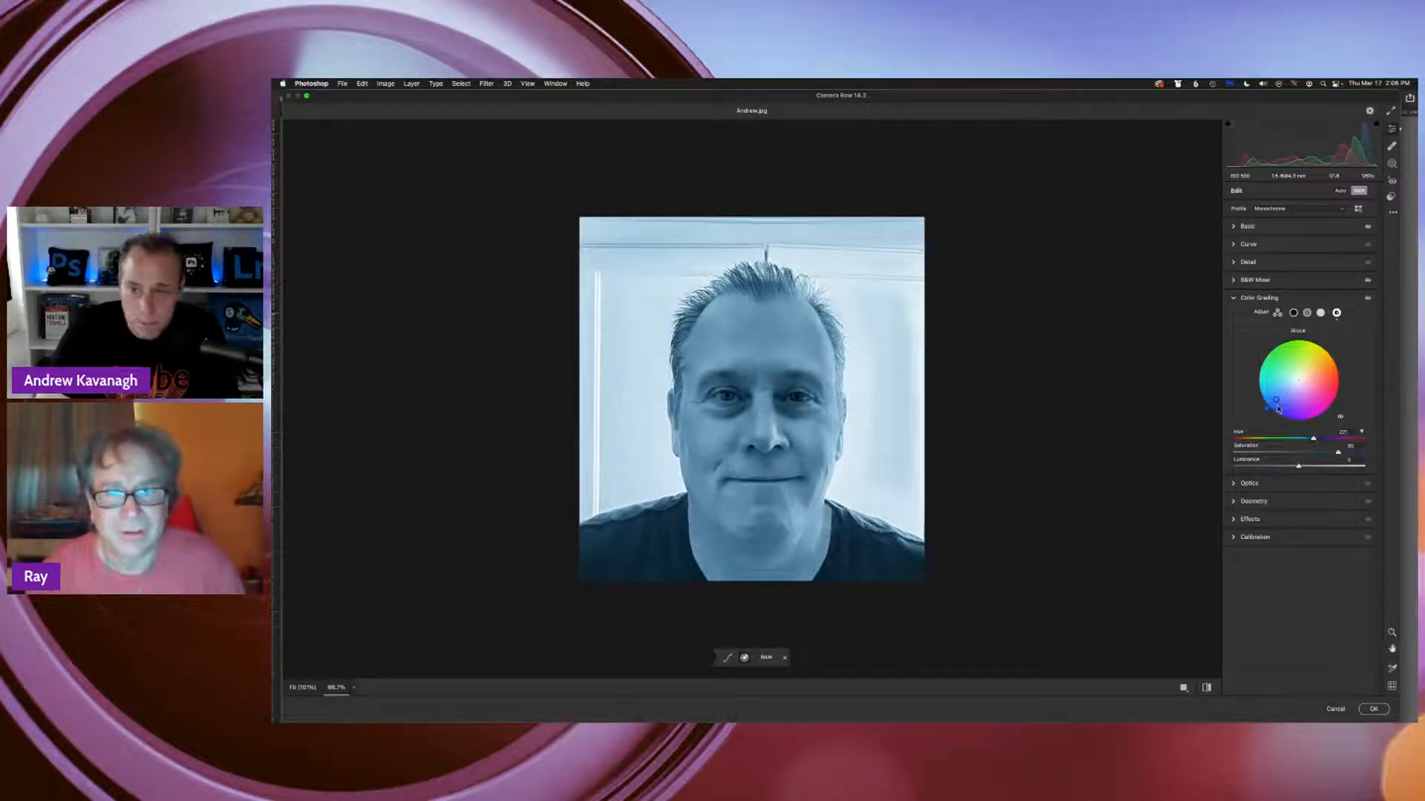
left_click_drag(1276, 400, 1291, 386)
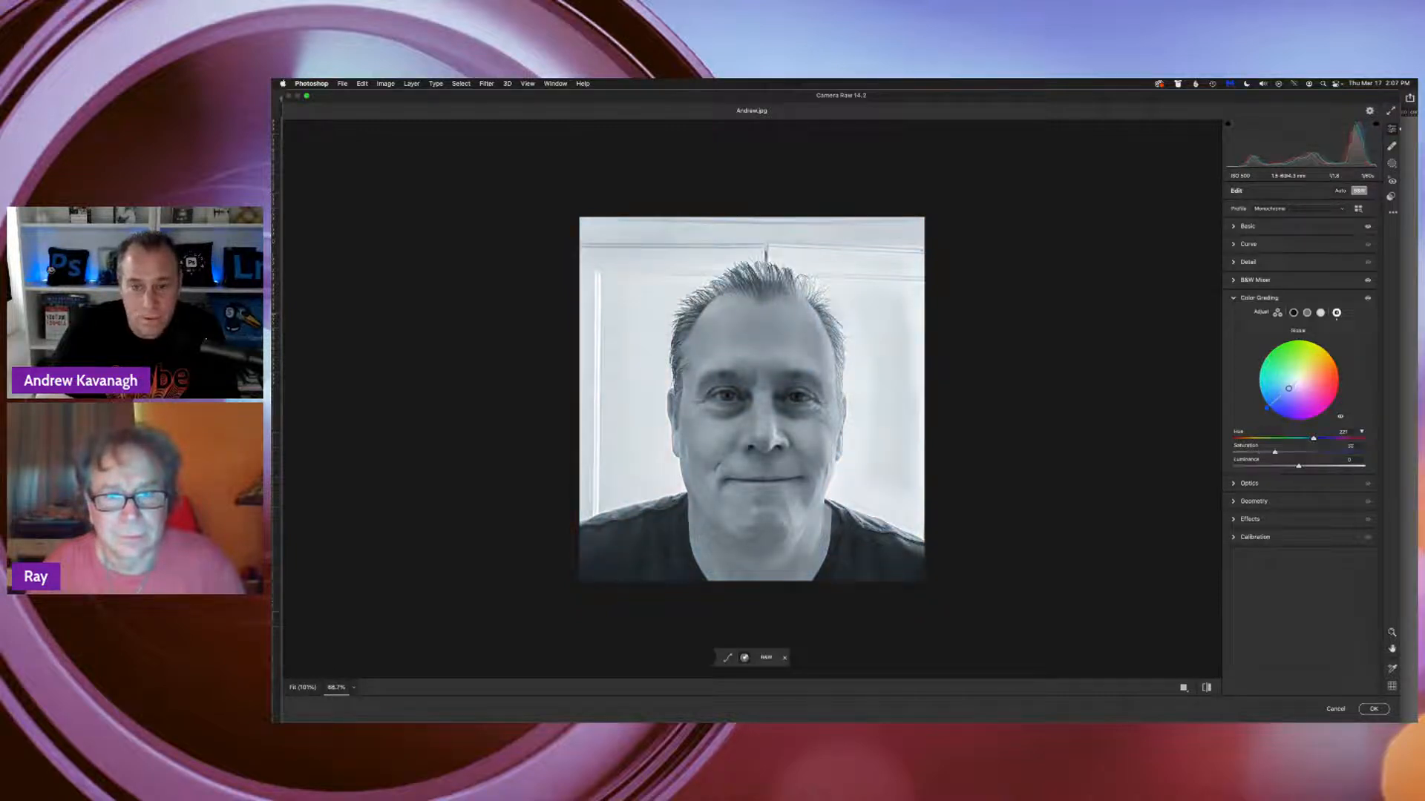
left_click_drag(1275, 452, 1364, 452)
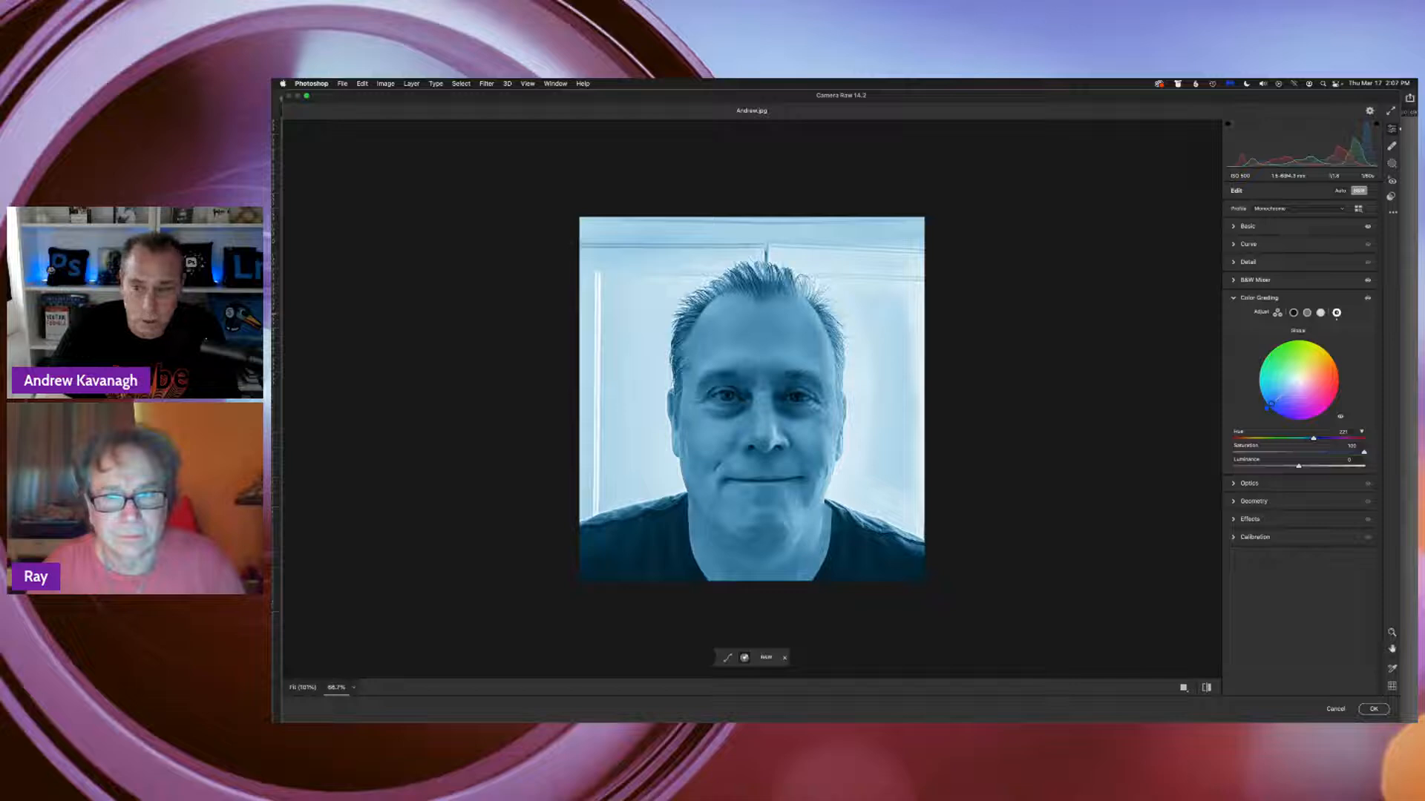
left_click_drag(1270, 405, 1300, 381)
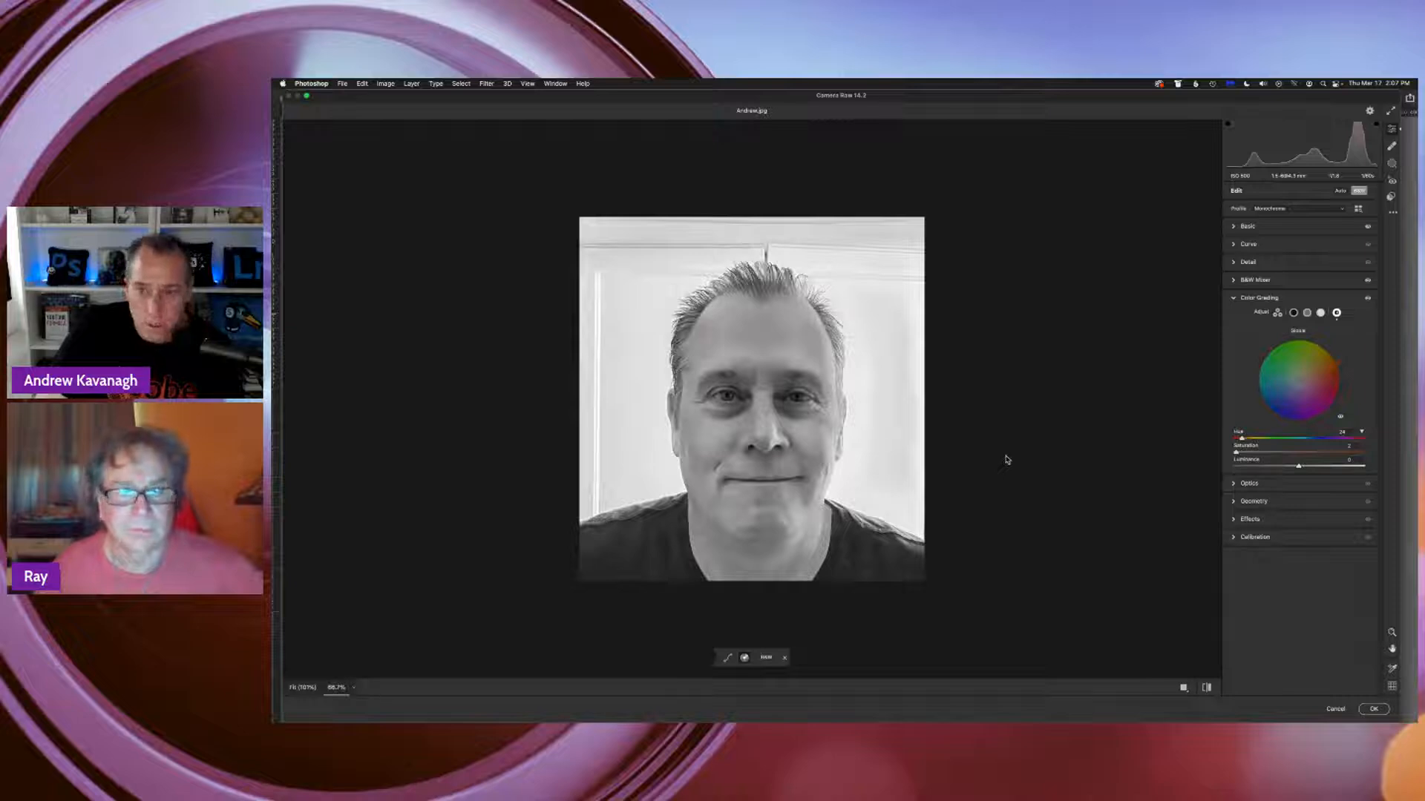
Grade the highlights with a soft green tint and the shadows purple at hue about 270 and saturation 100
left_click(1321, 312)
left_click_drag(1299, 380, 1300, 355)
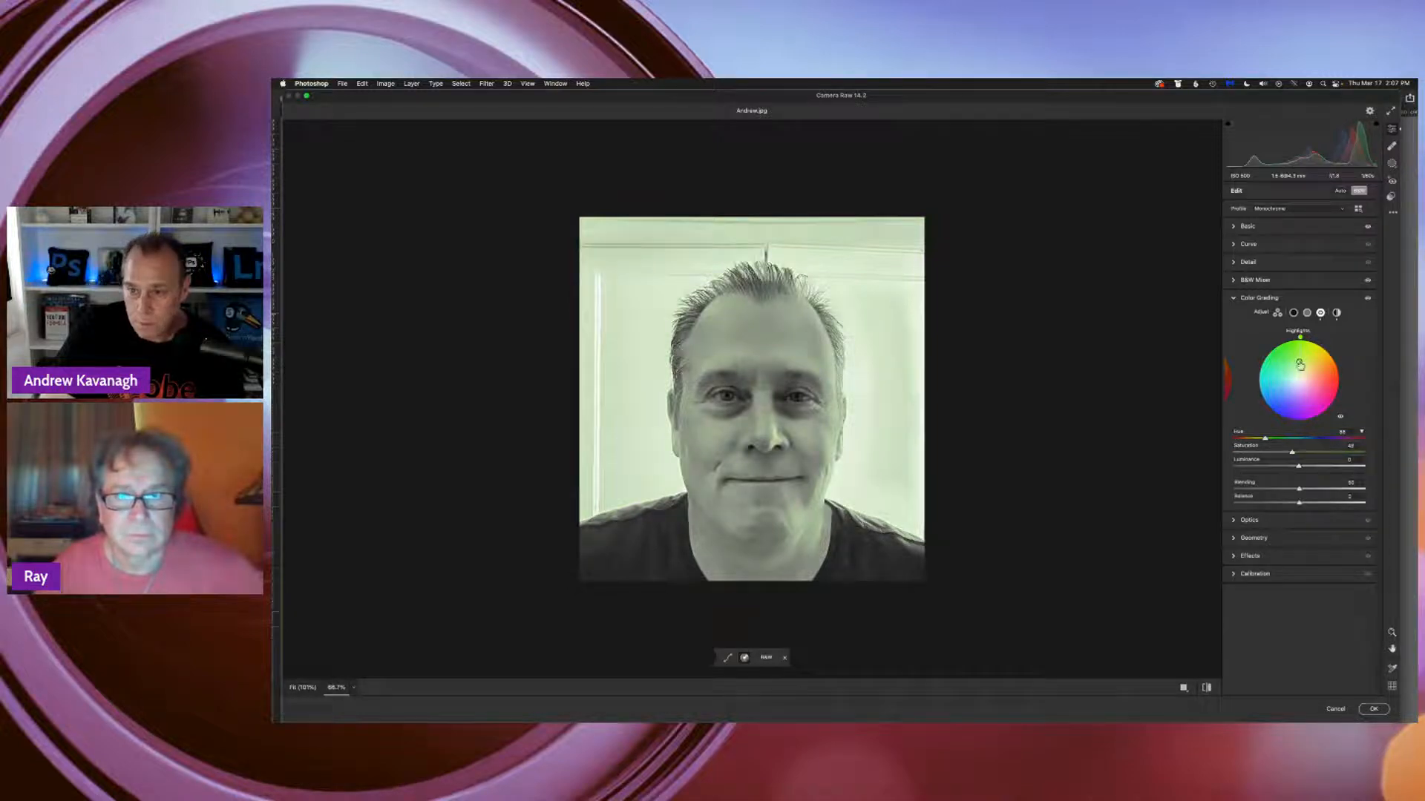
left_click(1294, 314)
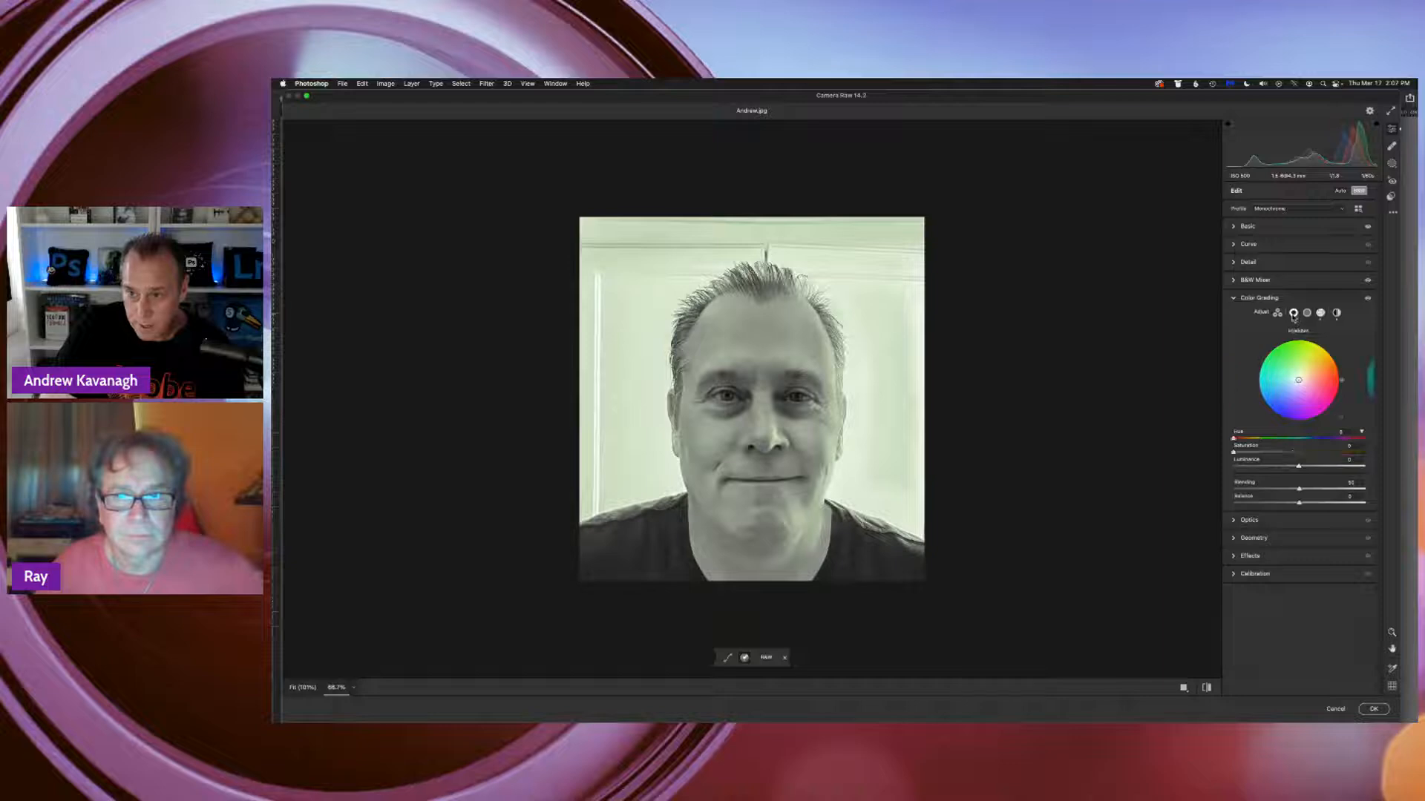
left_click(1287, 418)
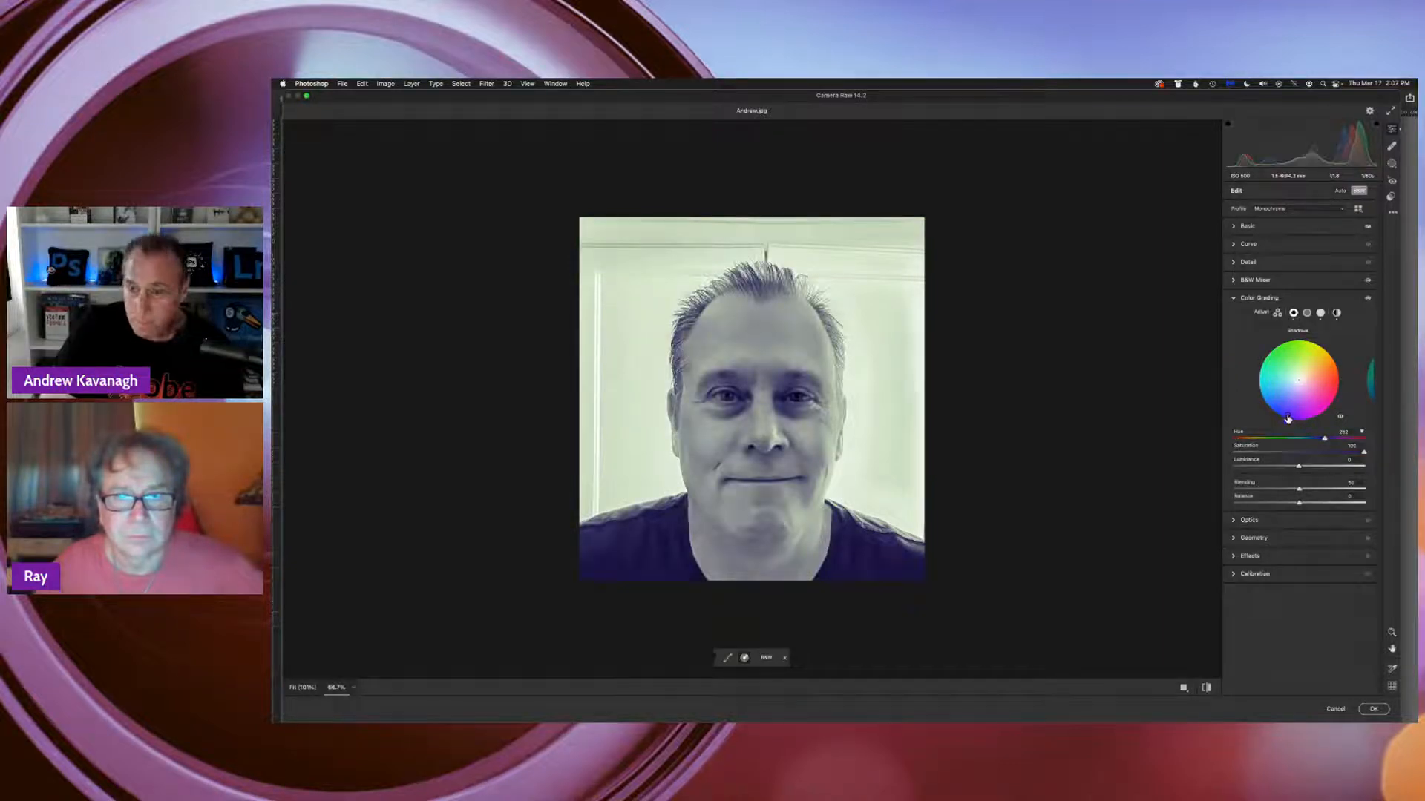
left_click_drag(1287, 417, 1298, 422)
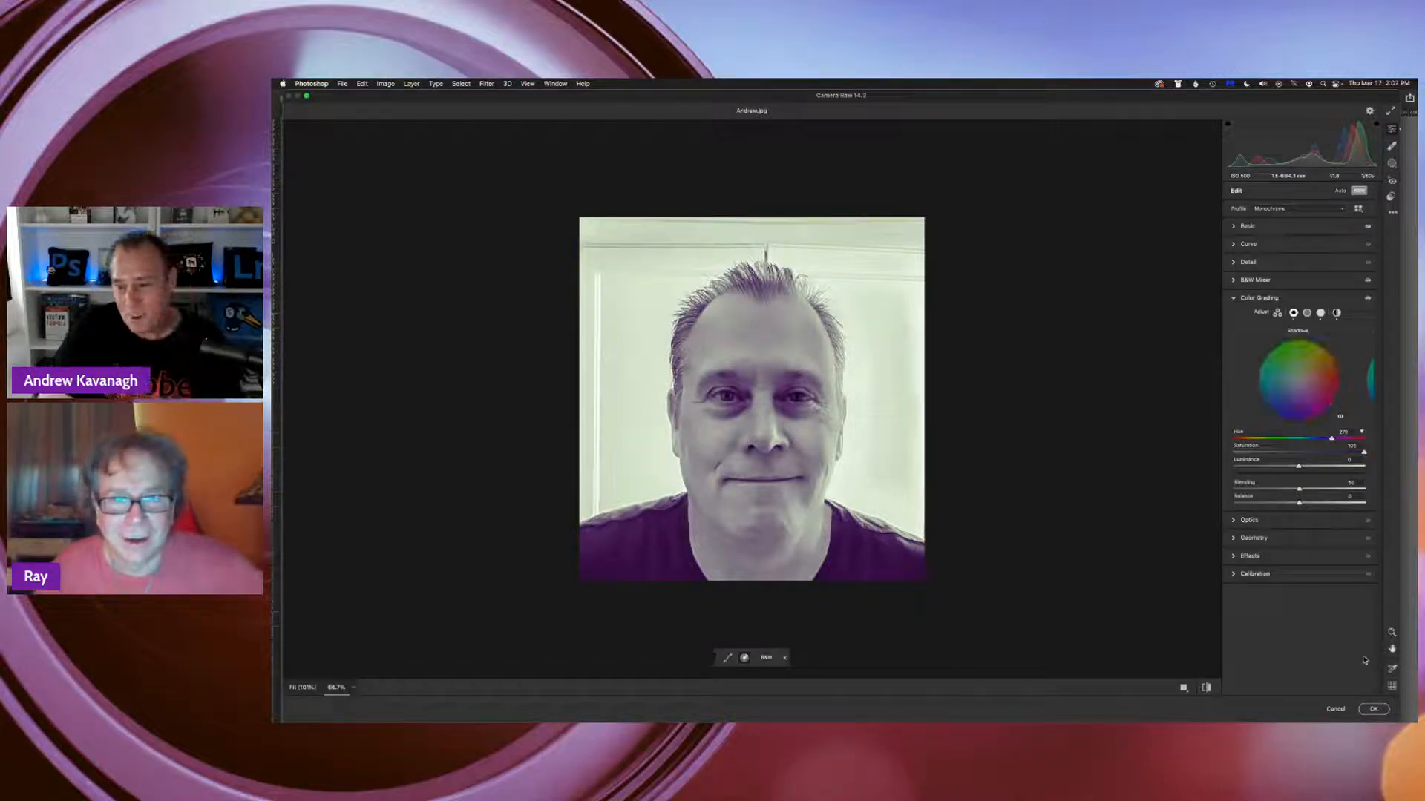
Apply the Camera Raw edits to Layer 1 copy and toggle that layer's visibility to compare the result
left_click(1380, 713)
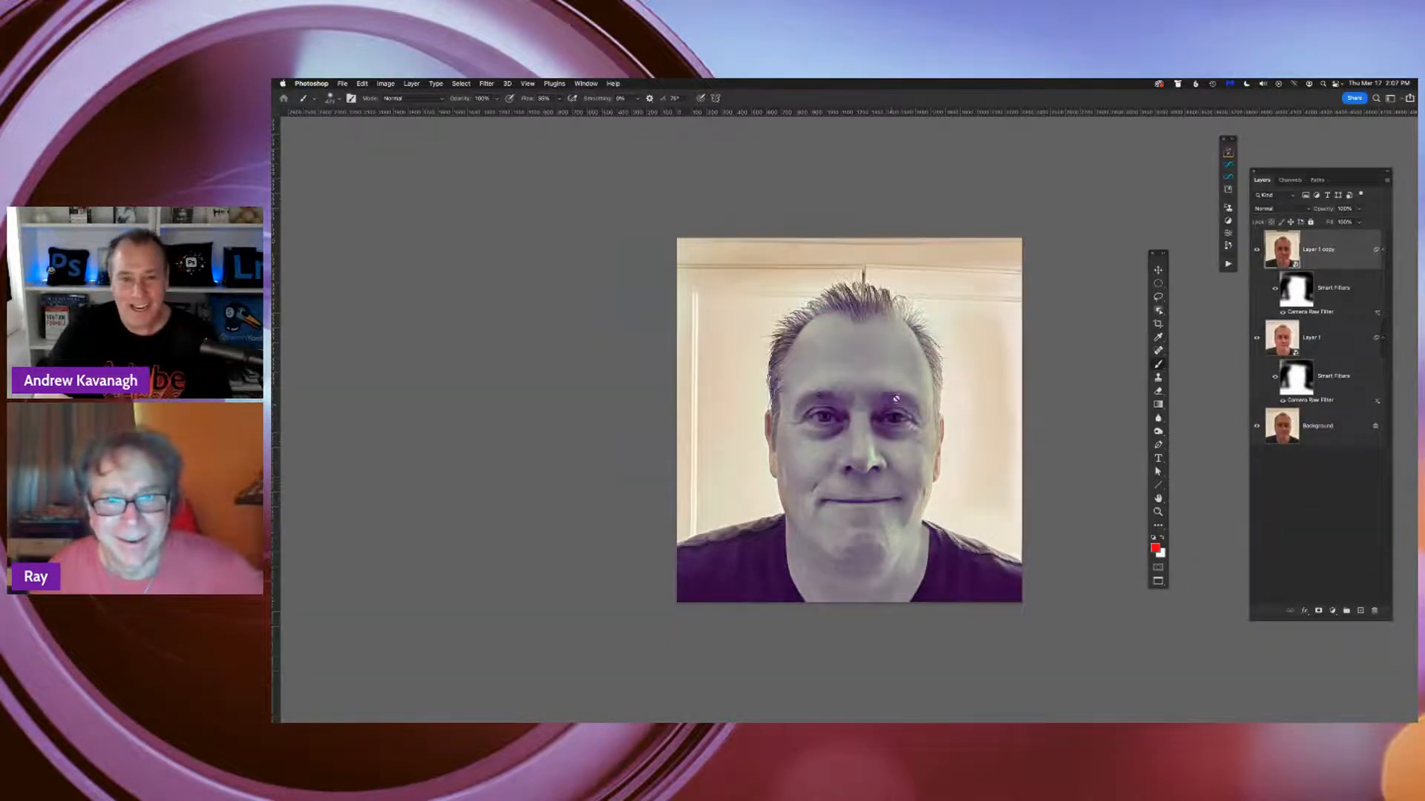
left_click(1257, 250)
left_click(1257, 250)
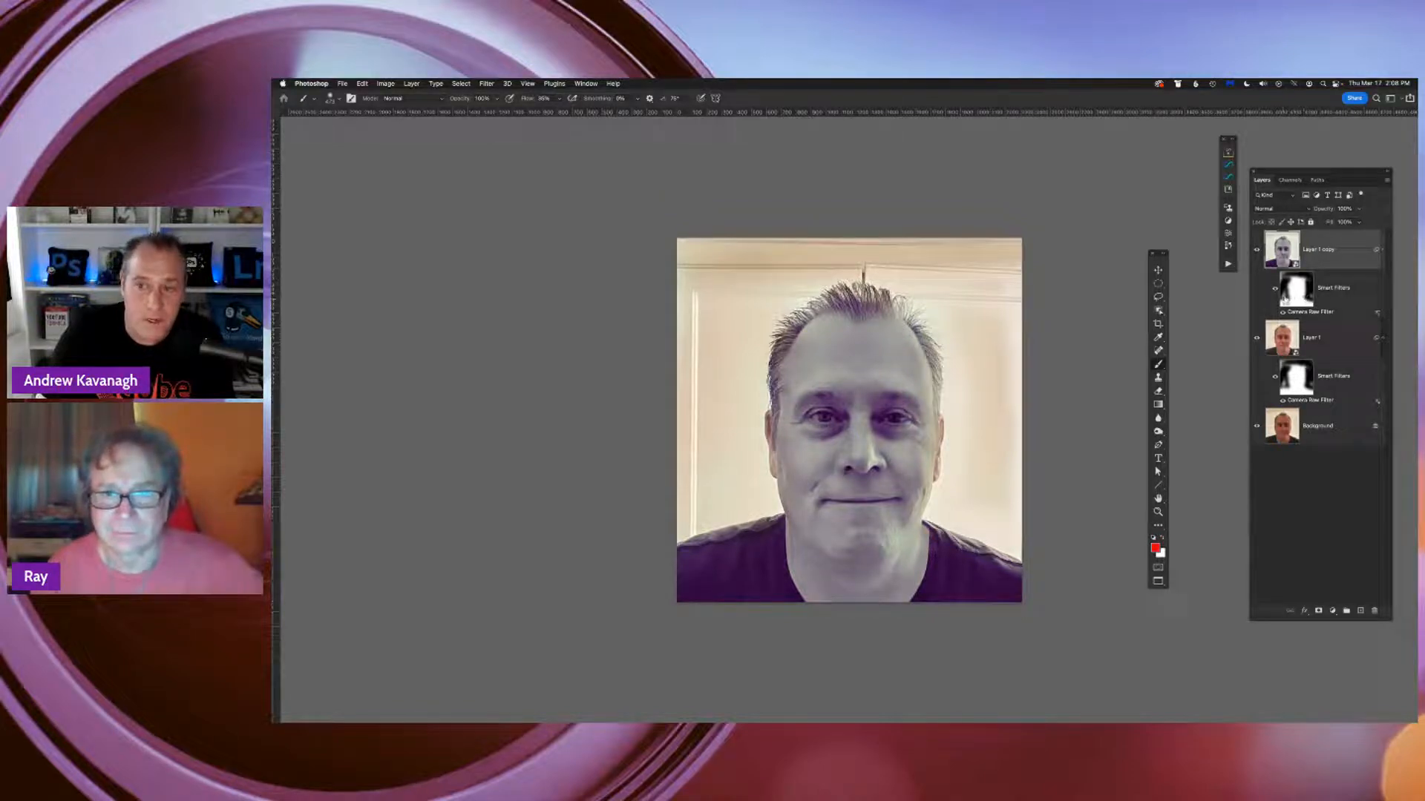
Target the Smart Filters mask of Layer 1 copy and prepare the Brush tool with a flow of about 20%
left_click(1296, 290)
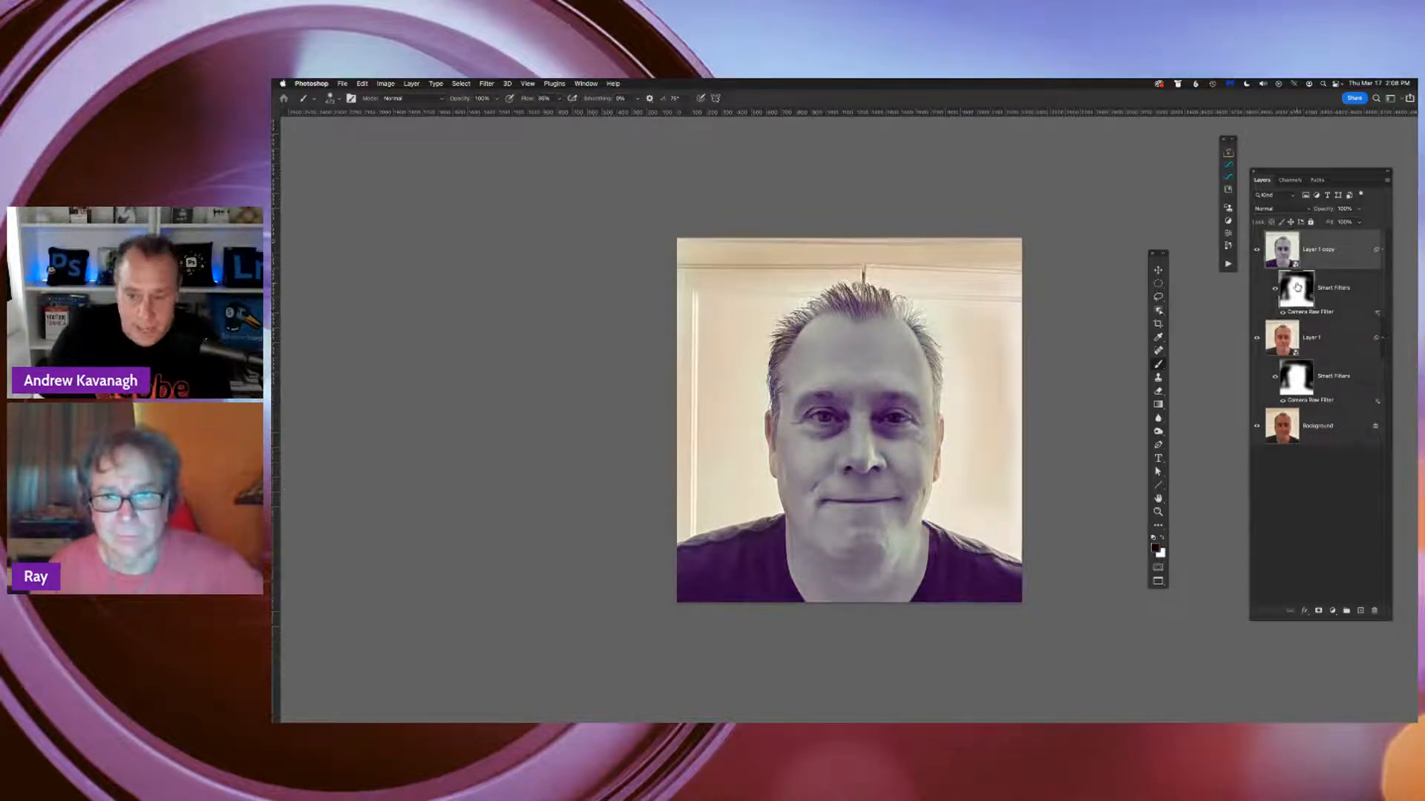
key("shift+b")
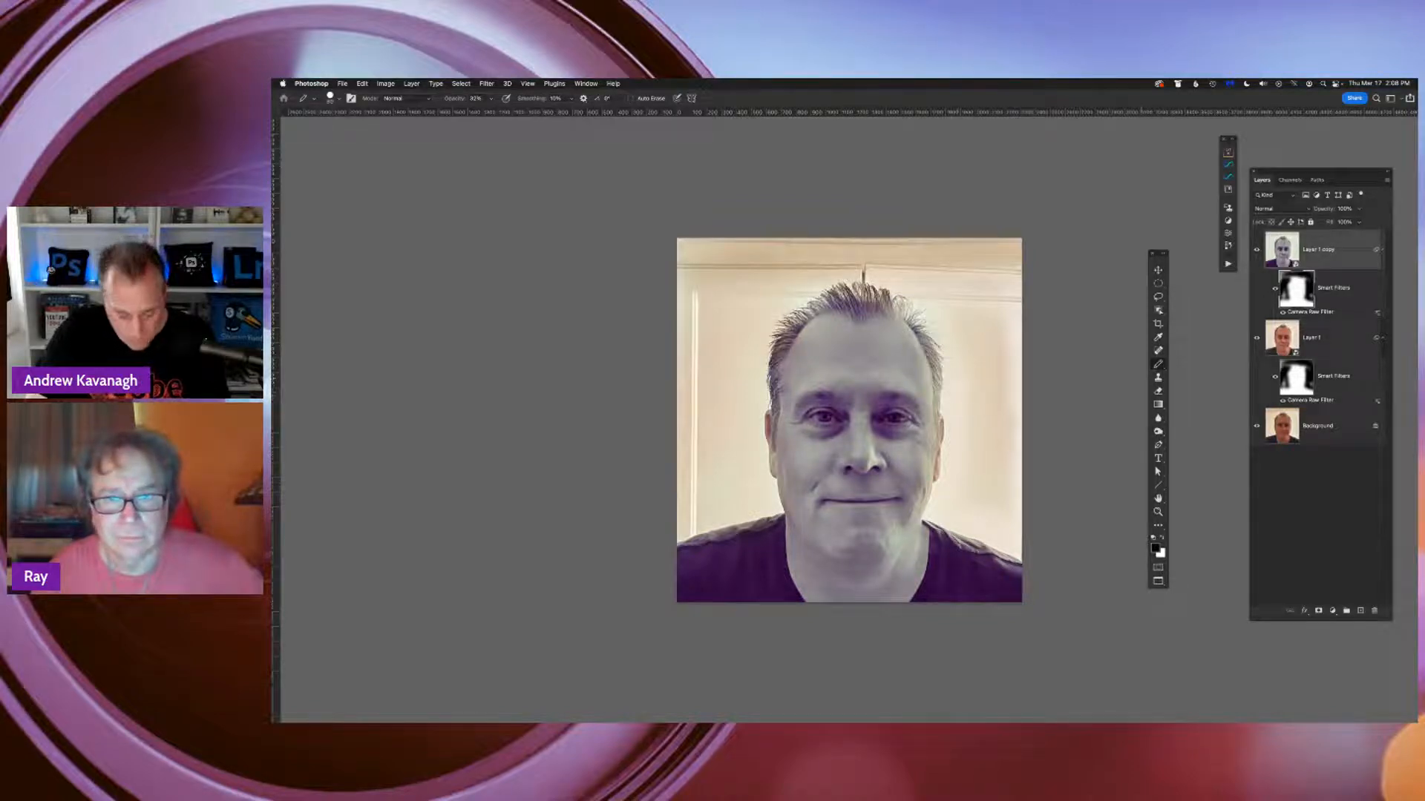
left_click(1159, 365)
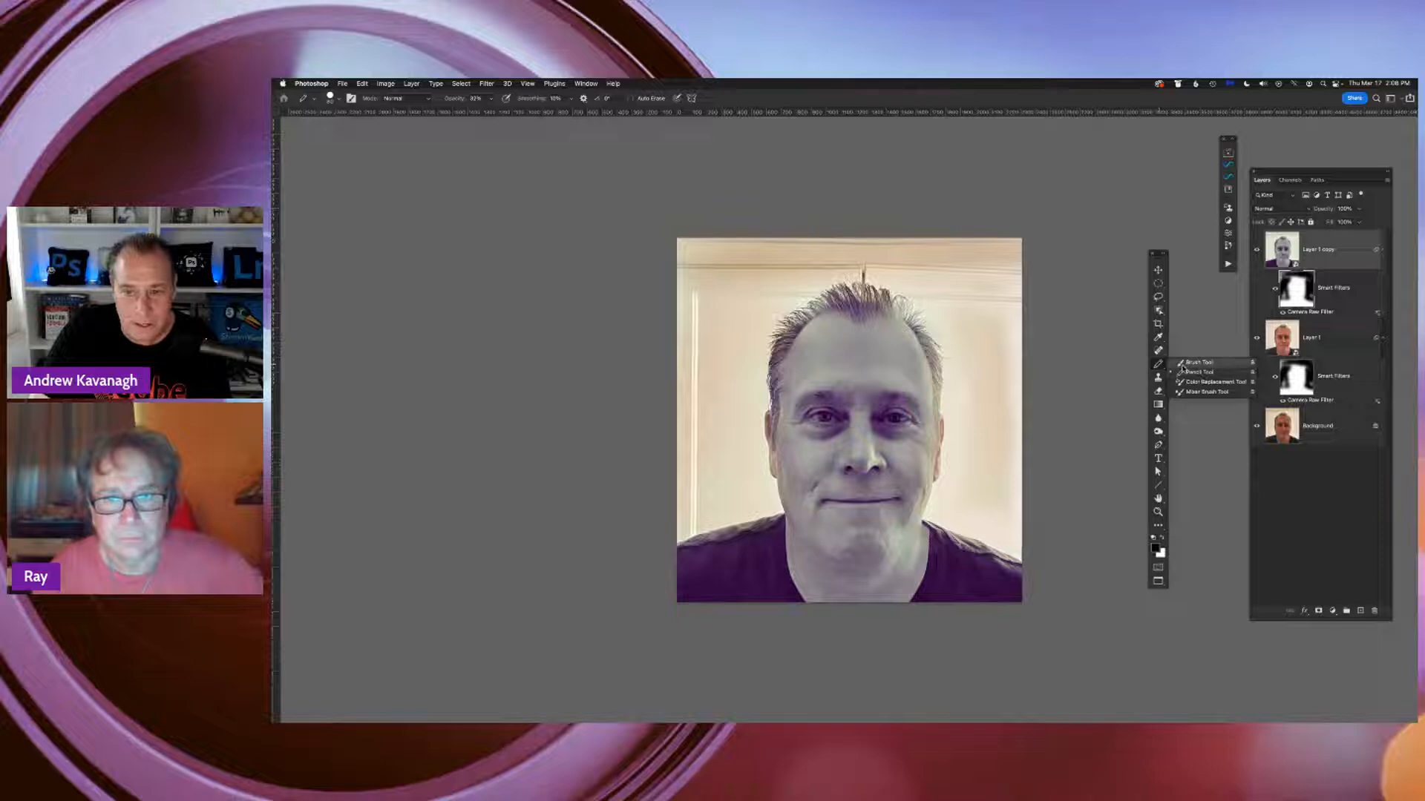
left_click(1198, 363)
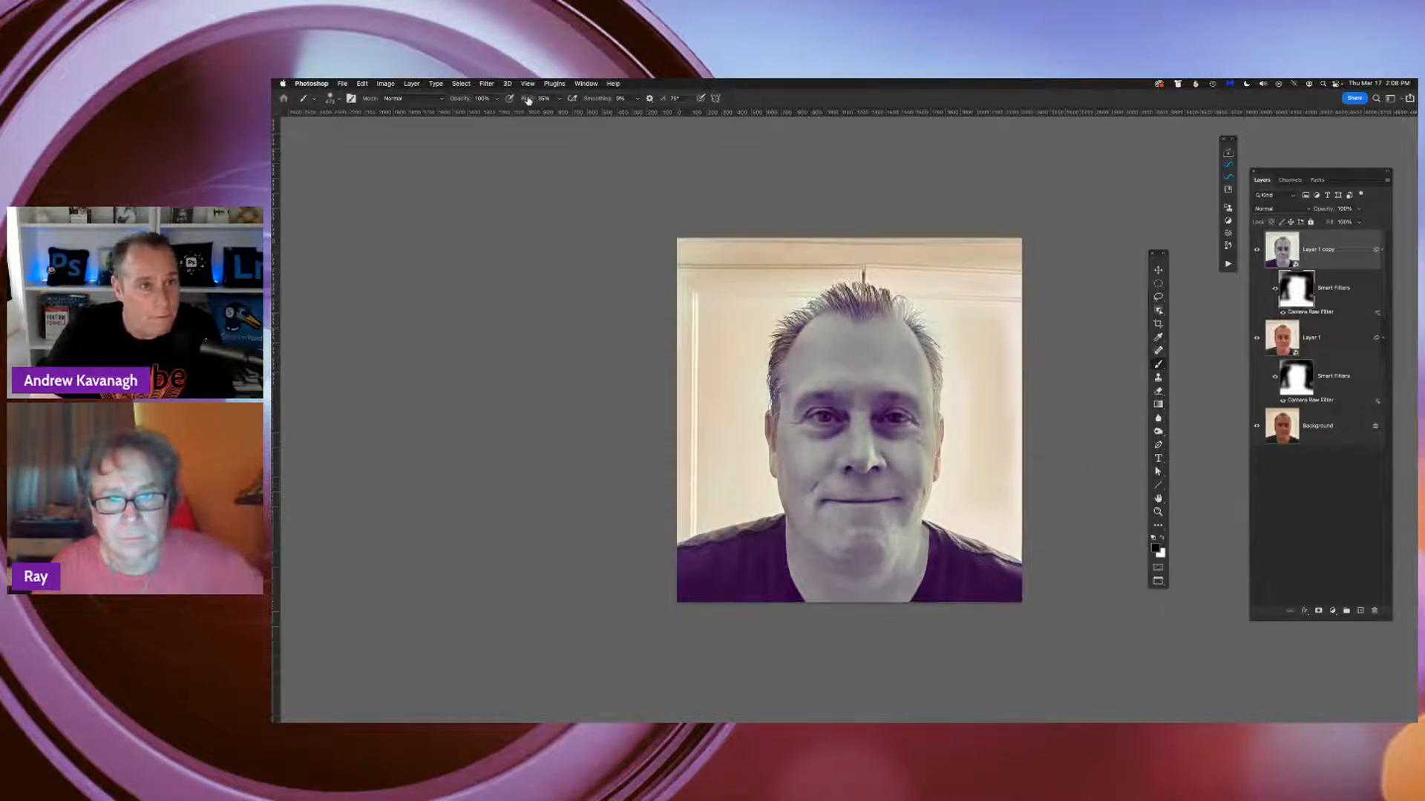
left_click_drag(528, 100, 521, 99)
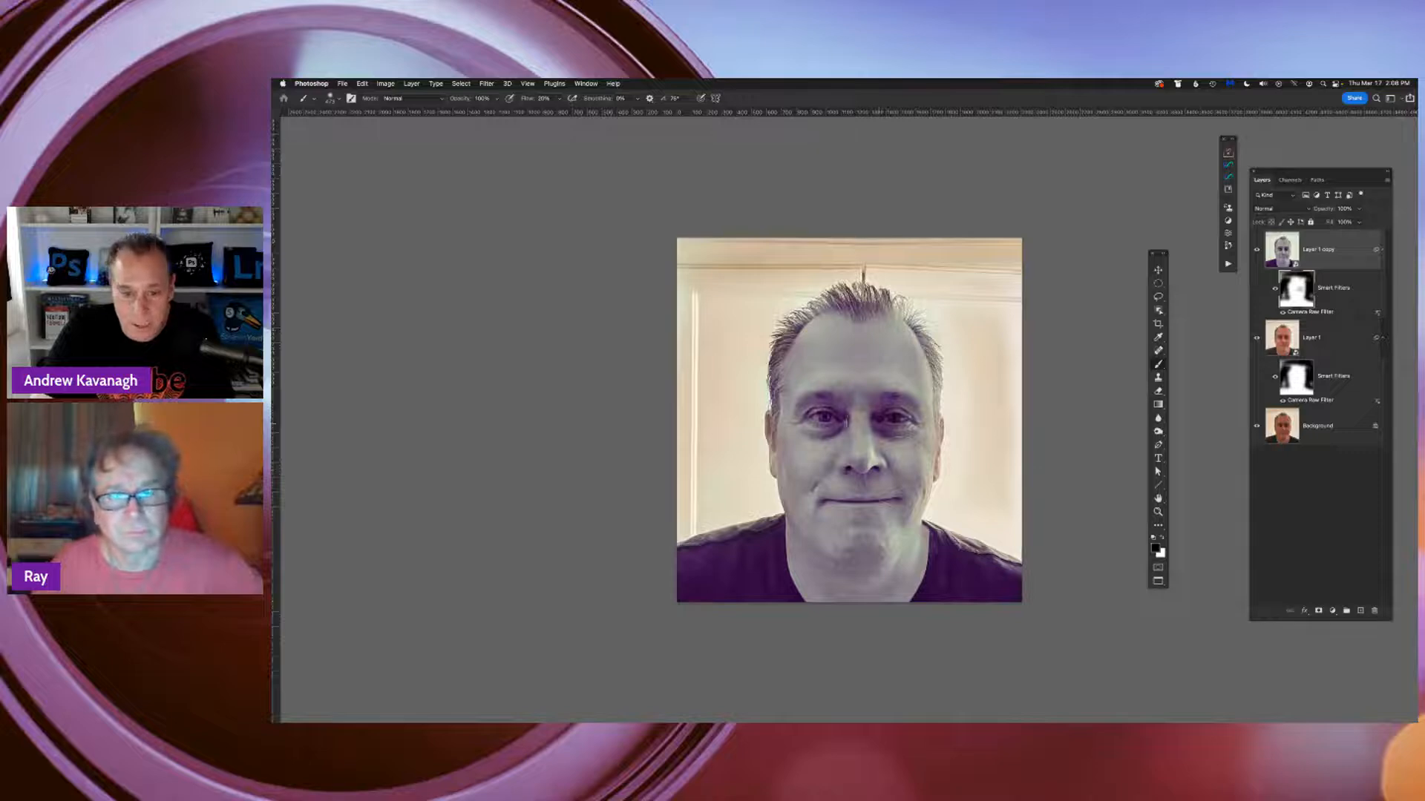
Paint black over the face and neck on the filter mask to bring the natural skin color back
left_click(889, 426)
left_click(812, 432)
left_click(824, 367)
mouse_move(818, 352)
left_mouse_down()
mouse_move(868, 350)
mouse_move(918, 390)
left_mouse_up()
mouse_move(817, 451)
left_mouse_down()
mouse_move(877, 472)
mouse_move(885, 531)
mouse_move(837, 529)
left_mouse_up()
left_click_drag(805, 404, 814, 505)
left_click(831, 530)
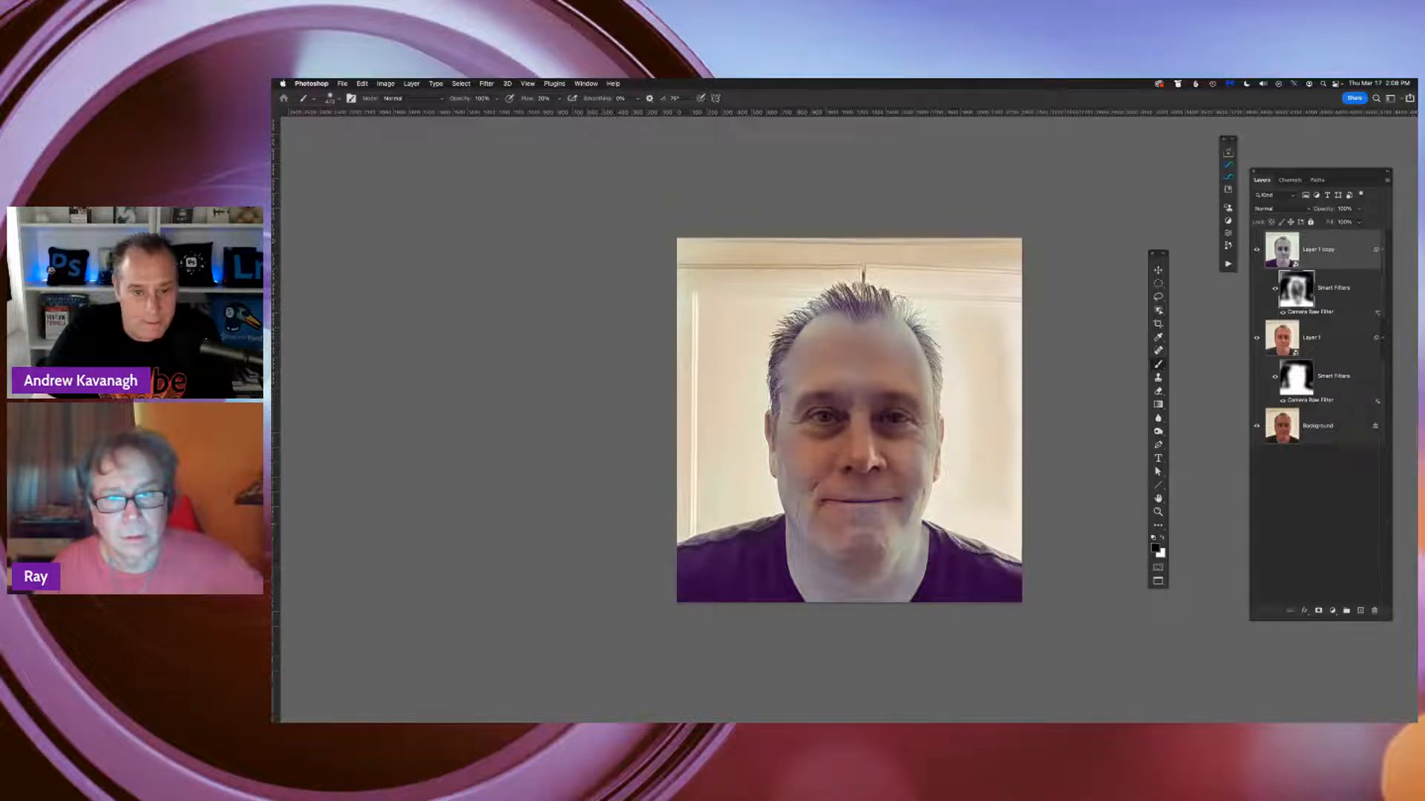
mouse_move(821, 558)
left_mouse_down()
mouse_move(824, 581)
mouse_move(895, 560)
mouse_move(907, 478)
left_mouse_up()
left_click(896, 340)
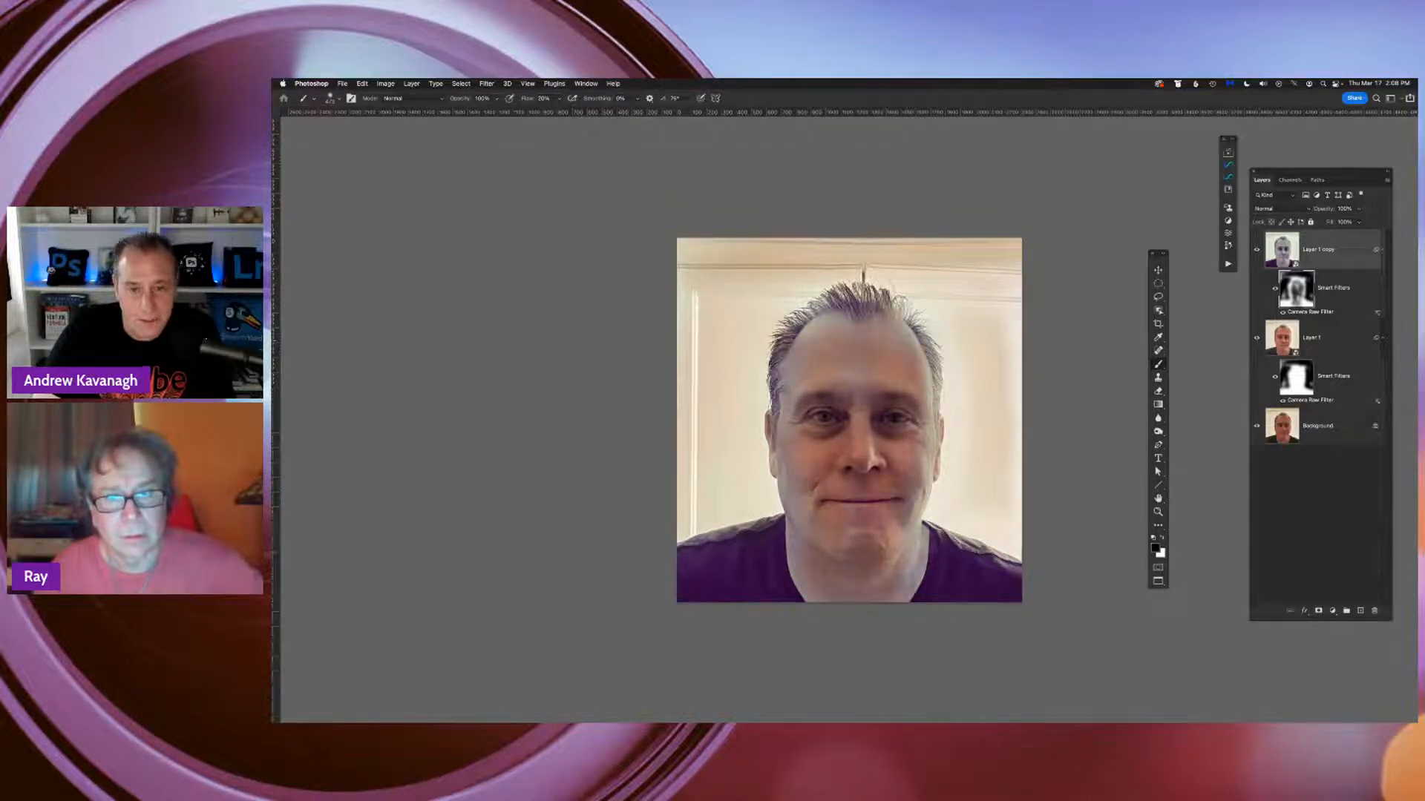
mouse_move(860, 343)
left_mouse_down()
mouse_move(818, 359)
mouse_move(805, 416)
mouse_move(814, 345)
left_mouse_up()
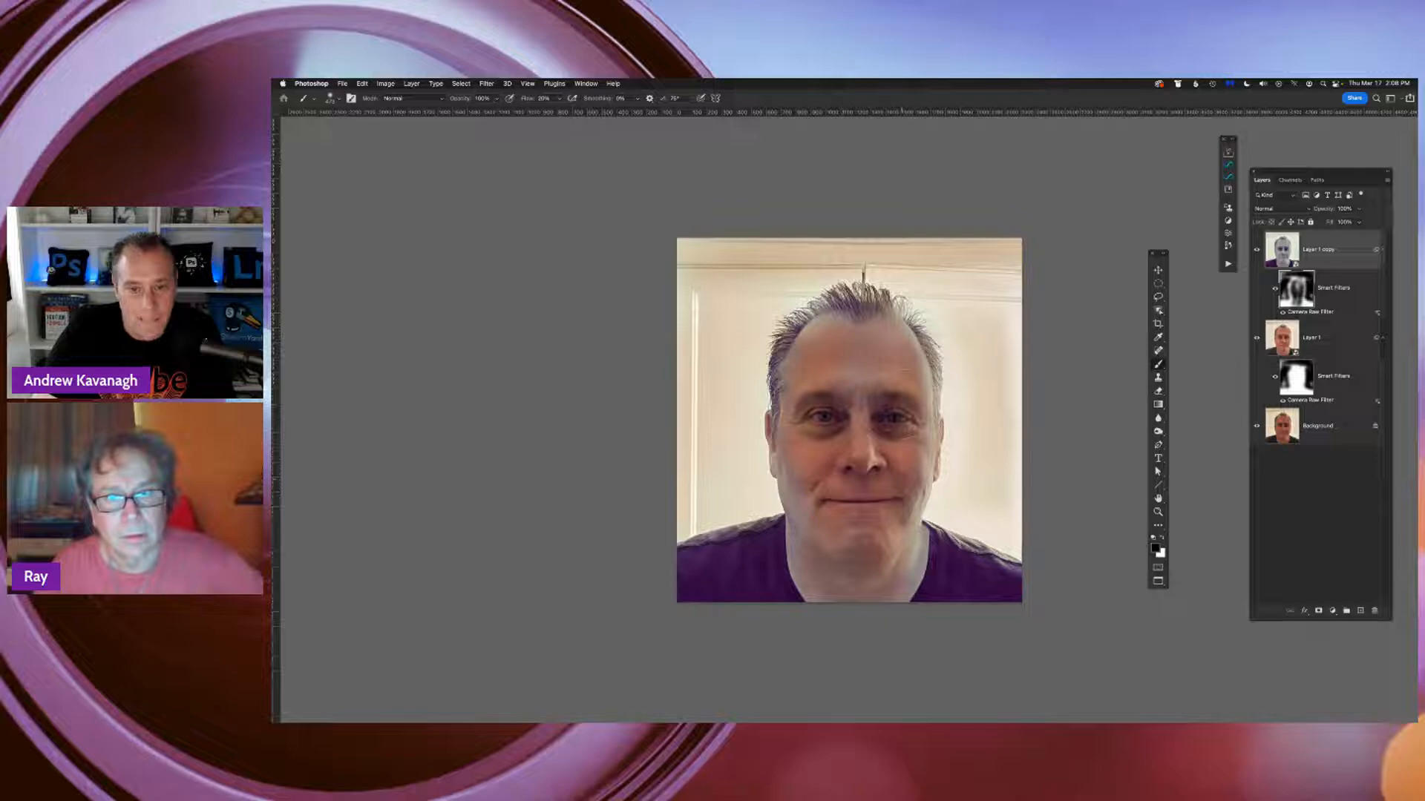
mouse_move(805, 519)
left_mouse_down()
mouse_move(802, 570)
mouse_move(842, 577)
mouse_move(911, 516)
left_mouse_up()
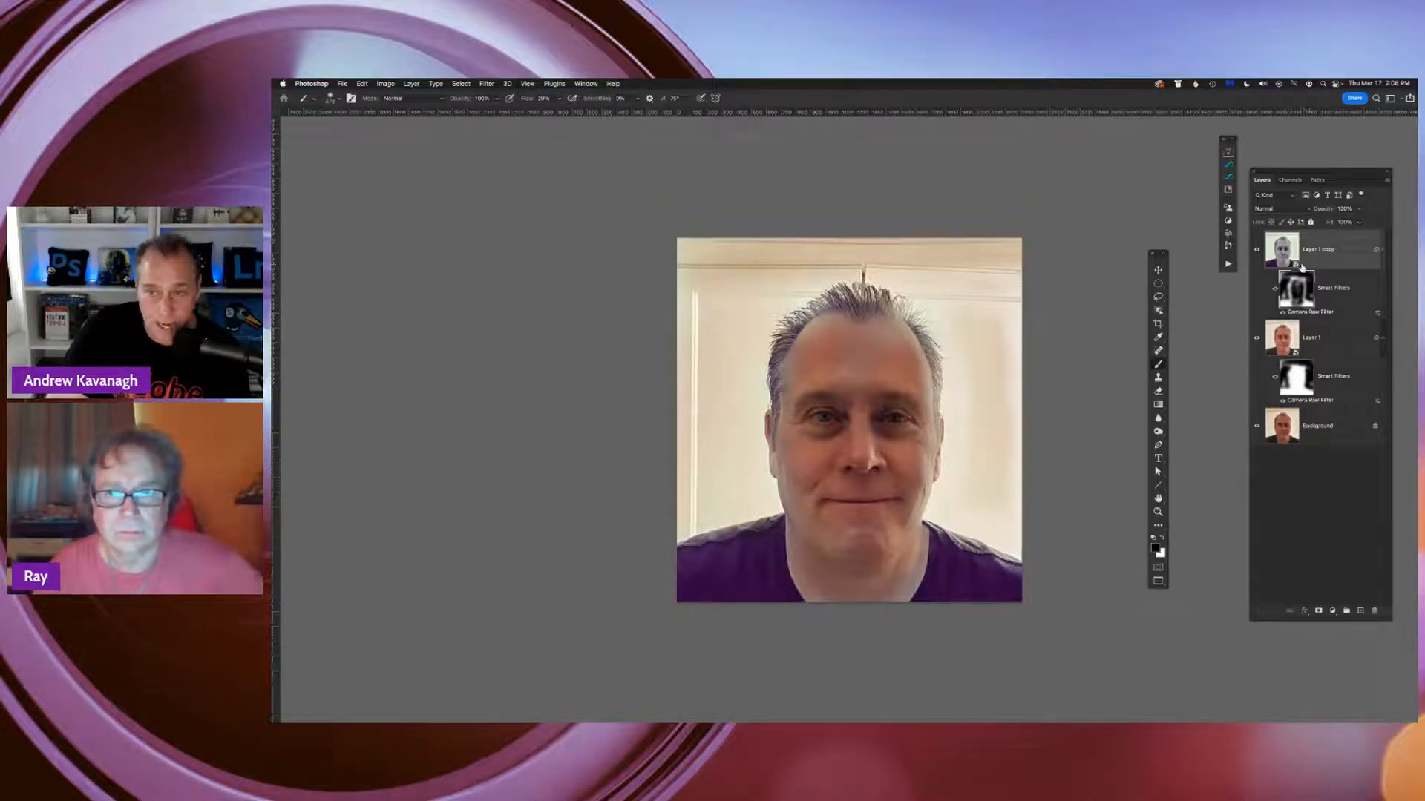
Swap the foreground color to white and paint over the background on the filter mask to reveal the green tint there
left_click(1164, 539)
left_click_drag(974, 507, 996, 356)
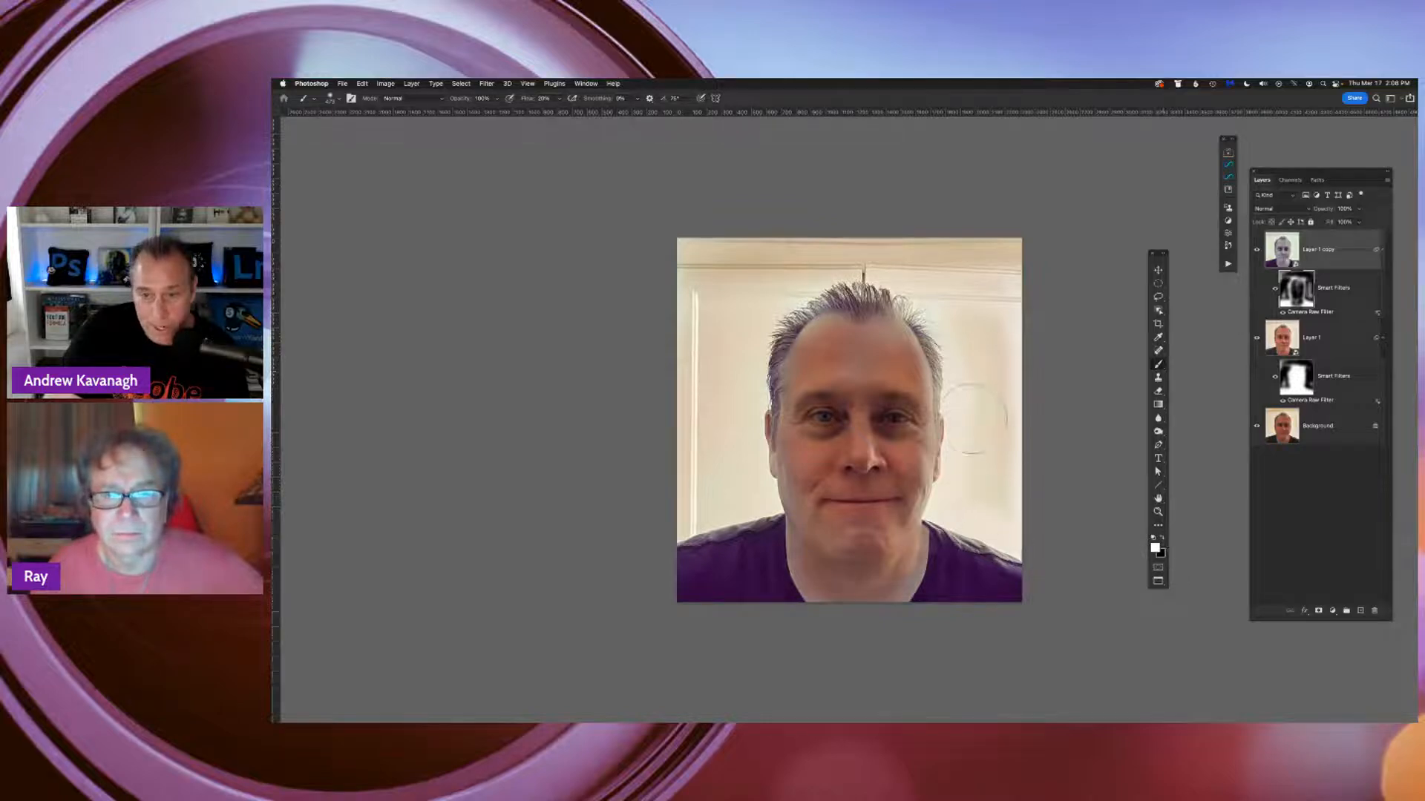
mouse_move(972, 416)
left_mouse_down()
mouse_move(956, 490)
mouse_move(972, 508)
mouse_move(991, 486)
left_mouse_up()
mouse_move(996, 385)
left_mouse_down()
mouse_move(979, 296)
mouse_move(944, 269)
mouse_move(861, 253)
mouse_move(751, 260)
mouse_move(713, 297)
mouse_move(754, 313)
mouse_move(712, 349)
mouse_move(739, 360)
mouse_move(735, 501)
mouse_move(696, 408)
mouse_move(686, 505)
left_mouse_up()
mouse_move(677, 448)
left_mouse_down()
mouse_move(981, 260)
mouse_move(1013, 423)
mouse_move(957, 477)
mouse_move(1007, 545)
left_mouse_up()
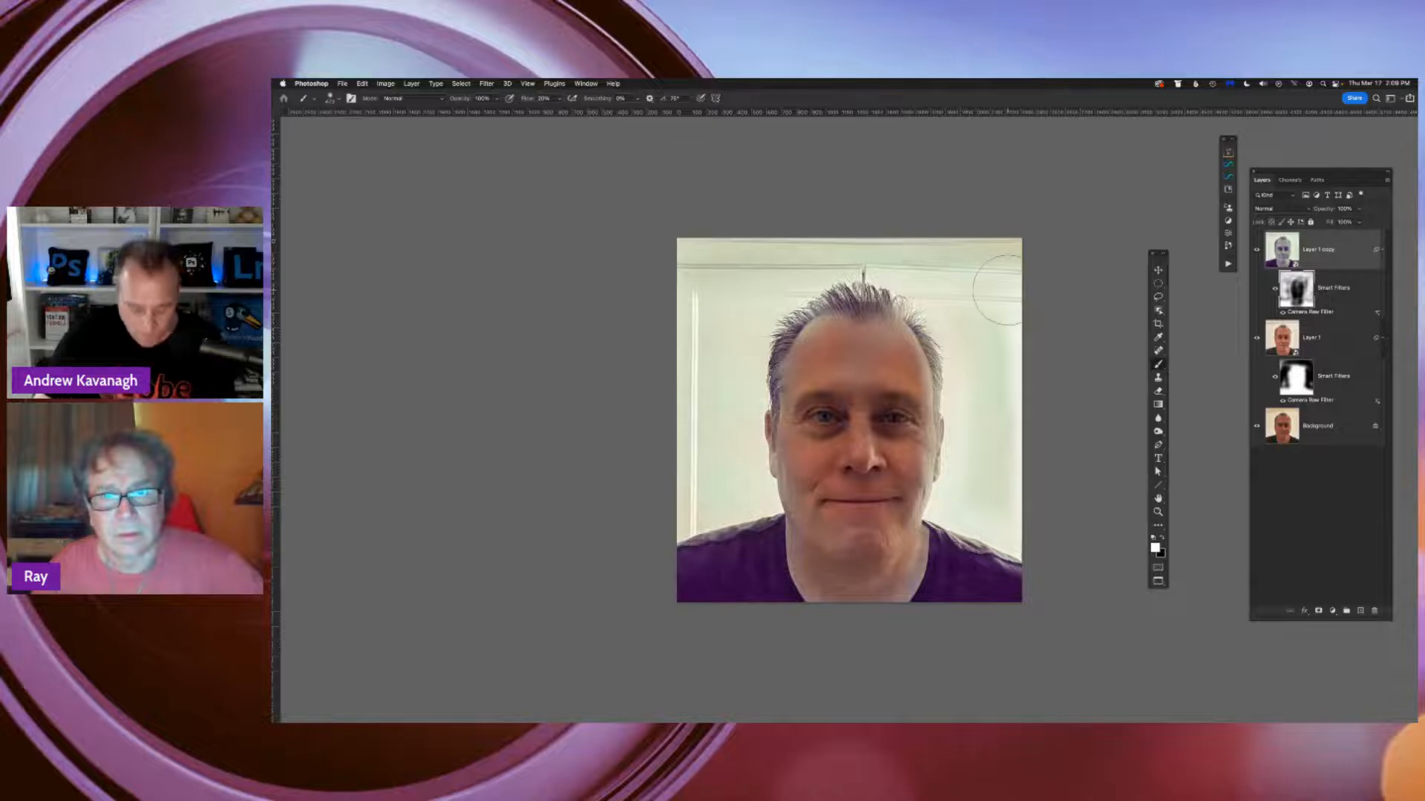
Return to the standard screen mode with floating windows and move the portrait window out of the way
key("f")
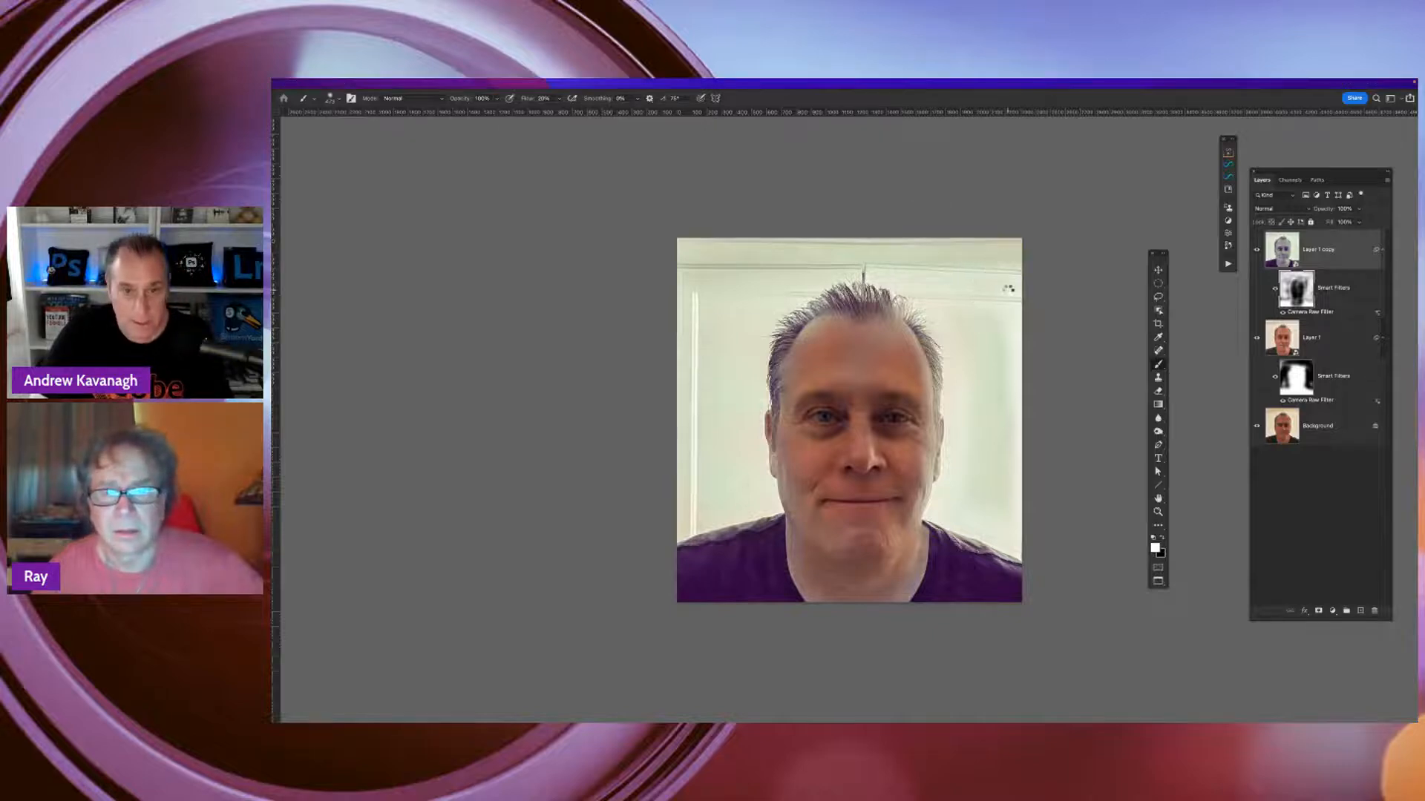
key("f")
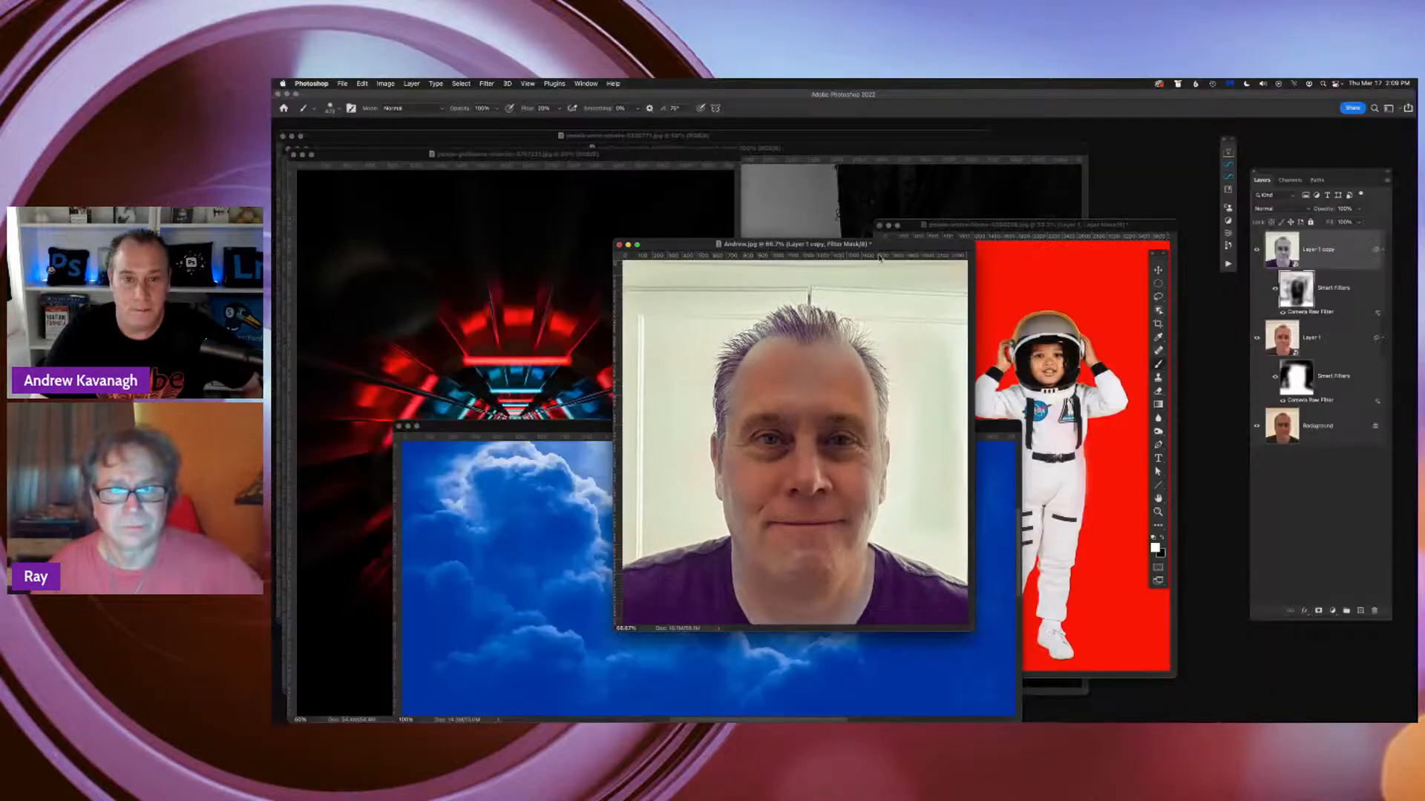
left_click_drag(882, 258, 1120, 549)
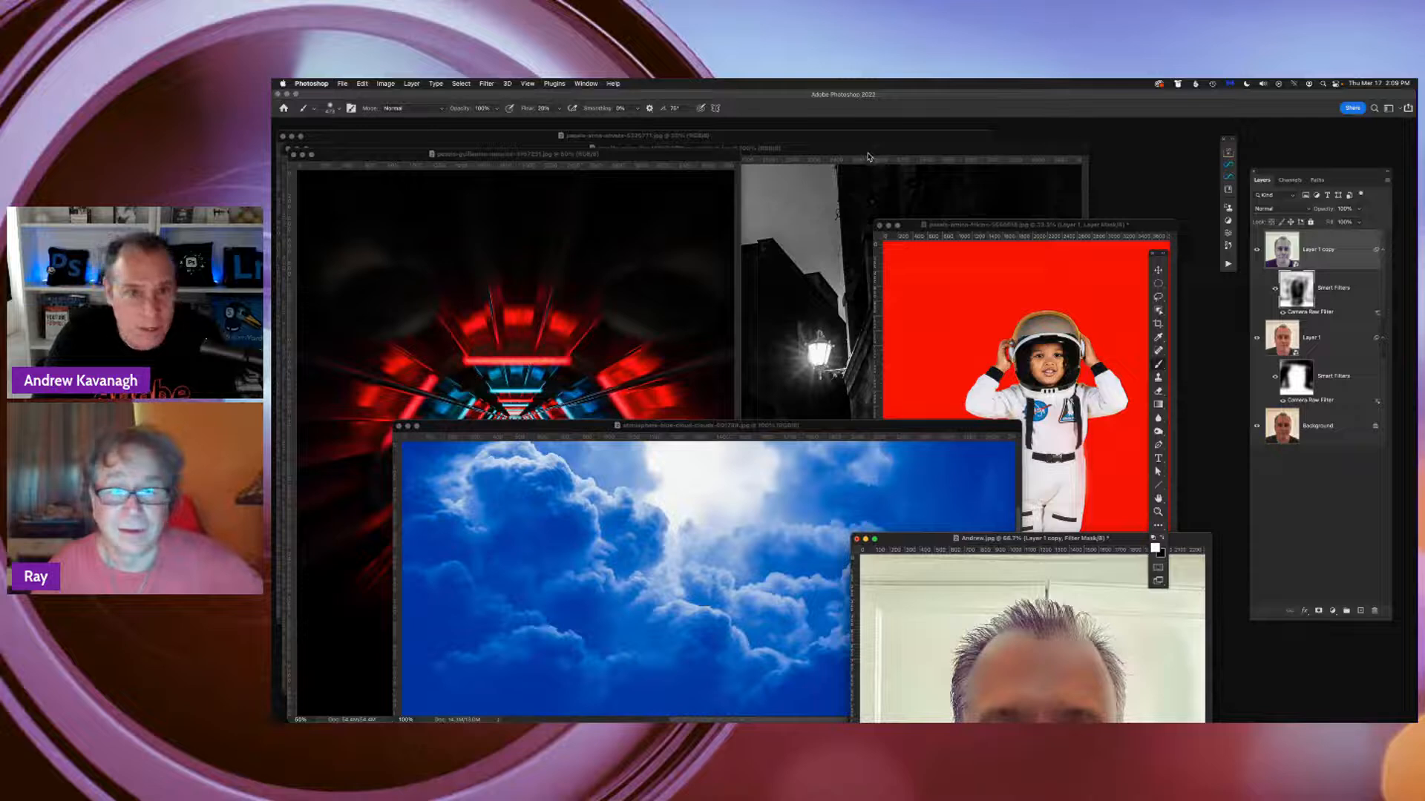
Bring the black-and-white alley photo with the CARABINIERI sign to the front, with default colors and the Move tool active
left_click_drag(853, 155, 893, 146)
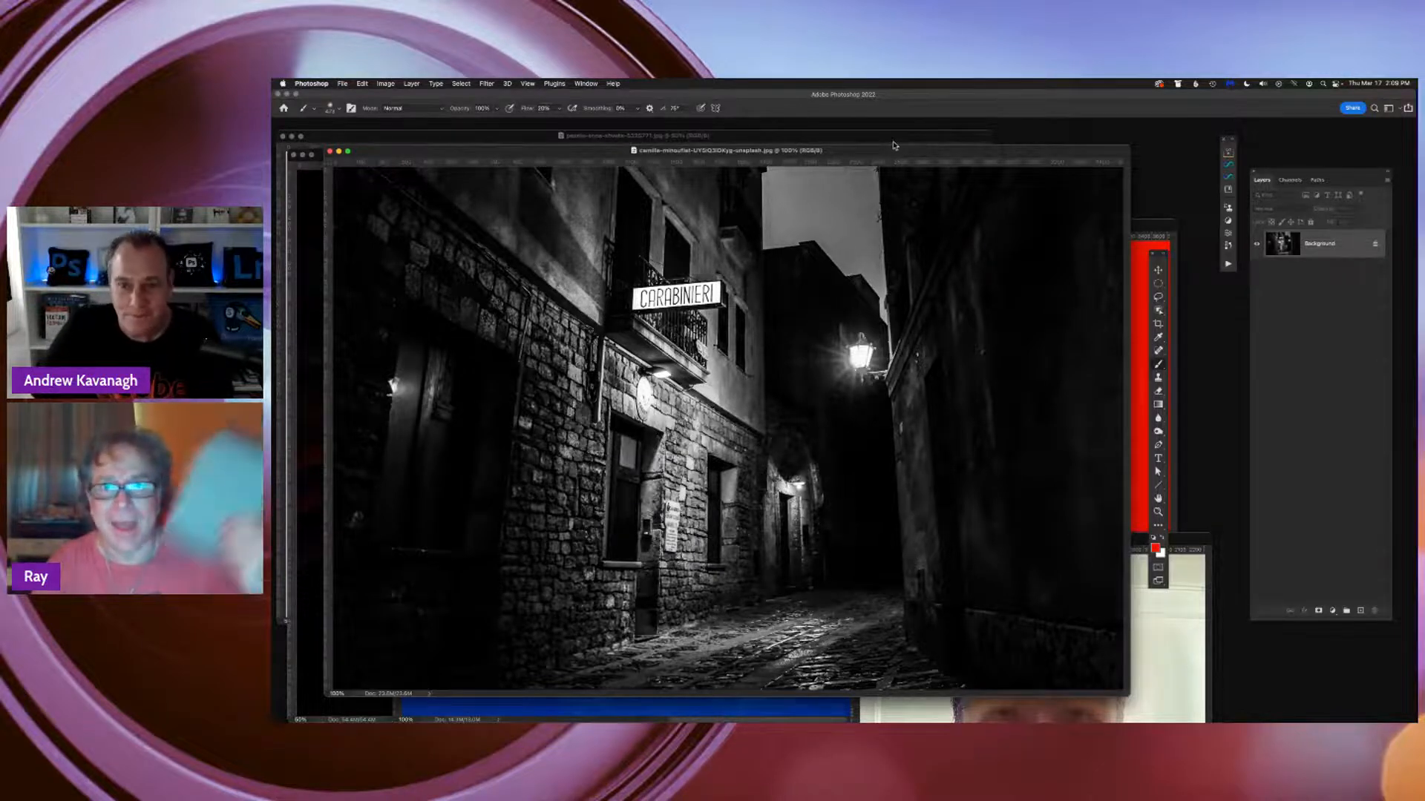
key("d")
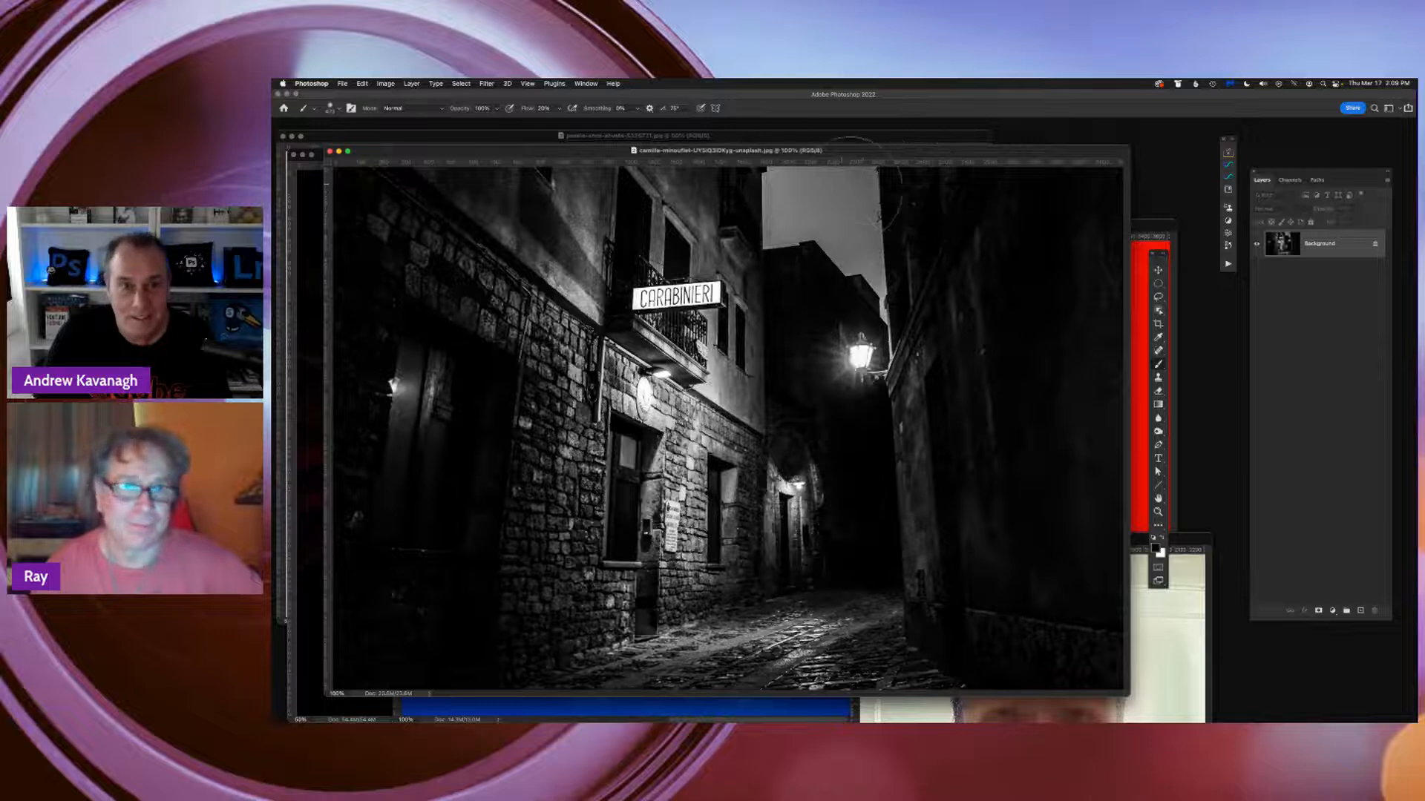
mouse_move(856, 156)
left_mouse_down()
mouse_move(799, 306)
mouse_move(898, 618)
mouse_move(887, 88)
mouse_move(851, 149)
left_mouse_up()
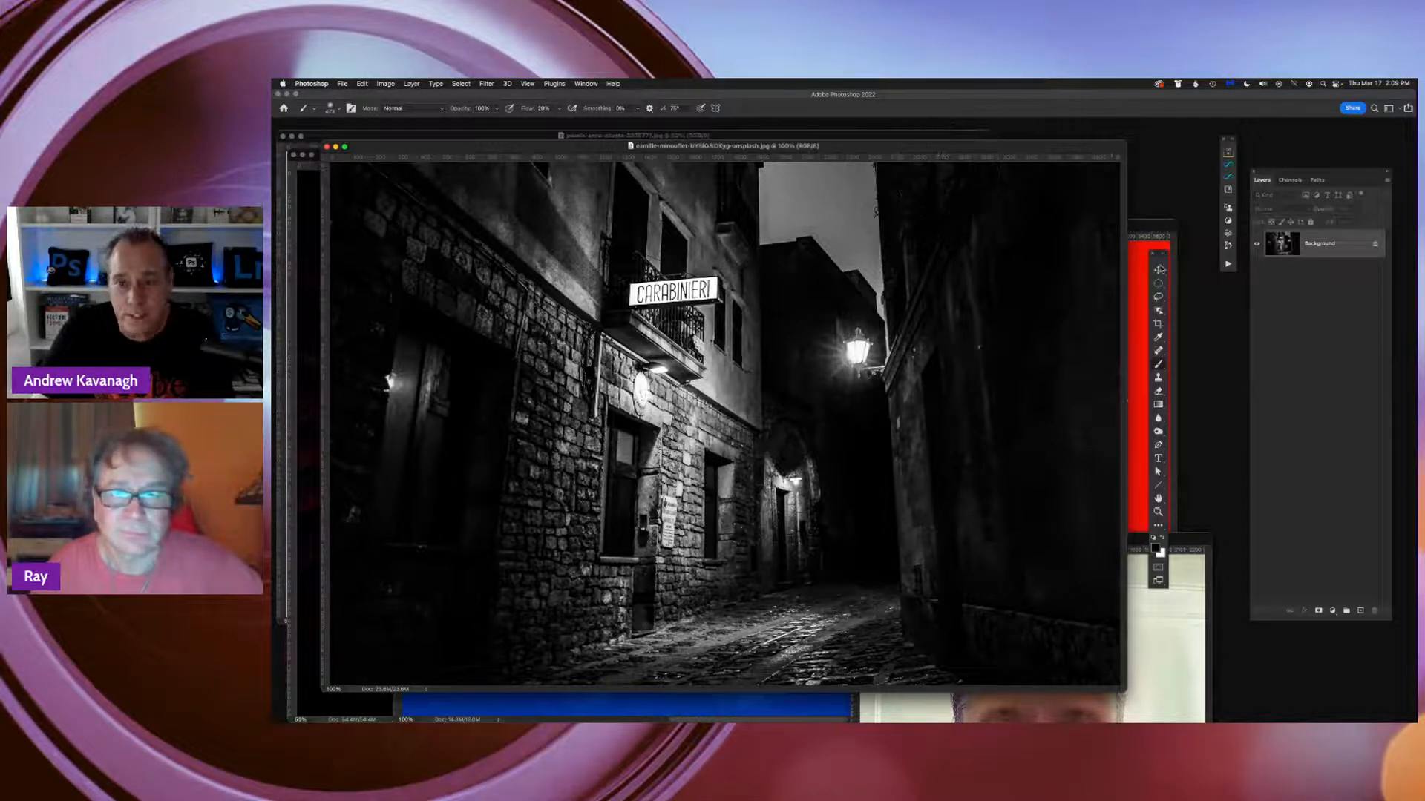
left_click(1158, 270)
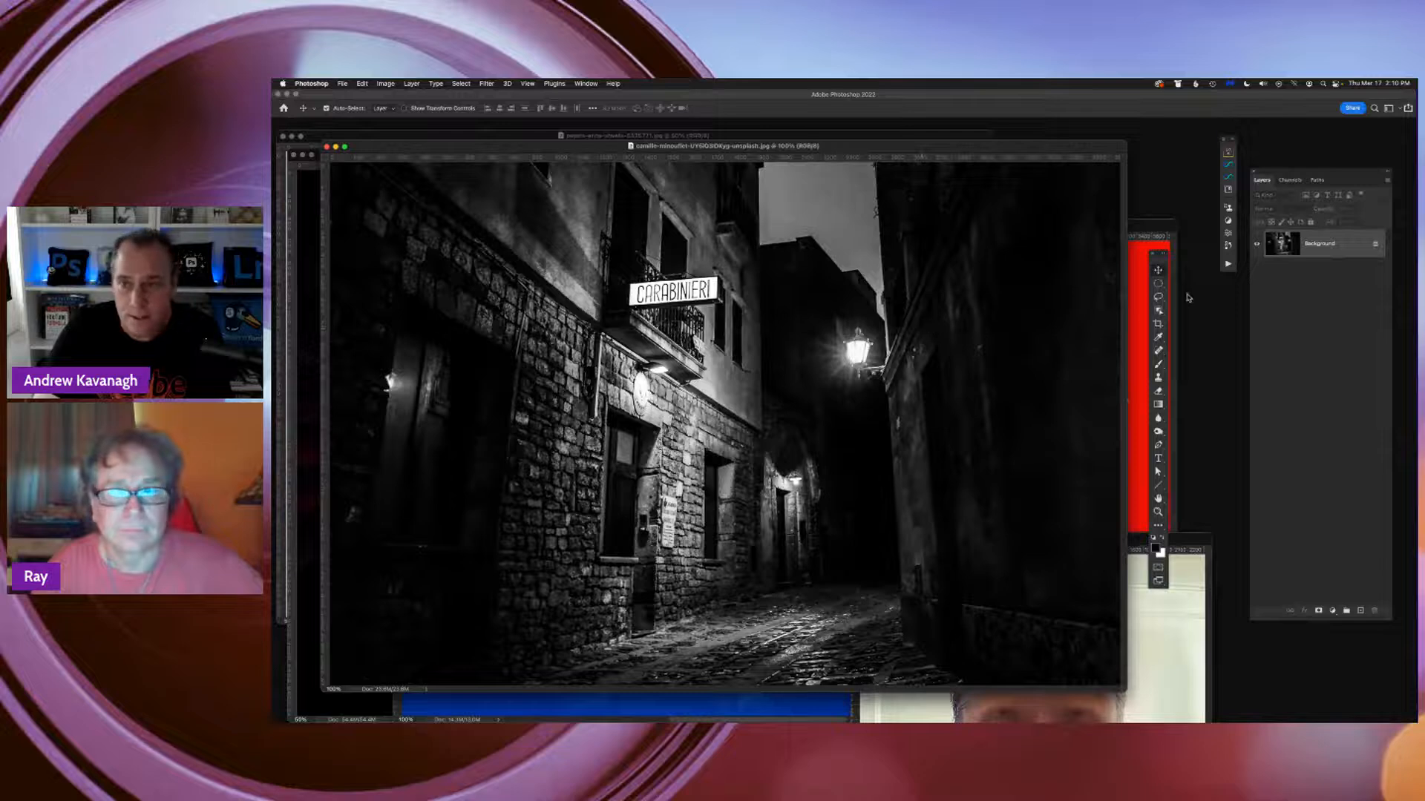
Run the ART 12" x 12" action, start the document name with "Composite", and create the black 12 x 12 inch, 300 pixels/inch document
left_click(1228, 264)
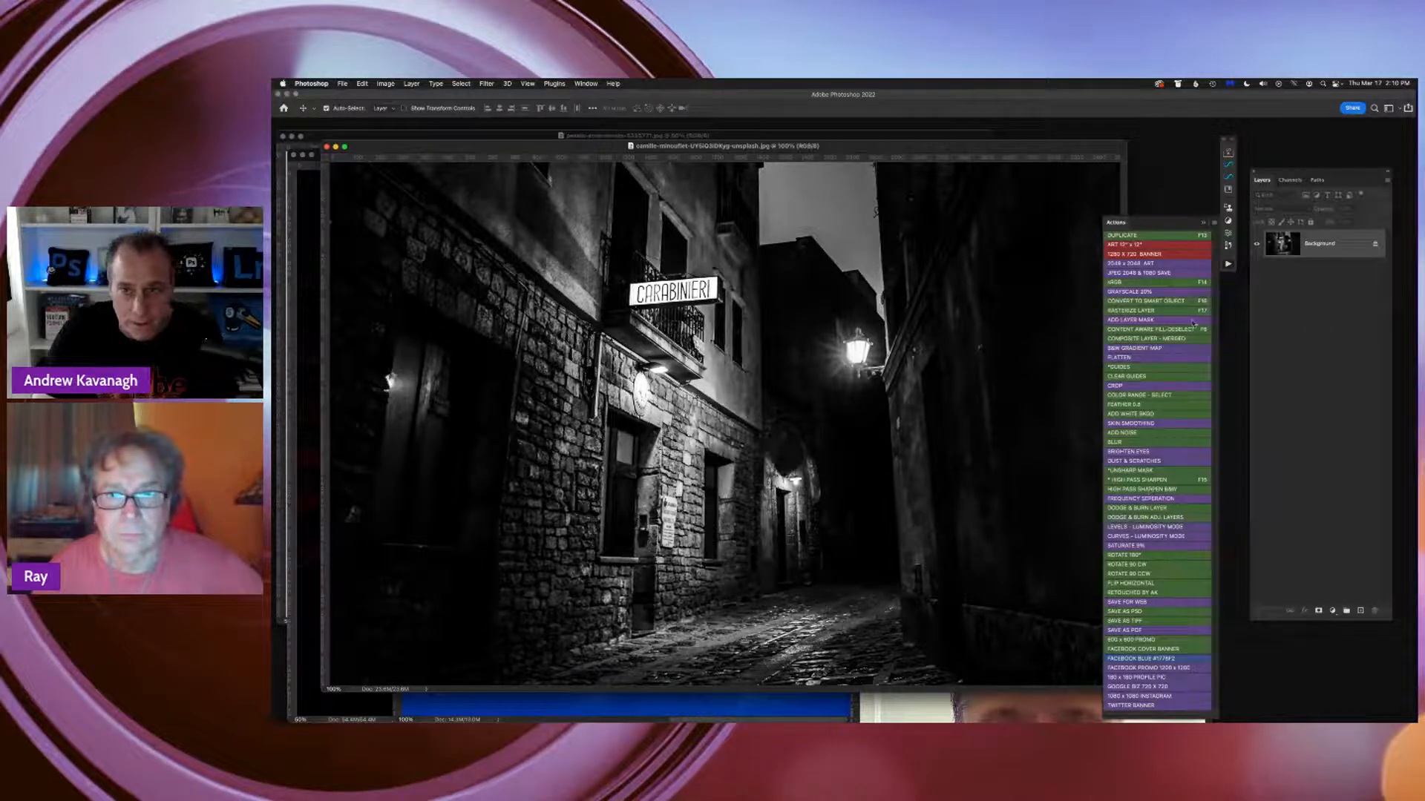
left_click(1121, 245)
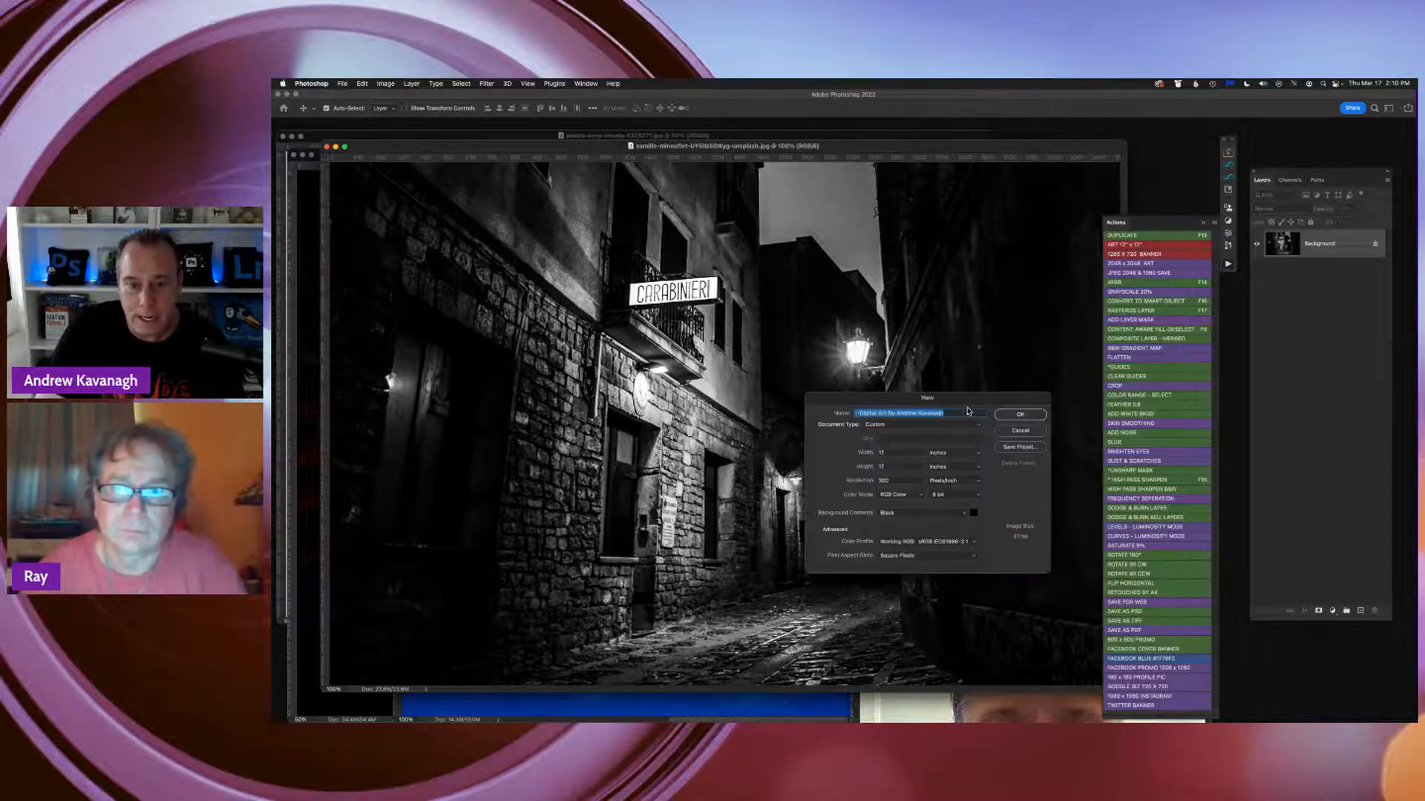
left_click_drag(931, 404, 953, 351)
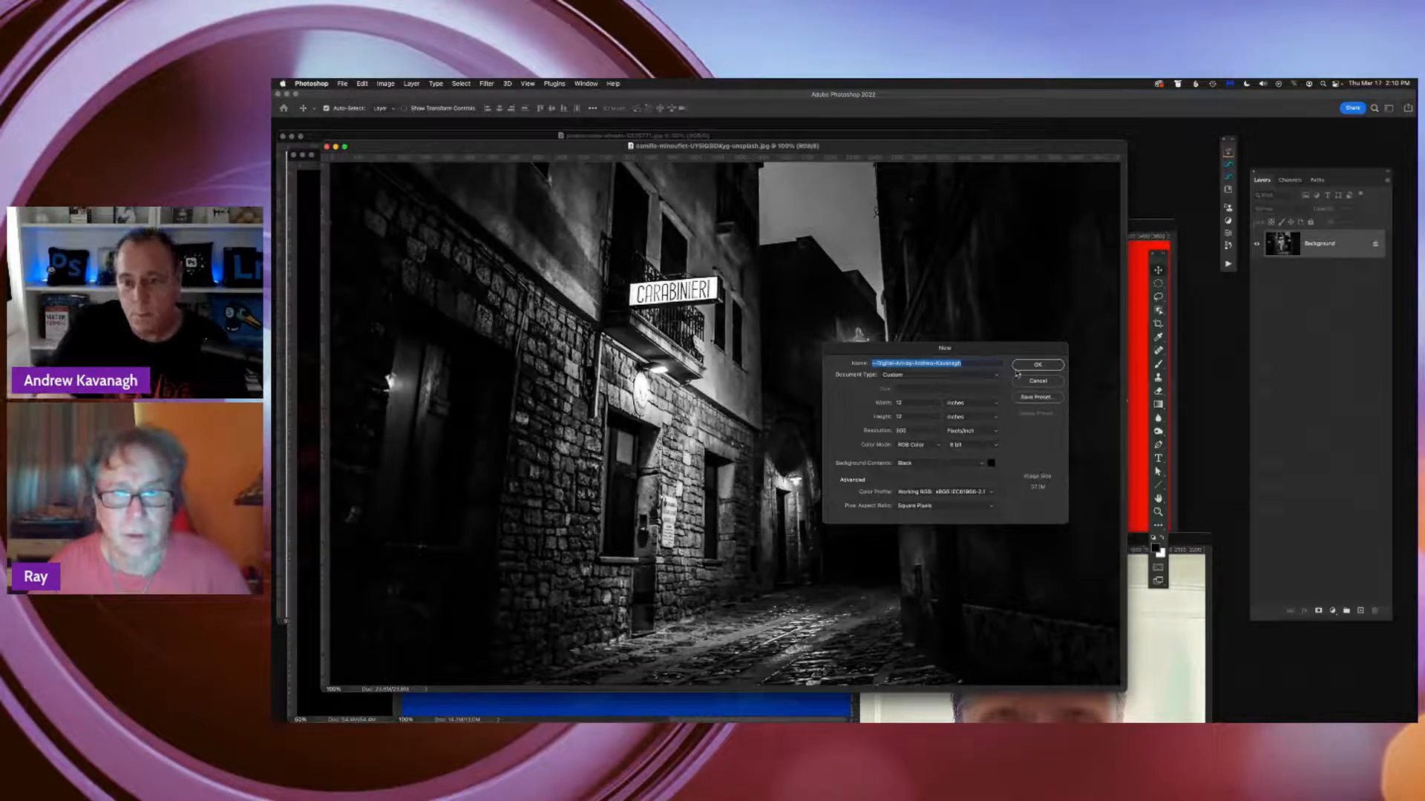
left_click_drag(974, 352, 995, 340)
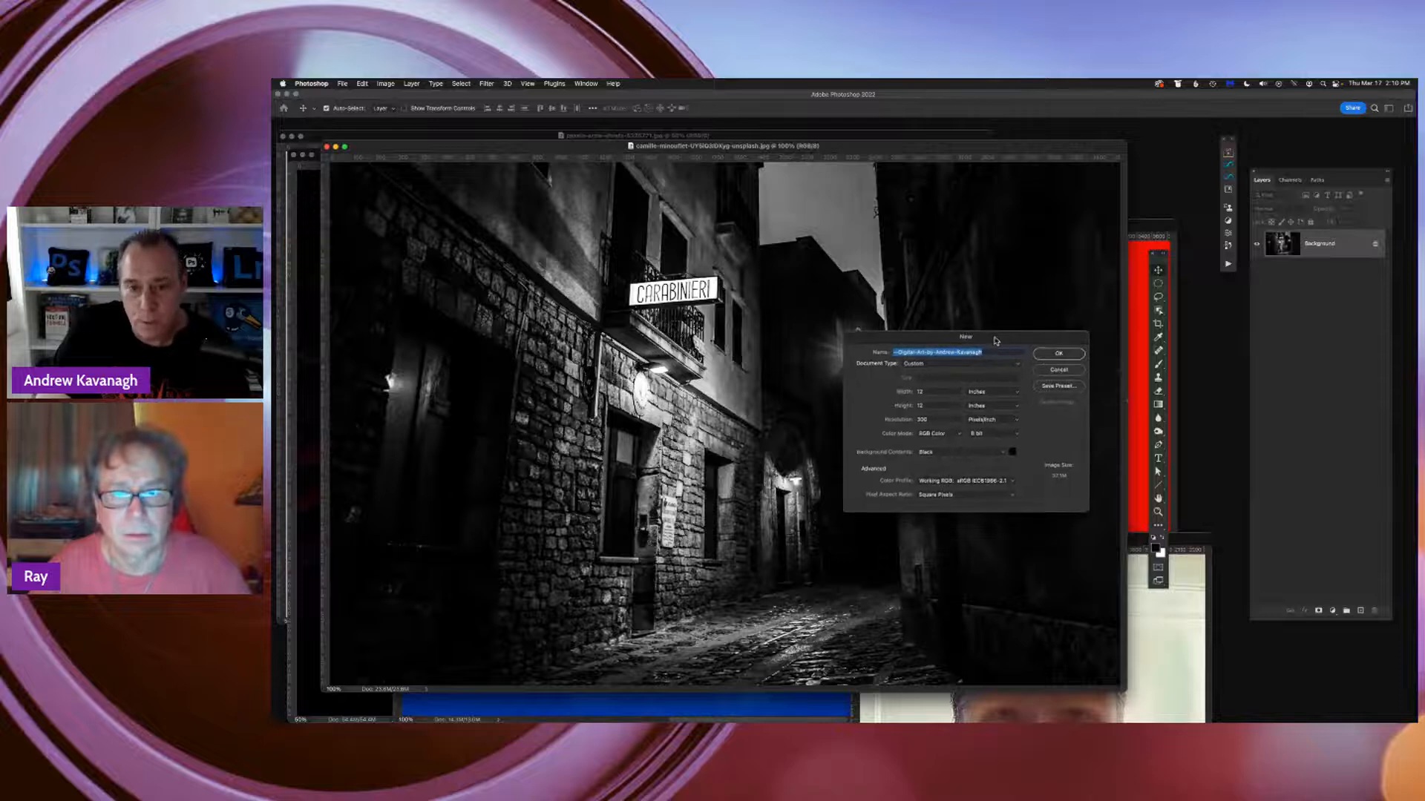
left_click(894, 352)
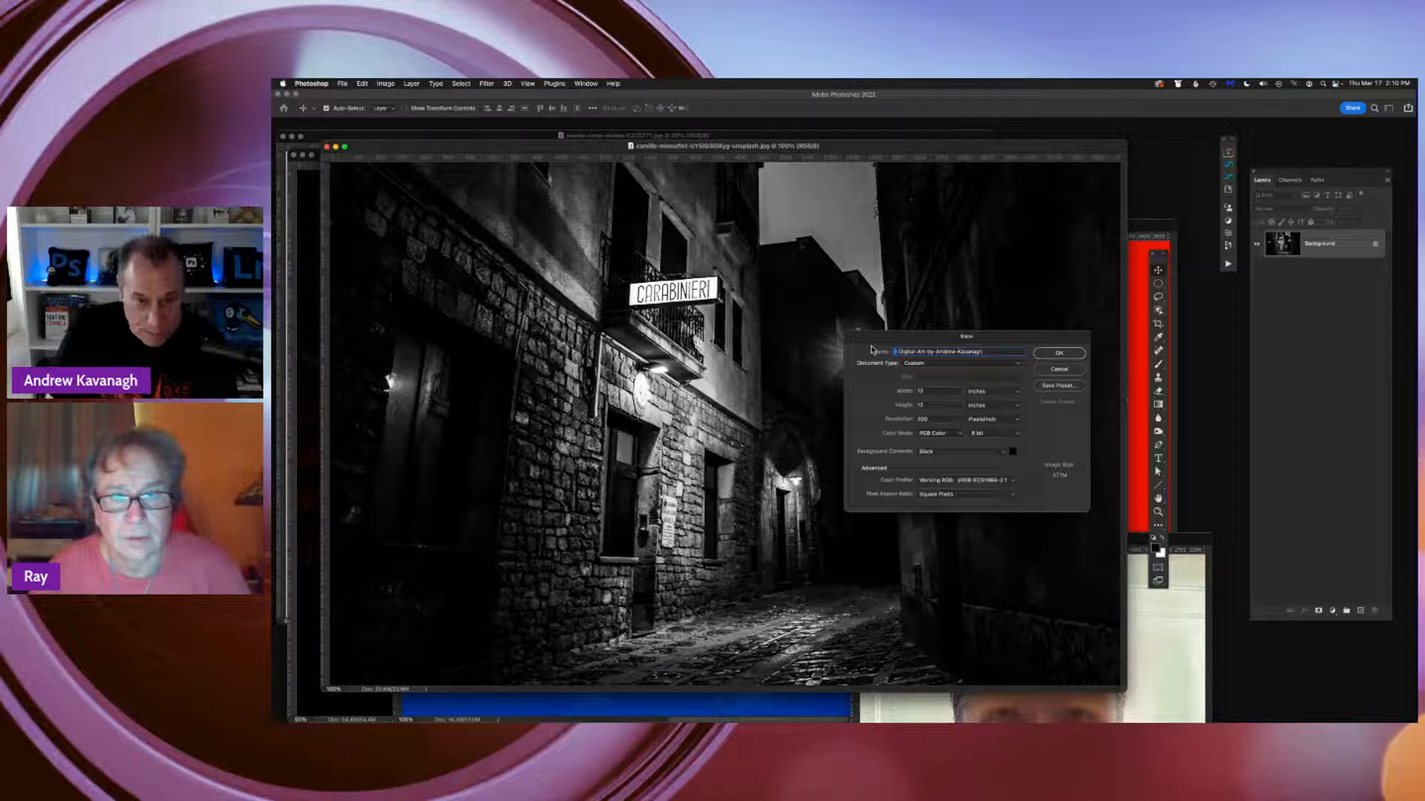
type("Original ")
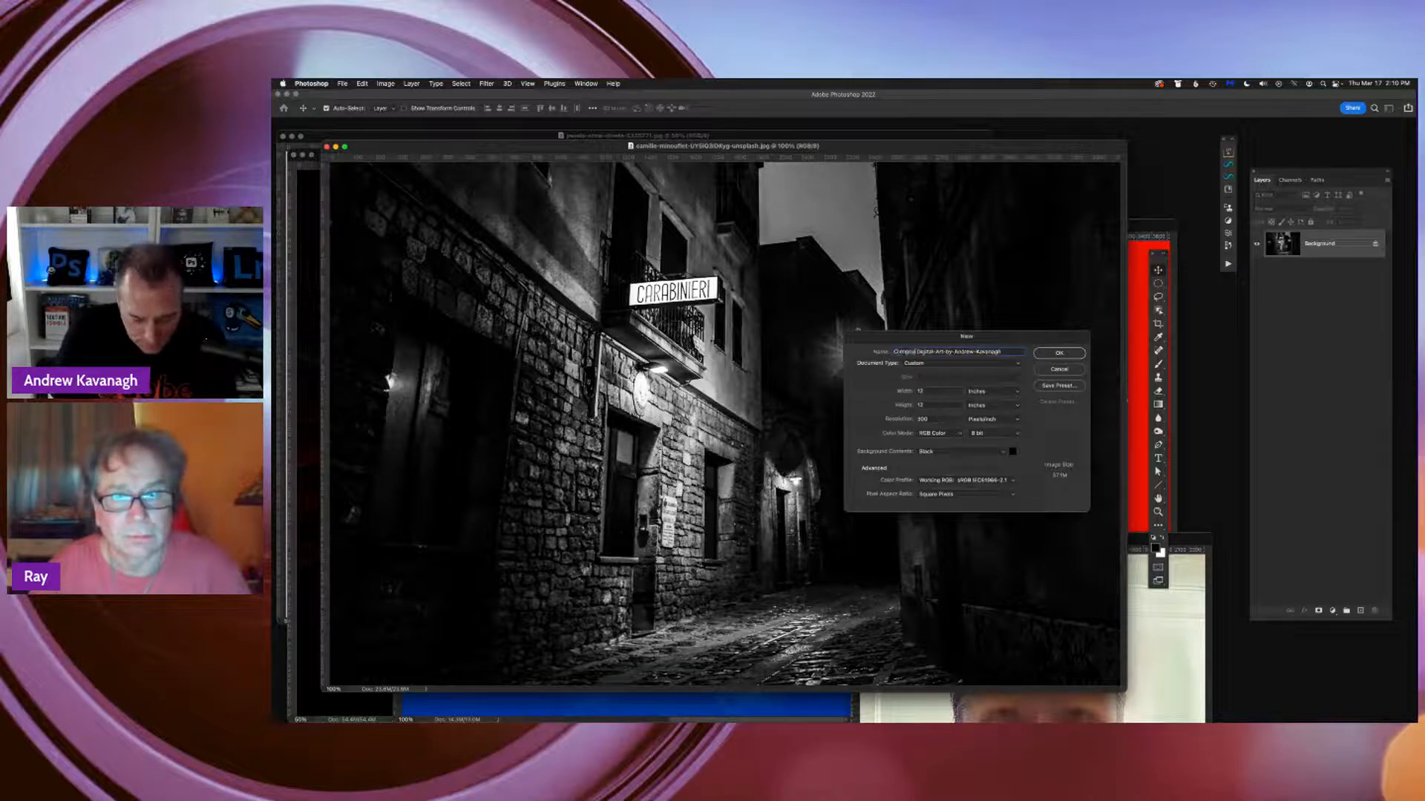
type("ite")
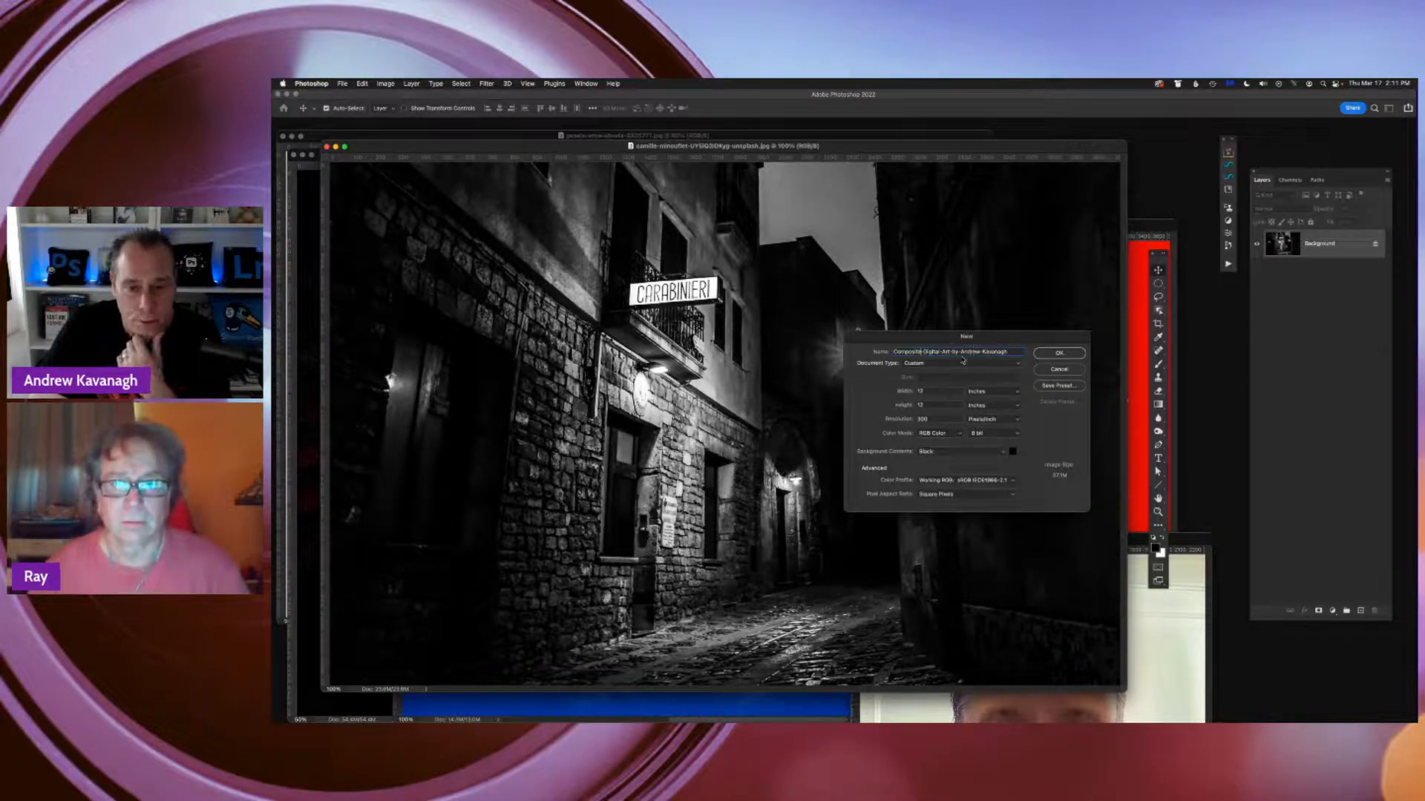
left_click(1061, 353)
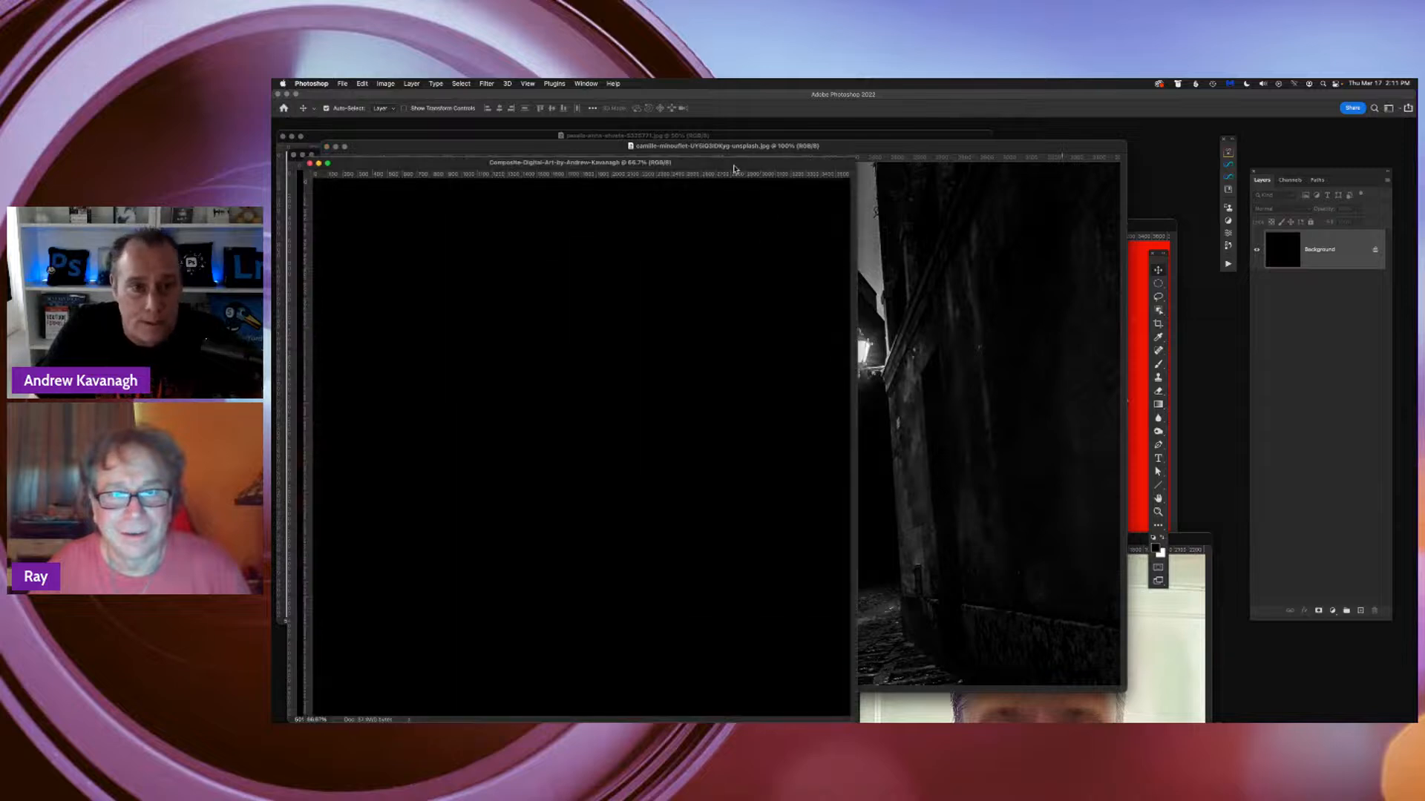
left_click_drag(735, 165, 963, 138)
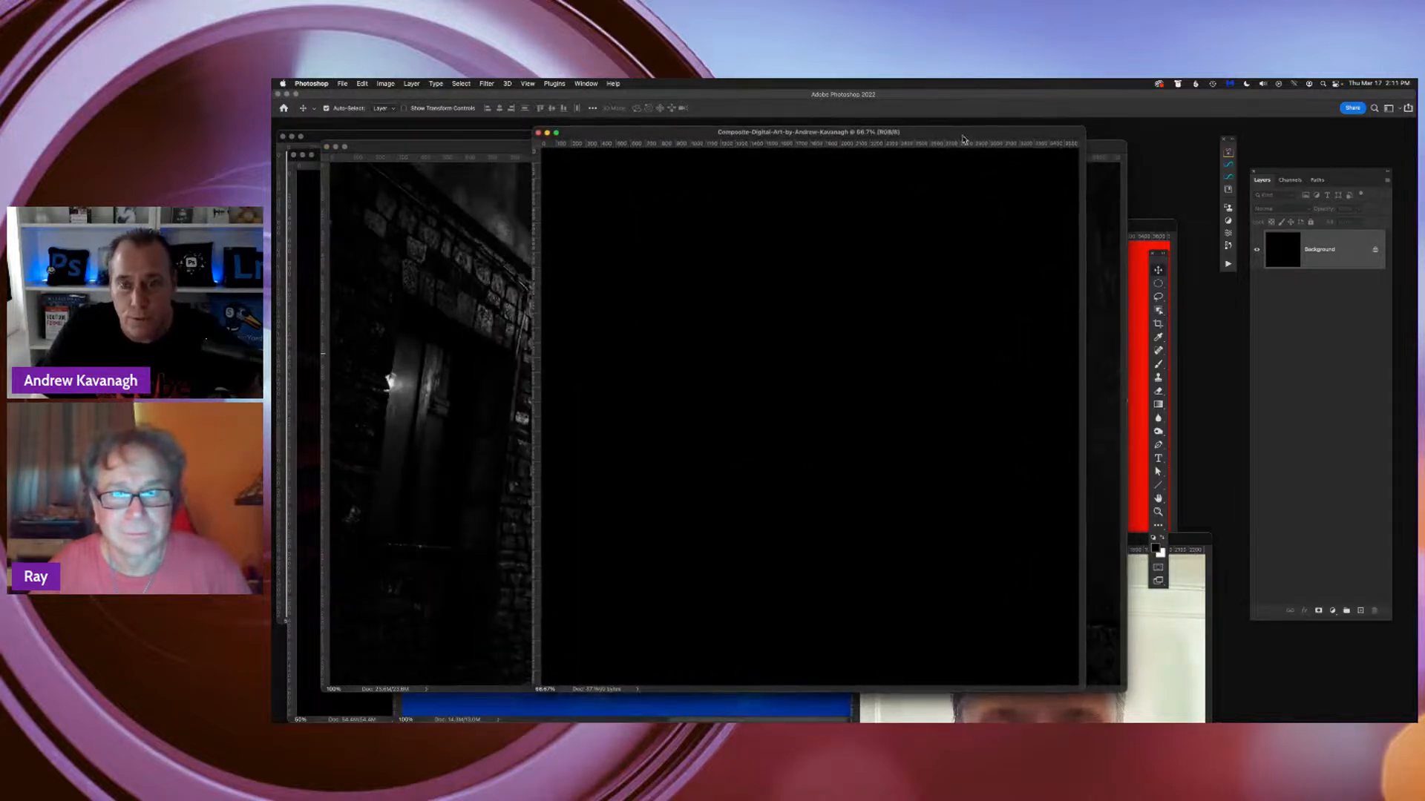
left_click(343, 84)
left_click(349, 96)
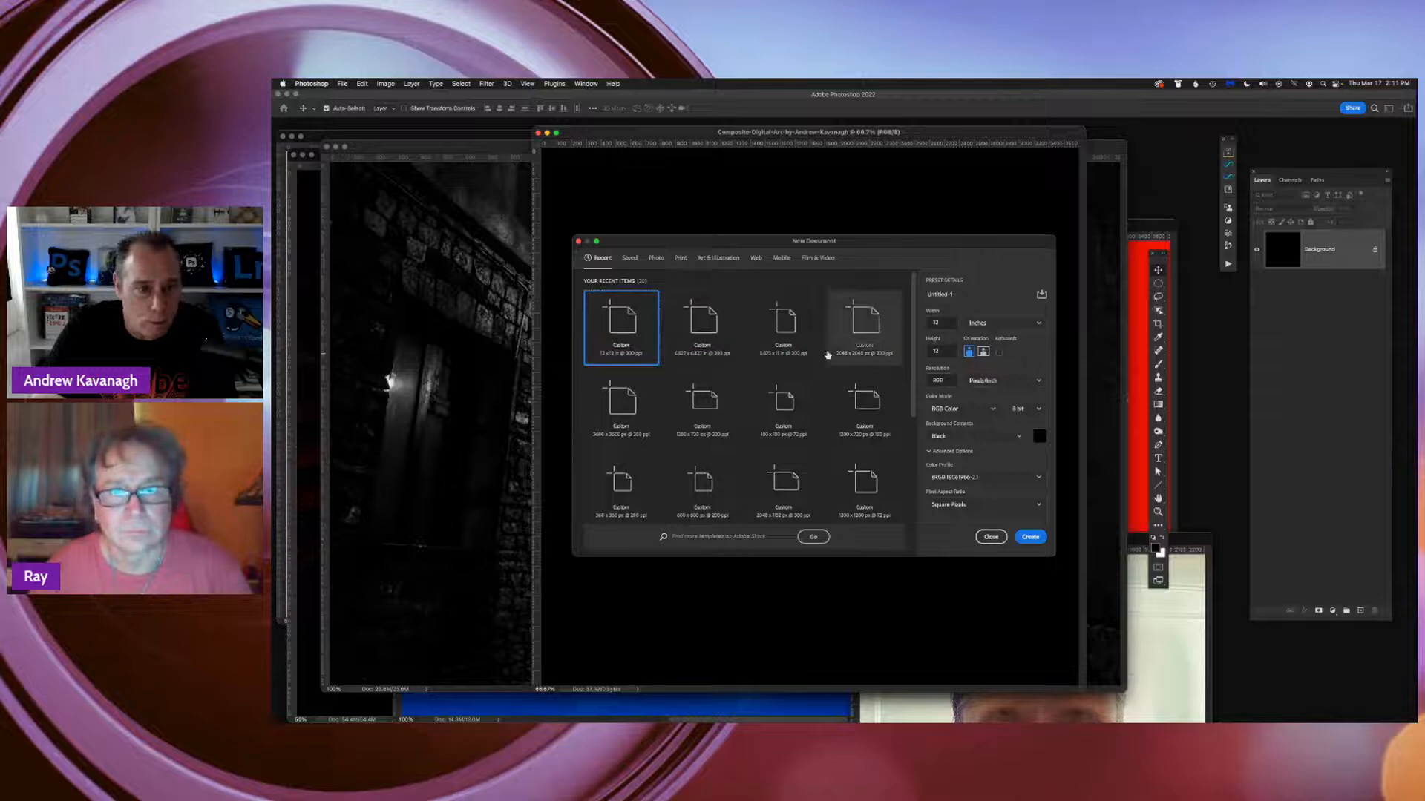
left_click(991, 536)
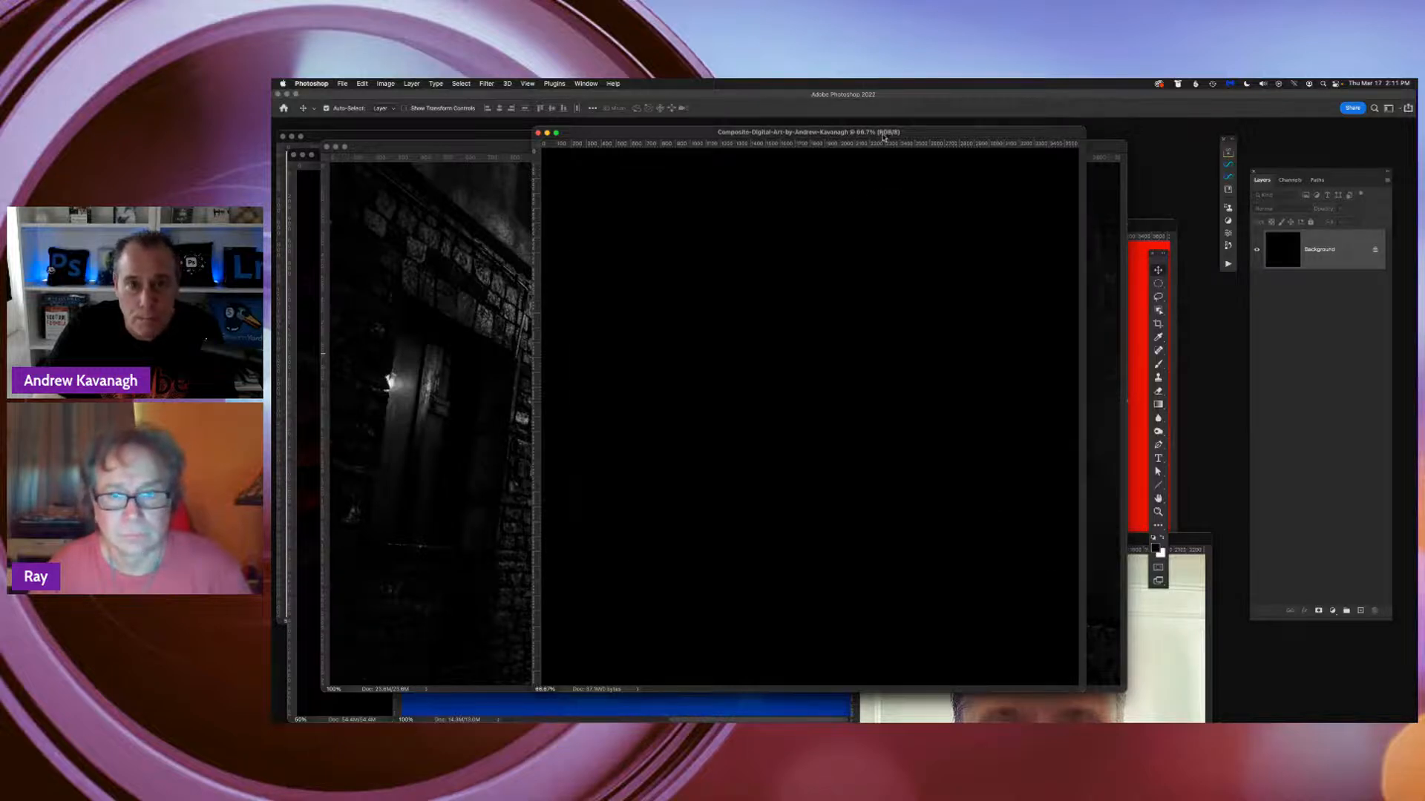
Arrange the windows so both documents show, and copy the alley photo's Background layer into the black composite document
left_click_drag(885, 134, 778, 127)
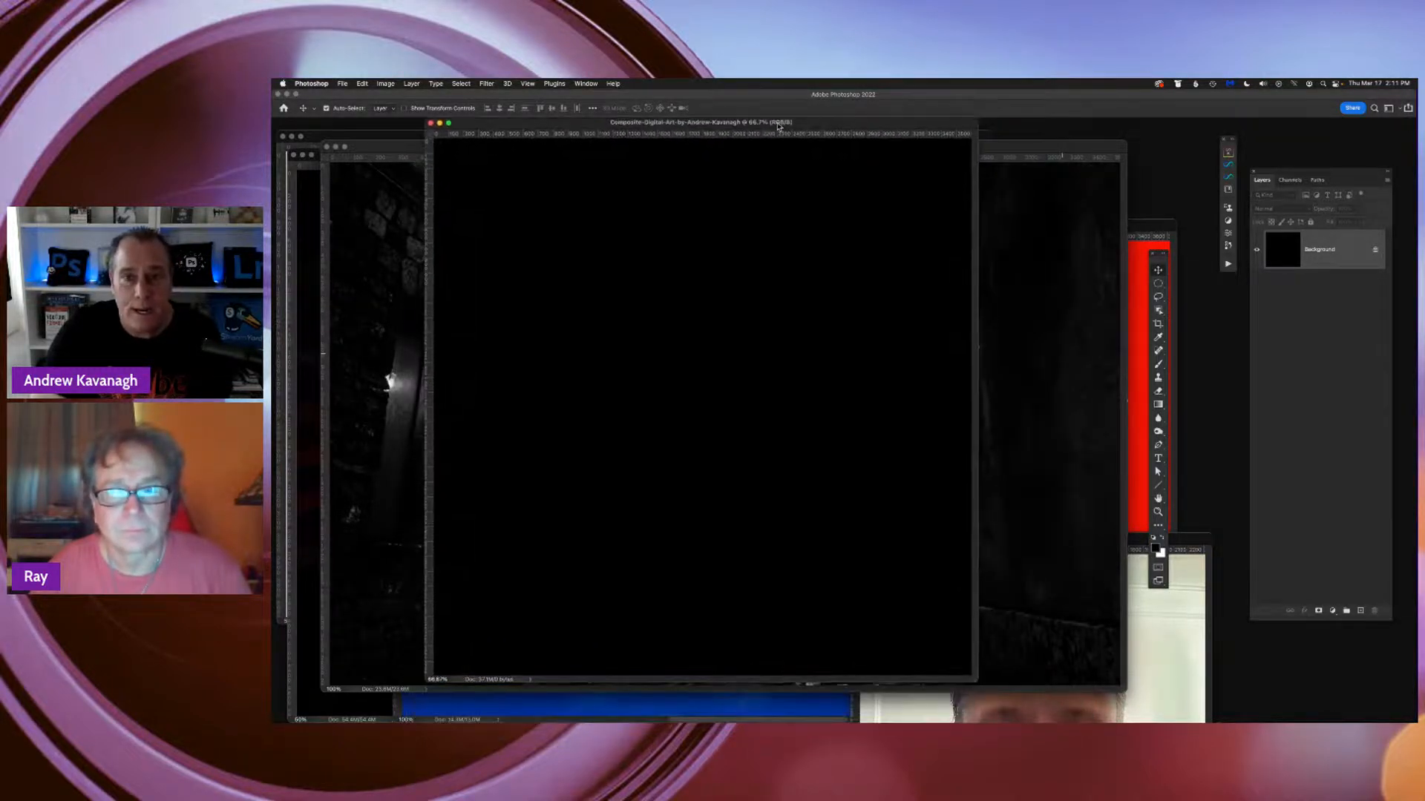
left_click(1011, 151)
left_click_drag(1011, 151, 1118, 389)
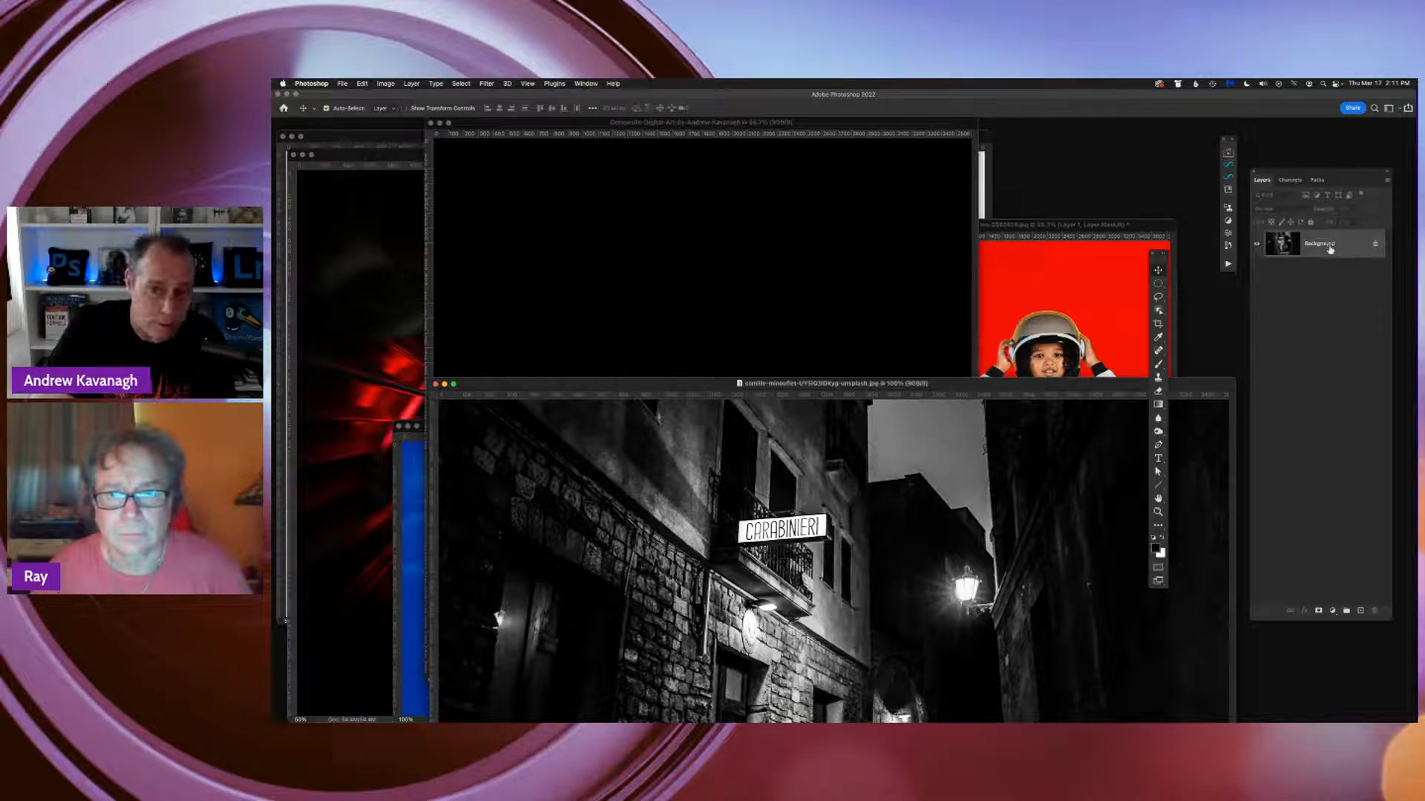
left_click_drag(1330, 248, 738, 293)
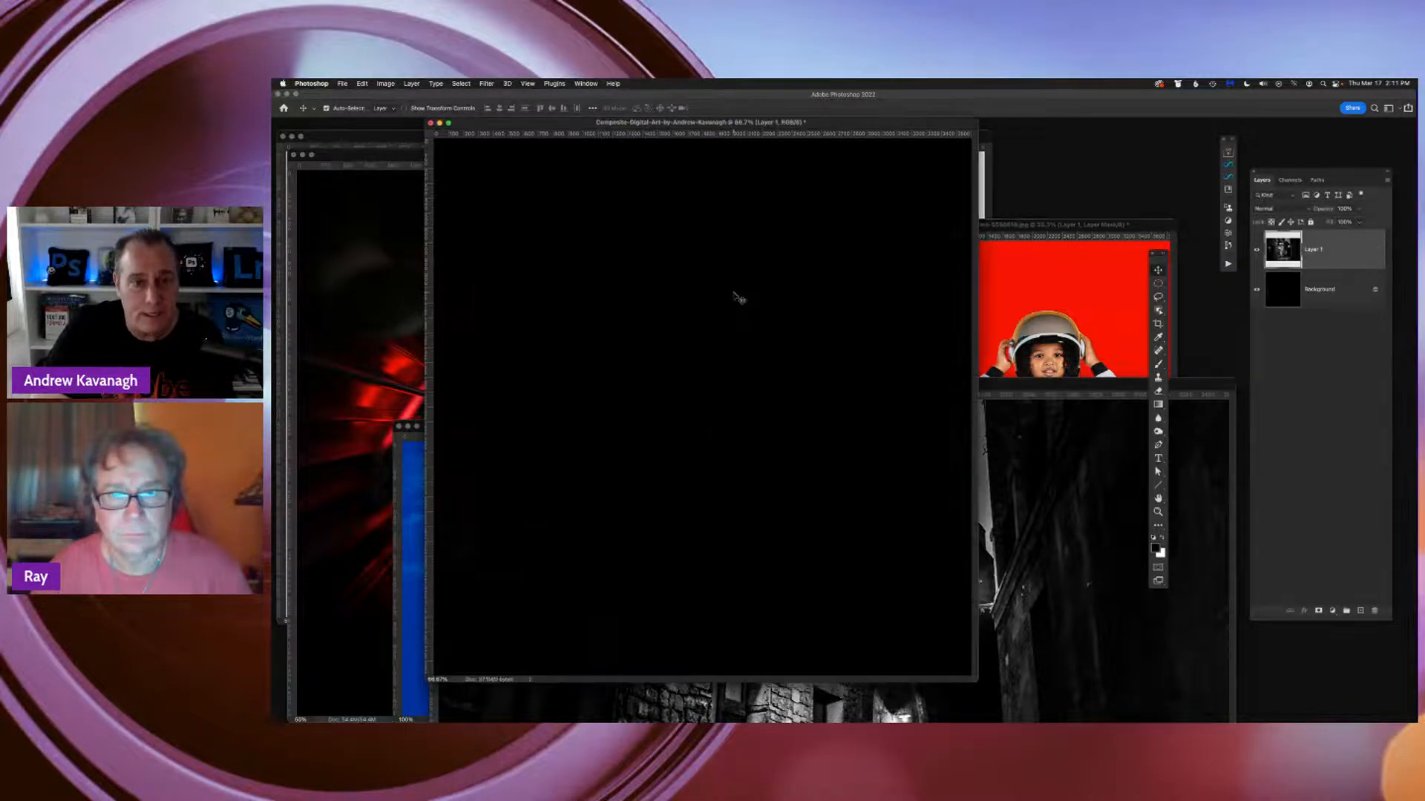
Close the original alley photo and show the composite document in full screen mode with the menu bar
left_click(1047, 569)
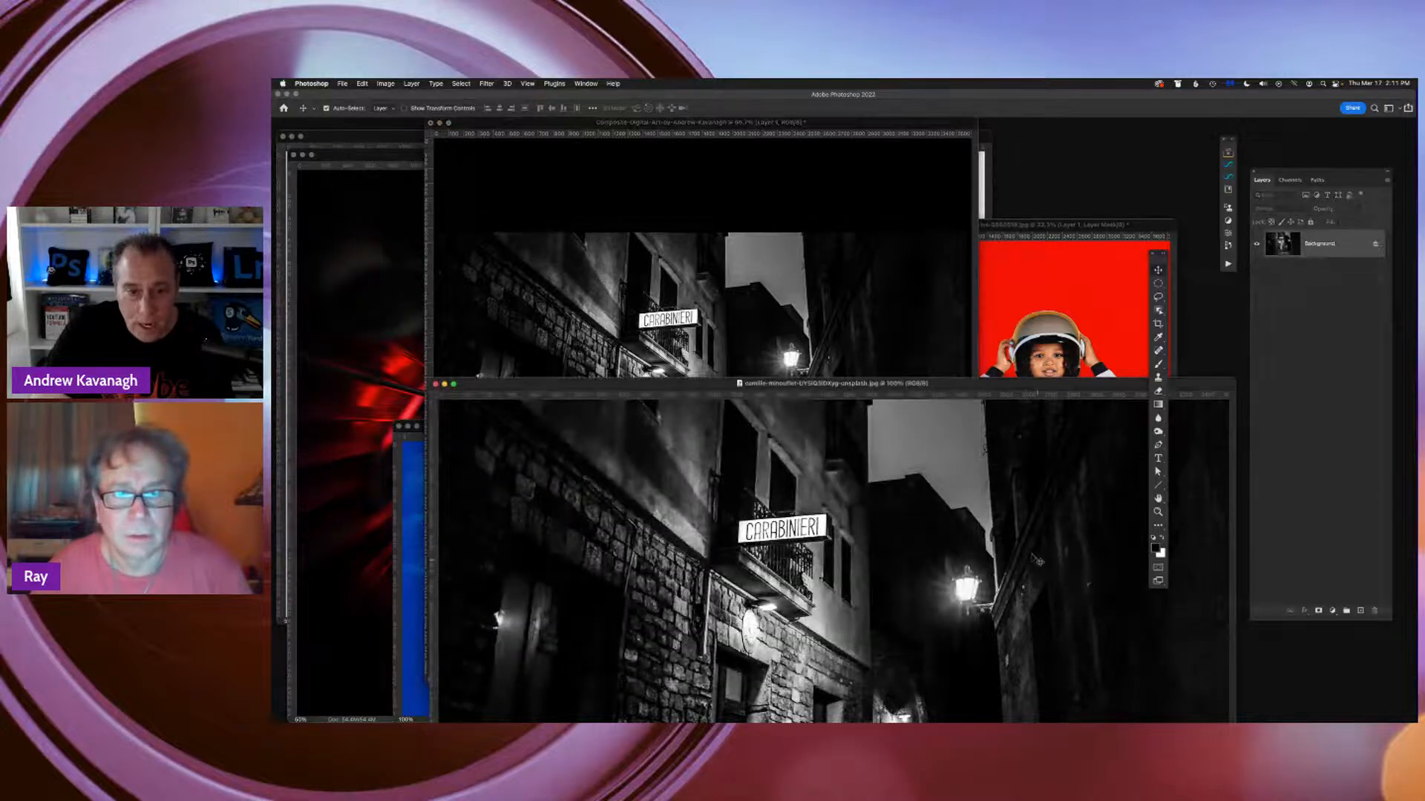
left_click(435, 385)
left_click_drag(849, 129, 937, 163)
key("f")
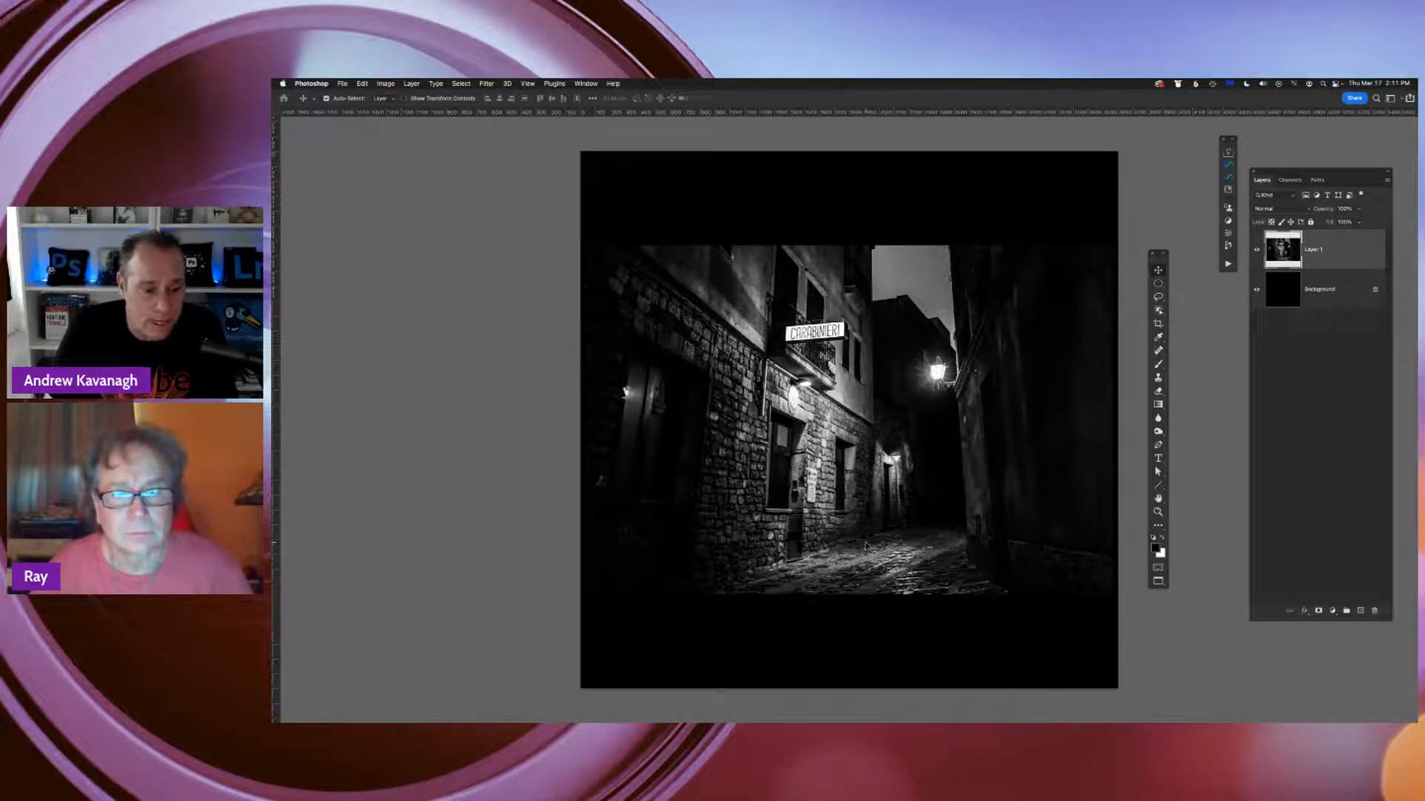
Convert the alley layer to a smart object and scale it up proportionally from its center until it fills the square canvas
right_click(1318, 253)
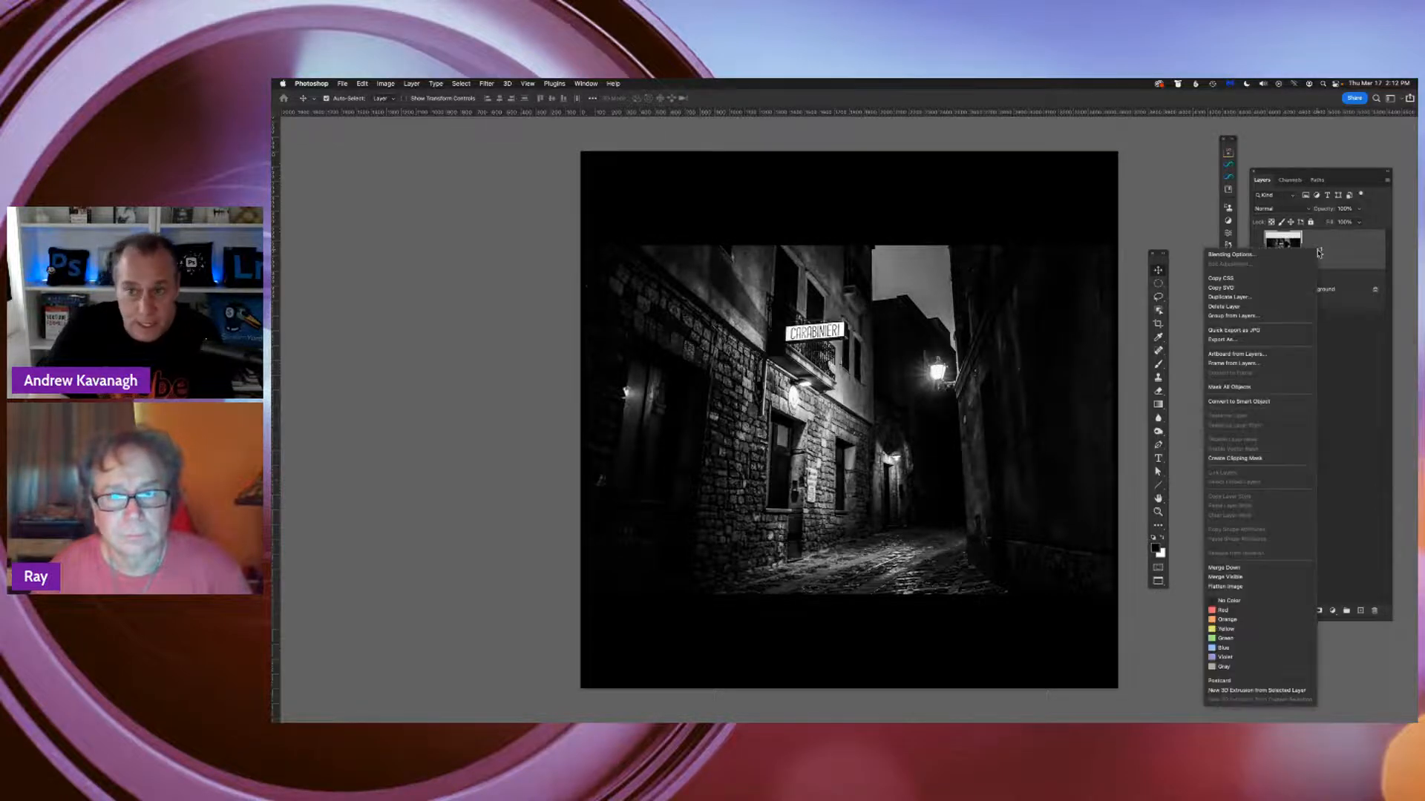
left_click(1264, 402)
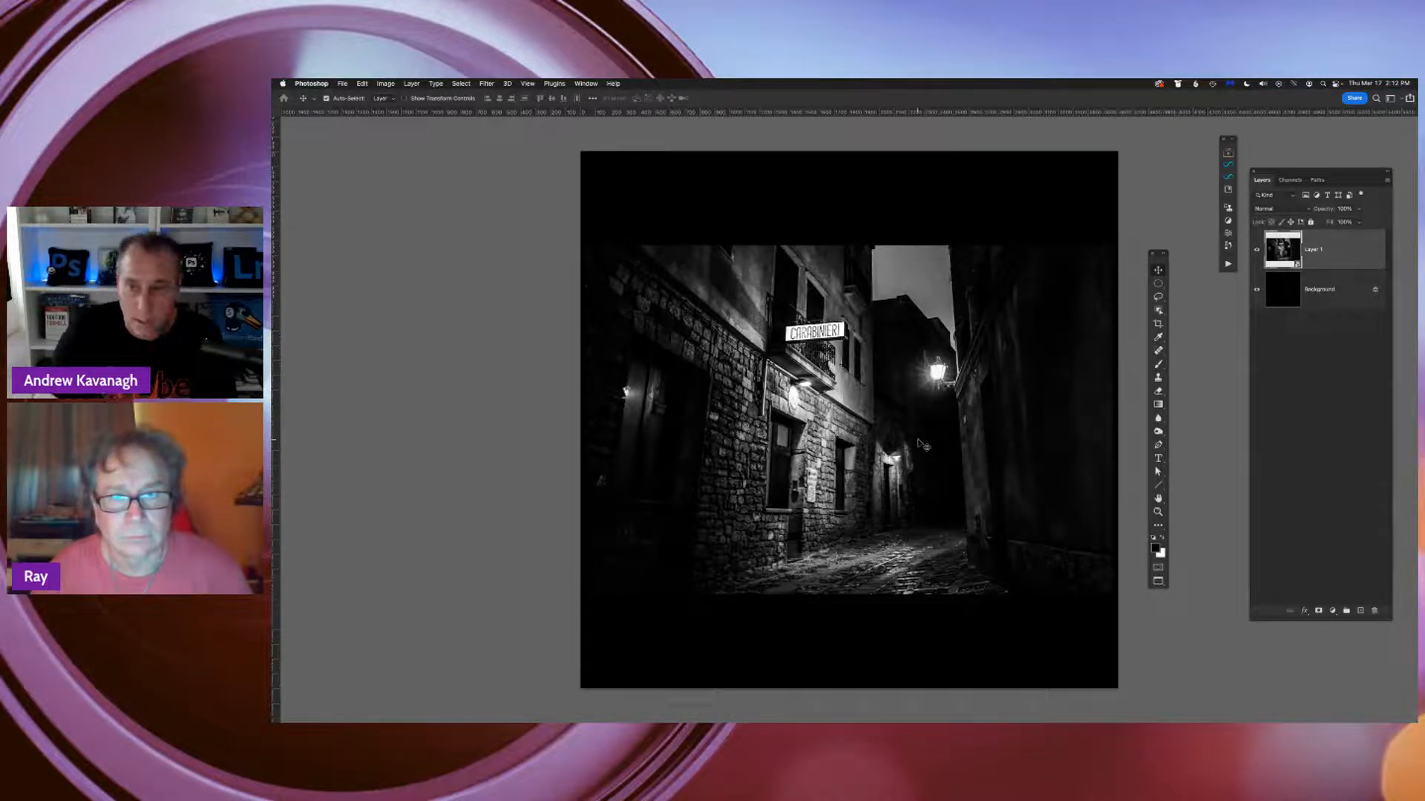
key("ctrl+t")
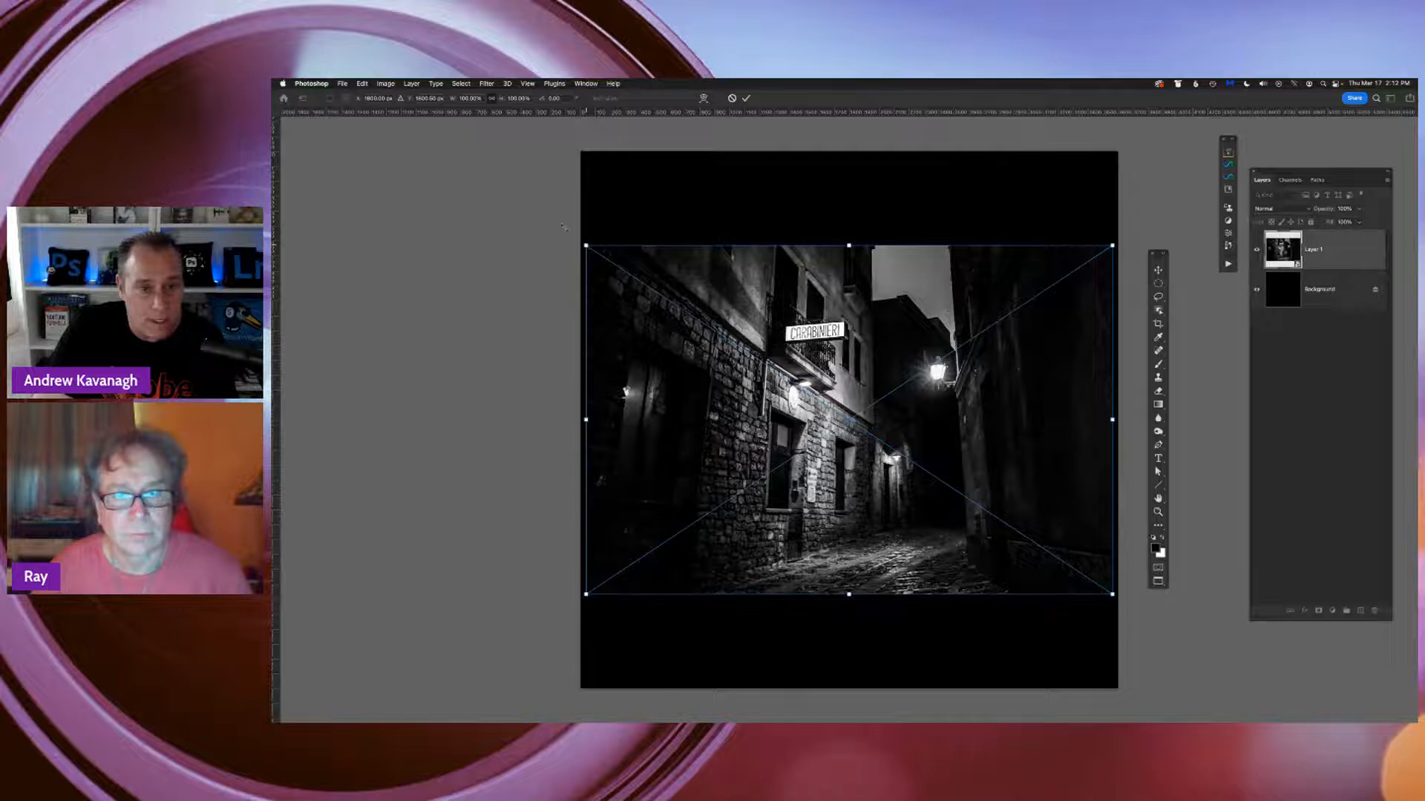
left_click_drag(564, 227, 442, 147)
key("Return")
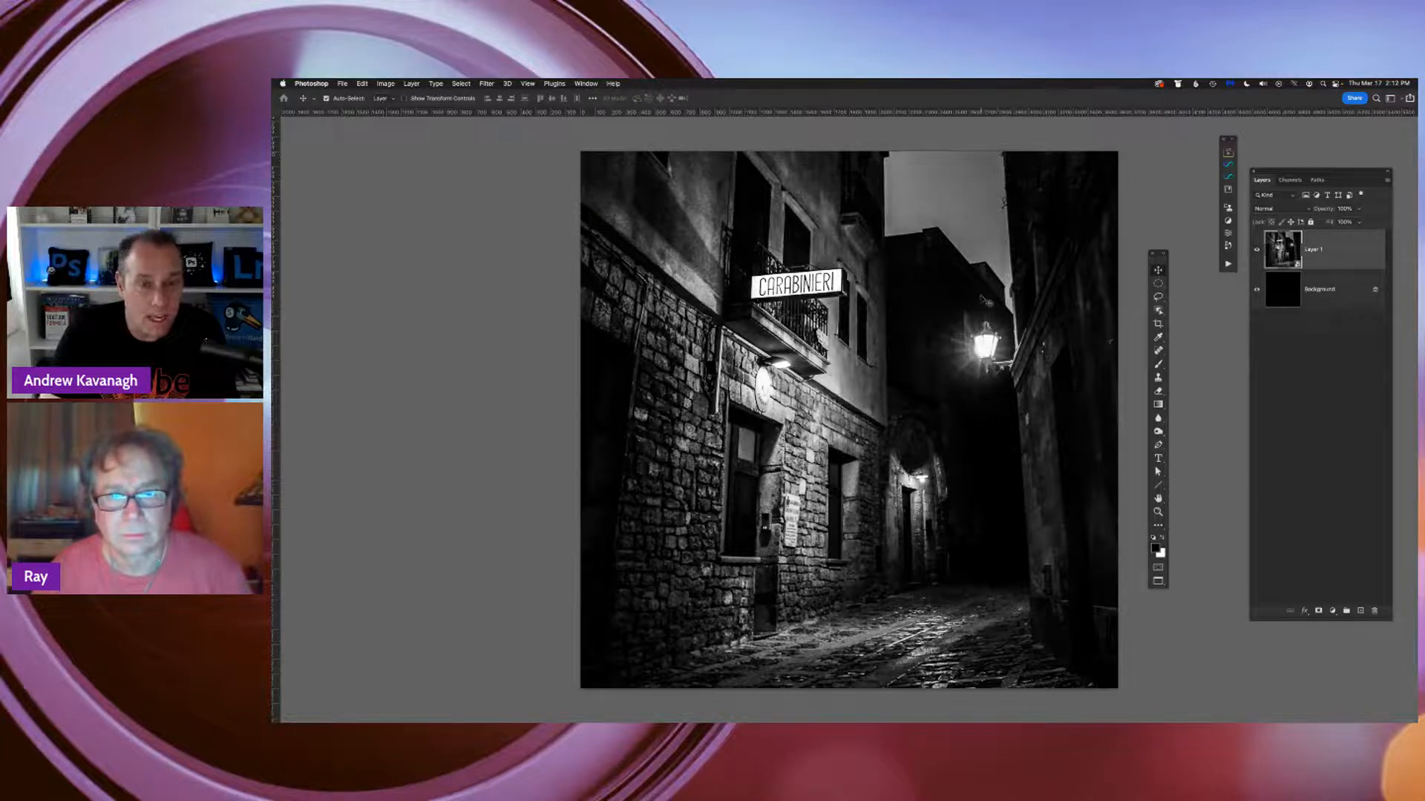
Rasterize the enlarged alley layer and preview the picture in full screen mode on black
right_click(1320, 257)
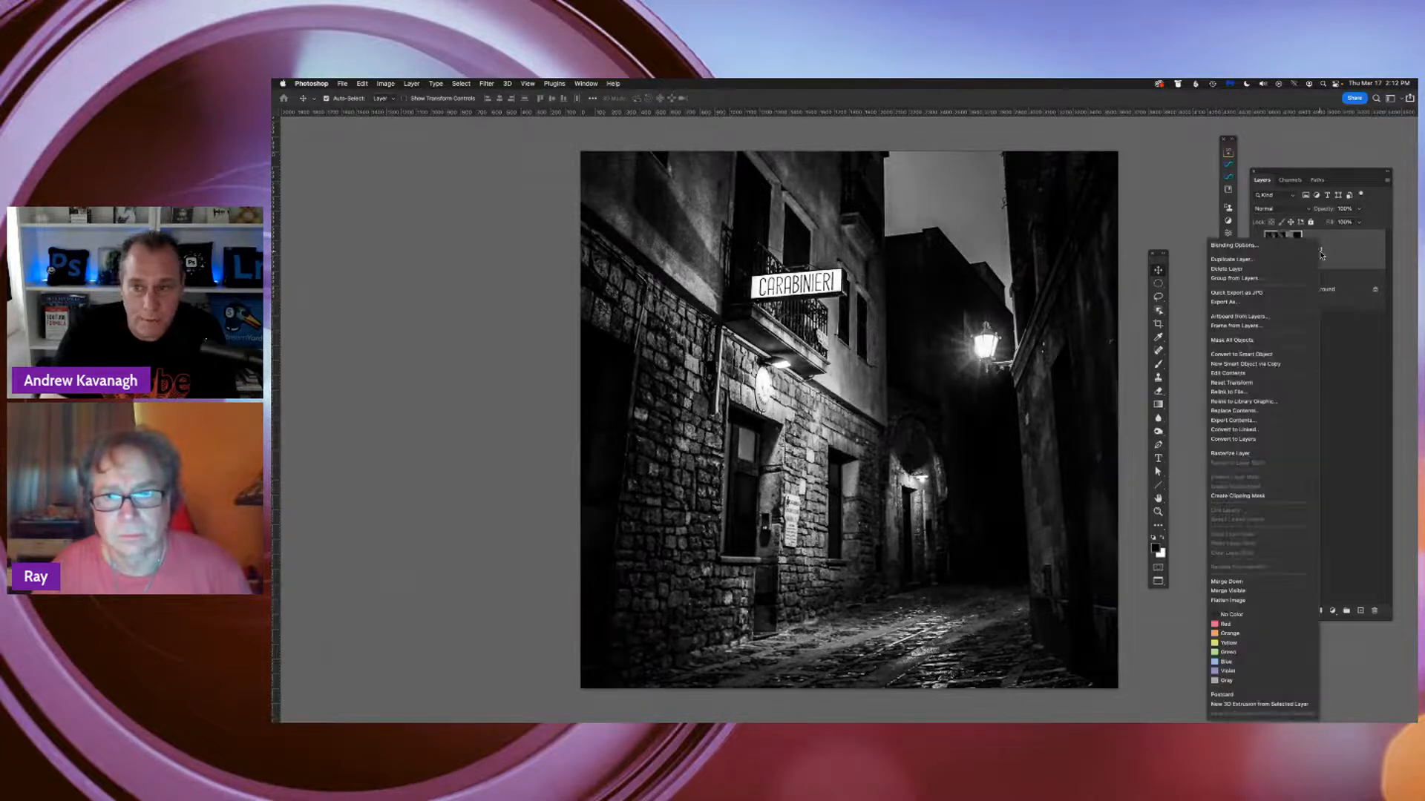
left_click(1237, 455)
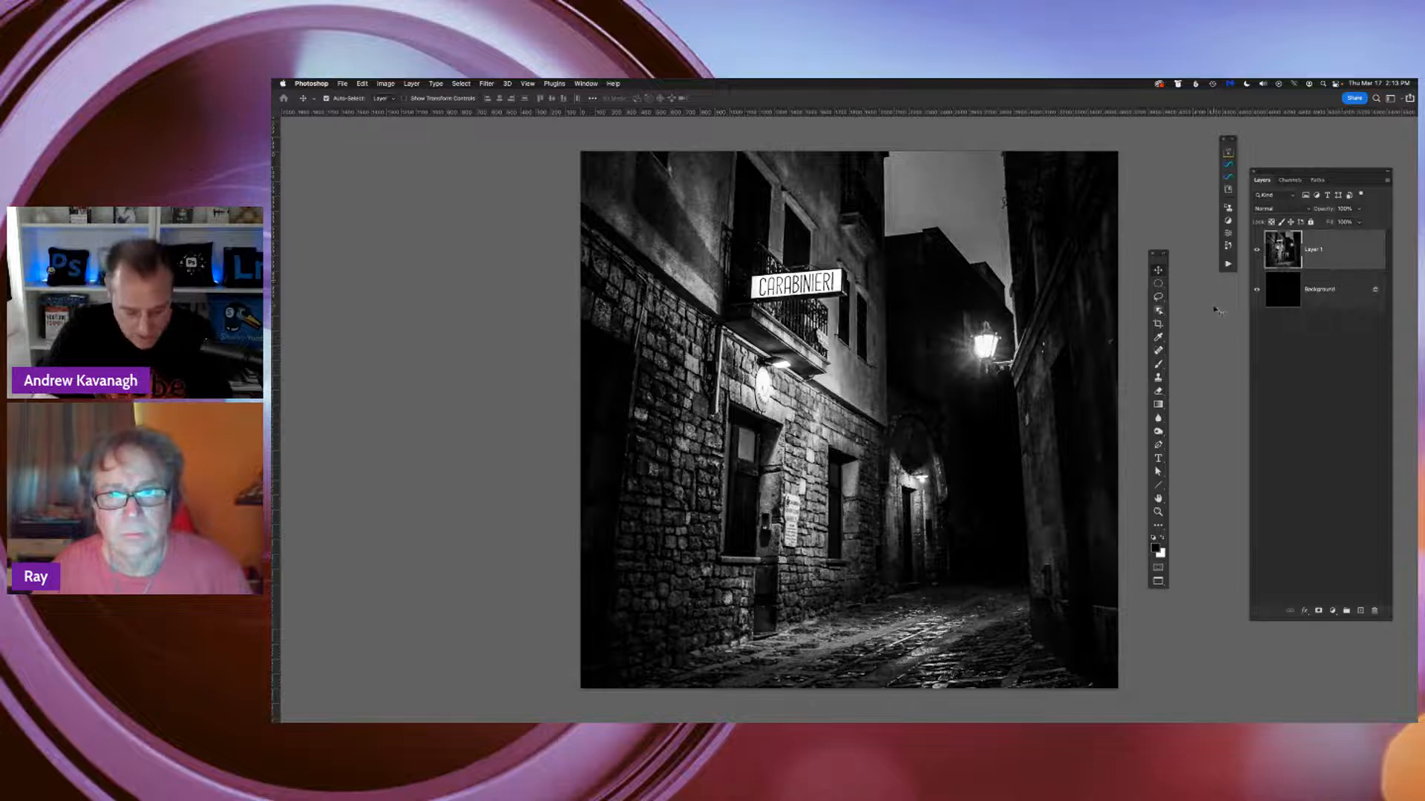
key("f")
key("f")
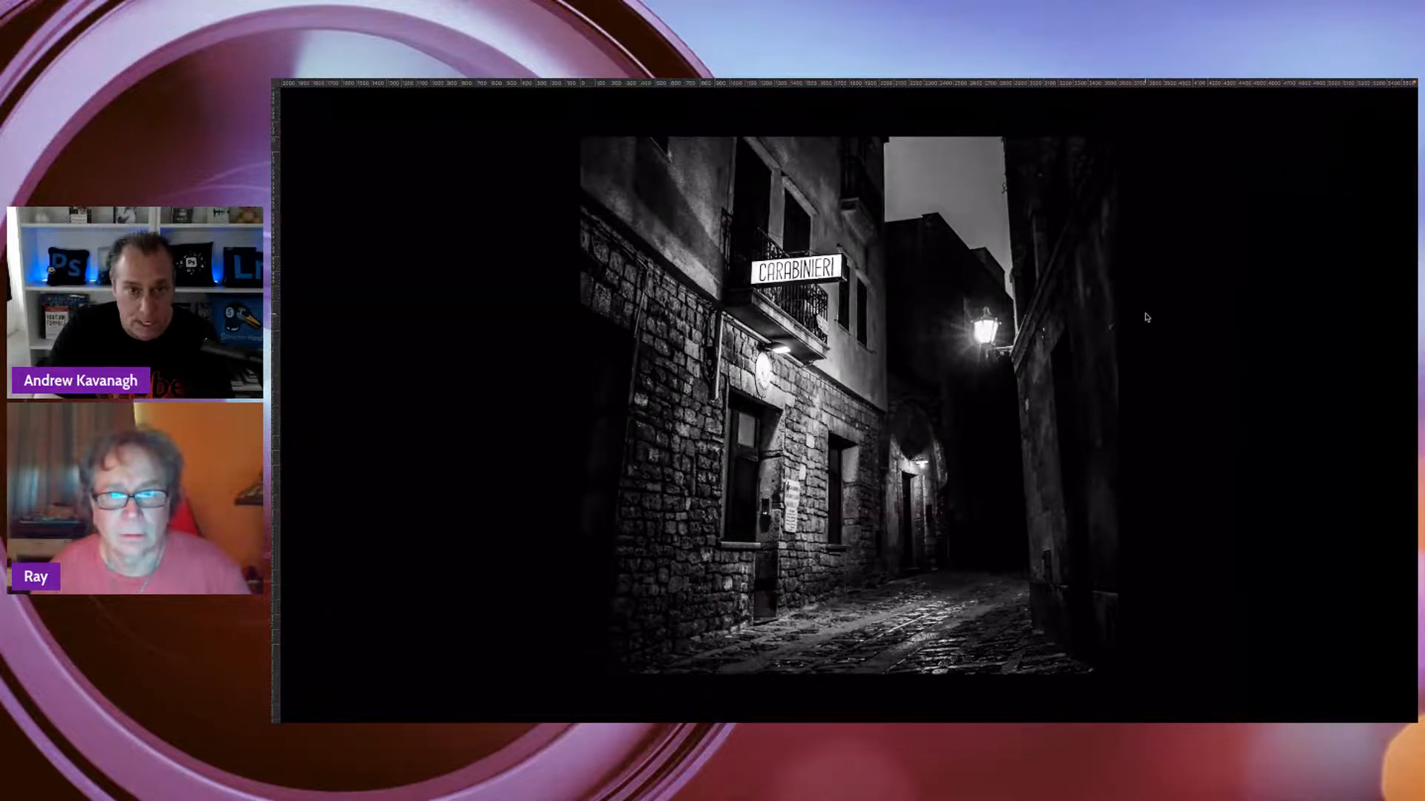
Return to the standard screen mode with floating windows and bring the blue clouds and red tunnel photos into view
key("f")
mouse_move(922, 159)
left_mouse_down()
mouse_move(694, 160)
mouse_move(870, 124)
mouse_move(961, 177)
mouse_move(944, 159)
left_mouse_up()
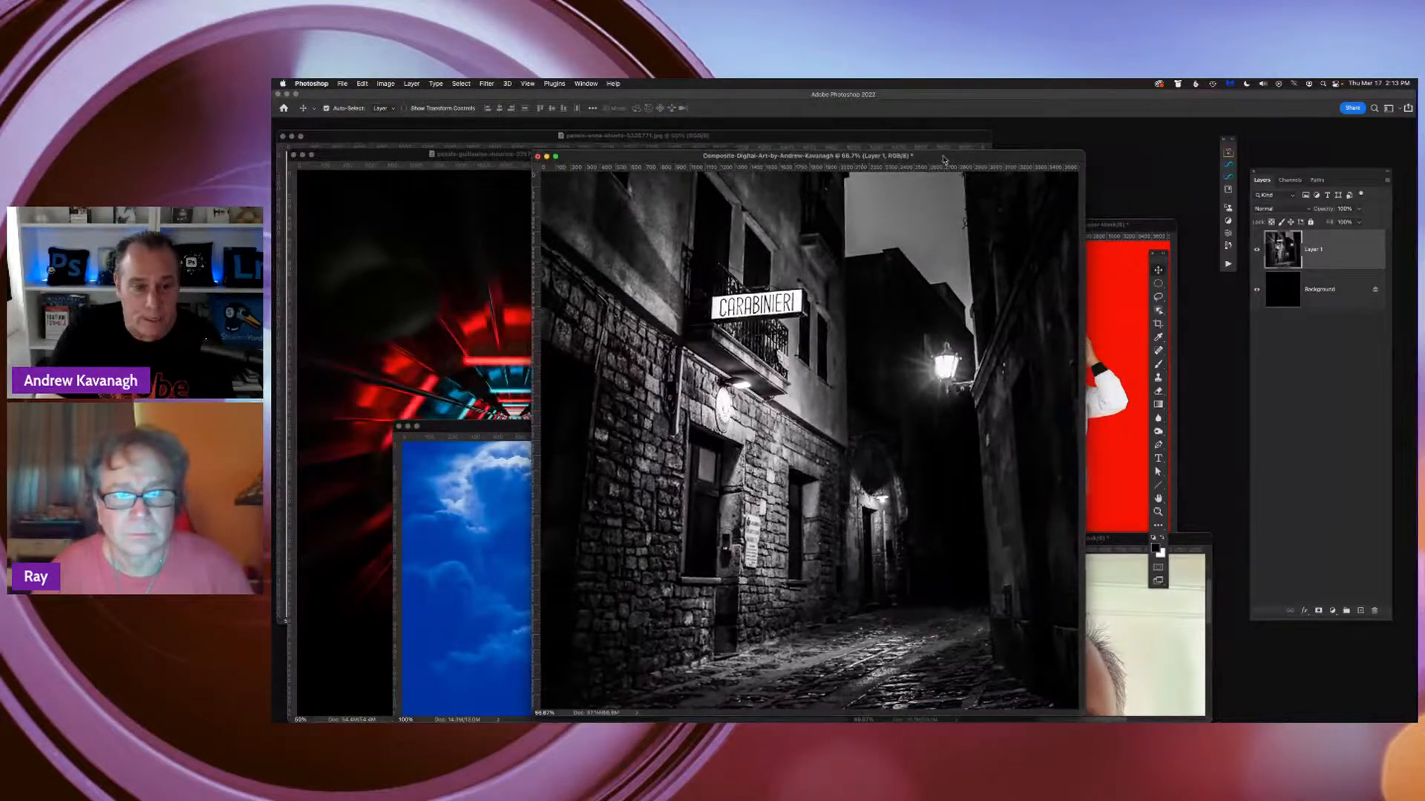
left_click_drag(508, 429, 499, 368)
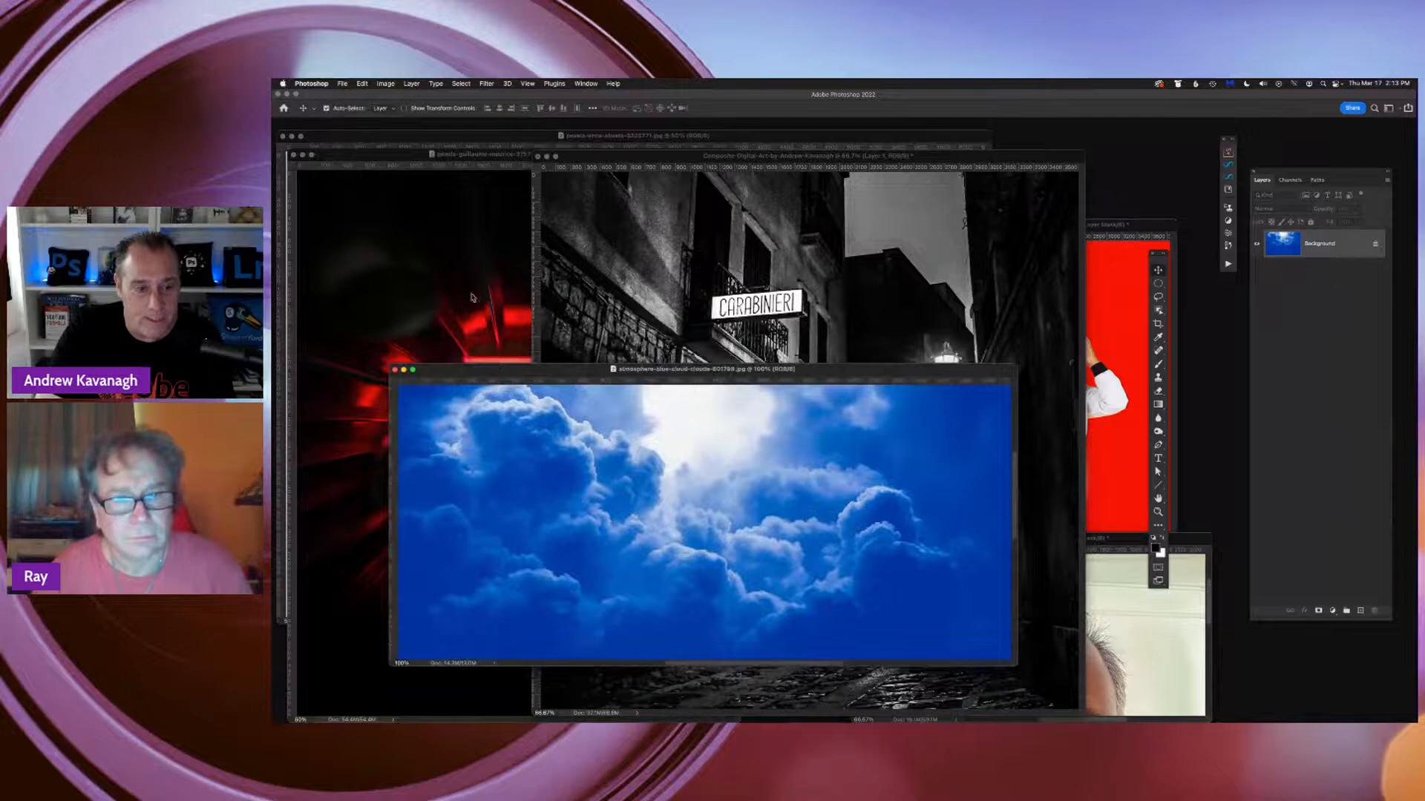
left_click(458, 274)
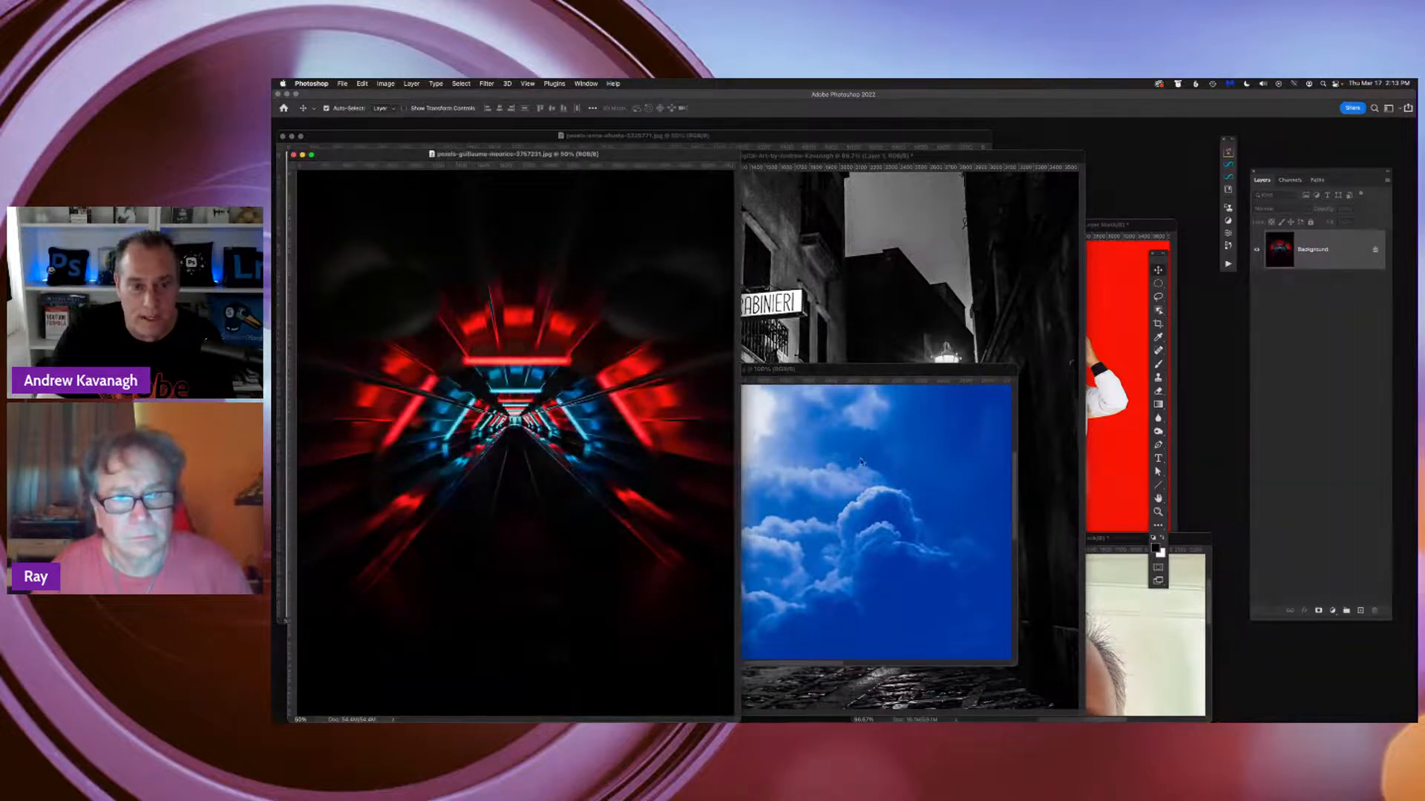
Move the blue clouds photo below the alley's lamp and copy its Background layer into the composite document over the alley
left_click(890, 473)
left_click_drag(874, 371, 941, 493)
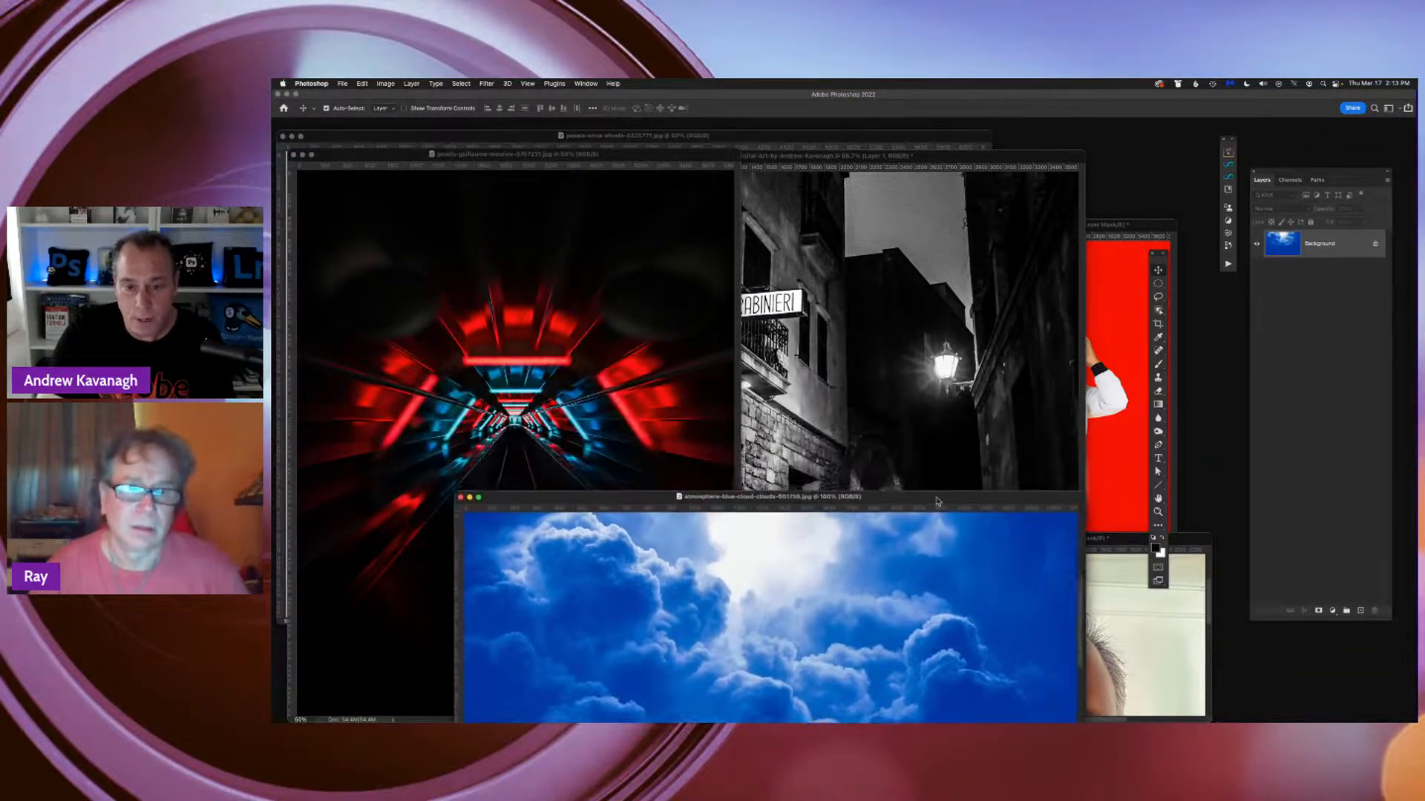
left_click_drag(1329, 243, 1318, 244)
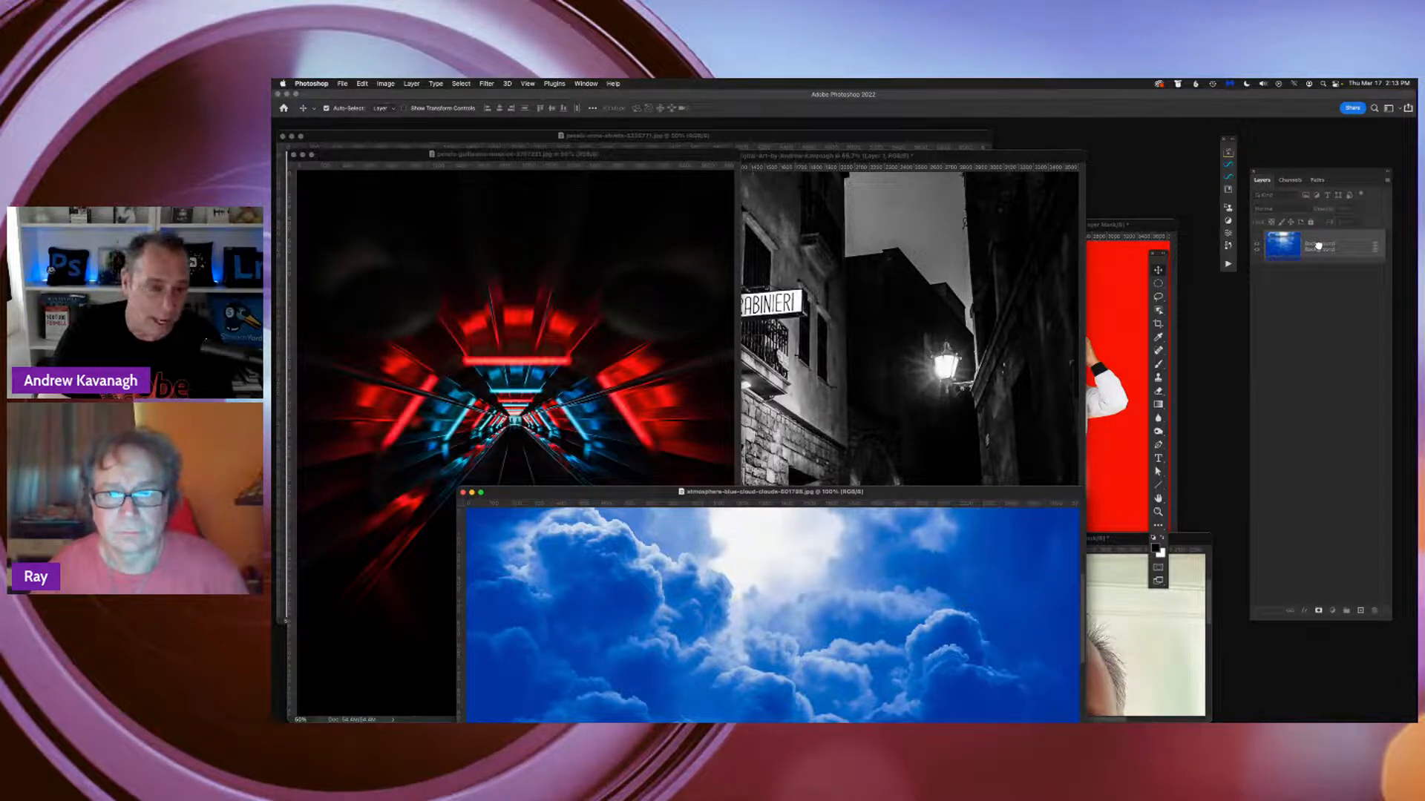
left_click_drag(1319, 245, 853, 379)
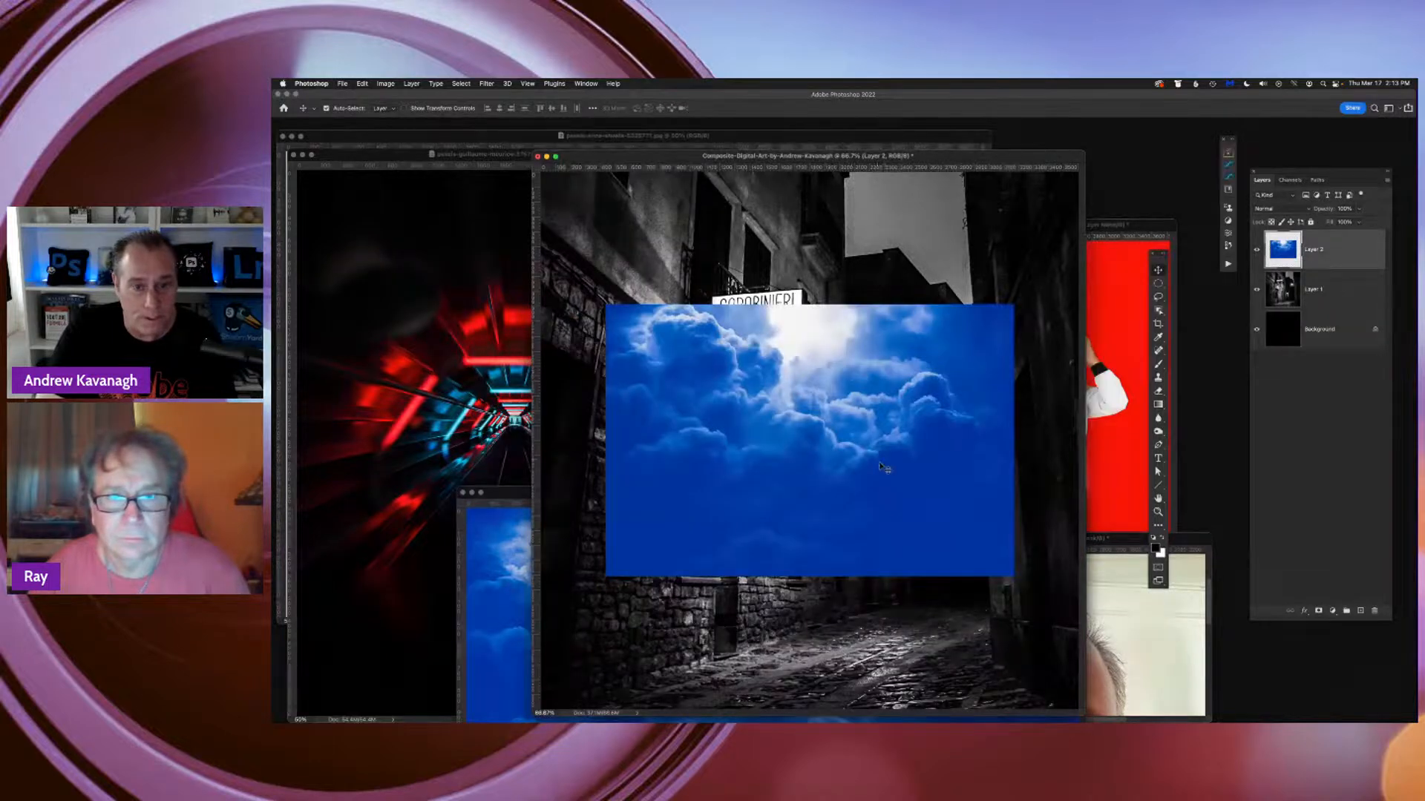
Show the composite in full screen mode with the menu bar, rename the clouds layer "Sky" and convert it to a smart object
key("f")
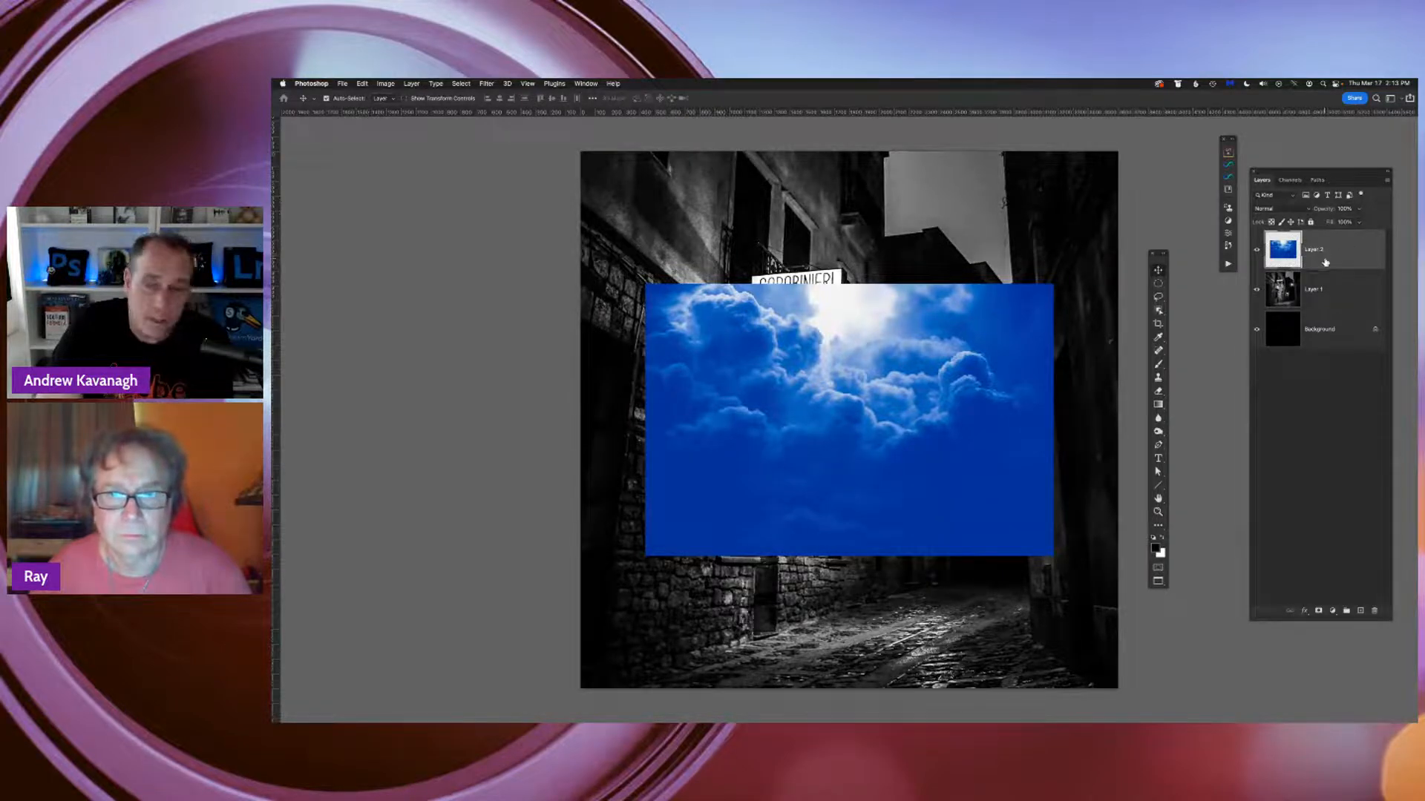
double_click(1312, 249)
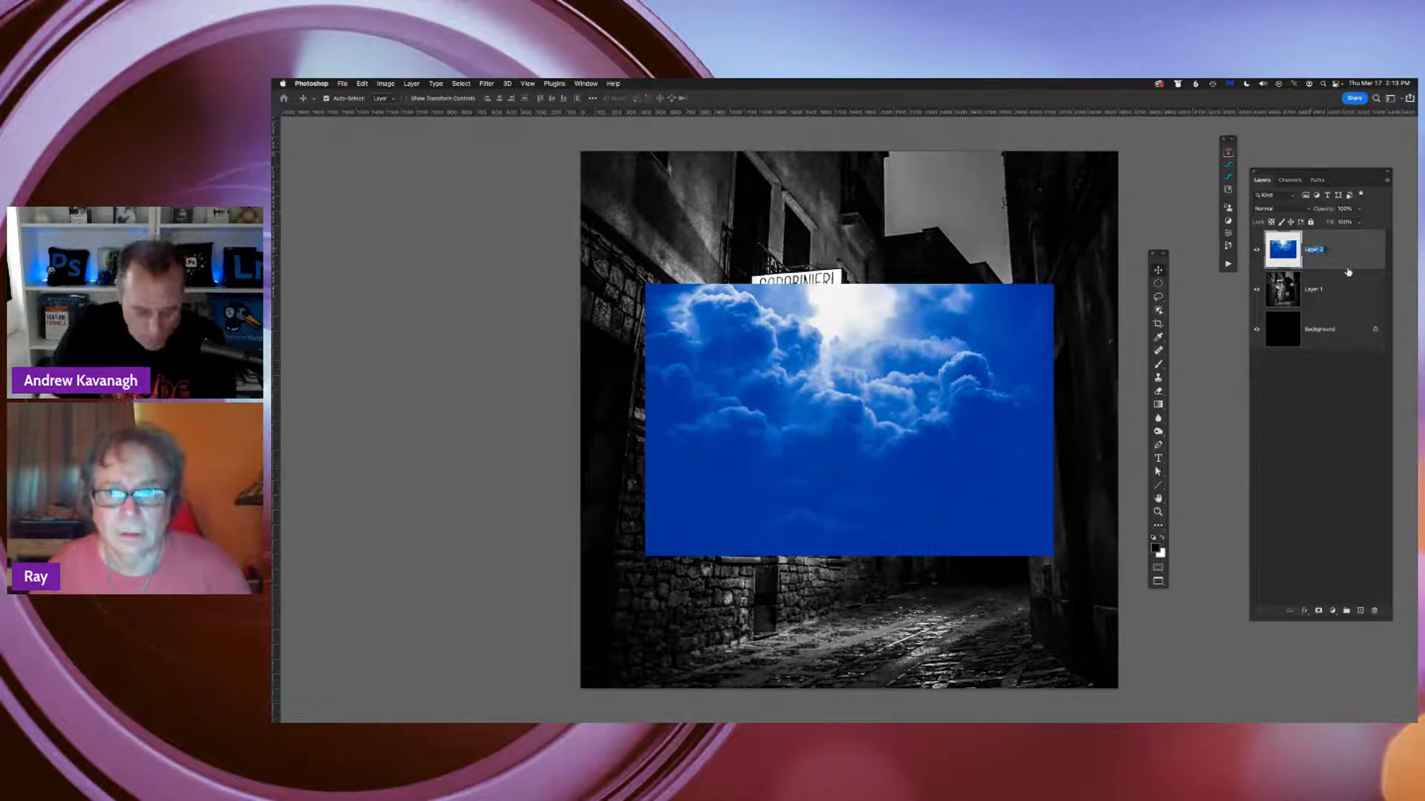
type("Sky")
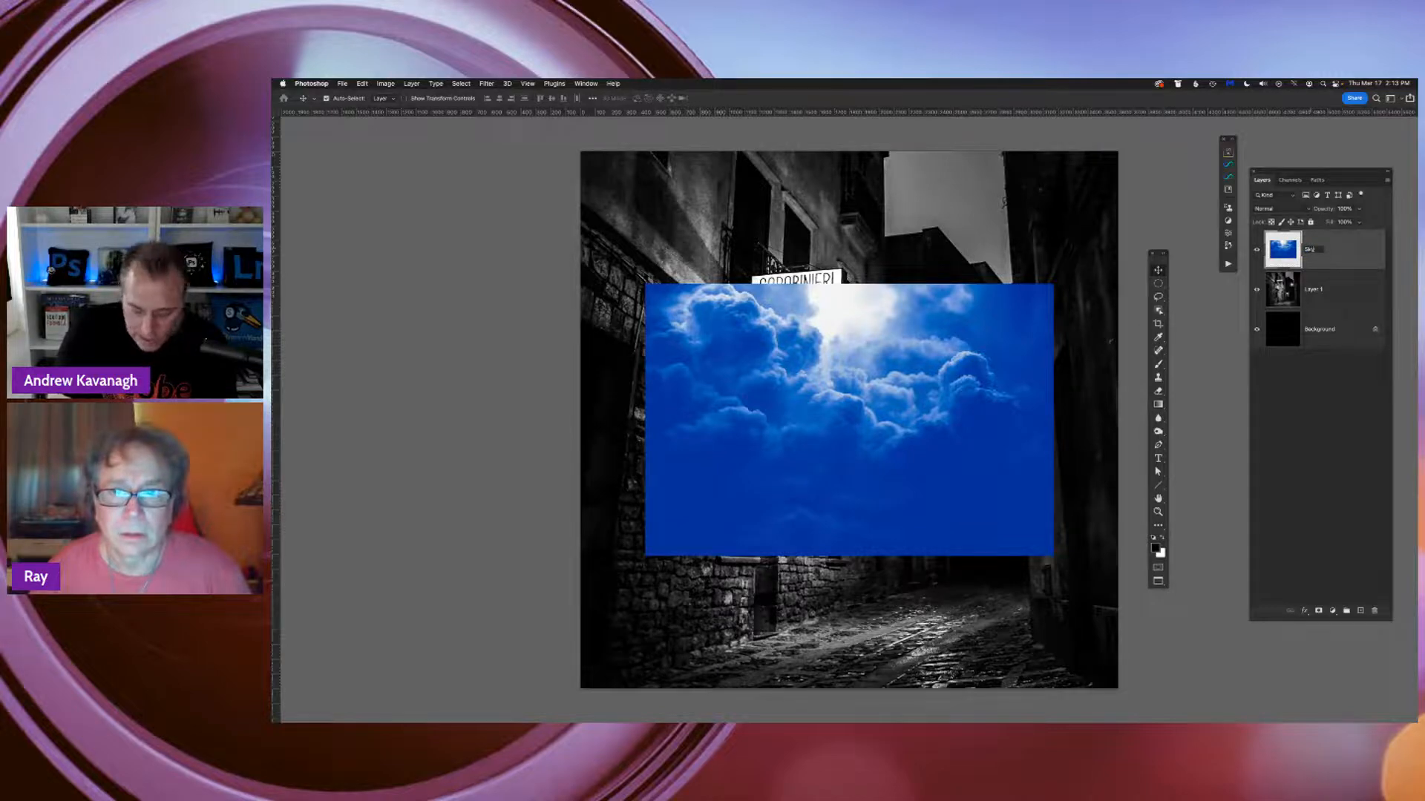
key("Return")
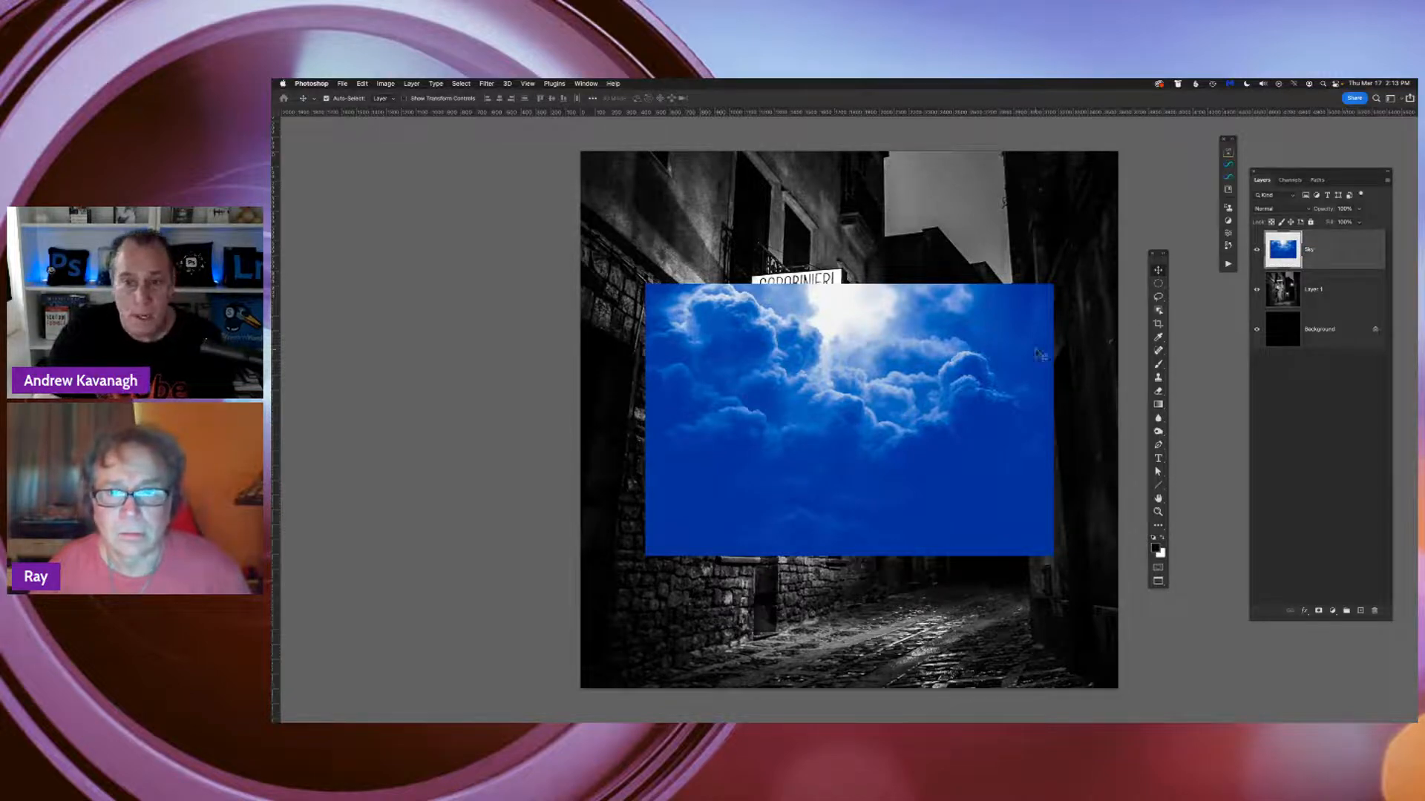
right_click(1324, 255)
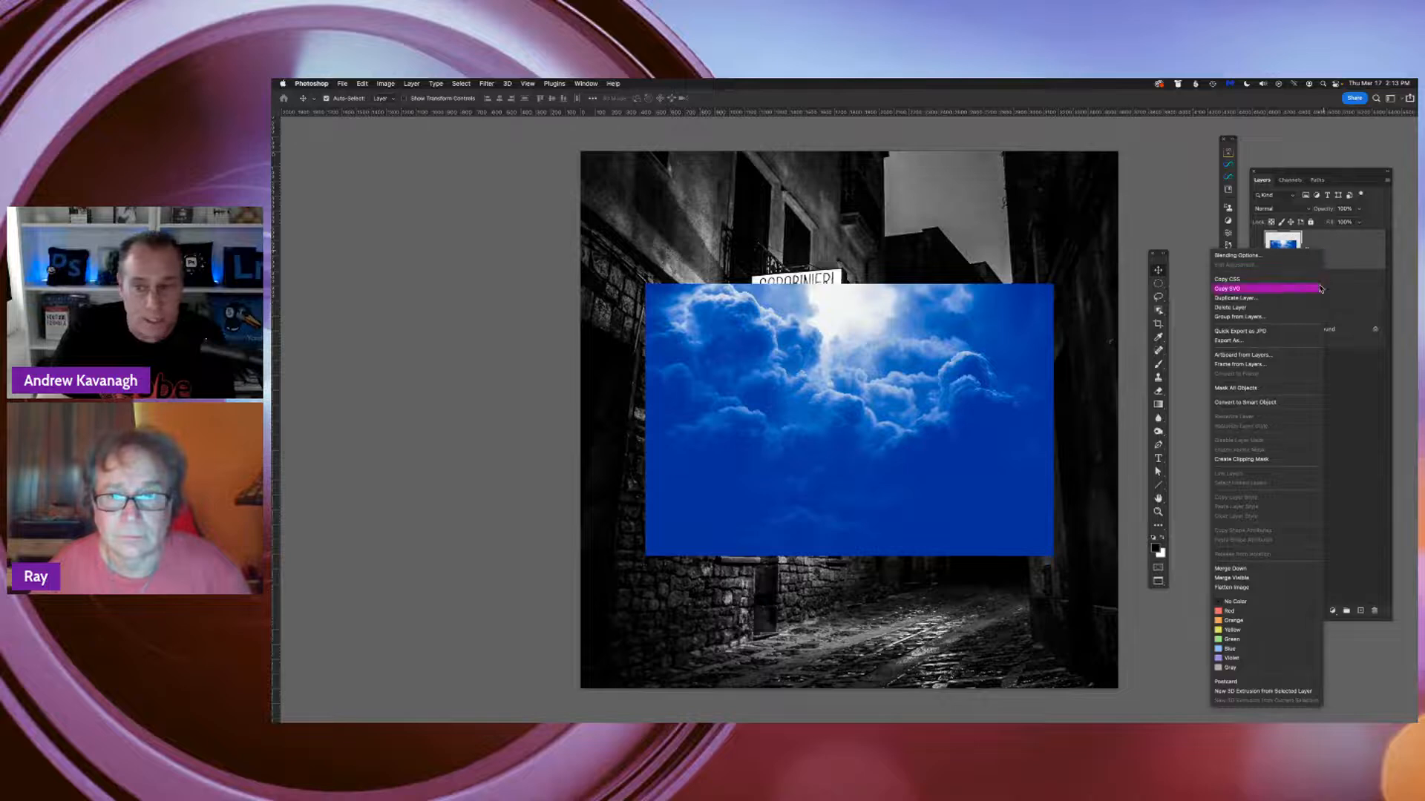
left_click(1289, 407)
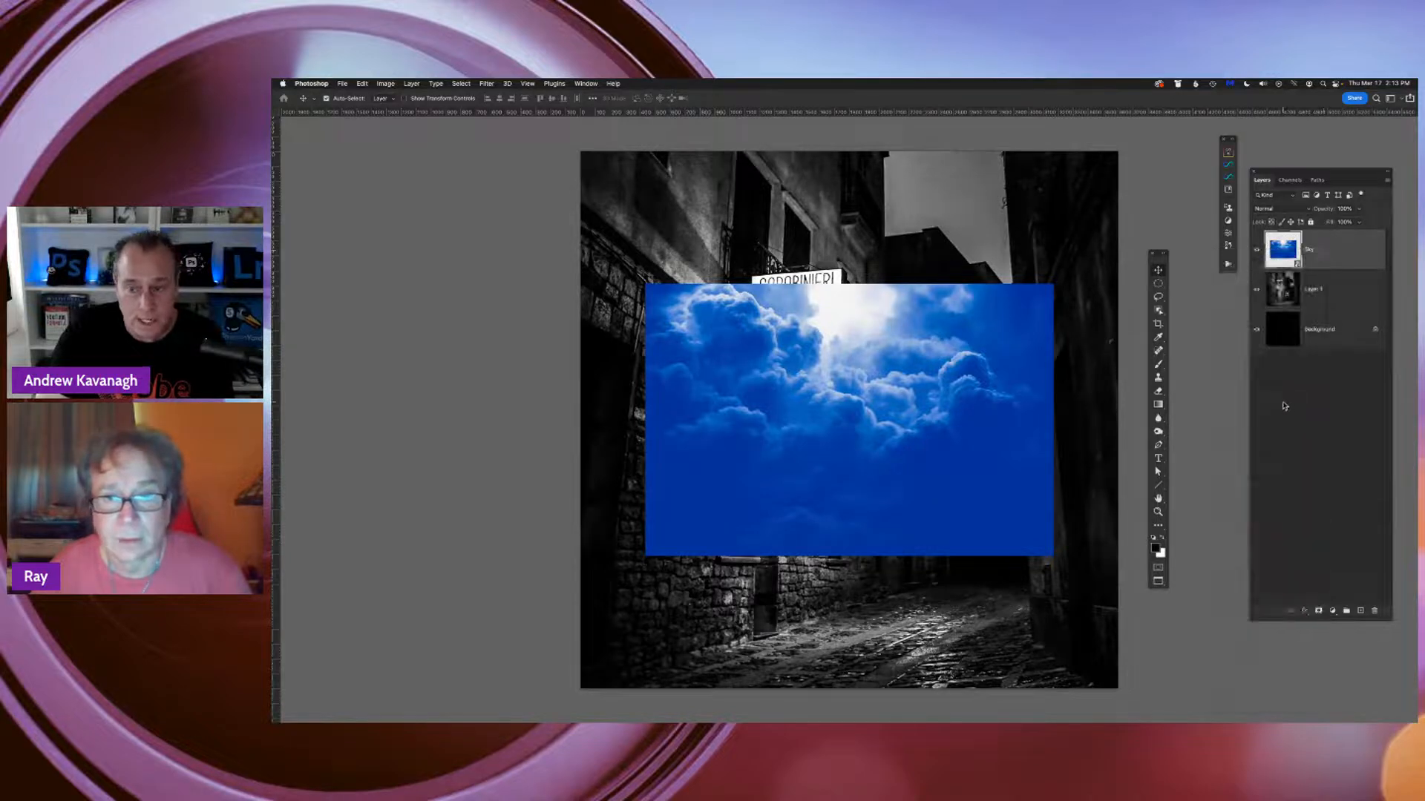
Enlarge the Sky smart object from its centre until it covers the whole canvas, and rasterize the layer
key("super+t")
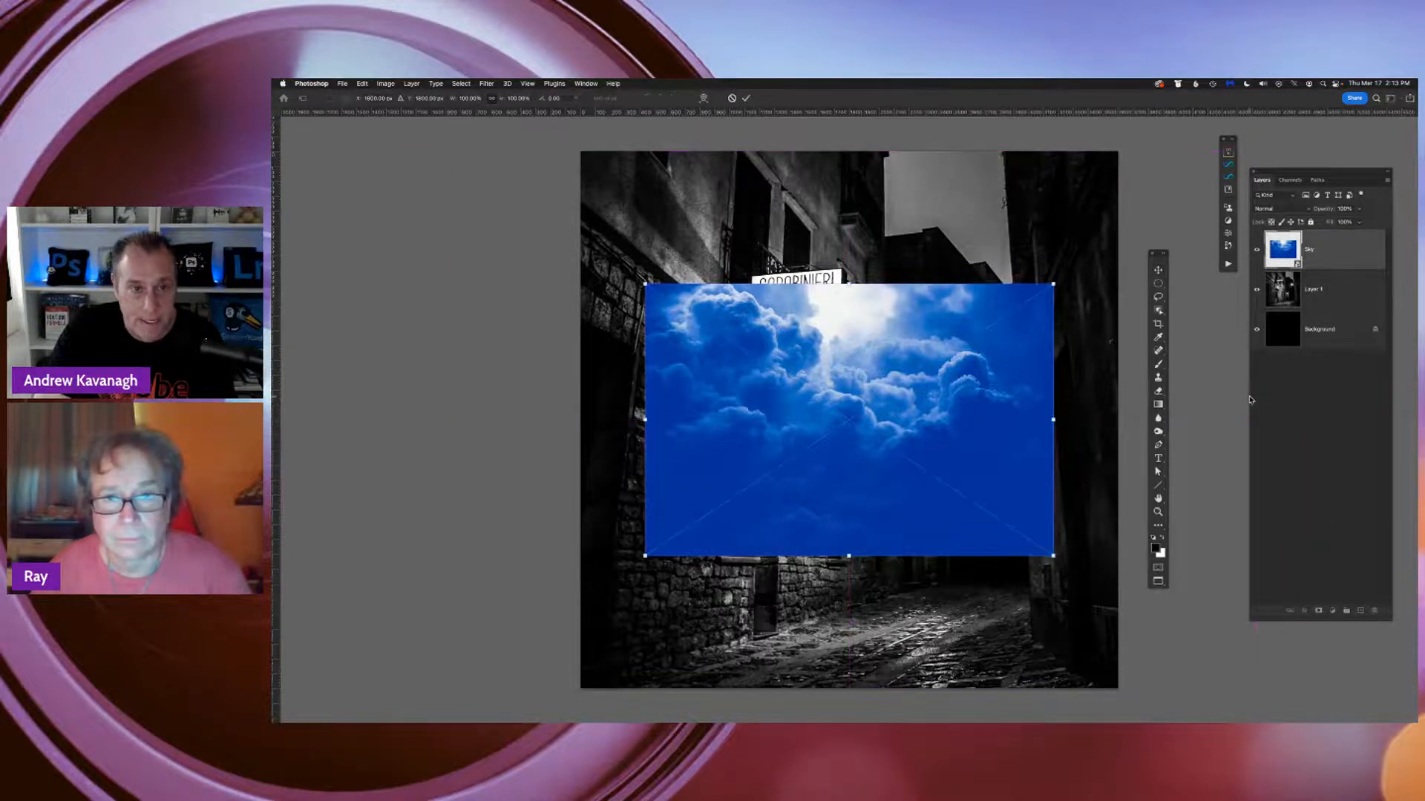
key("Return")
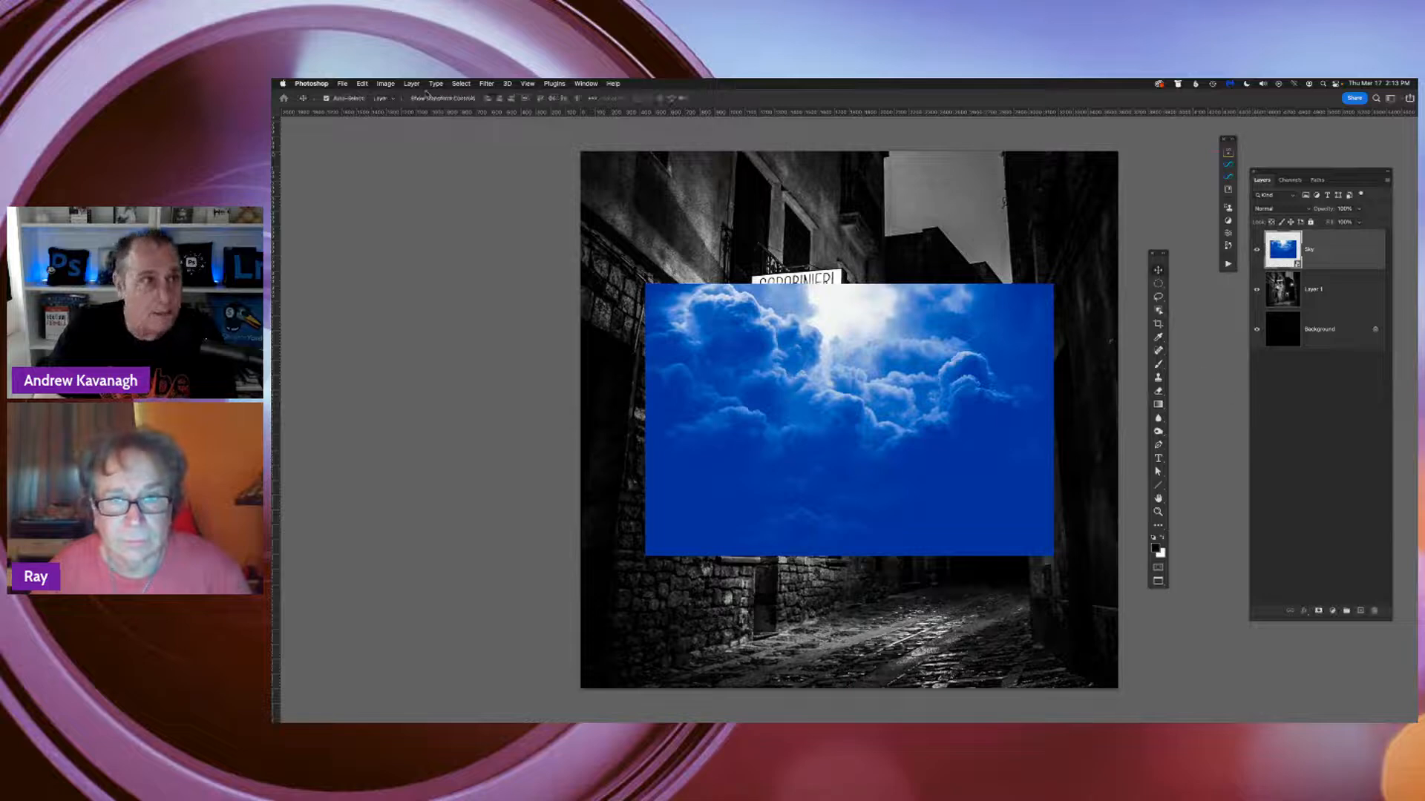
left_click(410, 84)
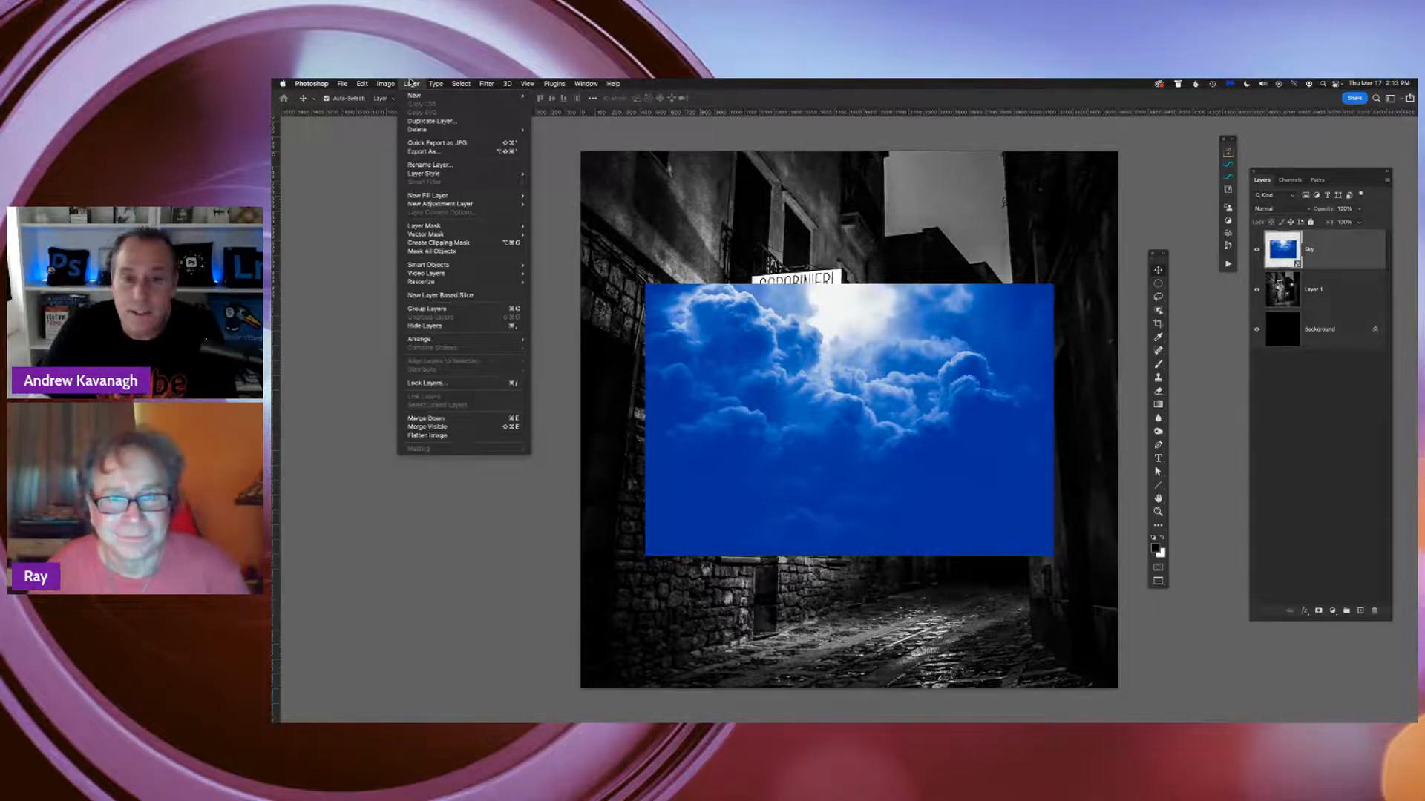
mouse_move(363, 81)
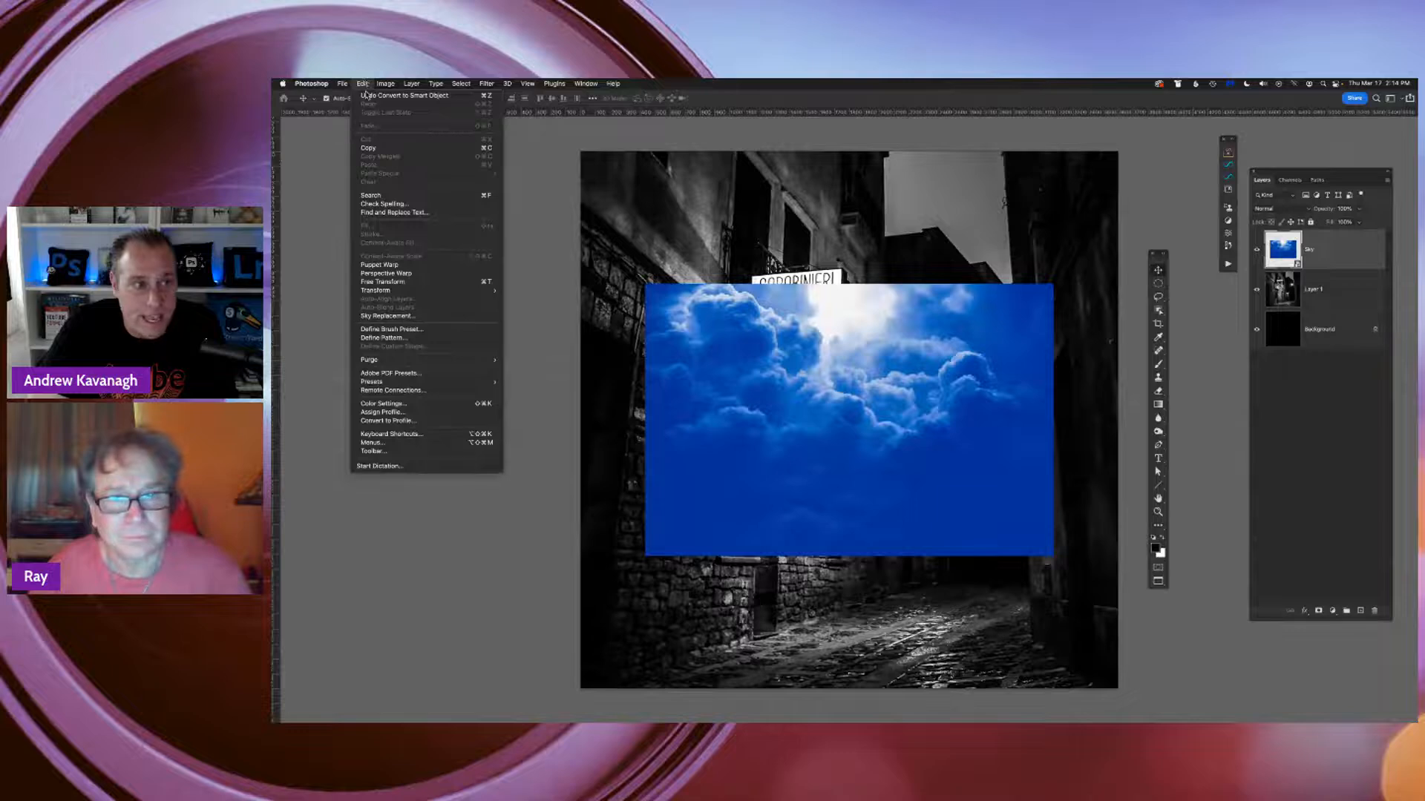
mouse_move(405, 297)
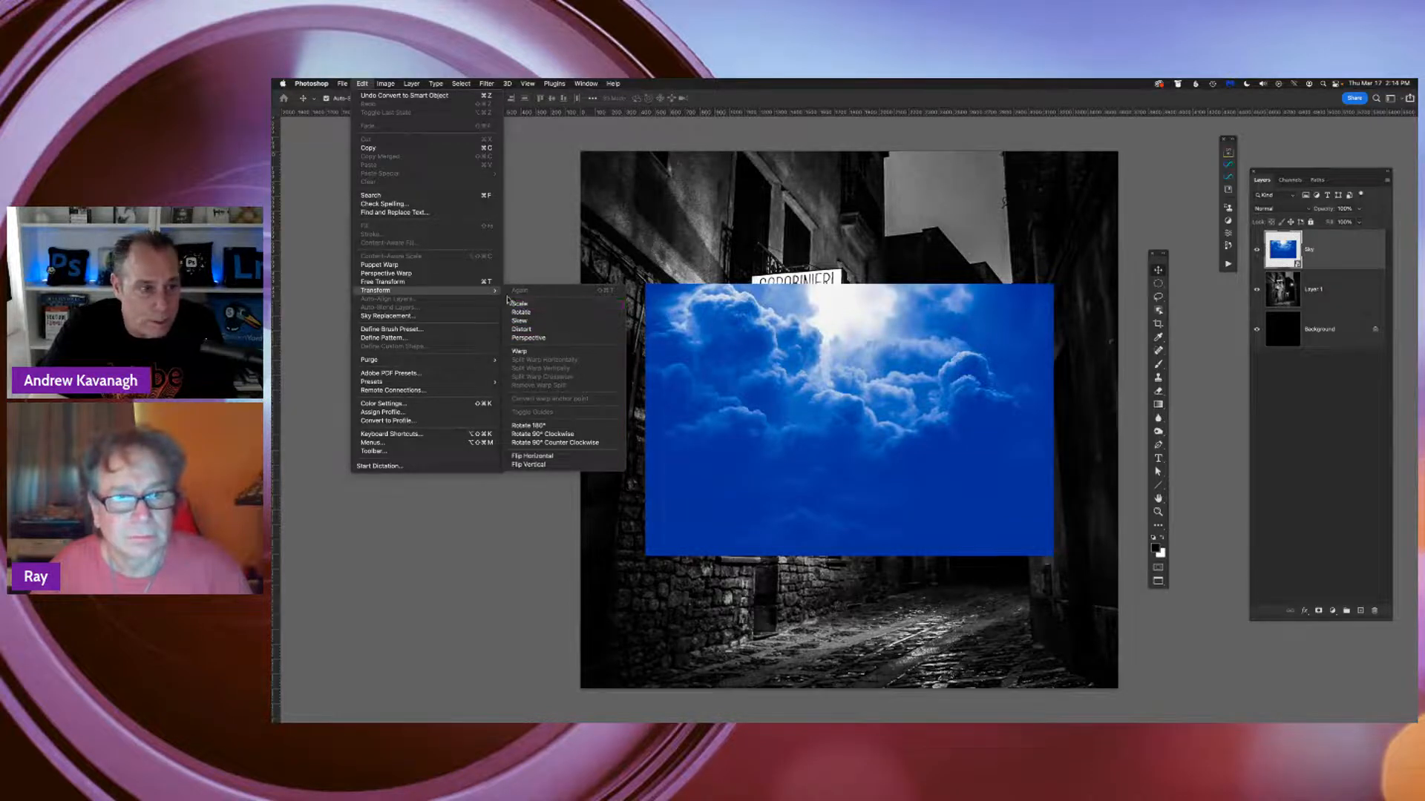
left_click(490, 282)
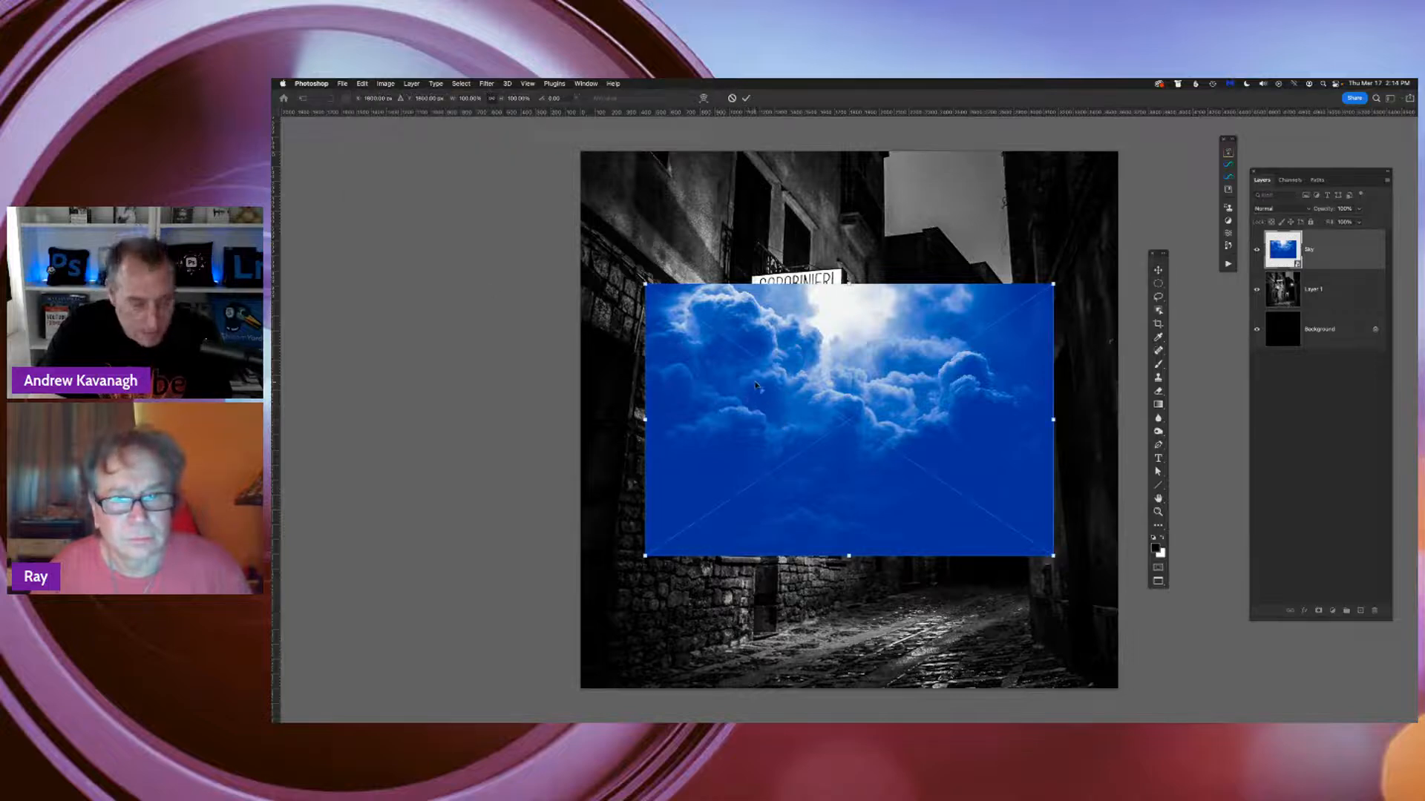
left_click_drag(645, 284, 512, 129)
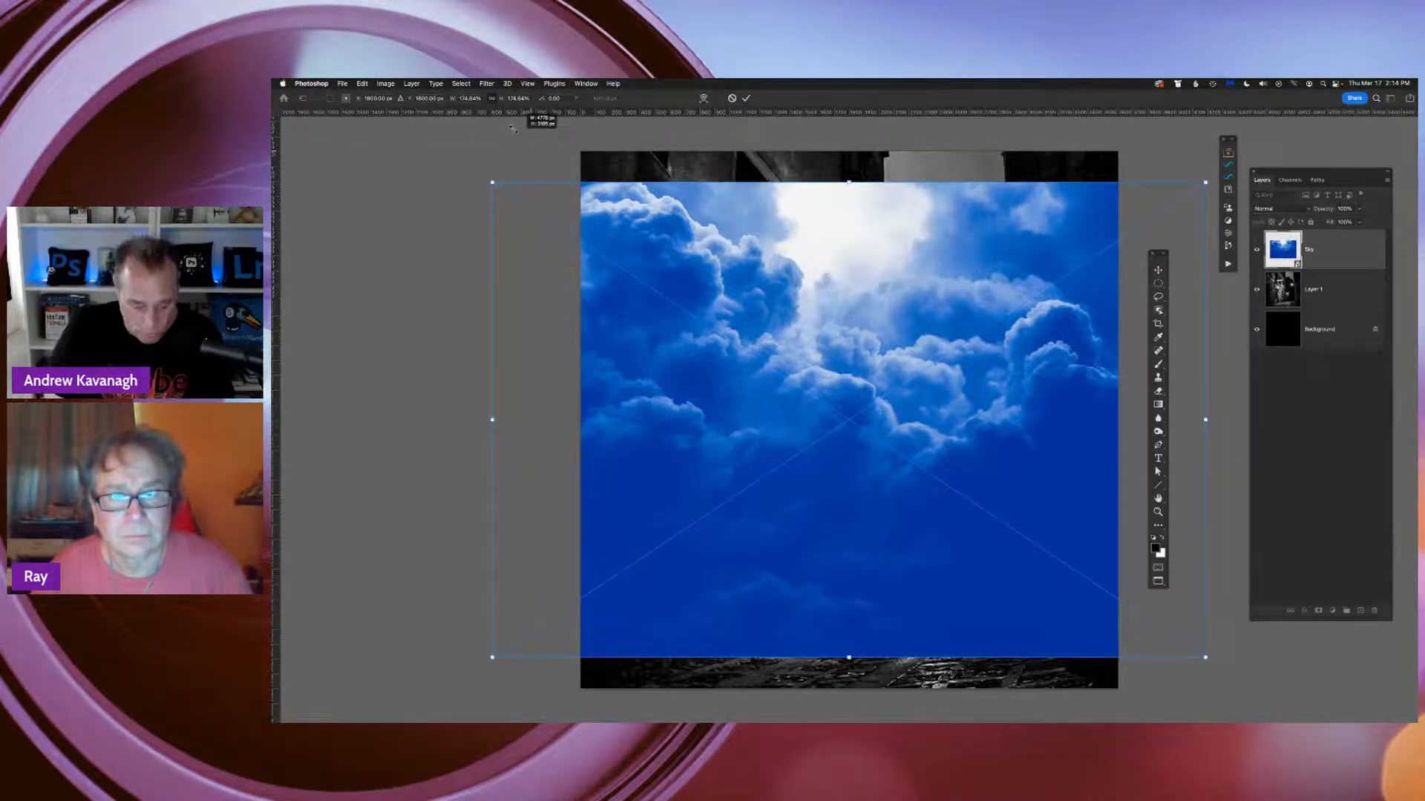
left_click_drag(513, 130, 498, 114)
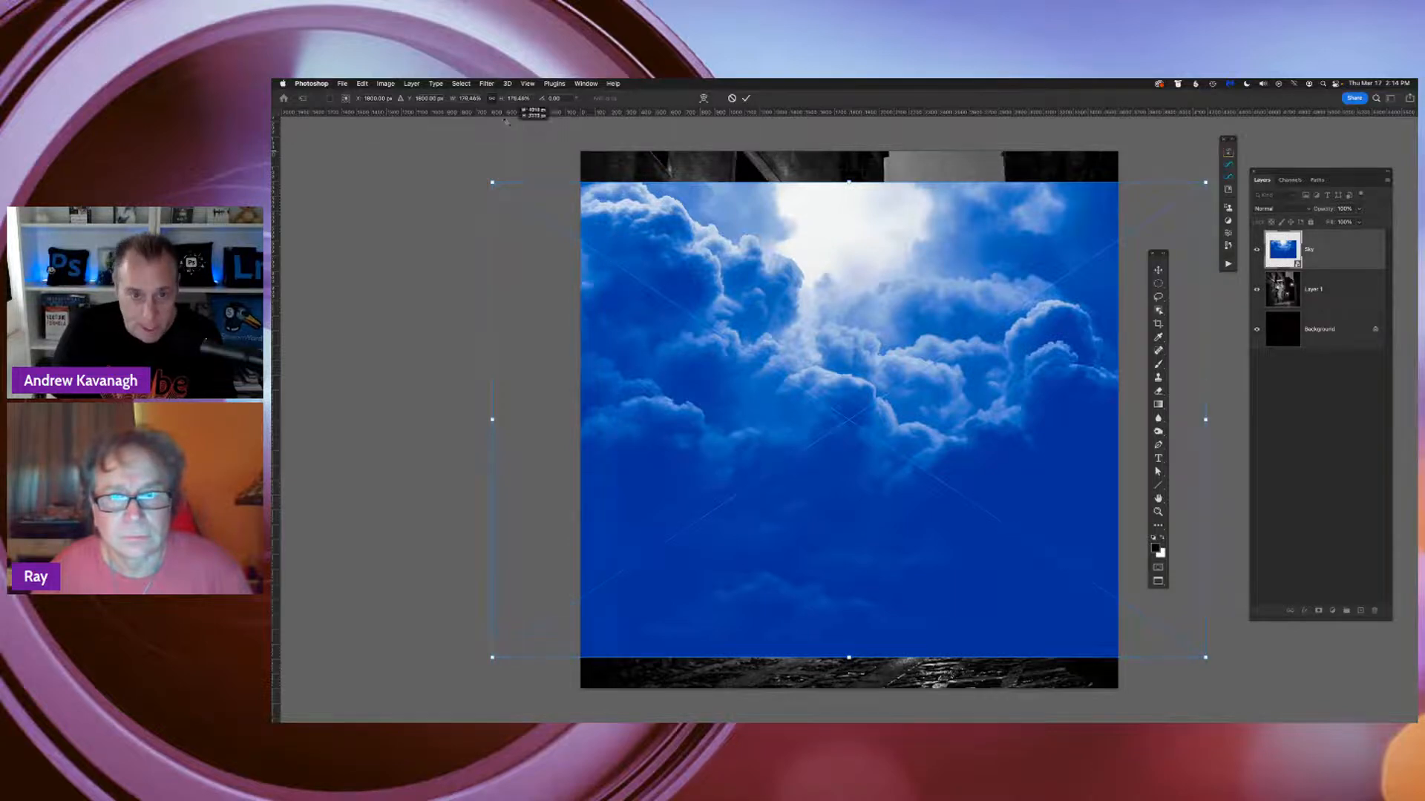
key("Return")
key("super+minus")
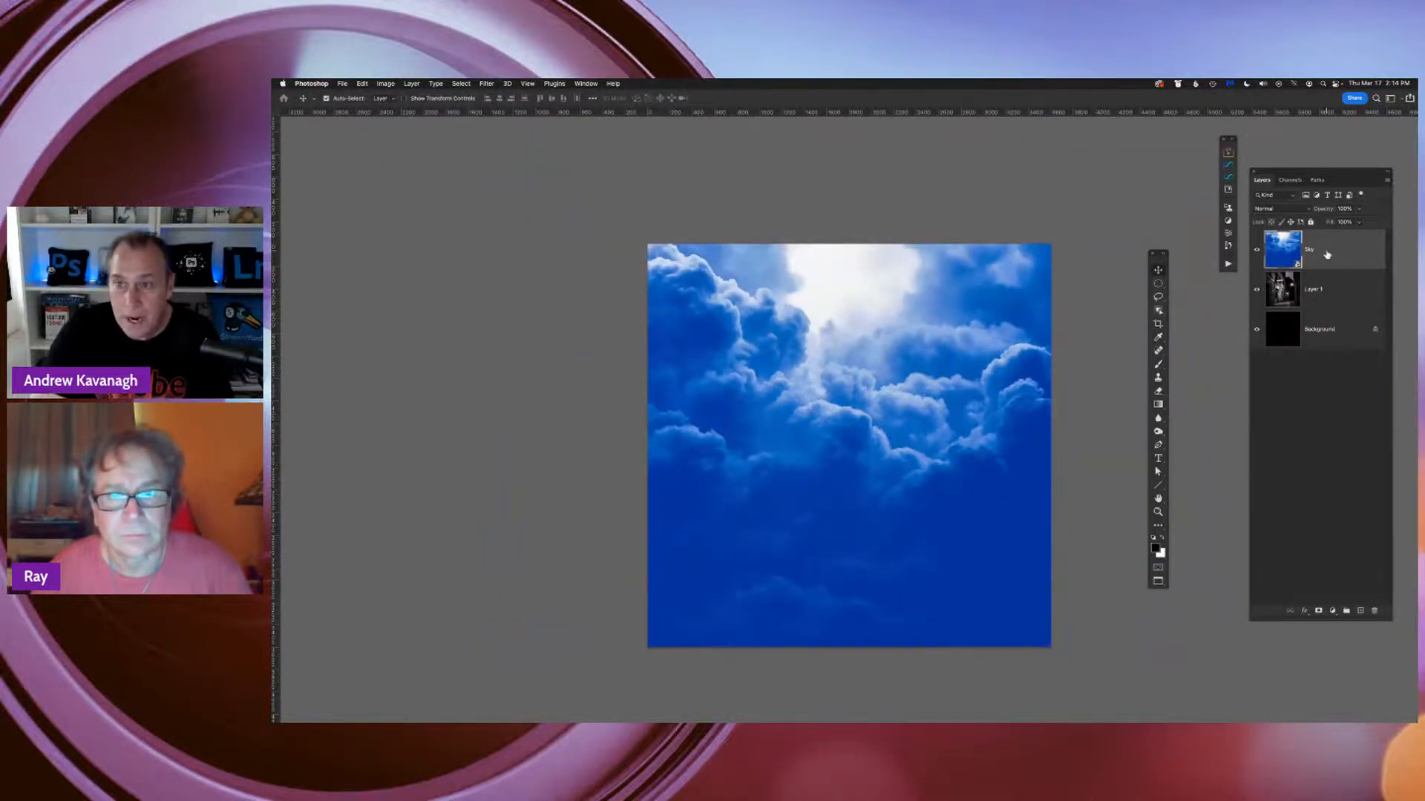
right_click(1328, 254)
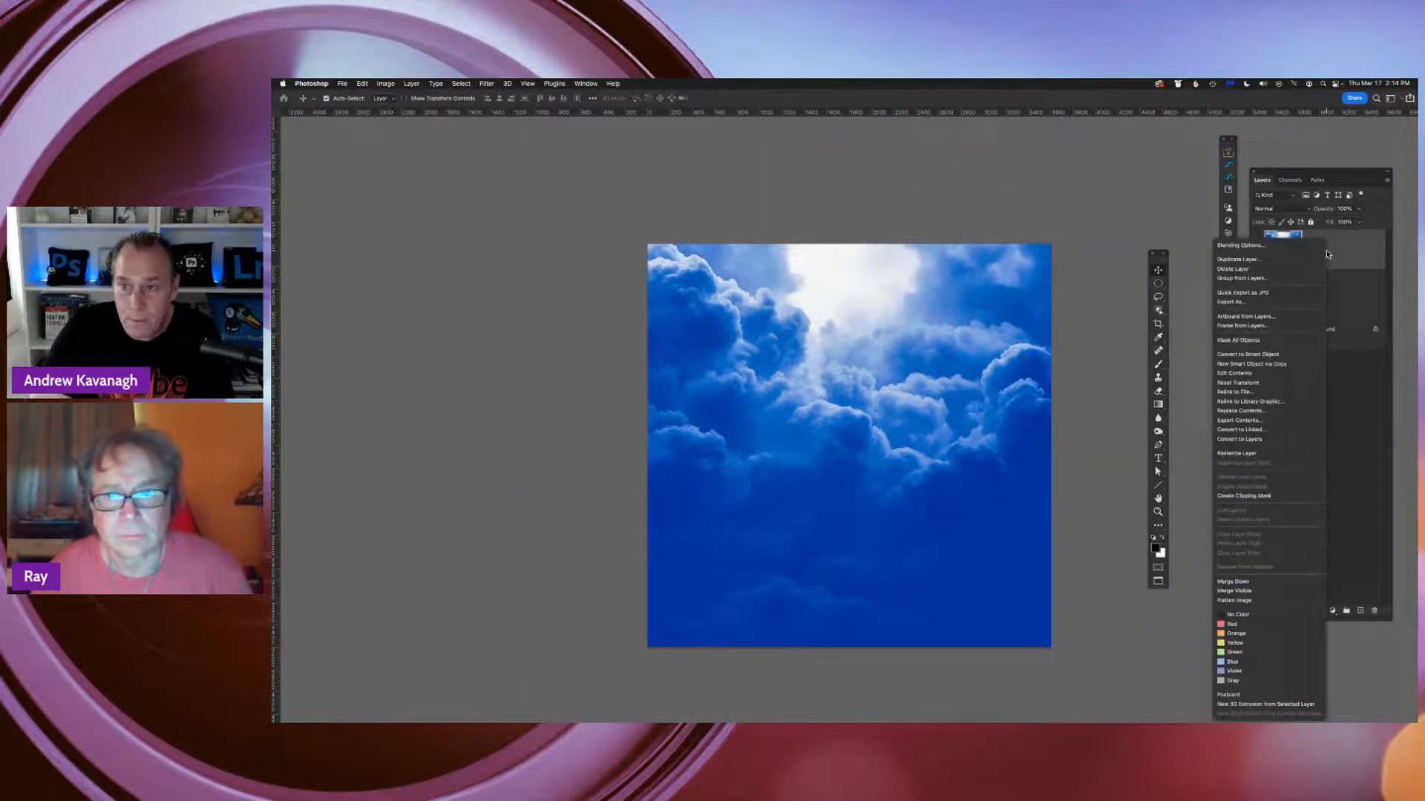
left_click(1280, 454)
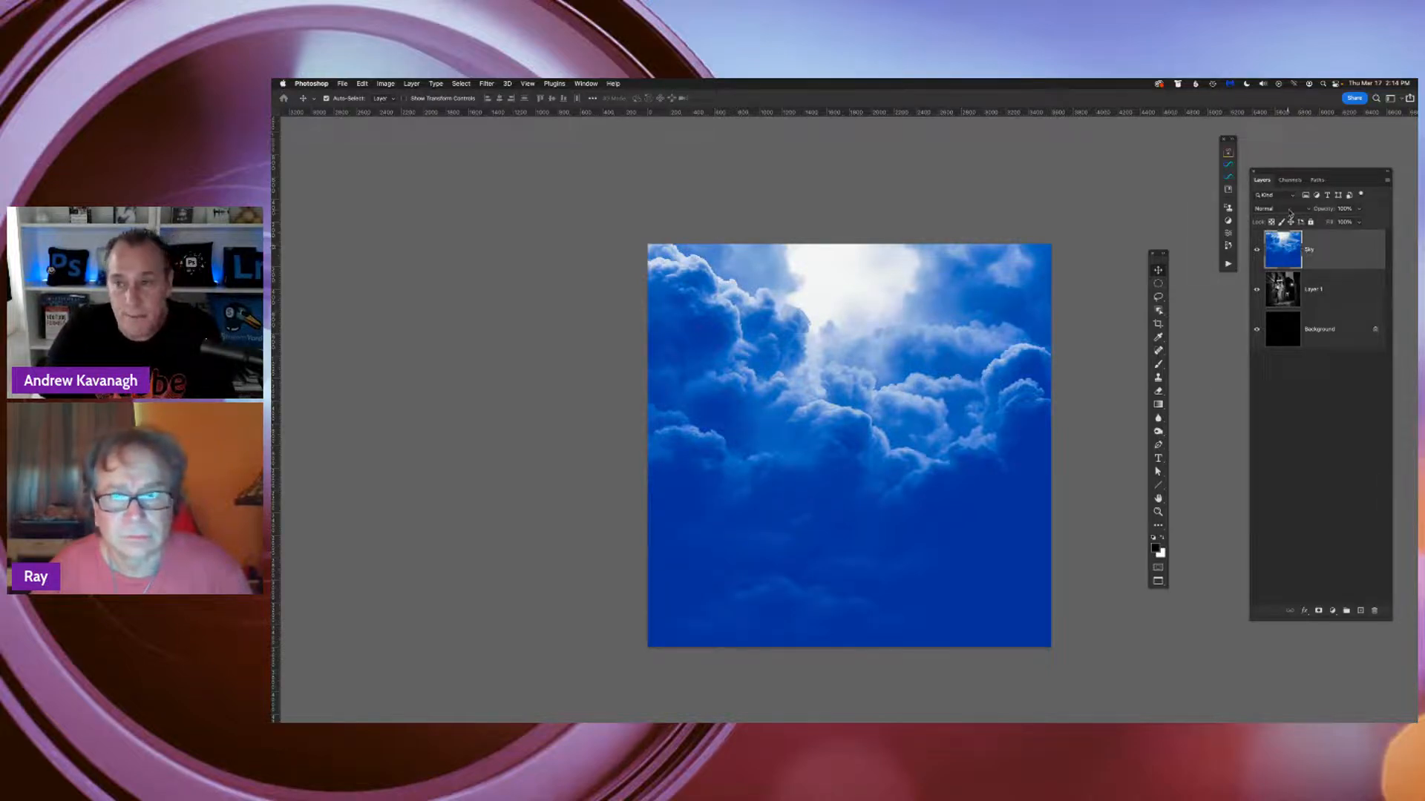
Preview the blend modes for the Sky layer over the alley, trying Linear Burn, Lighten and Screen
left_click(1290, 211)
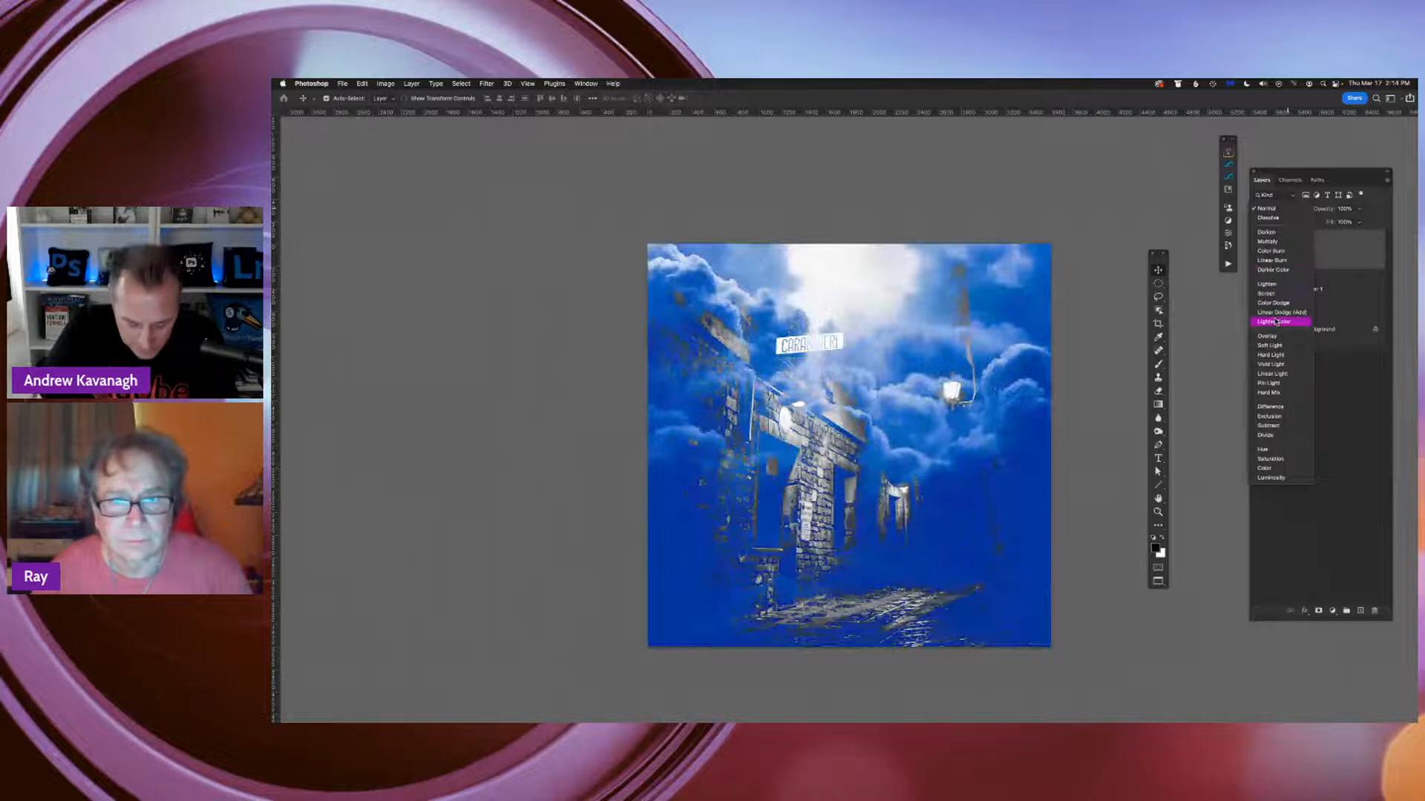
left_click(1105, 331)
key("super+plus")
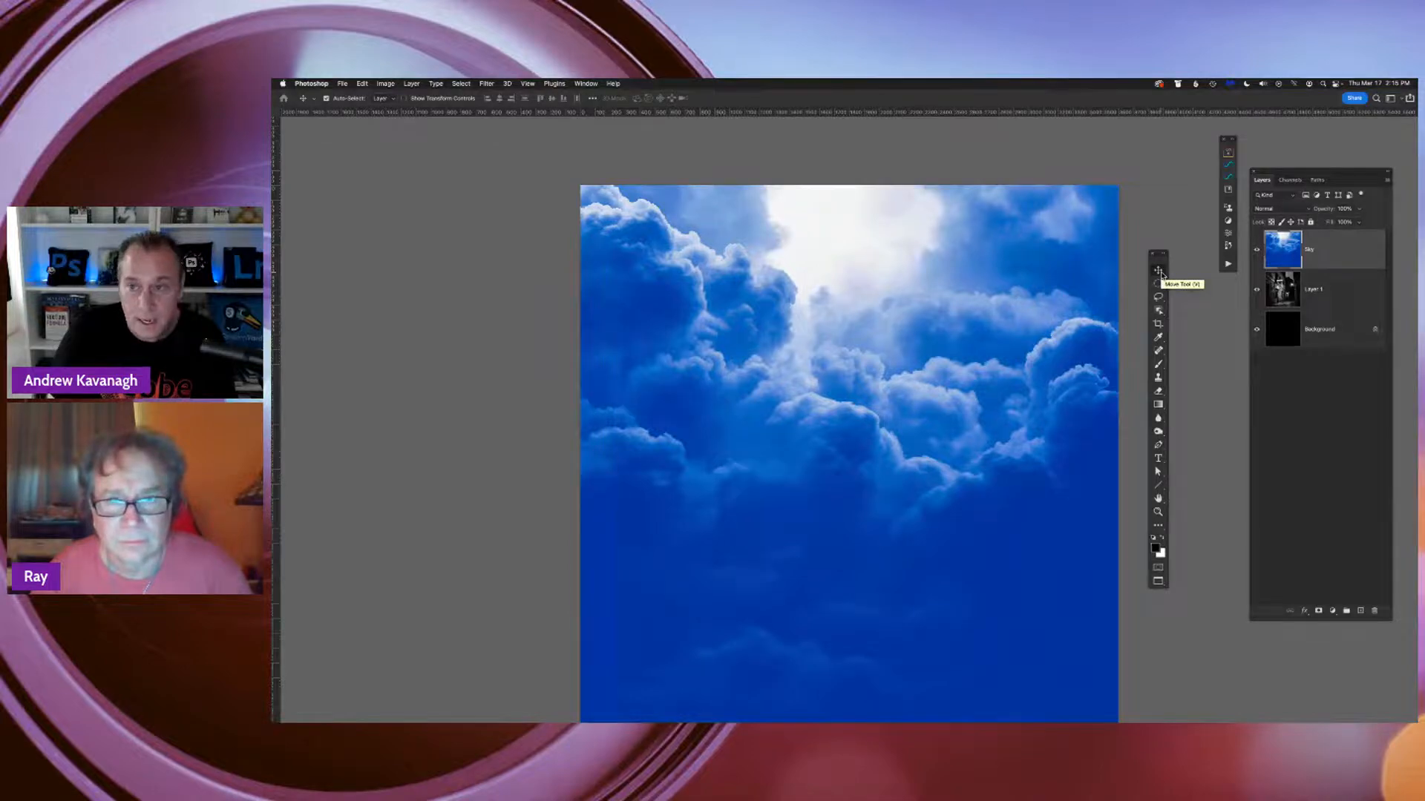
key("shift+plus")
key("shift+plus")
key("shift+plus")
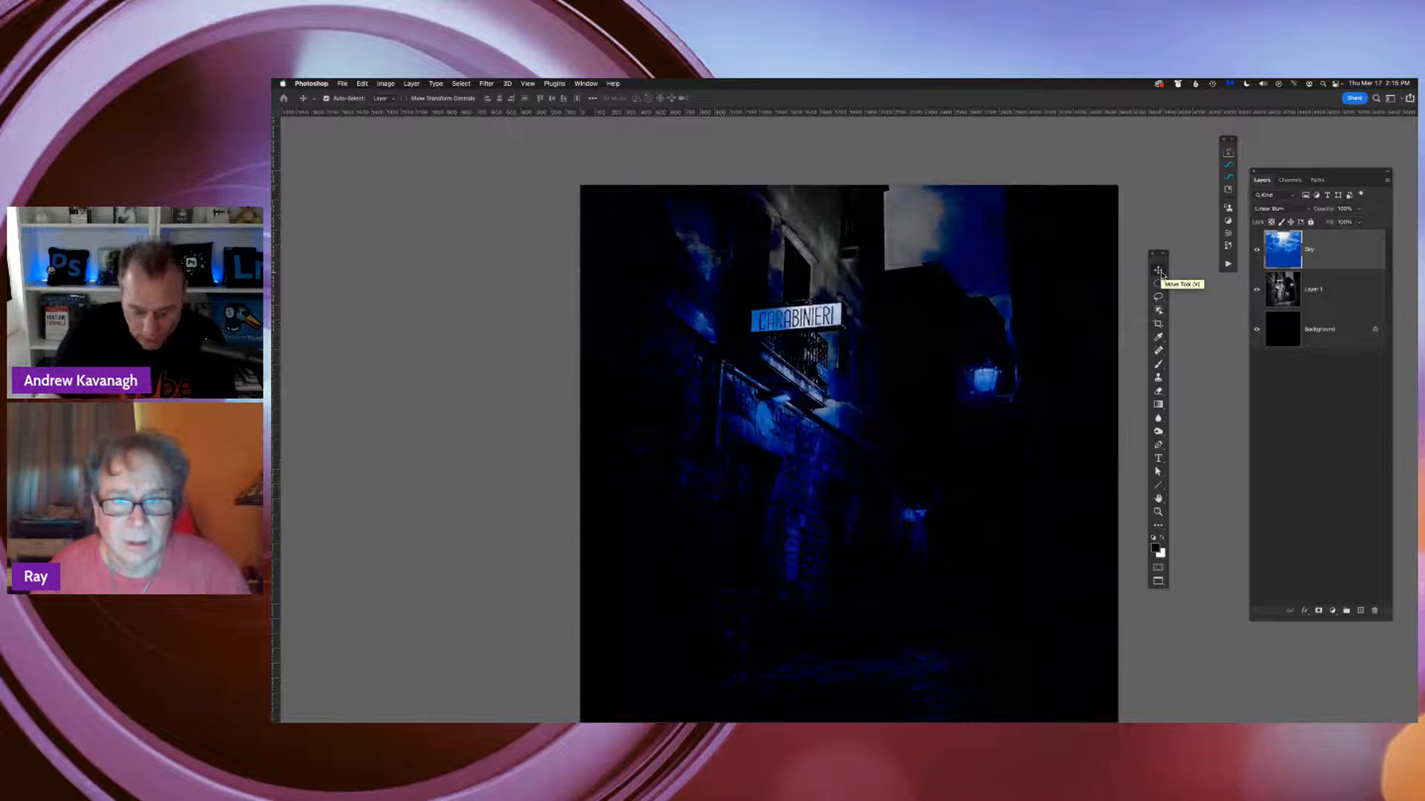
key("shift+plus")
key("shift+plus")
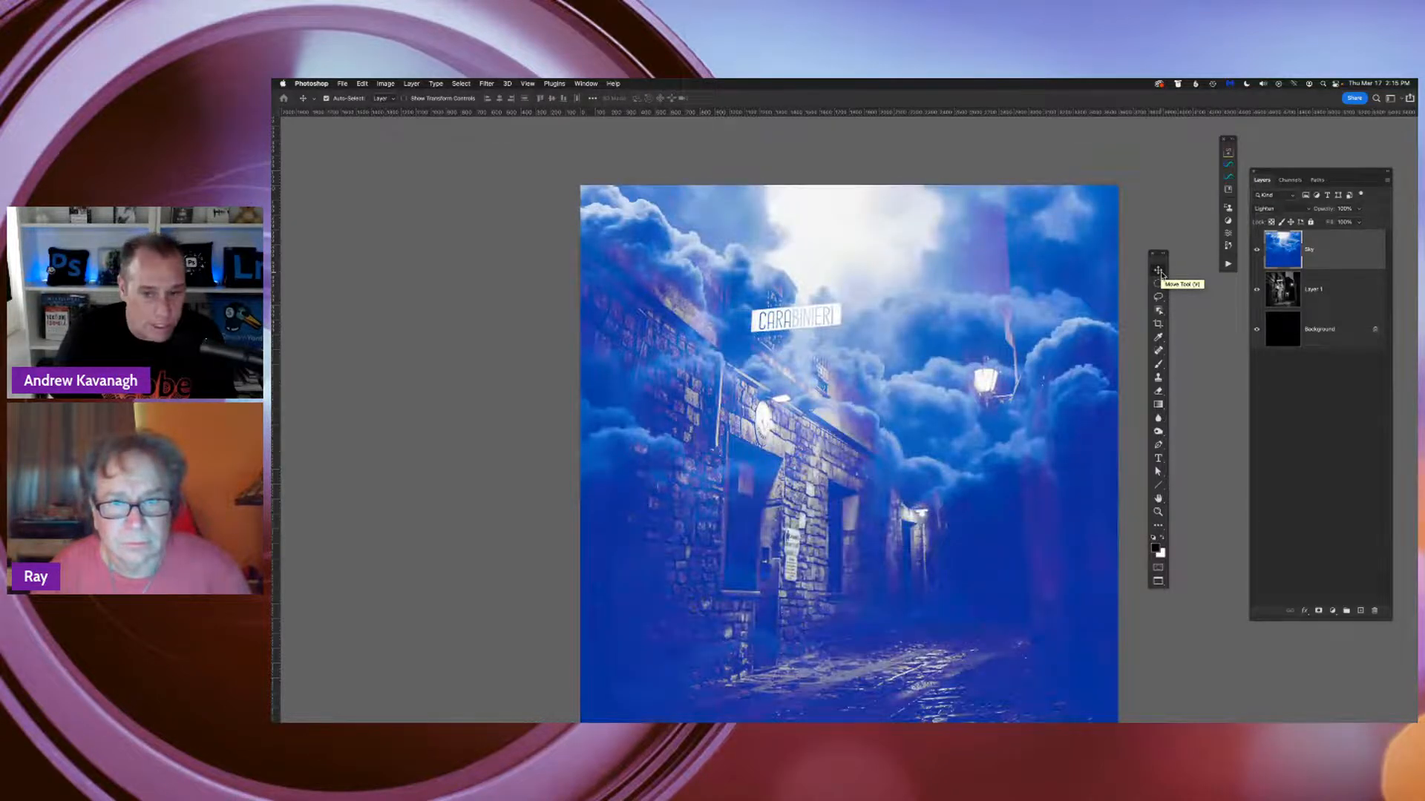
key("shift+plus")
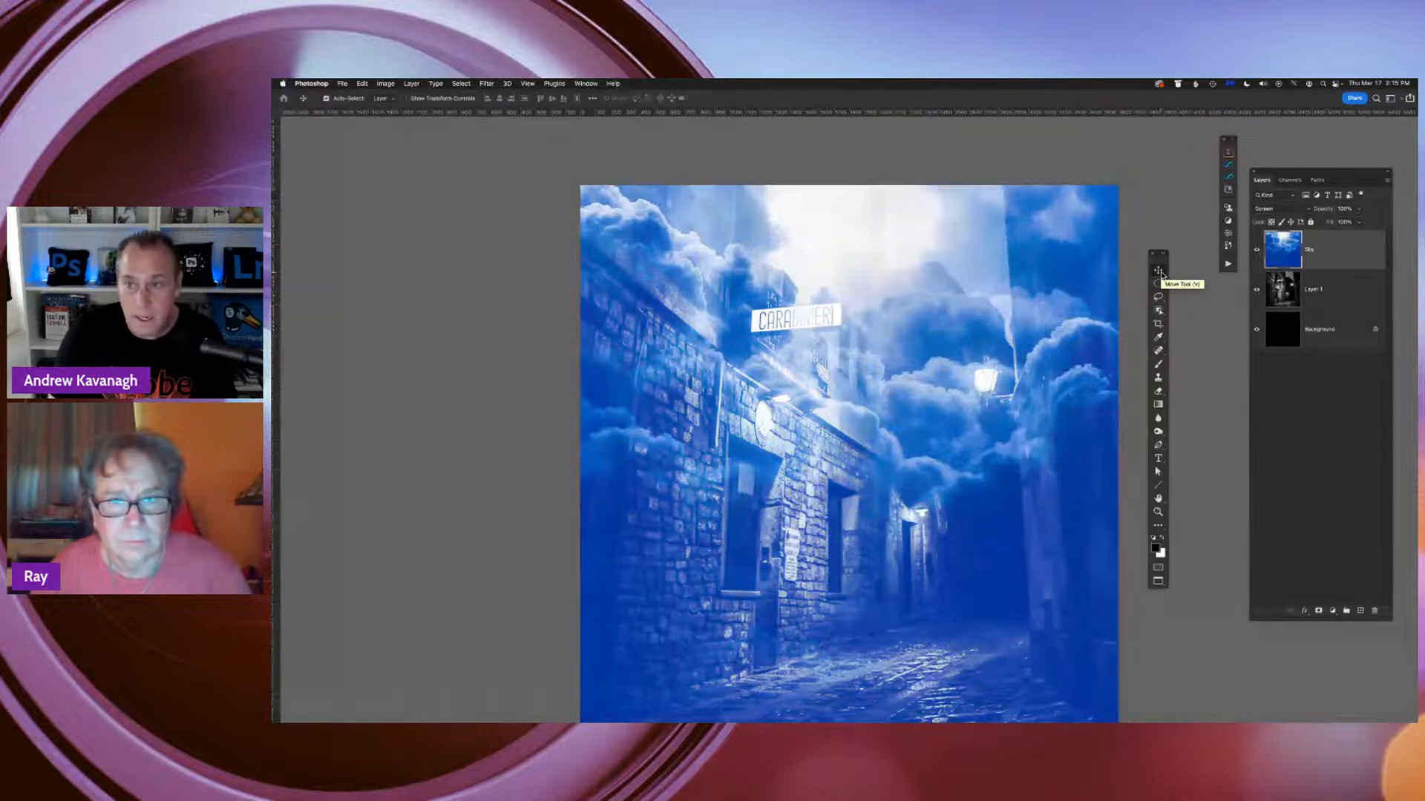
Try the Overlay, Hard Light and Linear Light blend modes on the Sky layer
key("shift+plus")
key("shift+plus")
key("shift+plus")
key("shift+plus")
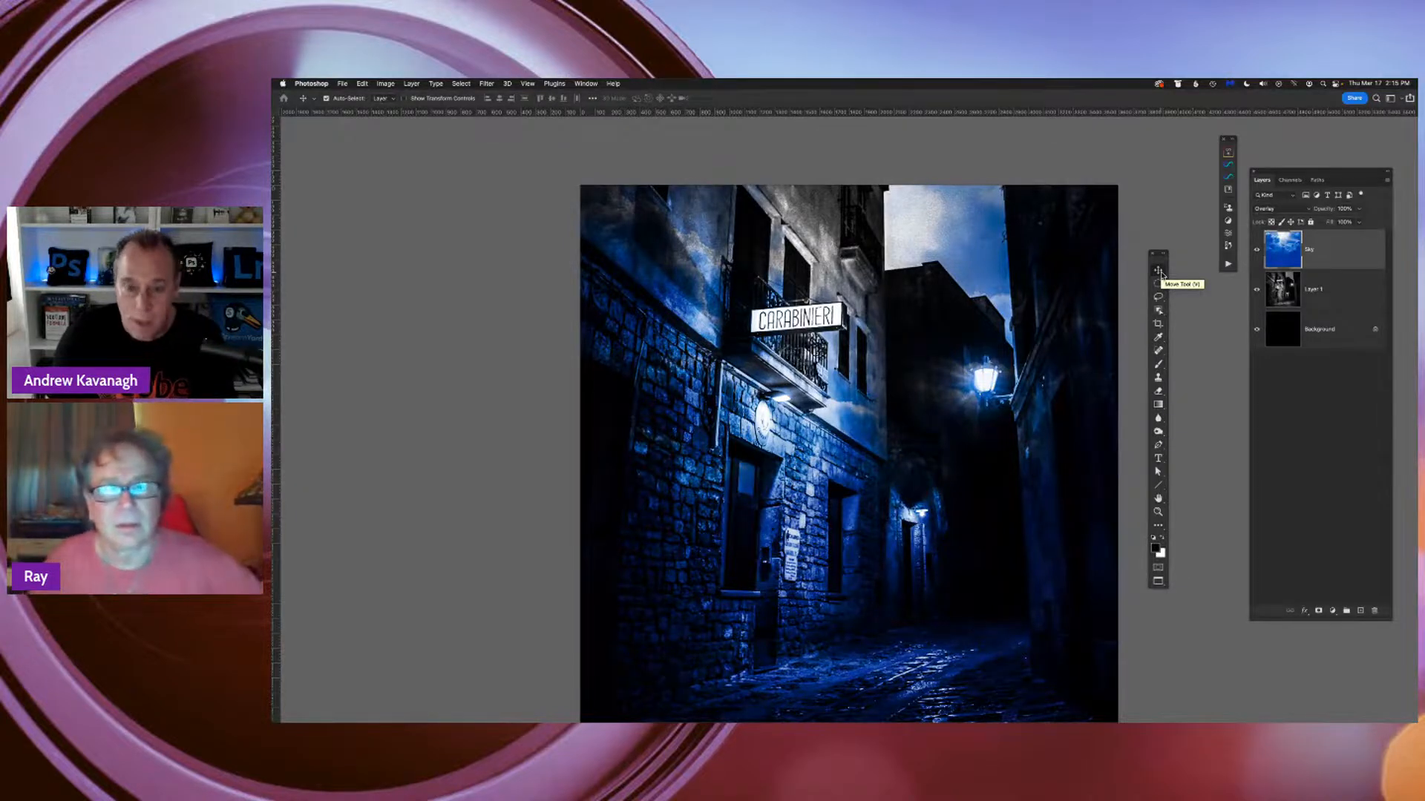
key("shift+plus")
key("shift+plus")
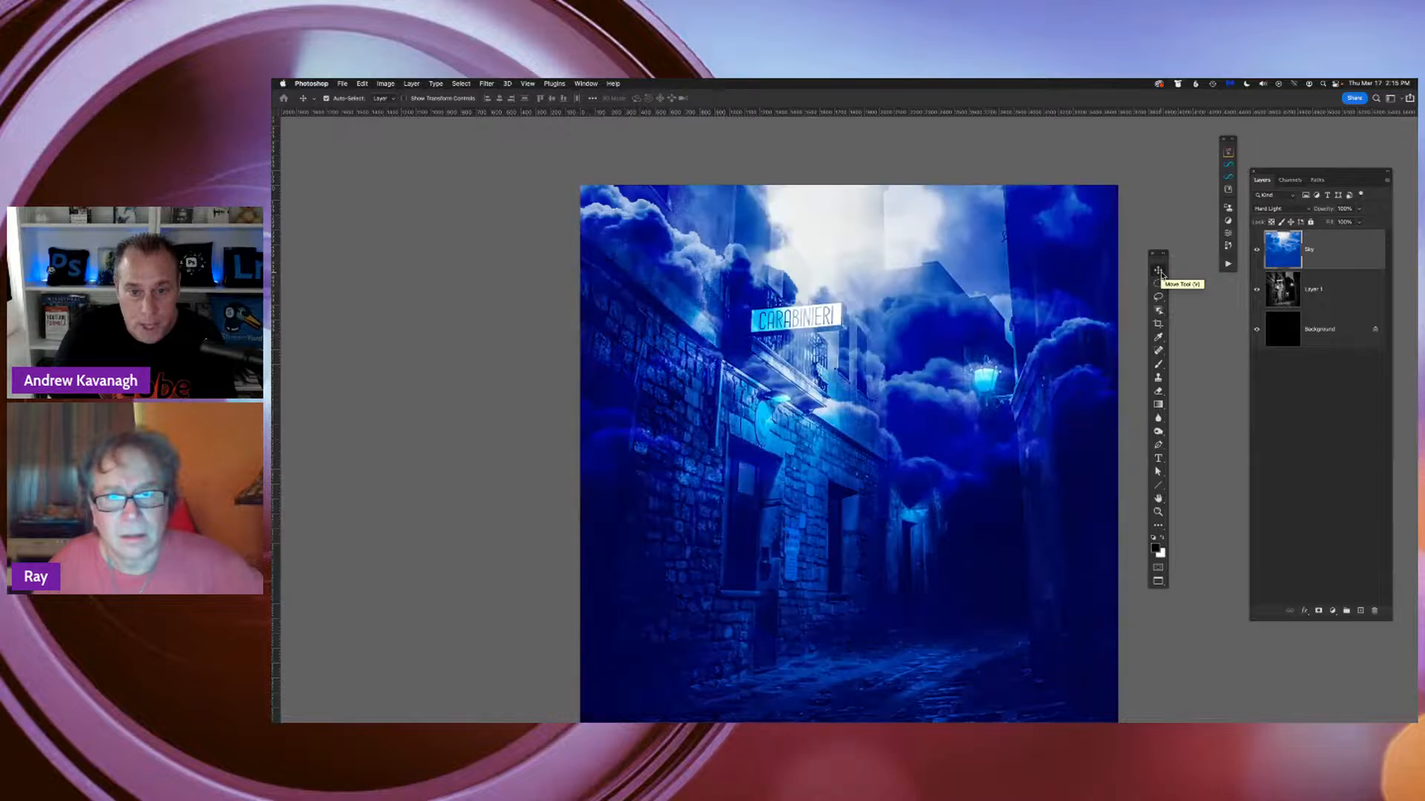
key("shift+plus")
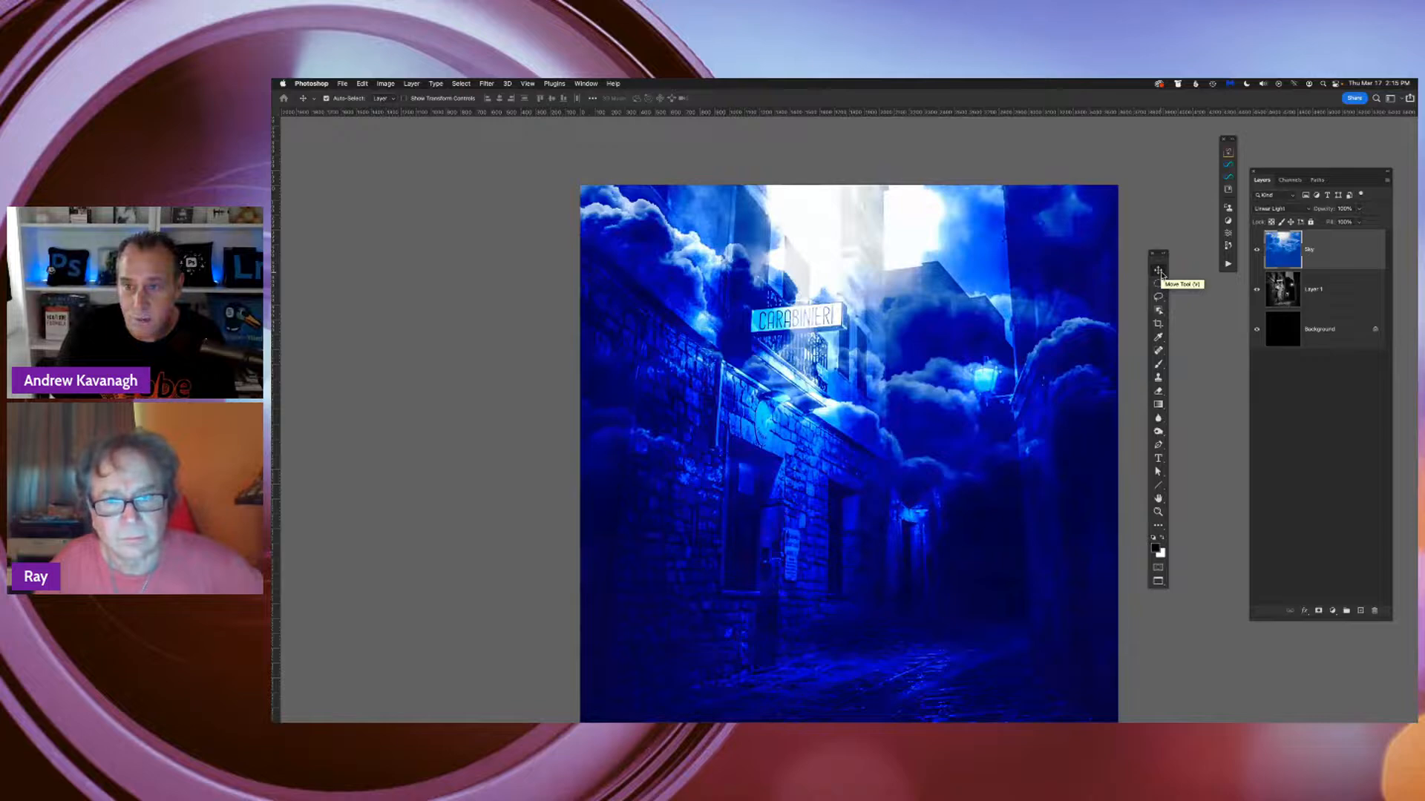
Set the Sky layer's blend mode to Lighten and toggle the layer's visibility to compare the composite without it
key("alt+shift+b")
key("alt+shift+a")
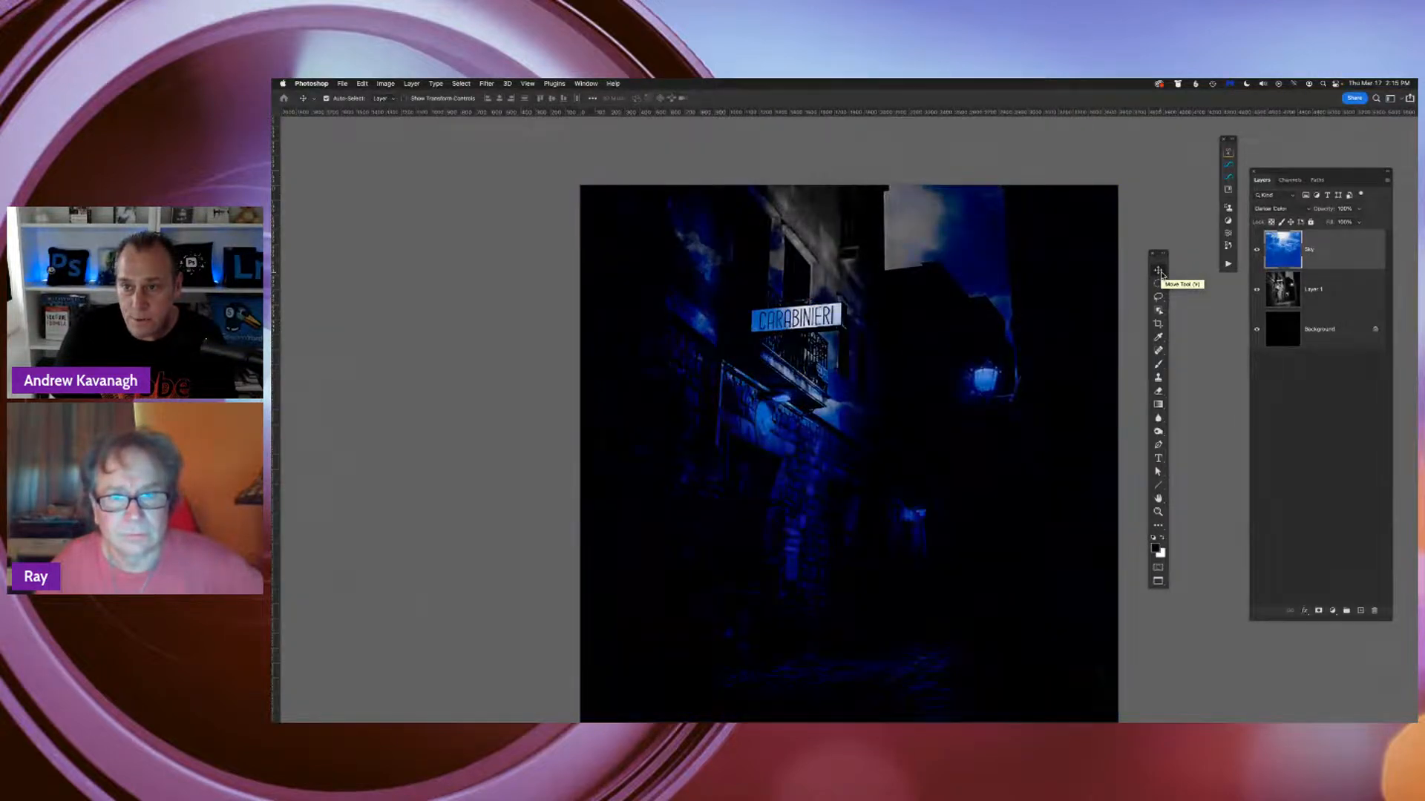
key("shift+plus")
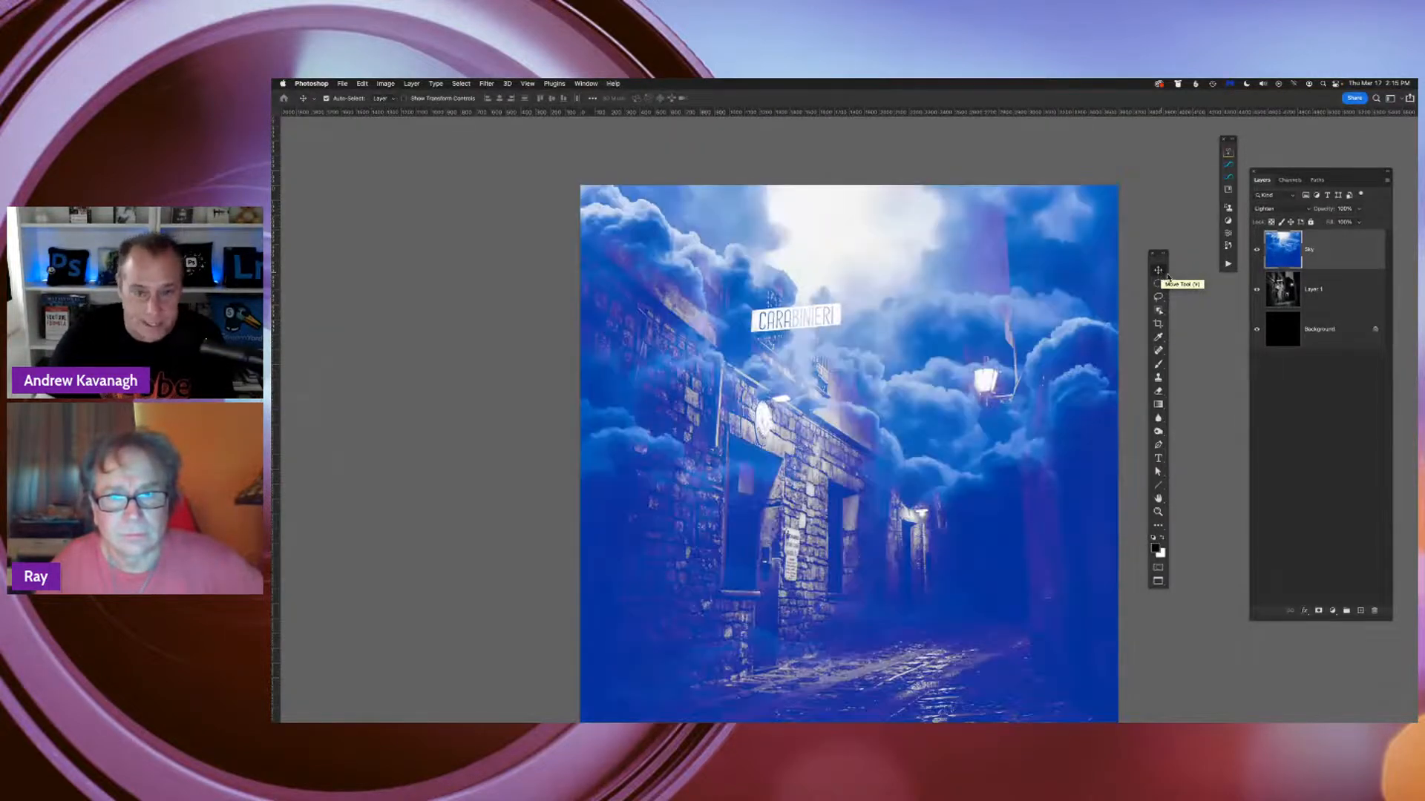
key("super+minus")
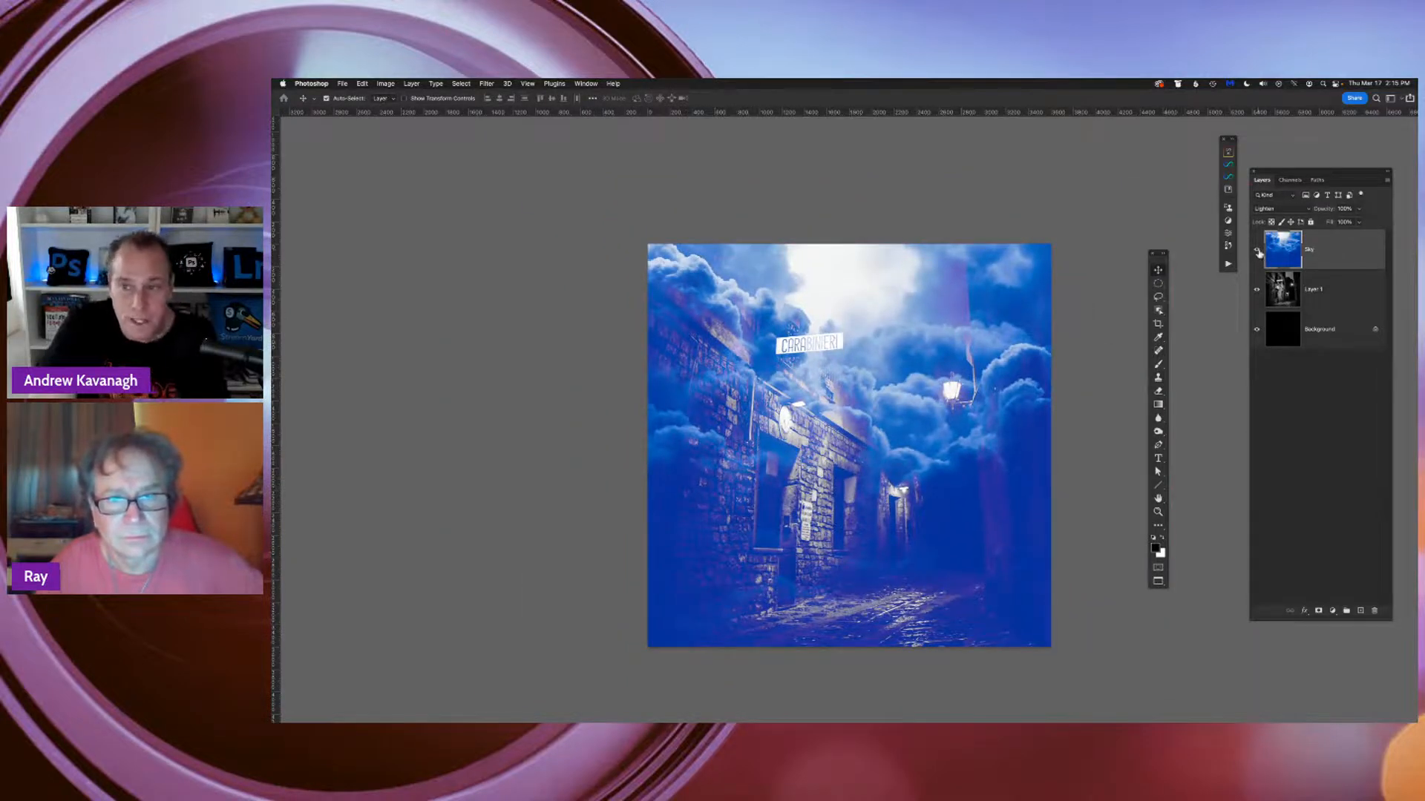
left_click(1256, 249)
left_click(1256, 249)
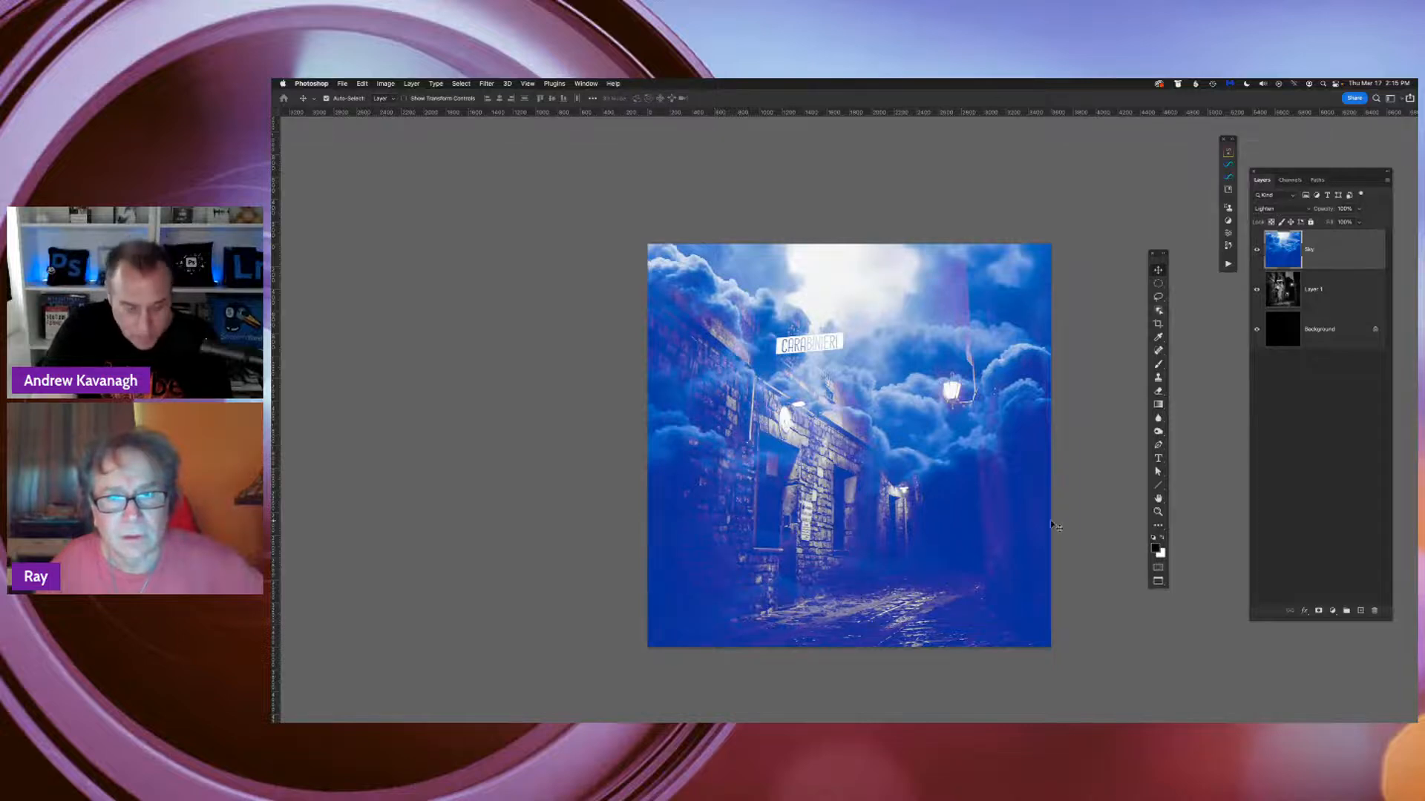
Copy the masked astronaut layer from the red-background document into the composite above Sky, and show the composite in full screen mode with the menu bar
key("f")
key("f")
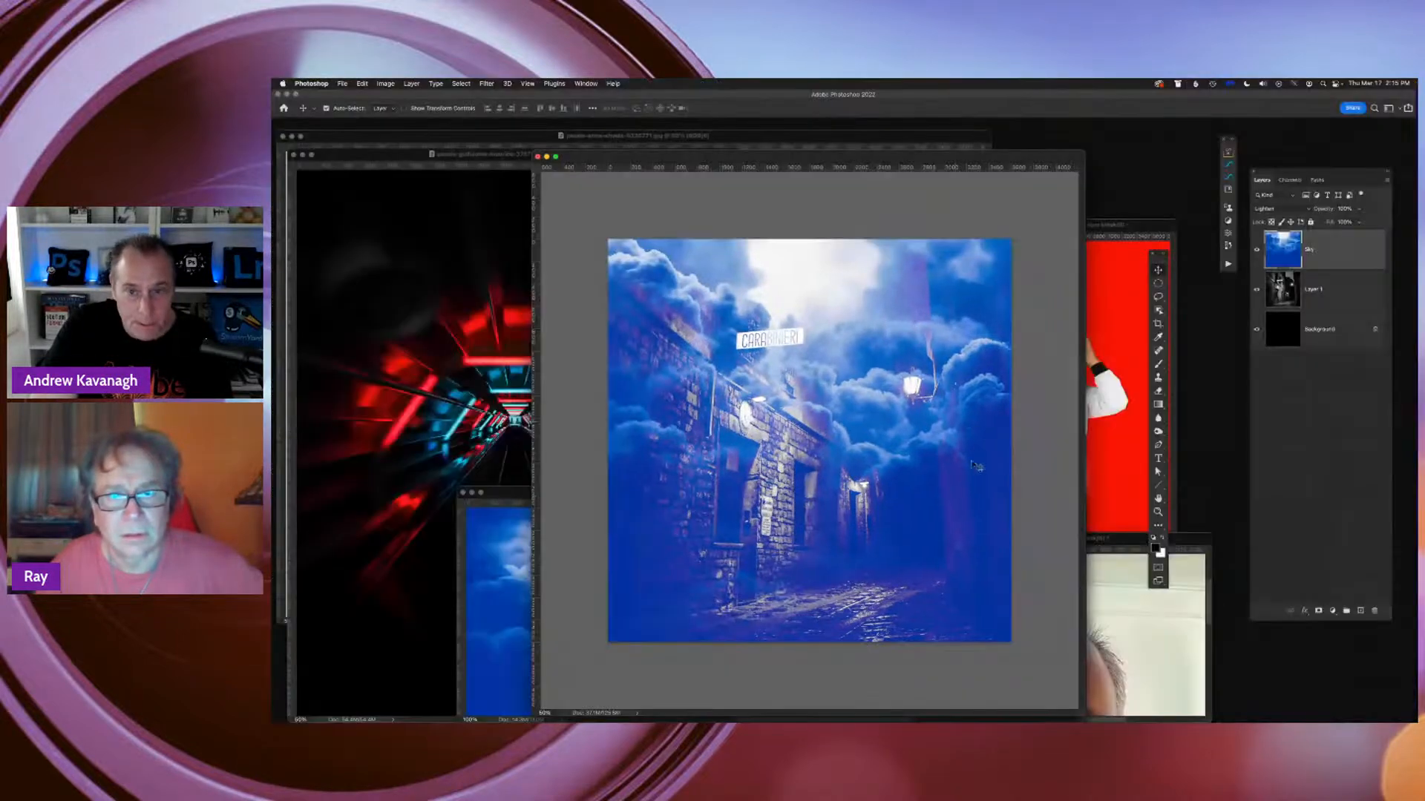
left_click(1111, 229)
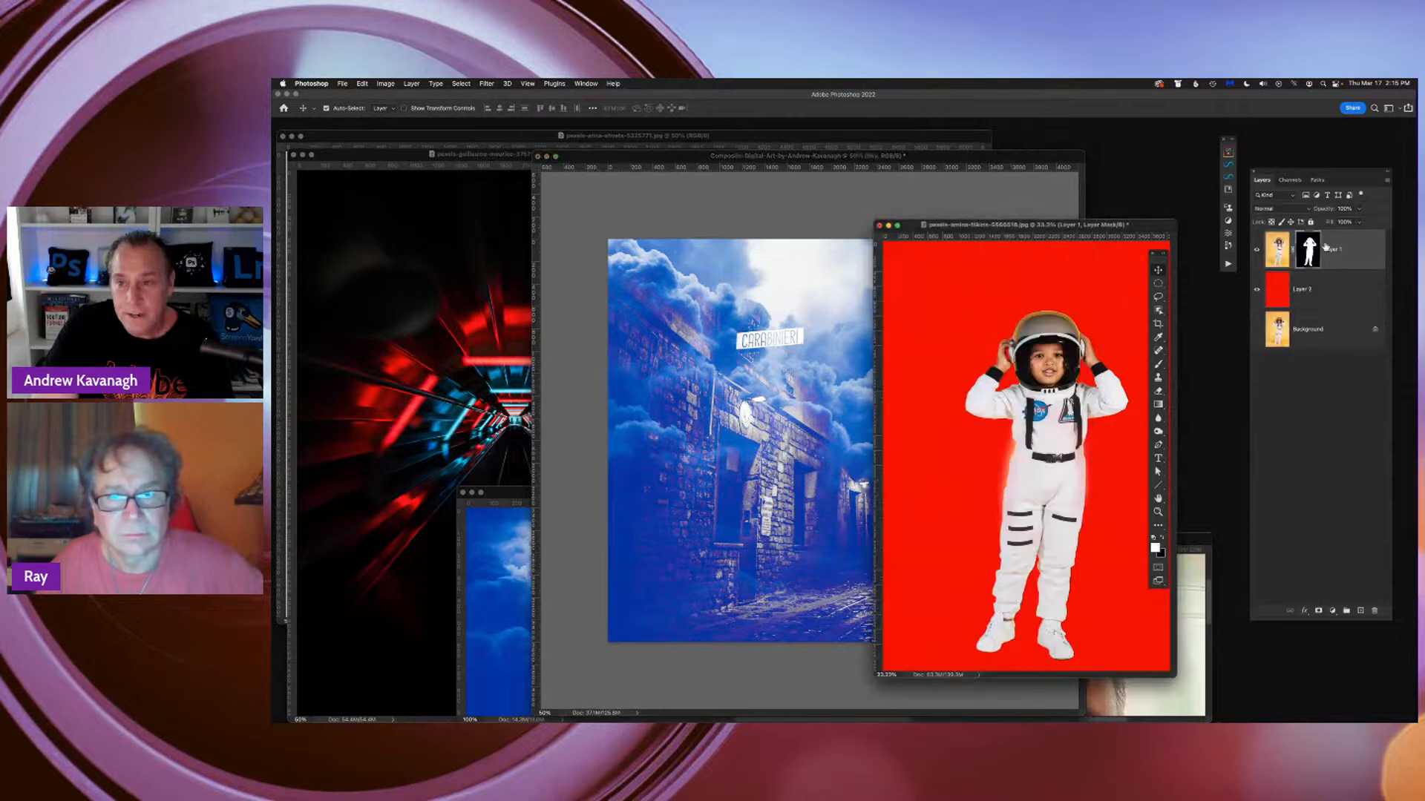
left_click_drag(1278, 251, 779, 464)
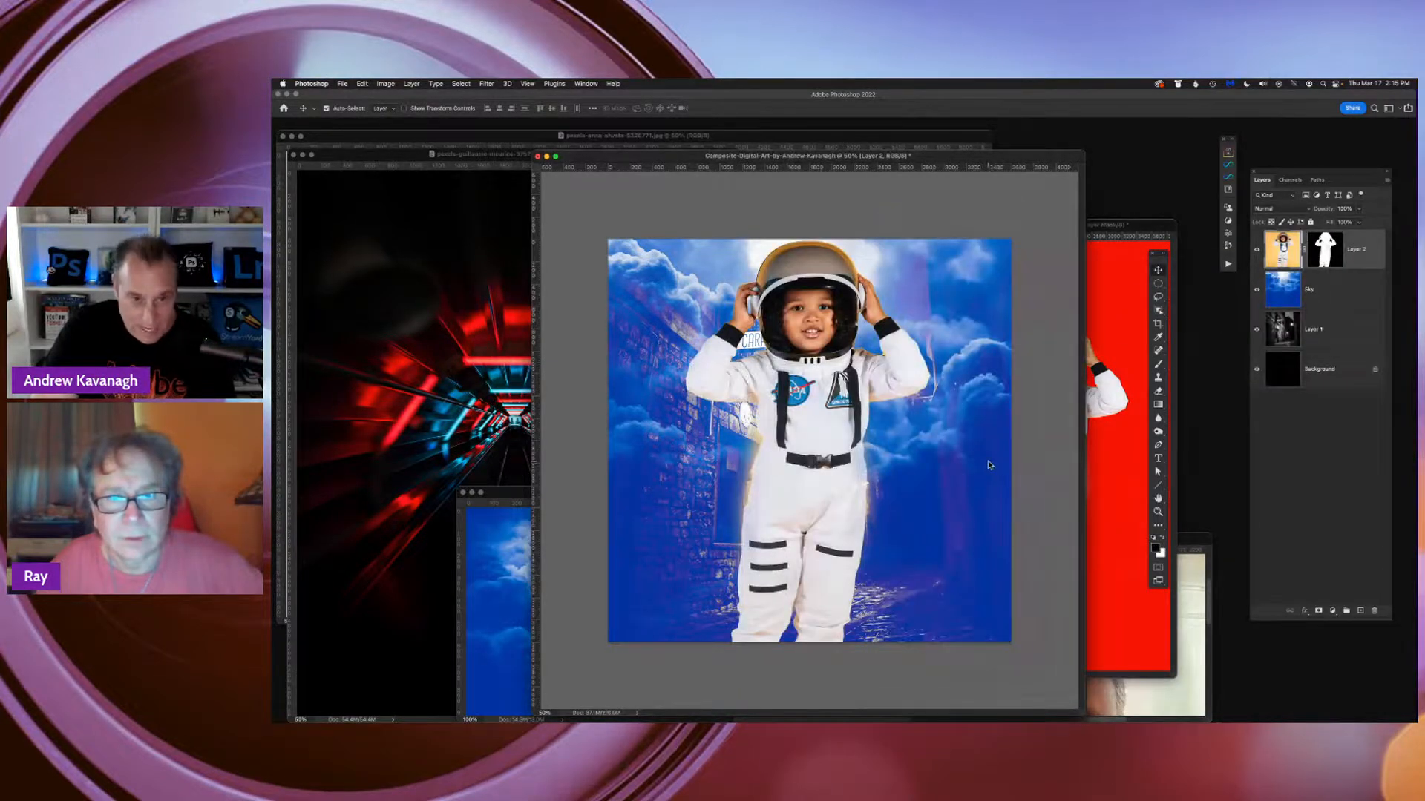
key("f")
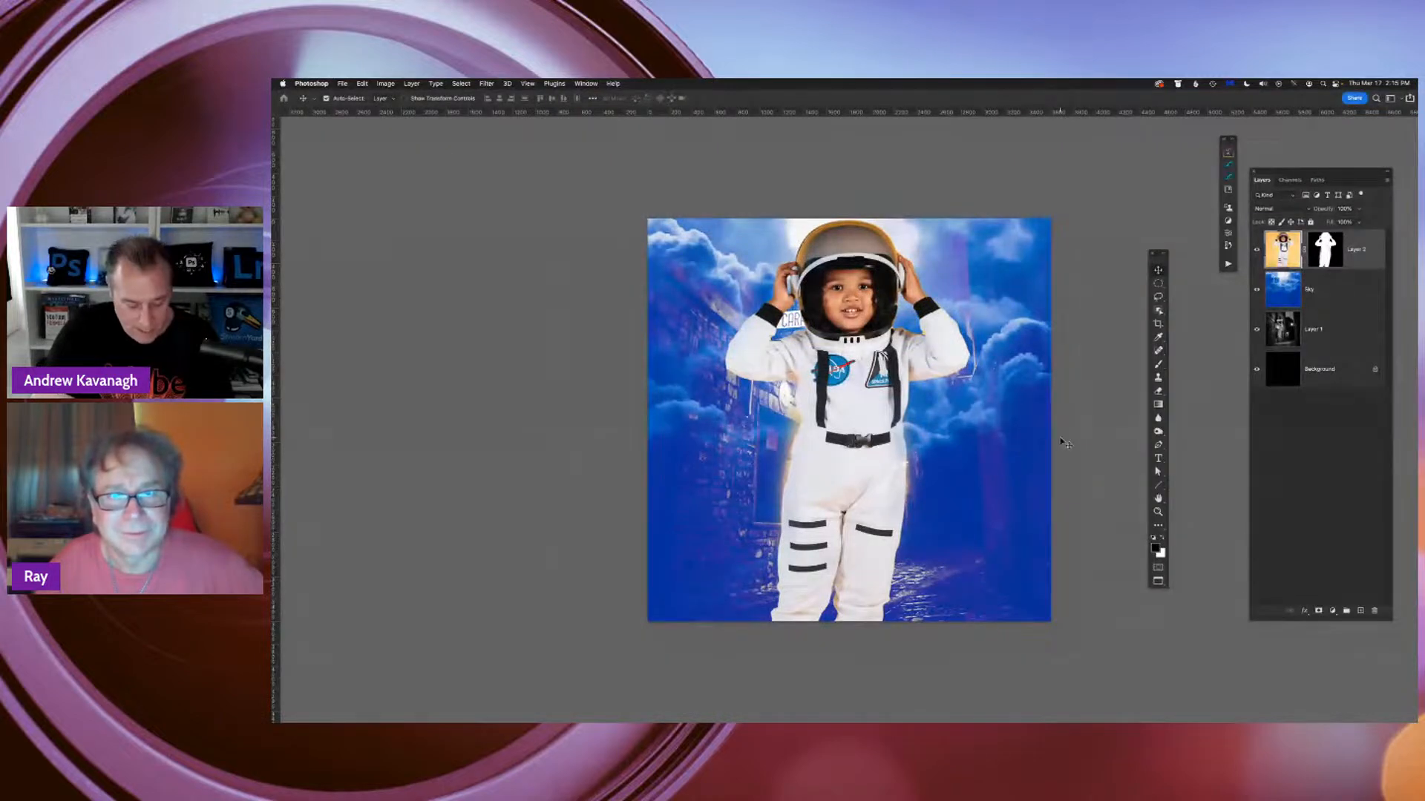
Scale the astronaut down proportionally so the whole figure fits in the composite, and rotate it counterclockwise into a tilted pose
key("super+t")
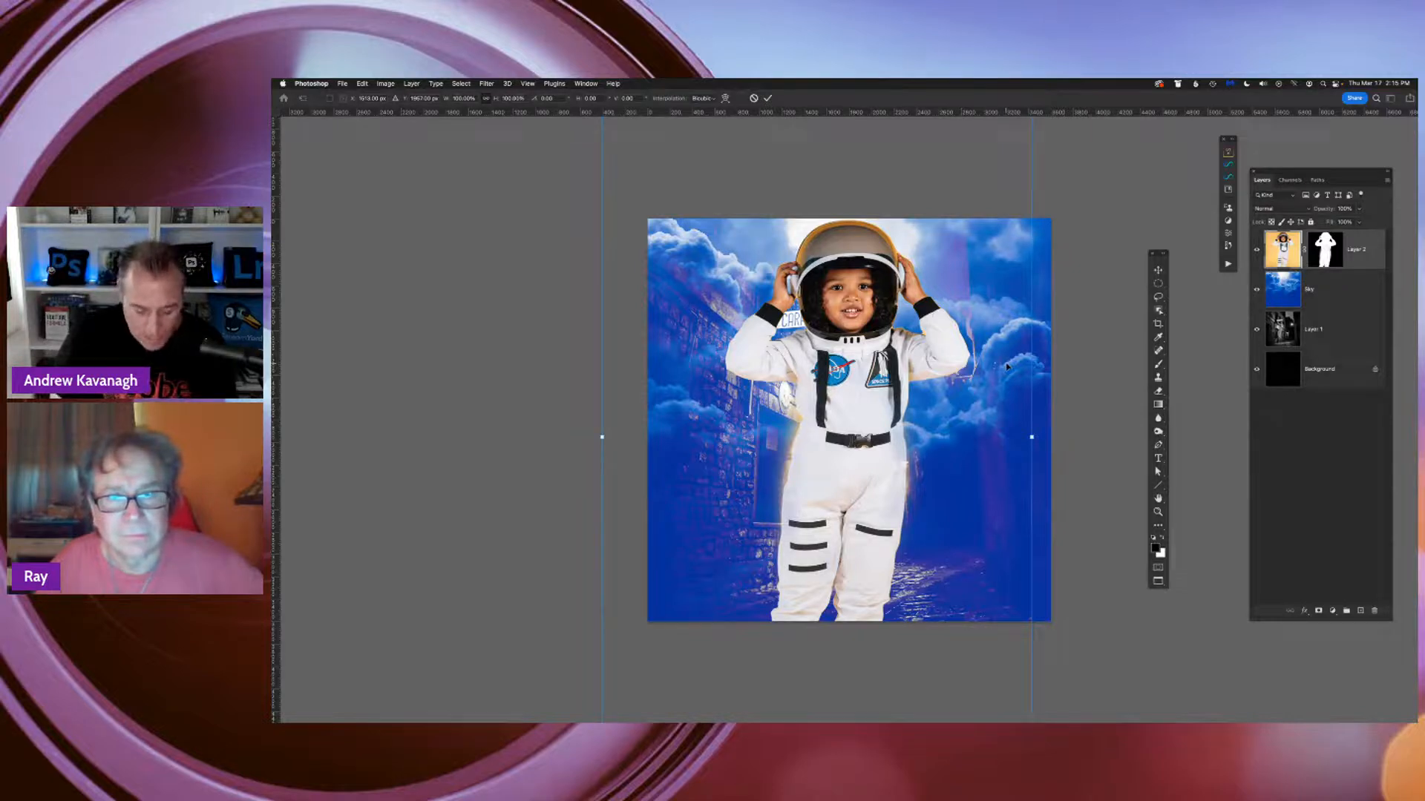
key("super+minus")
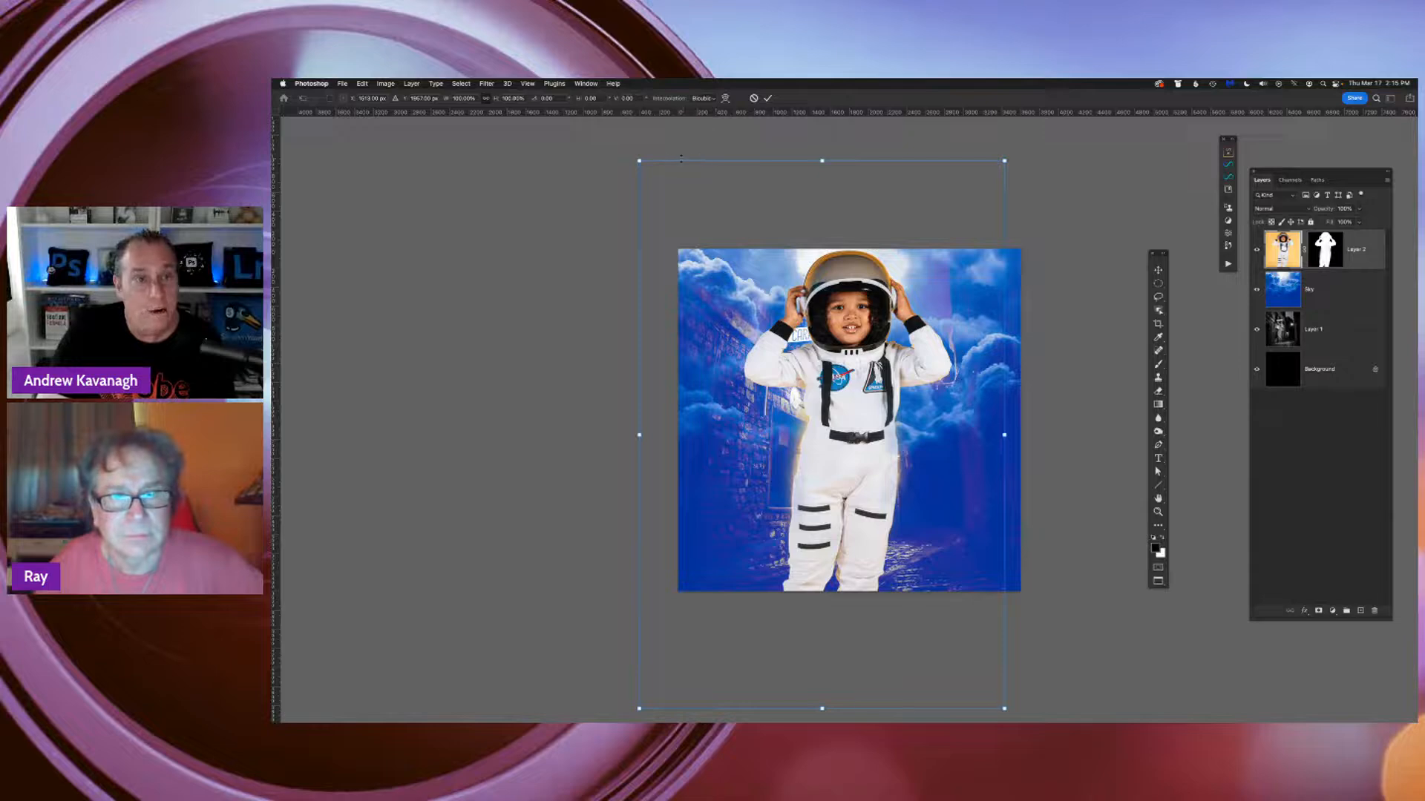
left_click_drag(636, 158, 717, 277)
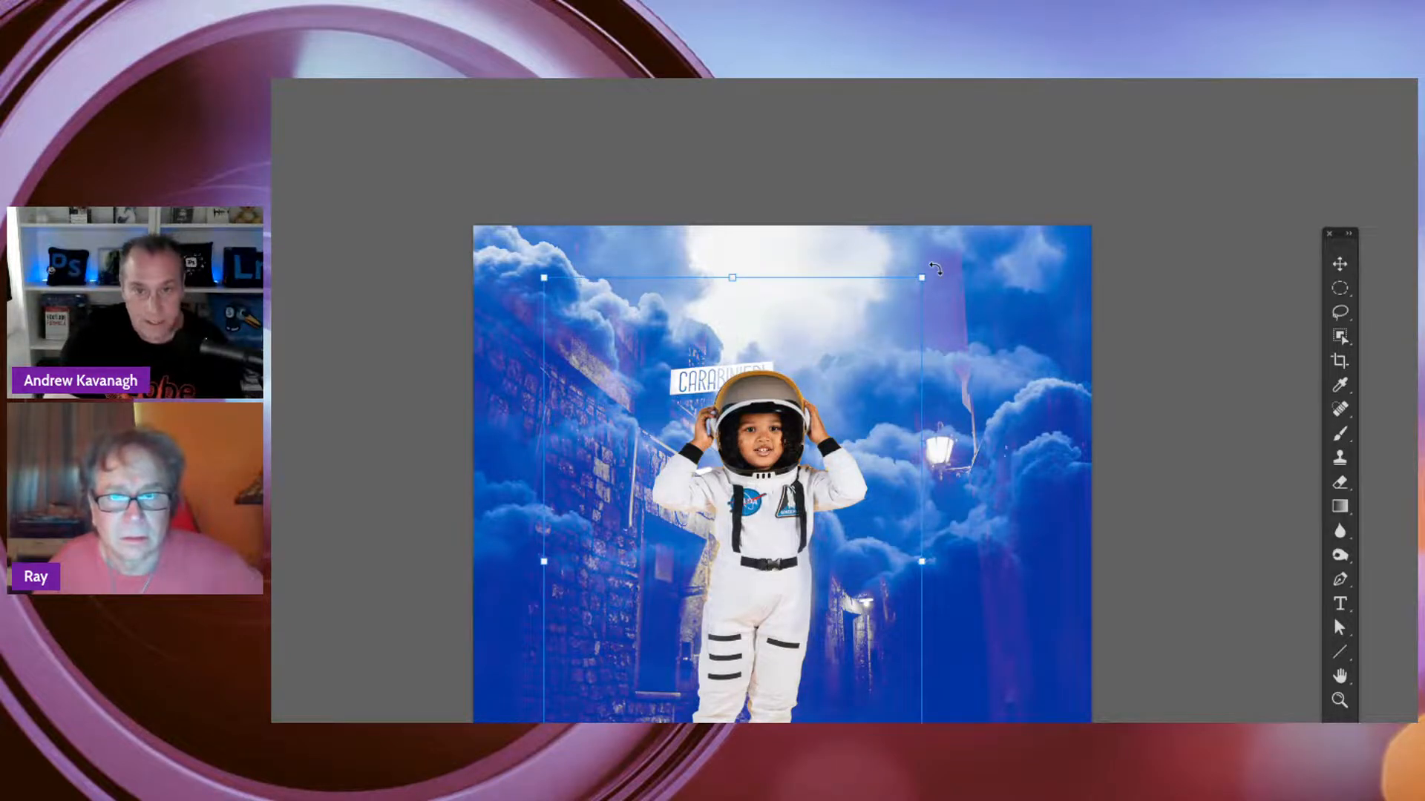
left_click_drag(935, 269, 772, 234)
key("Return")
key("super+minus")
key("super+minus")
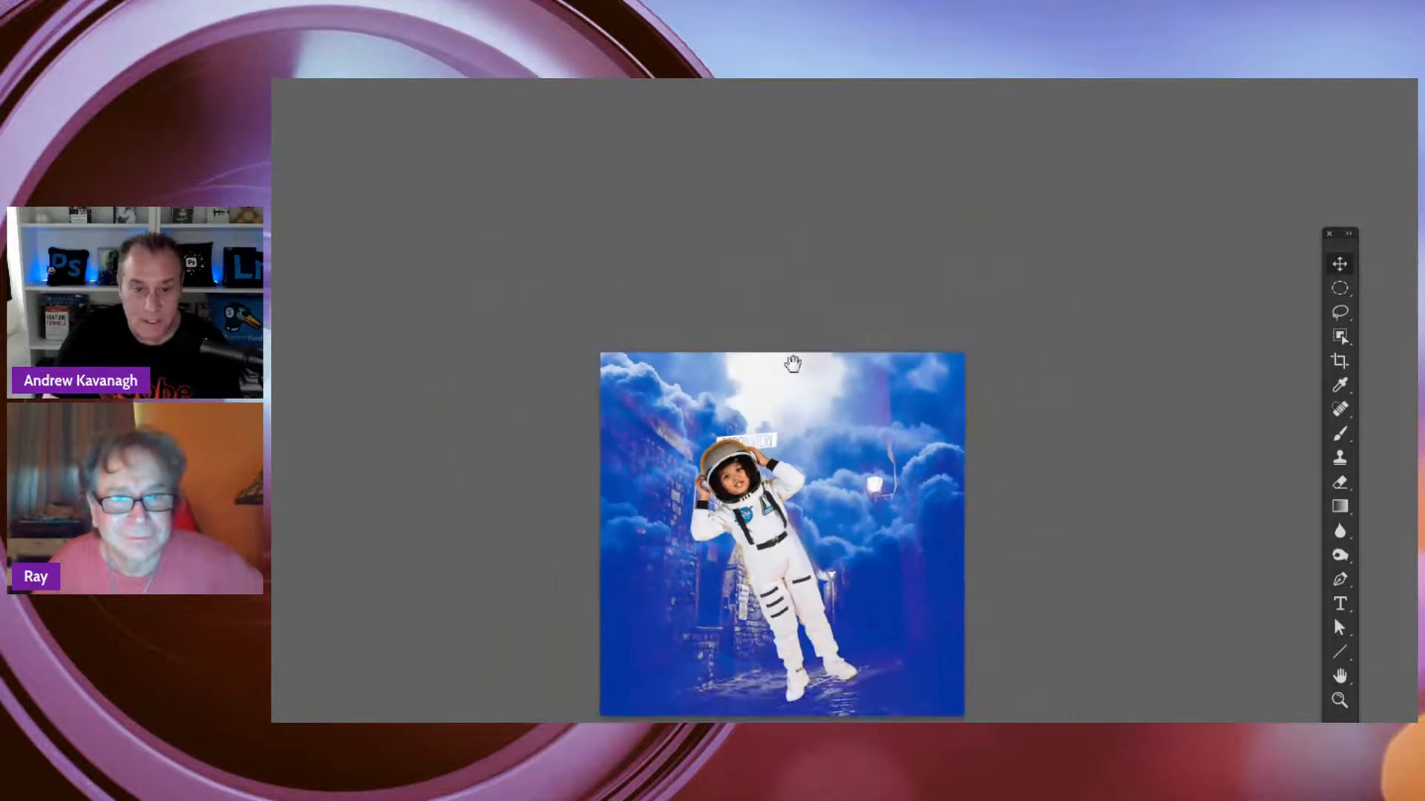
Shrink the tilted astronaut further and move it up to float over the alley sign, with the helmet against the bright clouds
left_click_drag(793, 364, 836, 201)
left_click_drag(836, 420, 842, 373)
key("super+t")
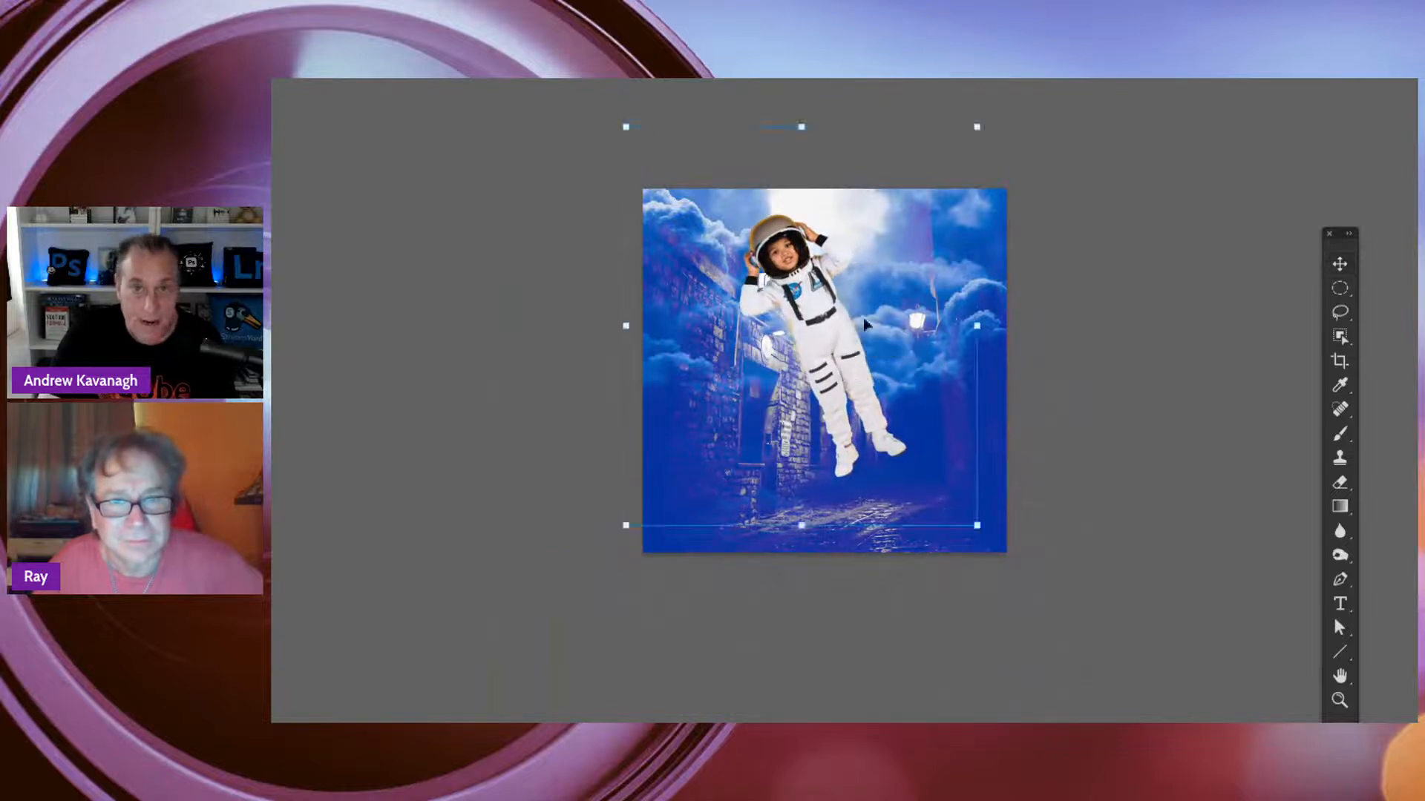
left_click_drag(977, 128, 958, 190)
left_click_drag(831, 349, 820, 314)
key("Return")
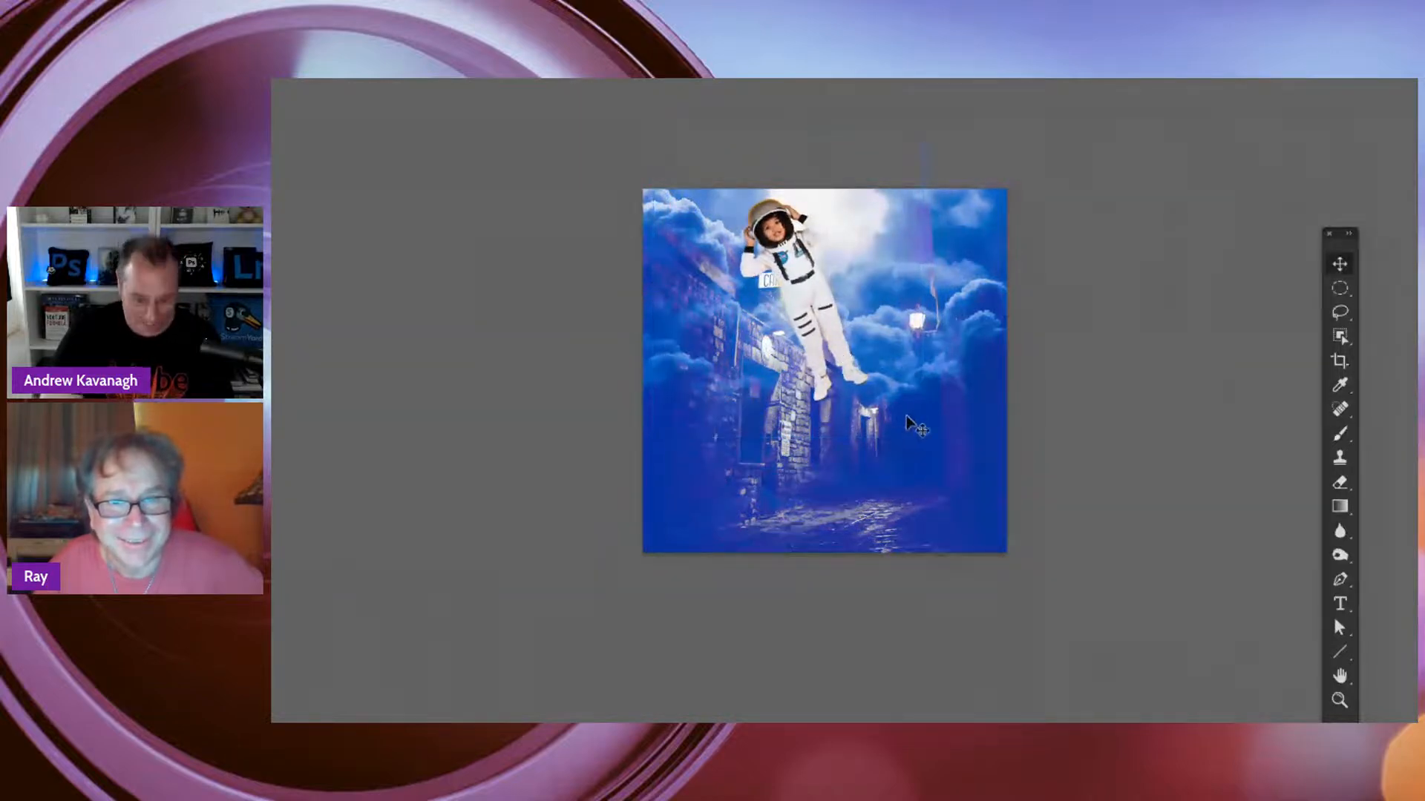
key("super+plus")
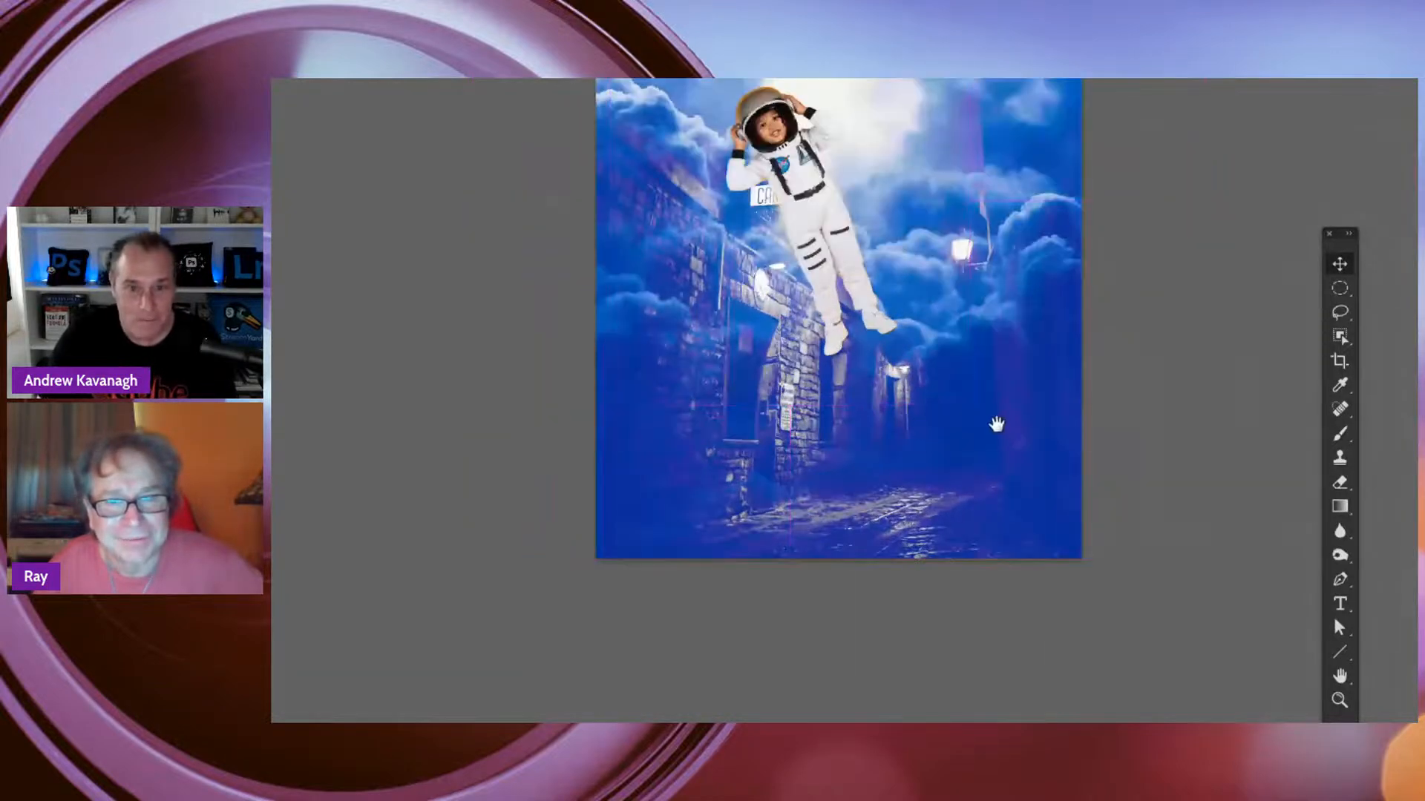
left_click_drag(993, 440, 998, 529)
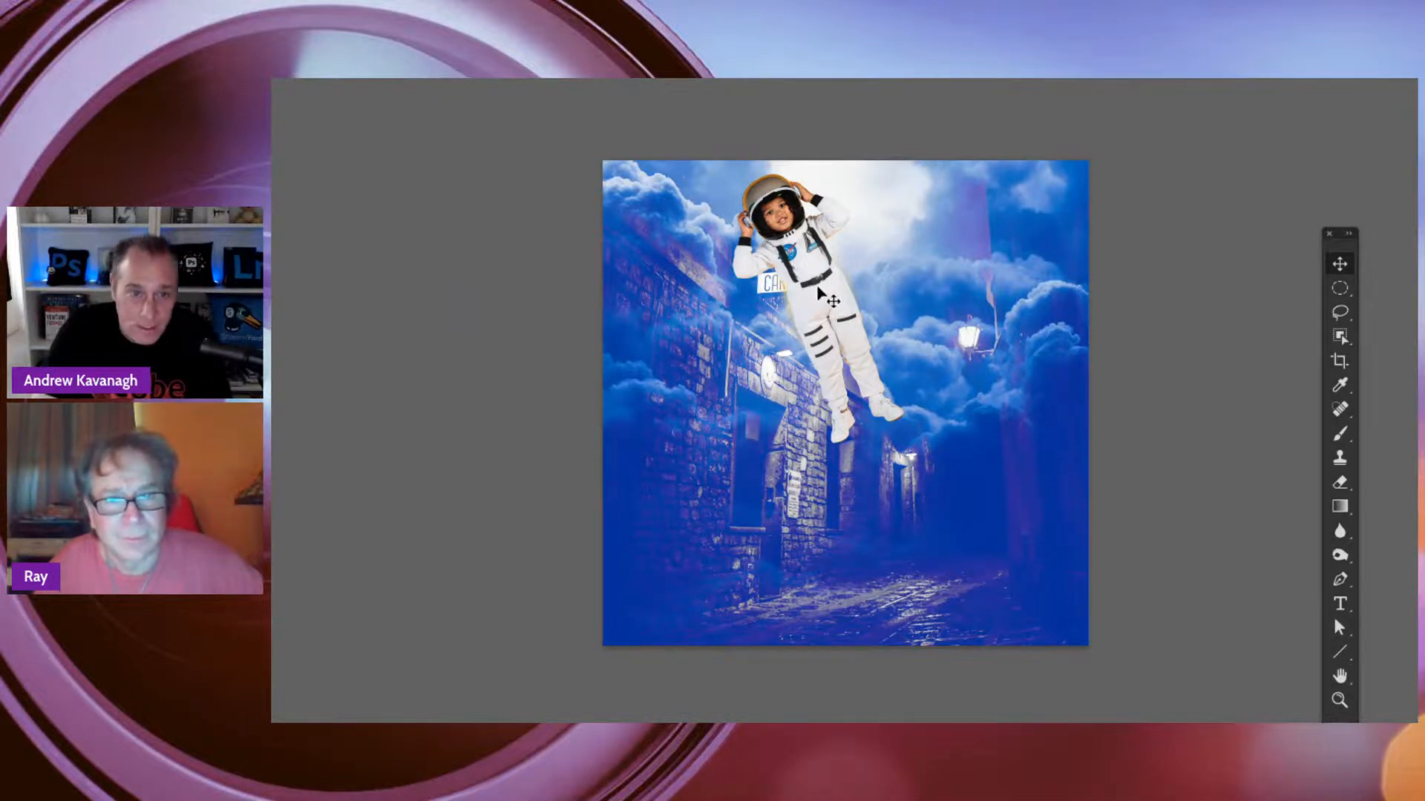
Nudge the tilted astronaut into its final place in front of the bright clouds, with its layer selected
left_click_drag(824, 295, 809, 296)
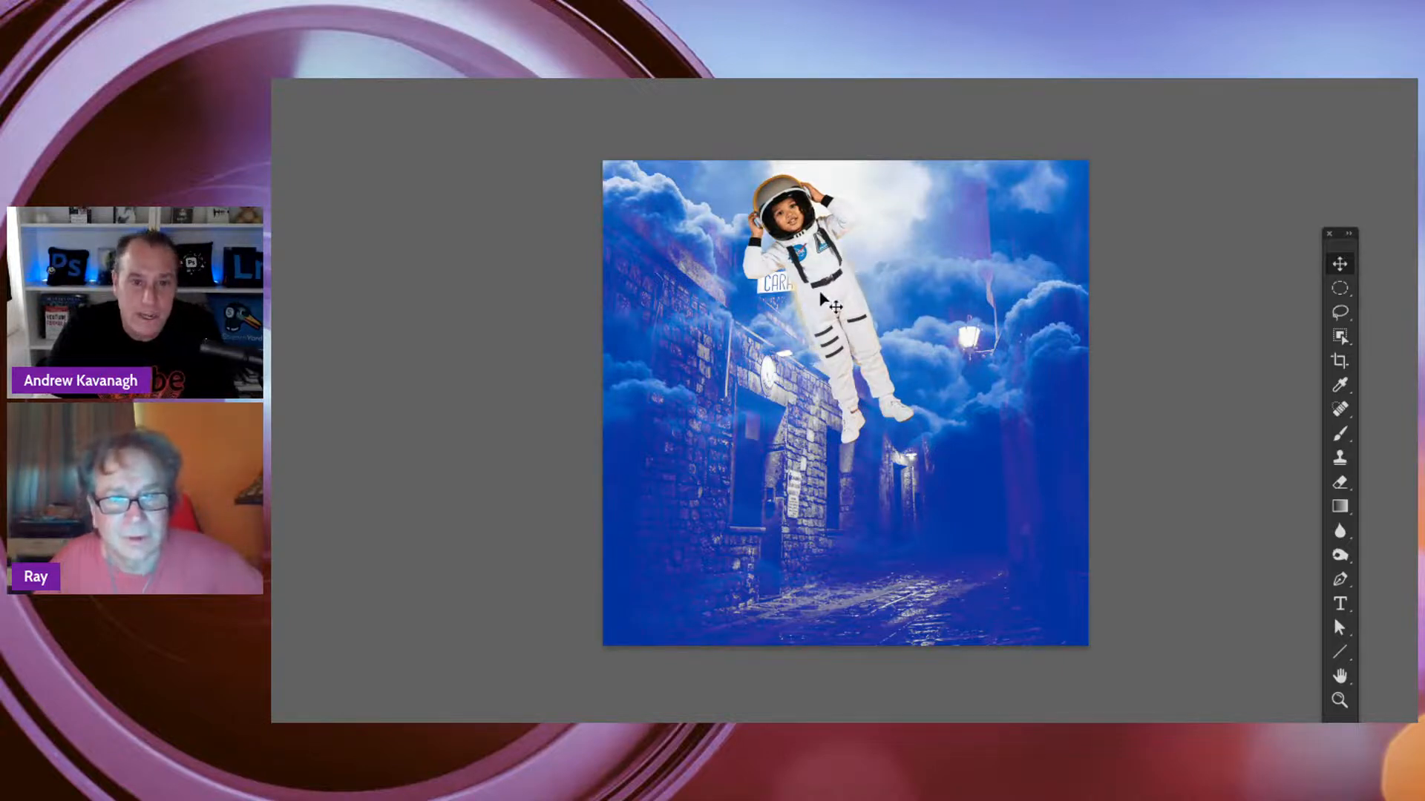
mouse_move(840, 297)
left_mouse_down()
mouse_move(809, 313)
mouse_move(832, 315)
left_mouse_up()
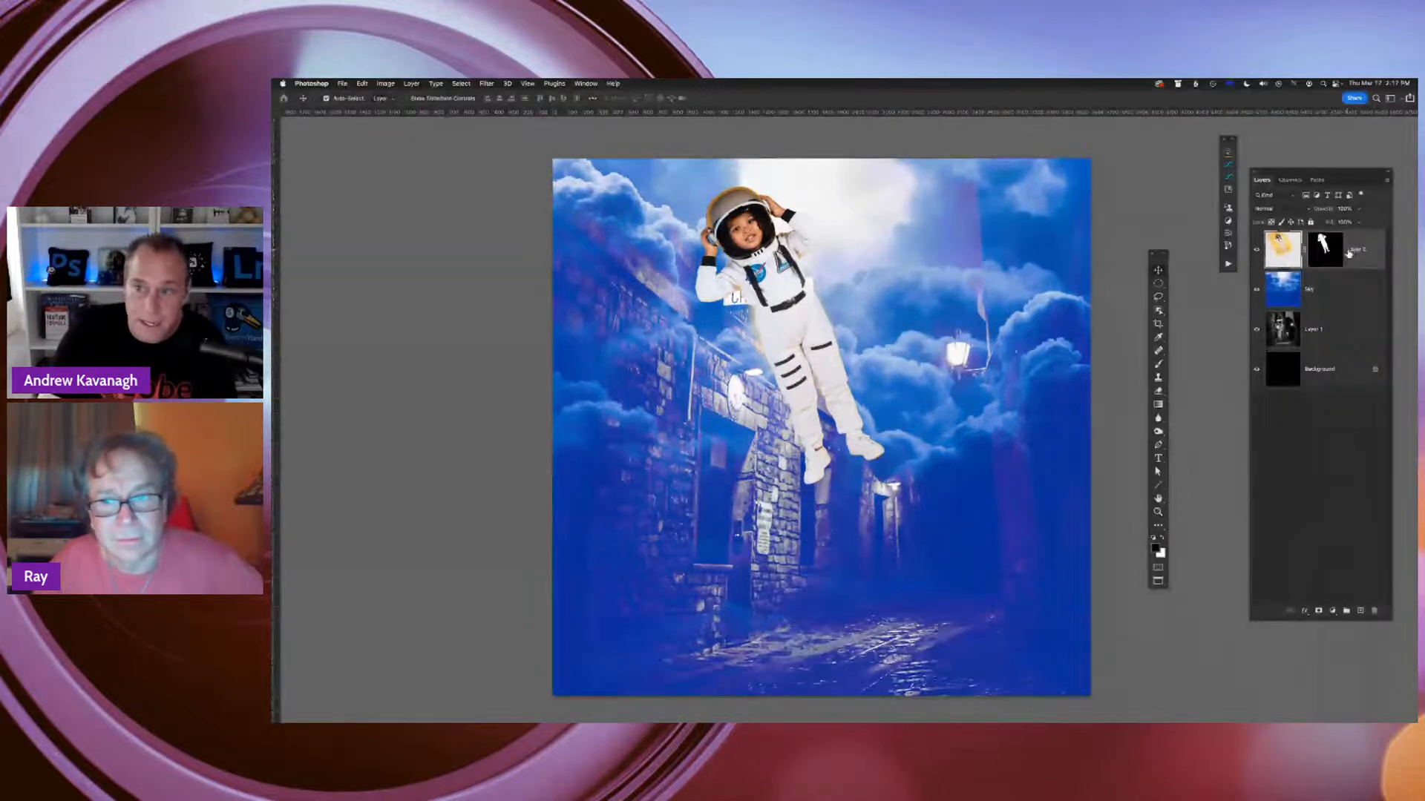
left_click(1338, 251)
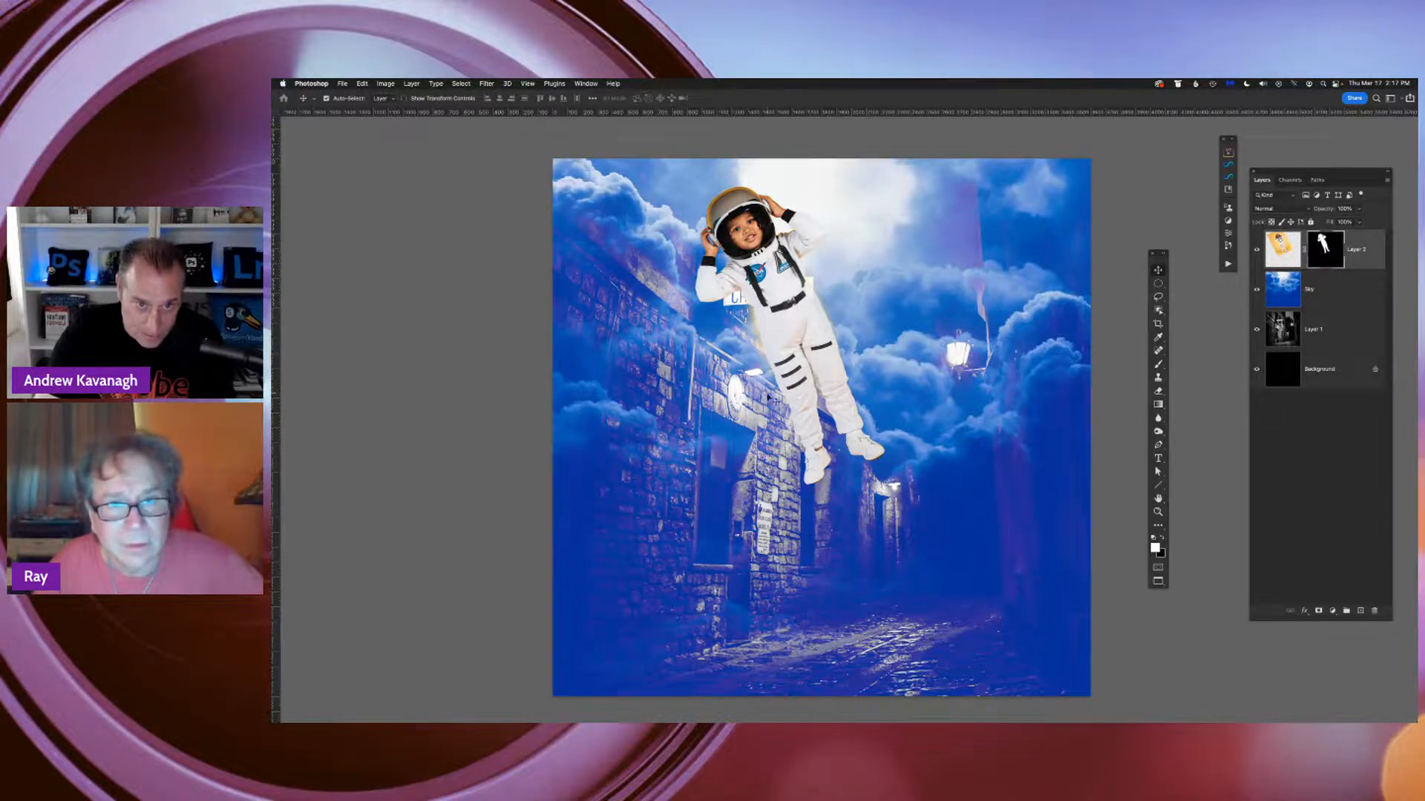
Return to floating windows, copy the red and blue light tunnel image into the composite, and place its layer directly beneath the astronaut layer
key("super+minus")
key("super+minus")
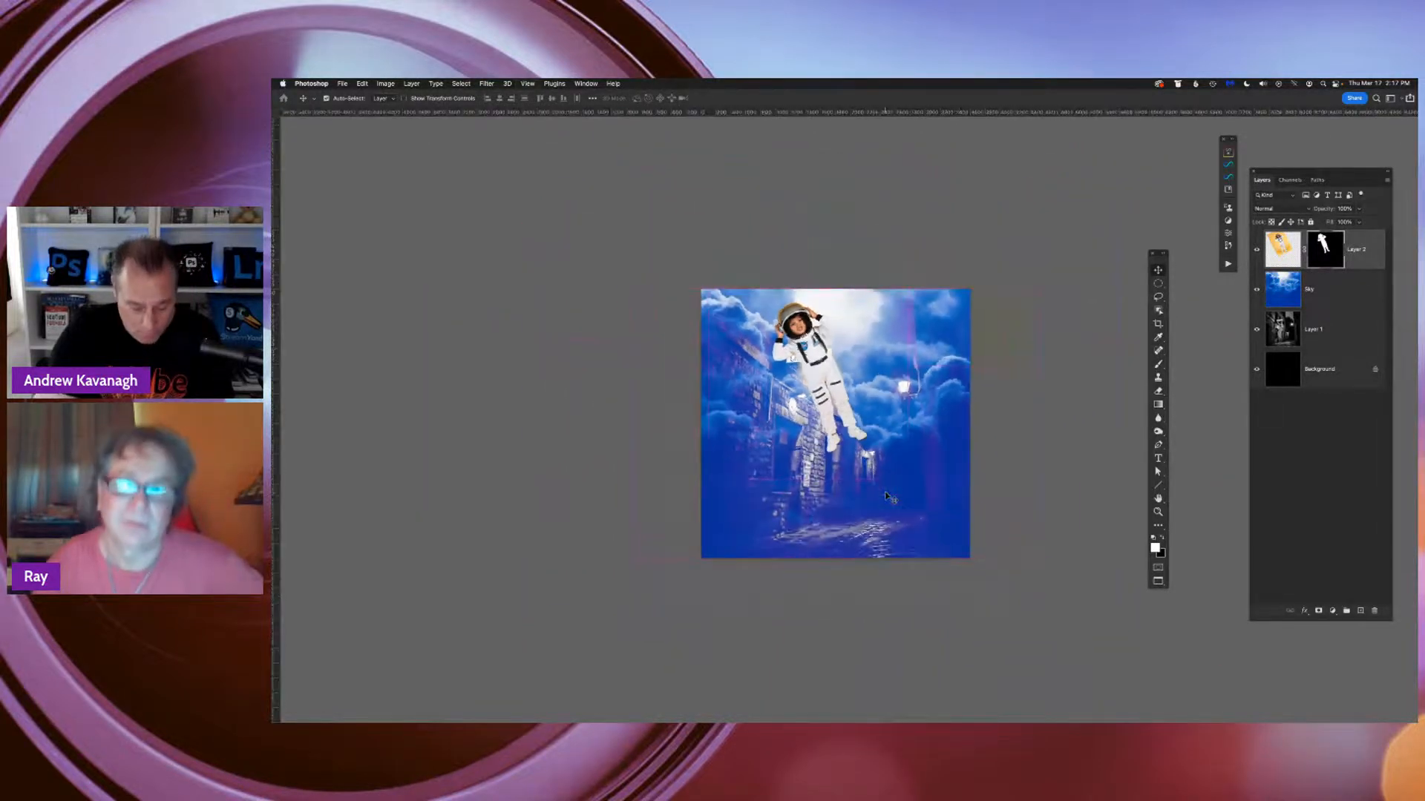
key("f")
key("f")
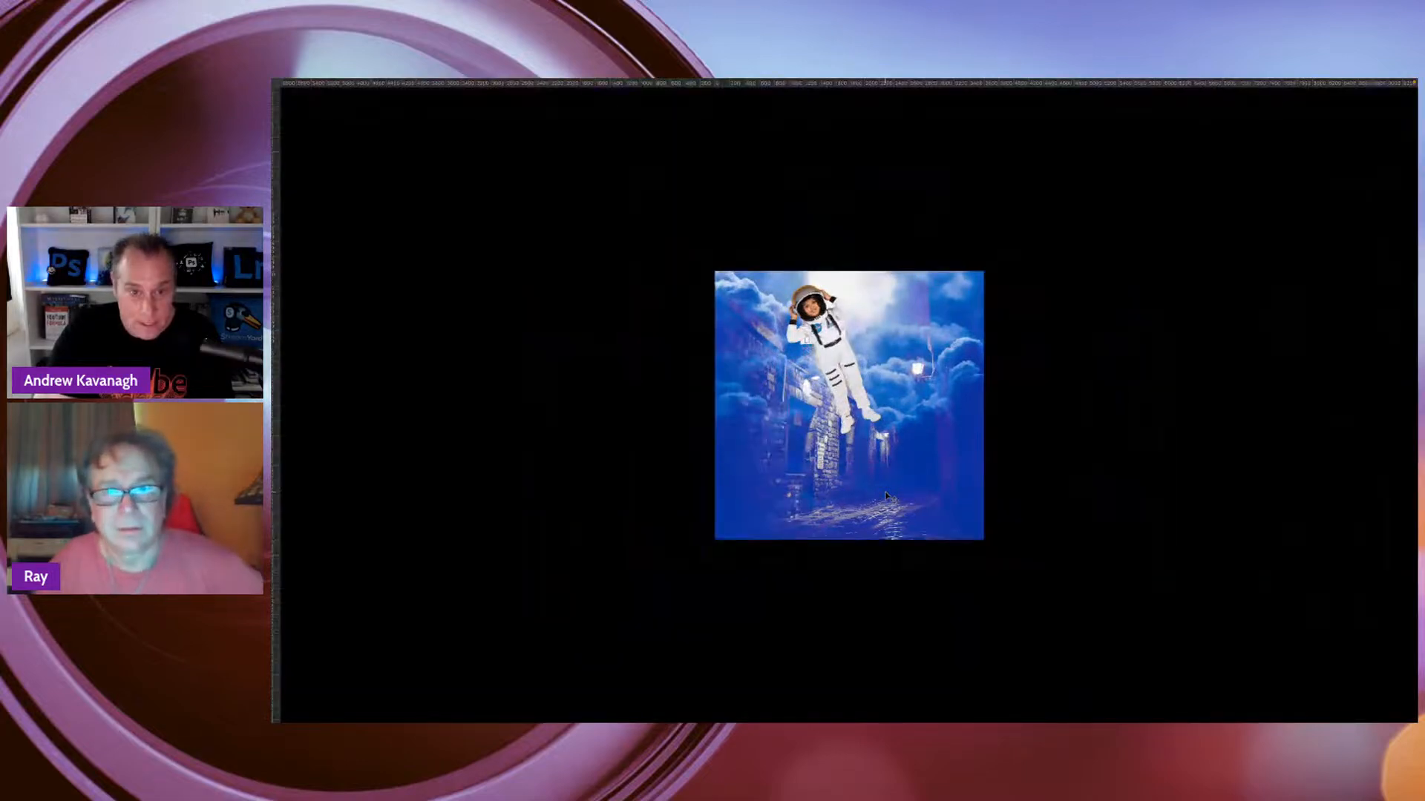
key("f")
left_click(491, 180)
left_click_drag(521, 155, 1002, 330)
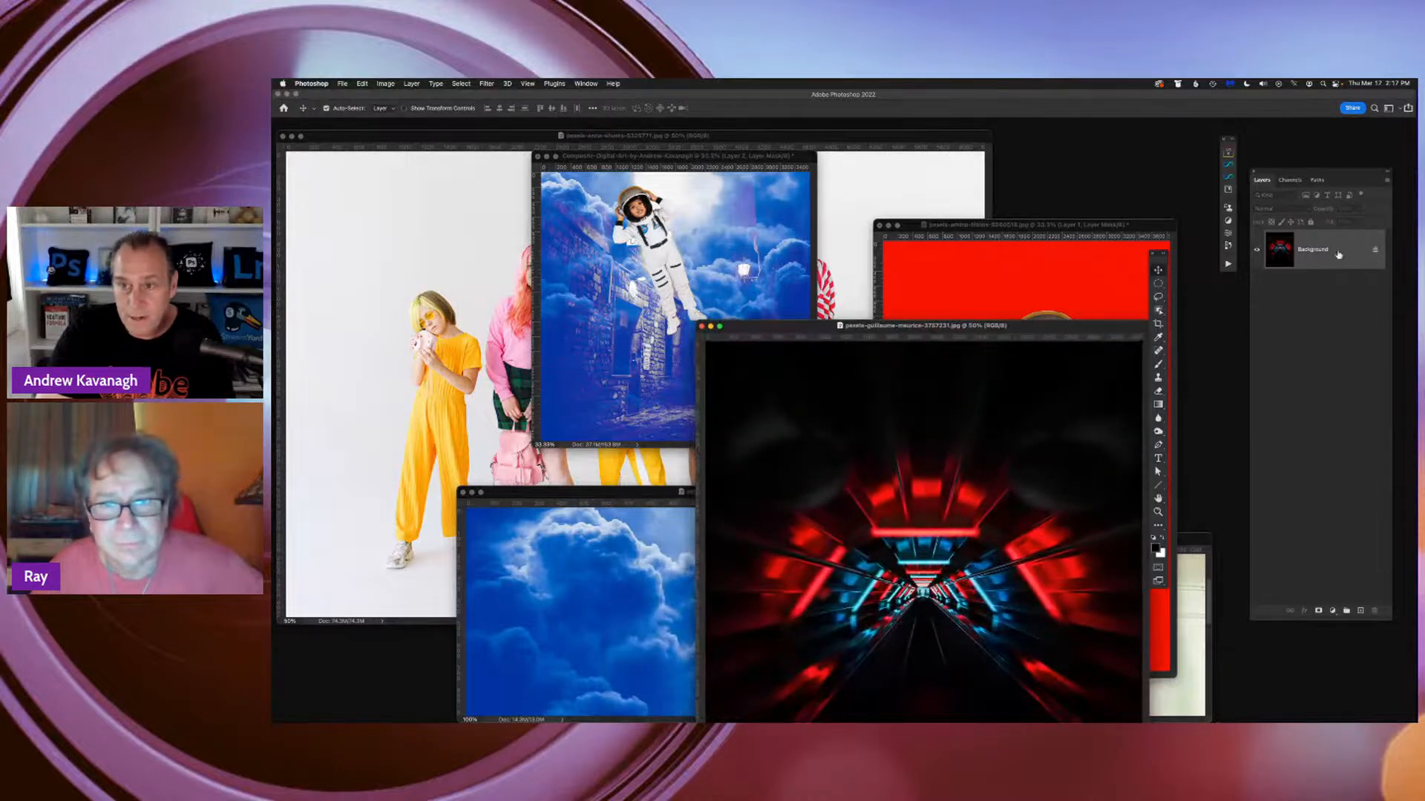
left_click_drag(1339, 255, 678, 316)
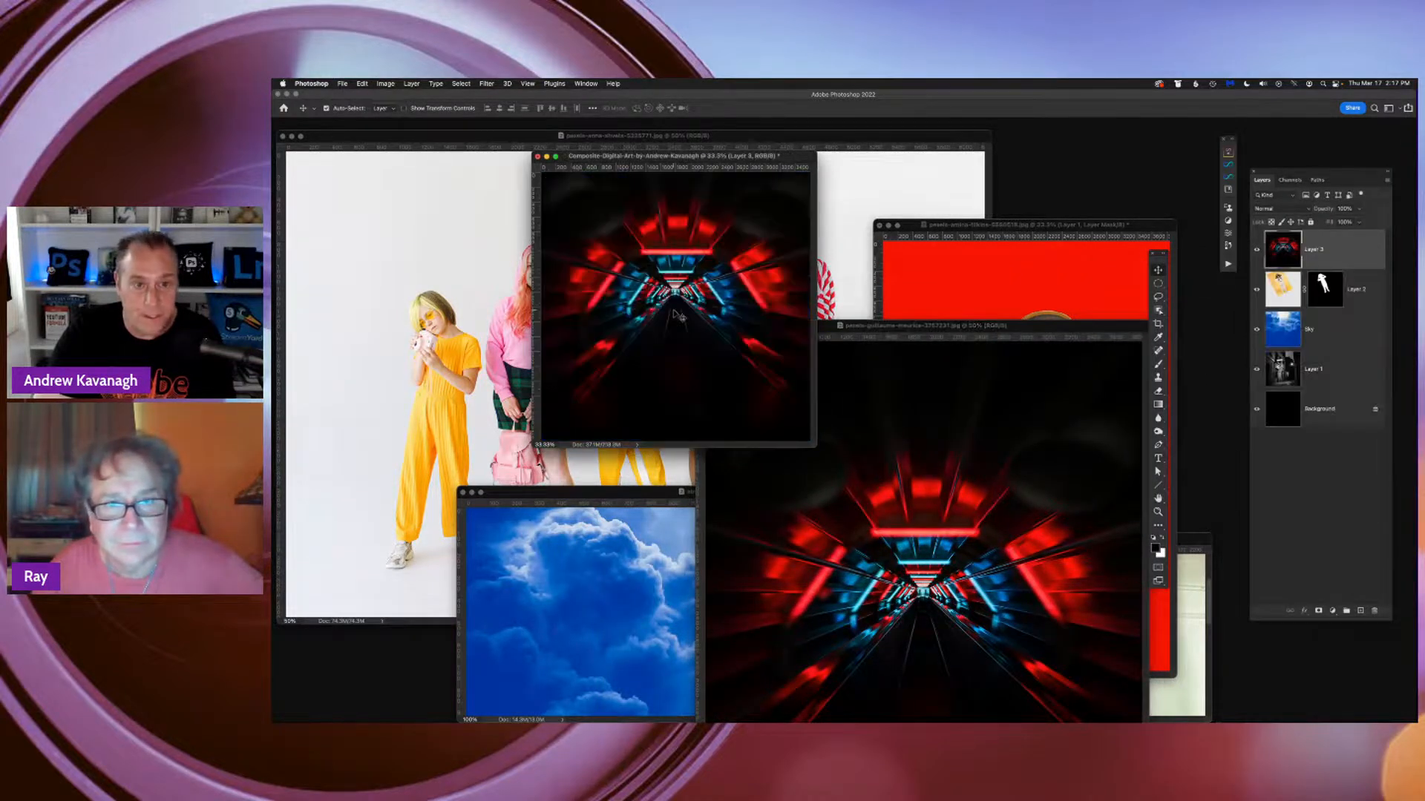
left_click_drag(1317, 248, 1319, 304)
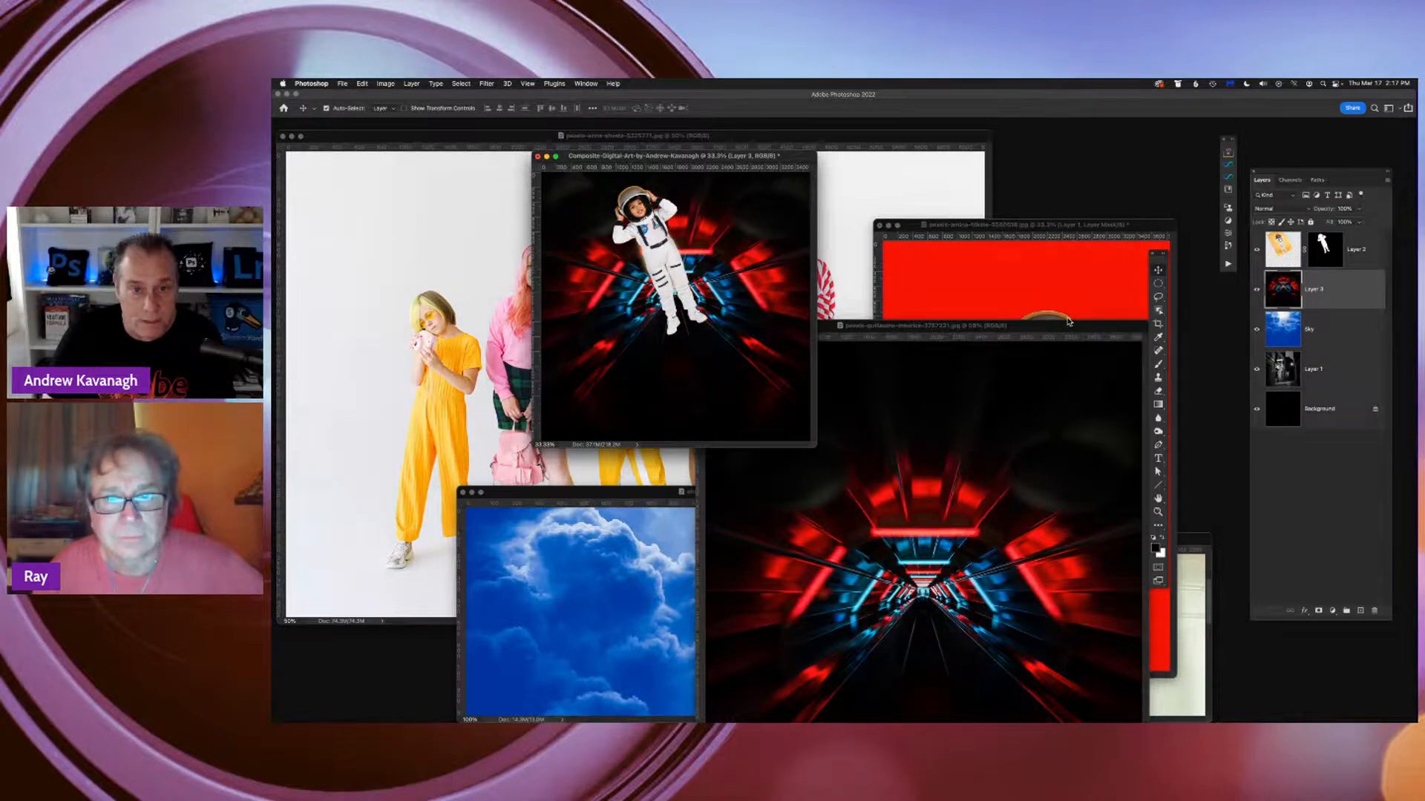
Show the composite in full screen, cycle the tunnel layer through the blend modes, and settle on Luminosity
key("f")
left_click(1280, 212)
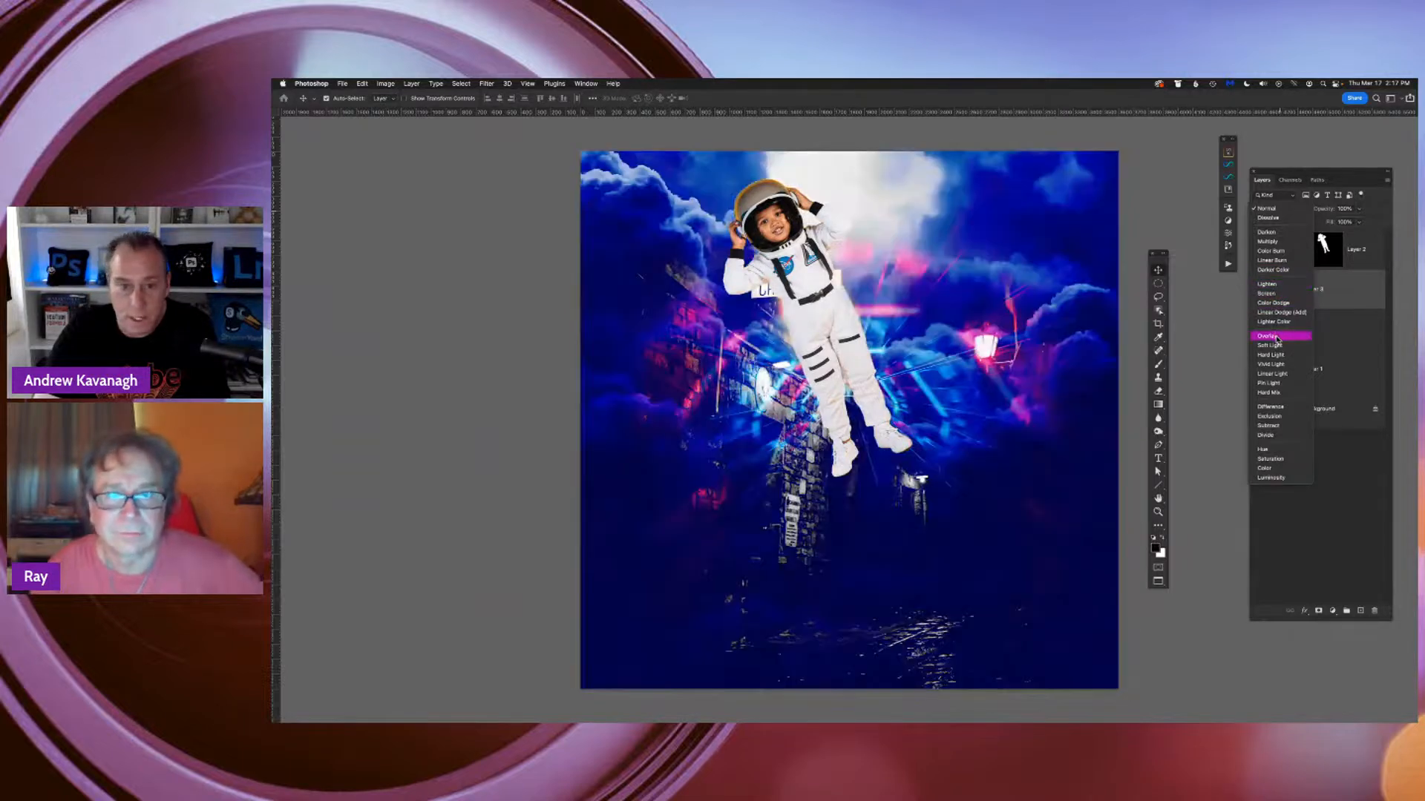
left_click(1289, 208)
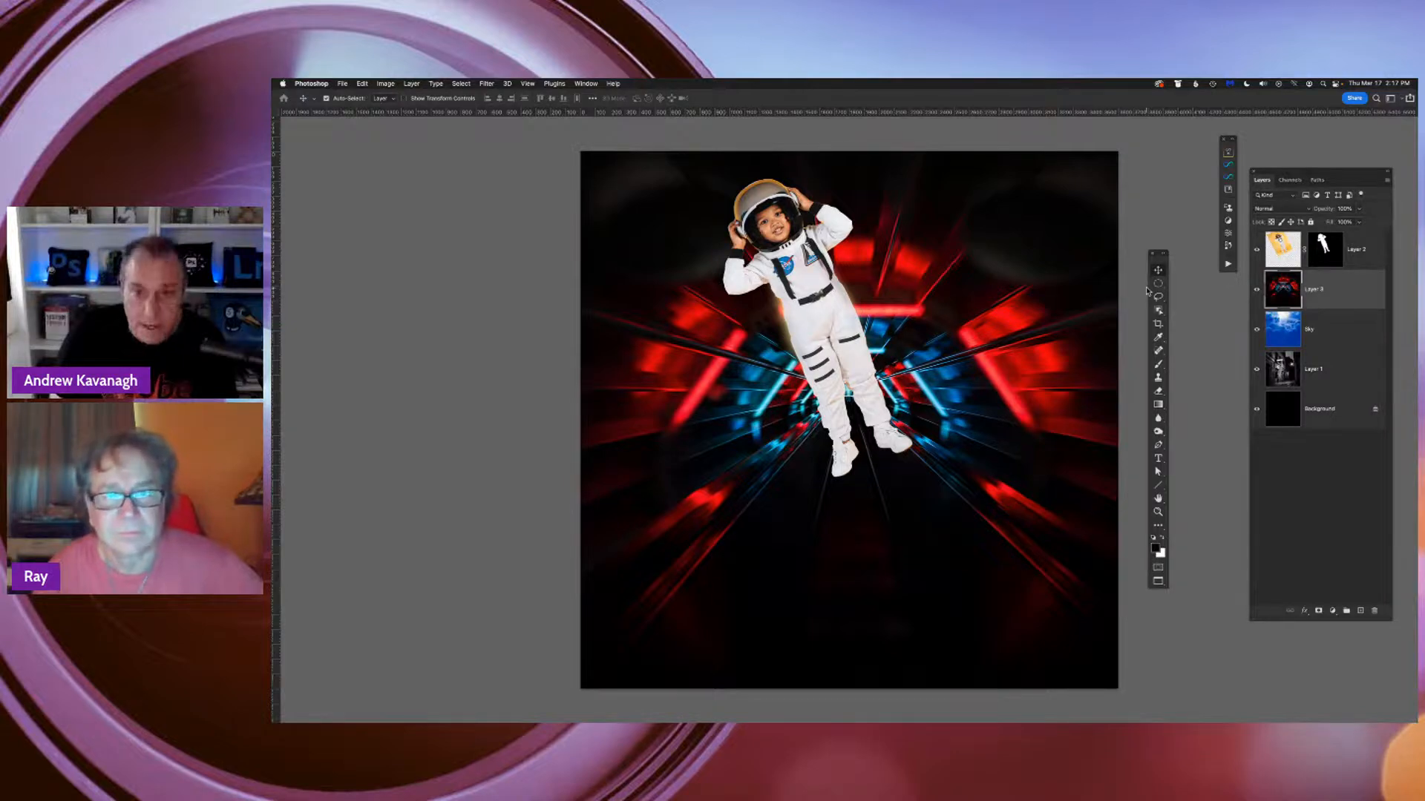
key("shift+plus")
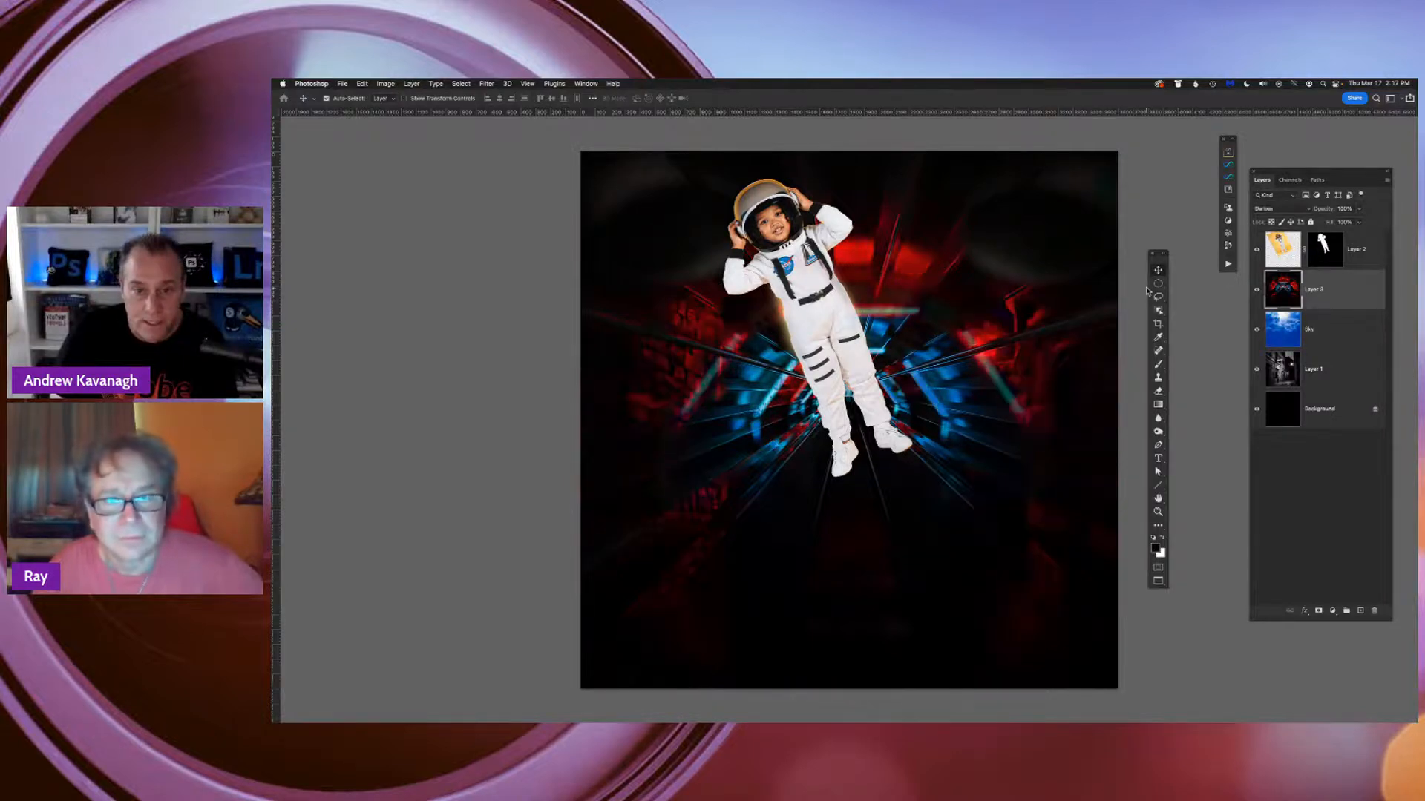
key("shift+plus")
key("shift+plus")
key("shift+plus")
key("shift+plus")
key("shift+plus")
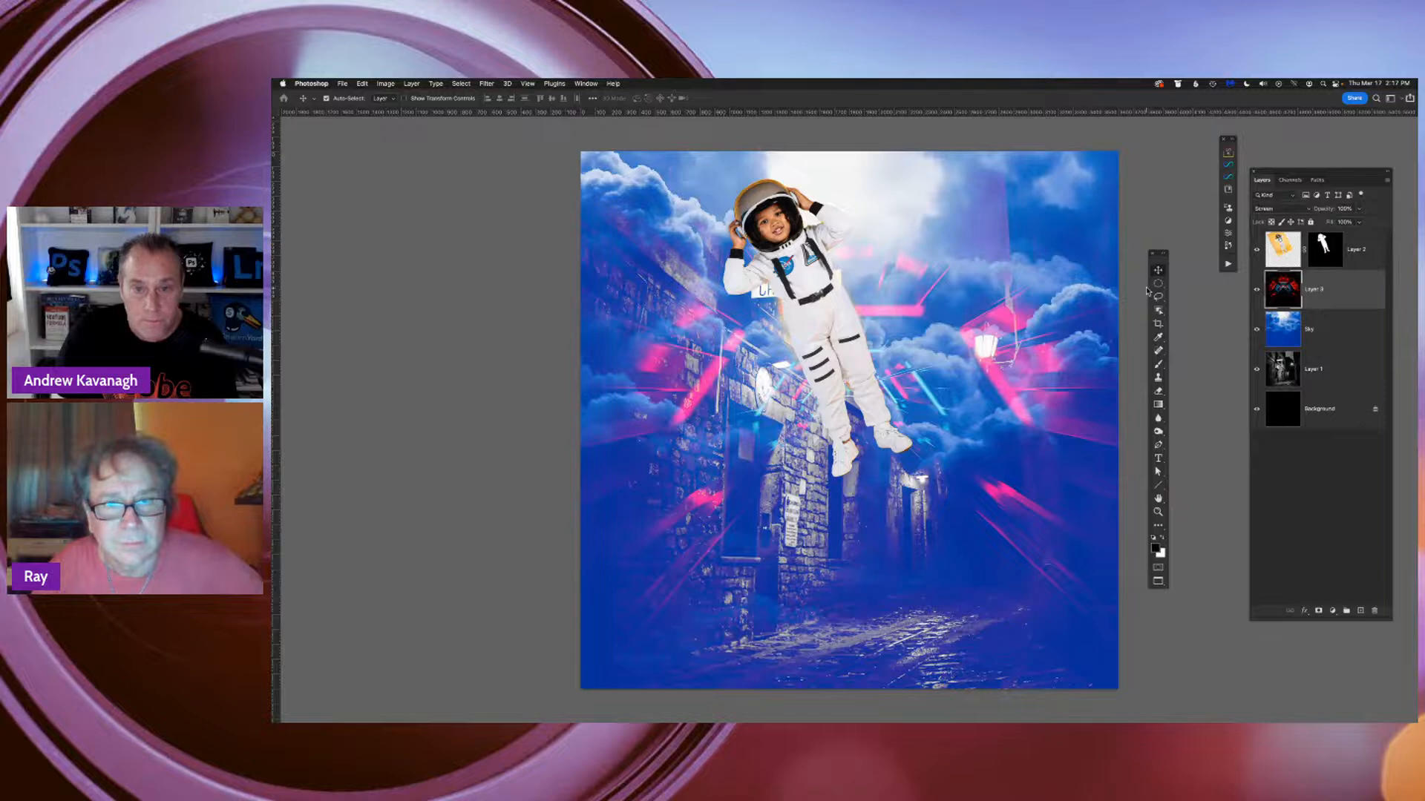
key("shift+plus")
key("shift+plus")
key("shift+plus")
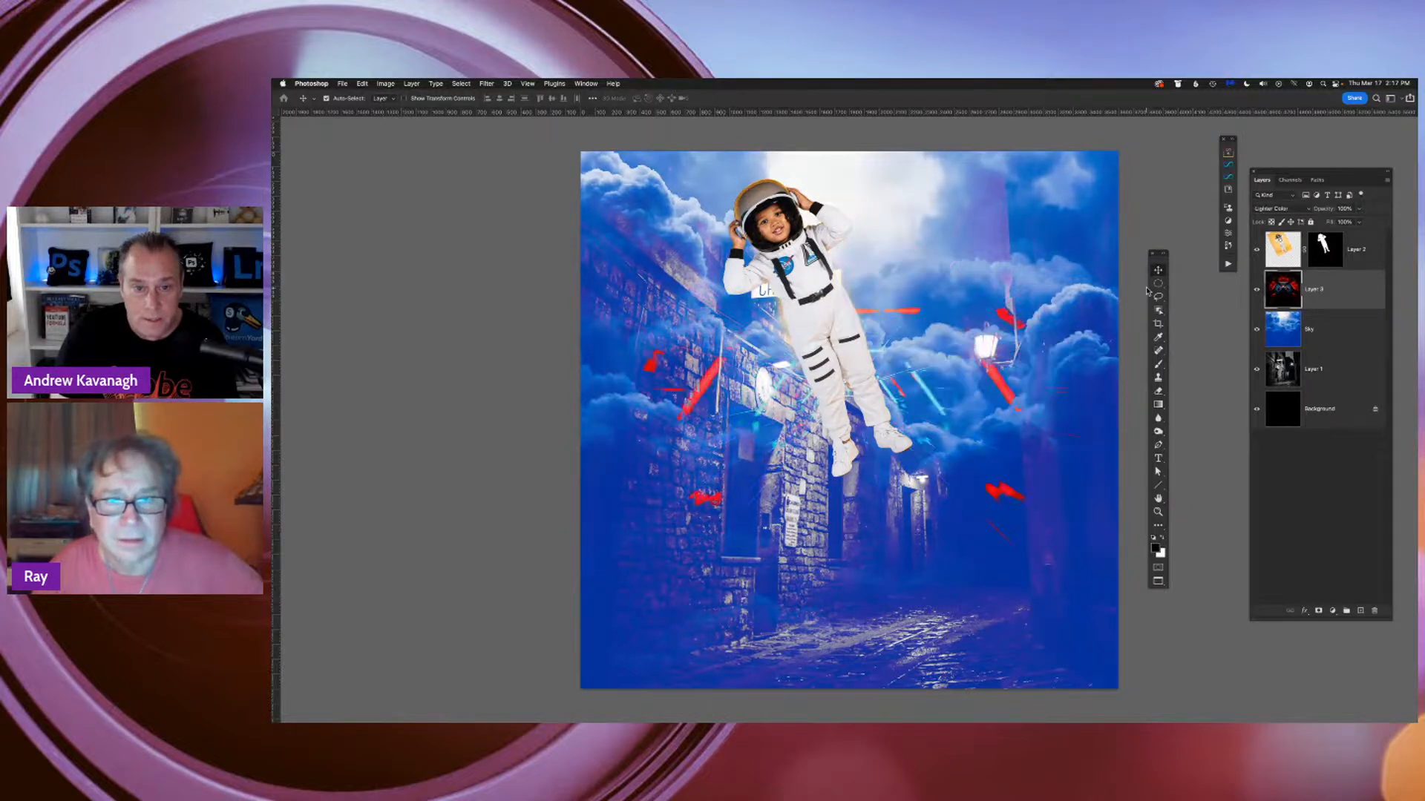
key("shift+plus")
key("shift+plus")
key("shift+plus")
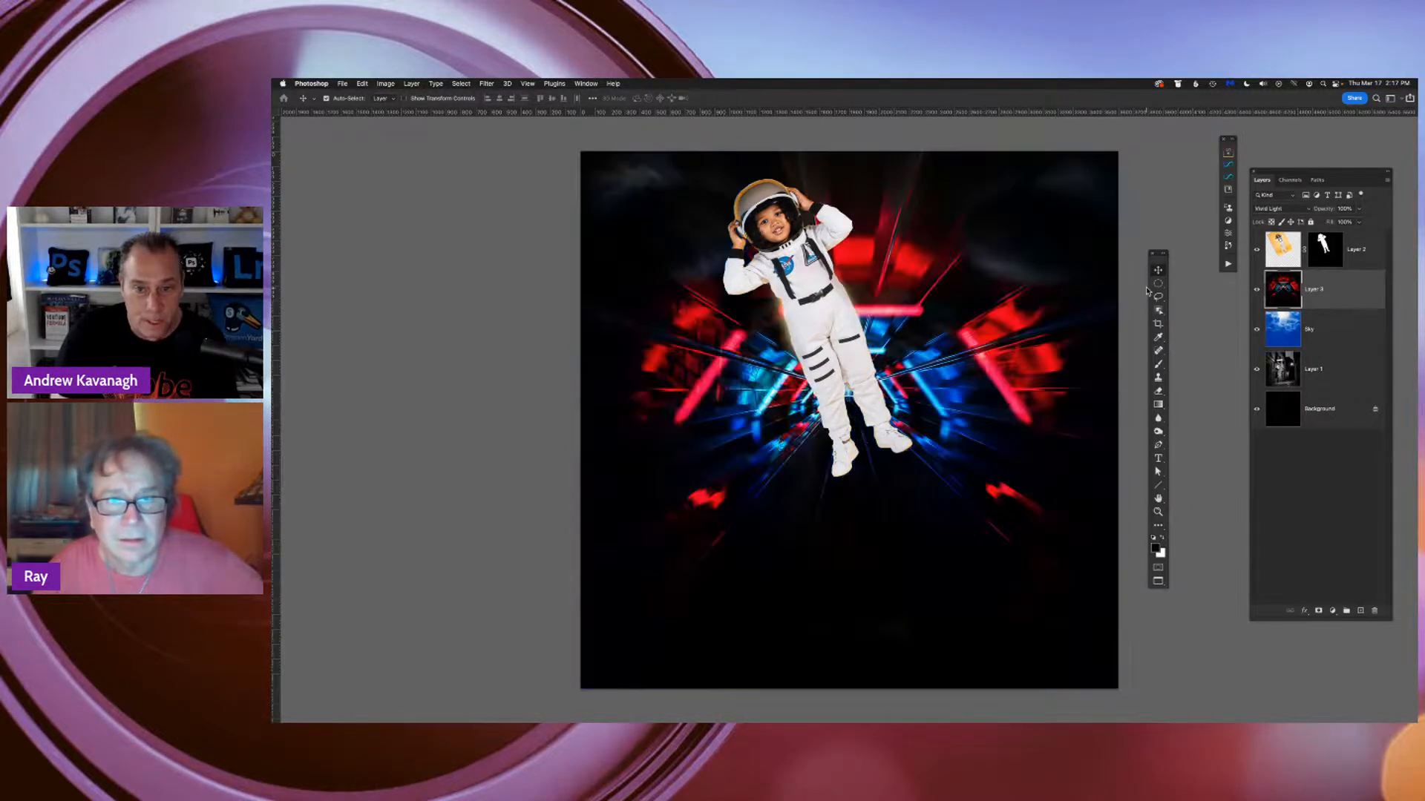
key("shift+plus")
key("shift+plus")
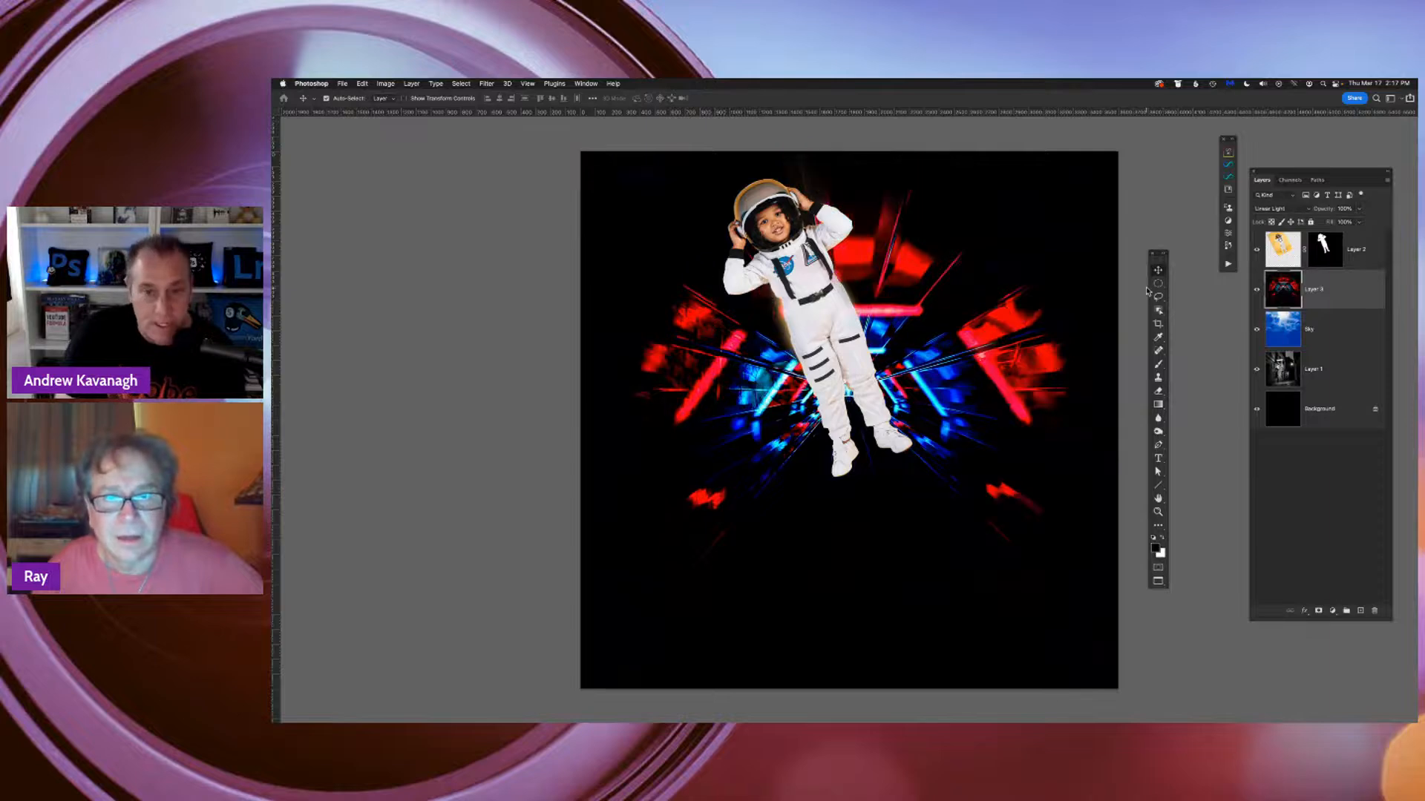
key("shift+plus")
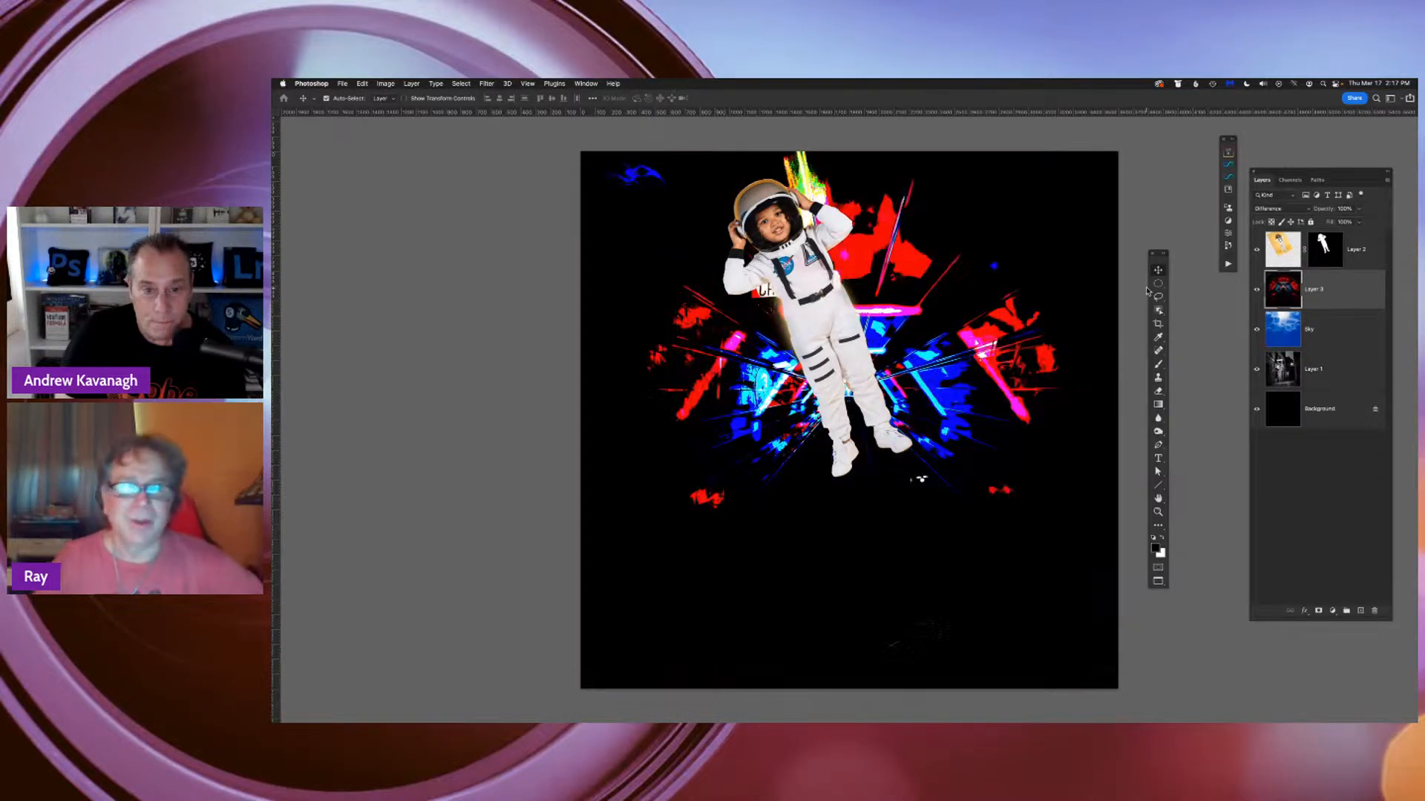
key("shift+plus")
key("shift+plus")
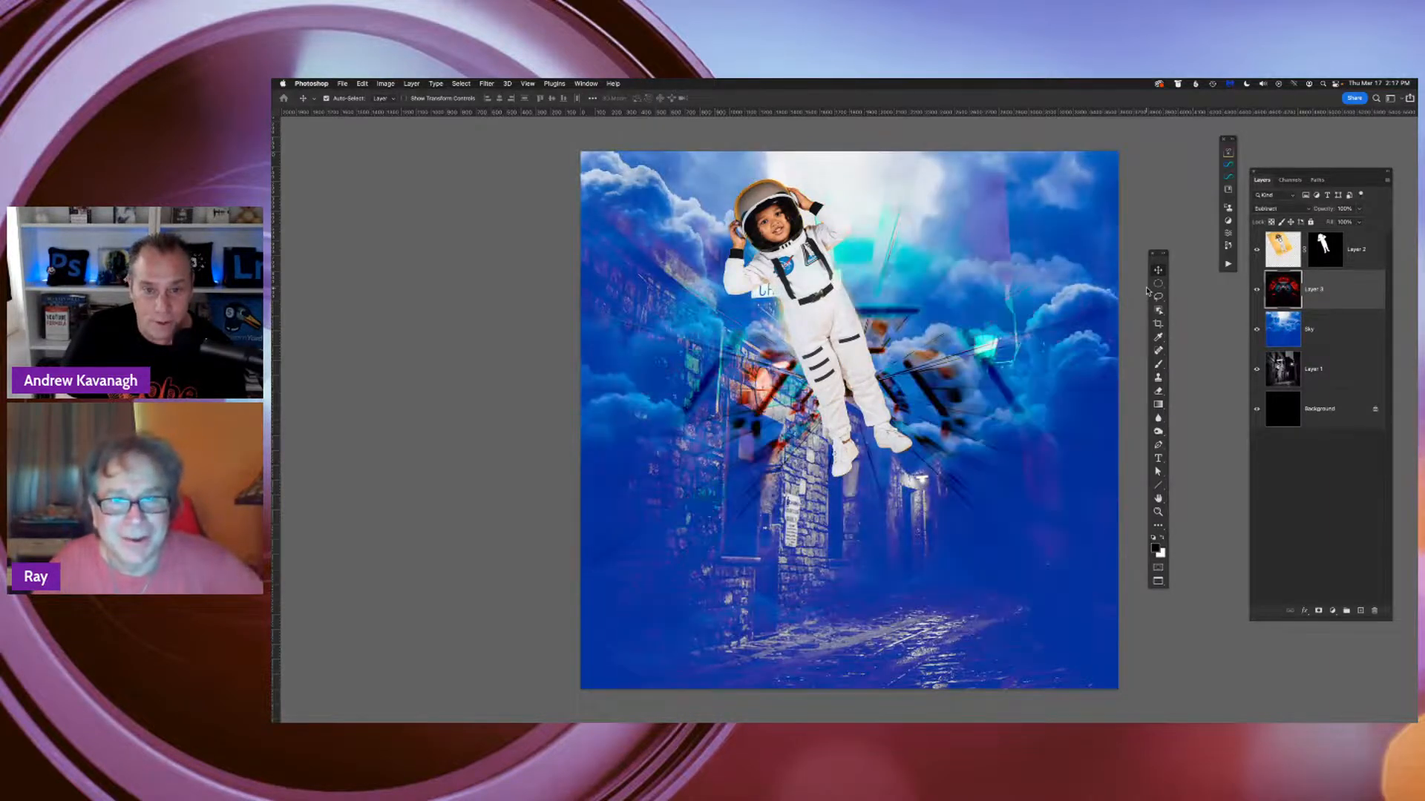
key("shift+plus")
key("shift+plus")
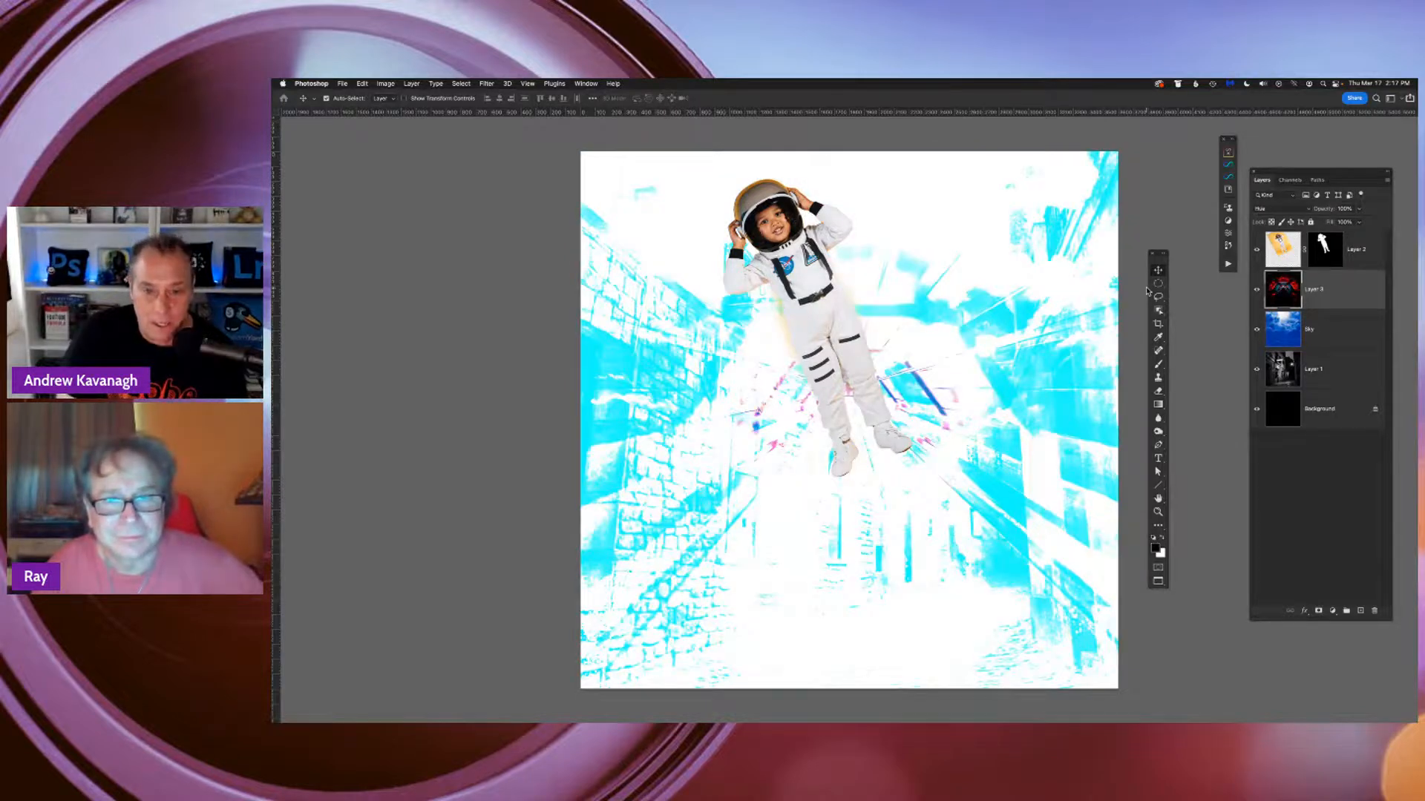
key("shift+plus")
key("shift+plus")
key("shift+plus")
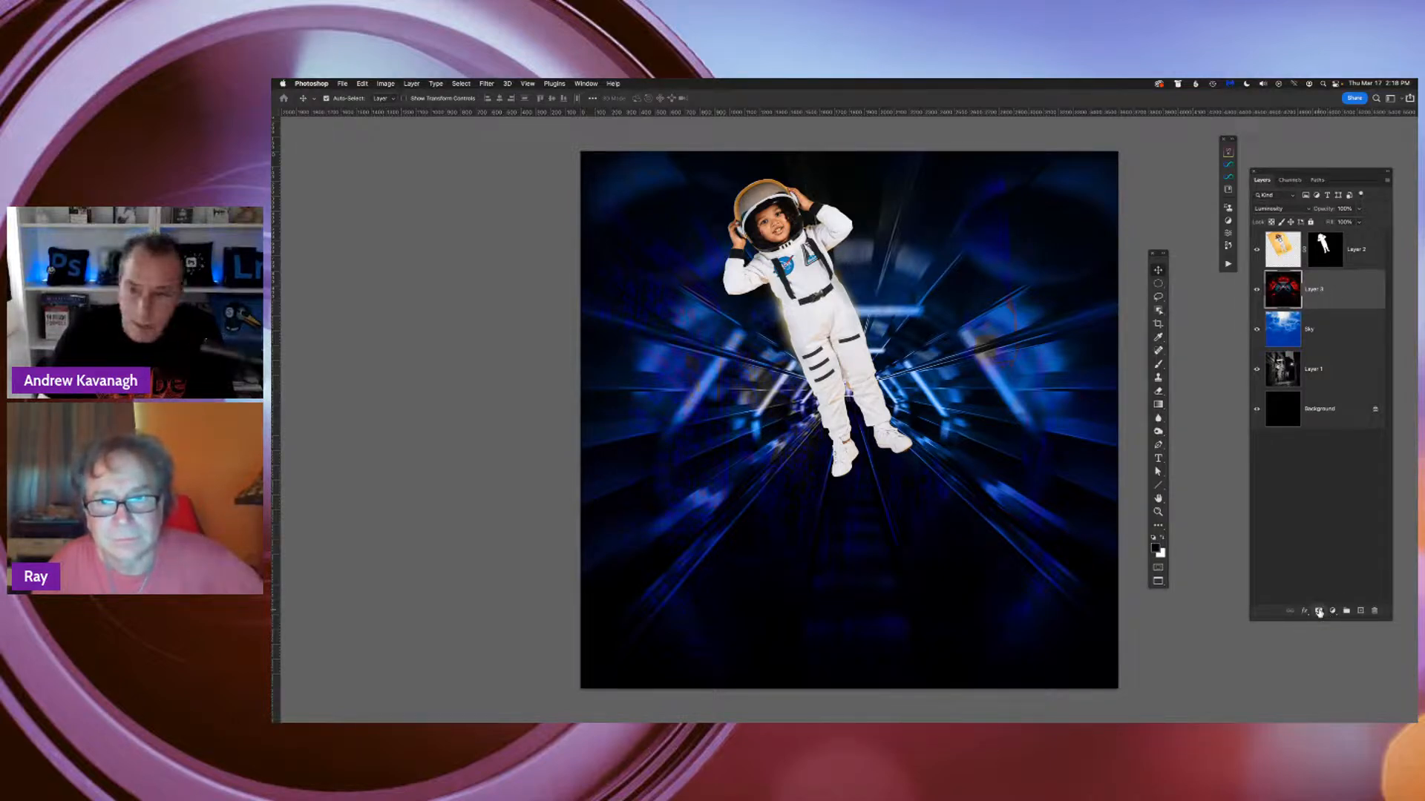
Add a layer mask to the tunnel layer, paint black over the clouds and alley with a soft brush, and briefly view the layer alone
left_click(1319, 611)
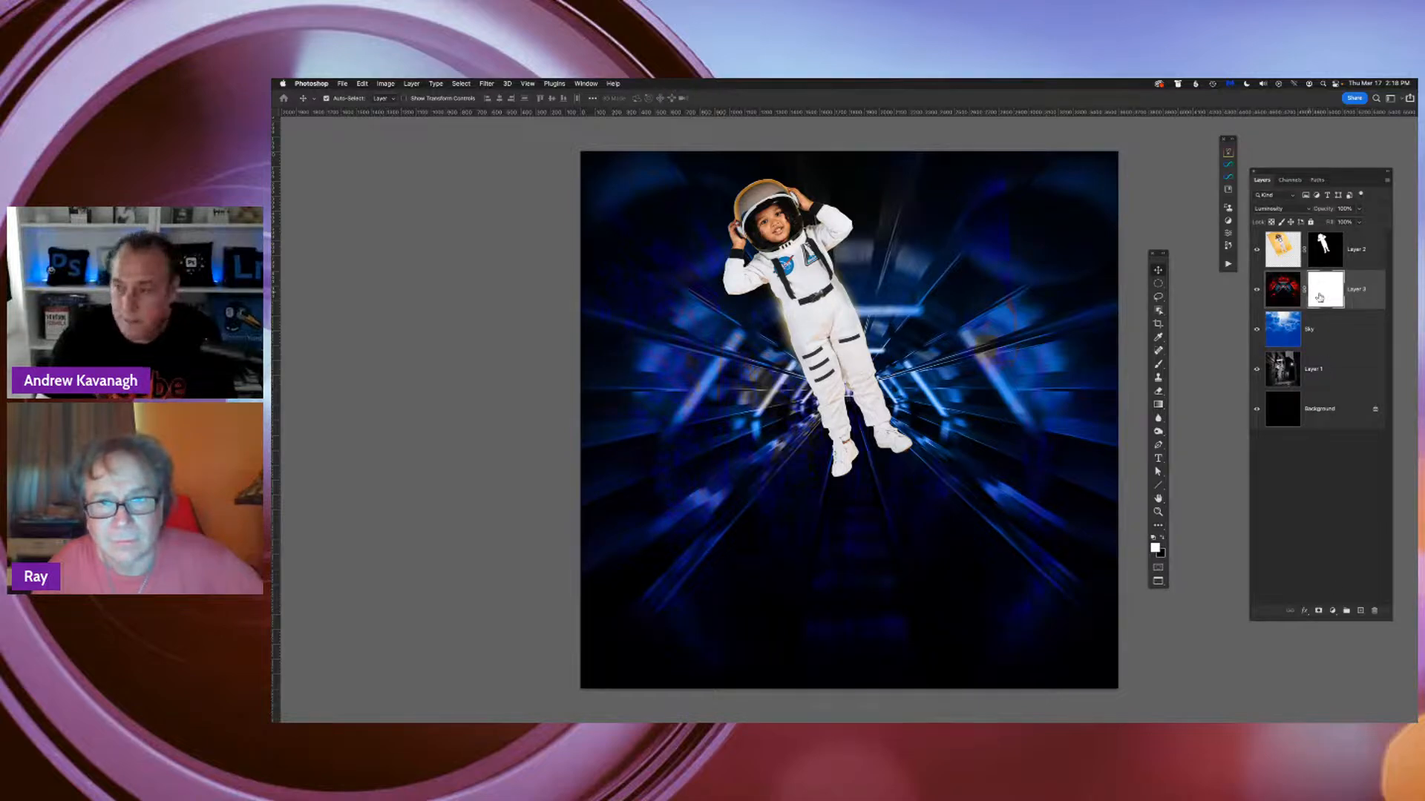
key("b")
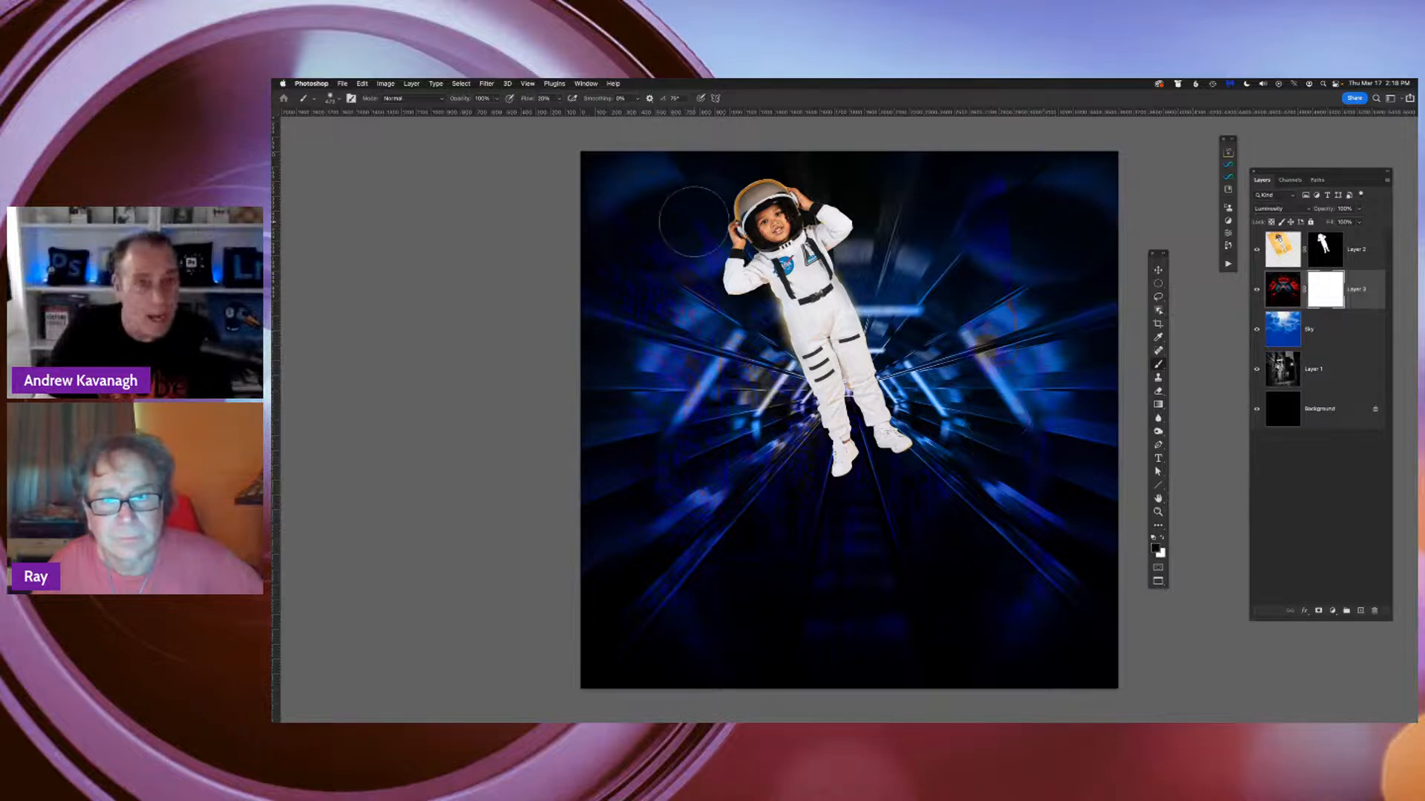
mouse_move(949, 263)
left_mouse_down()
mouse_move(992, 360)
mouse_move(932, 235)
mouse_move(973, 302)
mouse_move(1020, 220)
mouse_move(1082, 213)
mouse_move(887, 190)
mouse_move(1071, 190)
mouse_move(1004, 352)
mouse_move(1081, 382)
mouse_move(1039, 376)
mouse_move(1082, 483)
mouse_move(1091, 461)
mouse_move(1057, 549)
mouse_move(1052, 617)
mouse_move(1031, 638)
mouse_move(945, 595)
mouse_move(880, 513)
mouse_move(994, 549)
mouse_move(923, 441)
mouse_move(1061, 503)
mouse_move(949, 461)
mouse_move(1034, 457)
mouse_move(992, 422)
mouse_move(1070, 470)
mouse_move(1069, 573)
mouse_move(967, 530)
mouse_move(997, 676)
mouse_move(855, 451)
mouse_move(887, 624)
mouse_move(854, 543)
mouse_move(907, 665)
mouse_move(860, 676)
mouse_move(1087, 664)
mouse_move(823, 621)
mouse_move(1052, 585)
mouse_move(942, 609)
mouse_move(1104, 643)
mouse_move(1084, 473)
mouse_move(1047, 532)
mouse_move(946, 561)
mouse_move(1044, 600)
mouse_move(1115, 362)
mouse_move(1091, 324)
mouse_move(1095, 267)
mouse_move(830, 159)
mouse_move(671, 135)
mouse_move(716, 151)
mouse_move(591, 186)
mouse_move(646, 250)
mouse_move(737, 284)
mouse_move(699, 310)
mouse_move(616, 175)
mouse_move(653, 215)
mouse_move(601, 319)
mouse_move(760, 342)
mouse_move(612, 371)
mouse_move(611, 408)
mouse_move(668, 422)
mouse_move(604, 497)
mouse_move(745, 414)
mouse_move(642, 349)
mouse_move(625, 369)
mouse_move(660, 305)
mouse_move(718, 448)
mouse_move(668, 501)
mouse_move(653, 445)
mouse_move(586, 520)
mouse_move(597, 529)
mouse_move(612, 504)
mouse_move(638, 502)
mouse_move(616, 408)
mouse_move(575, 338)
mouse_move(620, 345)
mouse_move(642, 298)
mouse_move(735, 378)
mouse_move(672, 408)
mouse_move(703, 471)
left_mouse_up()
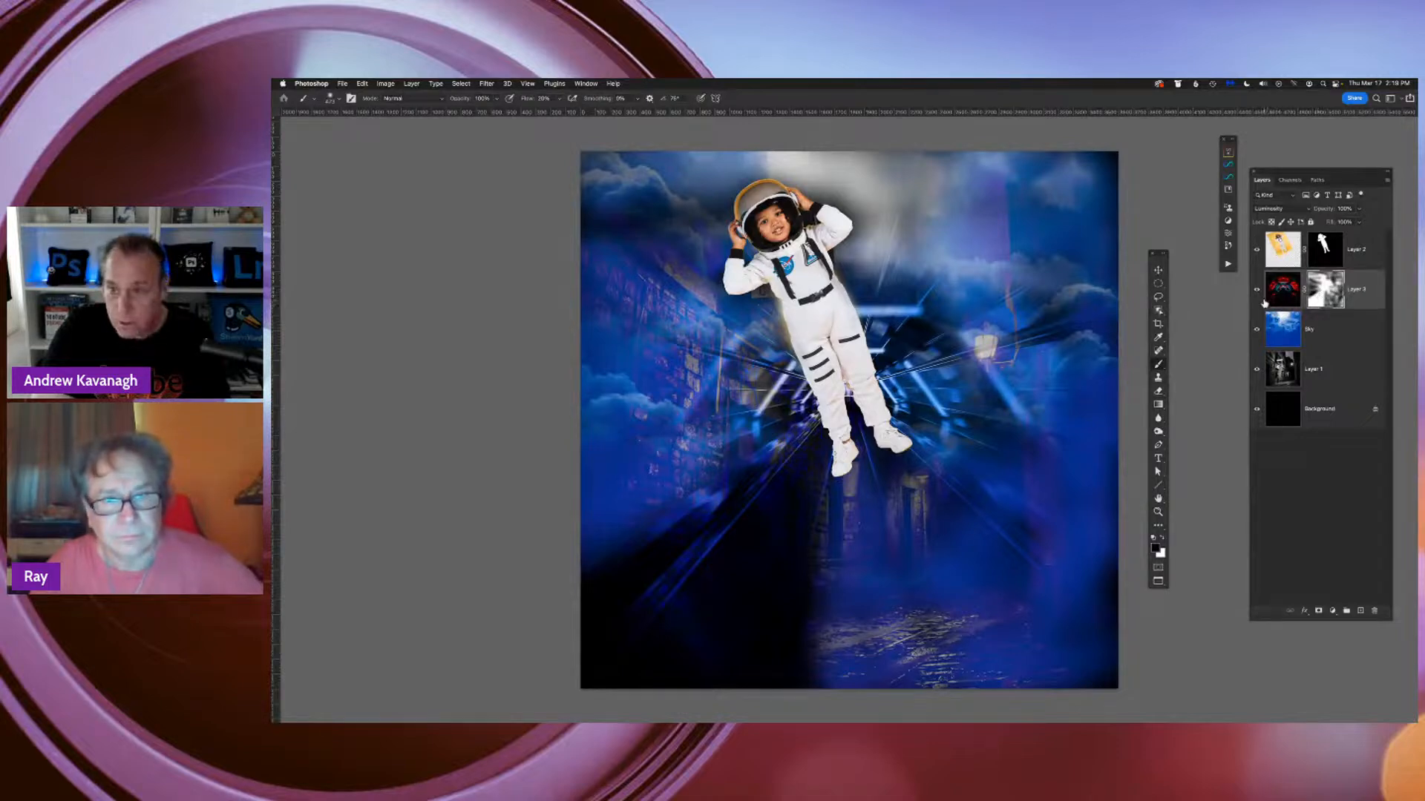
left_click(1257, 292, "alt")
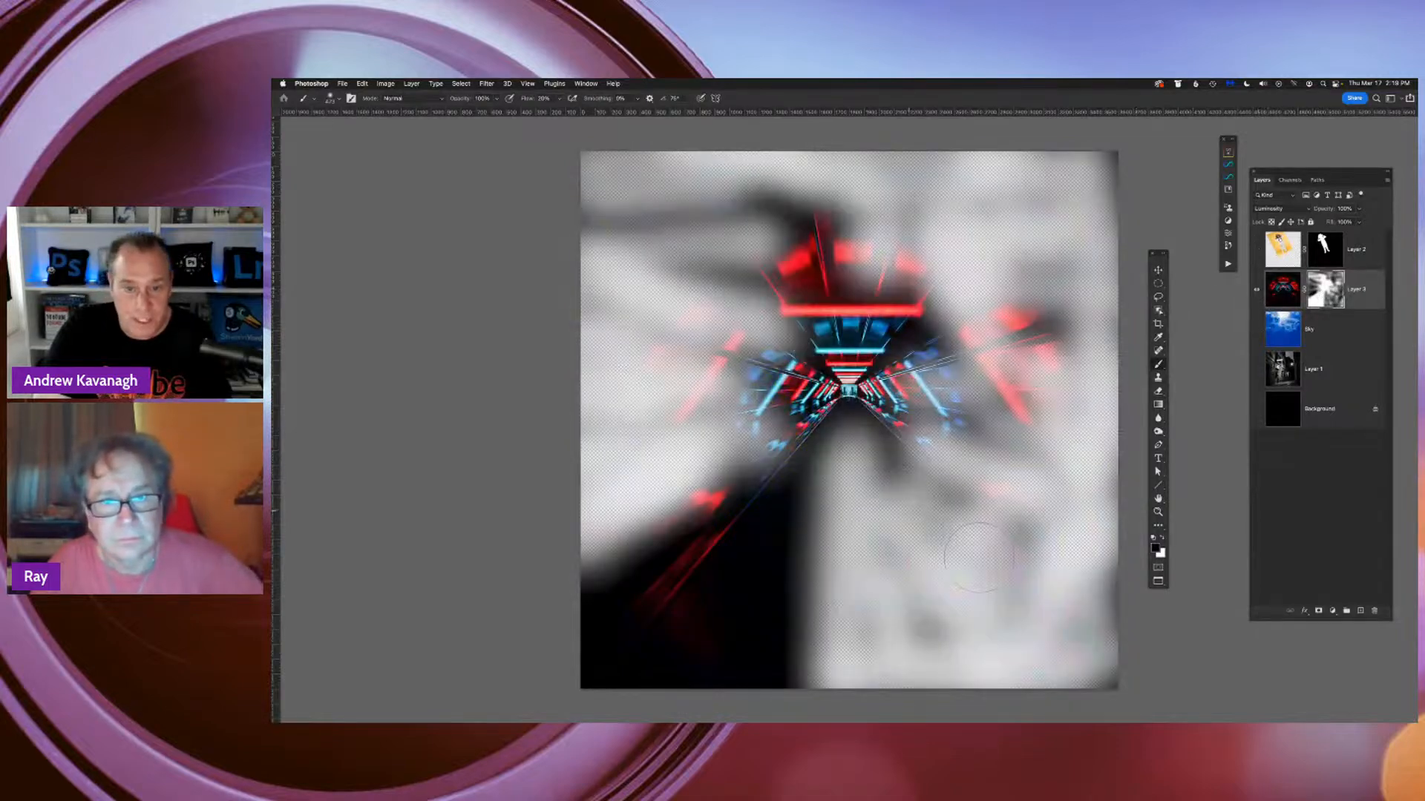
left_click(1257, 292, "alt")
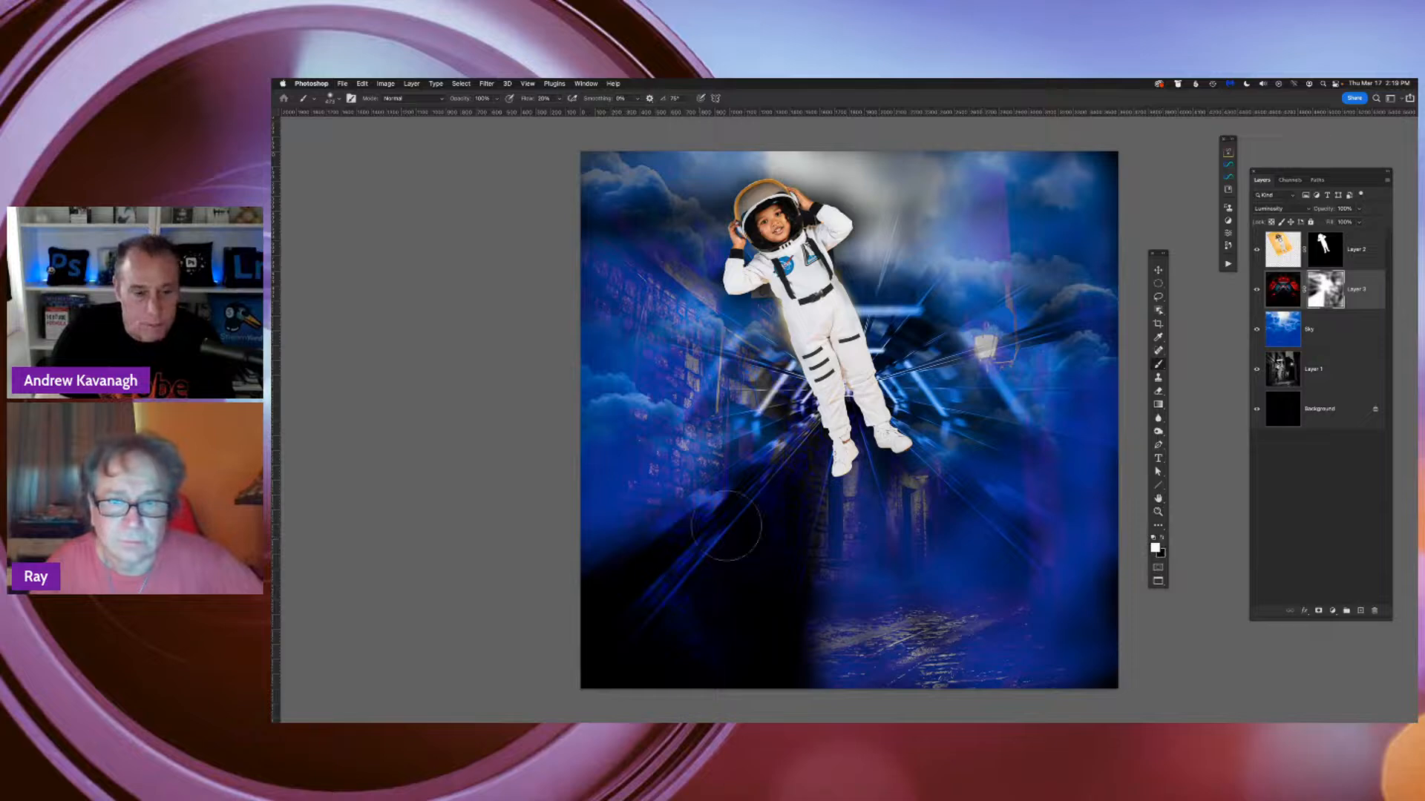
Paint white on the tunnel mask to restore the tunnel over the alley's left wall, and hide it again with black
mouse_move(623, 517)
left_mouse_down()
mouse_move(608, 515)
mouse_move(651, 452)
mouse_move(656, 490)
mouse_move(593, 517)
mouse_move(617, 505)
mouse_move(625, 469)
left_mouse_up()
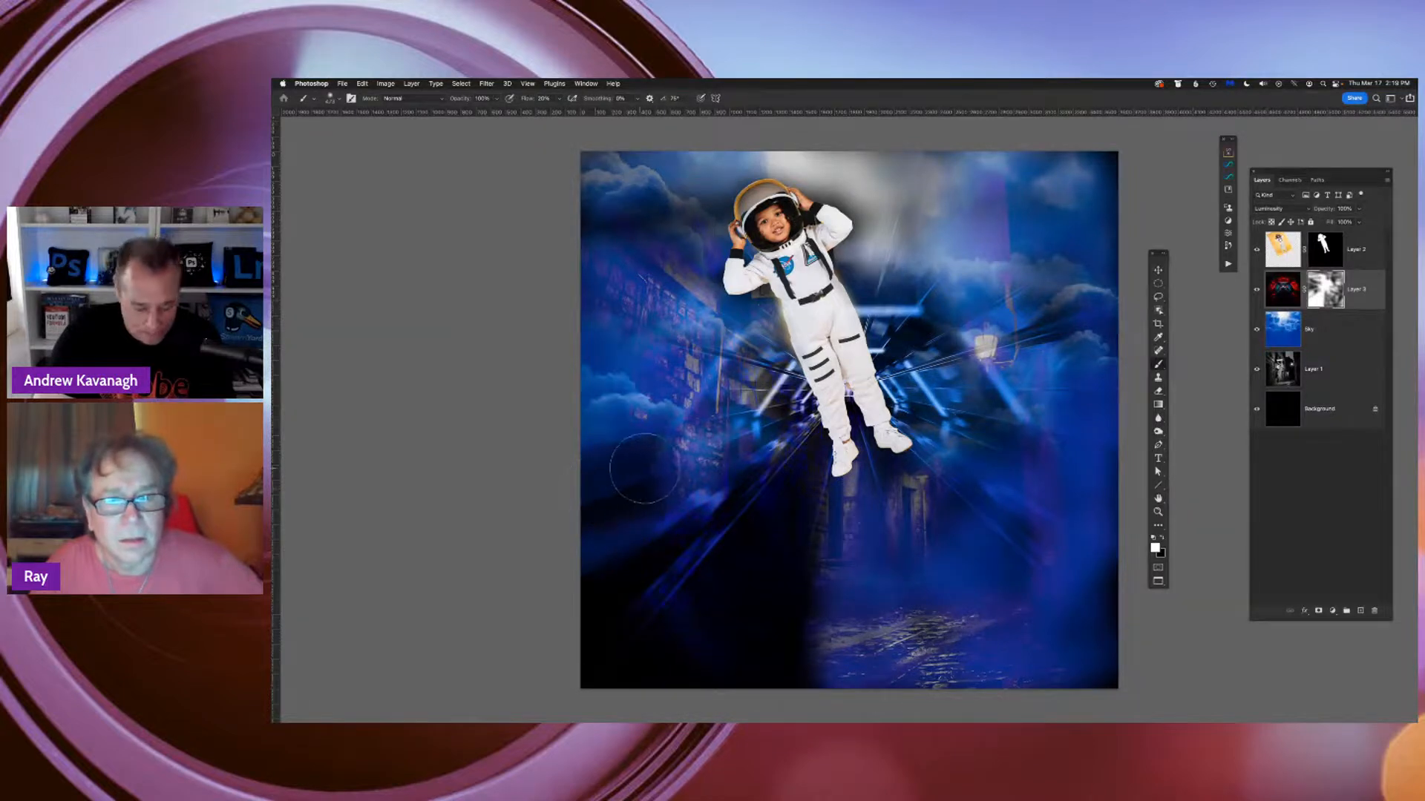
key("x")
mouse_move(647, 470)
left_mouse_down()
mouse_move(614, 487)
mouse_move(646, 455)
mouse_move(555, 528)
mouse_move(681, 457)
left_mouse_up()
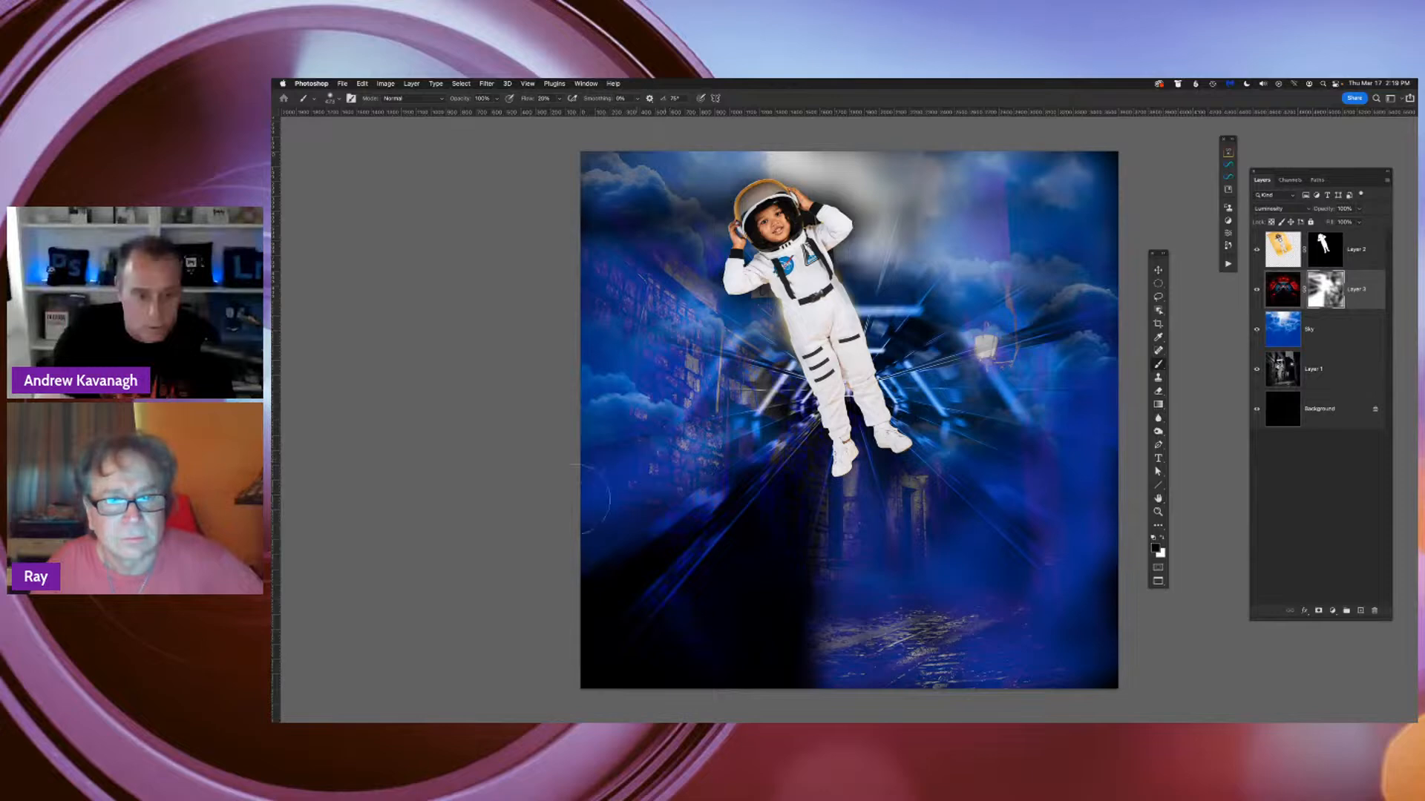
Paint black on the tunnel mask over the lower-left alley and the clouds around the helmet to reveal the layers beneath
mouse_move(684, 510)
left_mouse_down()
mouse_move(594, 546)
mouse_move(581, 619)
mouse_move(670, 554)
mouse_move(606, 687)
mouse_move(770, 661)
mouse_move(646, 676)
mouse_move(716, 614)
mouse_move(756, 515)
mouse_move(796, 473)
mouse_move(723, 625)
mouse_move(794, 549)
mouse_move(891, 560)
mouse_move(850, 464)
mouse_move(986, 518)
left_mouse_up()
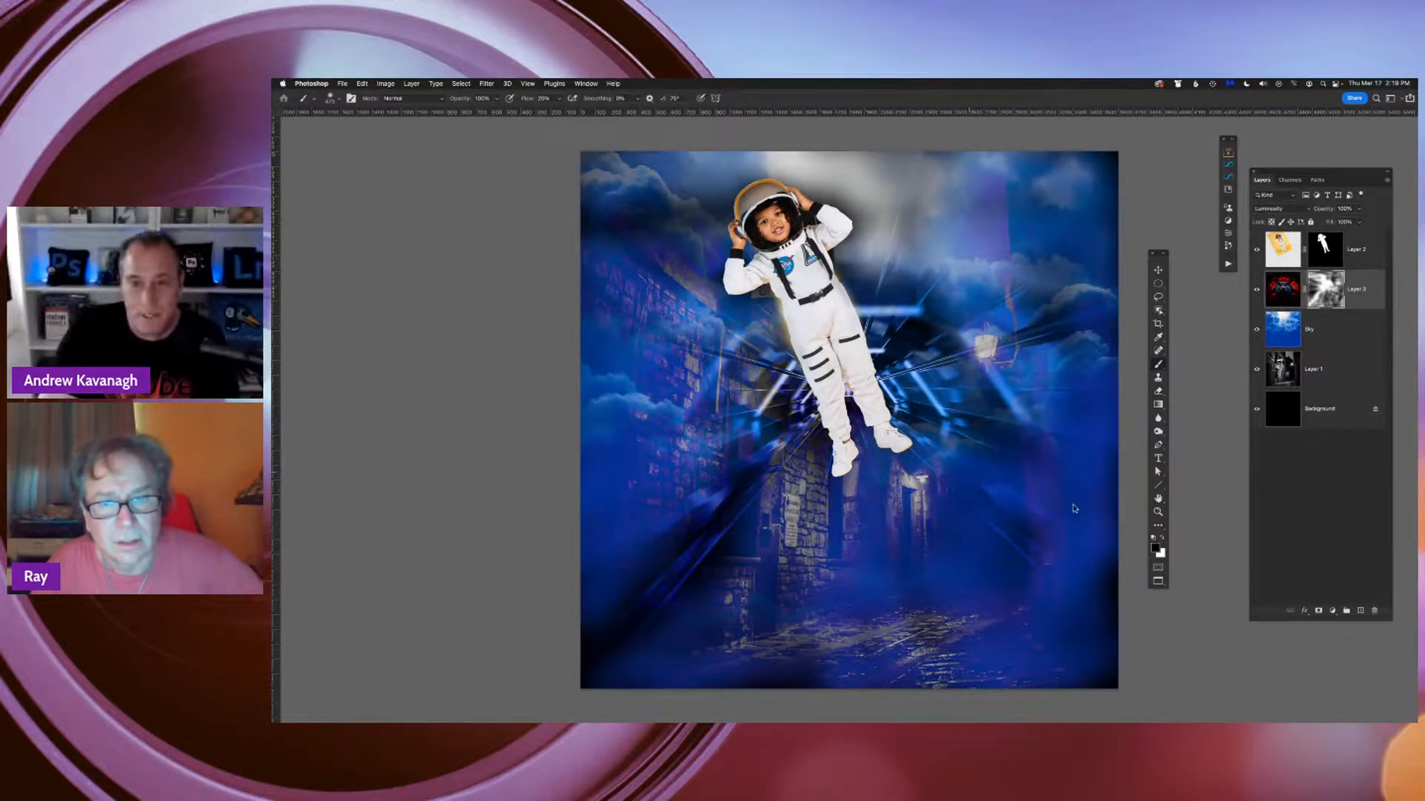
mouse_move(887, 274)
left_mouse_down()
mouse_move(871, 182)
mouse_move(787, 174)
left_mouse_up()
mouse_move(924, 182)
left_mouse_down()
mouse_move(1057, 178)
mouse_move(1070, 214)
left_mouse_up()
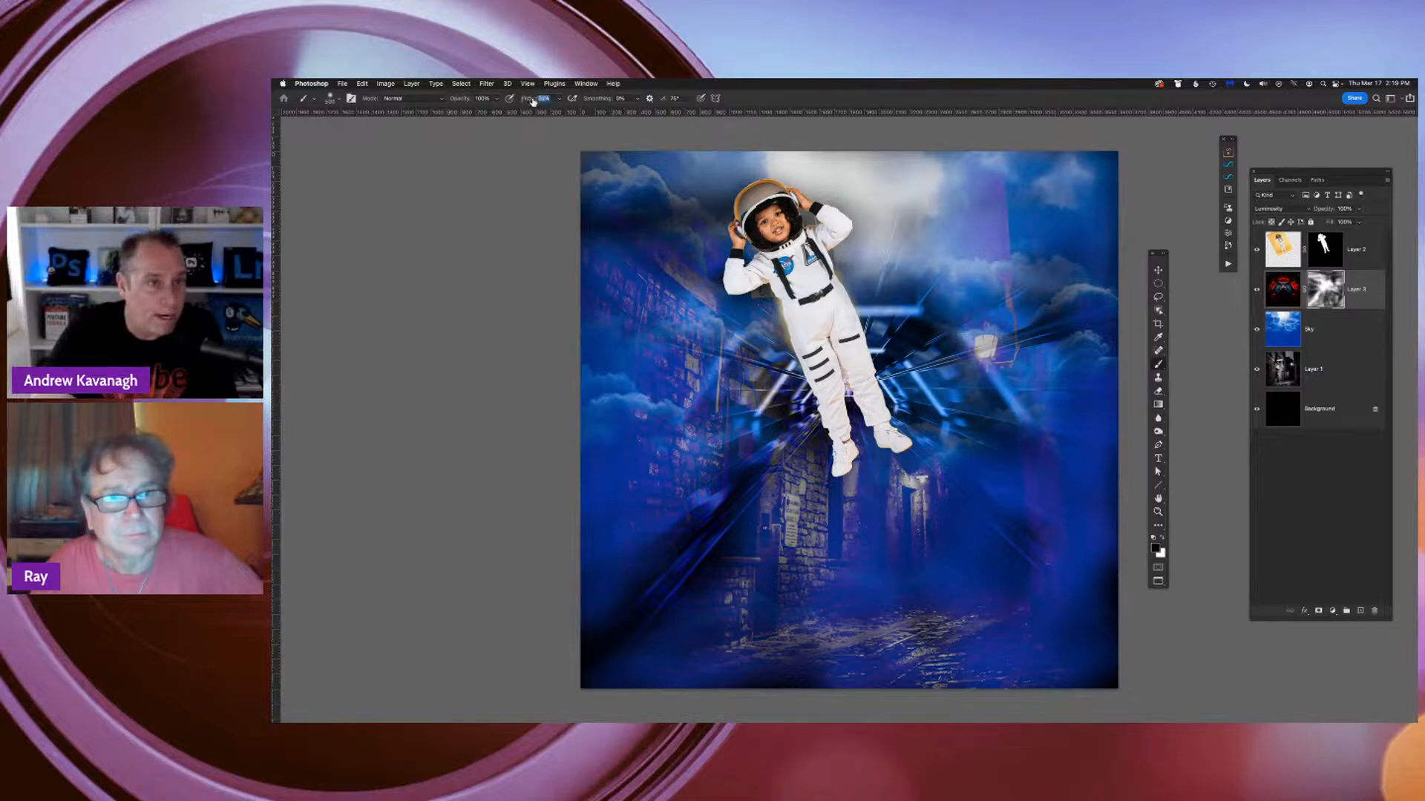
Set the brush flow to 40% and paint the tunnel mask black over the upper clouds and the alley's left wall
type("40")
key("Return")
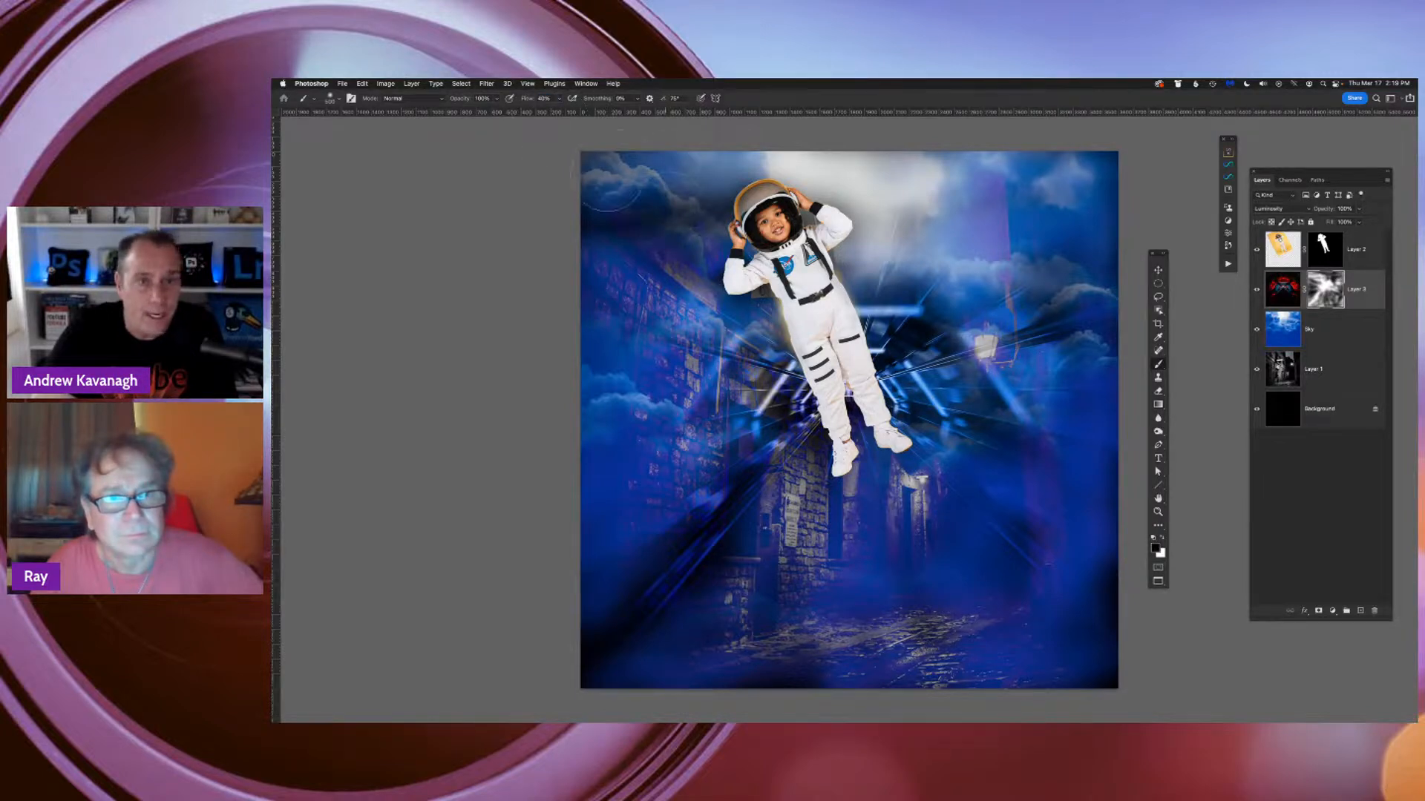
mouse_move(610, 191)
left_mouse_down()
mouse_move(566, 195)
mouse_move(562, 269)
mouse_move(589, 314)
mouse_move(612, 397)
left_mouse_up()
mouse_move(699, 196)
left_mouse_down()
mouse_move(890, 197)
mouse_move(835, 252)
mouse_move(920, 326)
mouse_move(1039, 319)
mouse_move(1069, 256)
left_mouse_up()
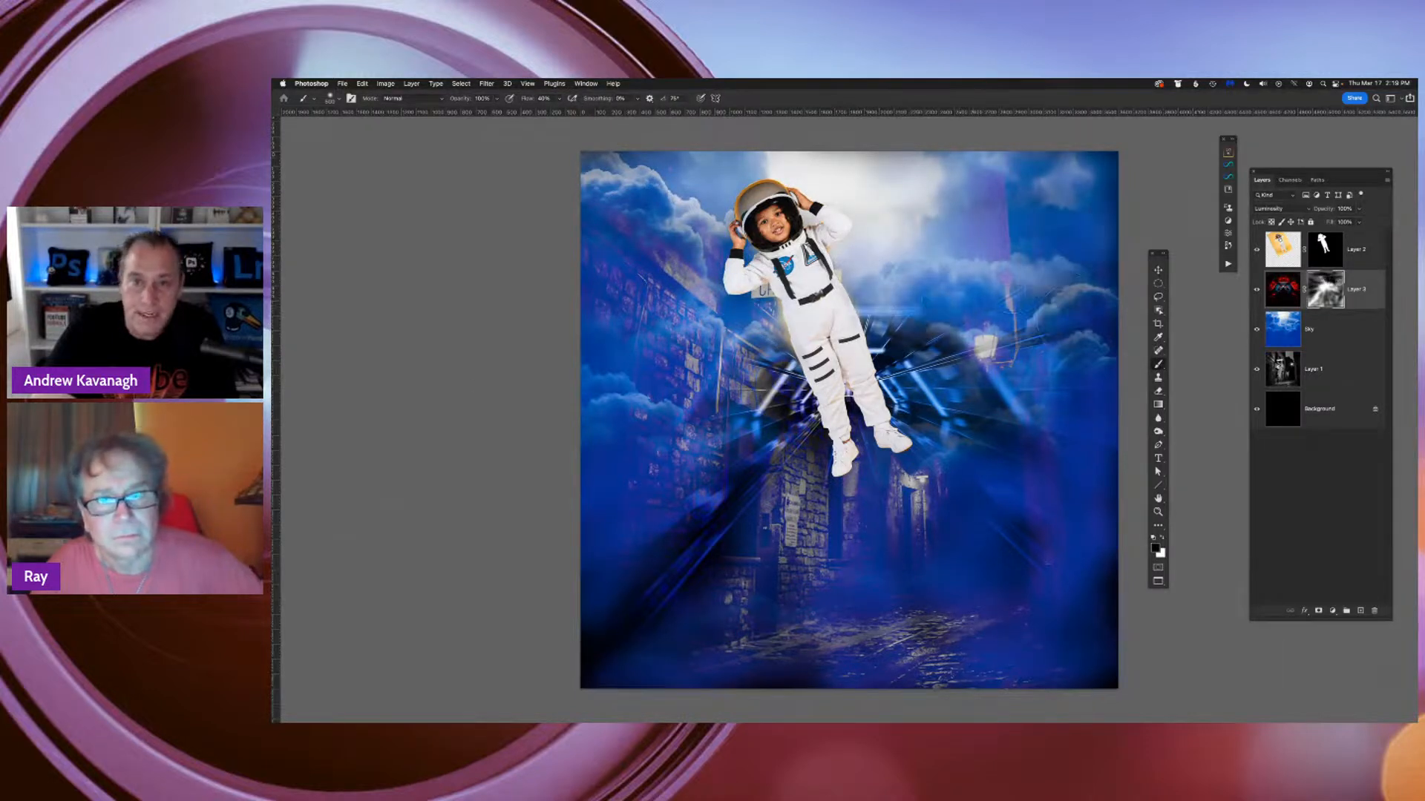
Paint the tunnel mask black around the street lamp, cobblestones and outer edges, keeping the light streaks only behind the astronaut
left_click_drag(1046, 179, 1104, 238)
mouse_move(872, 323)
left_mouse_down()
mouse_move(935, 364)
mouse_move(1039, 397)
mouse_move(1094, 483)
left_mouse_up()
mouse_move(851, 429)
left_mouse_down()
mouse_move(815, 417)
mouse_move(798, 438)
mouse_move(894, 412)
mouse_move(887, 480)
mouse_move(731, 494)
mouse_move(636, 558)
mouse_move(610, 636)
mouse_move(801, 523)
mouse_move(653, 664)
mouse_move(653, 649)
mouse_move(712, 668)
mouse_move(892, 592)
mouse_move(920, 614)
left_mouse_up()
key("super+minus")
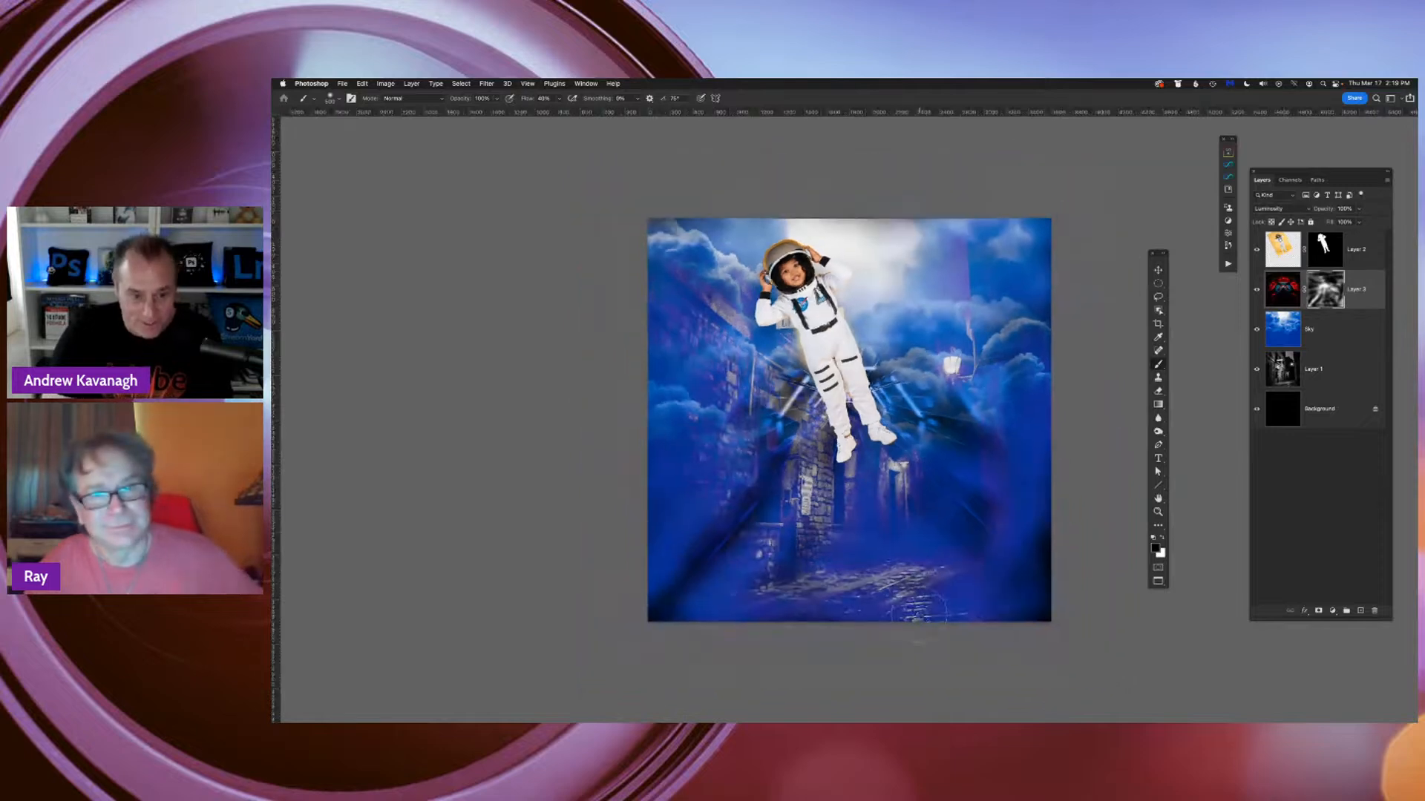
mouse_move(749, 505)
left_mouse_down()
mouse_move(657, 613)
mouse_move(696, 591)
mouse_move(607, 642)
mouse_move(676, 611)
mouse_move(1024, 609)
mouse_move(1051, 622)
mouse_move(1049, 586)
mouse_move(967, 543)
mouse_move(1050, 550)
mouse_move(978, 490)
mouse_move(1074, 343)
mouse_move(624, 253)
left_mouse_up()
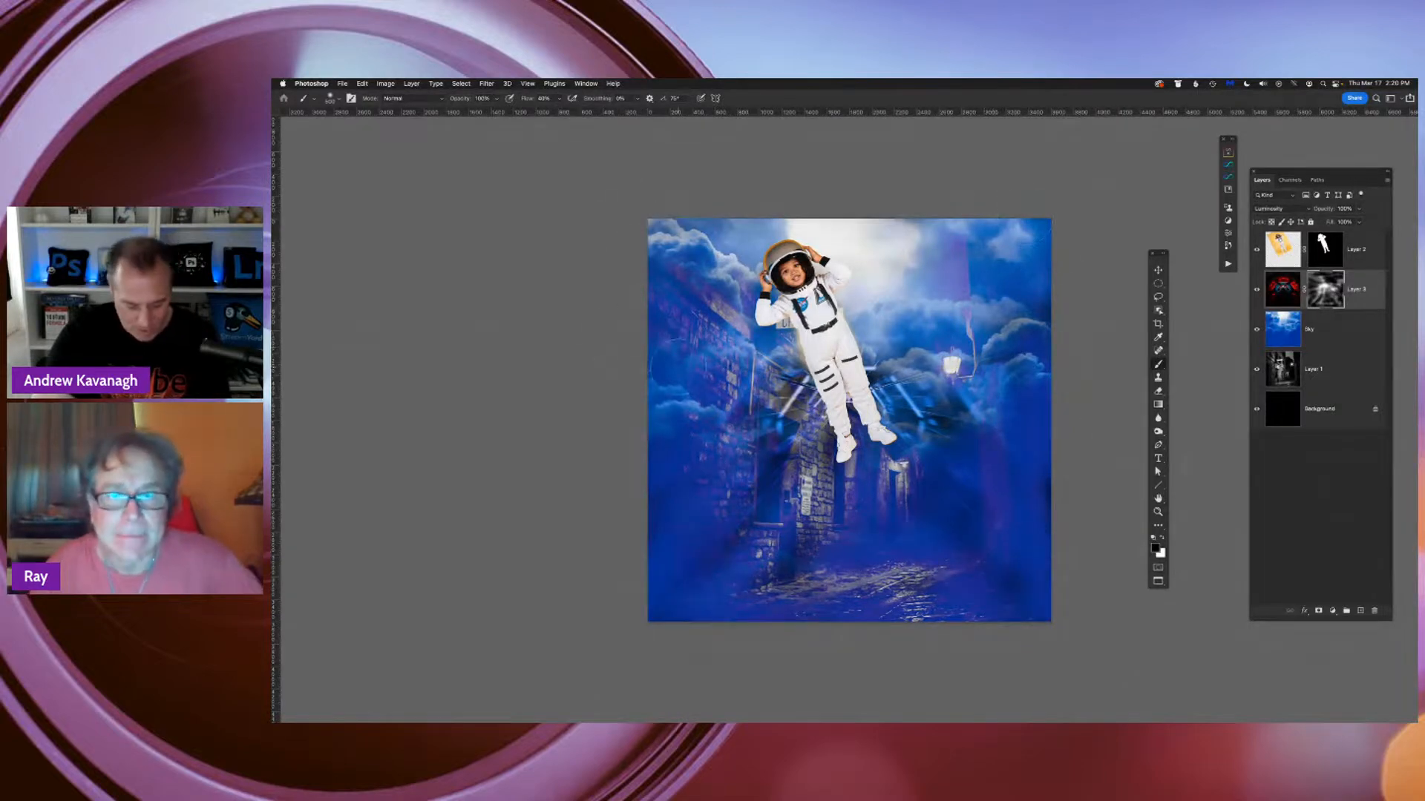
Return the composite to a floating window and move it aside to bring the group photo of five people forward
key("f")
key("f")
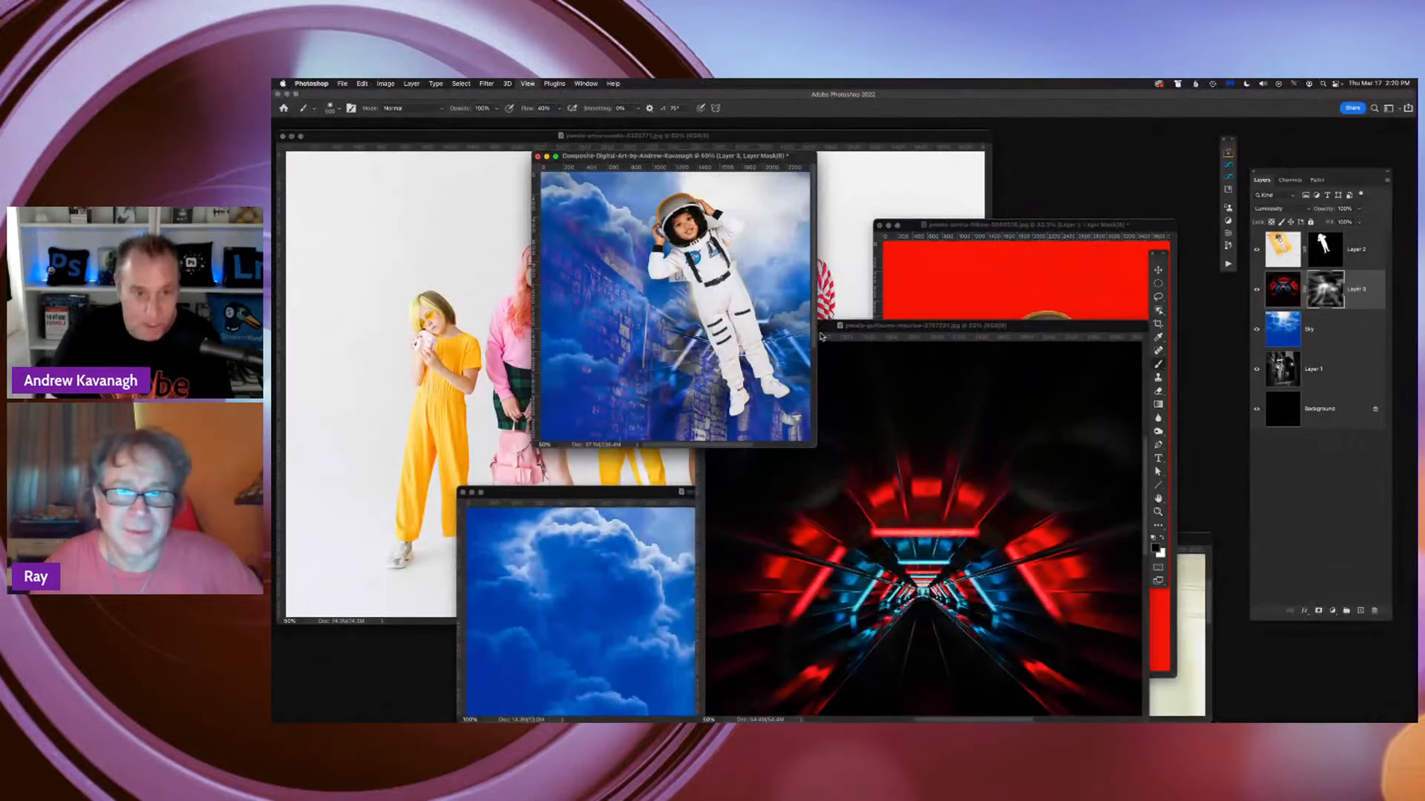
key("super+minus")
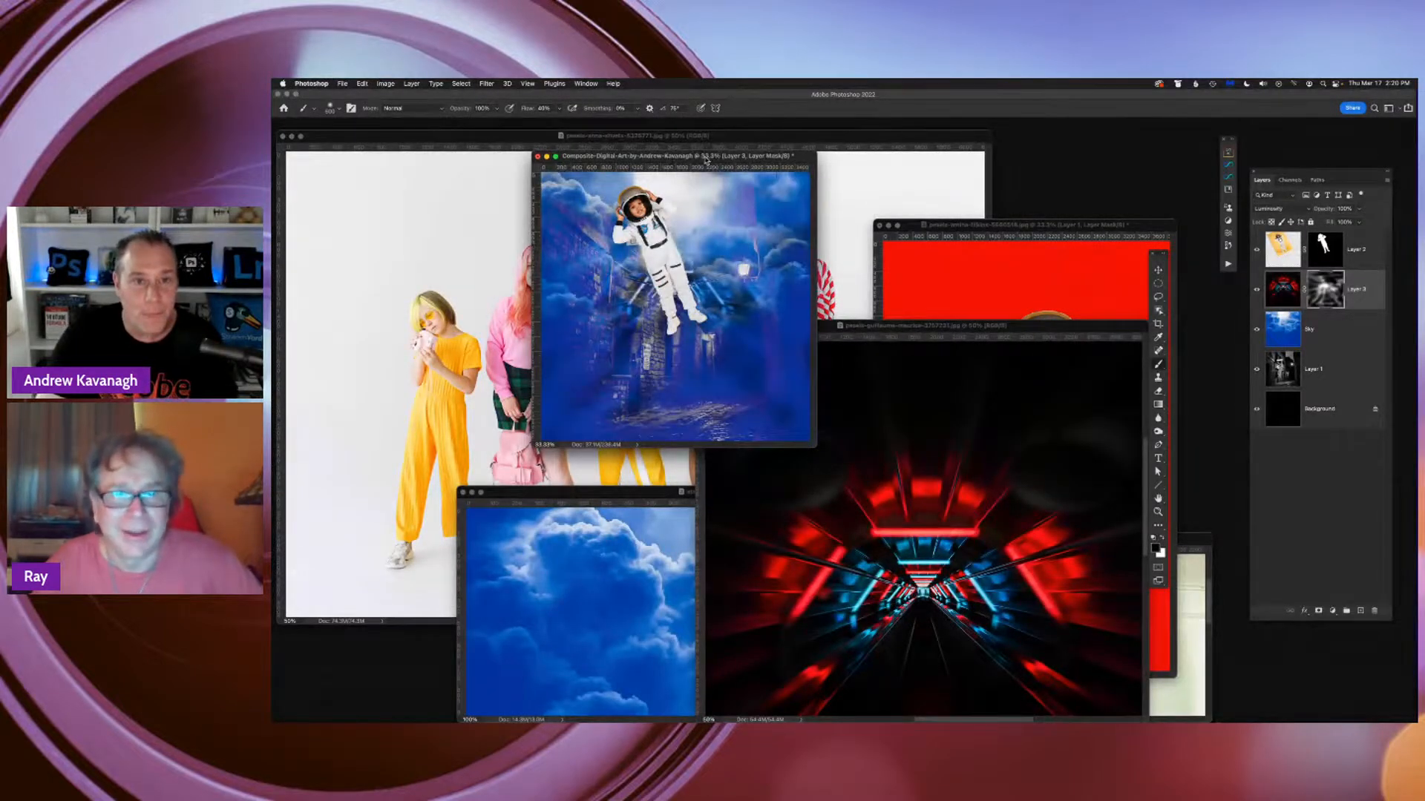
left_click_drag(706, 159, 898, 481)
left_click_drag(745, 133, 814, 114)
Duplicate the group photo's background layer and mask out its backdrop with the Remove Background quick action
key("super+j")
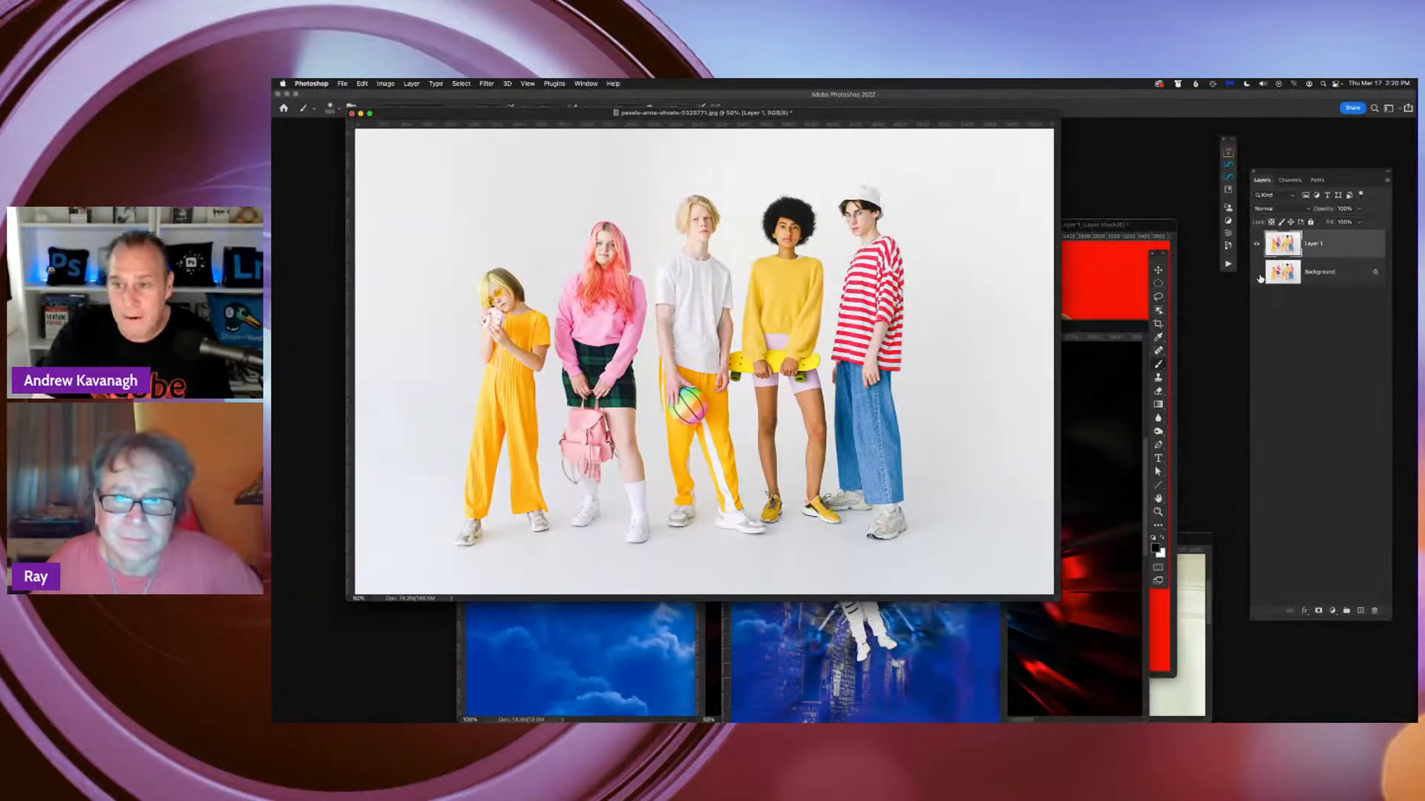
left_click(1228, 236)
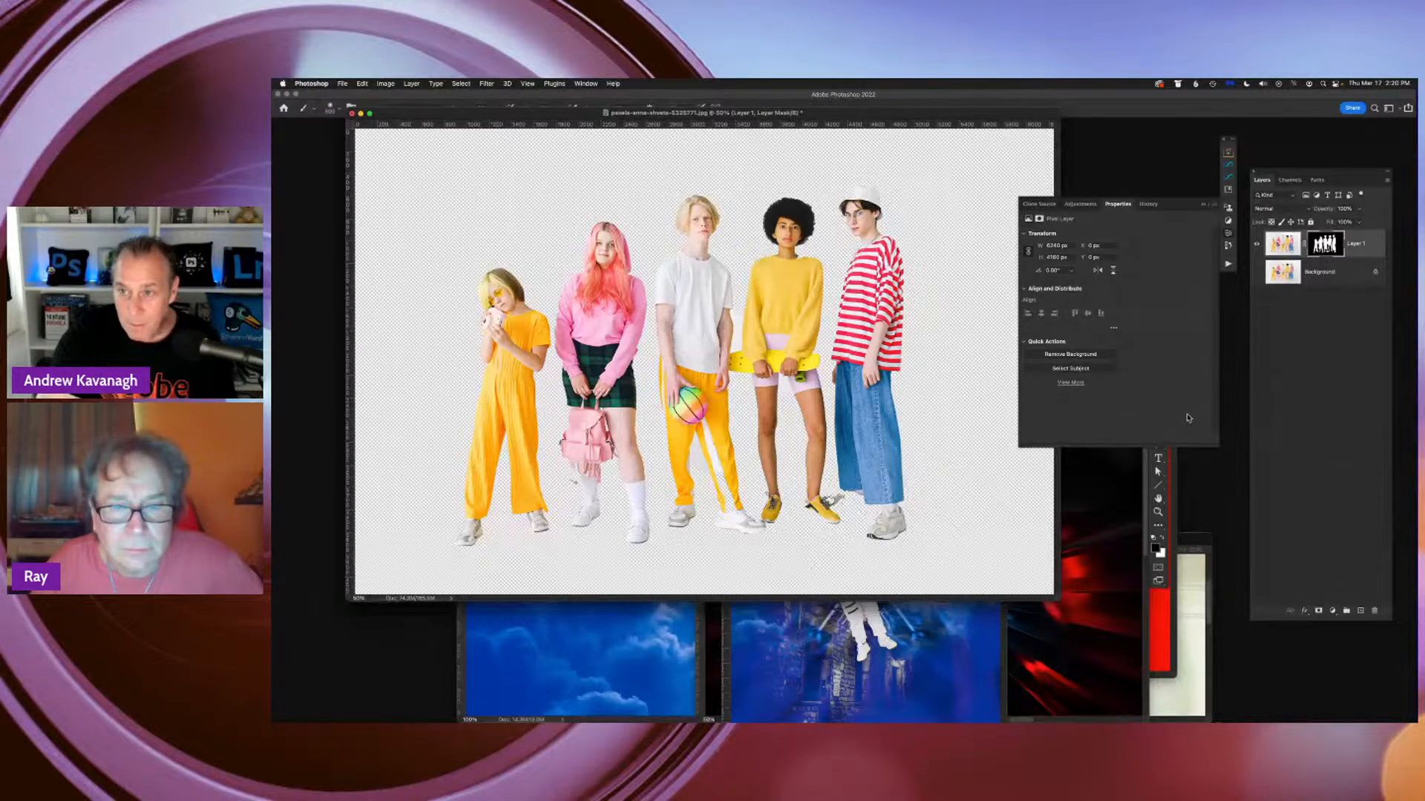
left_click(1323, 248)
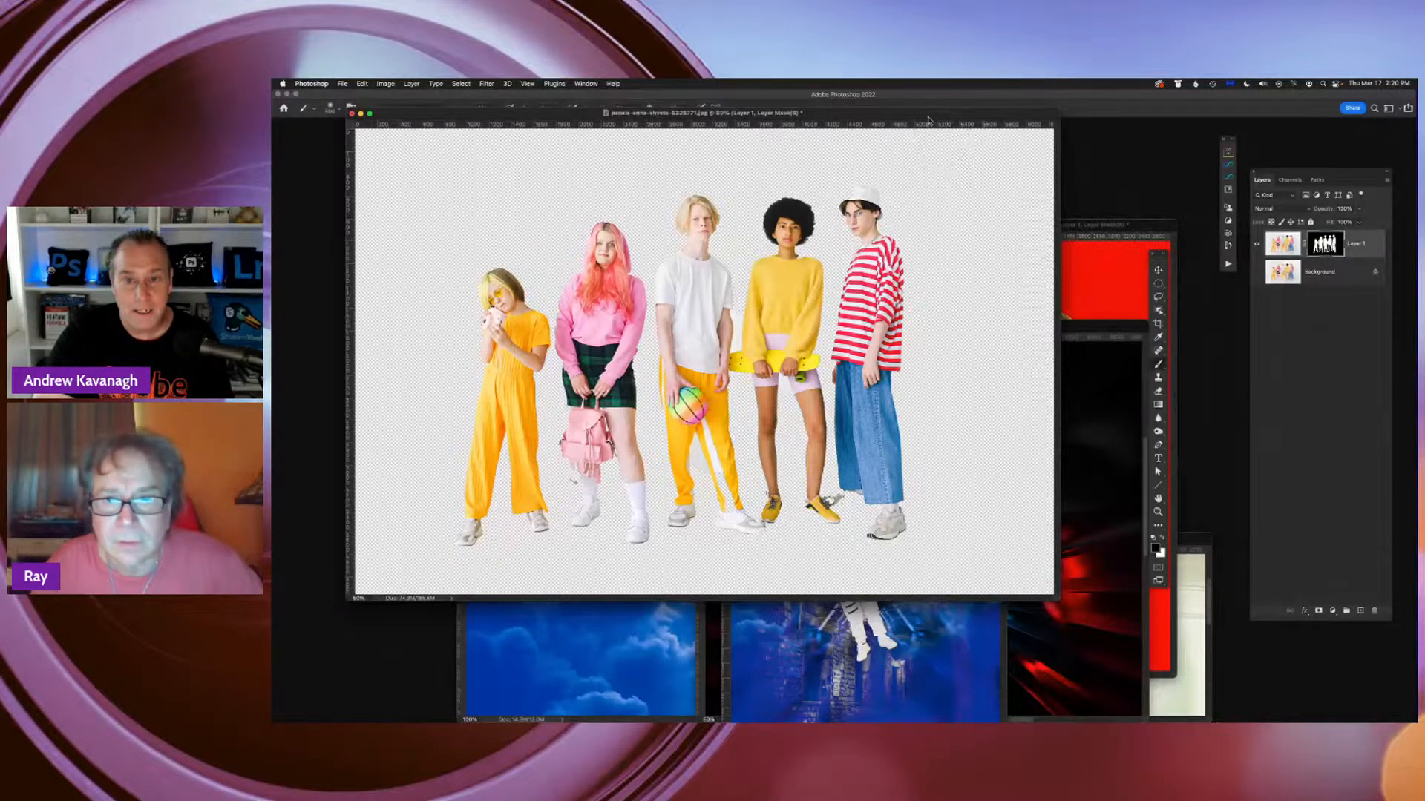
Move the group photo aside, place the composite window in the middle at 50% zoom, and switch to the Brave browser
left_click_drag(920, 112, 529, 337)
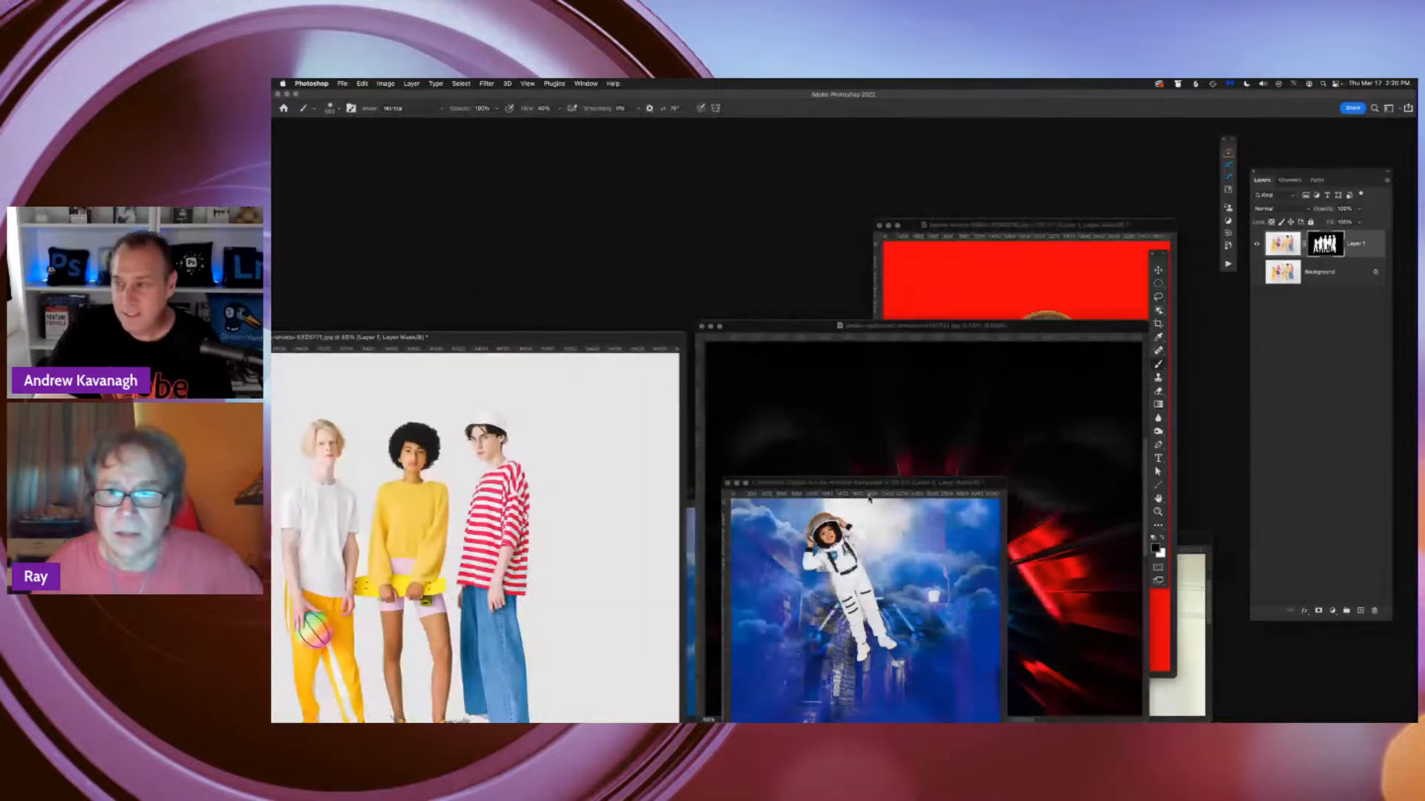
left_click_drag(869, 486, 813, 239)
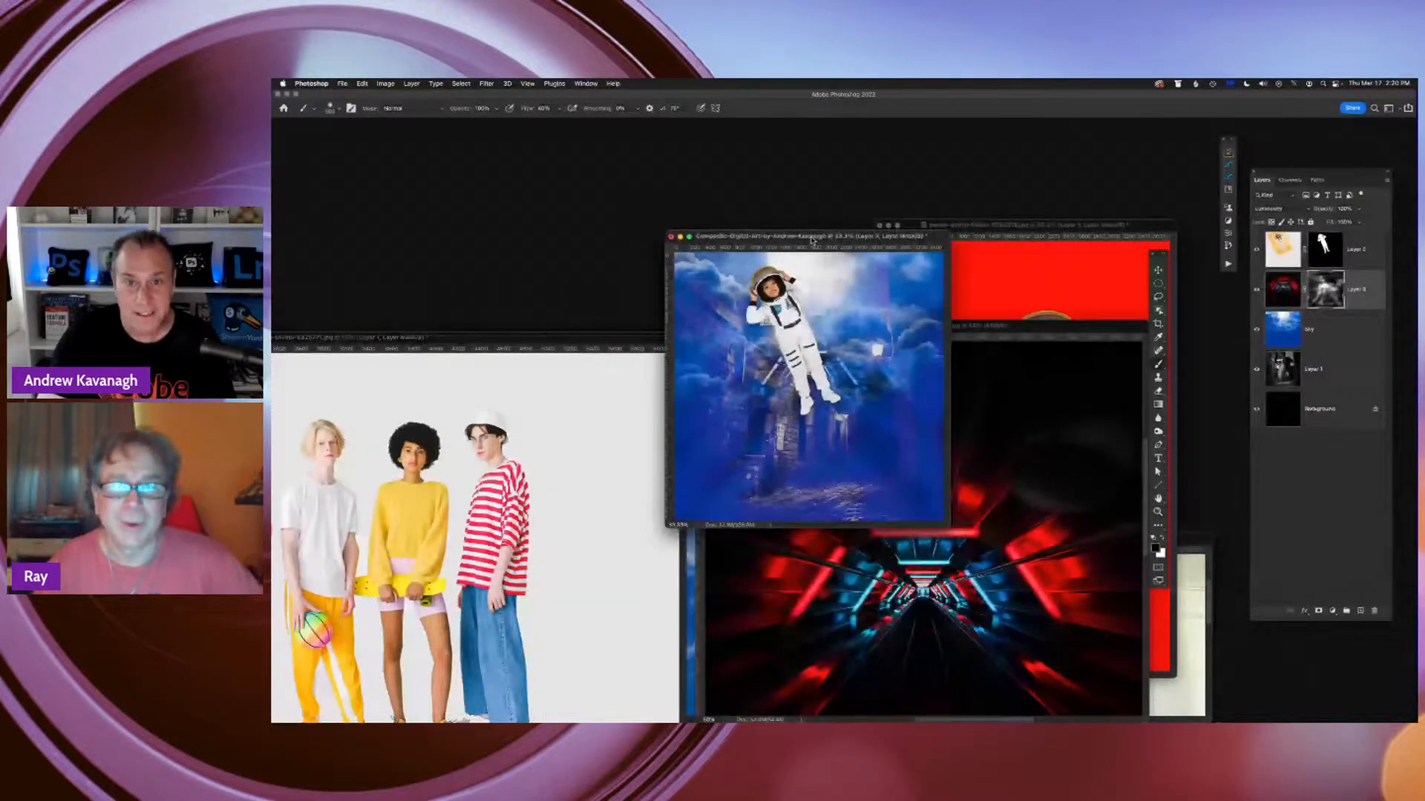
key("super+plus")
left_click_drag(919, 235, 843, 185)
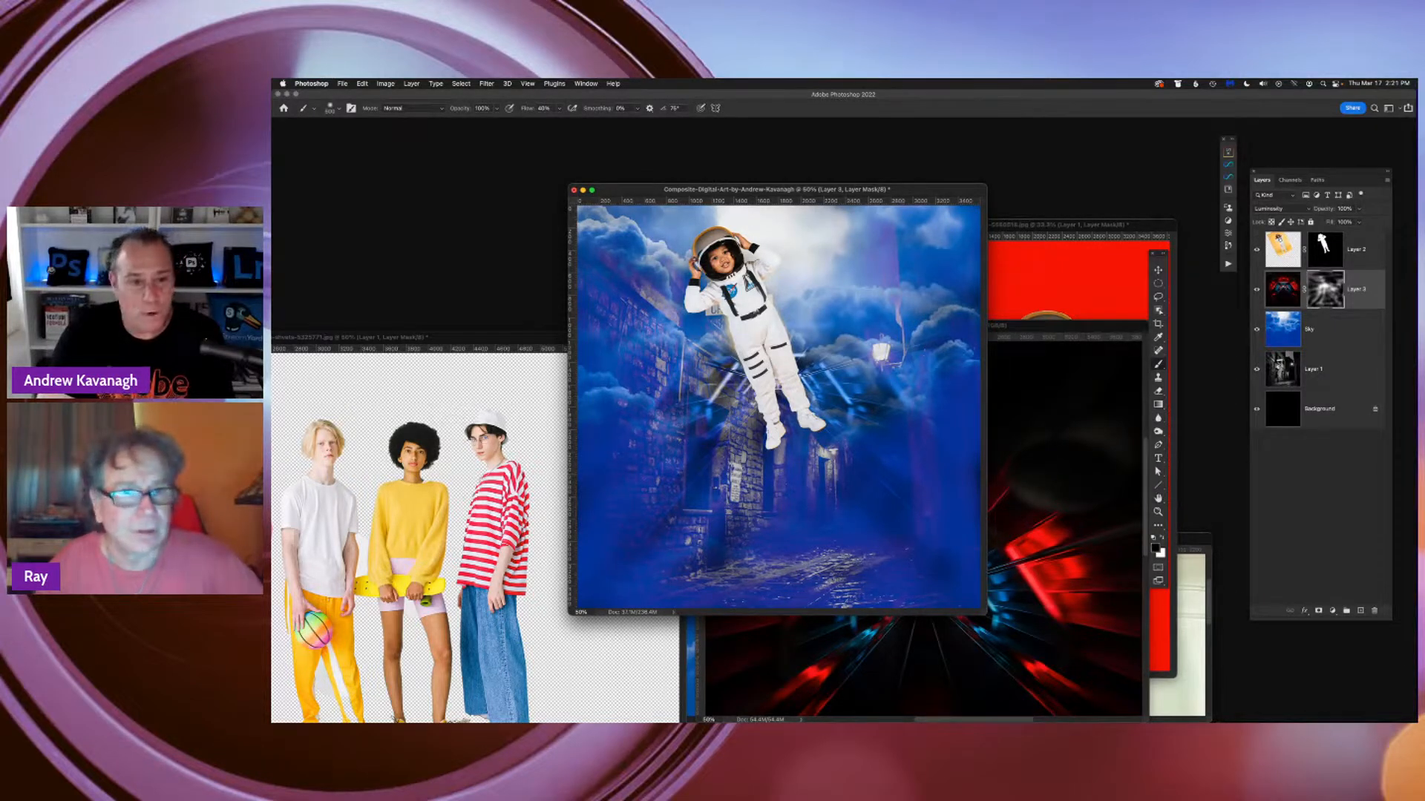
key("super+Tab")
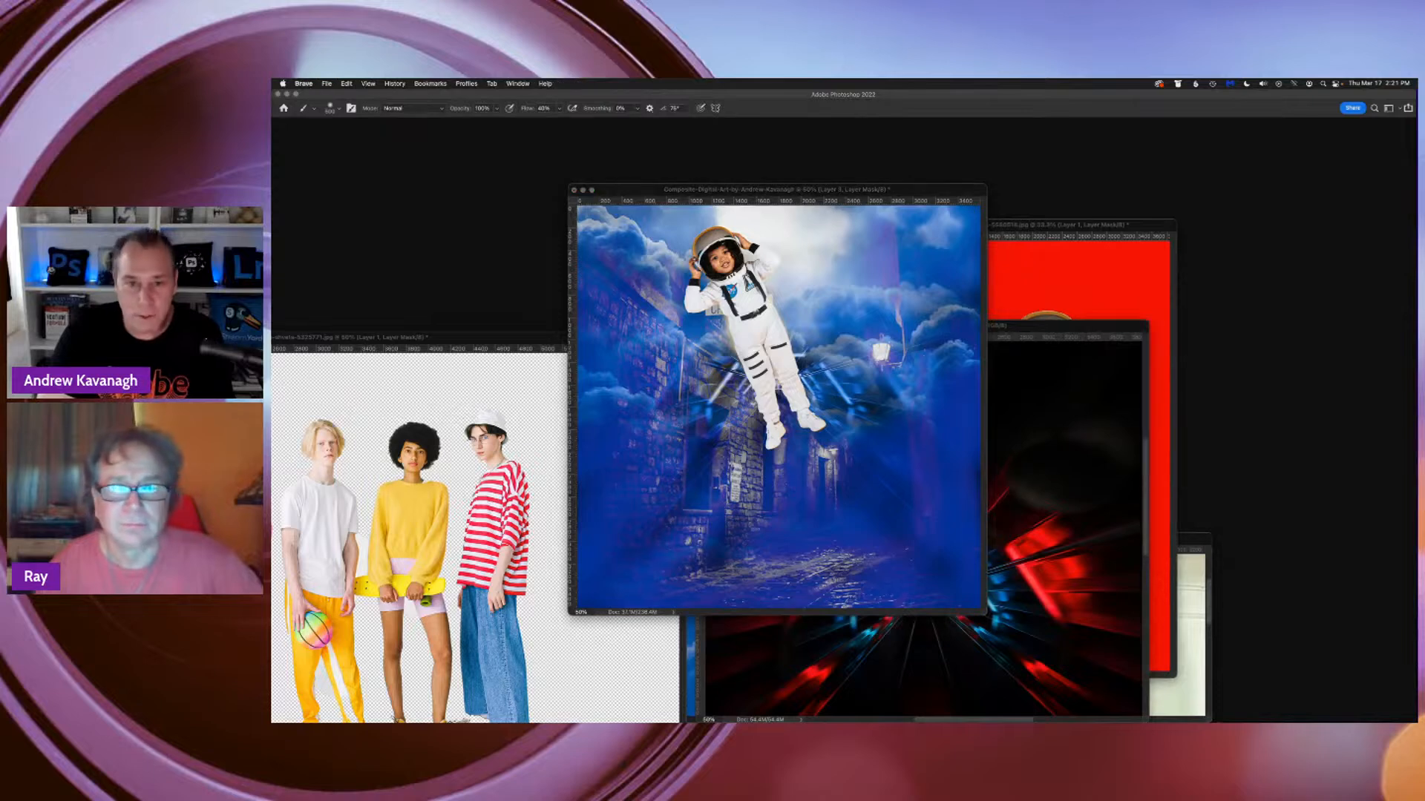